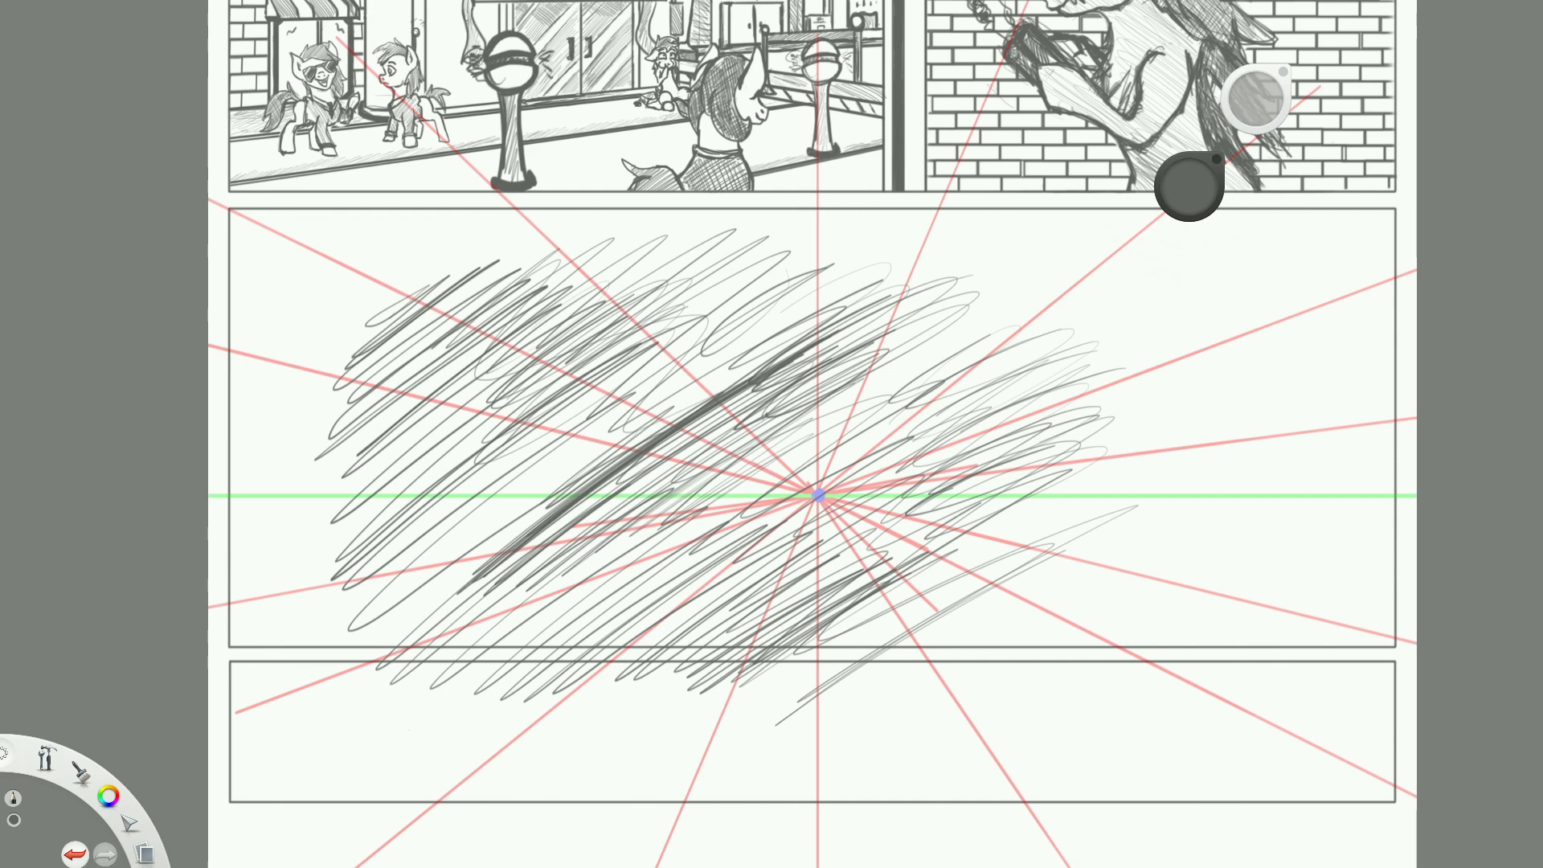
Examine the comic page's finished panels and the scribbled perspective panel below them.
left_click_drag(1162, 345, 1152, 345)
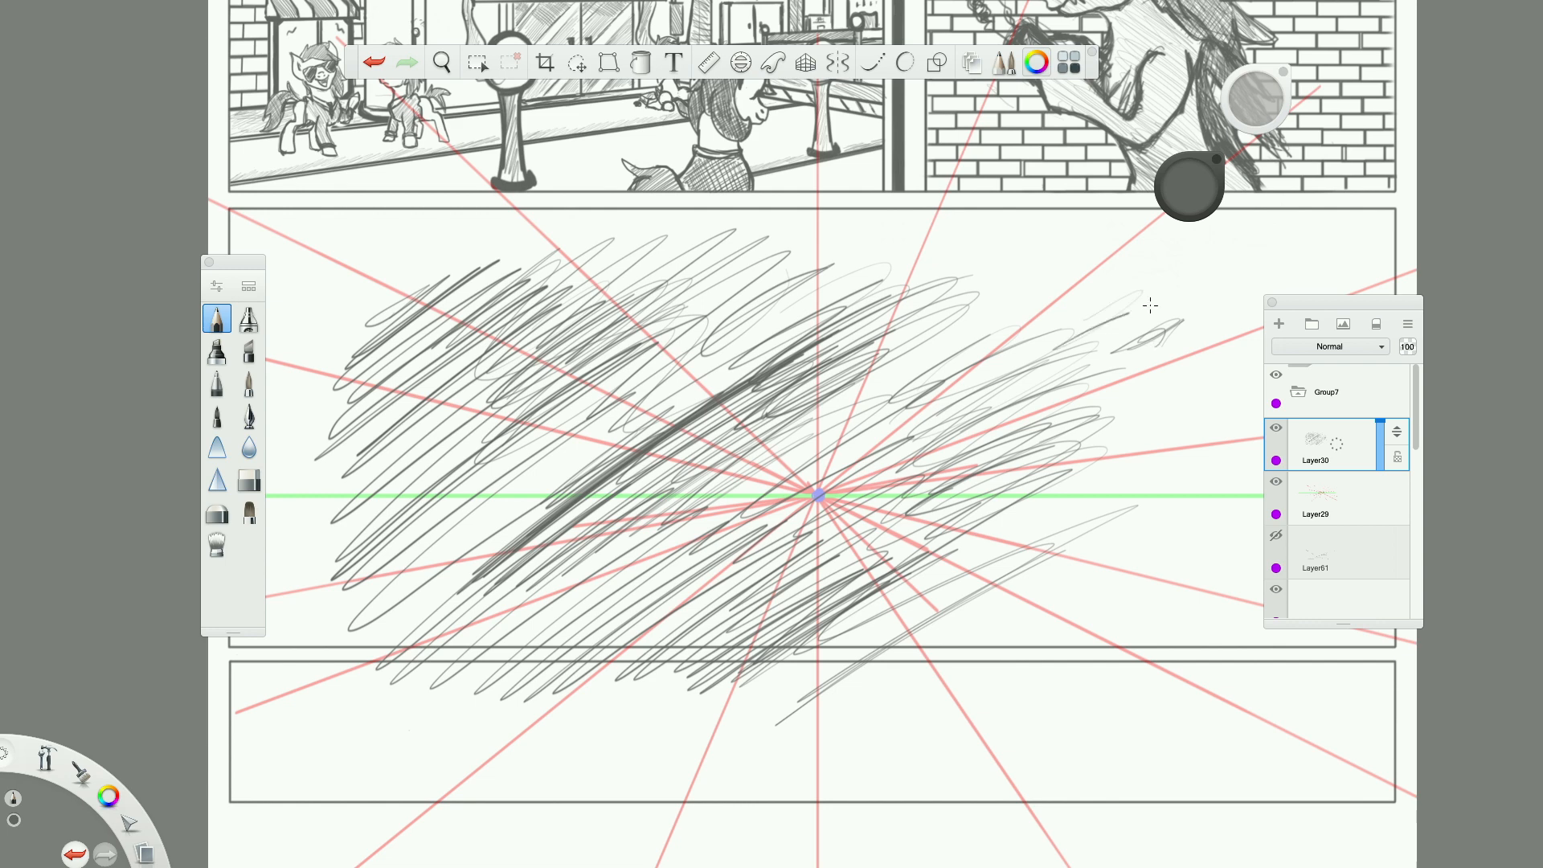
scroll(870, 466, "down", 5)
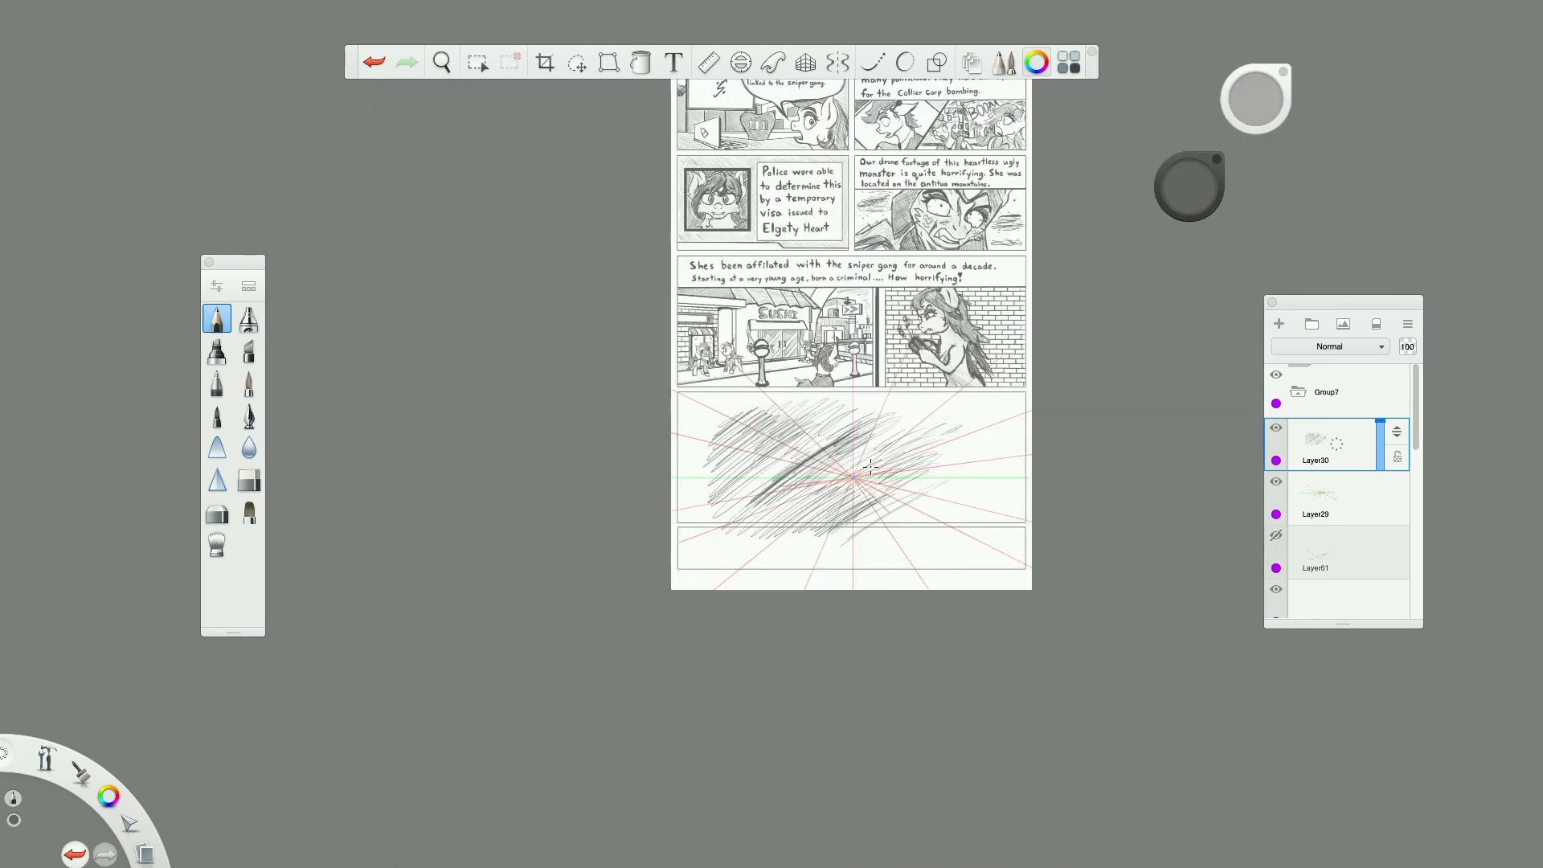
scroll(870, 466, "down", 2)
scroll(883, 218, "up", 4)
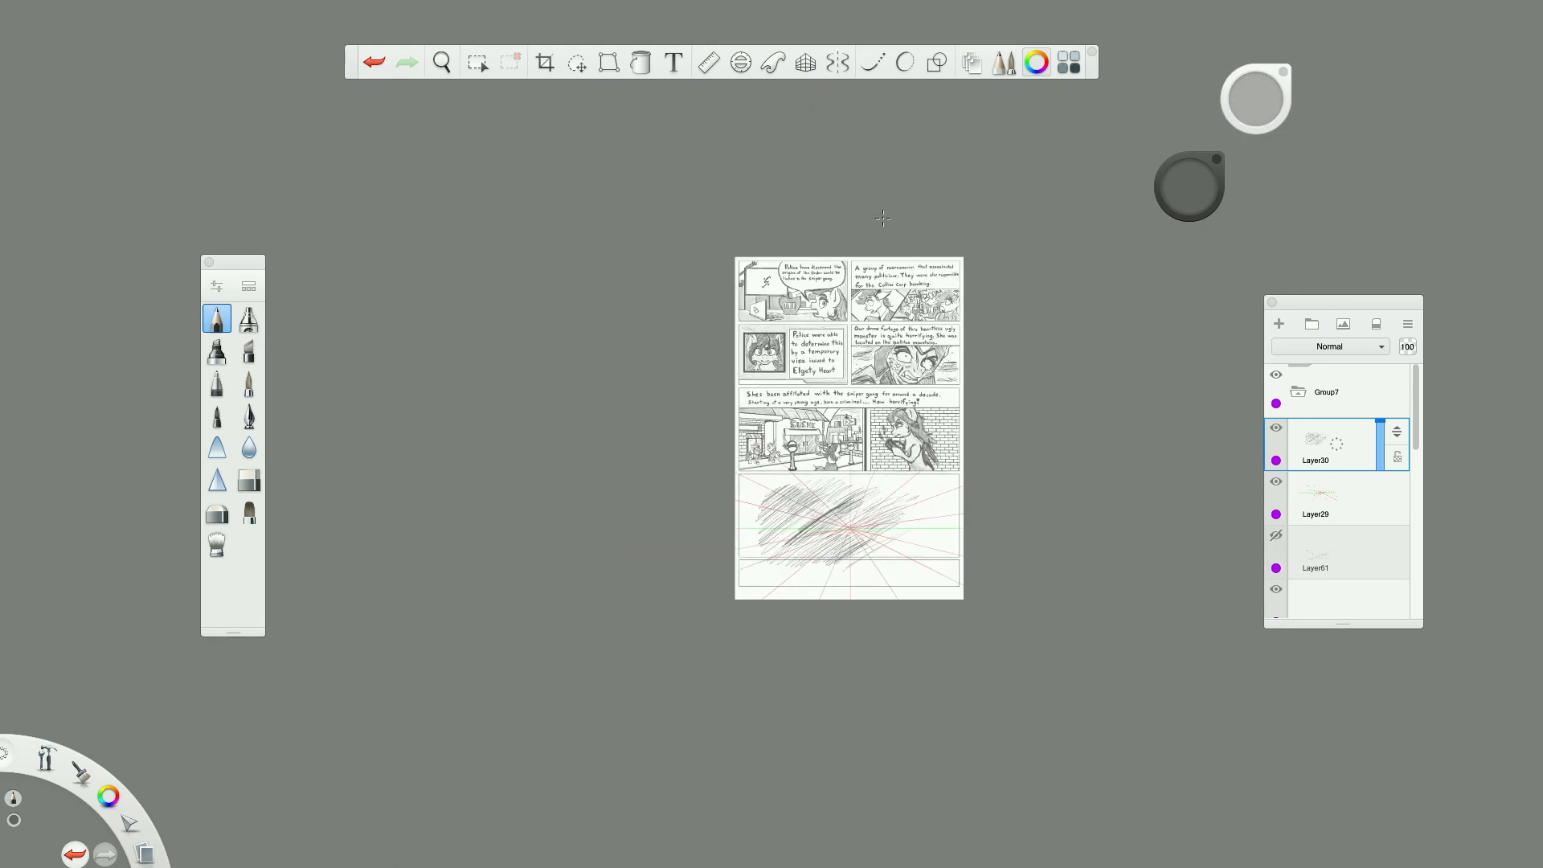
scroll(884, 218, "up", 2)
scroll(828, 321, "down", 2)
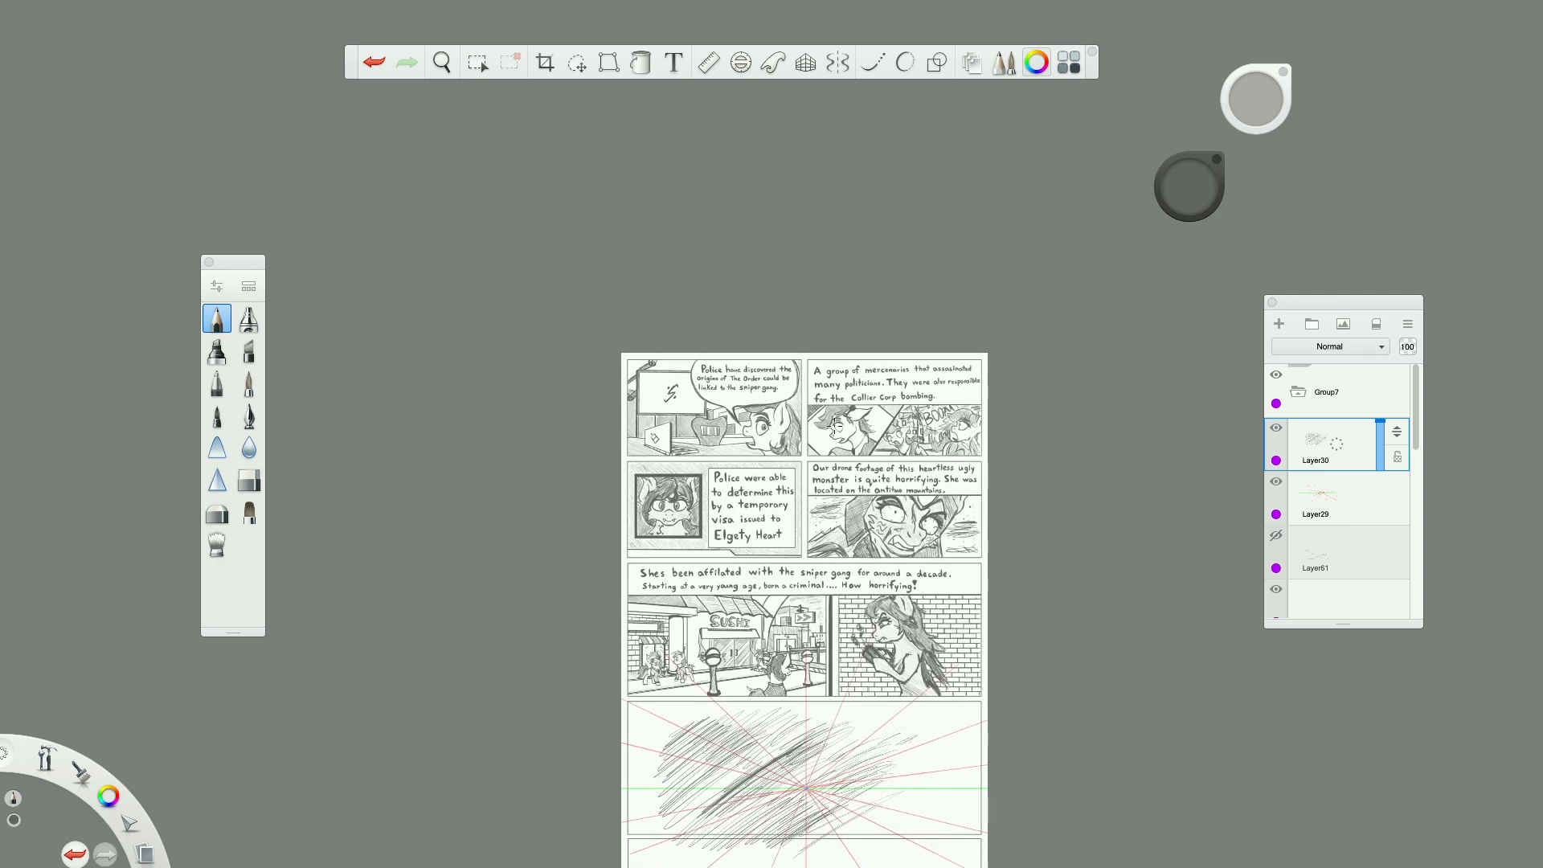
scroll(773, 425, "up", 2)
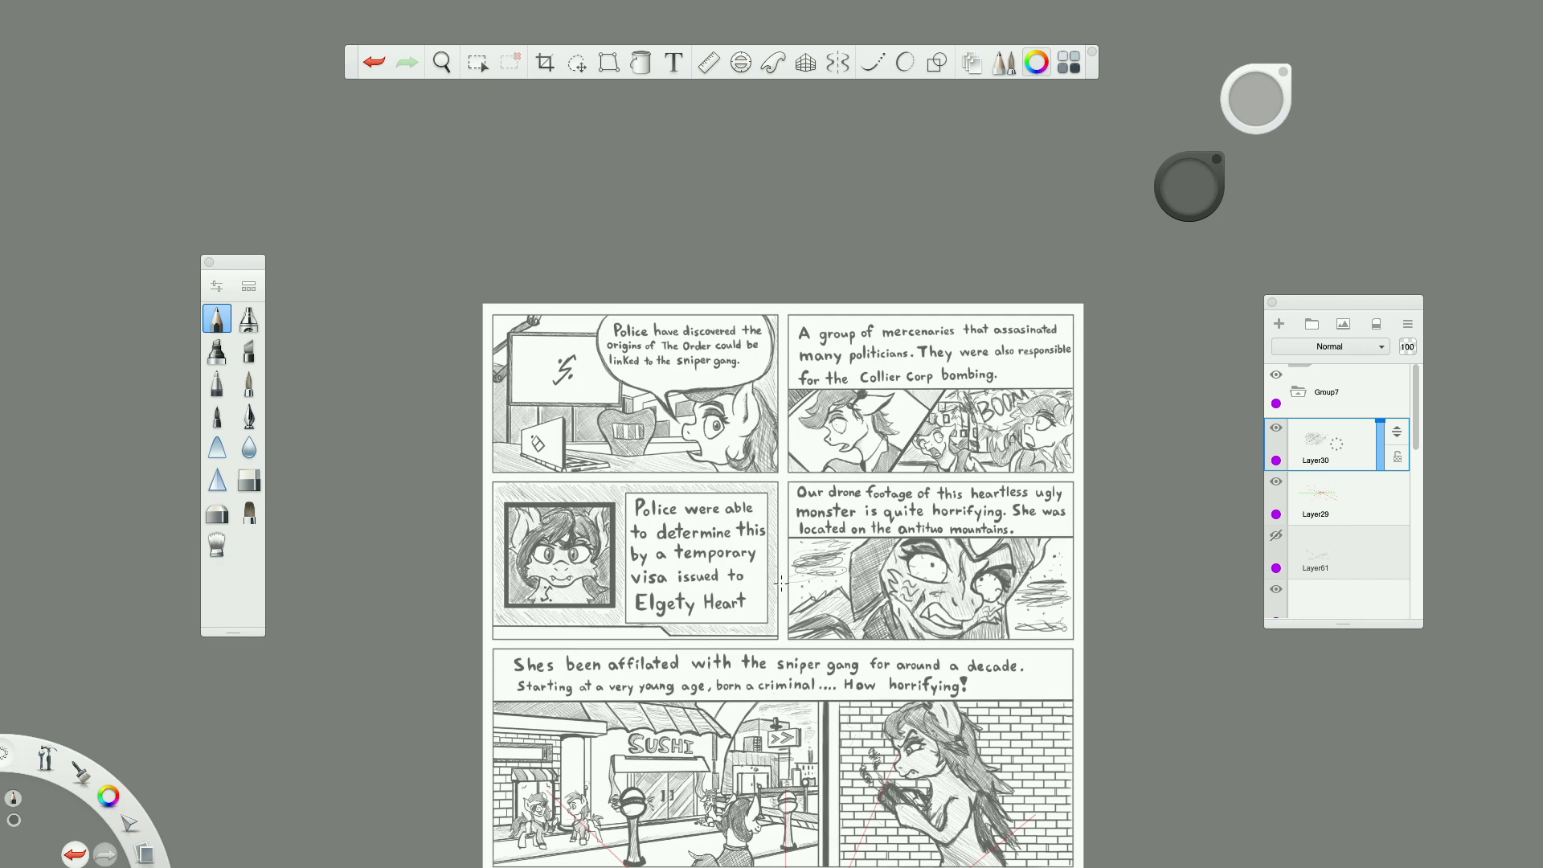
scroll(780, 583, "down", 3)
scroll(786, 715, "up", 2)
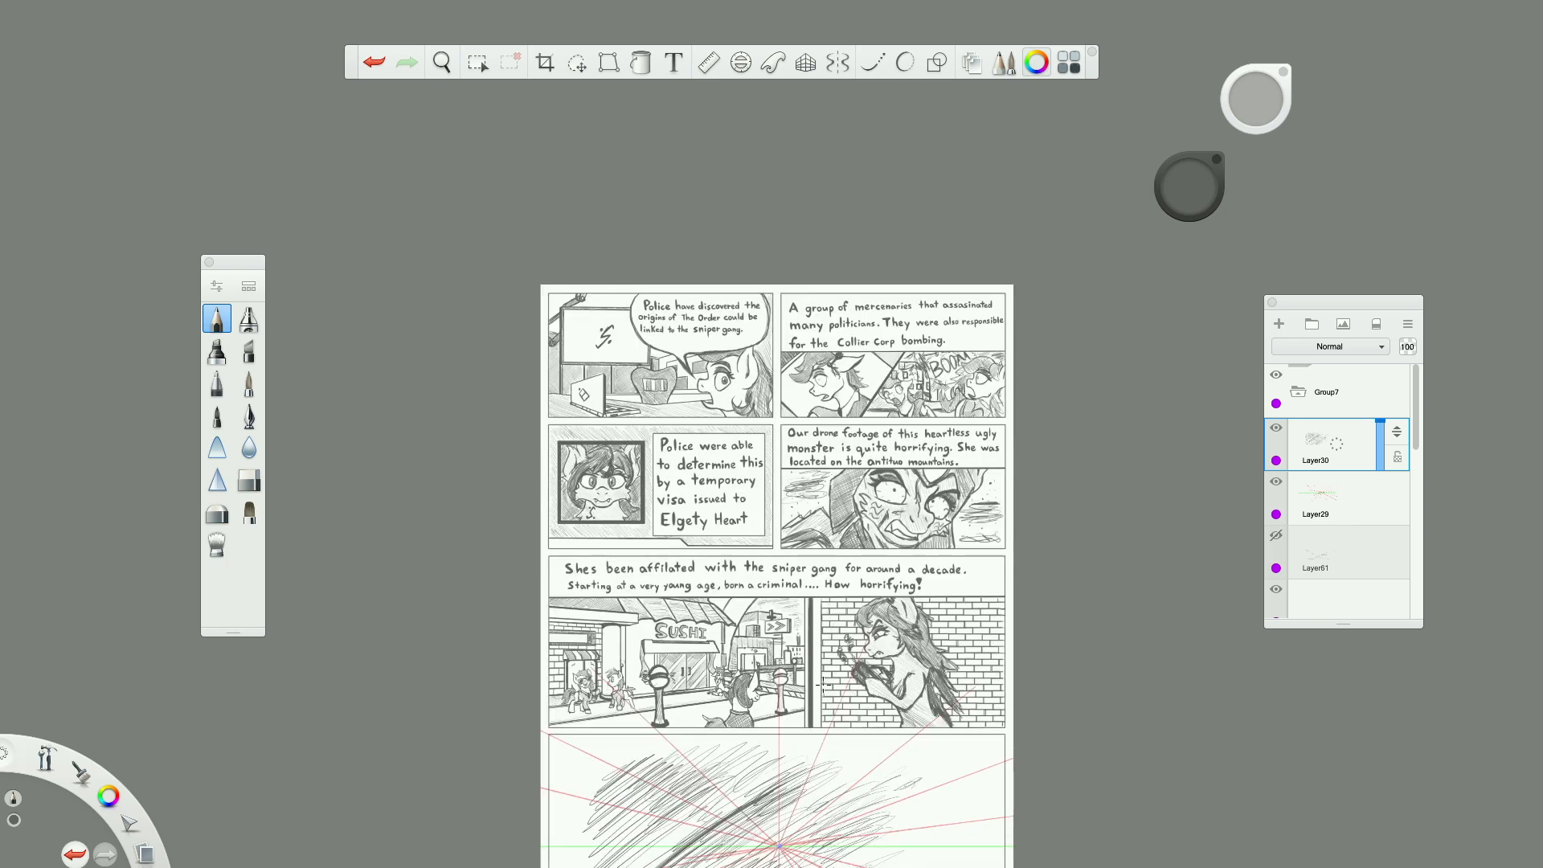
scroll(821, 684, "down", 3)
scroll(814, 723, "up", 4)
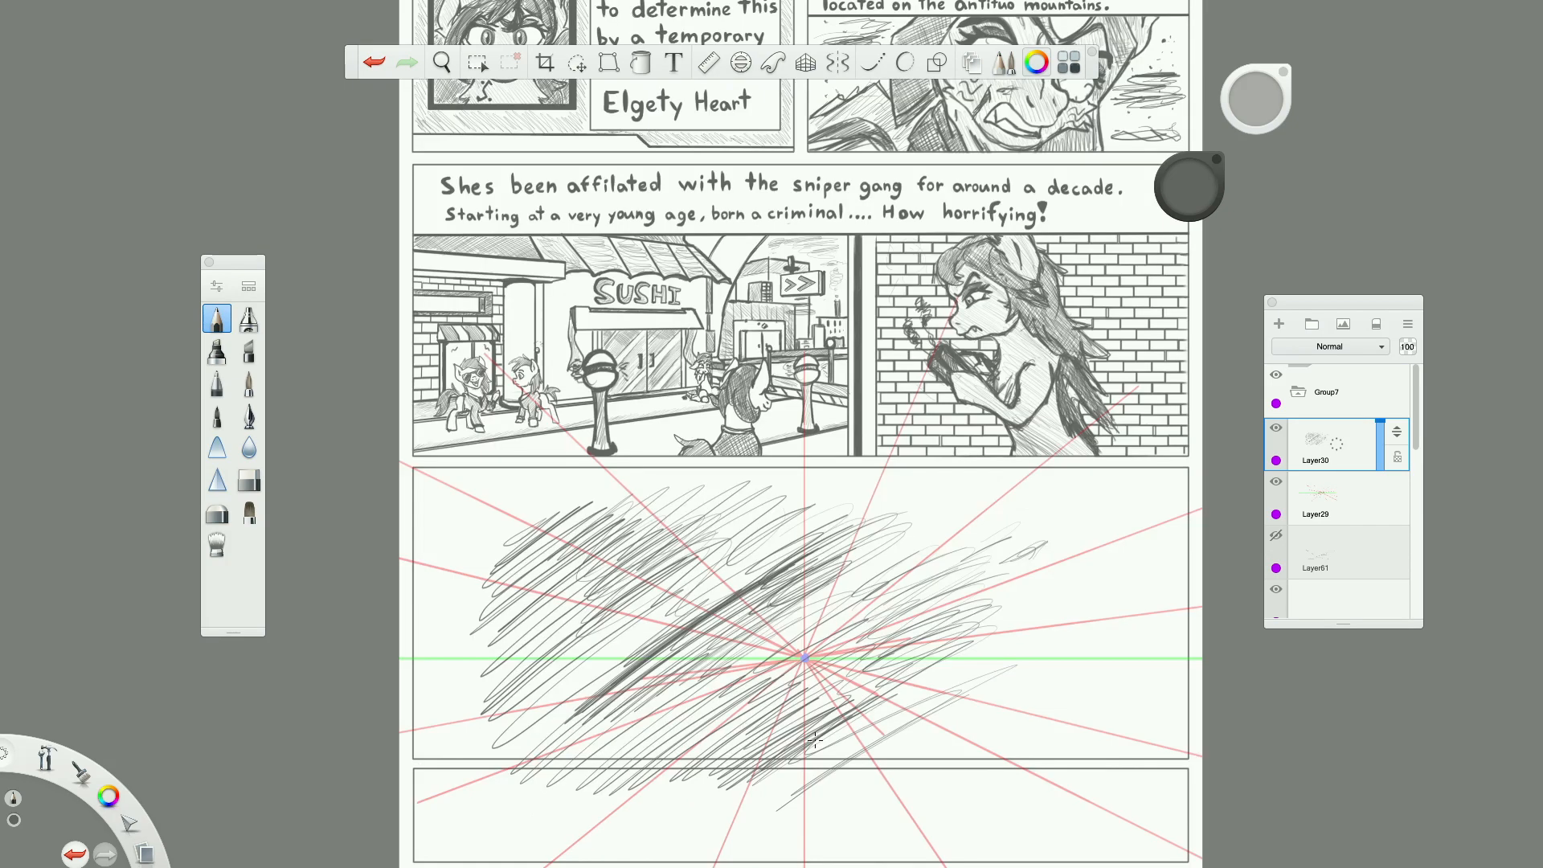
scroll(814, 739, "up", 2)
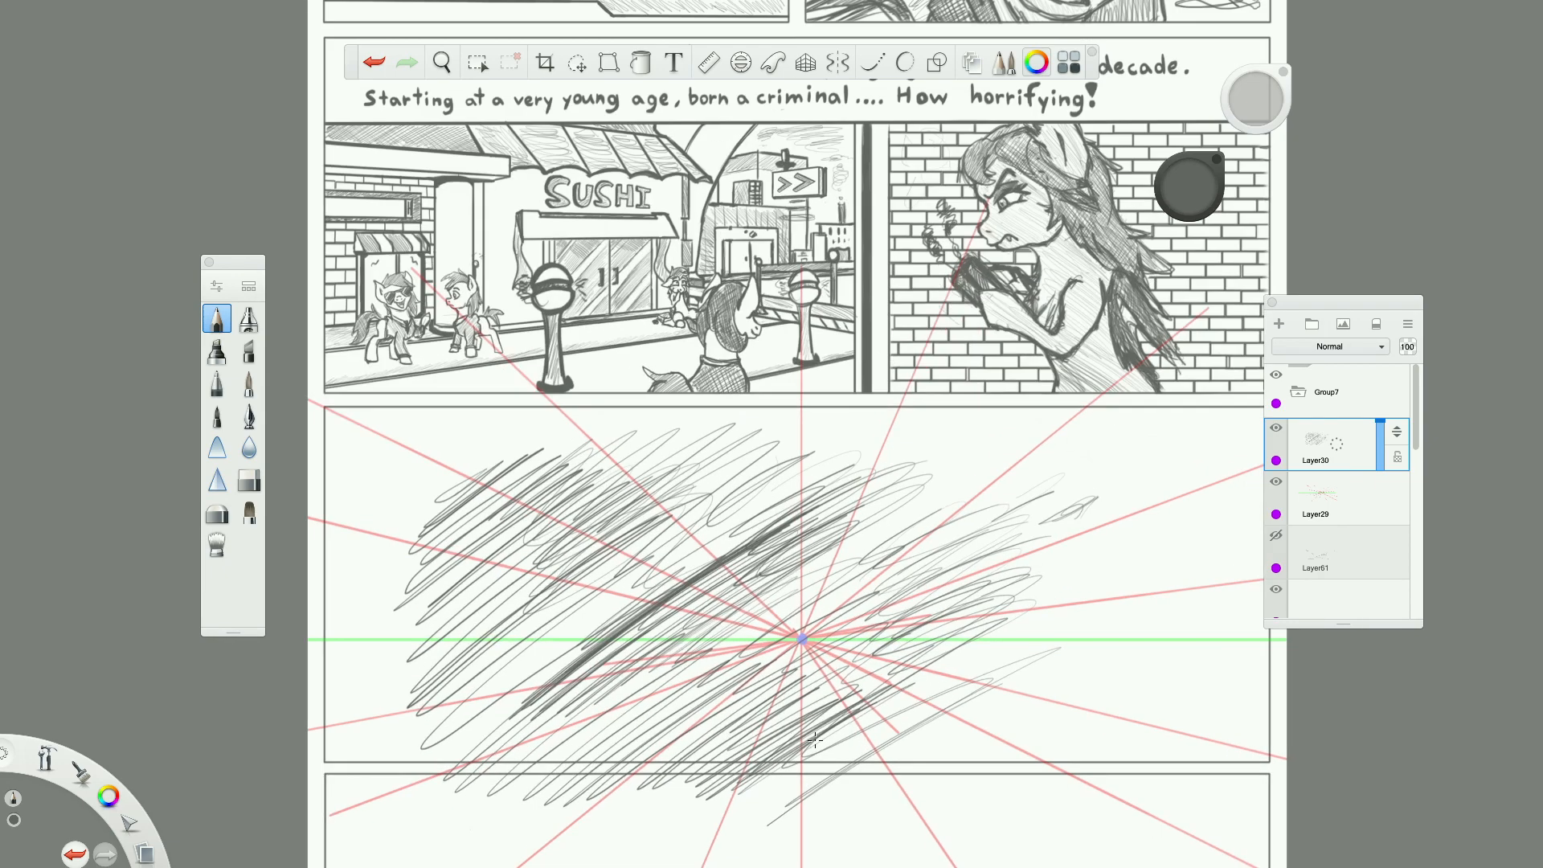
scroll(814, 740, "down", 3)
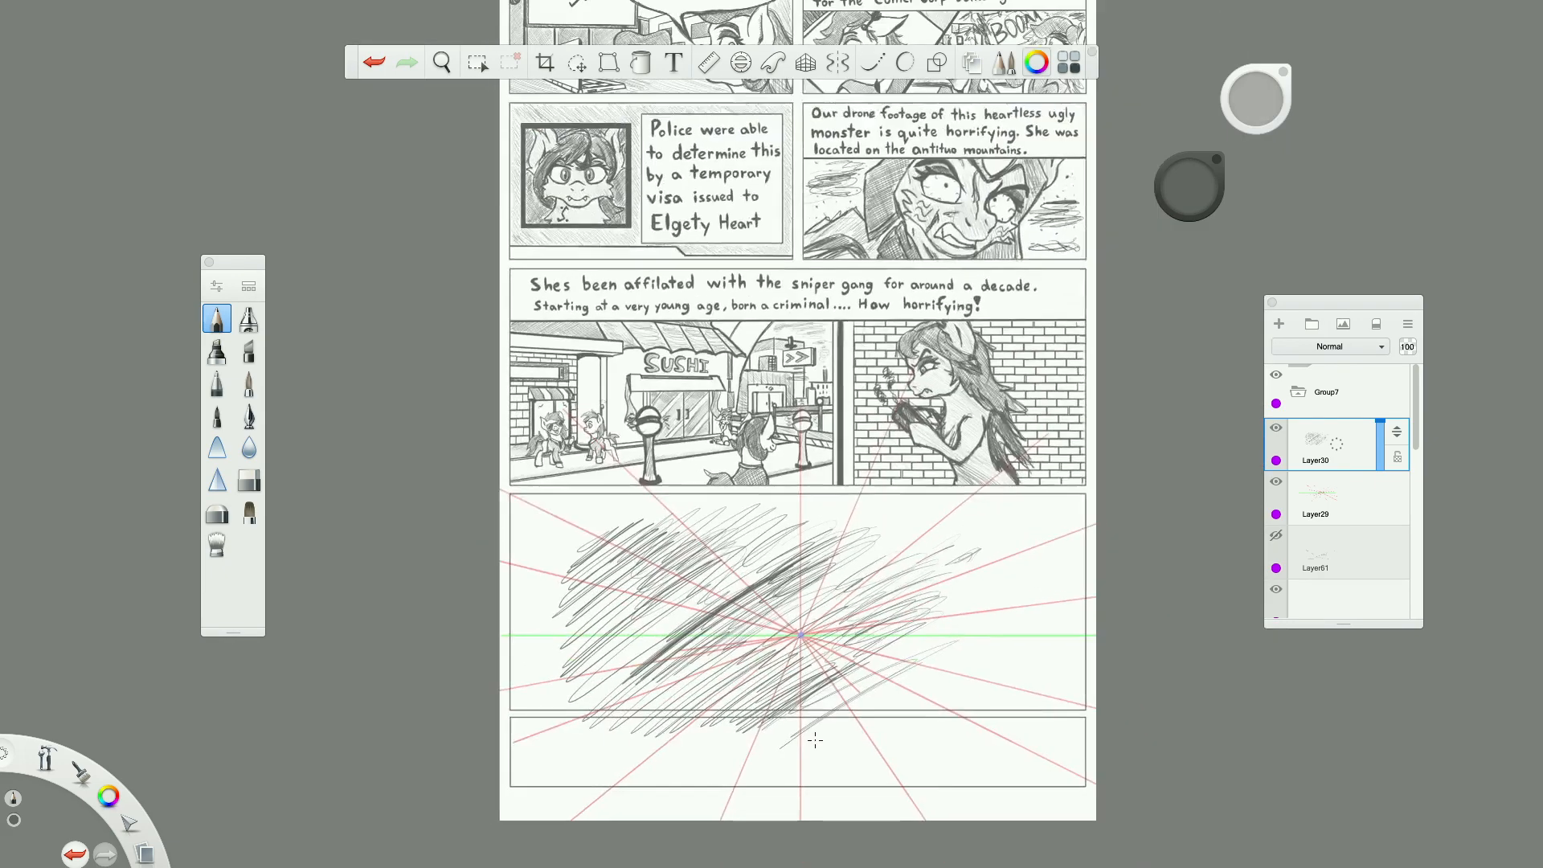
scroll(815, 739, "up", 4)
scroll(815, 739, "down", 2)
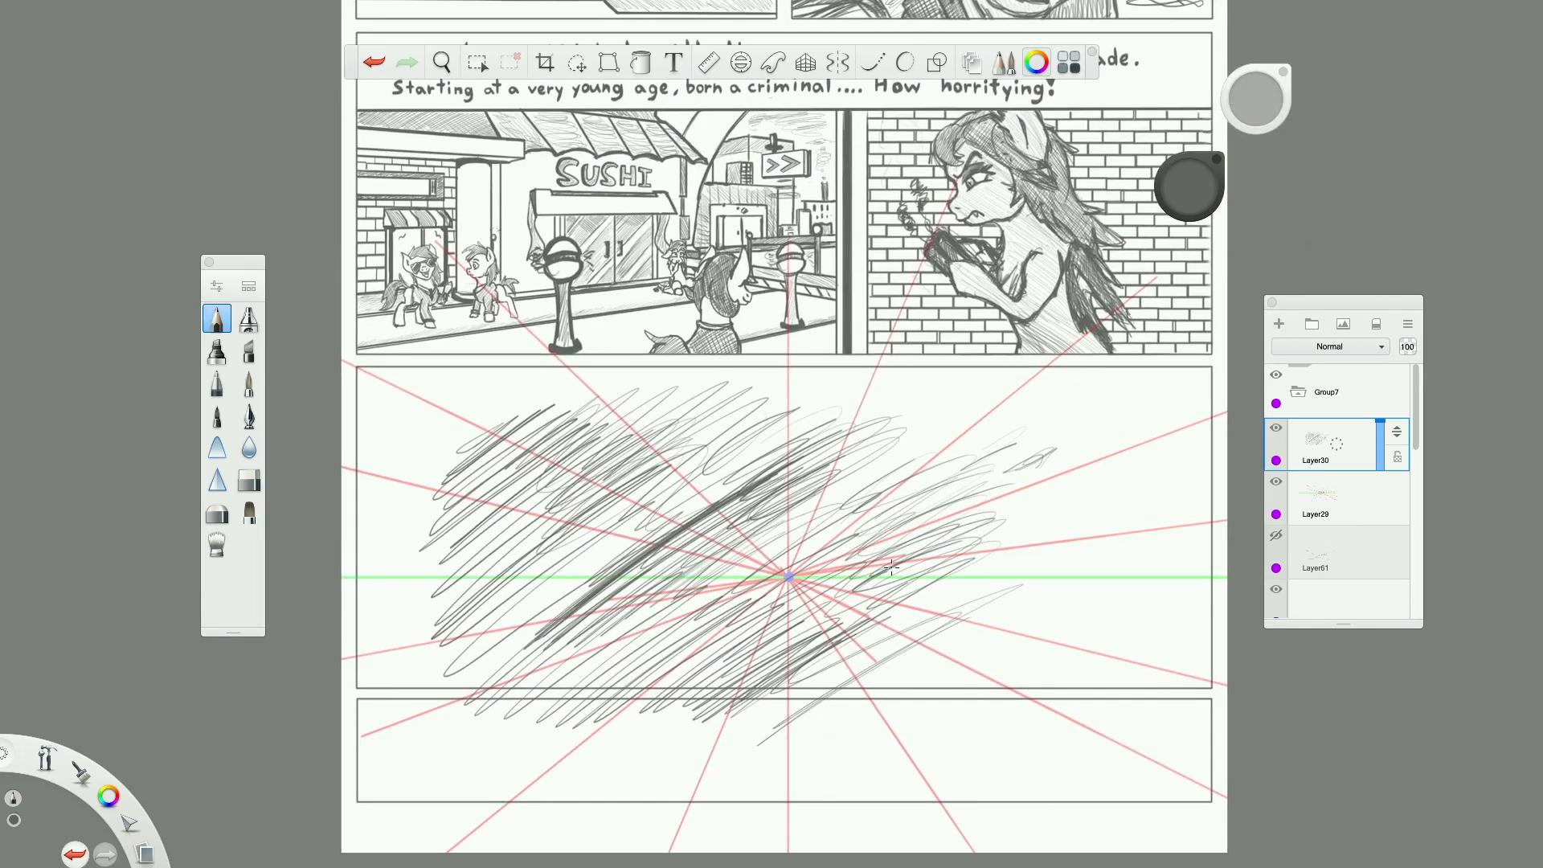
Replace the scribble layer with a new empty layer and select Layer29, which holds the perspective lines.
left_click_drag(1338, 451, 1374, 426)
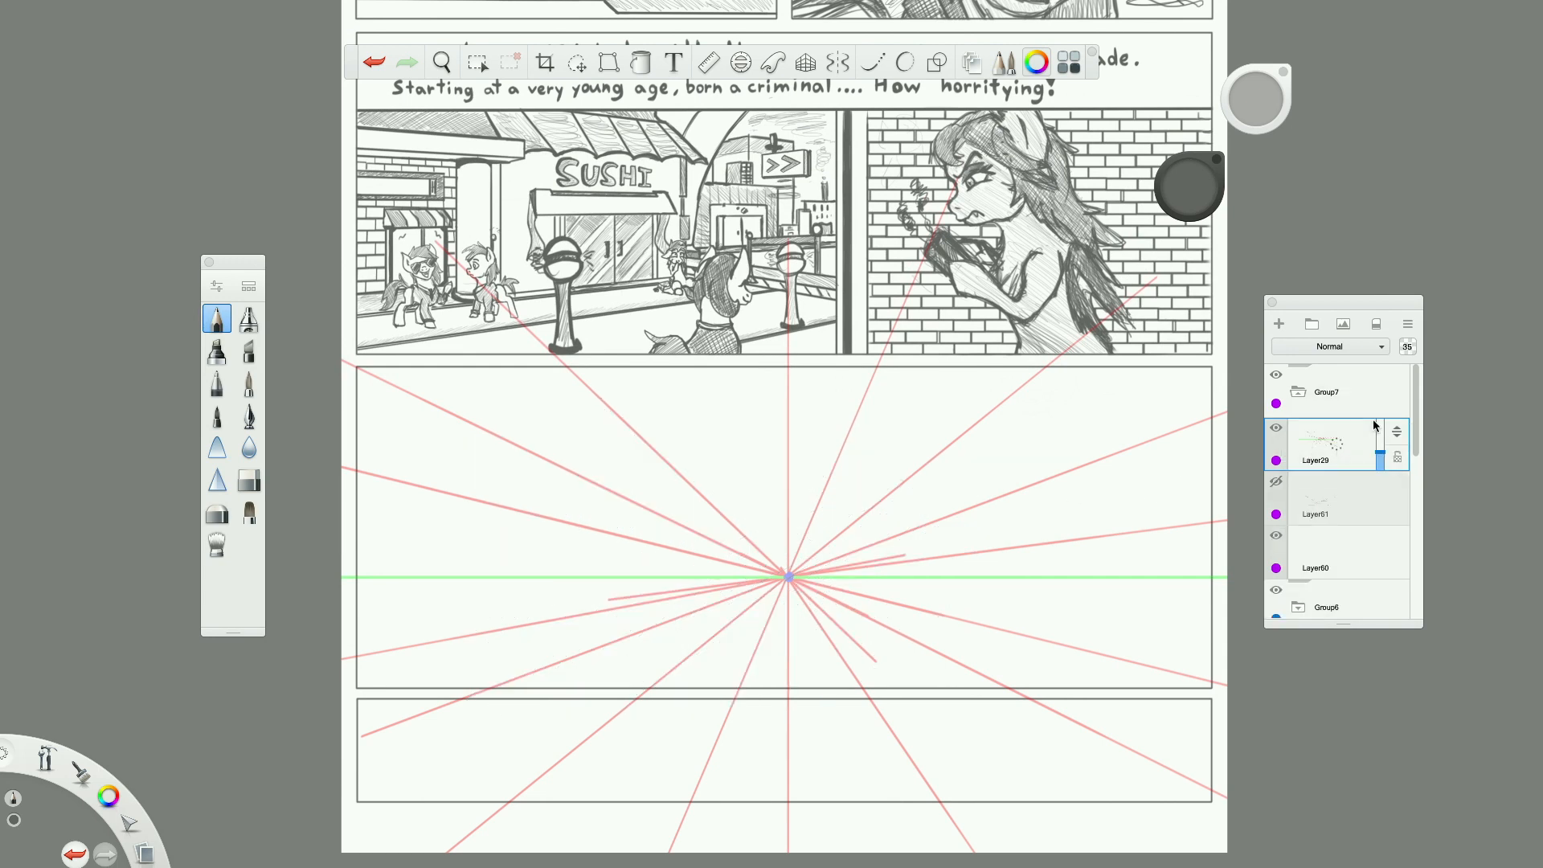
left_click(1279, 325)
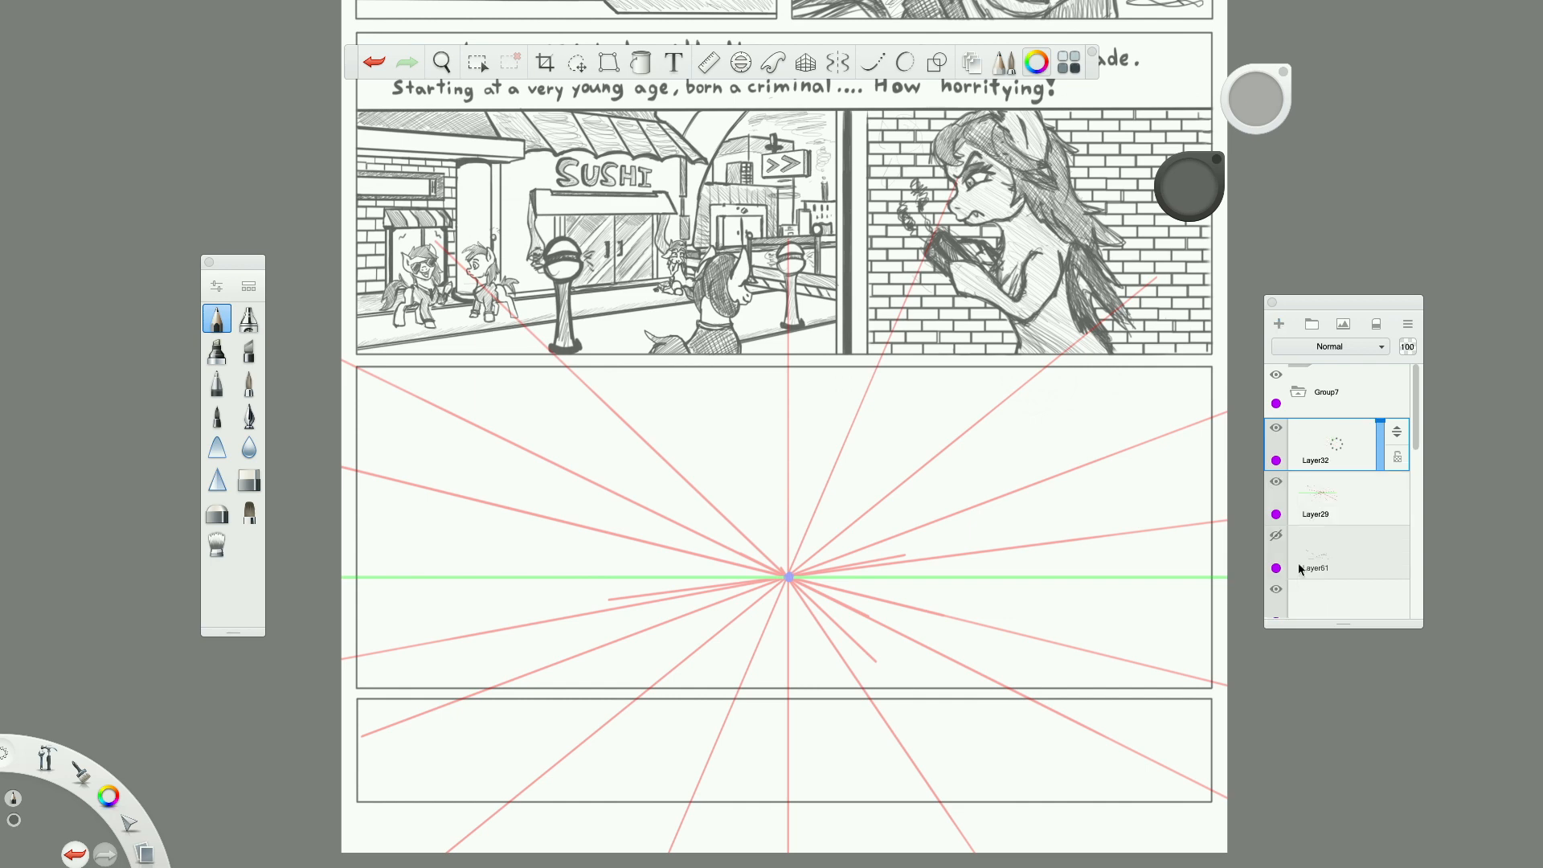
left_click(1318, 520)
Examine the empty wide panel and its converging perspective lines in relation to the rest of the page.
scroll(839, 490, "down", 3)
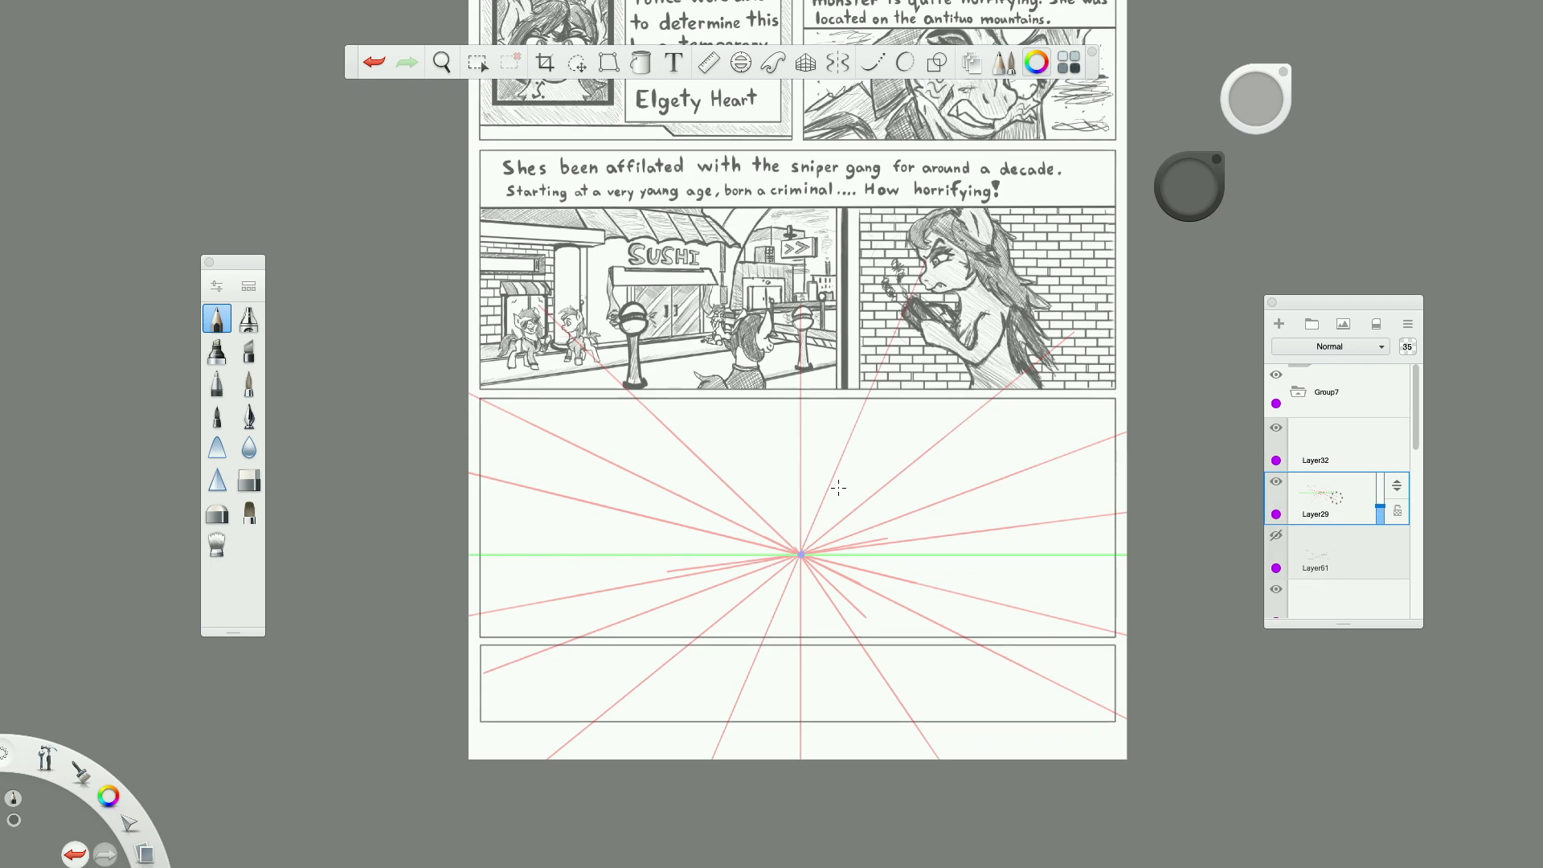
scroll(864, 537, "up", 2)
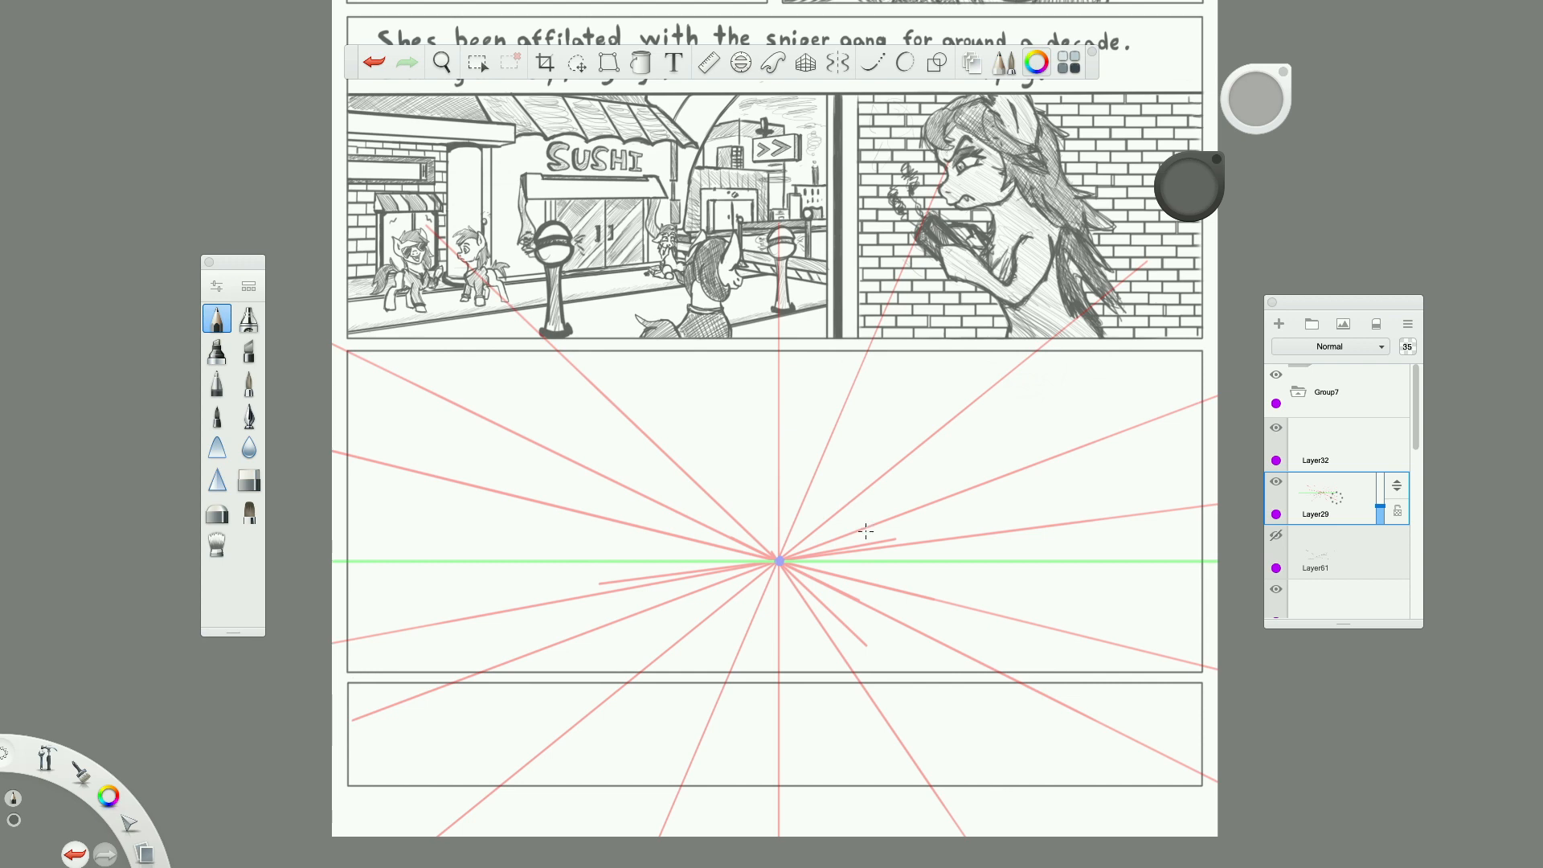
scroll(852, 534, "down", 4)
scroll(826, 591, "up", 2)
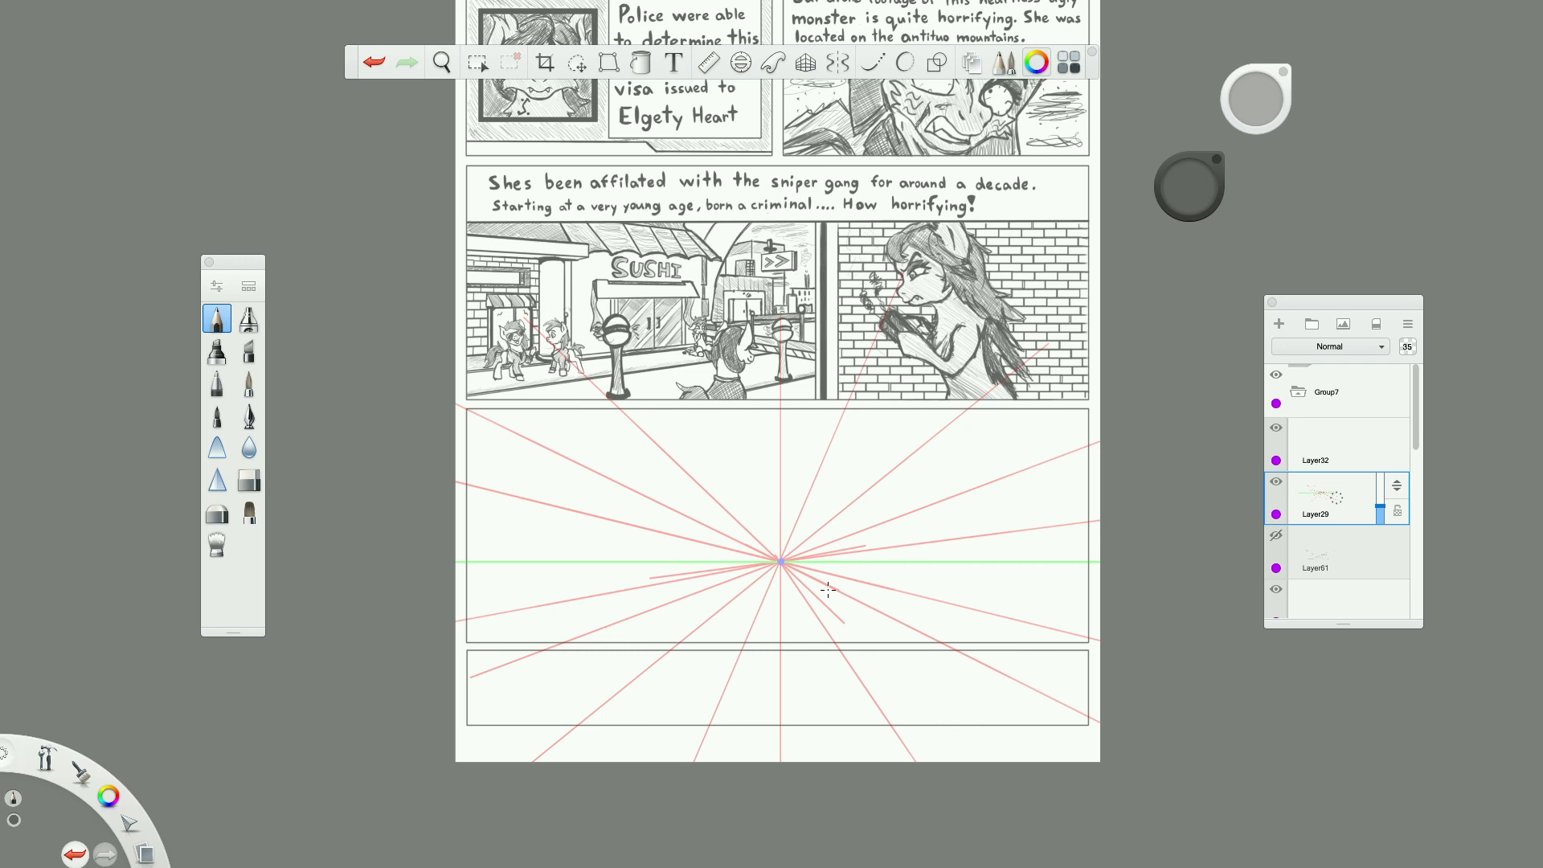
scroll(839, 652, "down", 3)
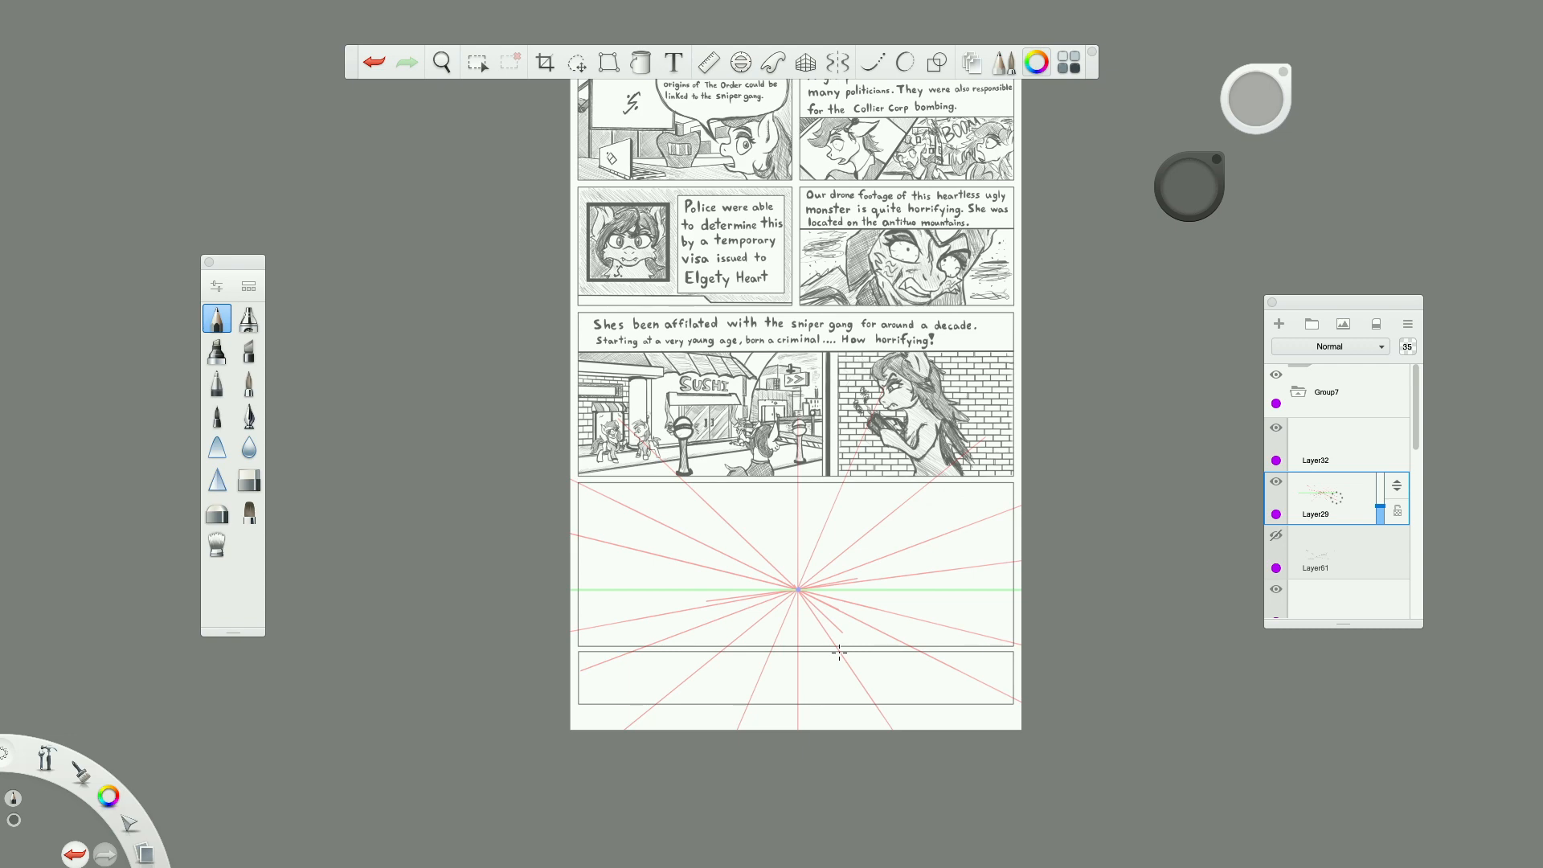
scroll(839, 652, "up", 3)
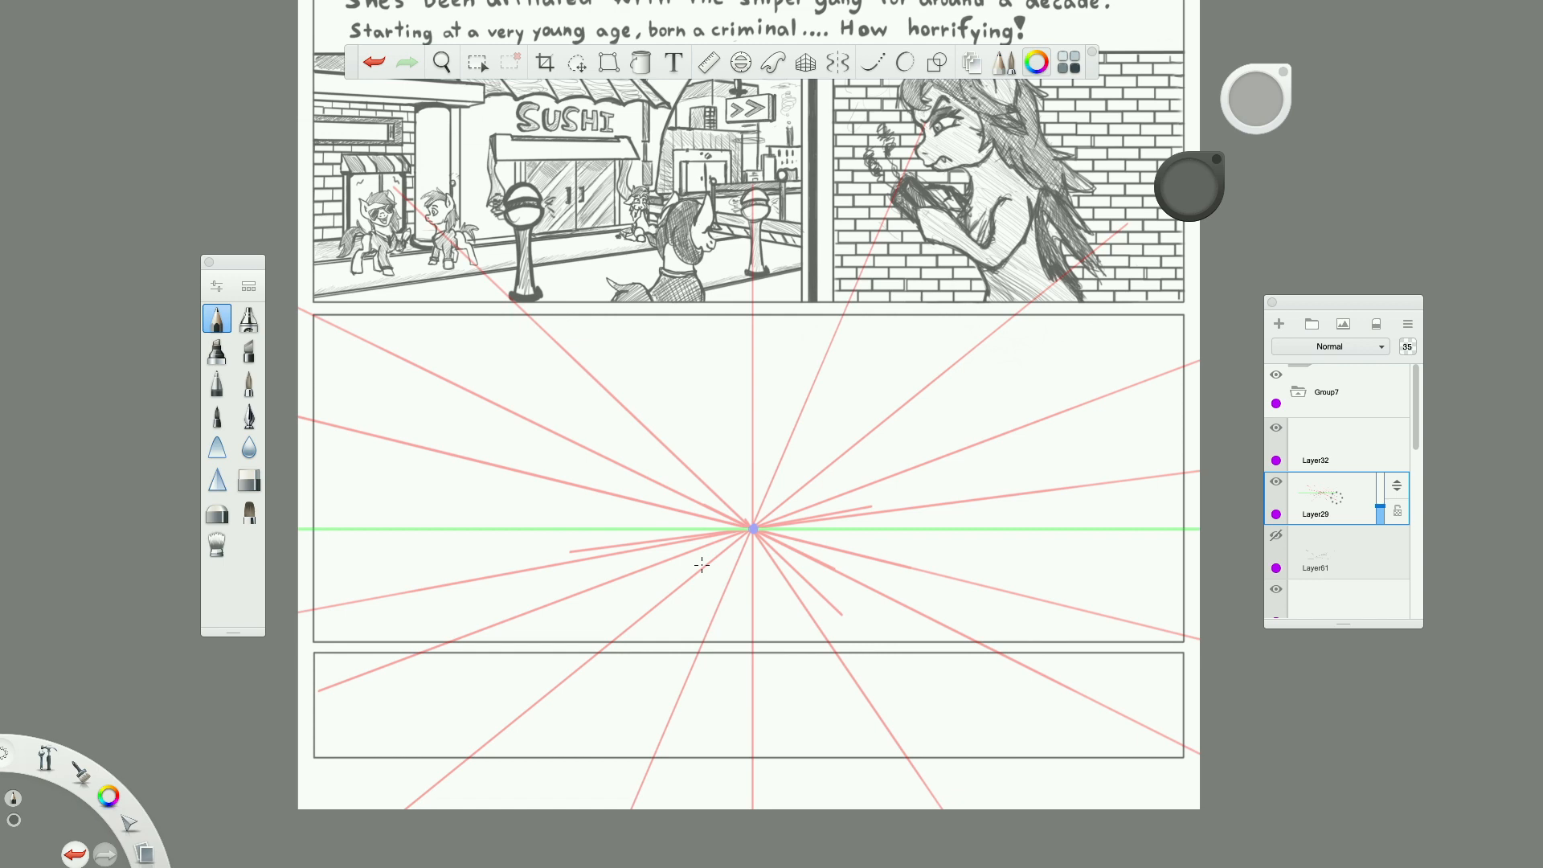
scroll(700, 565, "up", 3)
scroll(704, 564, "down", 7)
scroll(704, 565, "up", 5)
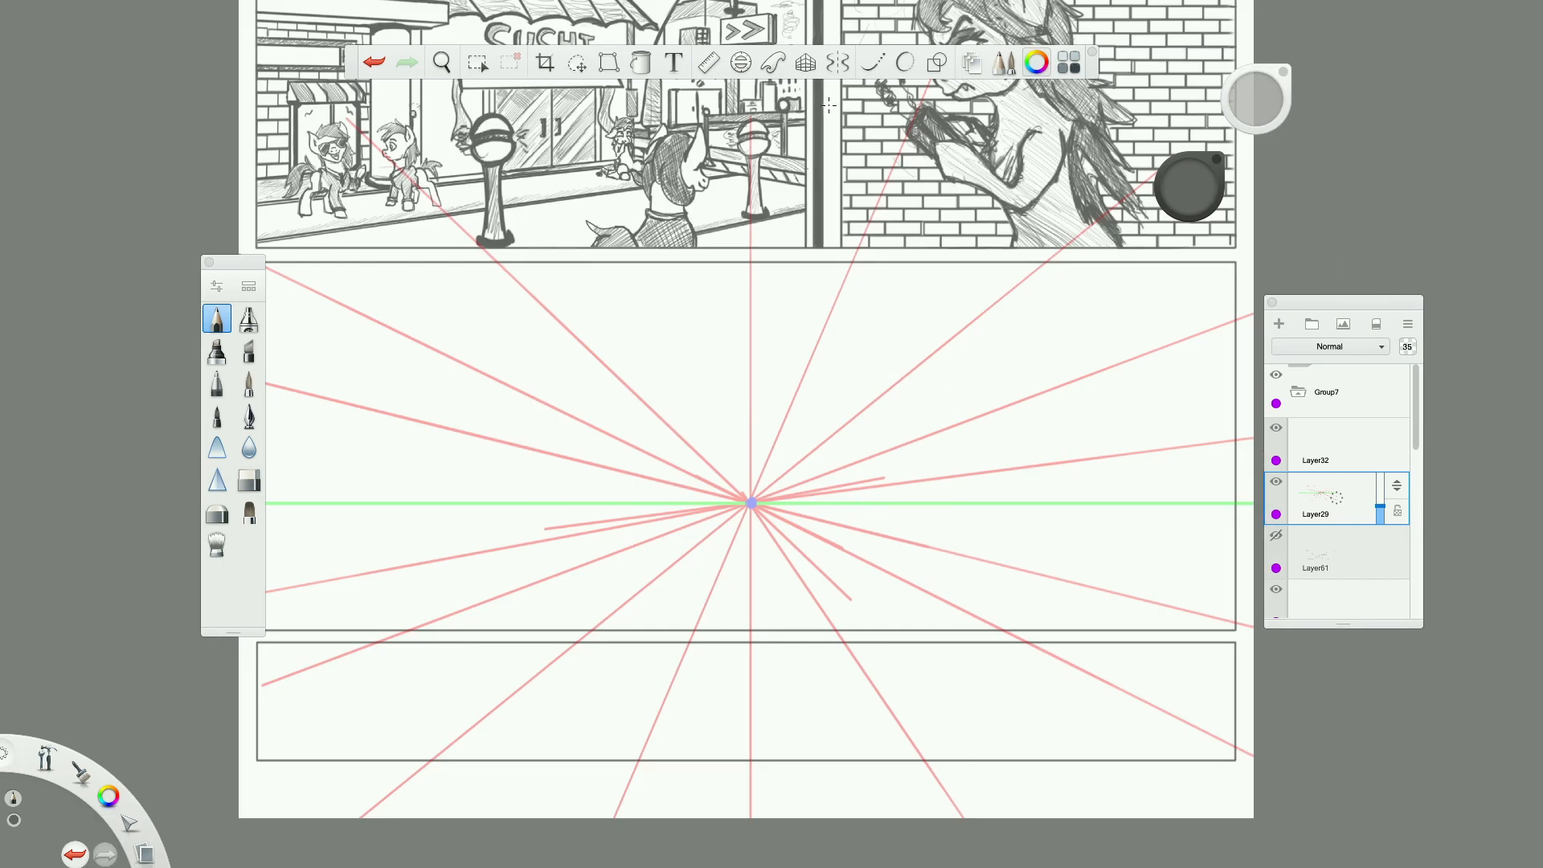
Turn on the one-point perspective guide and draw a light horizontal line and a converging line in the wide panel's upper-left area.
left_click(805, 63)
scroll(655, 441, "up", 2)
scroll(659, 444, "down", 1)
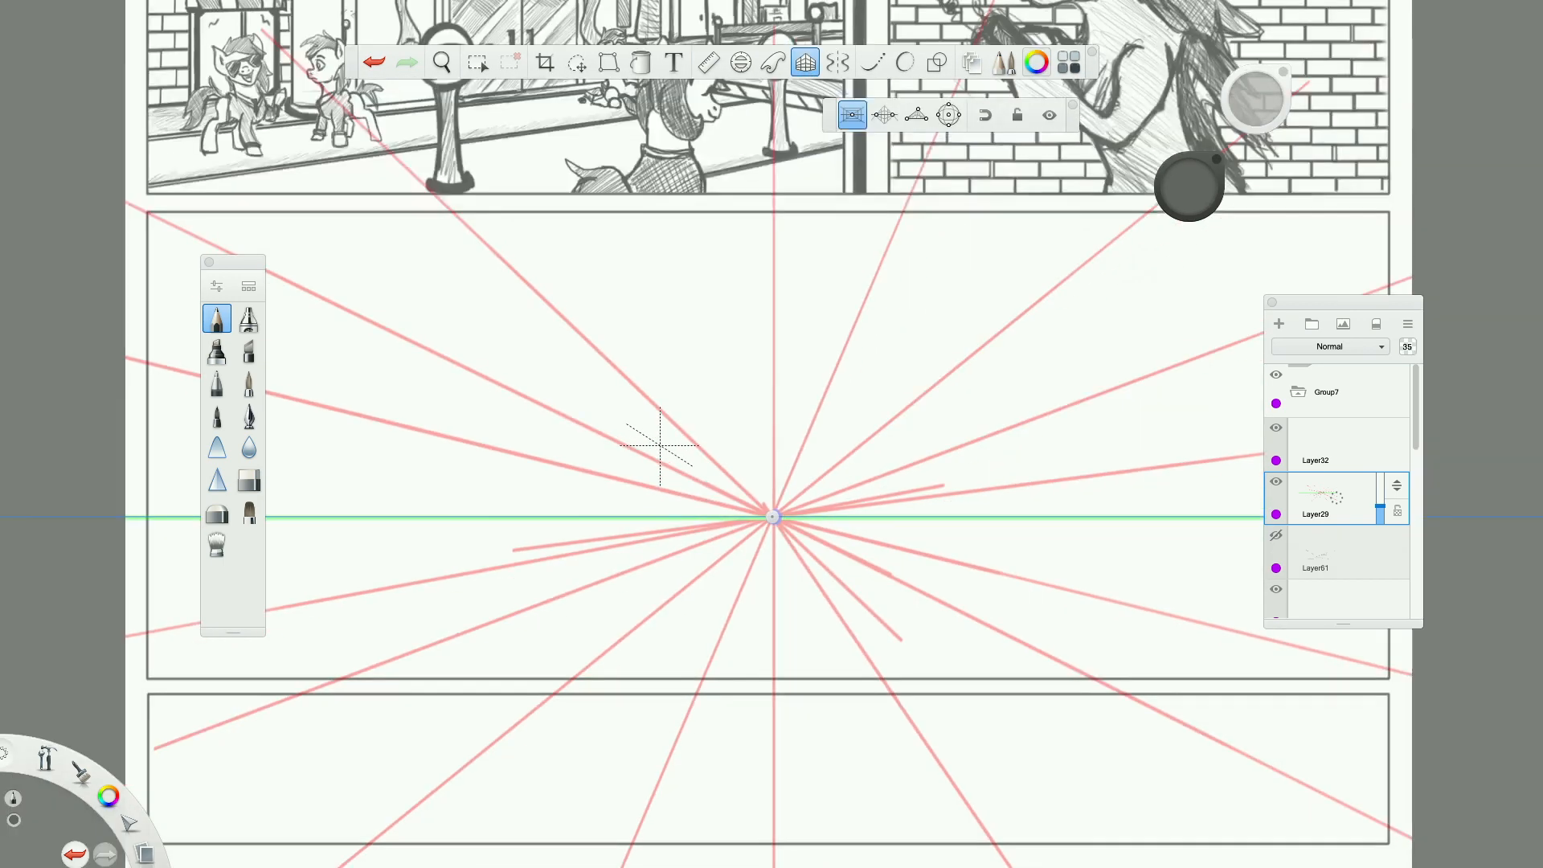
scroll(659, 444, "down", 2)
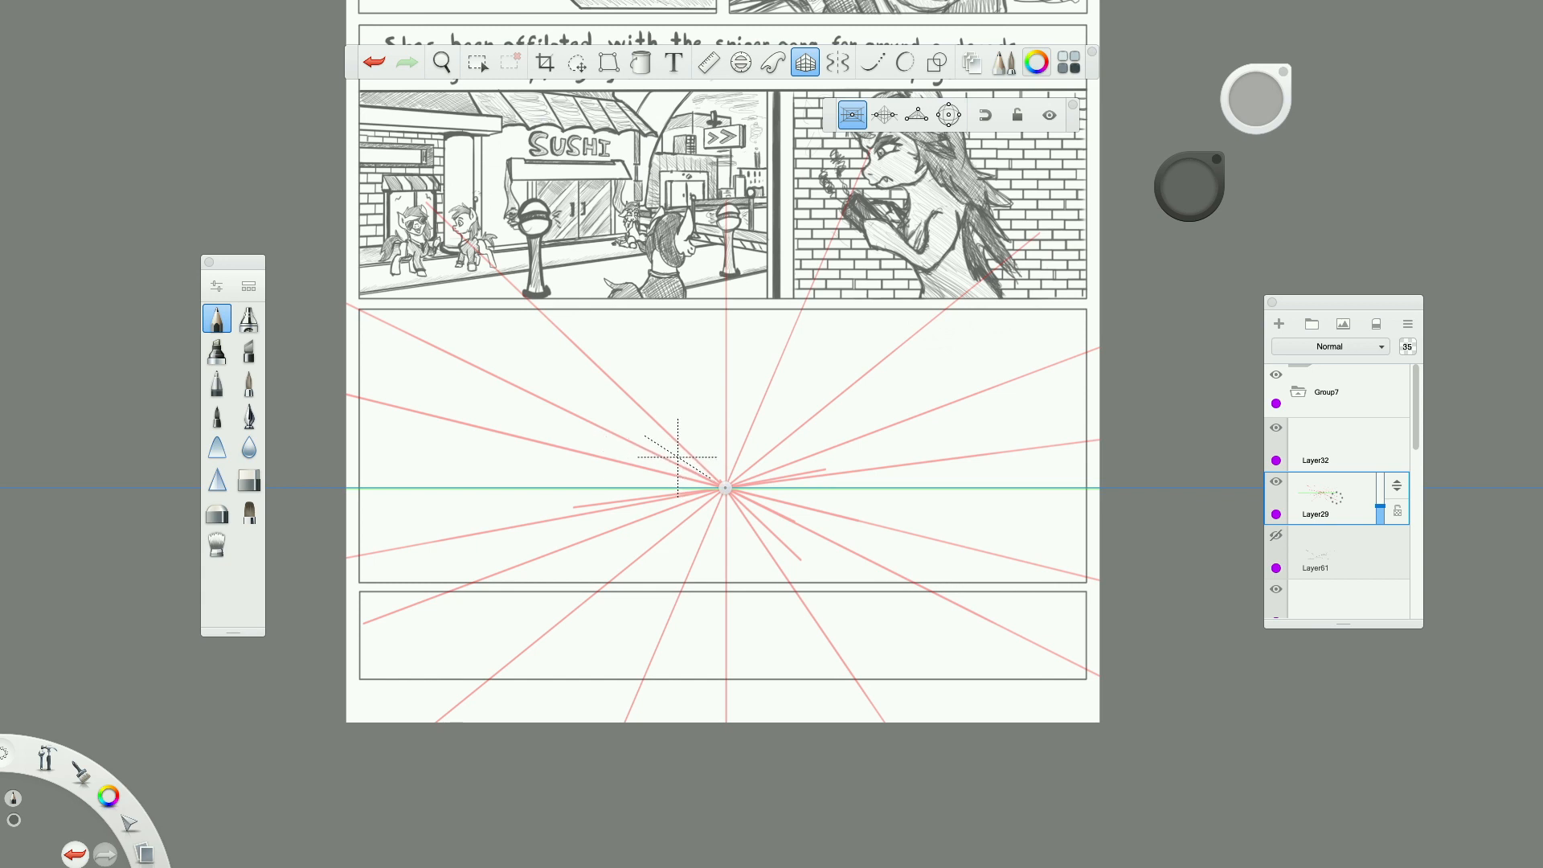
left_click_drag(473, 361, 736, 361)
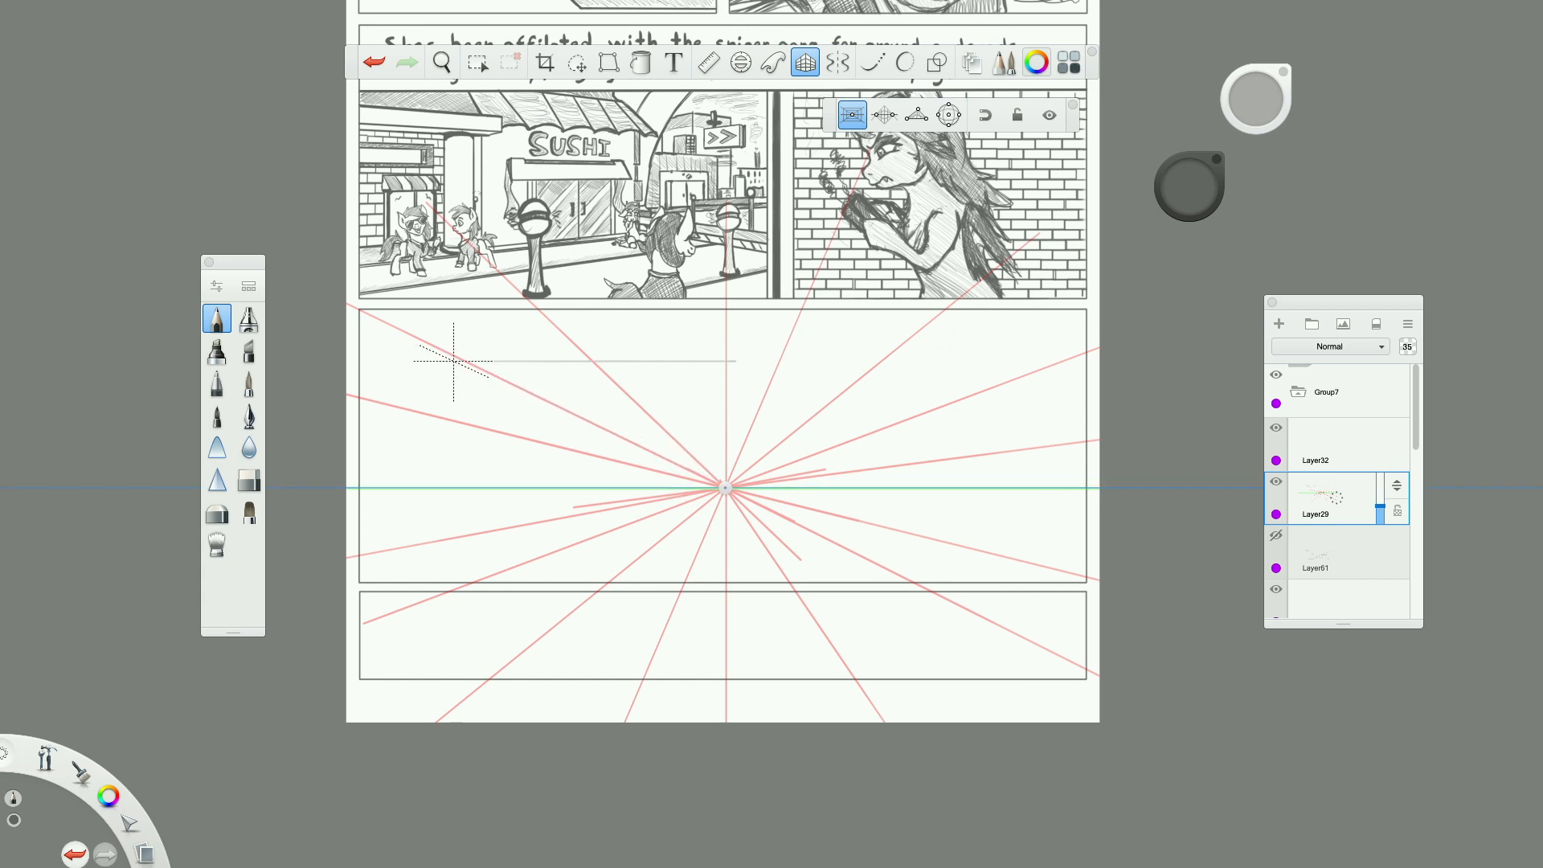
left_click_drag(462, 362, 611, 434)
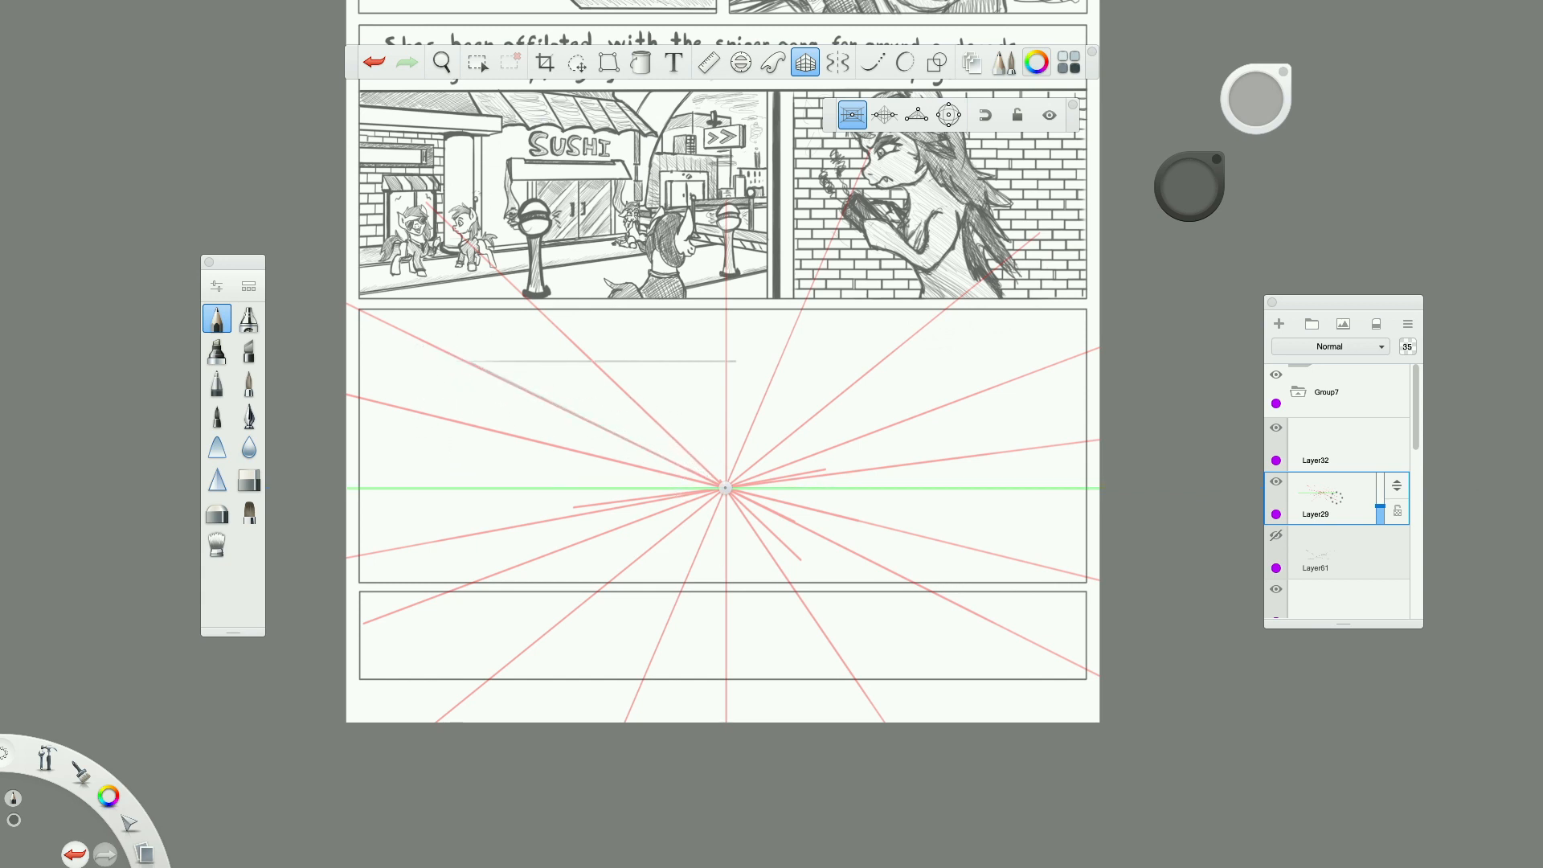
Add a new layer above Layer29 and draw four wall edges radiating from the vanishing point toward the wide panel's corners.
left_click(1279, 324)
scroll(510, 418, "up", 1)
mouse_move(462, 349)
left_mouse_down()
mouse_move(847, 542)
mouse_move(363, 300)
left_mouse_up()
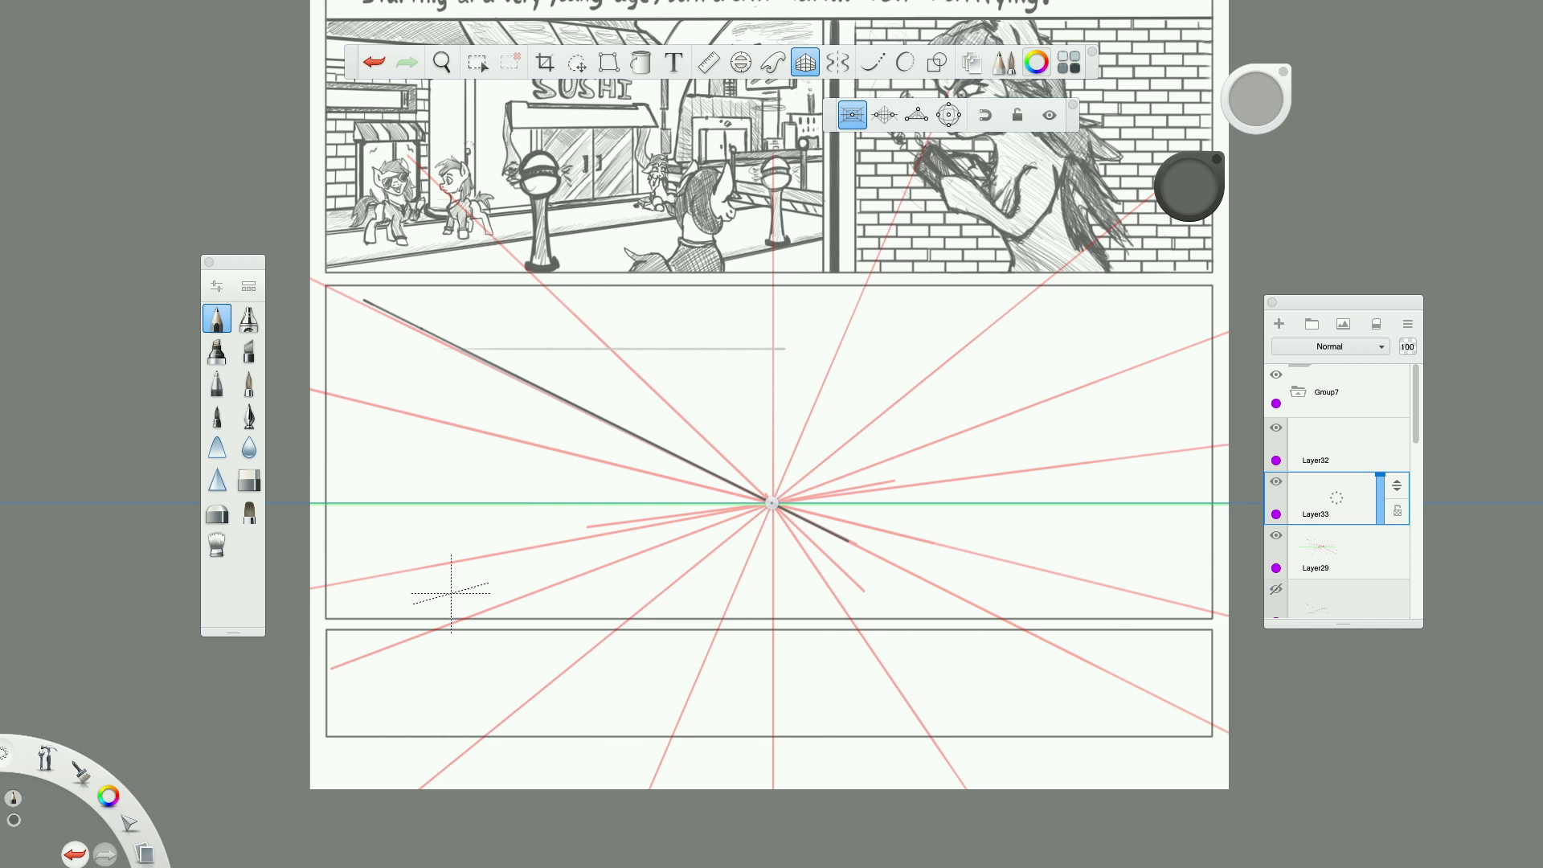
mouse_move(493, 608)
left_mouse_down()
mouse_move(538, 593)
mouse_move(493, 610)
left_mouse_up()
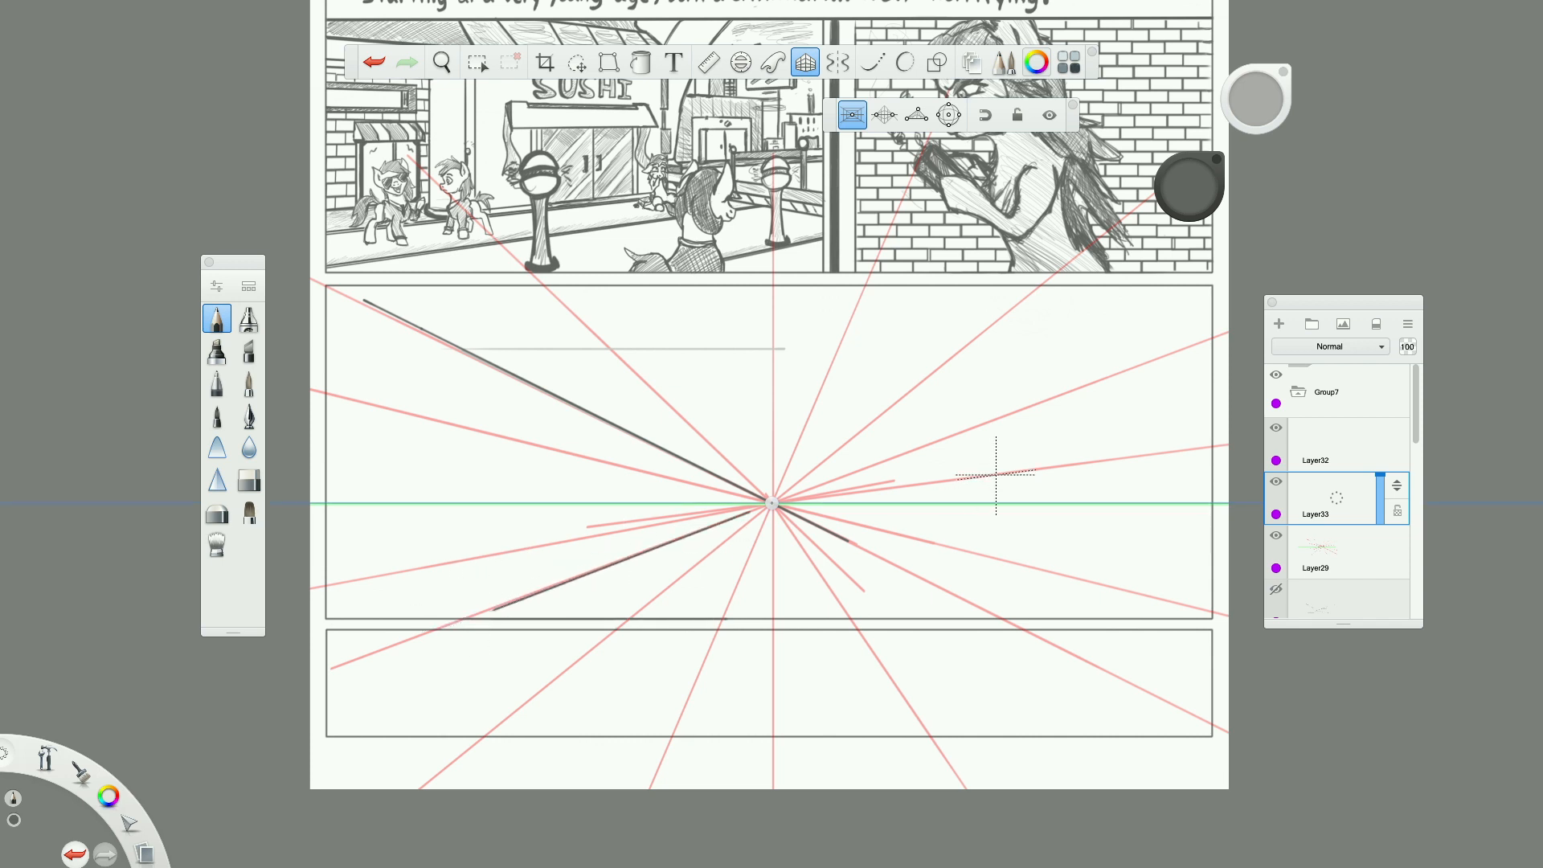
mouse_move(971, 399)
left_mouse_down()
mouse_move(810, 478)
mouse_move(1228, 209)
left_mouse_up()
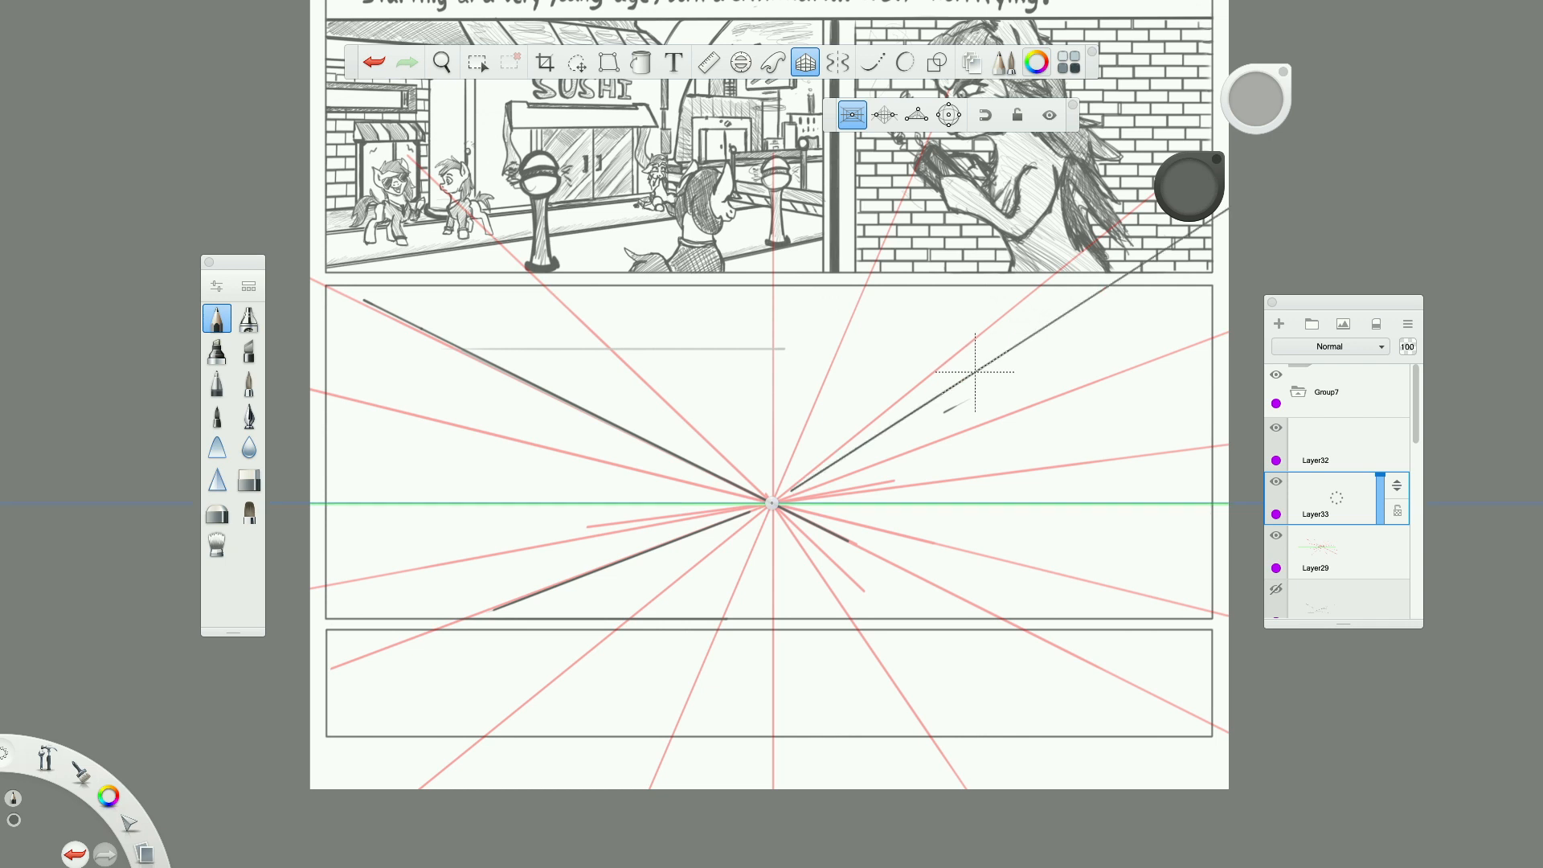
mouse_move(1003, 598)
left_mouse_down()
mouse_move(799, 516)
mouse_move(1228, 690)
left_mouse_up()
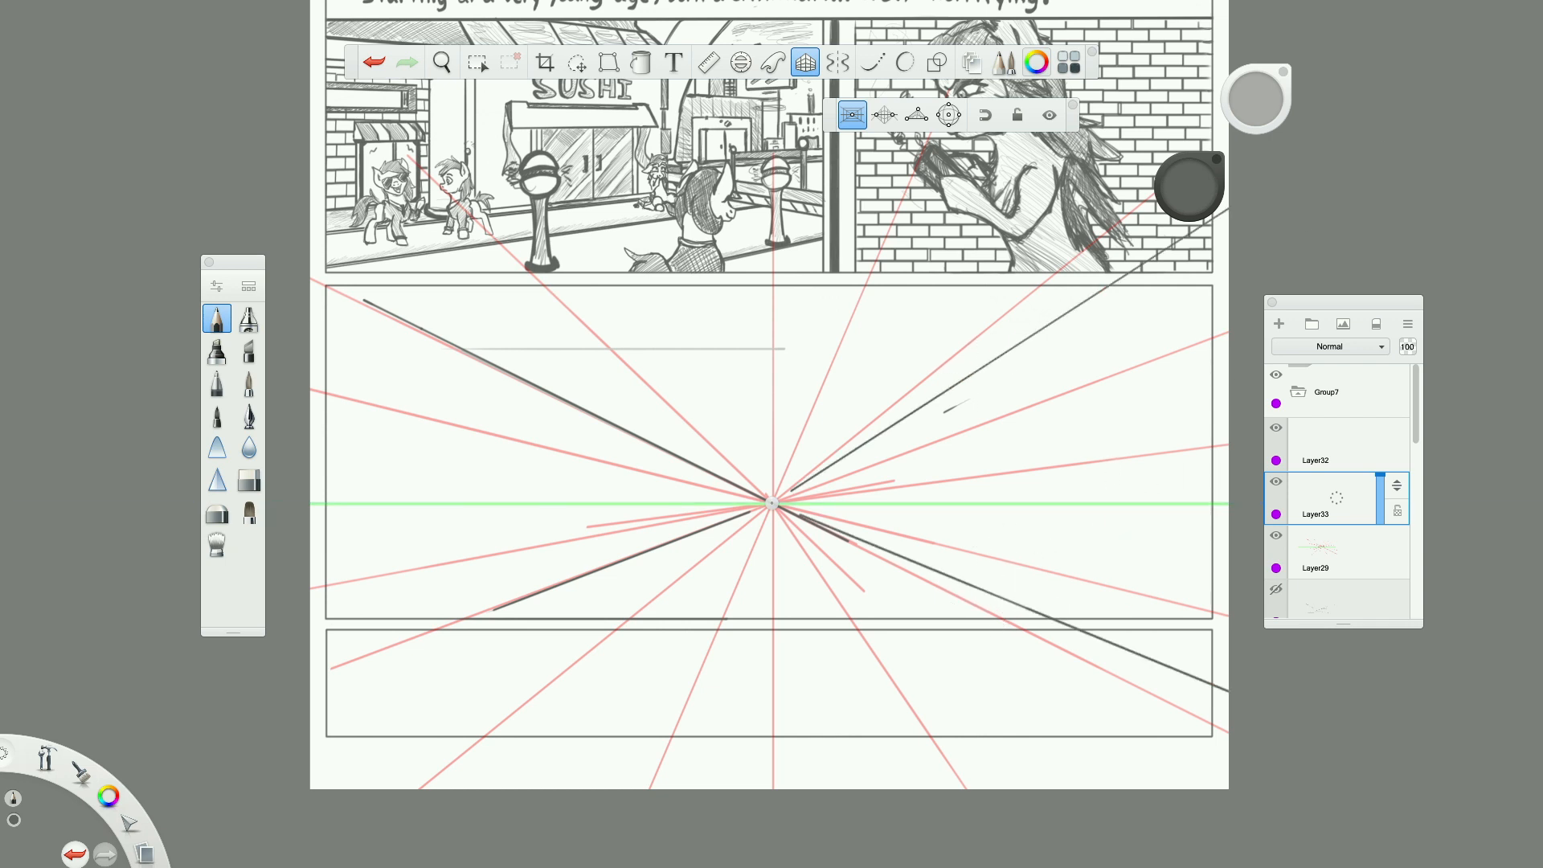
Draw horizontal floor lines below the horizon and outline a rectangular back wall around the vanishing point.
left_click_drag(637, 593, 991, 593)
left_click_drag(659, 565, 1075, 564)
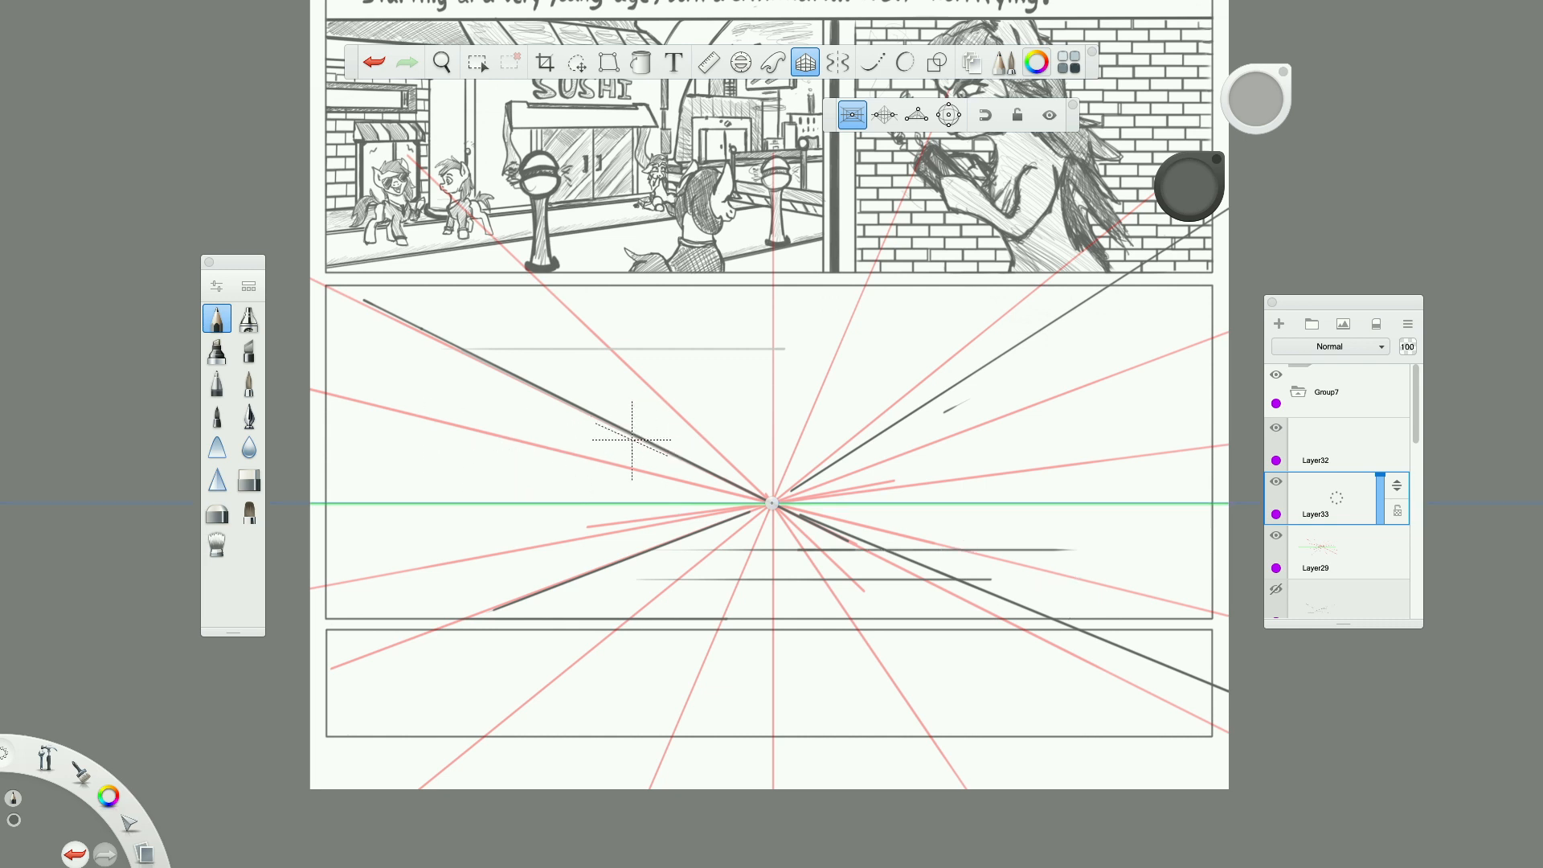
left_click_drag(593, 416, 593, 486)
mouse_move(593, 394)
left_mouse_down()
mouse_move(965, 387)
mouse_move(597, 387)
mouse_move(957, 528)
mouse_move(956, 569)
left_mouse_up()
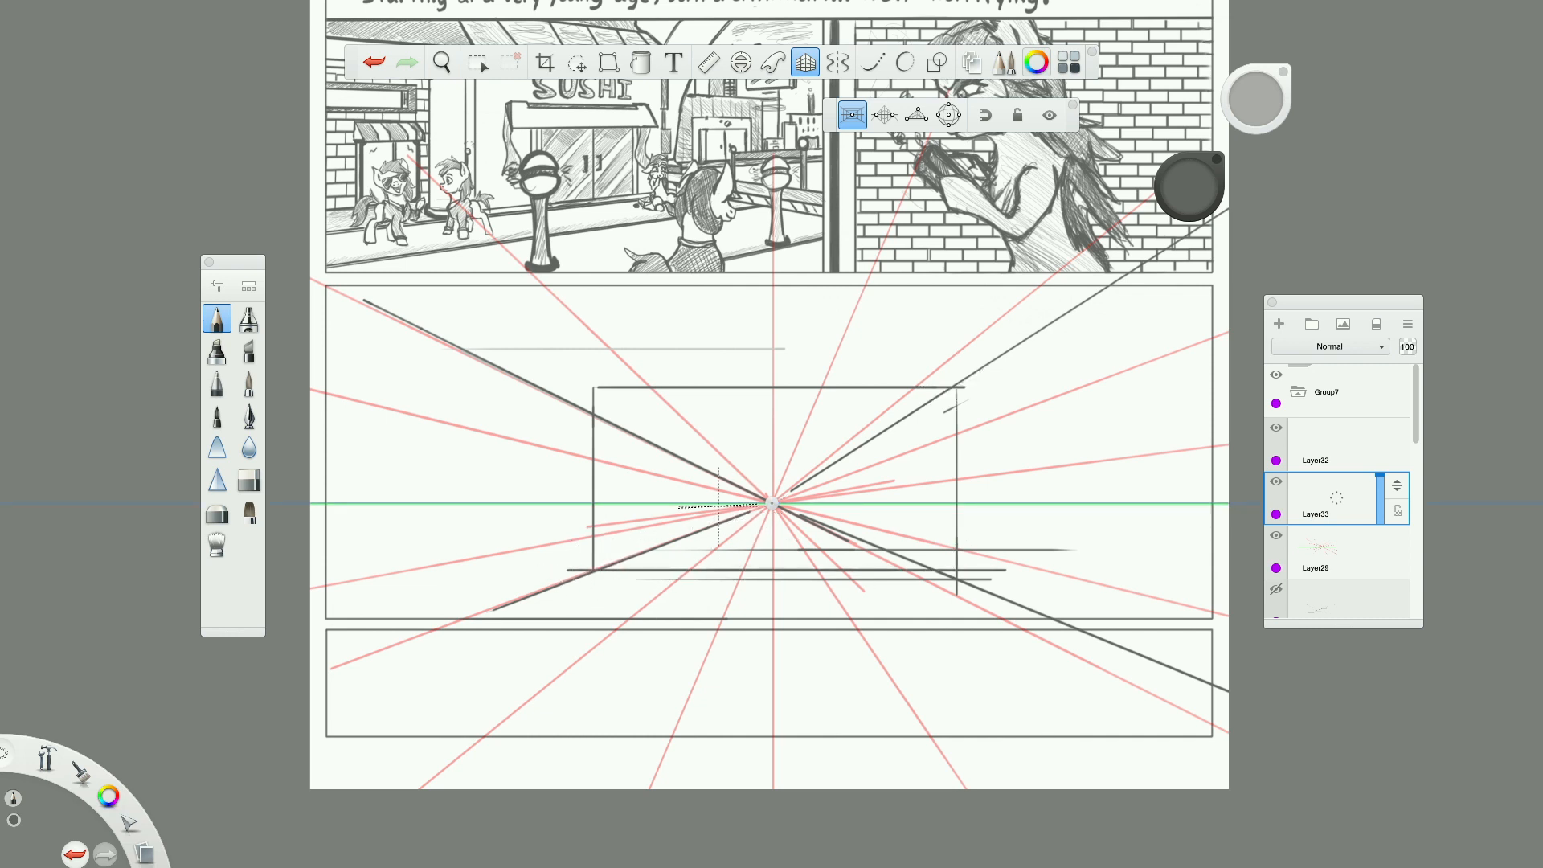
Draw five spaced vertical lines along the corridor's left wall, from the panel's left side to the back wall.
left_click_drag(369, 308, 369, 635)
left_click_drag(414, 310, 414, 643)
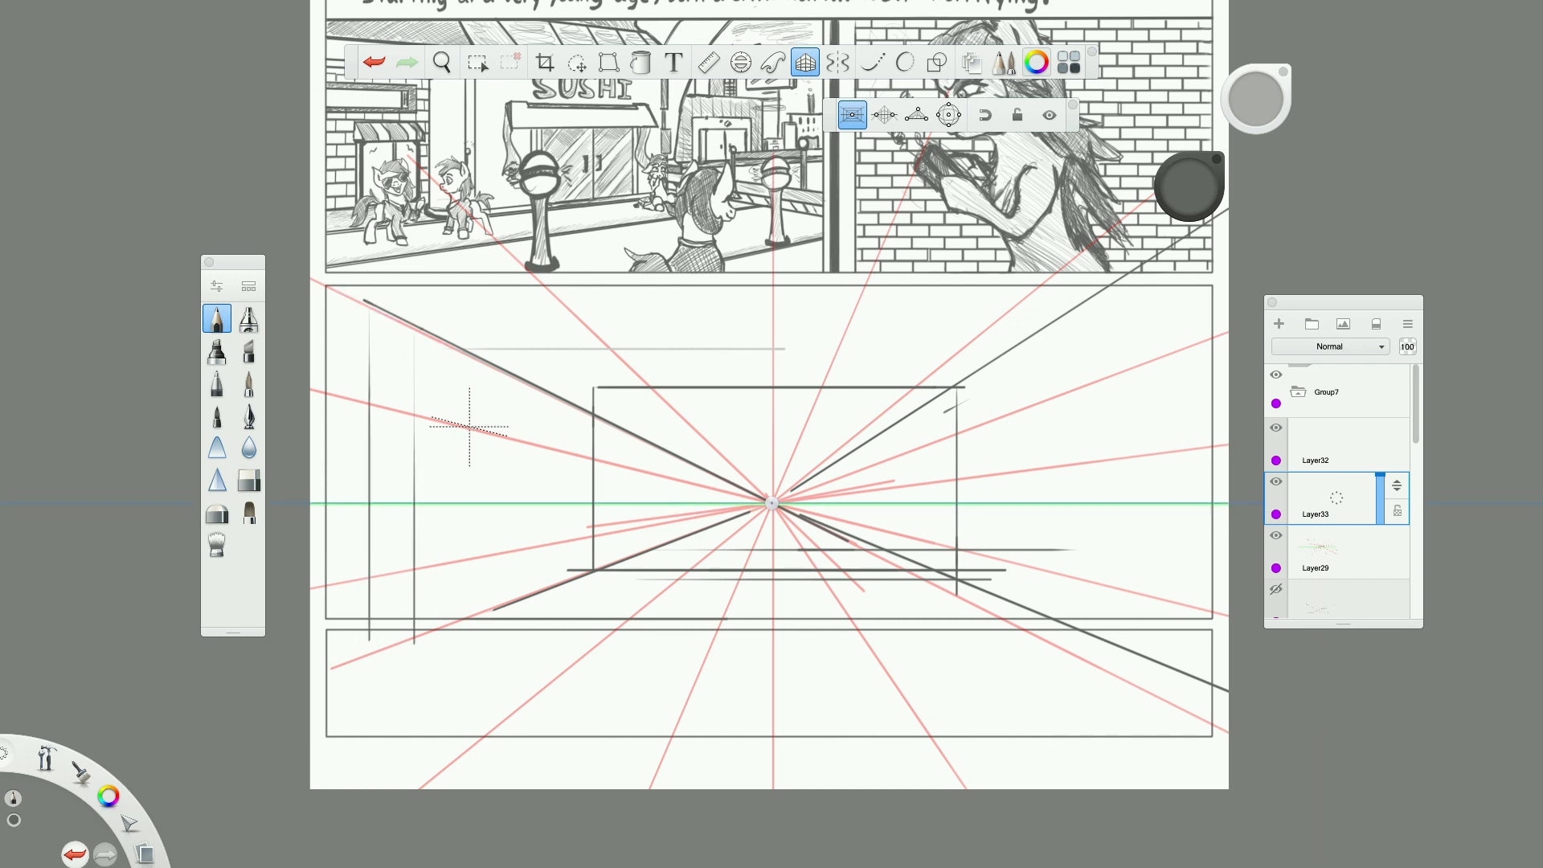
left_click_drag(460, 366, 460, 706)
left_click_drag(515, 381, 515, 606)
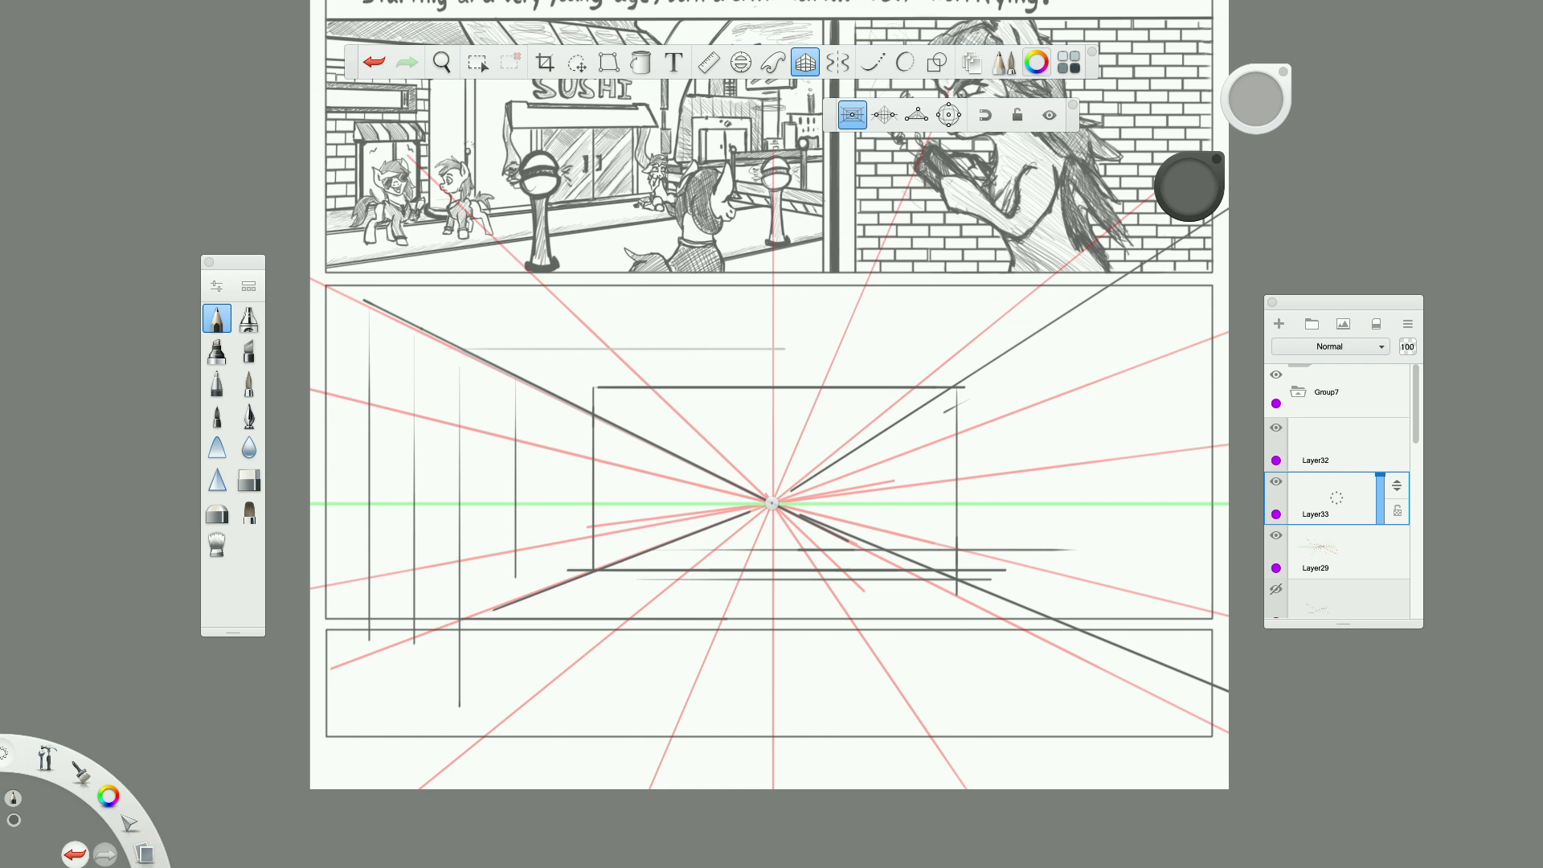
left_click_drag(557, 415, 557, 607)
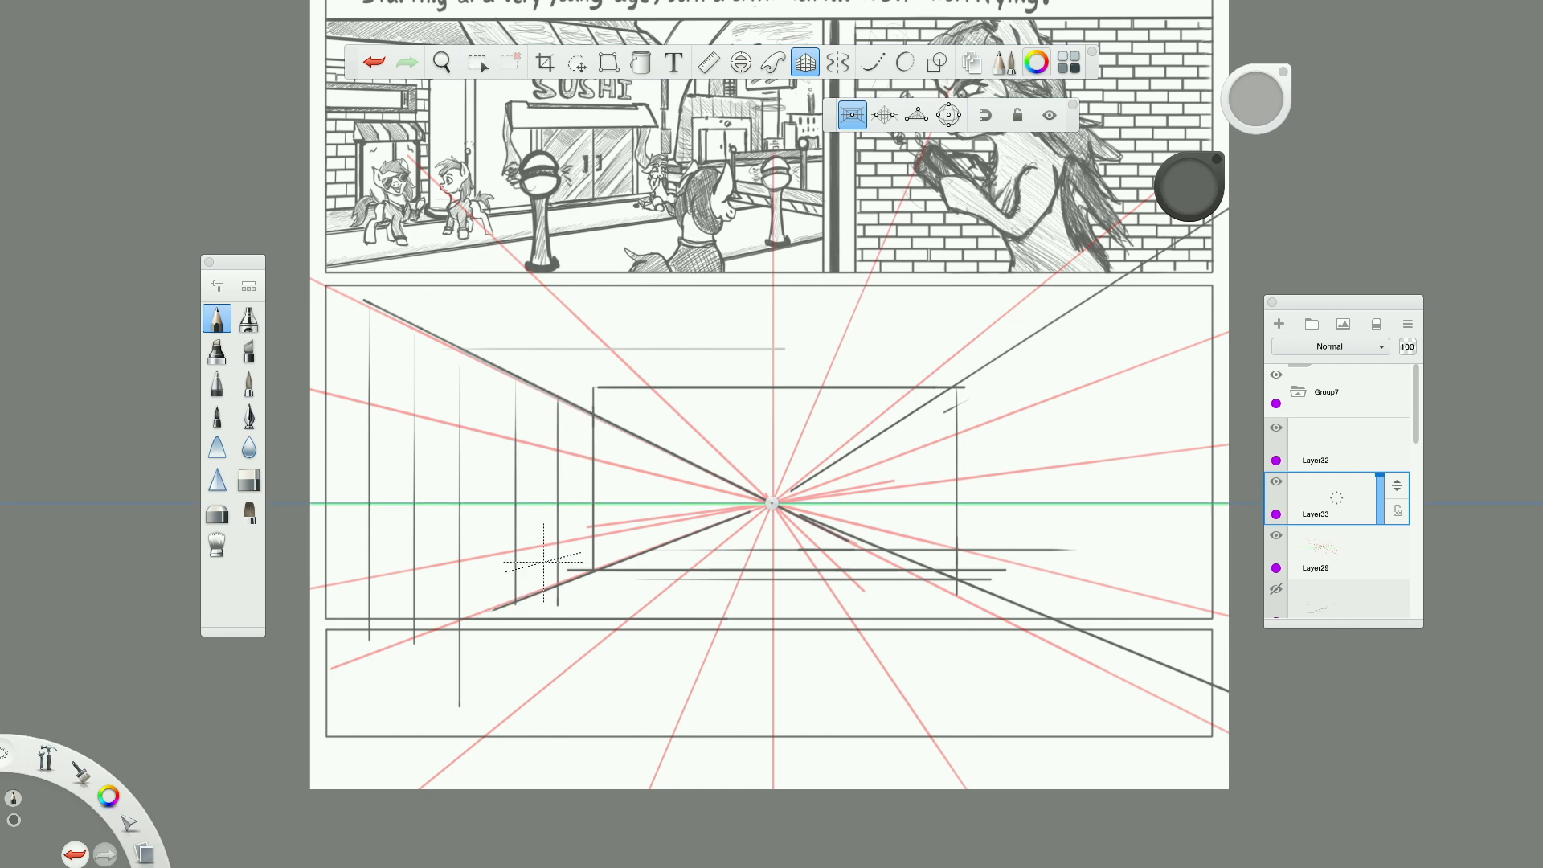
Draw six spaced vertical lines along the corridor's right wall, from near the vanishing point out to the panel's right side.
scroll(543, 564, "down", 5)
scroll(857, 560, "up", 5)
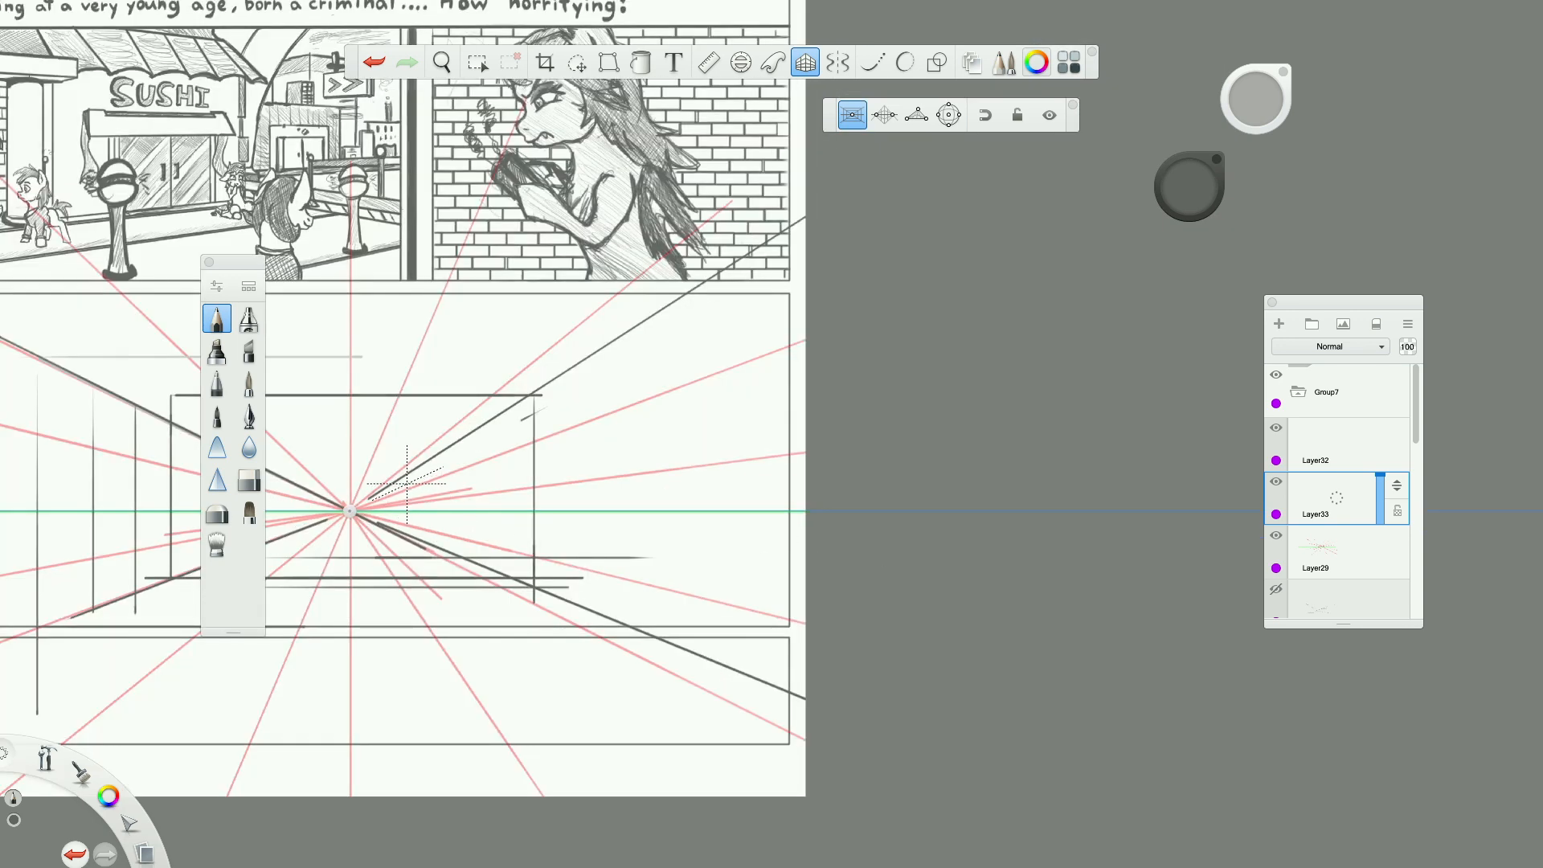
left_click_drag(438, 461, 438, 549)
left_click_drag(489, 430, 489, 583)
left_click_drag(583, 374, 582, 577)
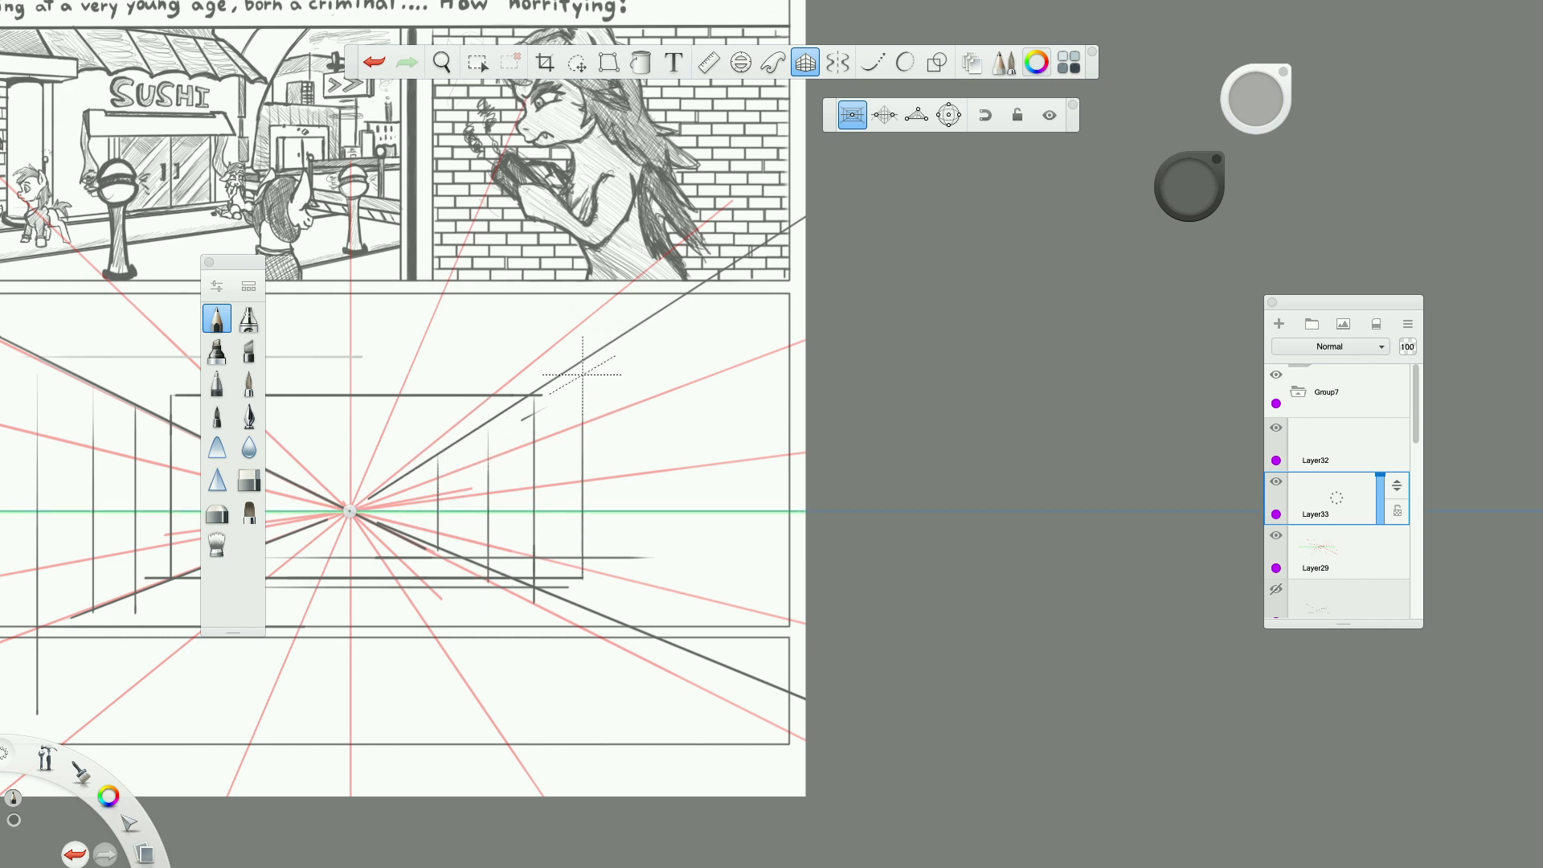
left_click_drag(630, 345, 630, 659)
left_click_drag(670, 345, 670, 709)
left_click_drag(708, 373, 707, 792)
Draw the left ceiling edge from the back wall's upper-left corner outward past the panel's upper border.
scroll(522, 573, "down", 5)
scroll(481, 573, "up", 3)
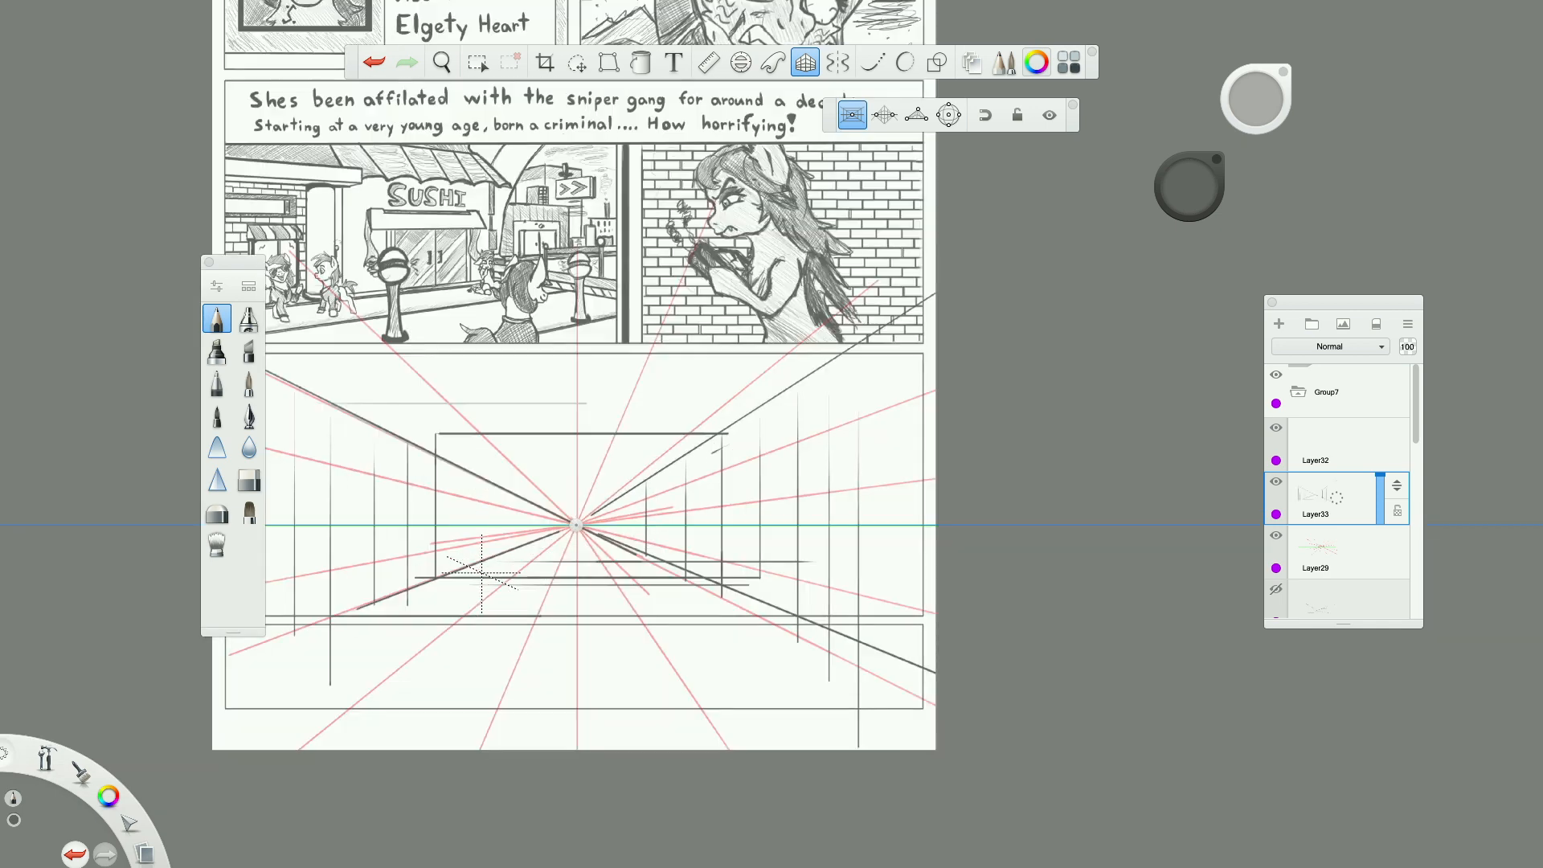
scroll(481, 573, "up", 4)
scroll(484, 573, "down", 4)
scroll(392, 412, "up", 3)
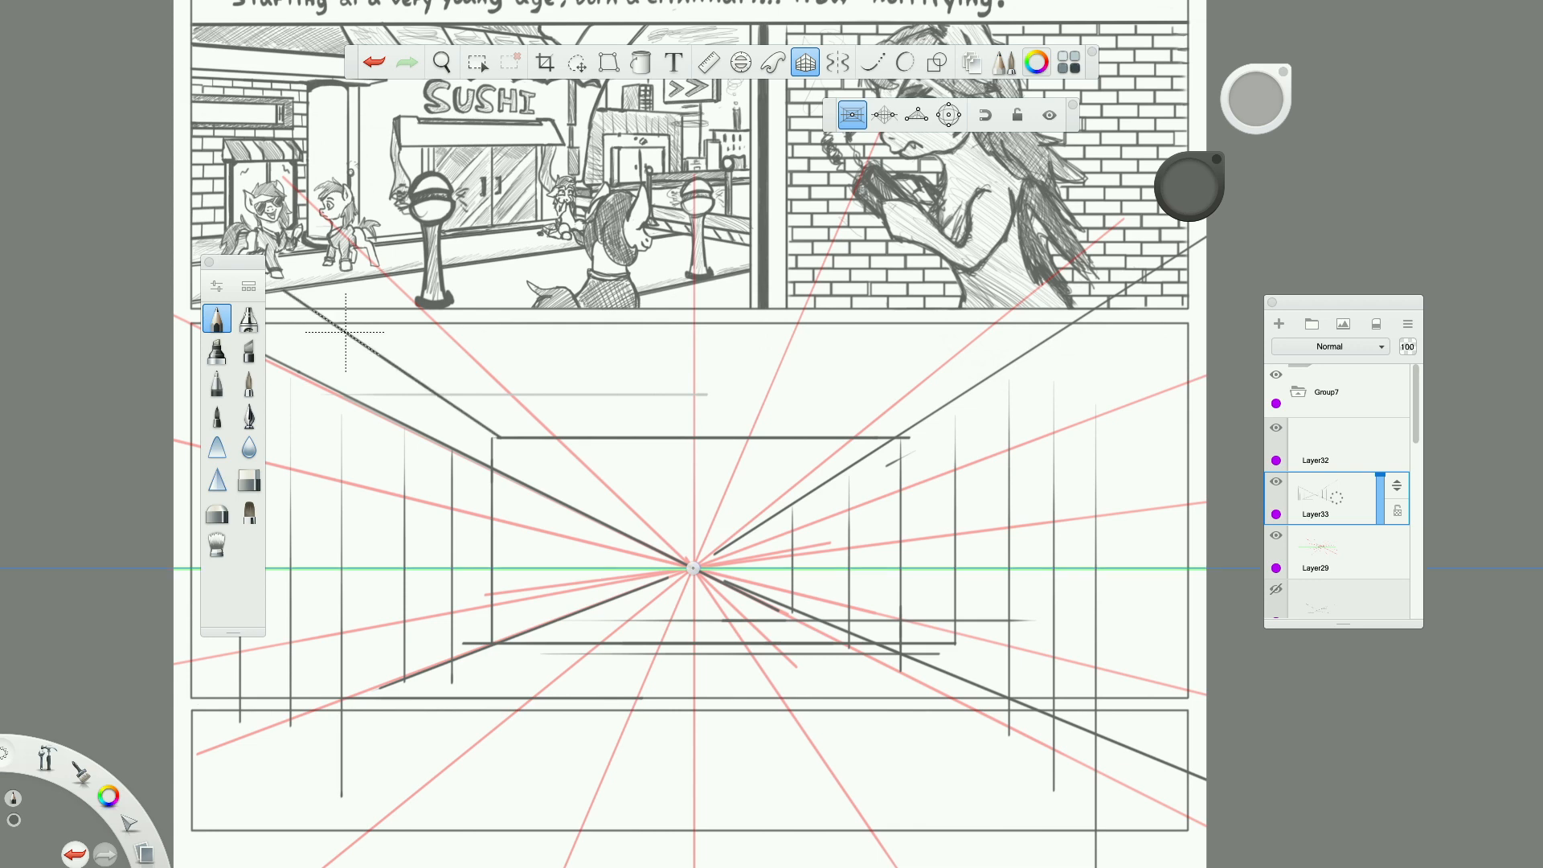
Draw receding lines along the upper left wall, from the back wall's upper-left corner outward to the panel's left side.
scroll(346, 331, "down", 5)
scroll(472, 377, "up", 2)
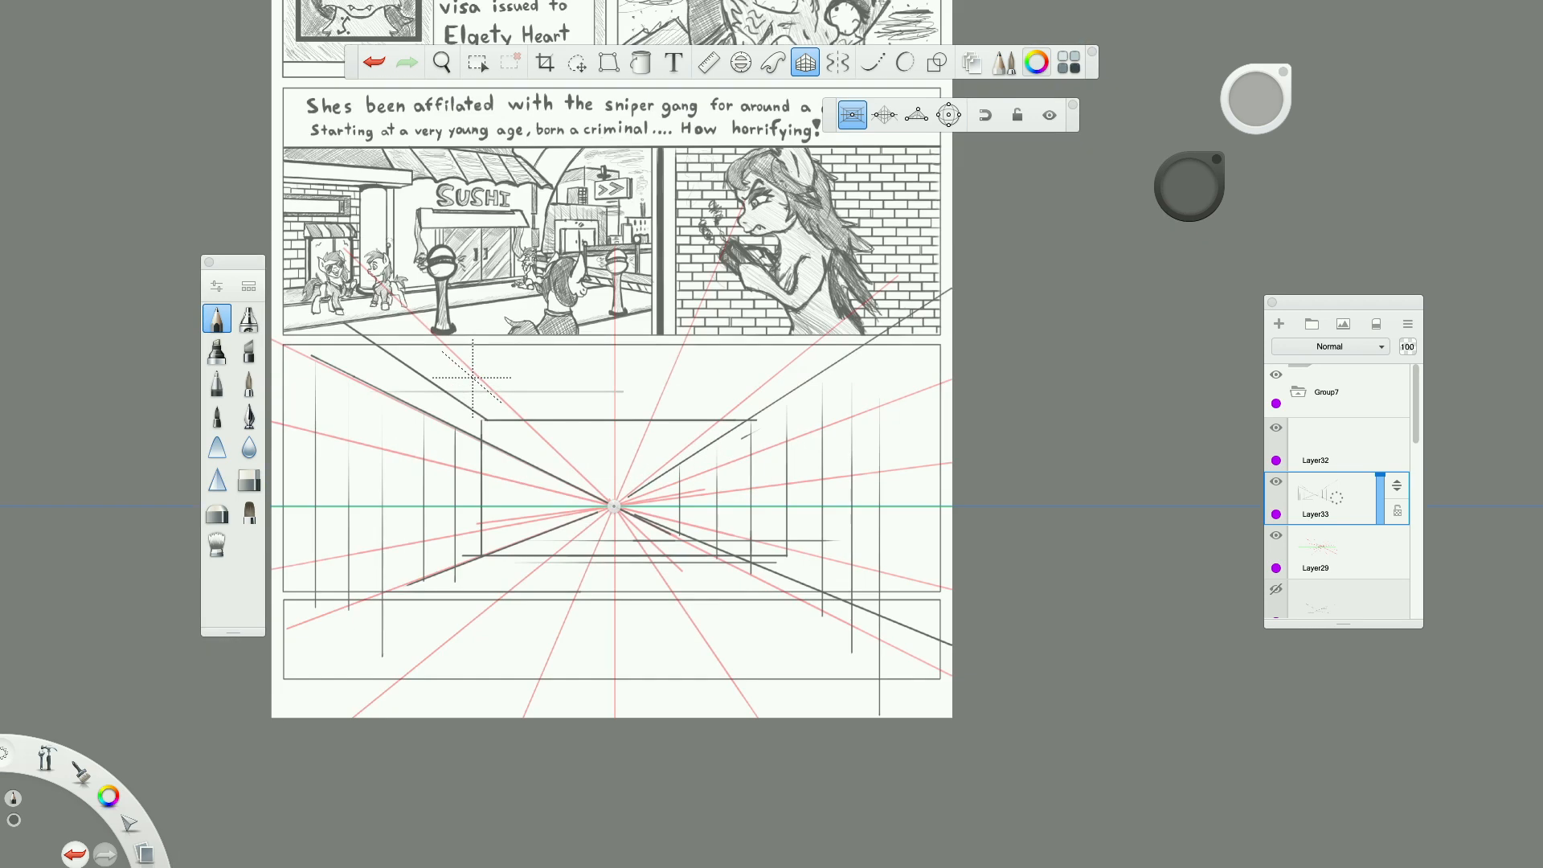
scroll(472, 377, "up", 3)
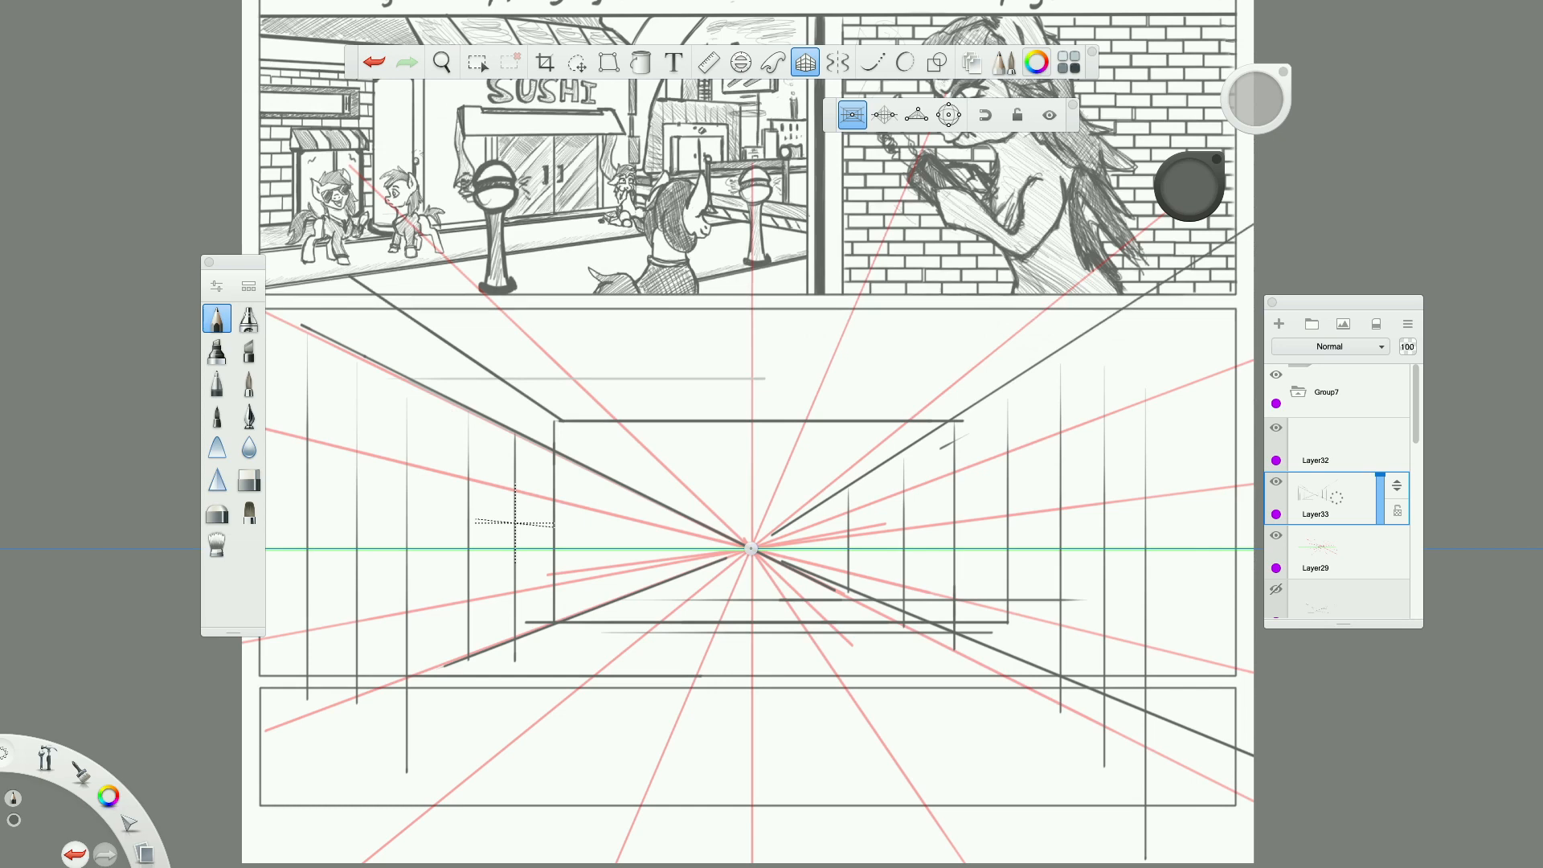
scroll(502, 625, "down", 5)
scroll(501, 625, "up", 5)
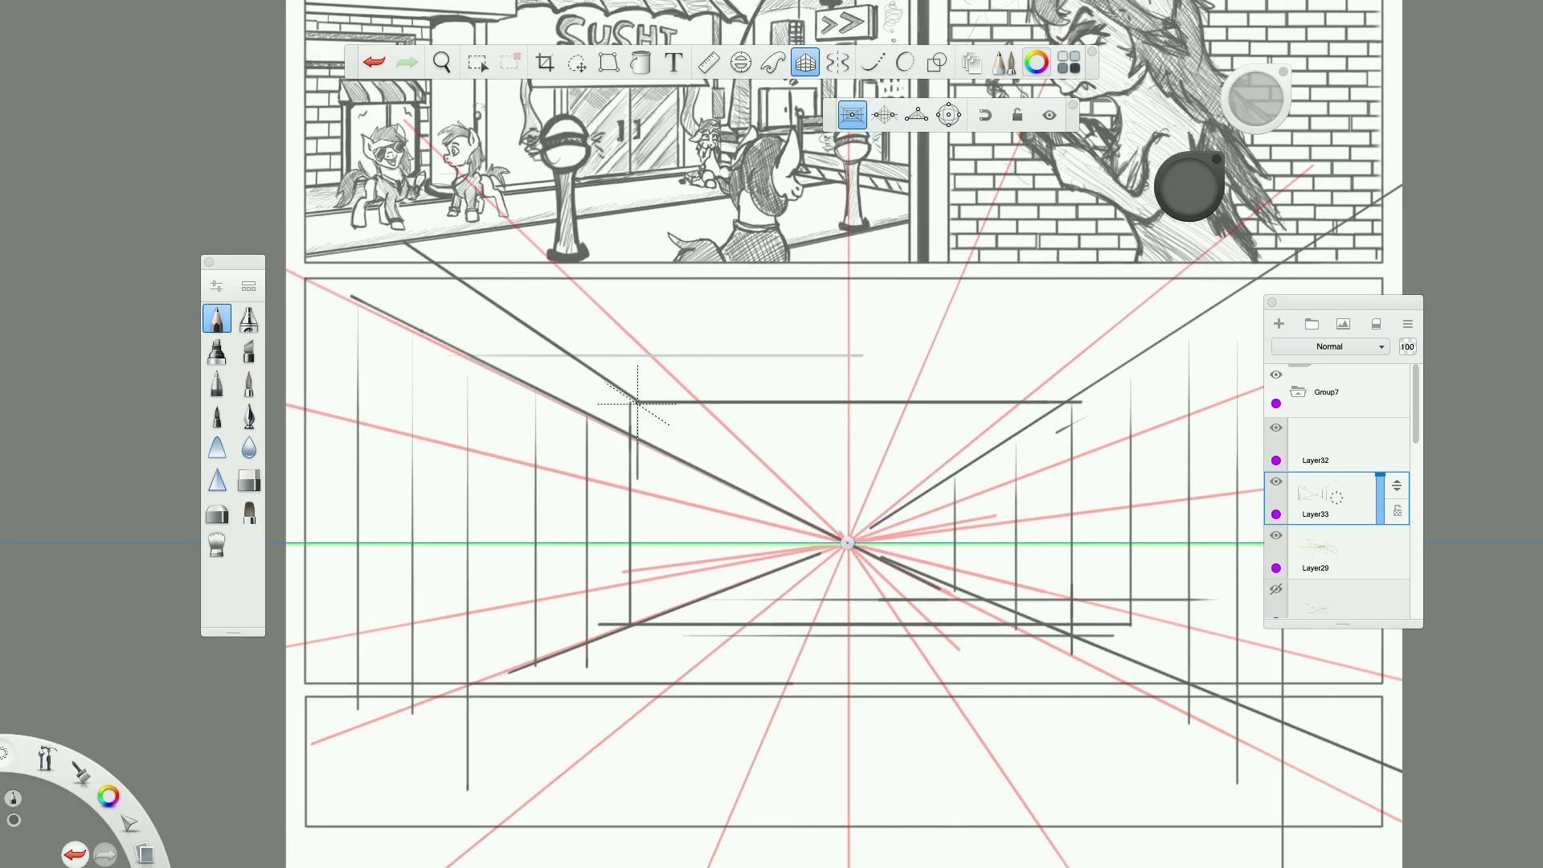
left_click_drag(634, 436, 315, 304)
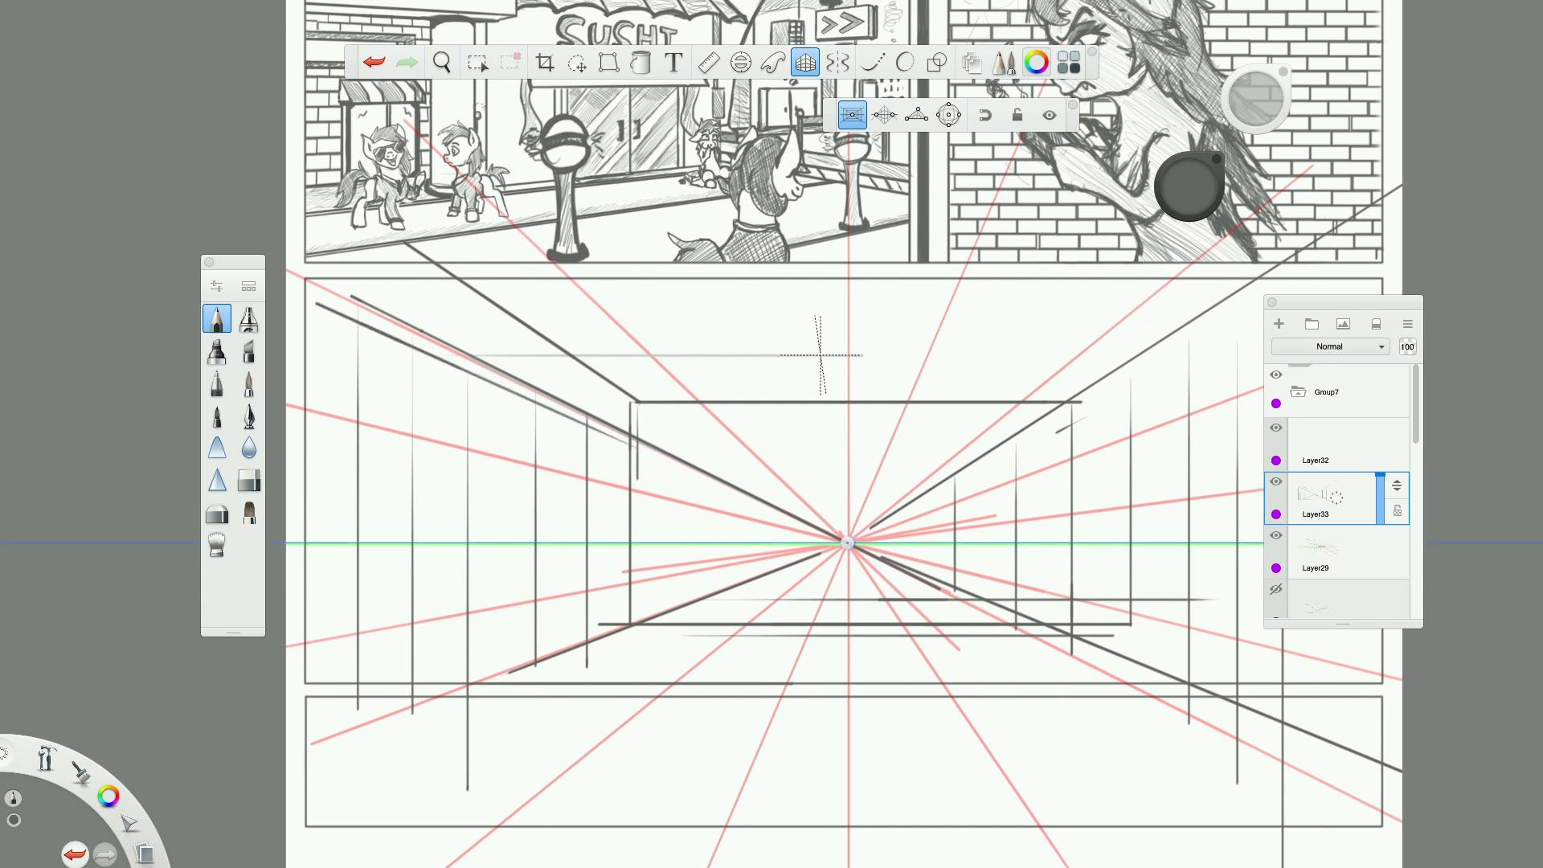
mouse_move(630, 446)
left_mouse_down()
mouse_move(669, 446)
mouse_move(461, 331)
left_mouse_up()
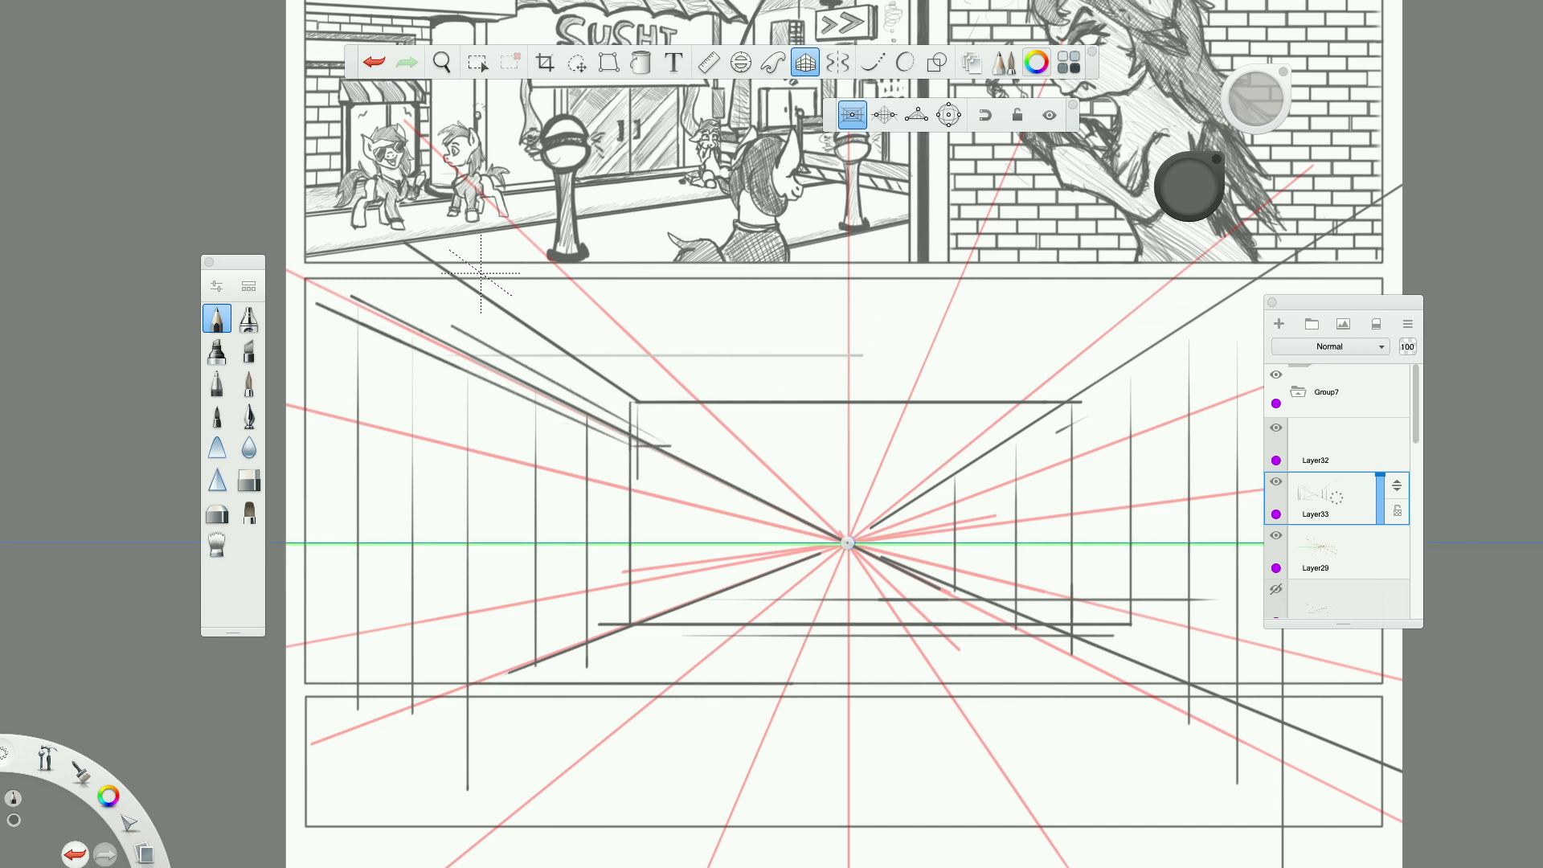
left_click_drag(455, 326, 352, 269)
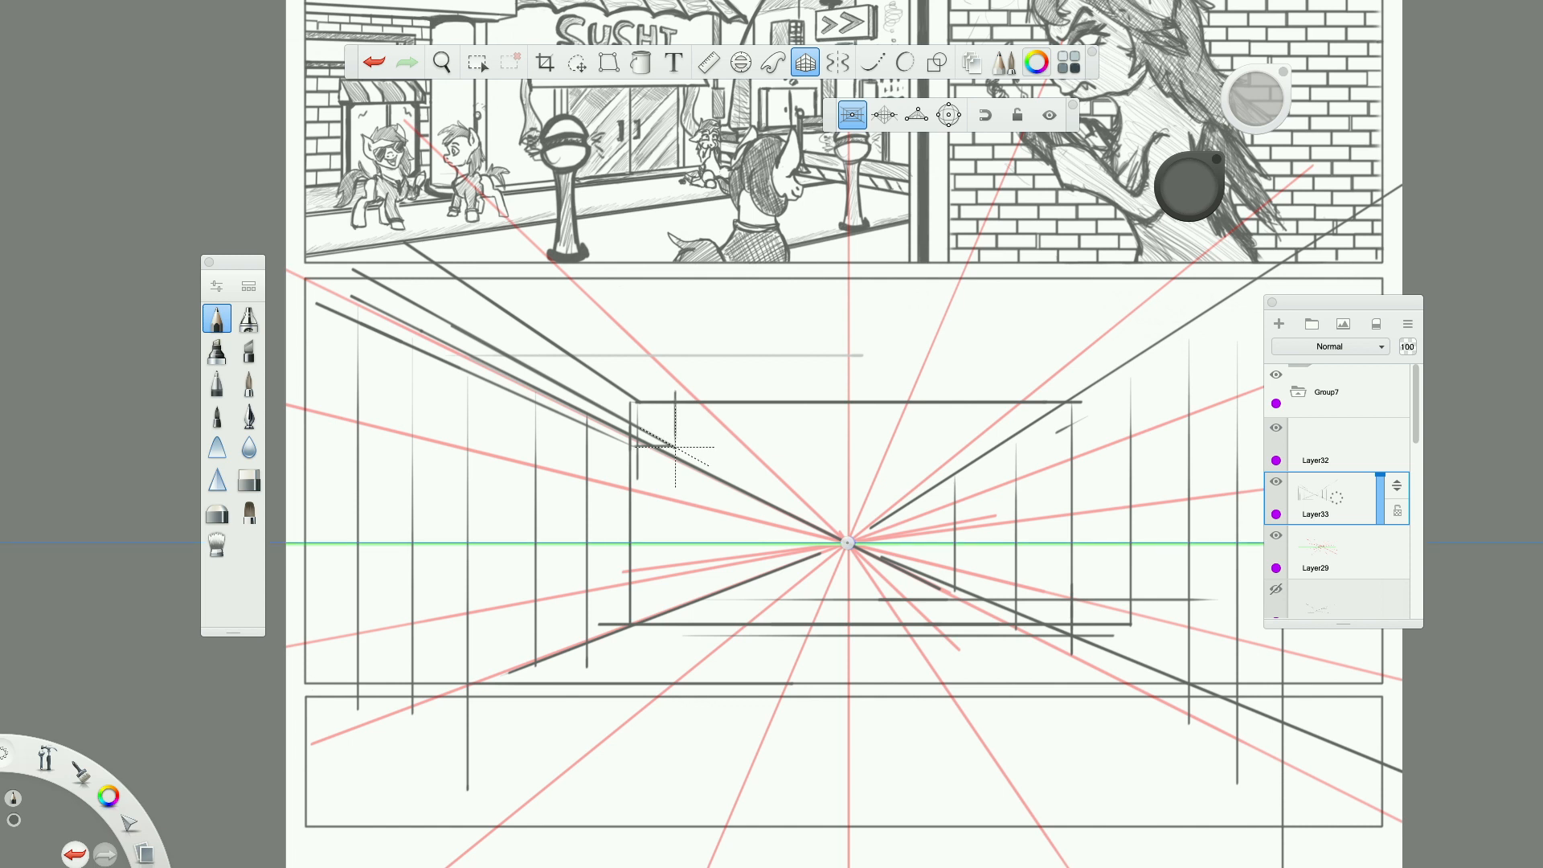
Sketch a small box structure along the left ceiling edge, with short vertical edges and receding edges toward the back wall.
left_click_drag(635, 399, 668, 423)
left_click_drag(326, 271, 326, 297)
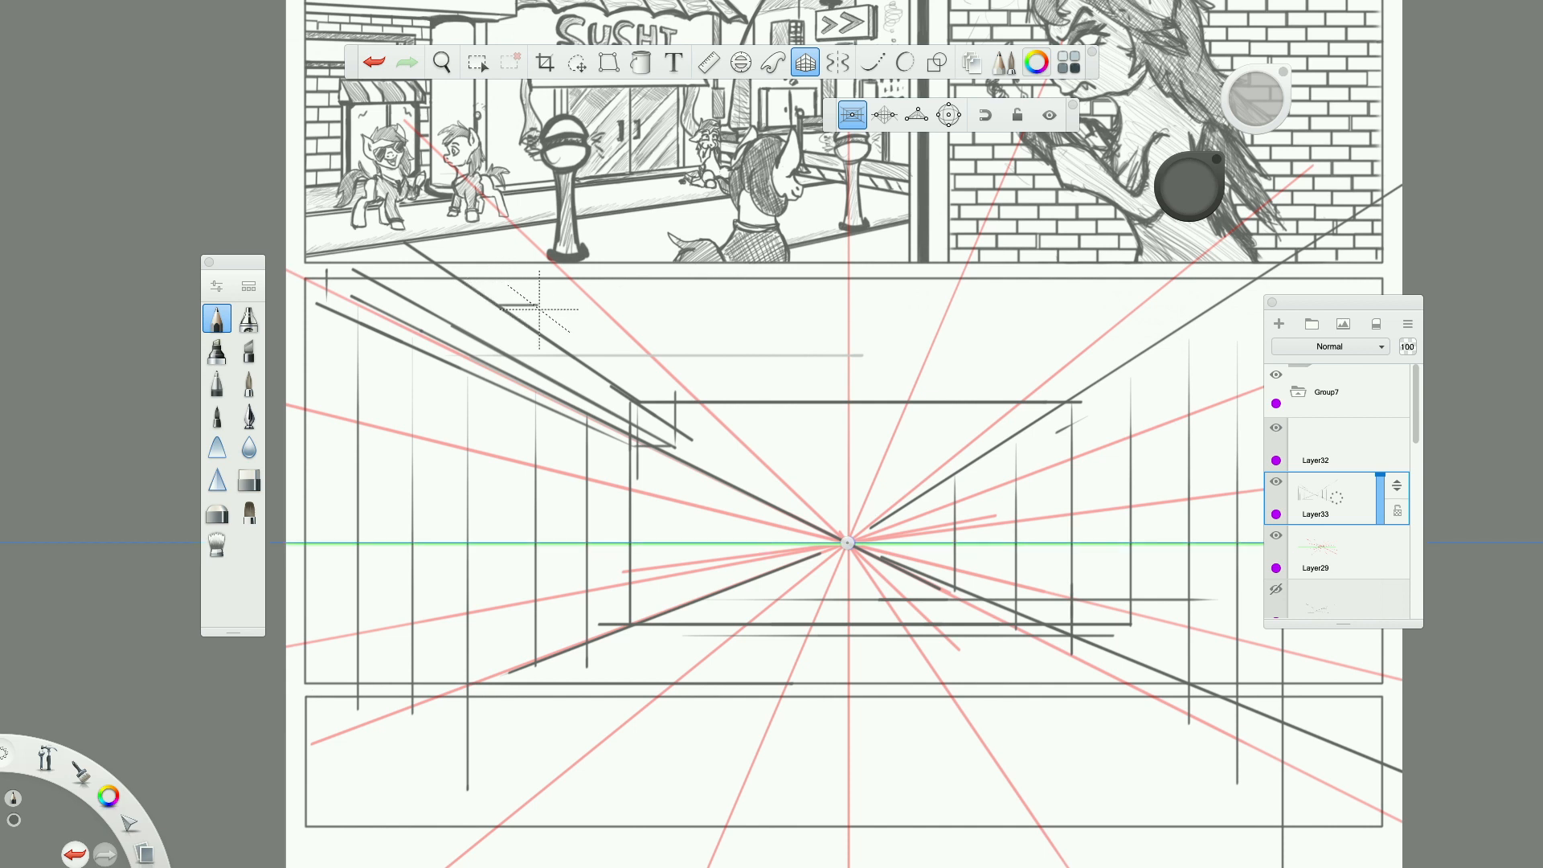
left_click_drag(537, 357, 537, 388)
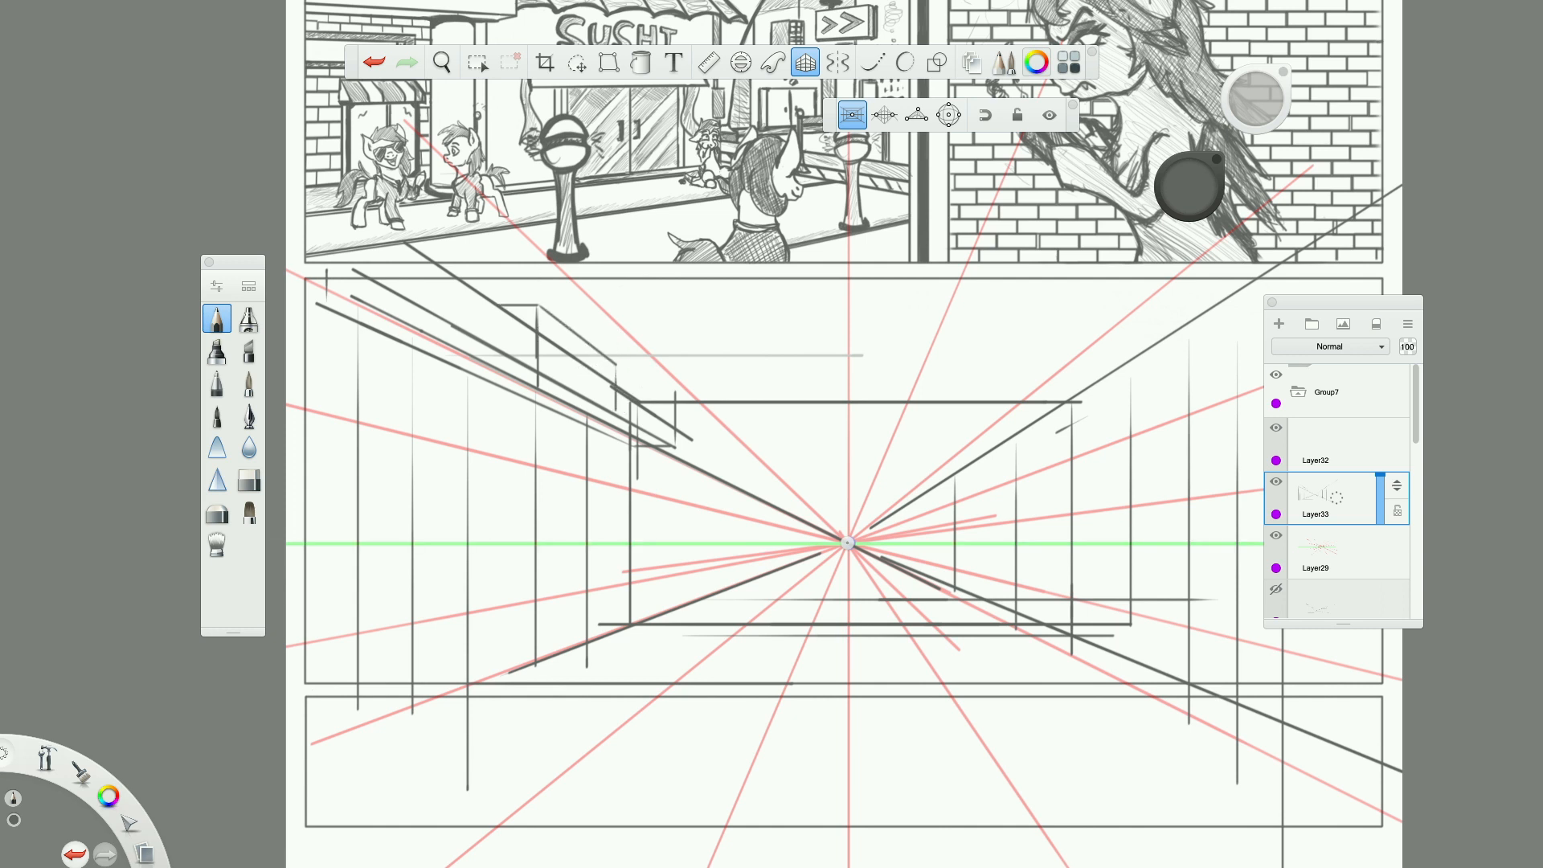
left_click_drag(617, 401, 595, 387)
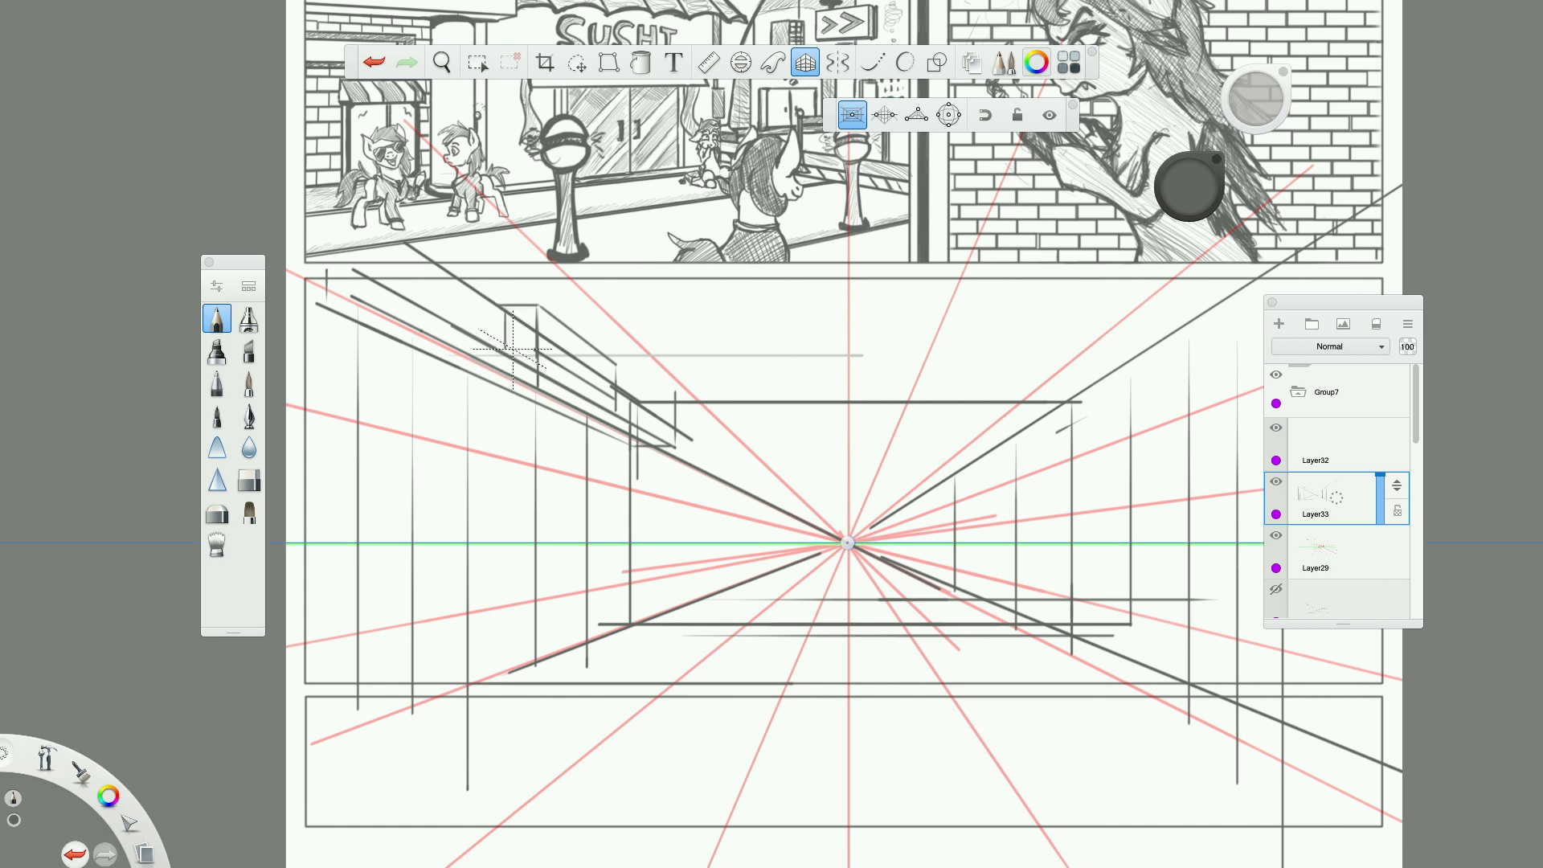
left_click_drag(517, 349, 567, 378)
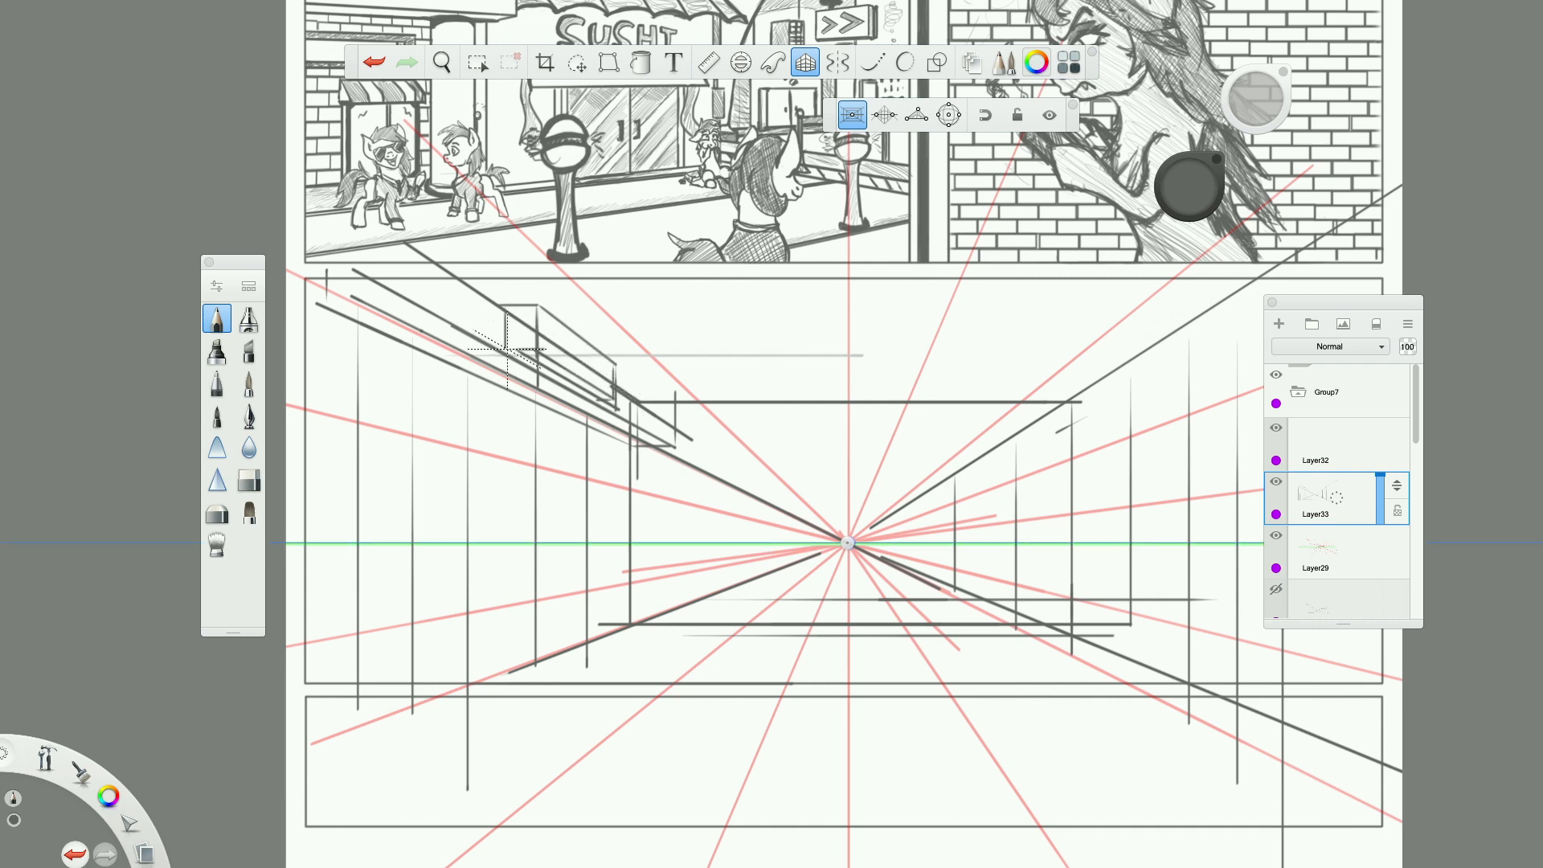
Draw two close vertical lines down the back wall's left corner and one vertical along the panel's left border.
scroll(597, 373, "down", 5)
scroll(554, 371, "up", 5)
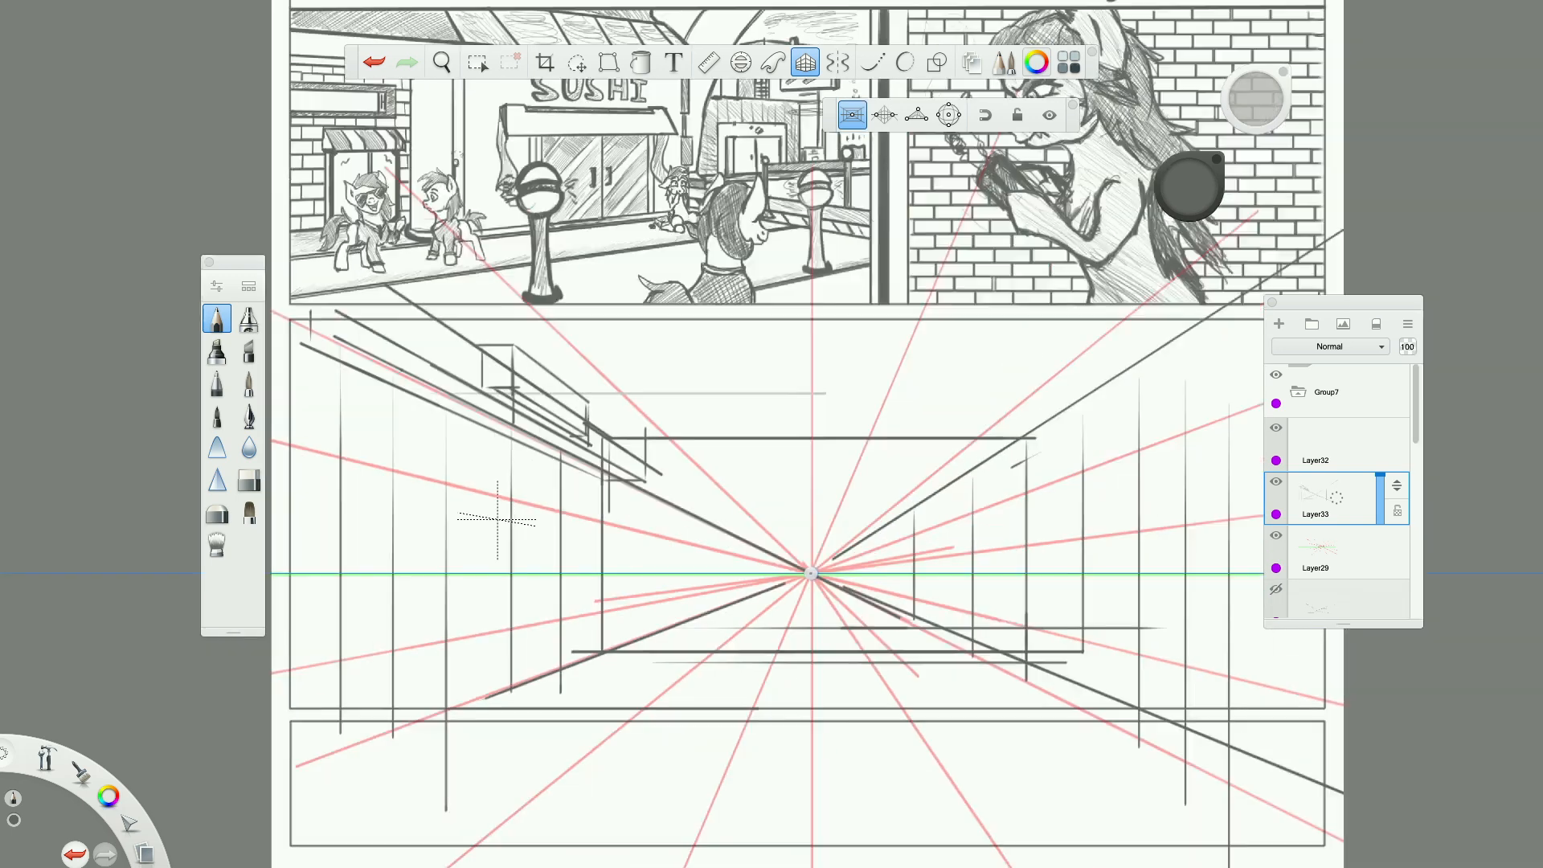
scroll(505, 633, "up", 5)
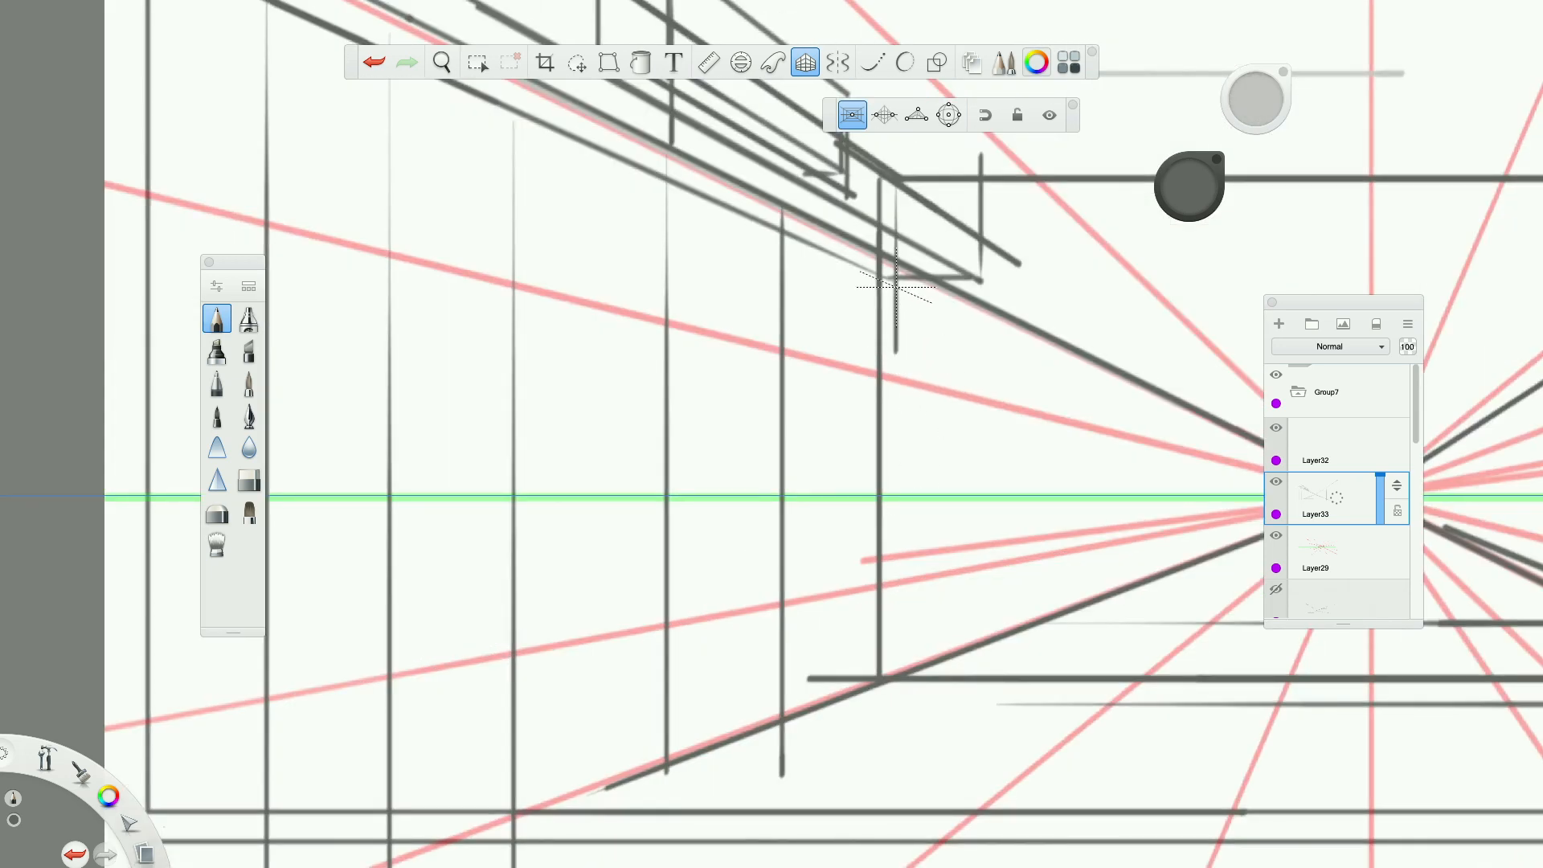
left_click_drag(898, 378, 898, 731)
left_click_drag(883, 249, 883, 697)
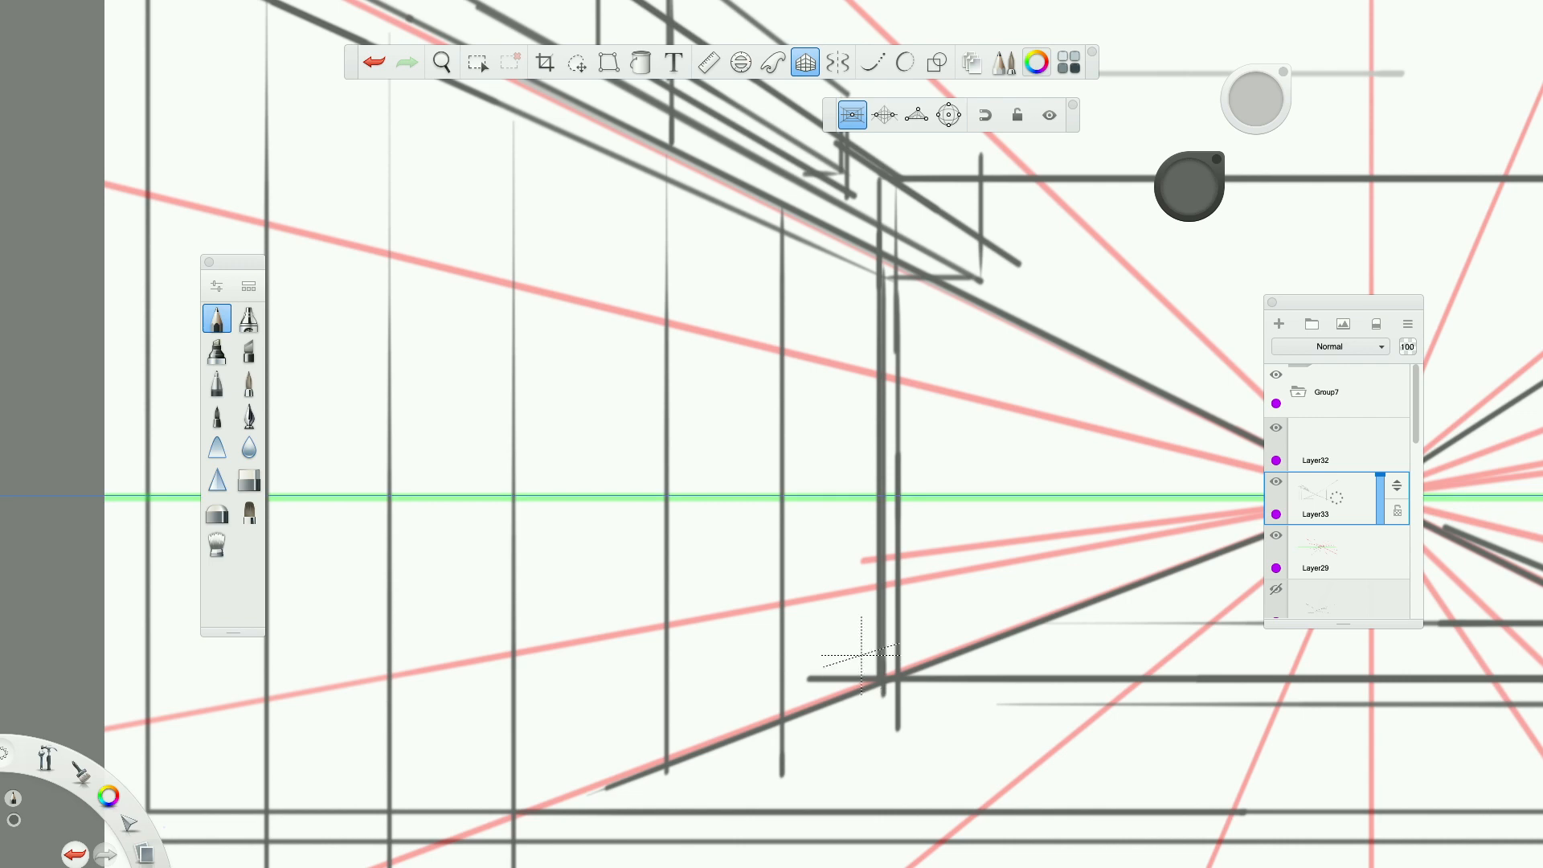
scroll(872, 558, "down", 9)
scroll(866, 559, "up", 3)
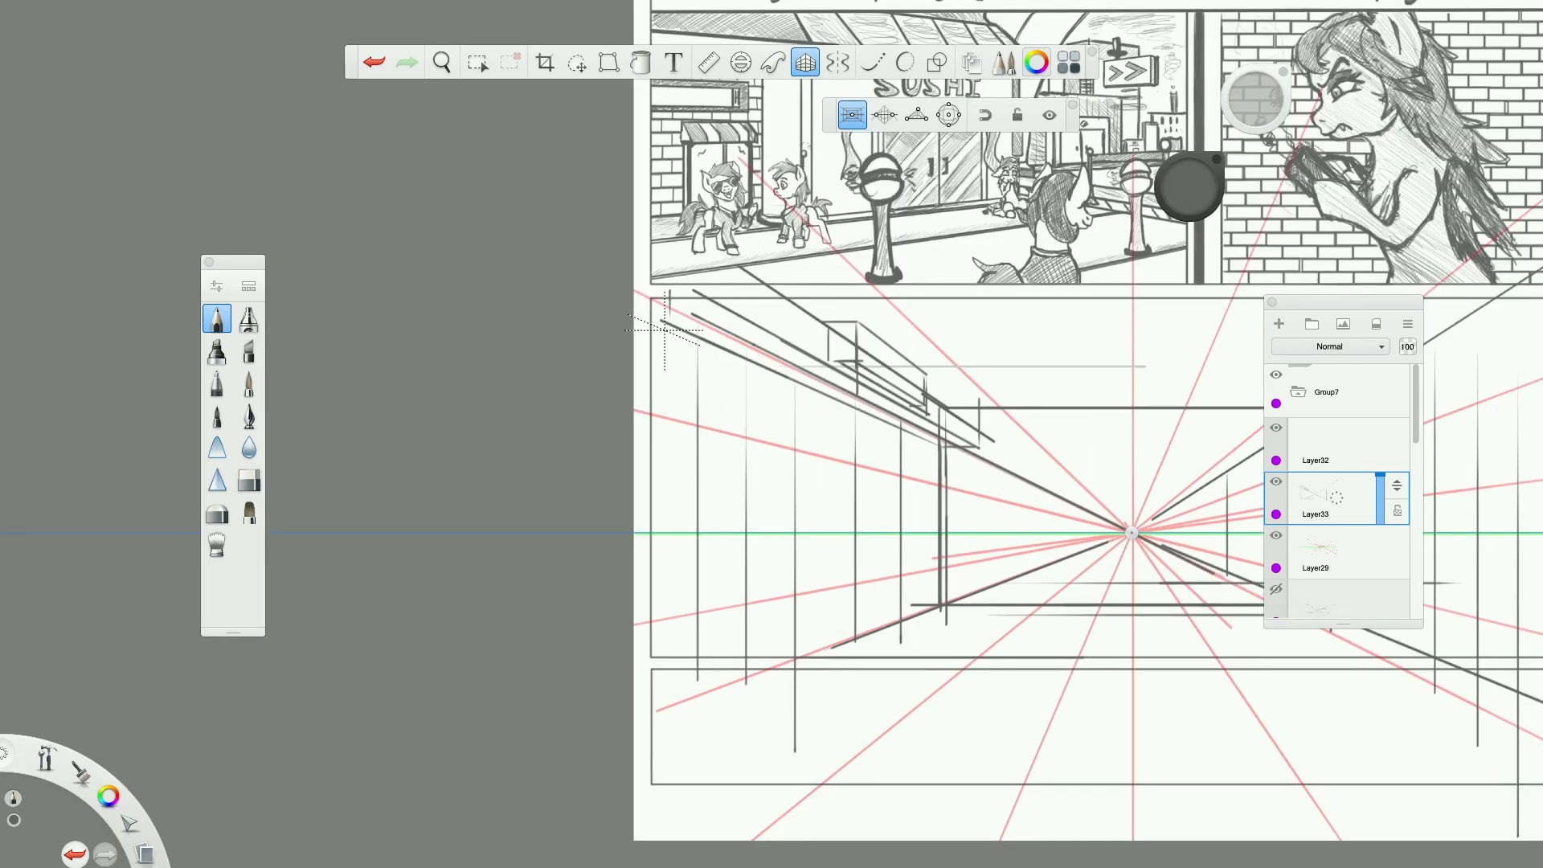
left_click_drag(666, 362, 666, 697)
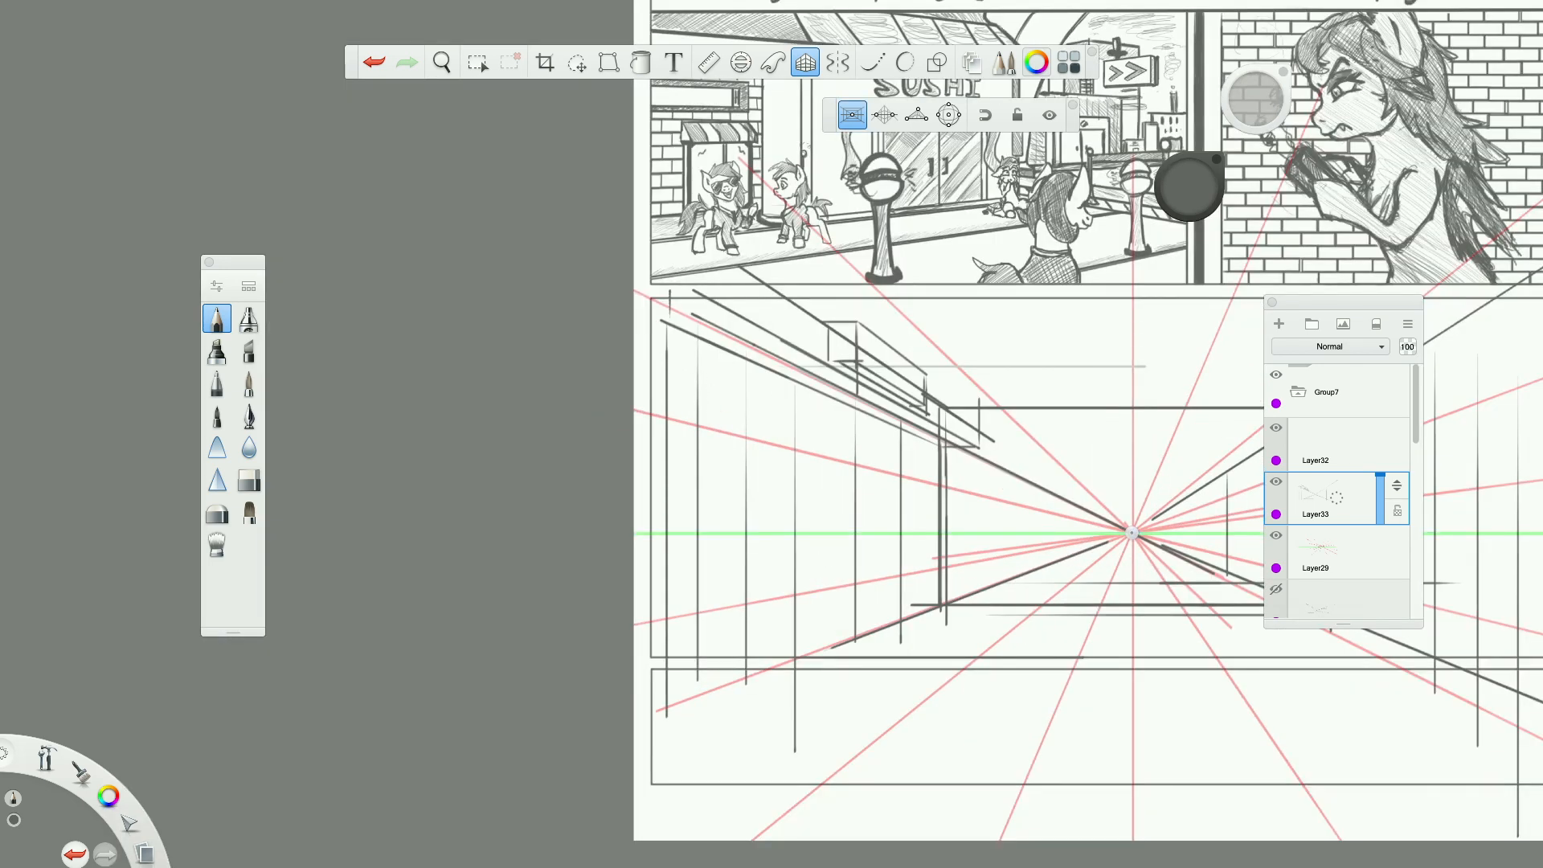
Draw receding and horizontal lines across the left wall's upper half, from below the ceiling edge to around the horizon.
scroll(1045, 526, "up", 2)
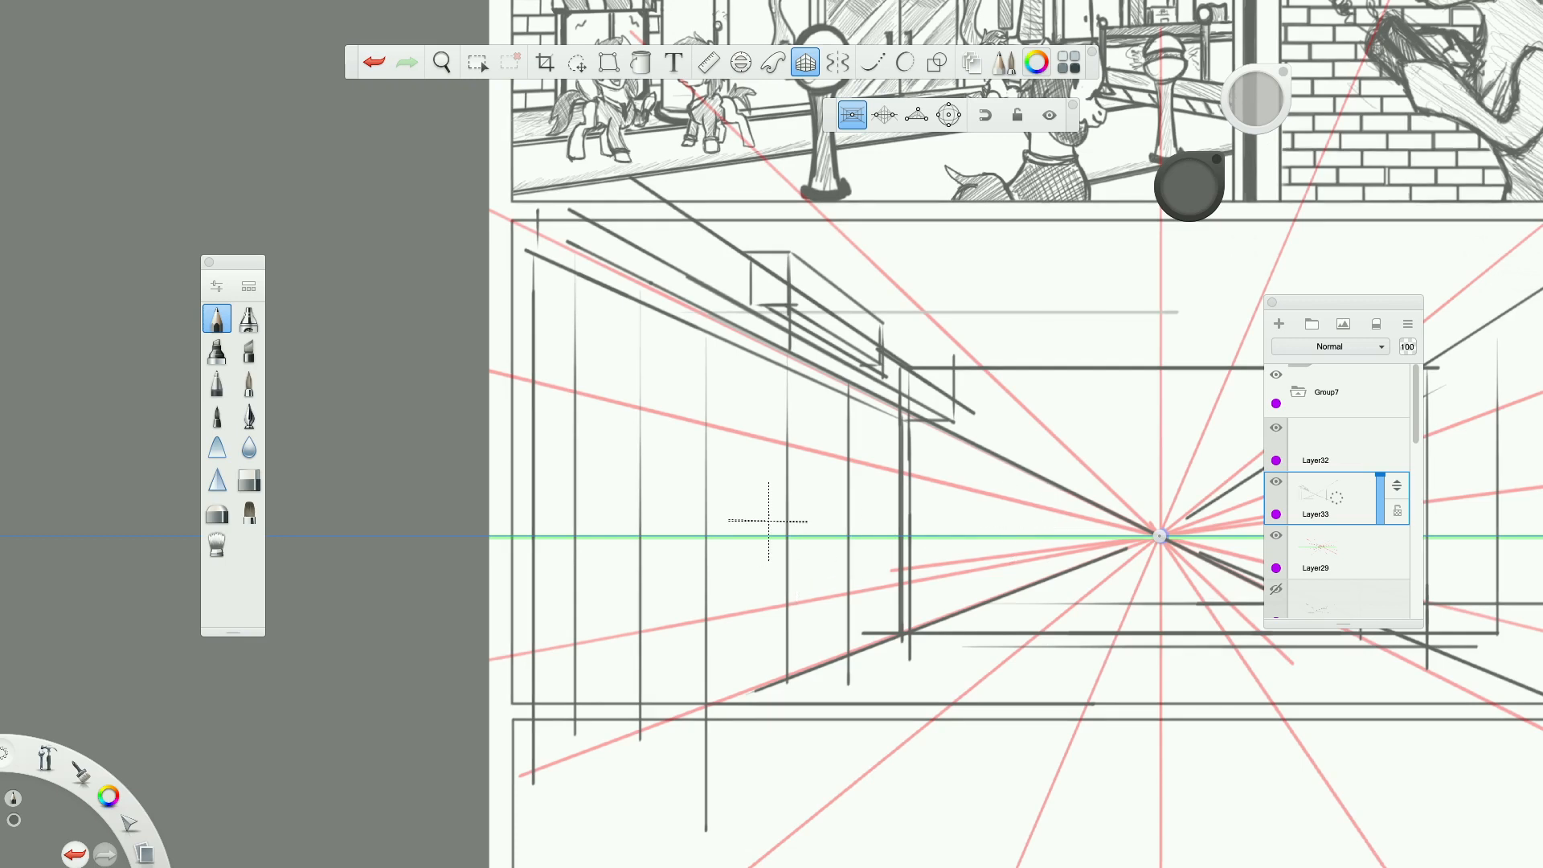
left_click_drag(543, 444, 890, 444)
mouse_move(541, 373)
left_mouse_down()
mouse_move(908, 469)
mouse_move(489, 360)
mouse_move(840, 428)
mouse_move(531, 323)
mouse_move(985, 464)
left_mouse_up()
left_click_drag(984, 465, 609, 311)
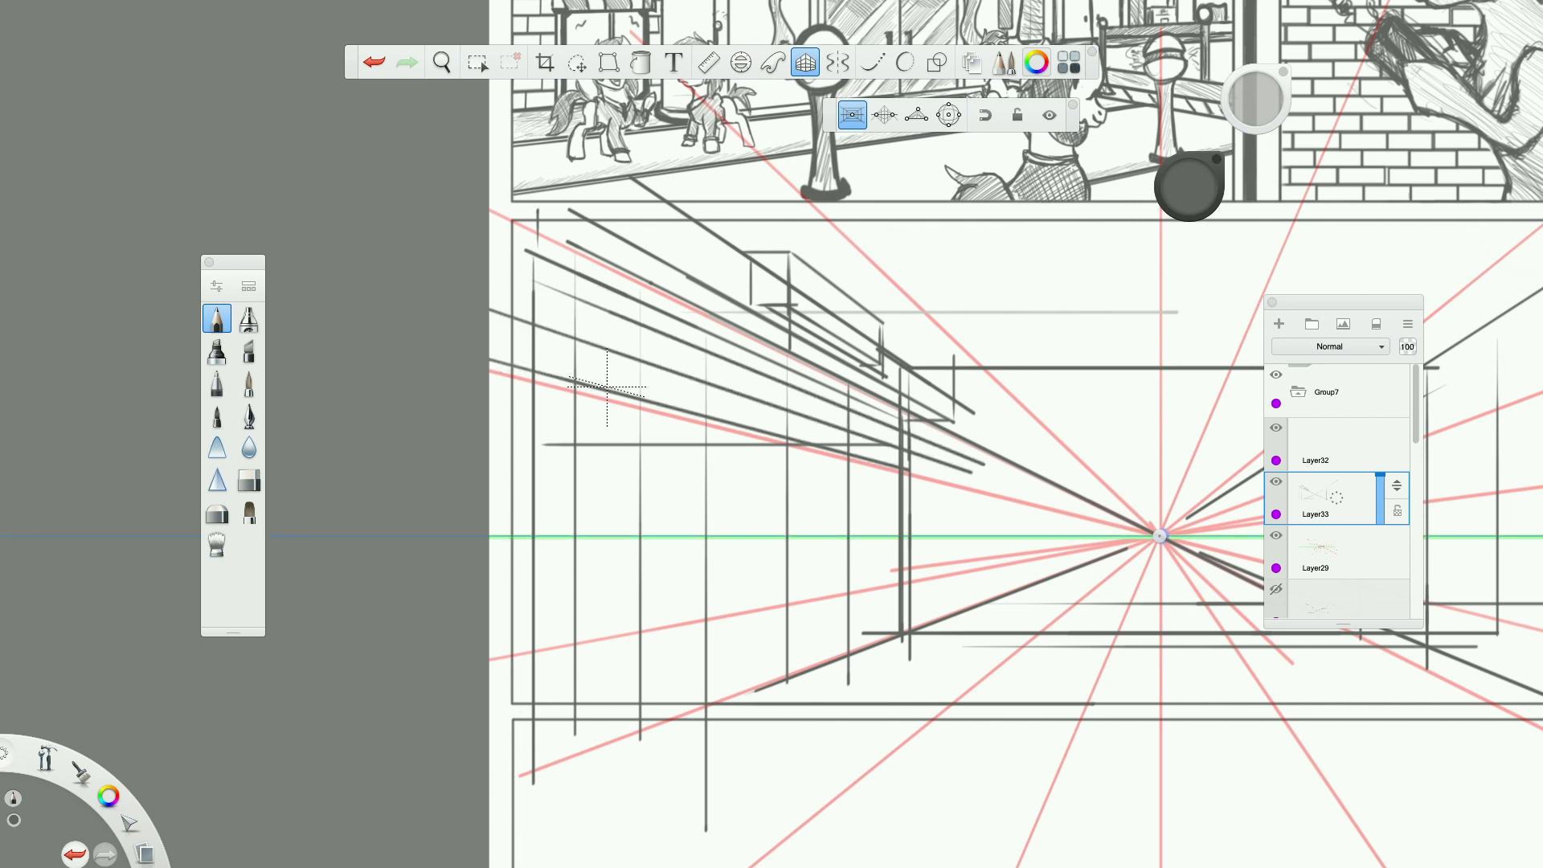
left_click_drag(534, 419, 1037, 419)
left_click_drag(545, 430, 989, 506)
left_click_drag(990, 506, 489, 421)
mouse_move(602, 499)
left_mouse_down()
mouse_move(1055, 499)
mouse_move(700, 522)
left_mouse_up()
Draw horizontal lines and lines converging on the vanishing point across the left wall's lower half.
left_click_drag(568, 587, 1055, 587)
mouse_move(1055, 588)
left_mouse_down()
mouse_move(595, 588)
mouse_move(969, 580)
left_mouse_up()
mouse_move(619, 561)
left_mouse_down()
mouse_move(985, 544)
mouse_move(489, 569)
left_mouse_up()
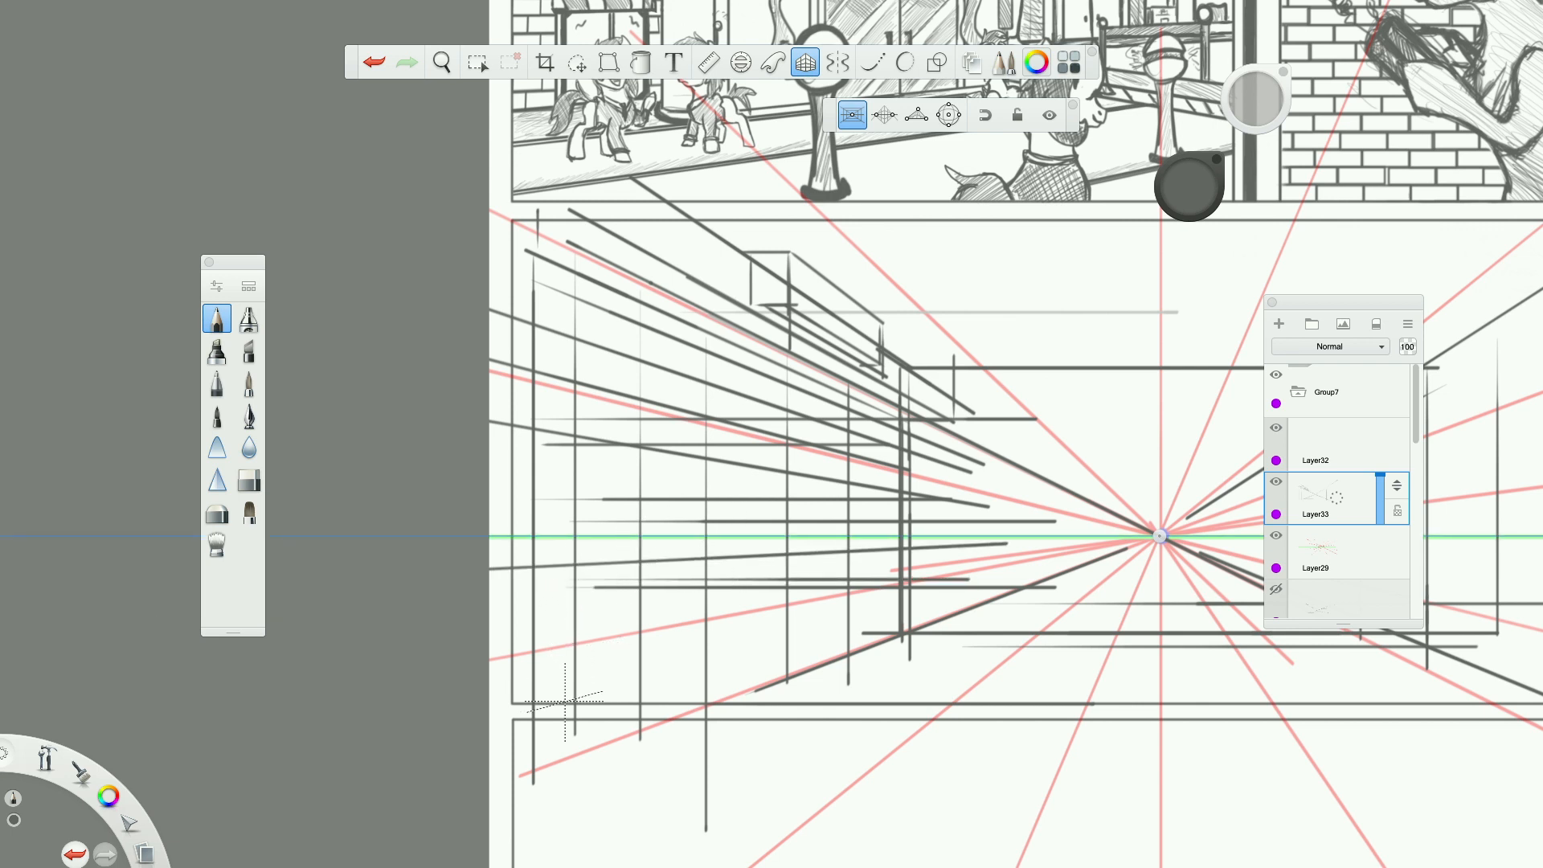
mouse_move(580, 635)
left_mouse_down()
mouse_move(890, 583)
mouse_move(579, 635)
left_mouse_up()
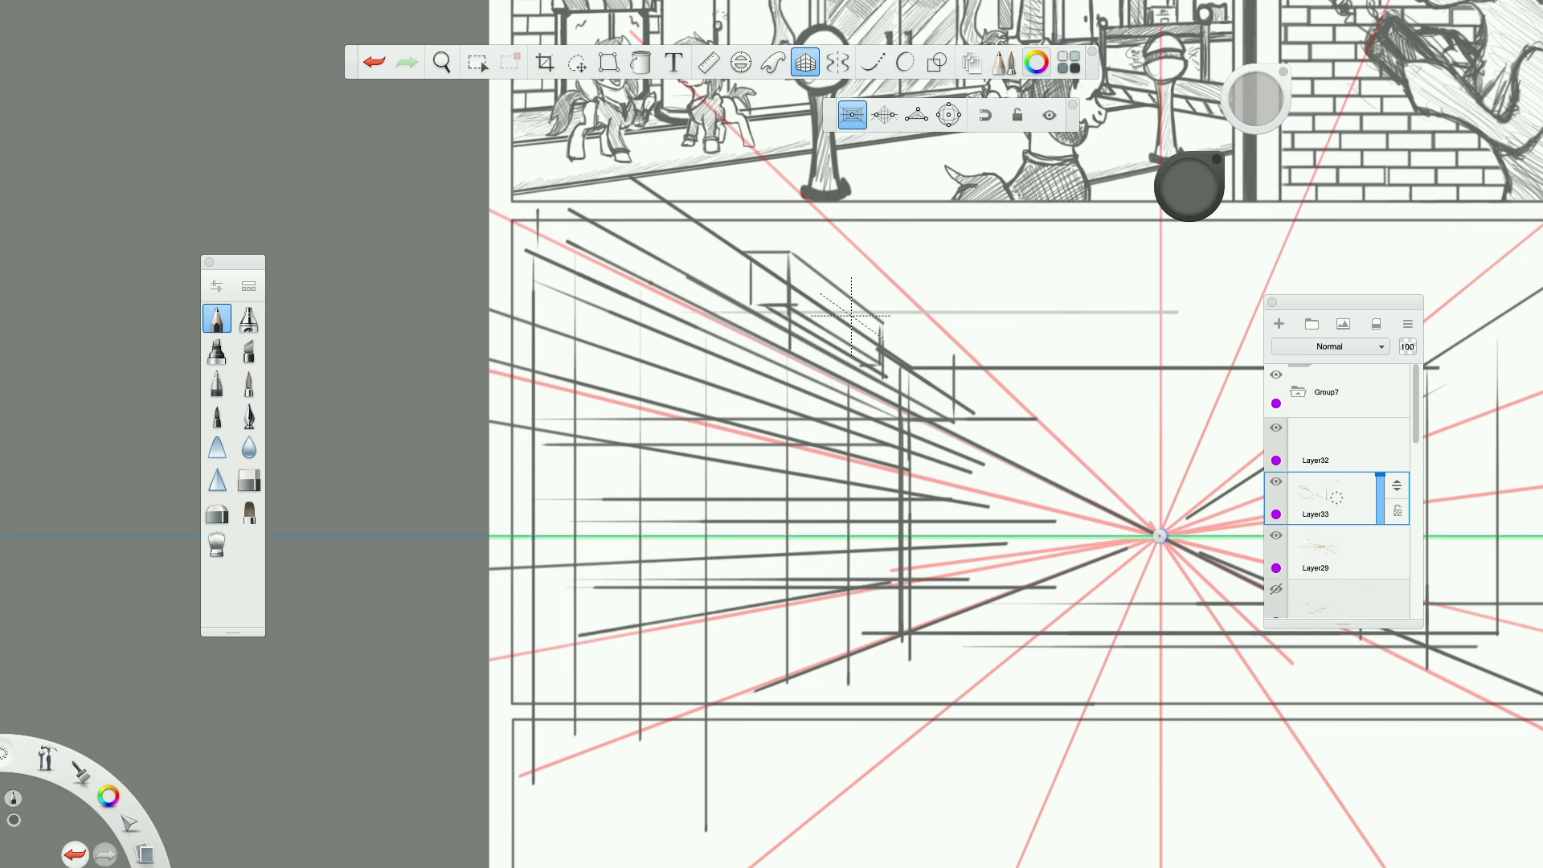
mouse_move(560, 613)
left_mouse_down()
mouse_move(899, 612)
mouse_move(489, 613)
left_mouse_up()
mouse_move(591, 667)
left_mouse_down()
mouse_move(824, 613)
mouse_move(490, 691)
left_mouse_up()
left_click_drag(706, 674, 1006, 582)
left_click_drag(839, 634, 489, 740)
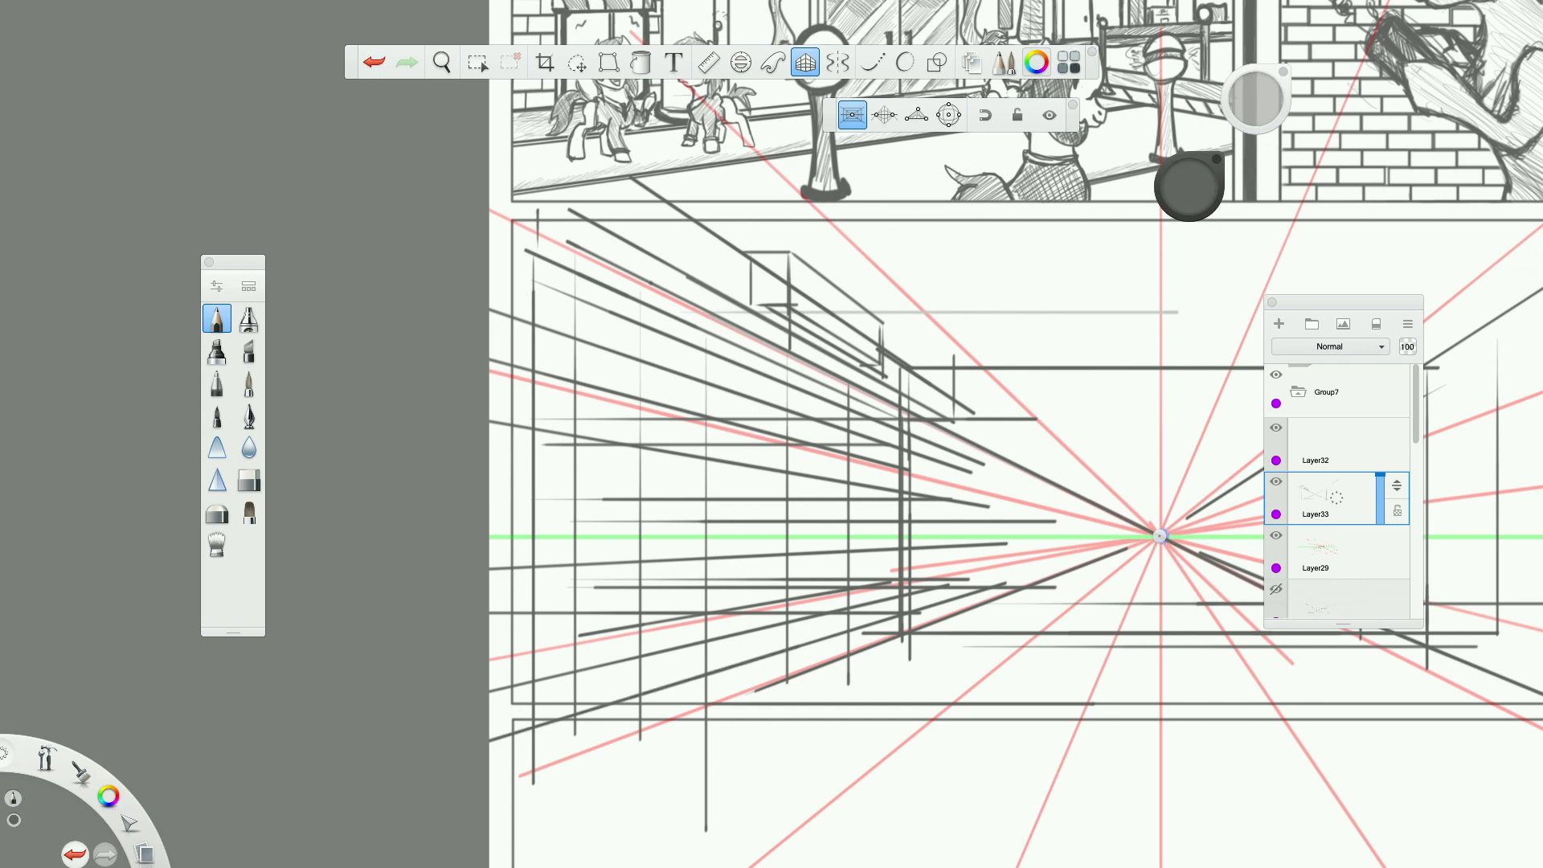
Review the left wall's perspective lines within the panel and against the whole comic page.
scroll(749, 666, "down", 6)
scroll(749, 665, "up", 6)
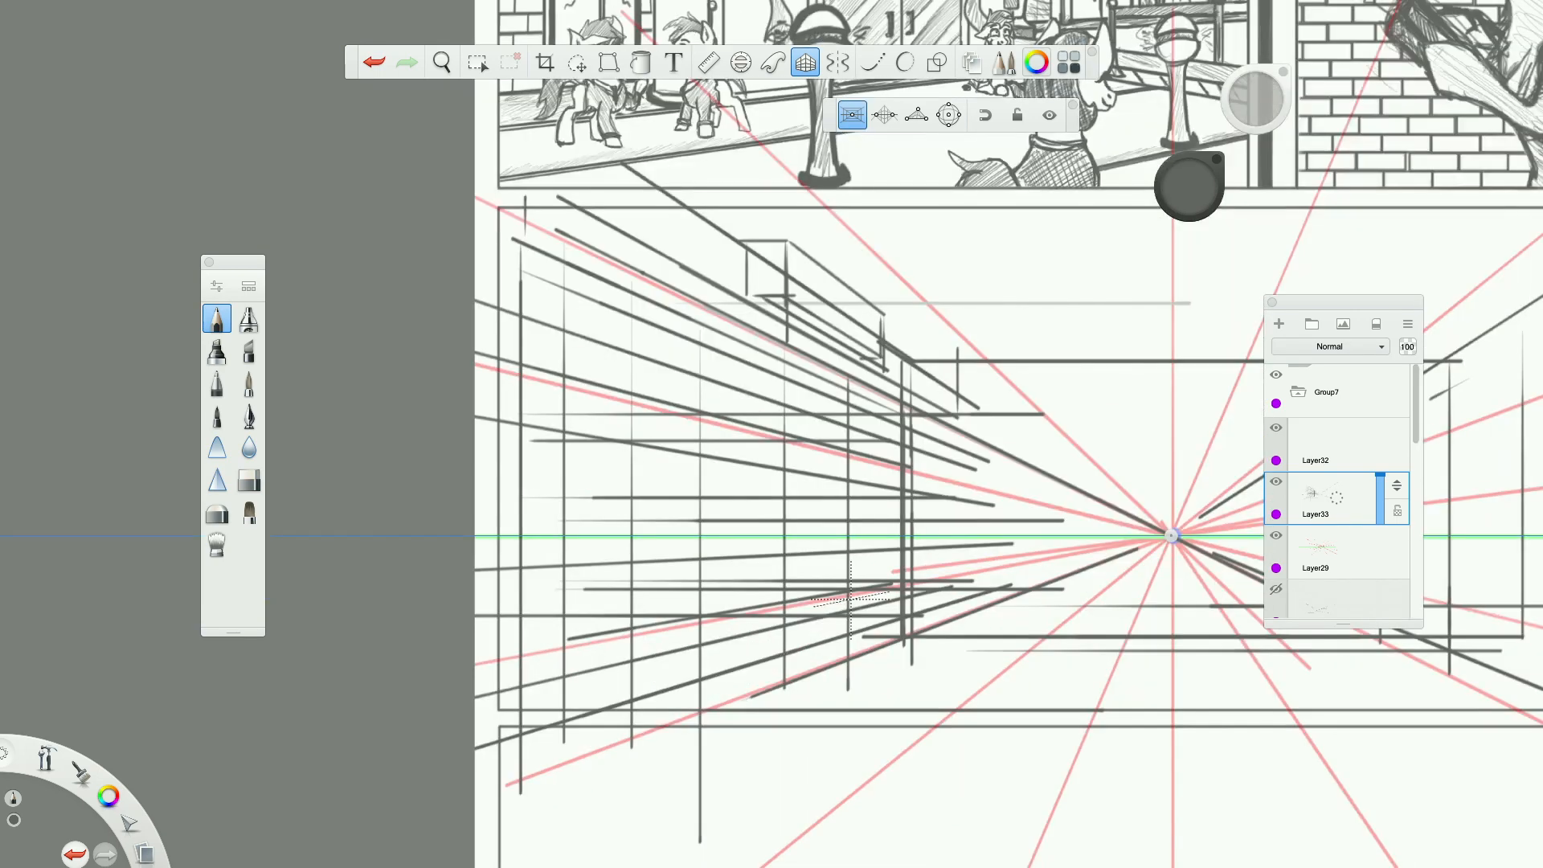
scroll(943, 524, "down", 6)
scroll(343, 666, "up", 4)
scroll(343, 666, "down", 6)
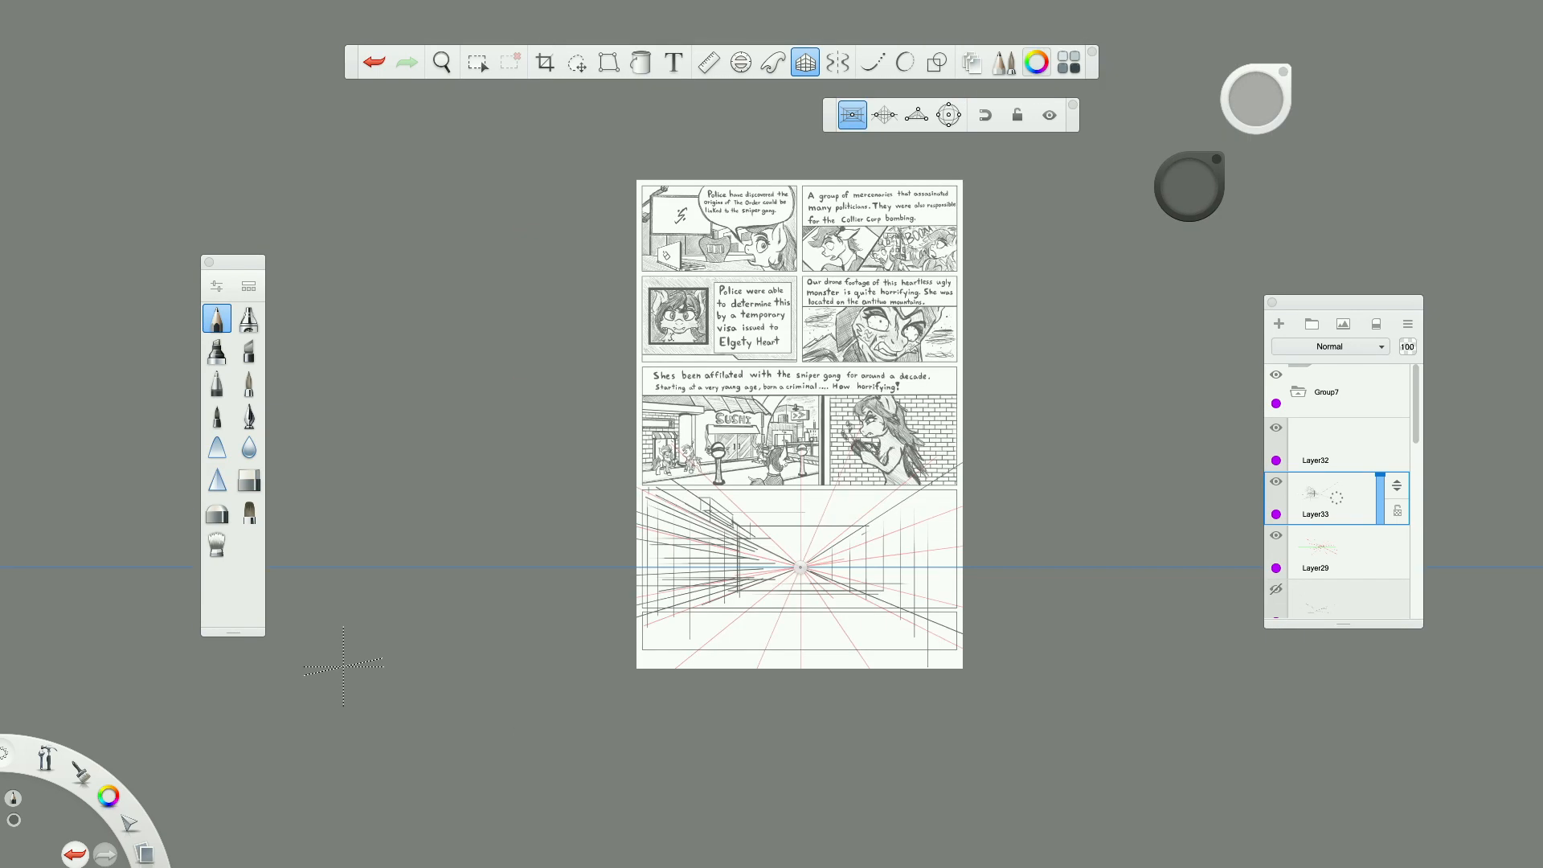
scroll(655, 598, "up", 8)
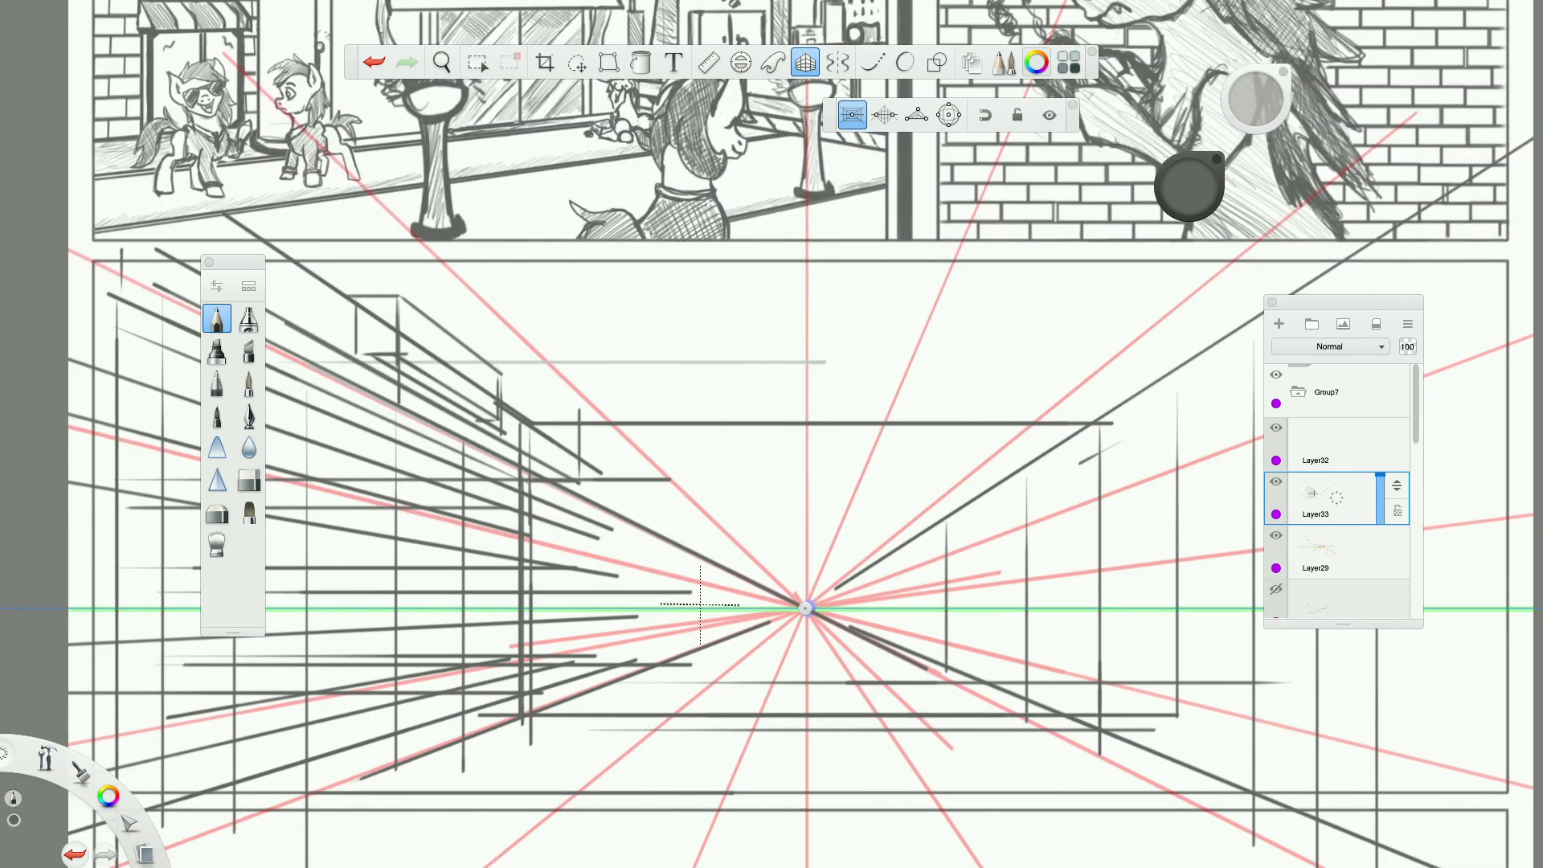
scroll(565, 643, "down", 3)
scroll(565, 649, "left", 3)
scroll(574, 647, "up", 3)
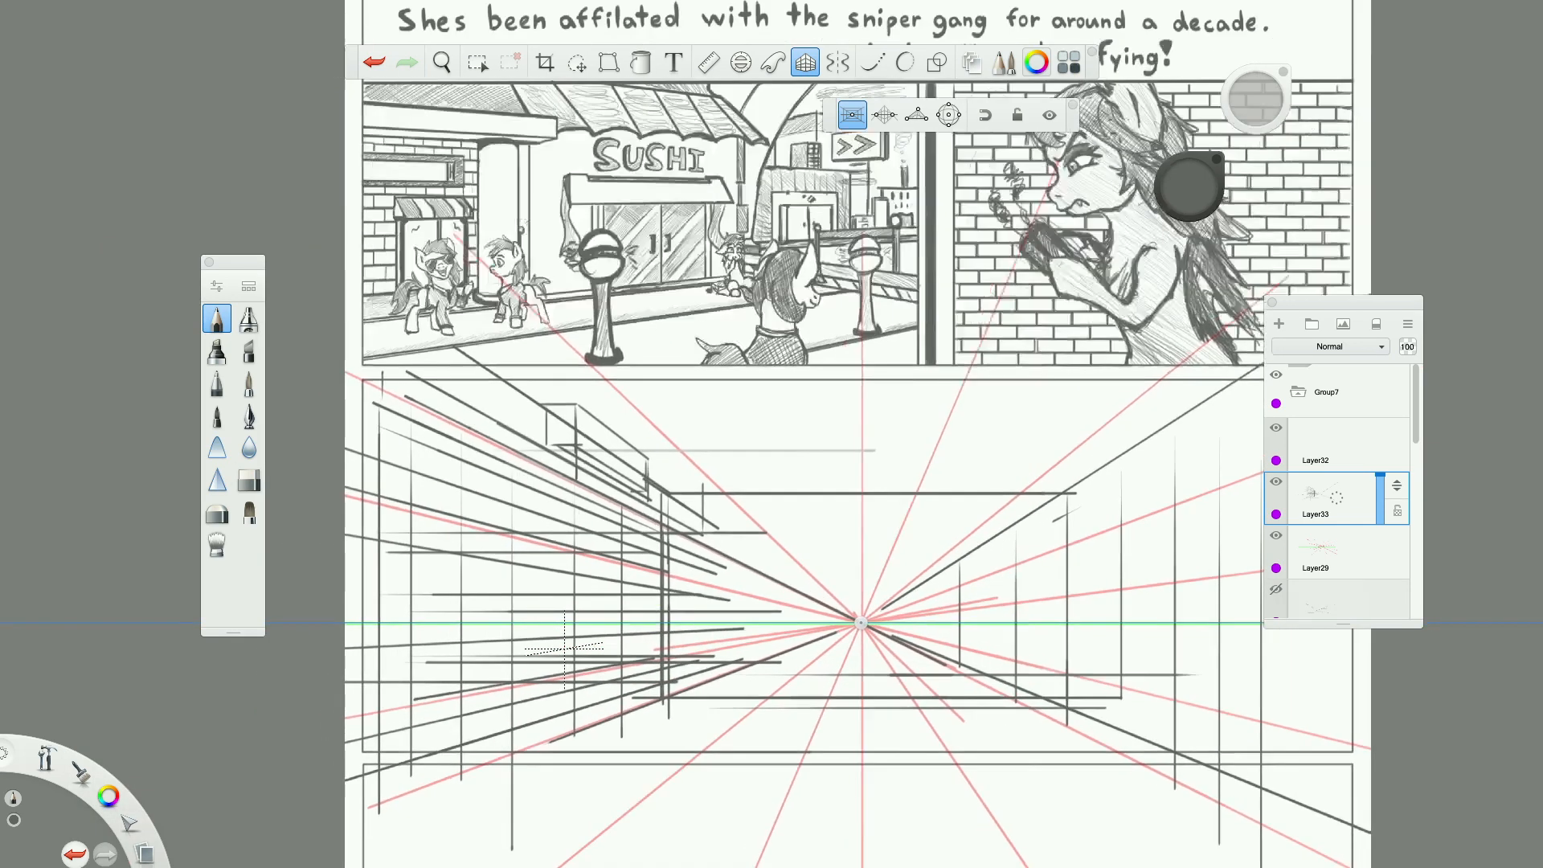
scroll(876, 538, "down", 2)
scroll(879, 538, "down", 3)
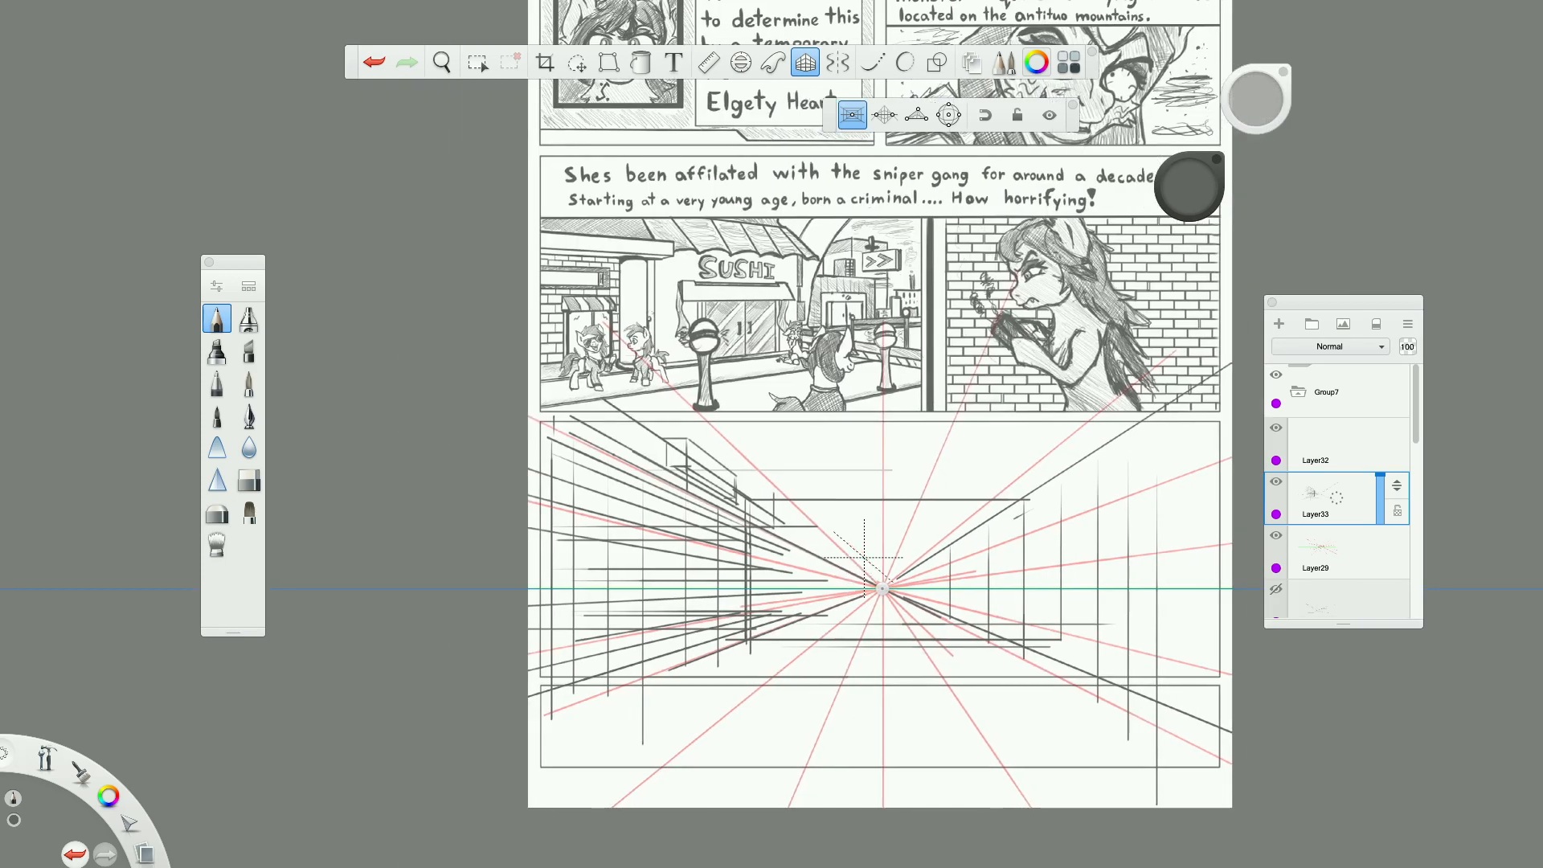
Draw a horizontal floor line across the back wall, a vertical below the vanishing point, and small marks beside it.
scroll(884, 539, "up", 5)
left_click_drag(521, 594, 868, 595)
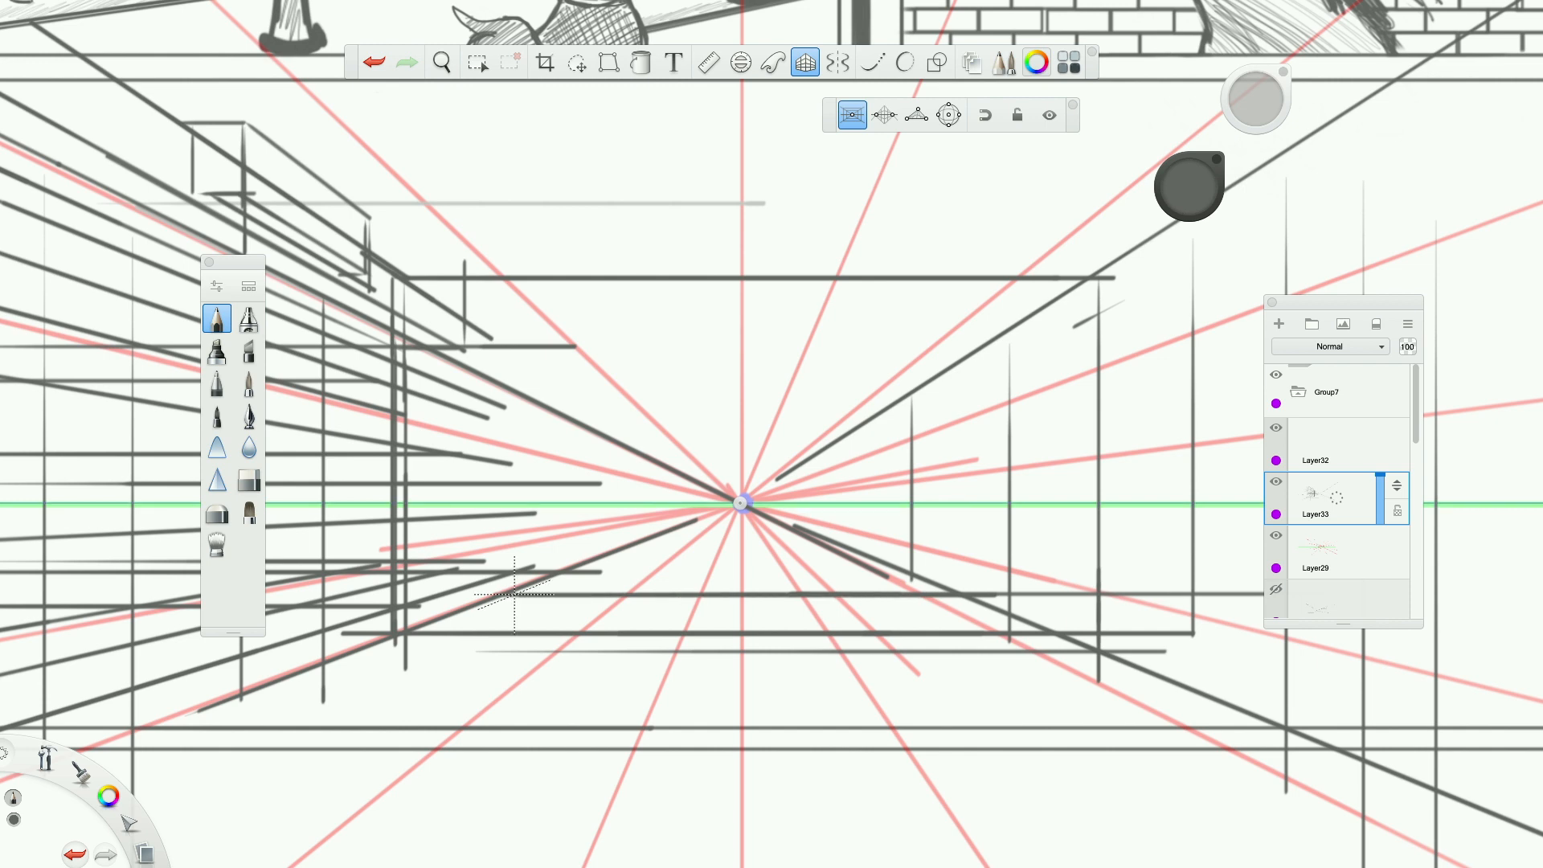
scroll(515, 595, "down", 5)
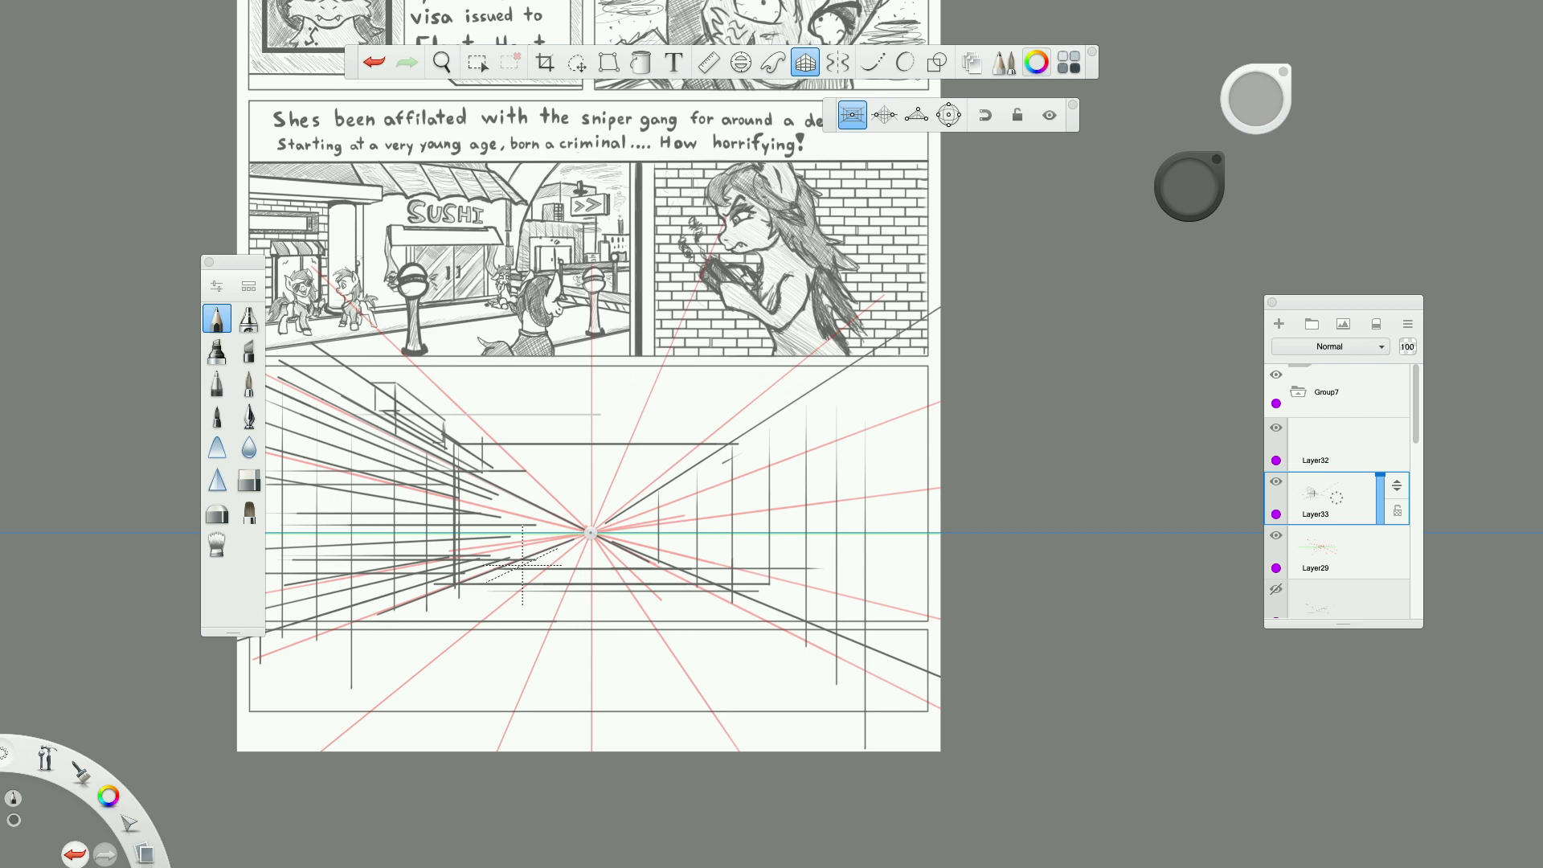
scroll(523, 566, "up", 4)
left_click_drag(531, 552, 531, 733)
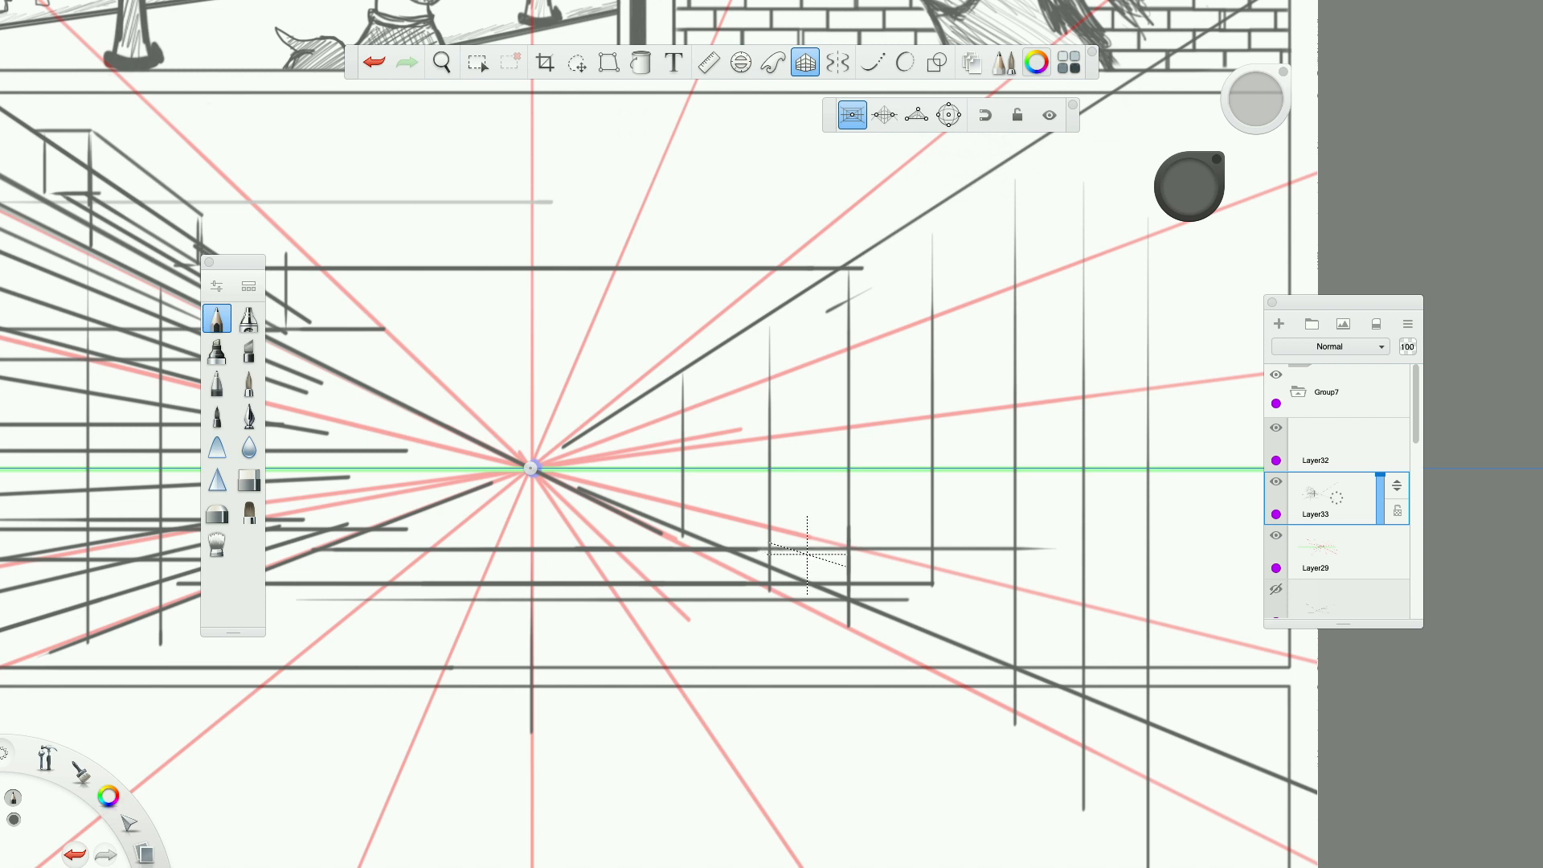
left_click_drag(591, 566, 635, 566)
scroll(676, 560, "down", 5)
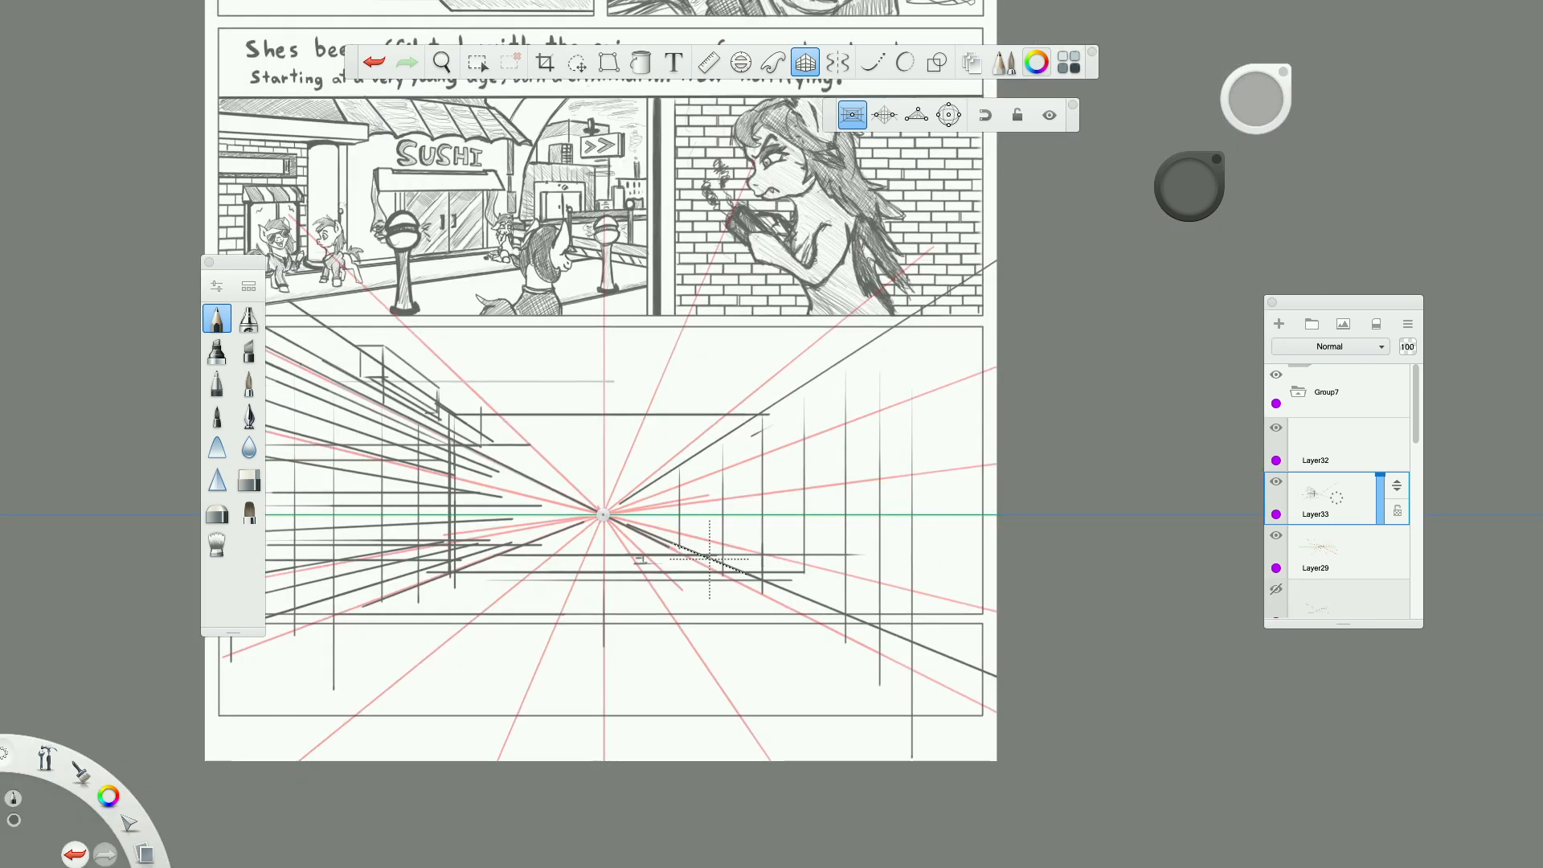
Draw a horizontal top edge along the horizon near the right wall and two vertical edges down from its ends.
scroll(803, 537, "up", 5)
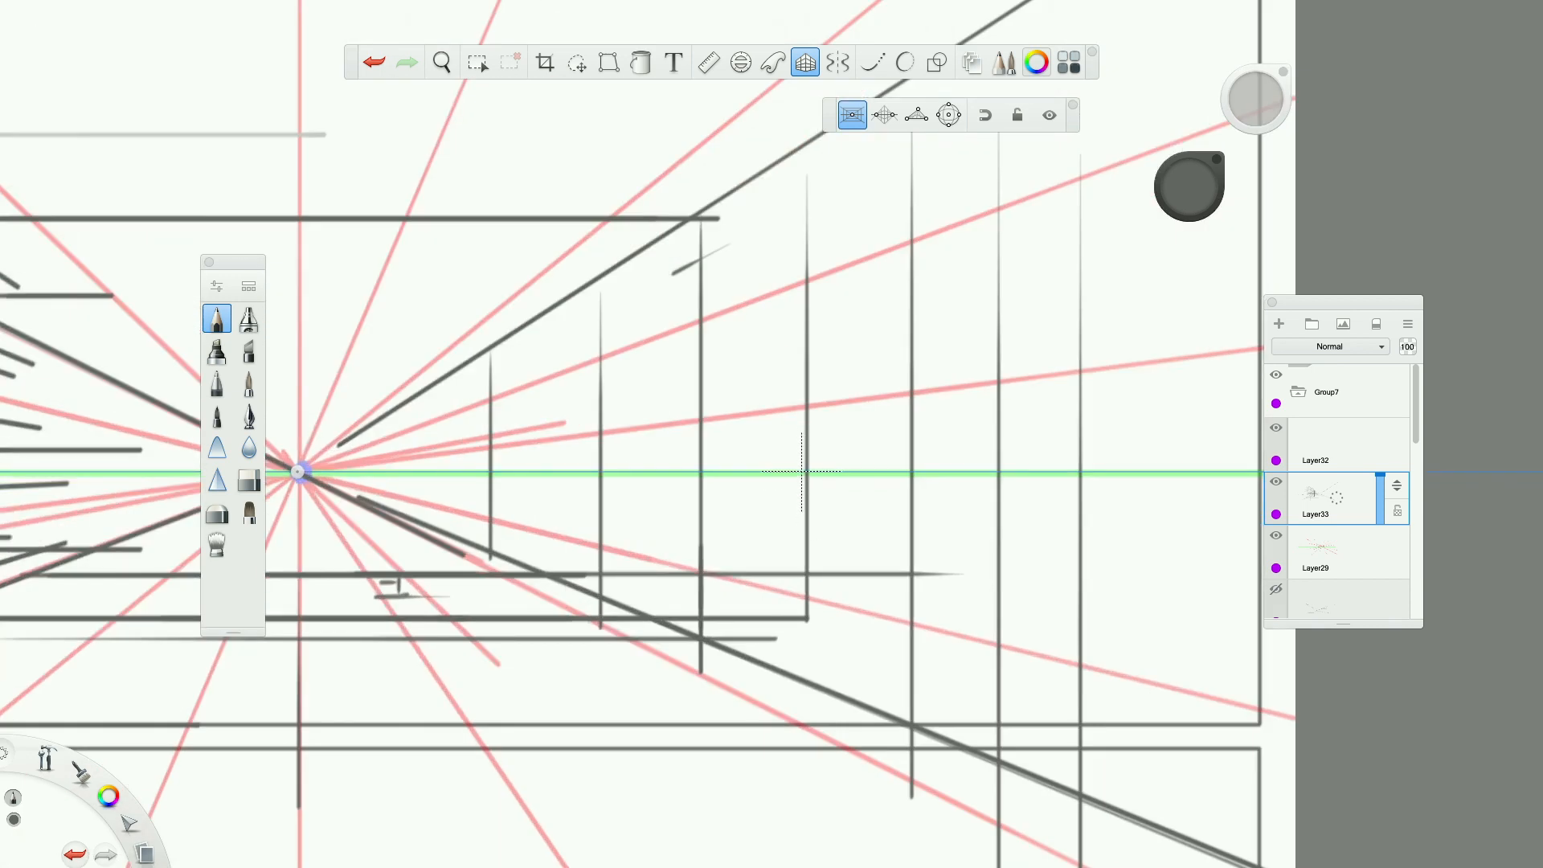
scroll(675, 506, "down", 5)
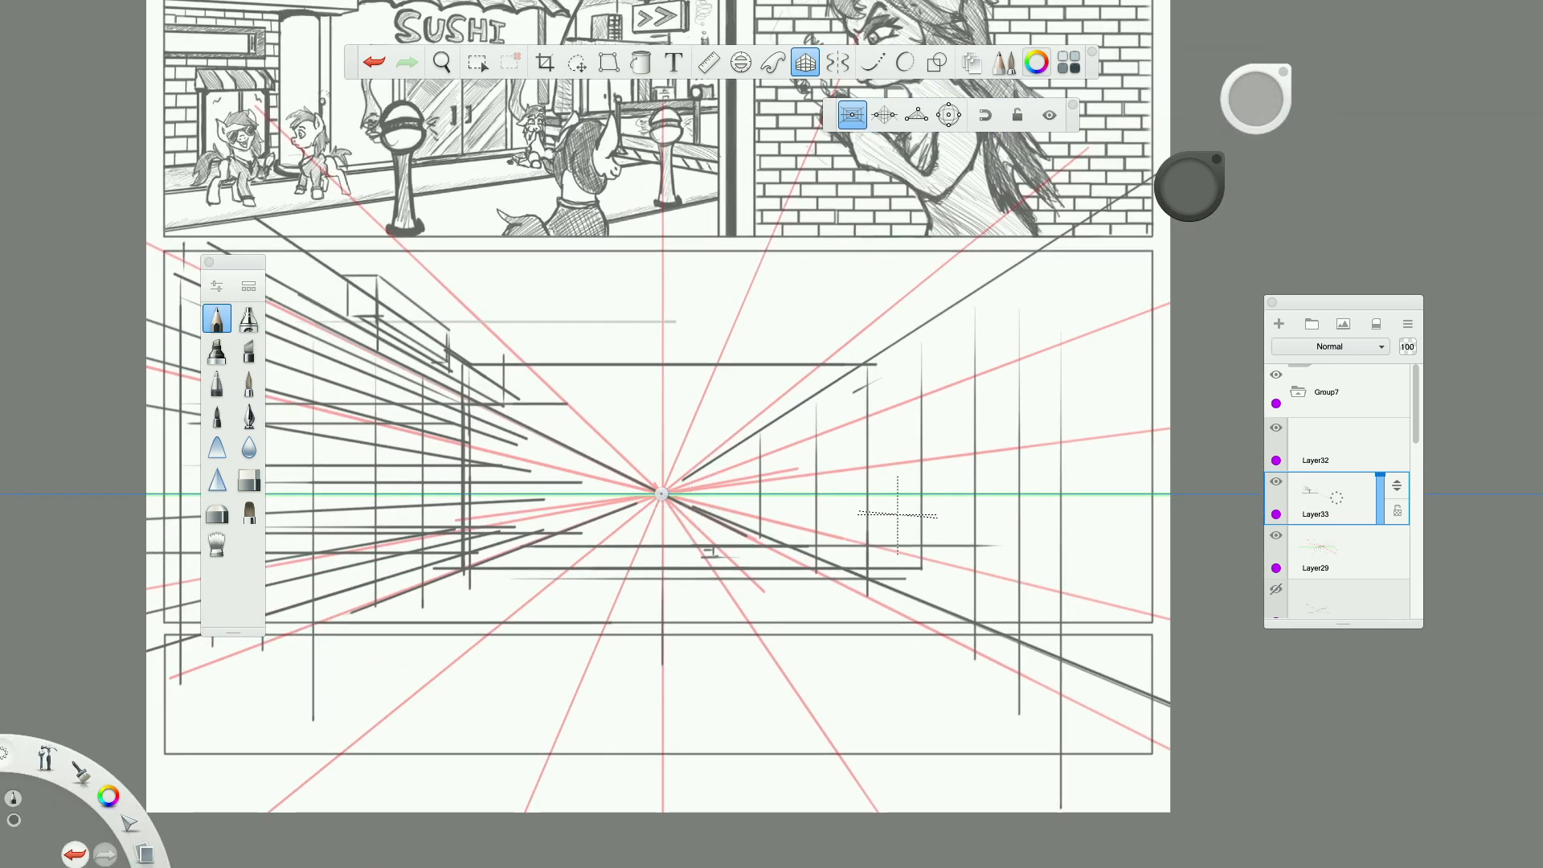
scroll(897, 514, "up", 2)
left_click_drag(734, 478, 951, 479)
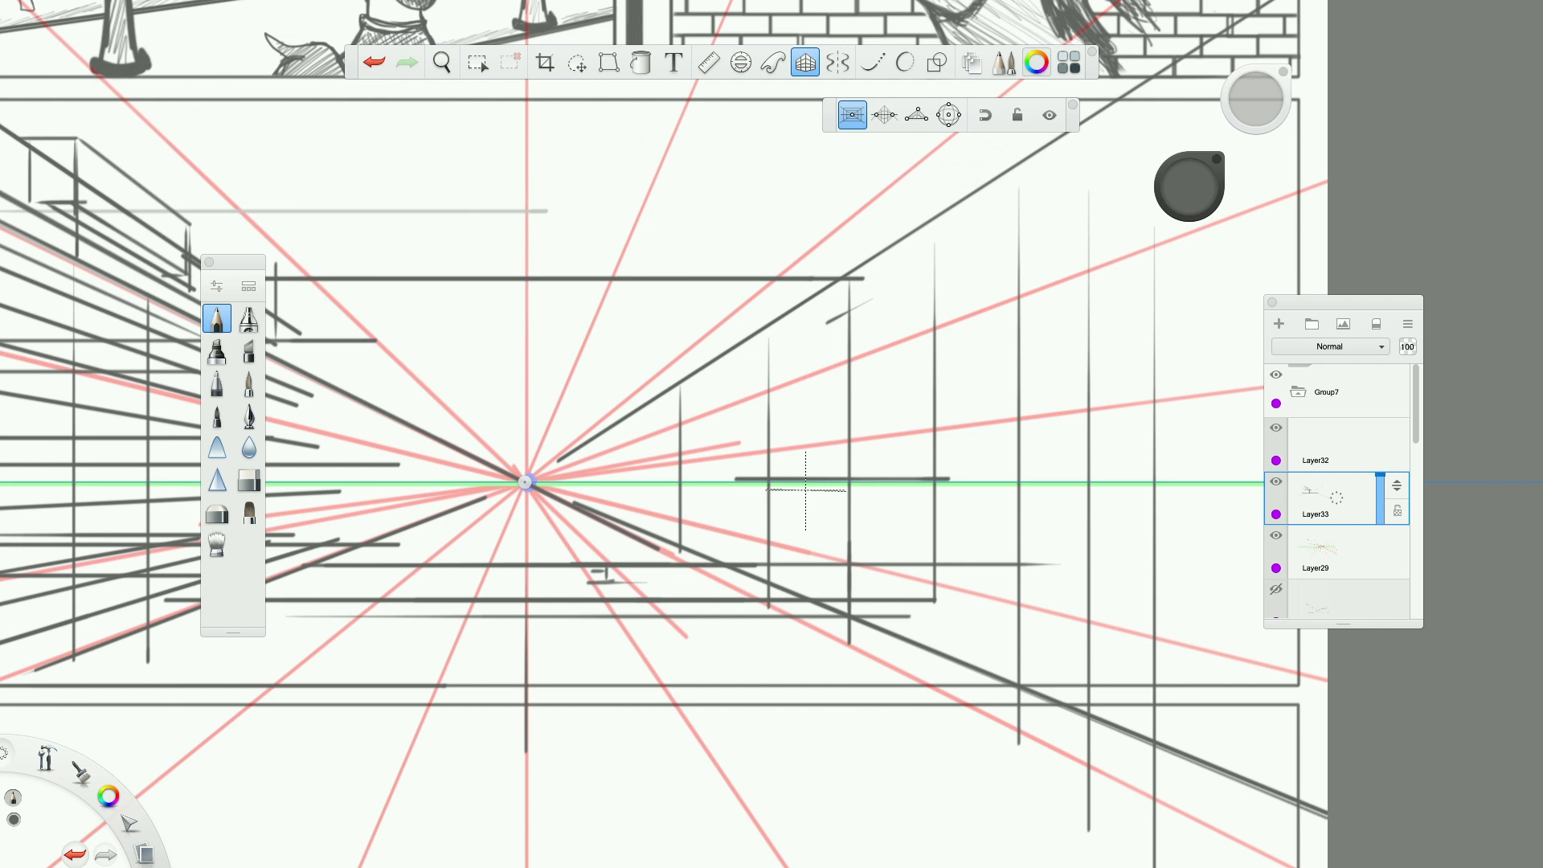
left_click_drag(752, 481, 752, 681)
scroll(720, 532, "down", 5)
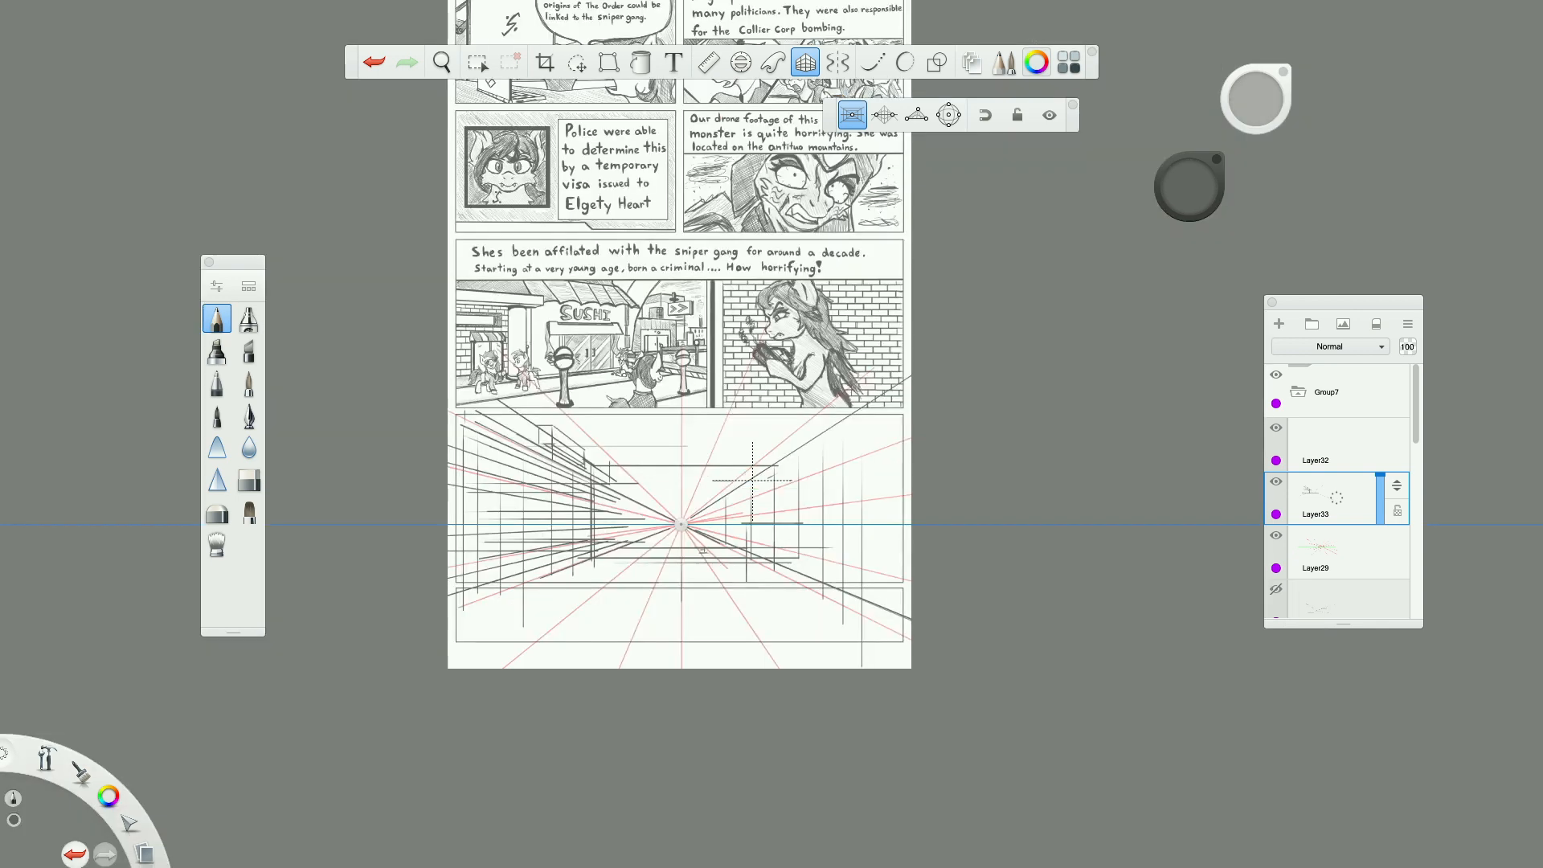
scroll(667, 504, "up", 3)
scroll(816, 607, "up", 3)
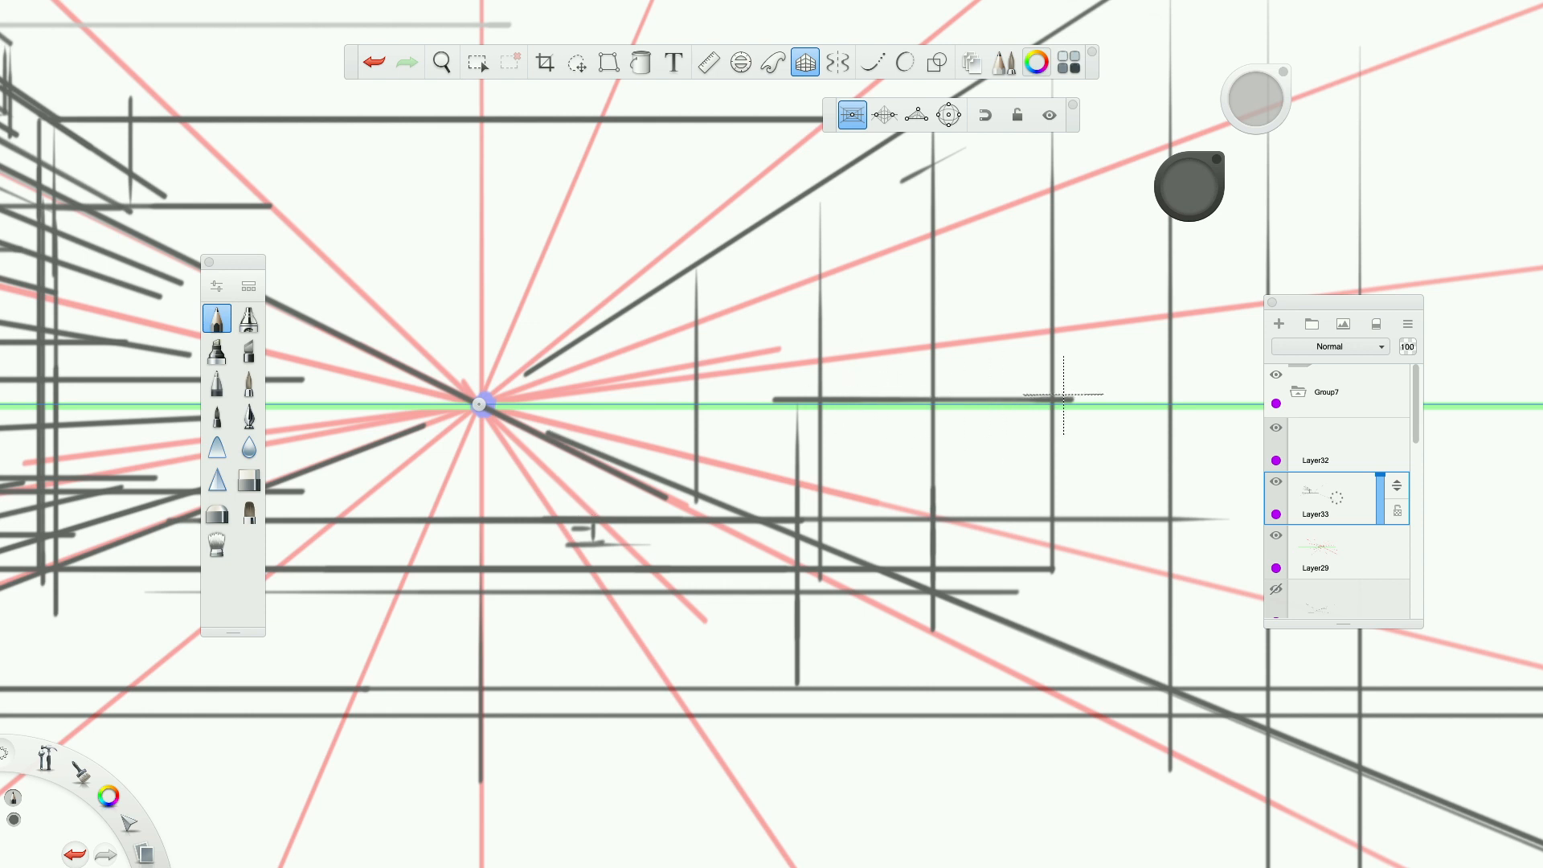
left_click_drag(1067, 426, 1067, 704)
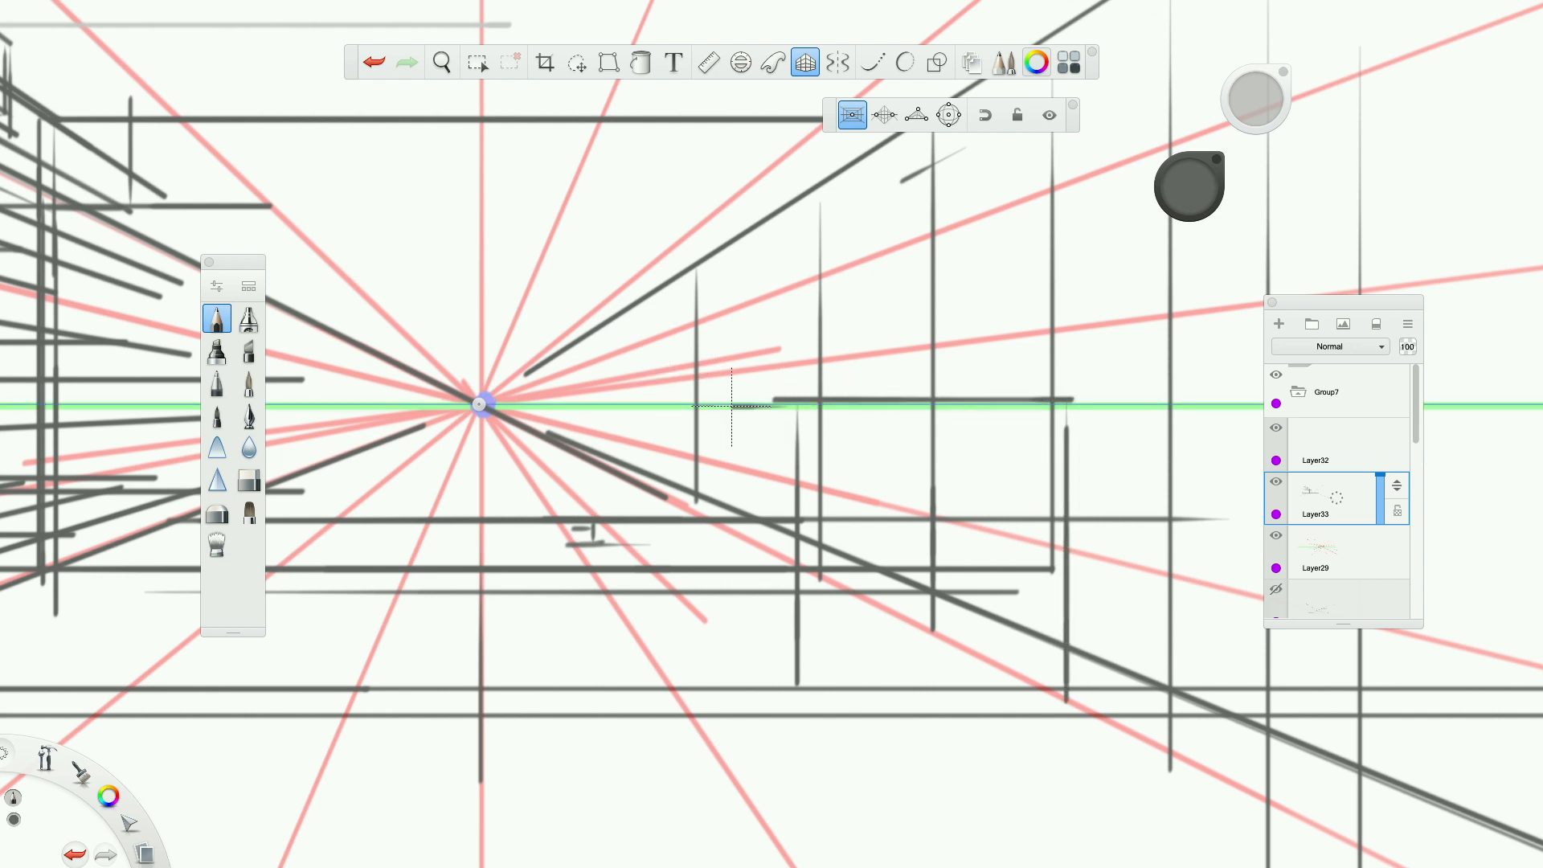
Draw vertical edges, a line receding from the vanishing point and a horizontal along the horizon to extend the box near the right wall.
left_click_drag(684, 618, 685, 410)
mouse_move(687, 595)
left_mouse_down()
mouse_move(859, 753)
mouse_move(630, 542)
mouse_move(654, 401)
left_mouse_up()
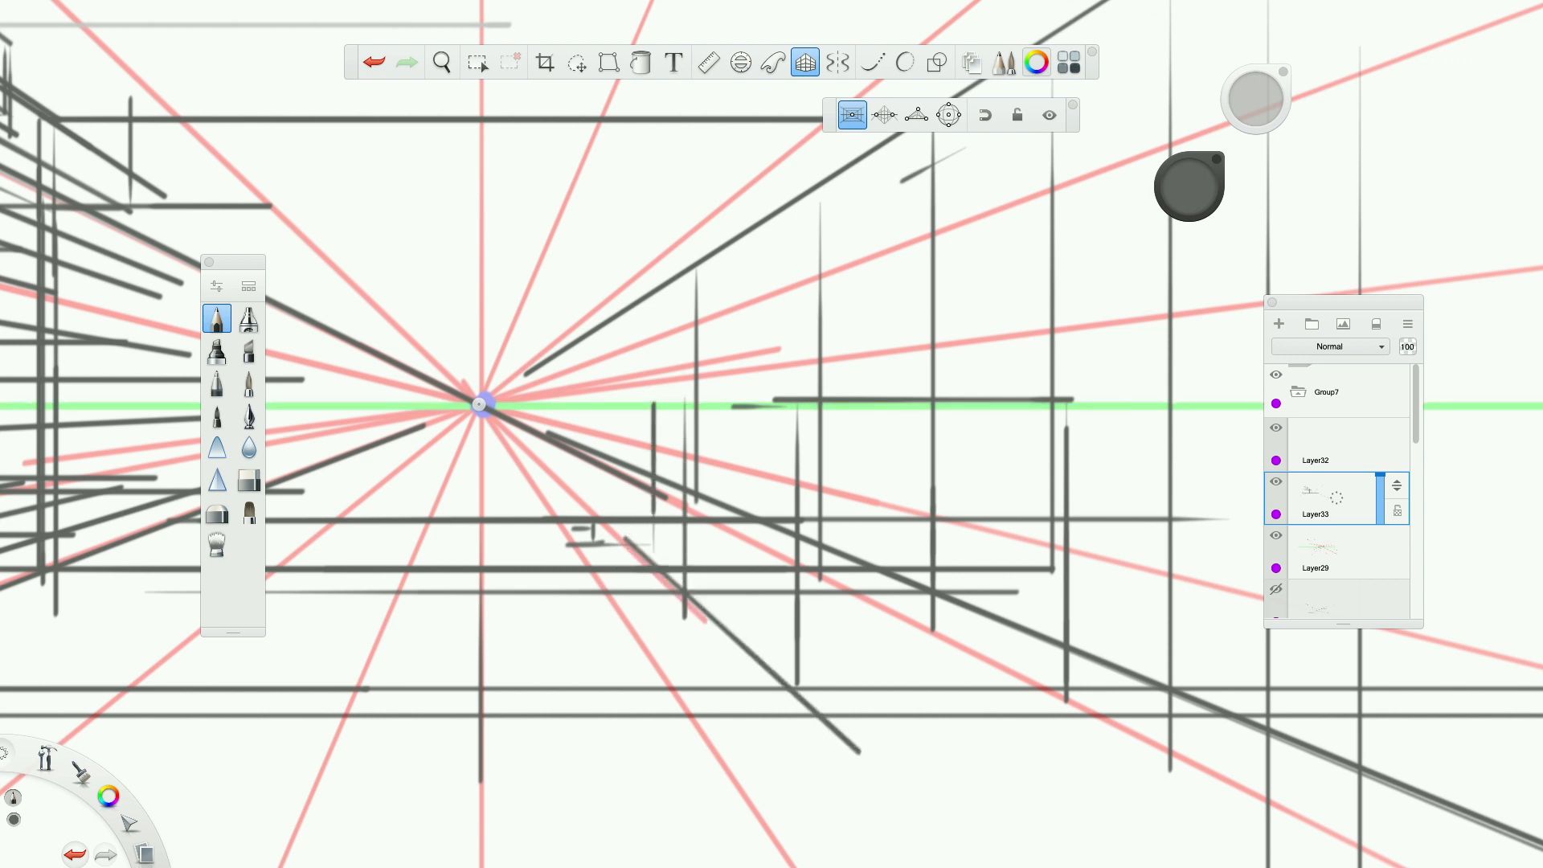
left_click_drag(653, 564, 653, 385)
mouse_move(803, 405)
left_mouse_down()
mouse_move(690, 406)
mouse_move(831, 405)
left_mouse_up()
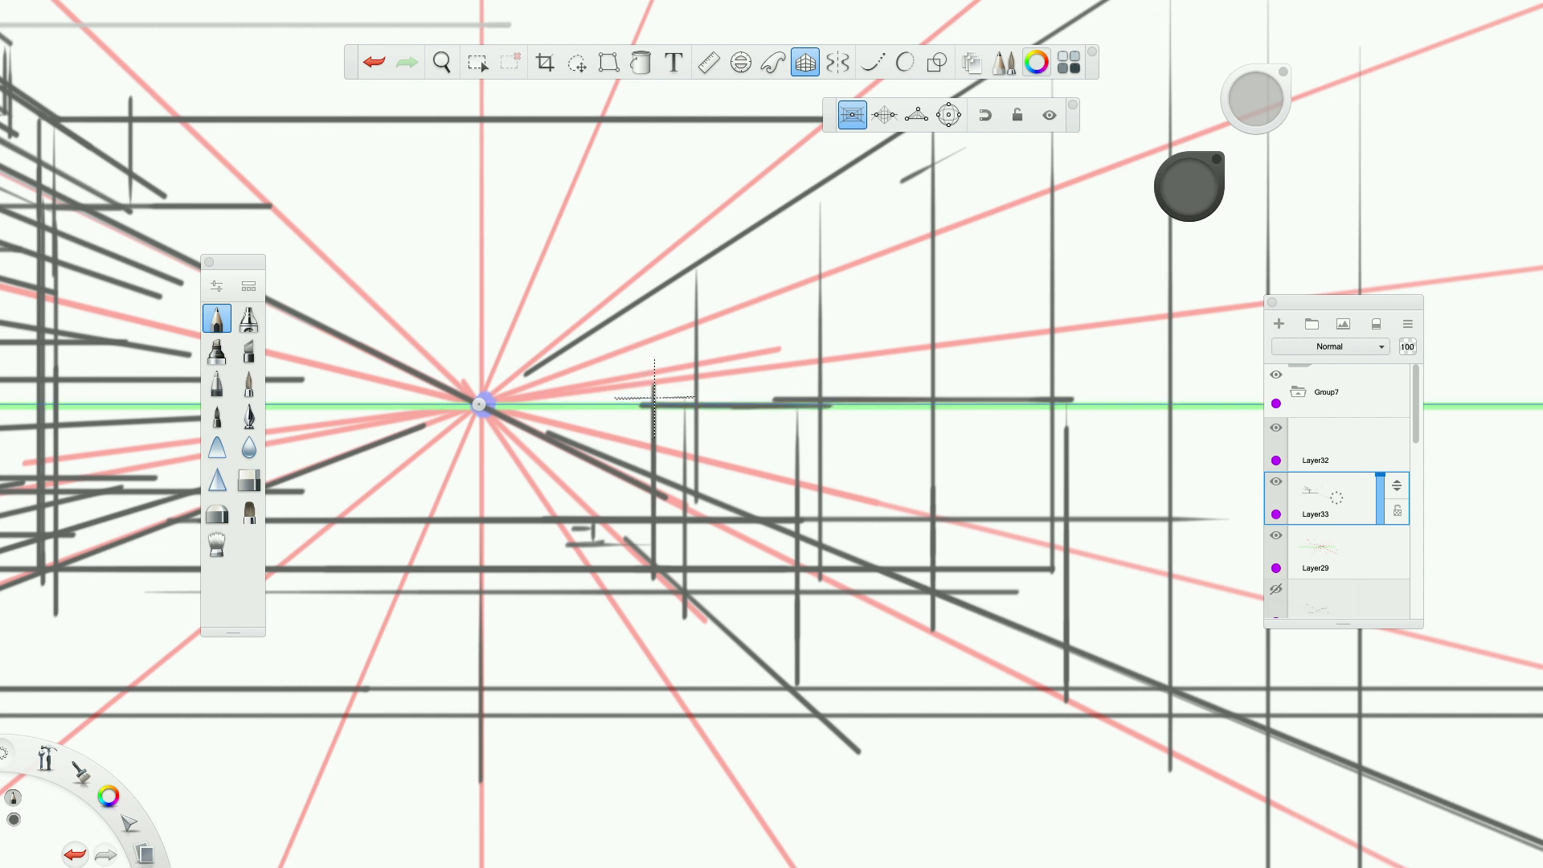
Add more horizontal and vertical edges to the box structure in front of the right wall.
left_click_drag(801, 466, 1121, 466)
left_click_drag(921, 415, 920, 687)
left_click_drag(921, 482, 921, 347)
scroll(941, 501, "down", 7)
scroll(941, 501, "up", 8)
scroll(941, 501, "down", 5)
mouse_move(894, 437)
left_mouse_down()
mouse_move(893, 415)
mouse_move(1024, 416)
mouse_move(831, 415)
left_mouse_up()
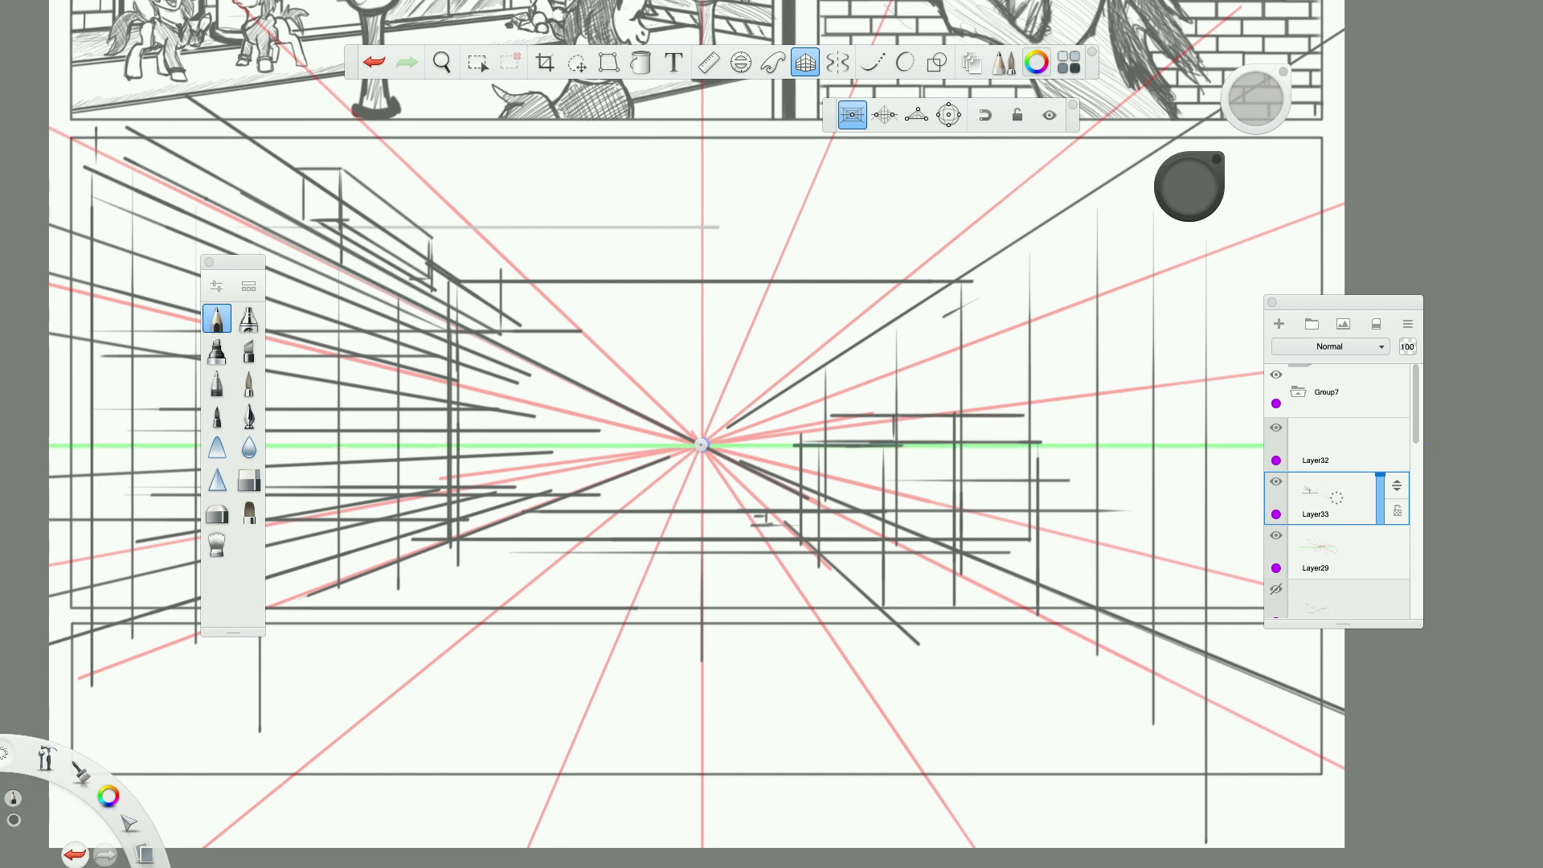
Lower the opacity of Layer29 with the red perspective lines to 15% and make Layer33 active again.
scroll(609, 599, "down", 2)
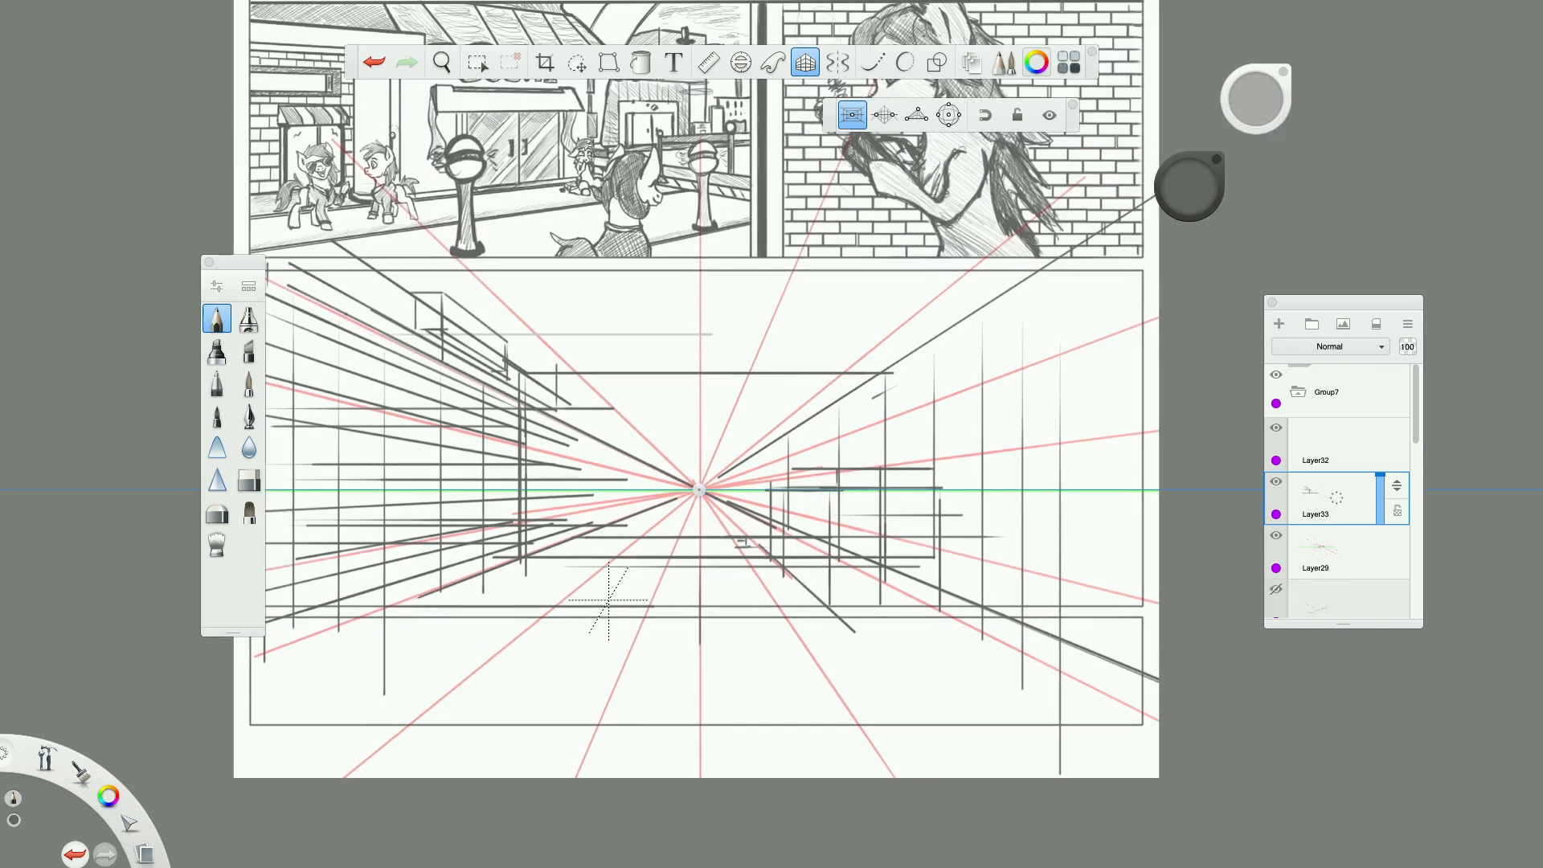
scroll(609, 600, "up", 3)
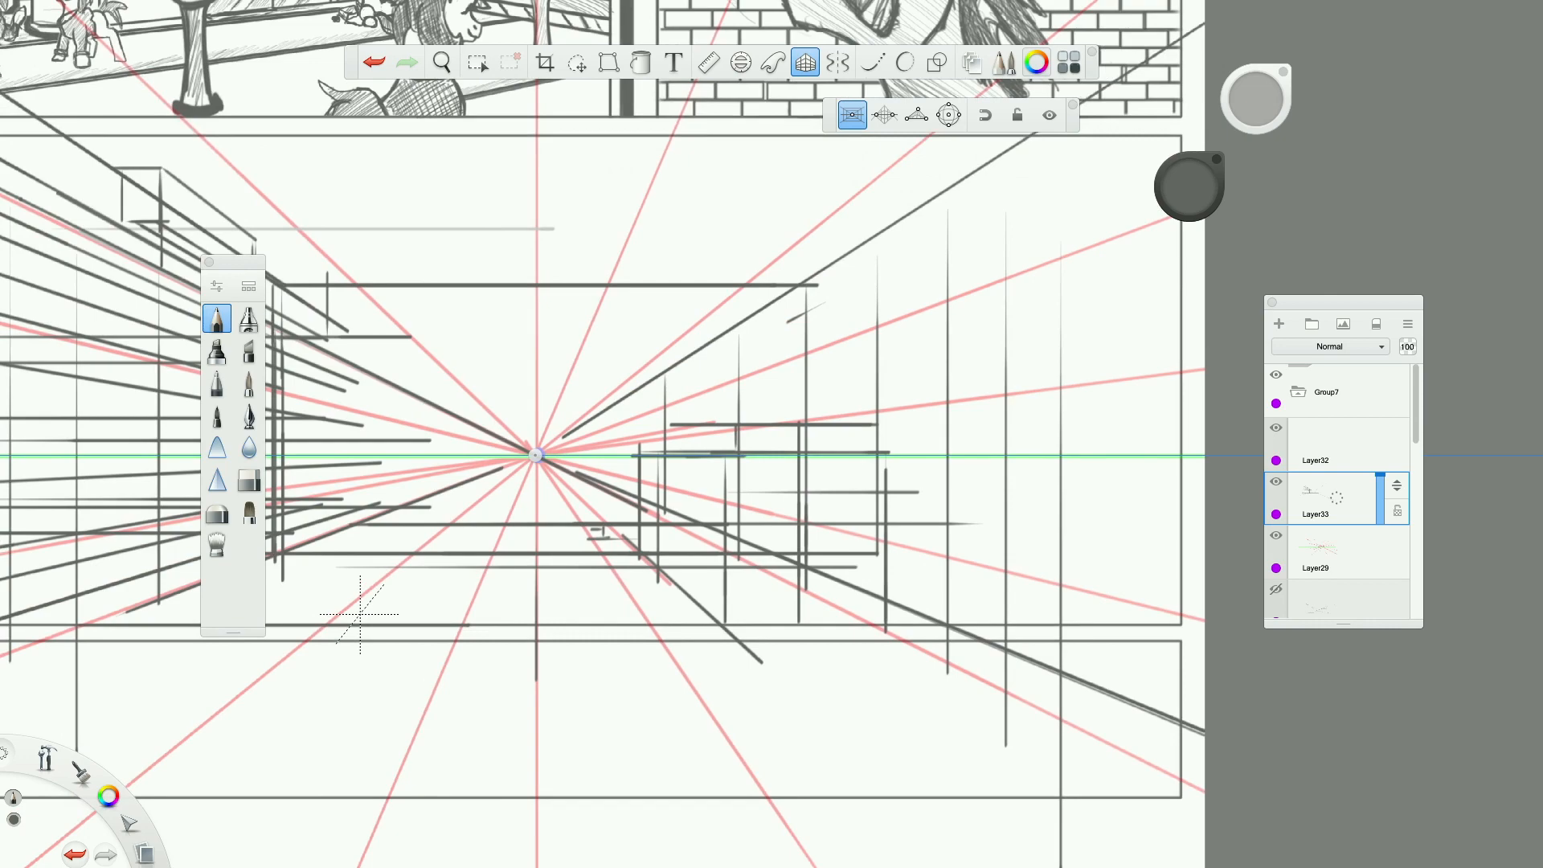
scroll(360, 614, "down", 5)
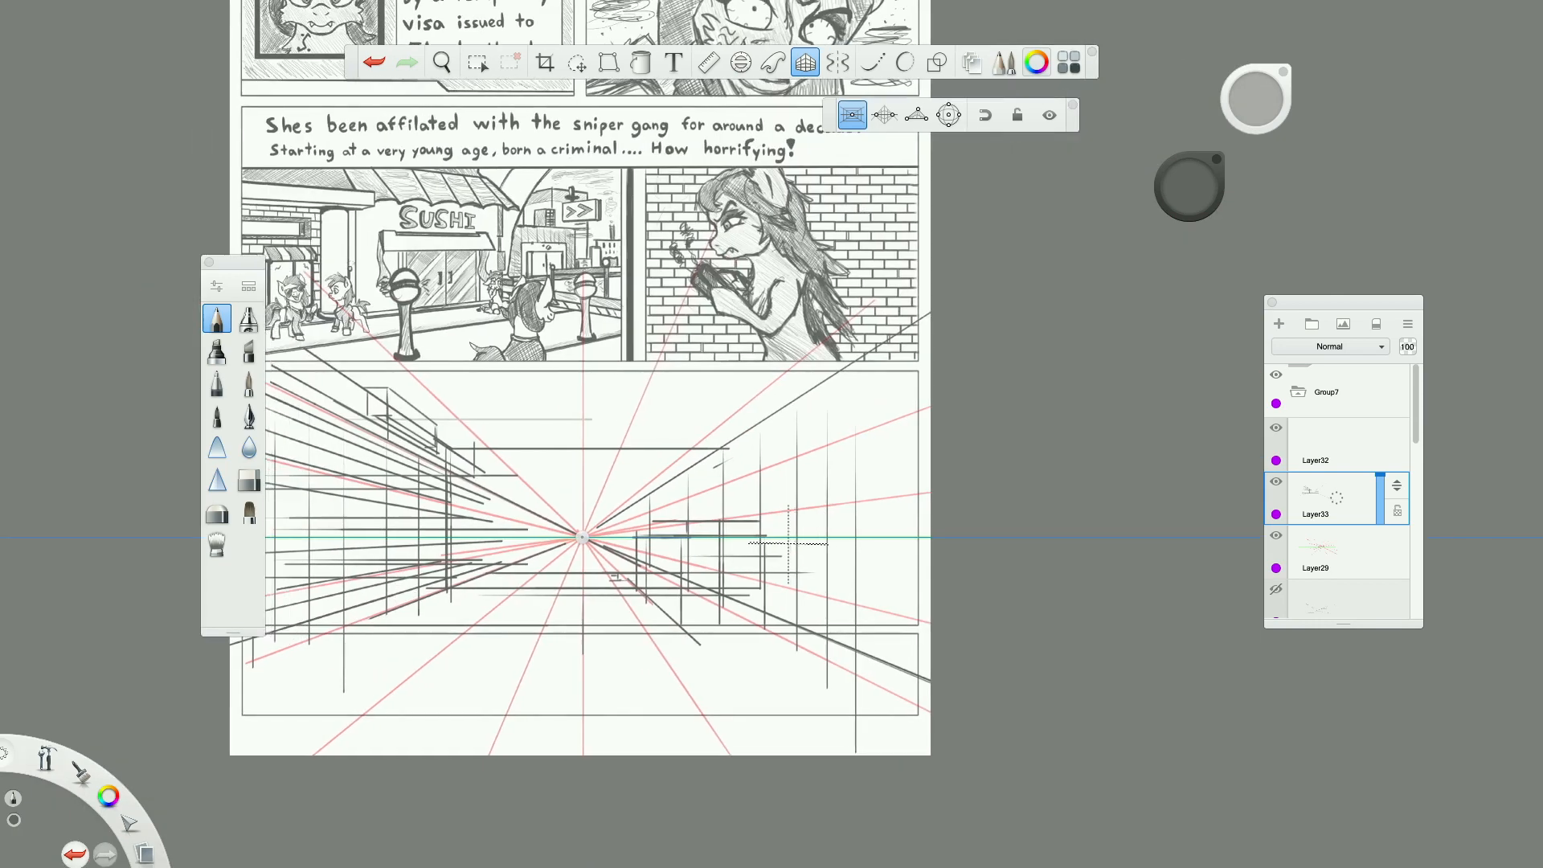
scroll(788, 543, "up", 3)
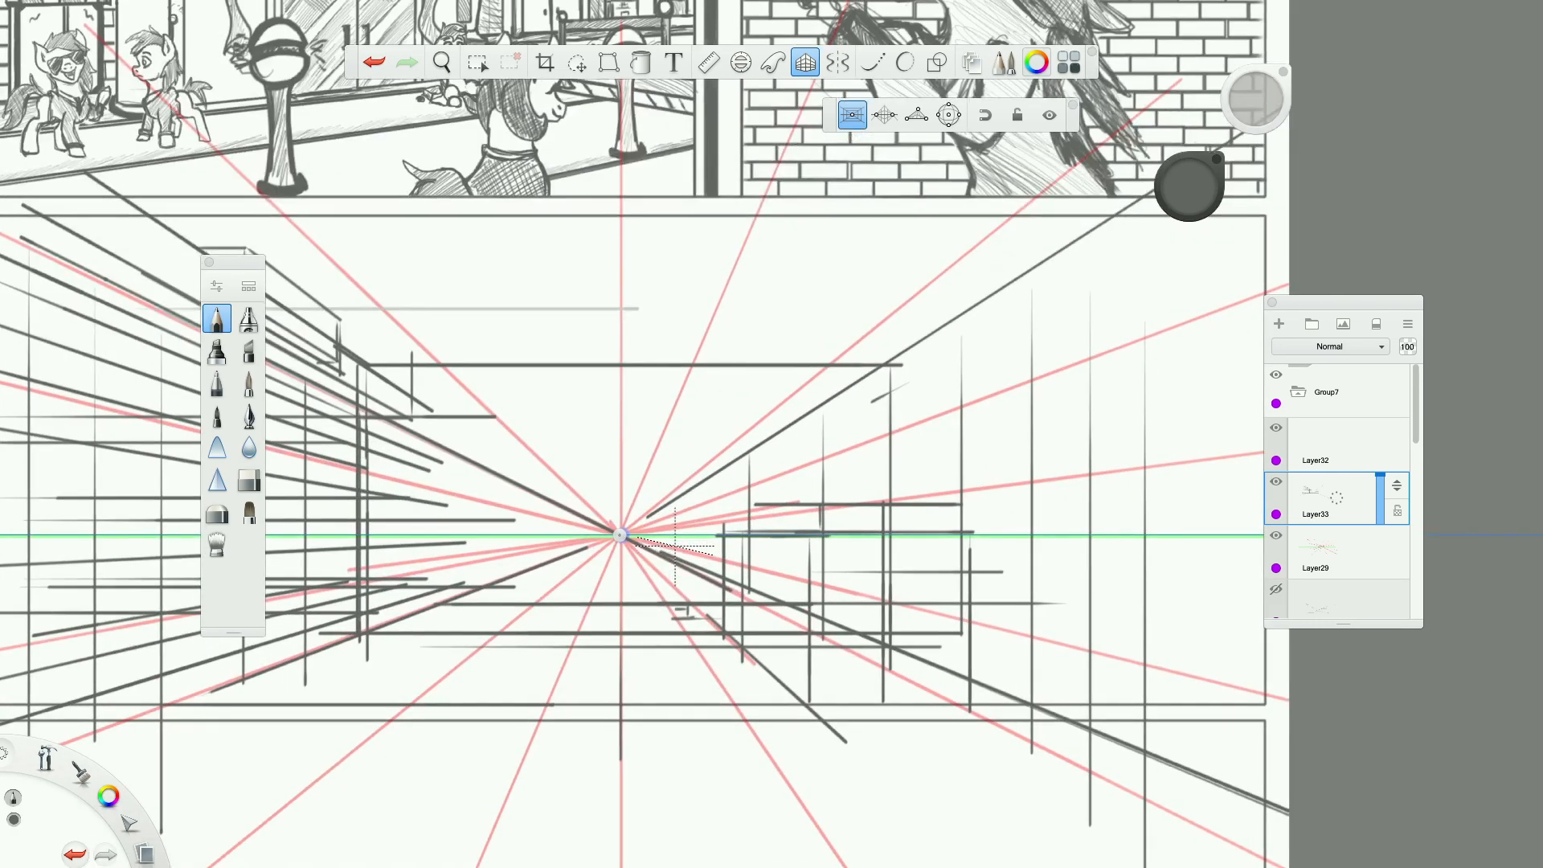
scroll(675, 546, "down", 4)
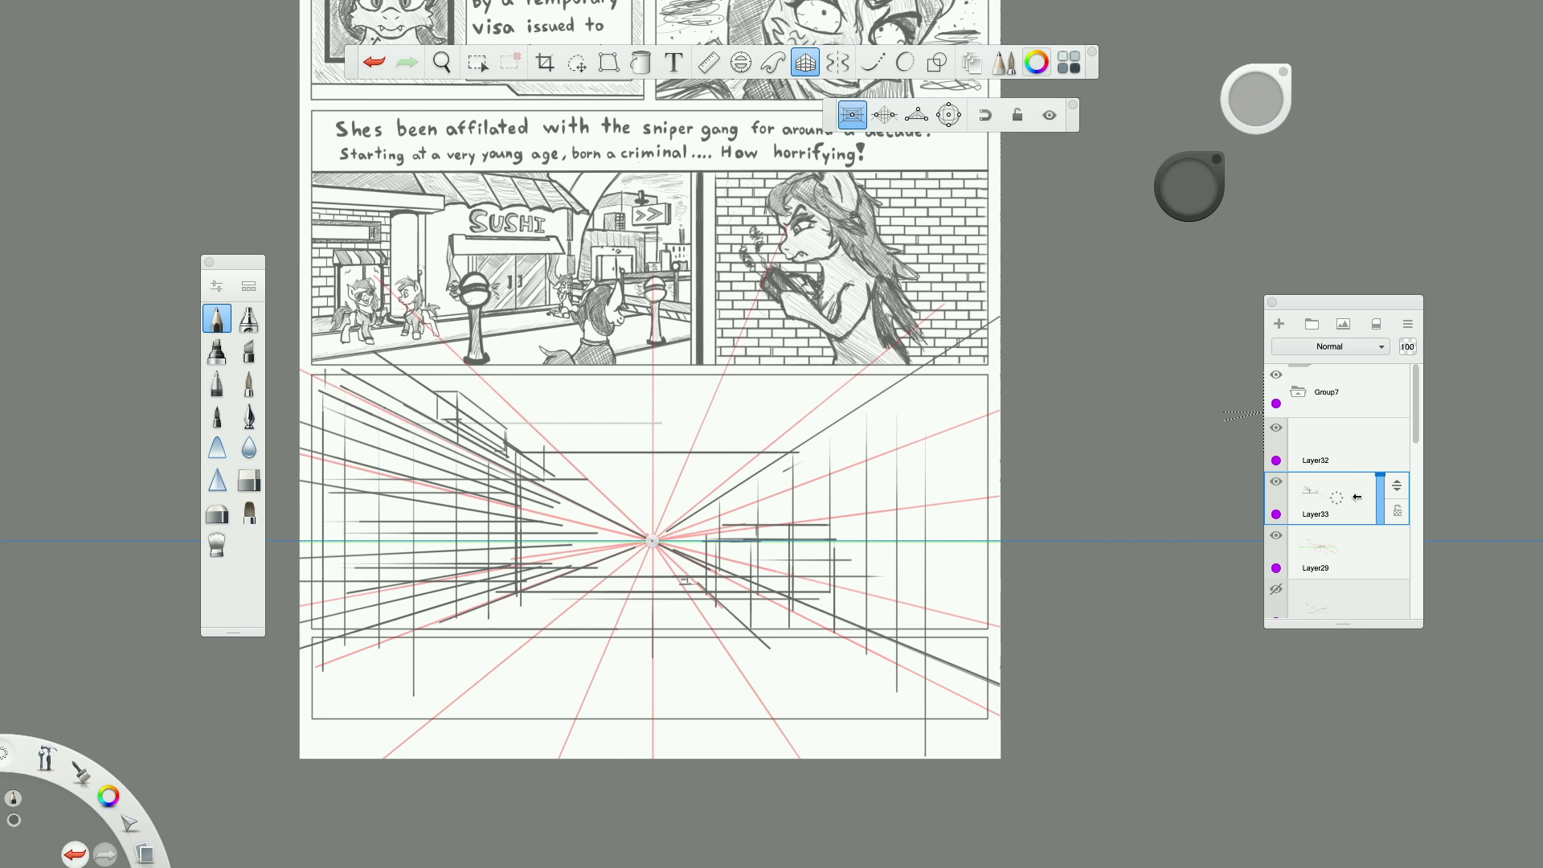
left_click(1330, 551)
left_click_drag(1380, 561, 1381, 572)
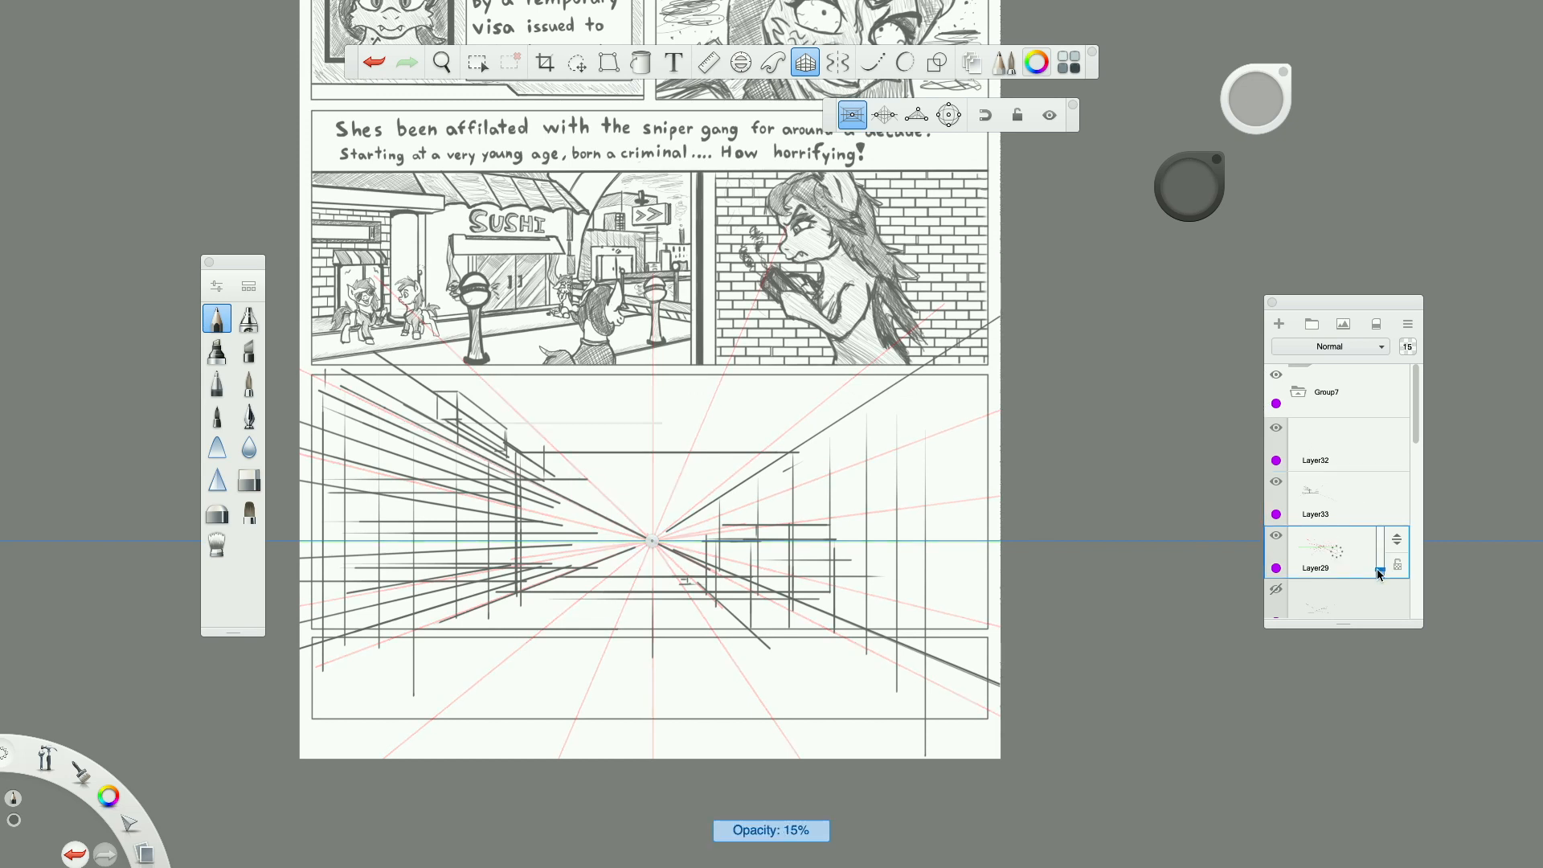
left_click(1348, 501)
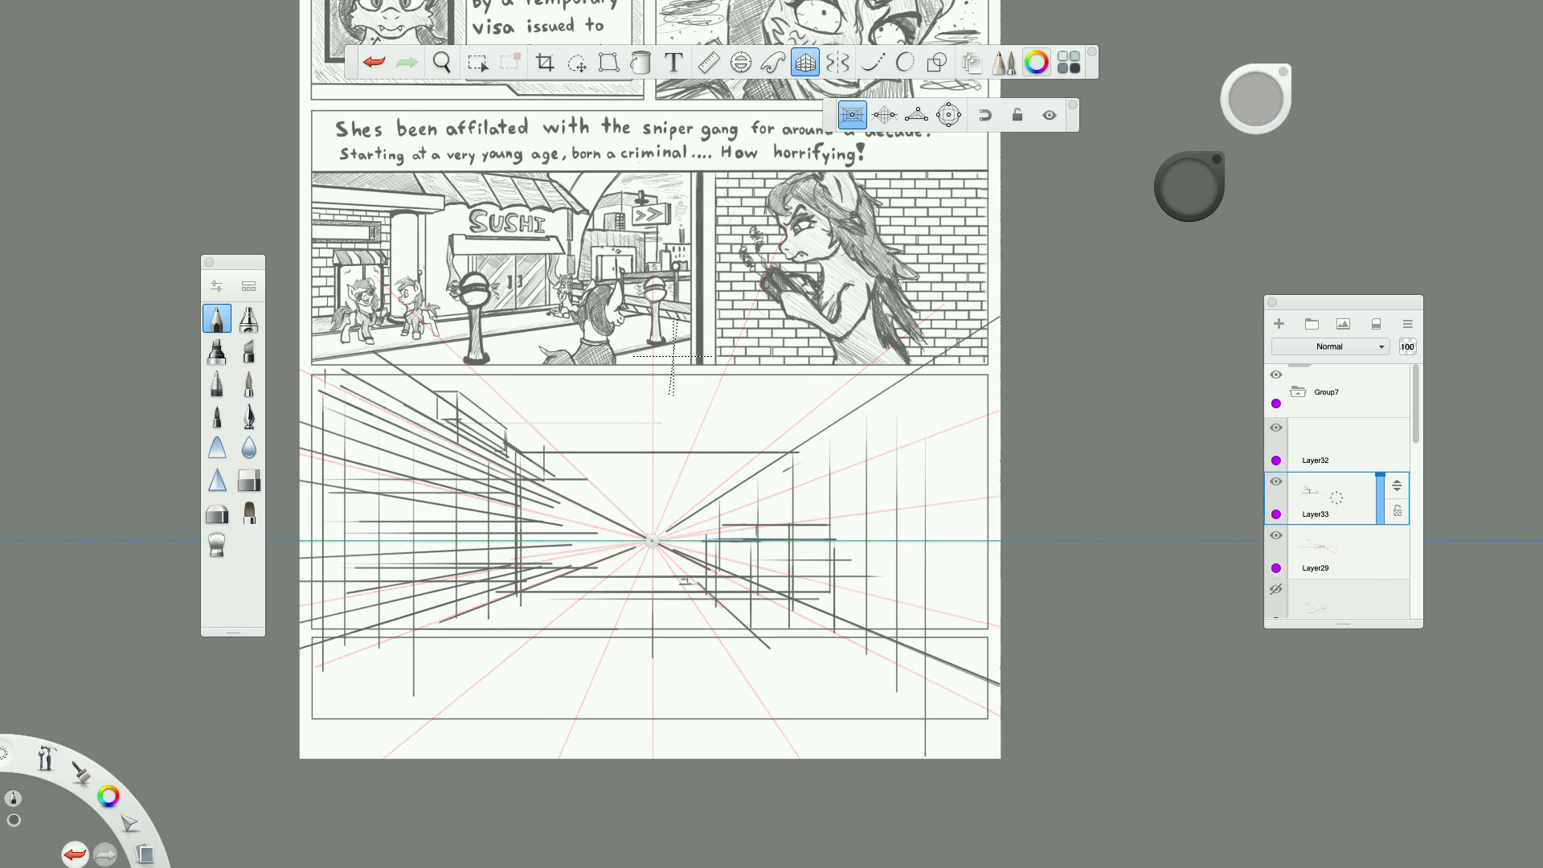
Turn off the perspective guides and lower the opacity of the corridor sketch layer, Layer33, to 64%.
scroll(654, 608, "down", 3)
scroll(663, 575, "up", 8)
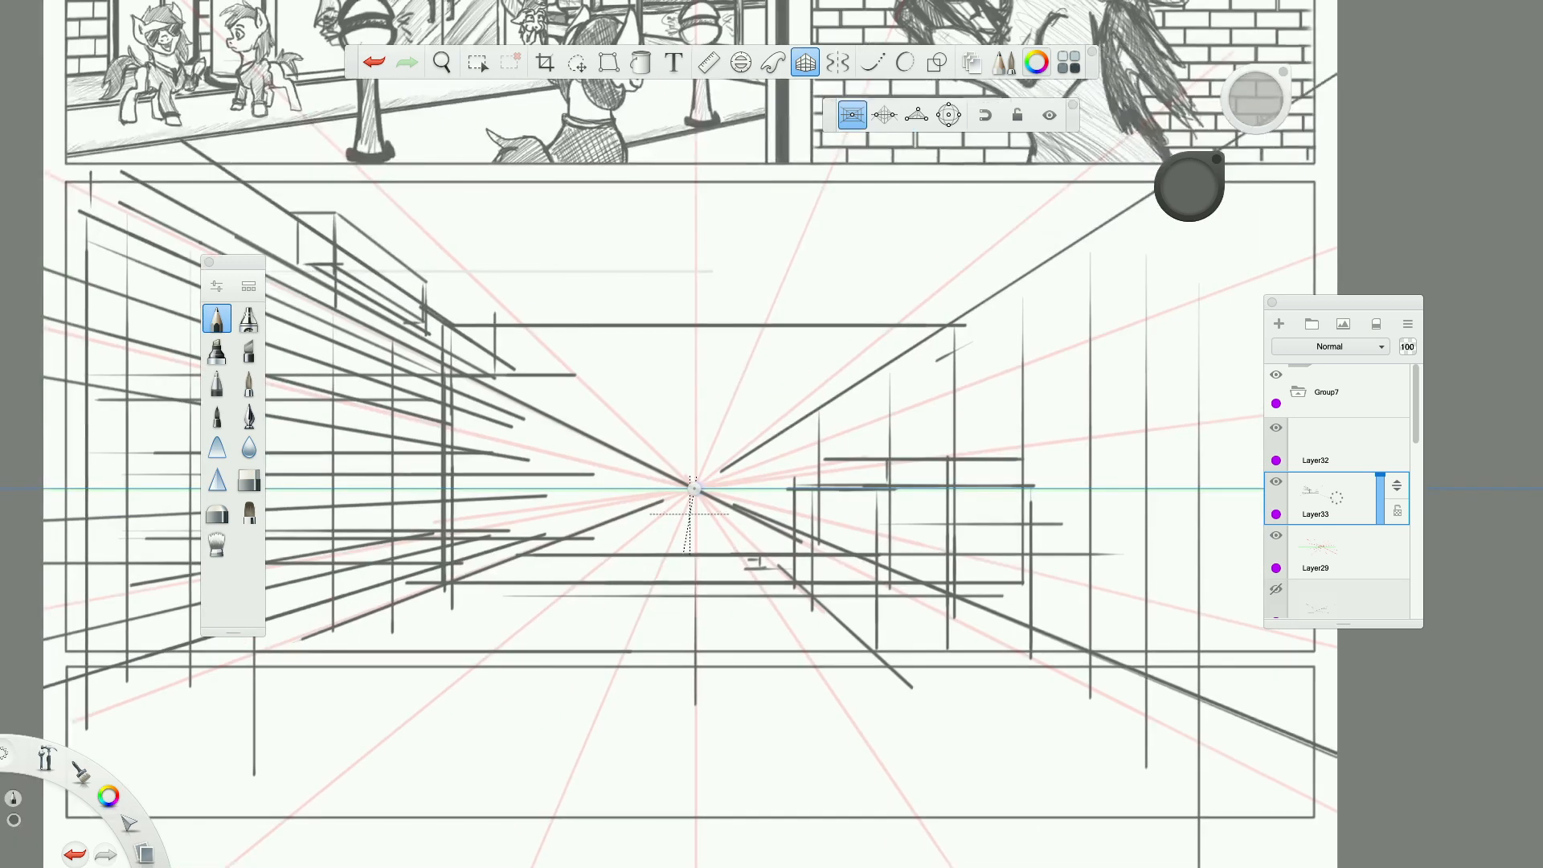
left_click(807, 68)
left_click_drag(554, 458, 594, 461)
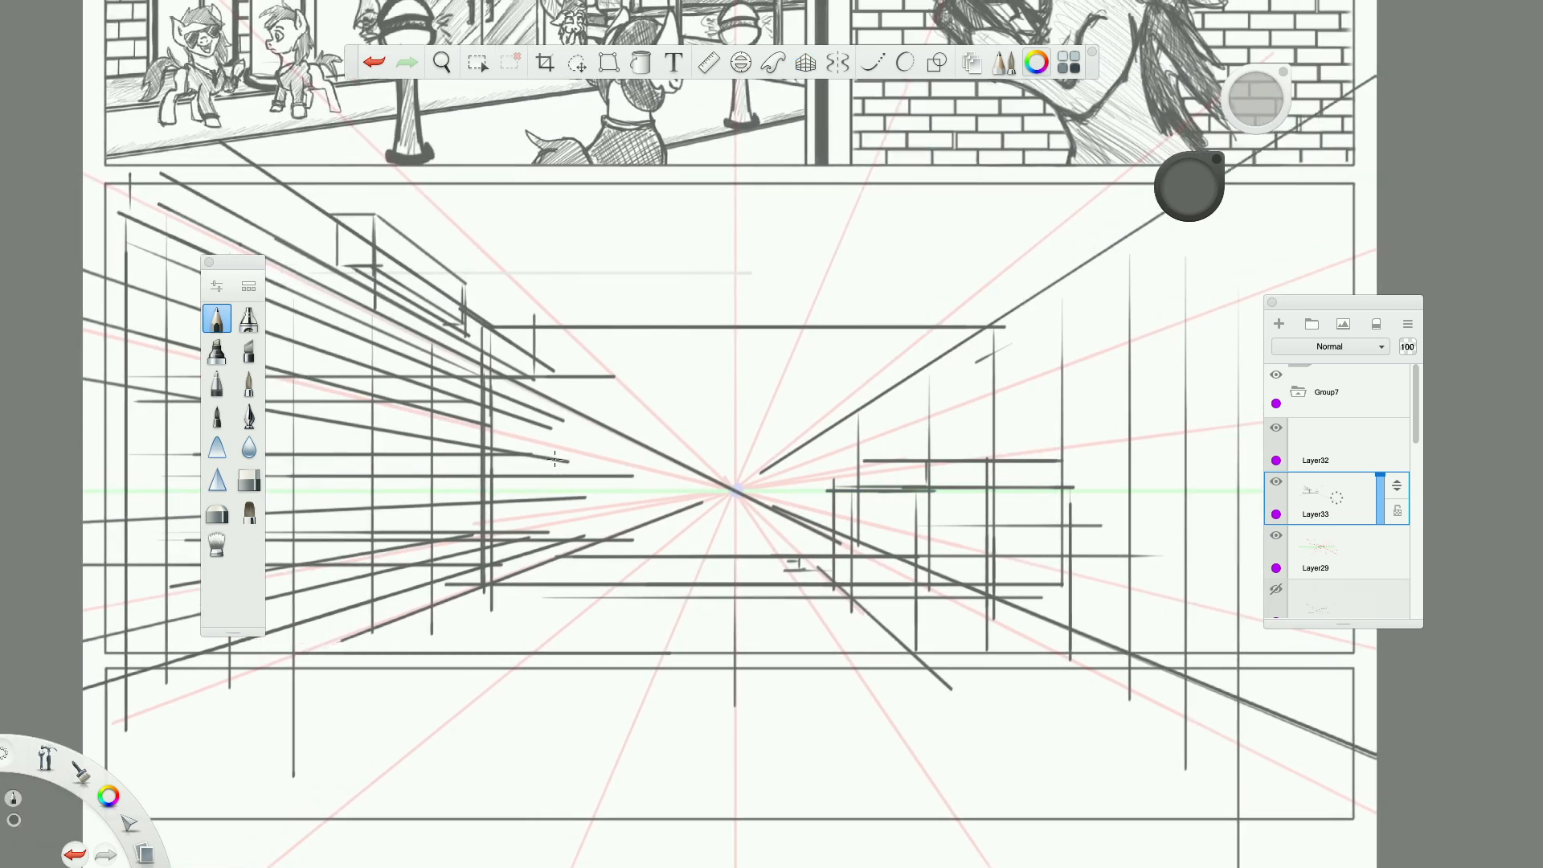
mouse_move(1391, 507)
left_mouse_down()
mouse_move(1382, 478)
mouse_move(1383, 498)
left_mouse_up()
left_click(1274, 537)
left_click(1276, 538)
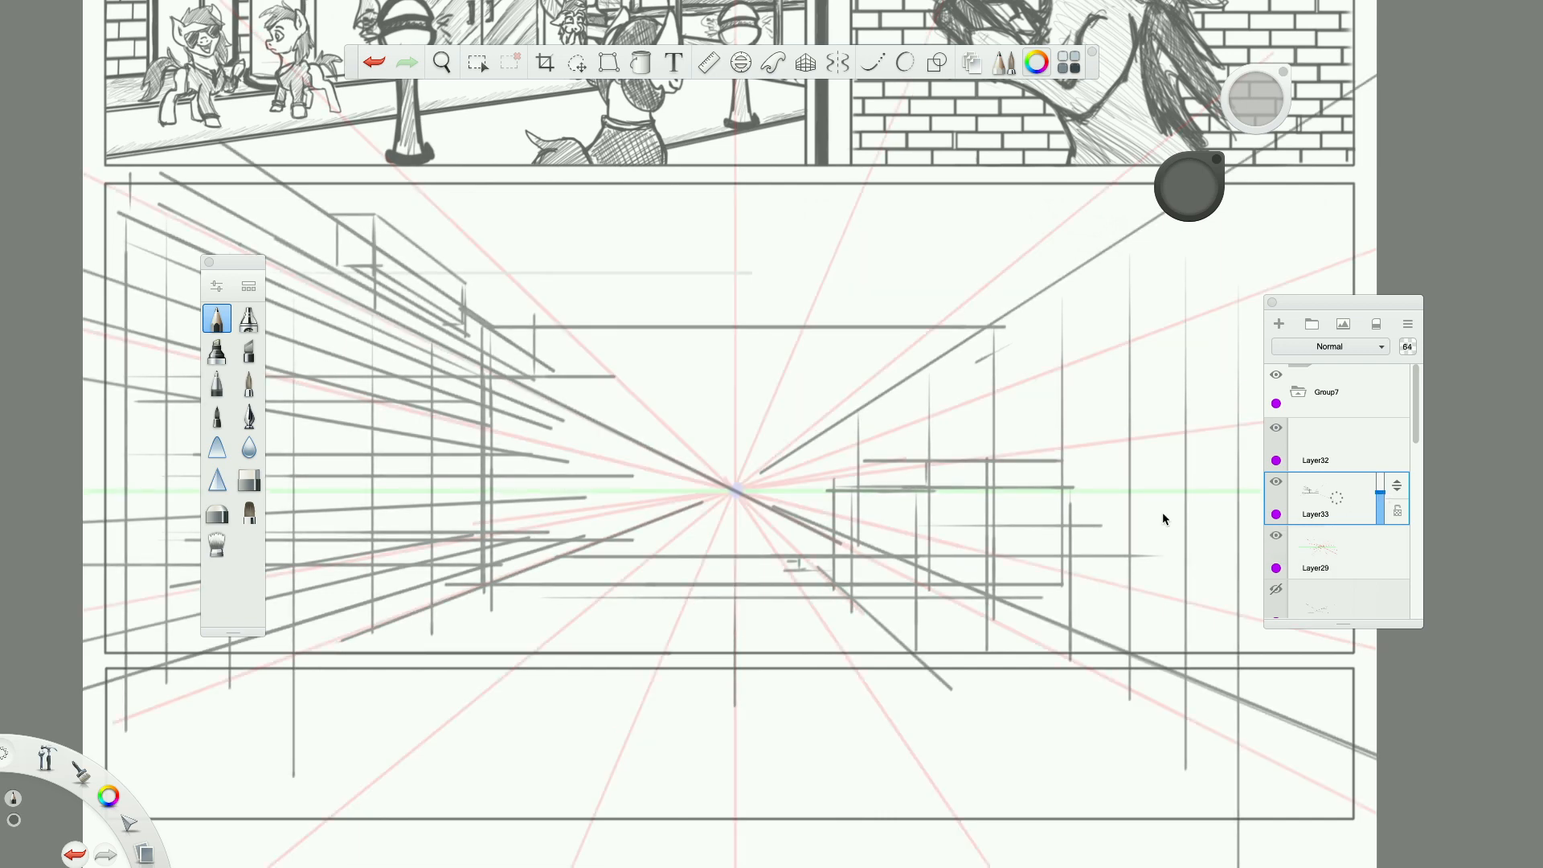
Turn the perspective guides back on and draw a horizontal line along the horizon through the vanishing point.
scroll(797, 447, "up", 5)
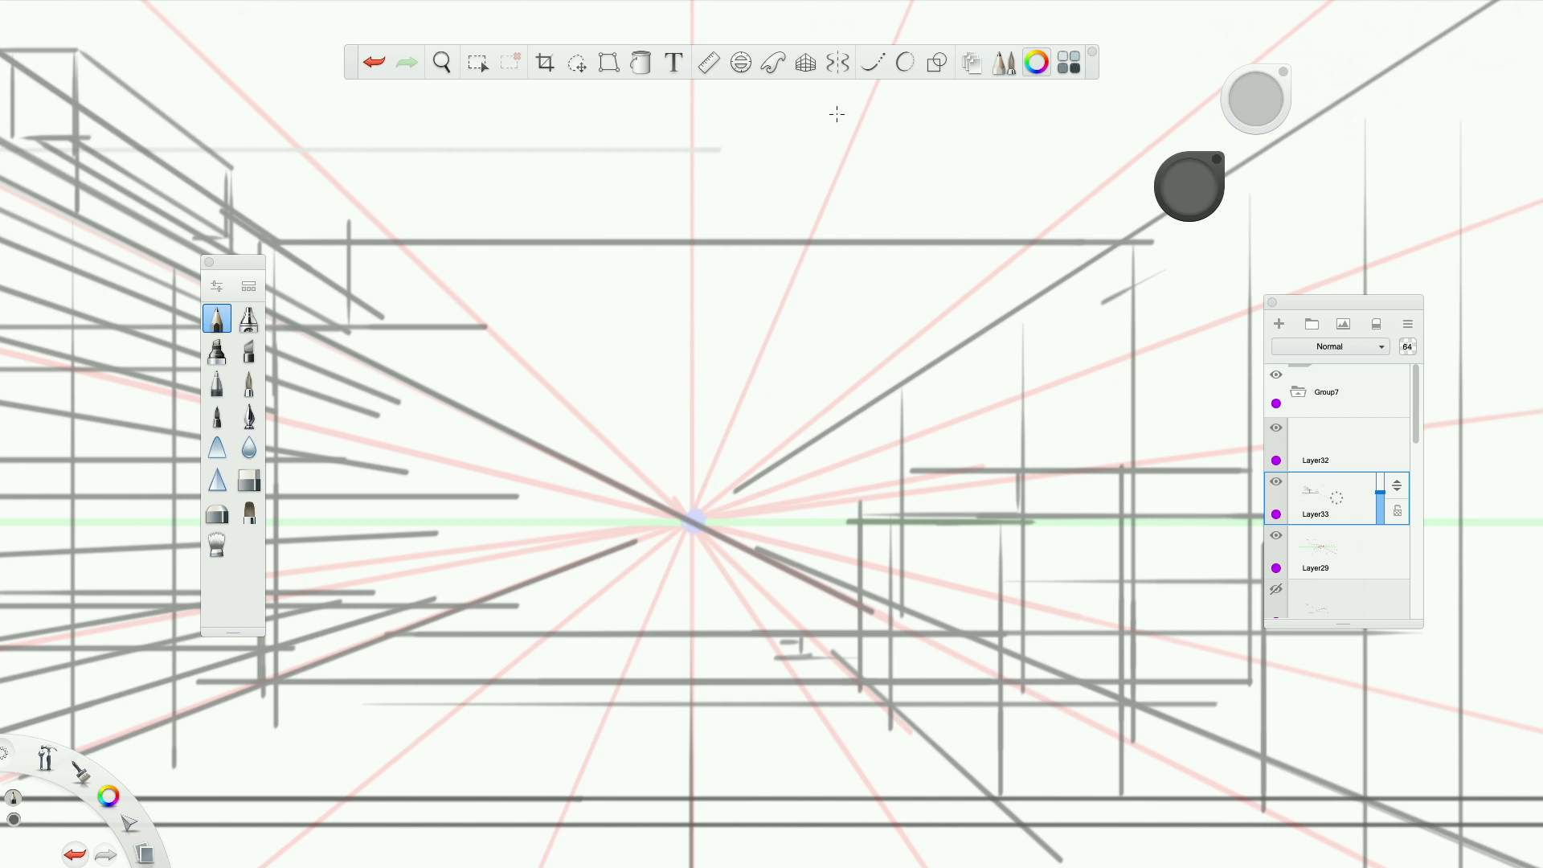
left_click(818, 64)
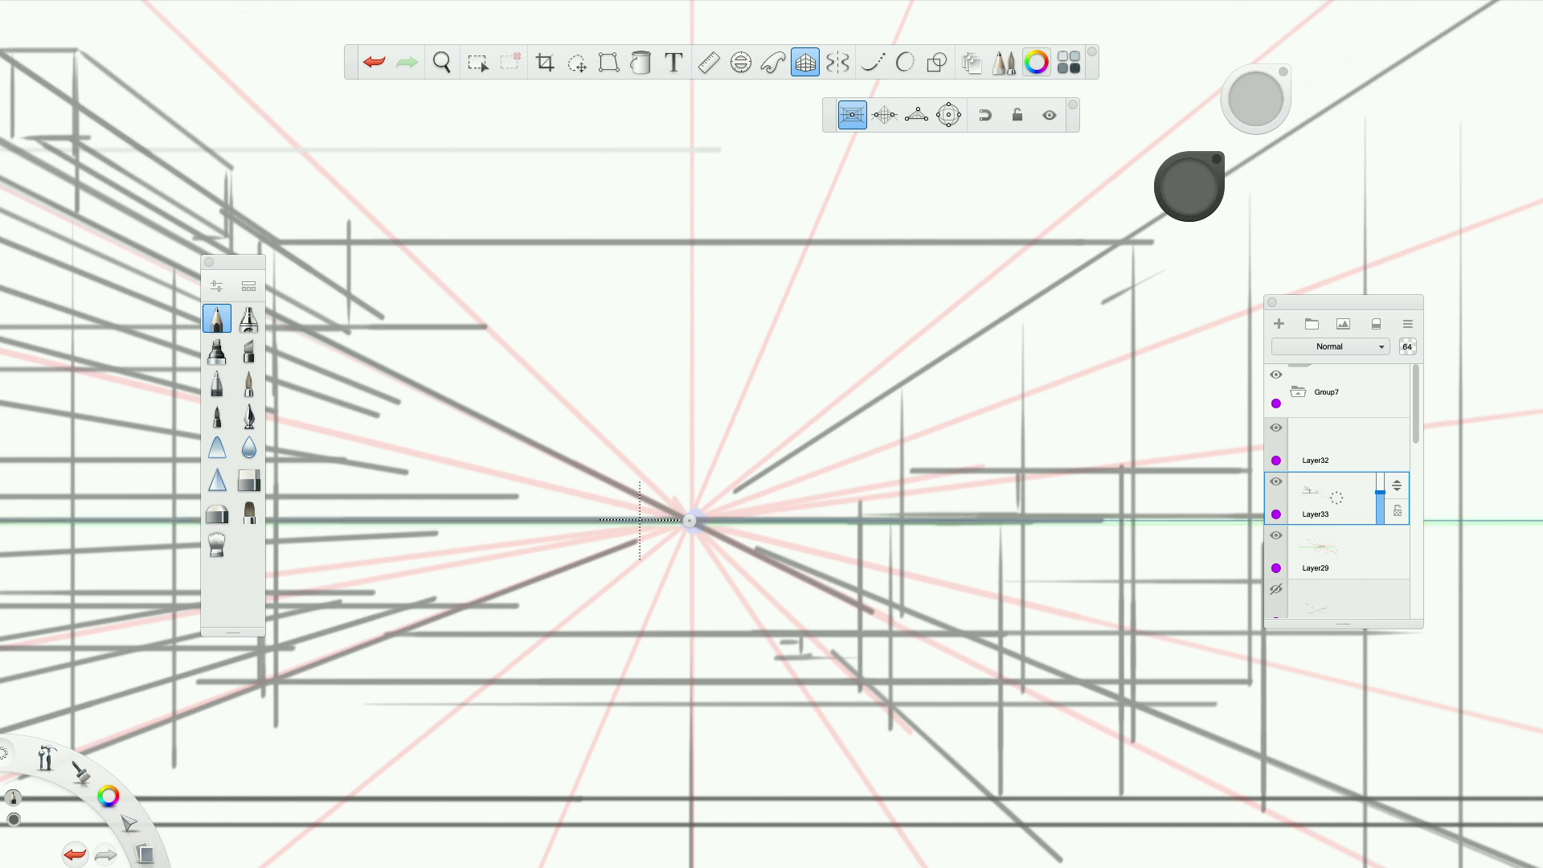
scroll(994, 537, "down", 5)
scroll(1309, 554, "up", 2)
Hide Layer29 with the red perspective lines and turn off the perspective guides.
left_click(1275, 535)
scroll(747, 576, "down", 3)
scroll(760, 566, "up", 3)
scroll(760, 565, "down", 3)
scroll(693, 458, "up", 5)
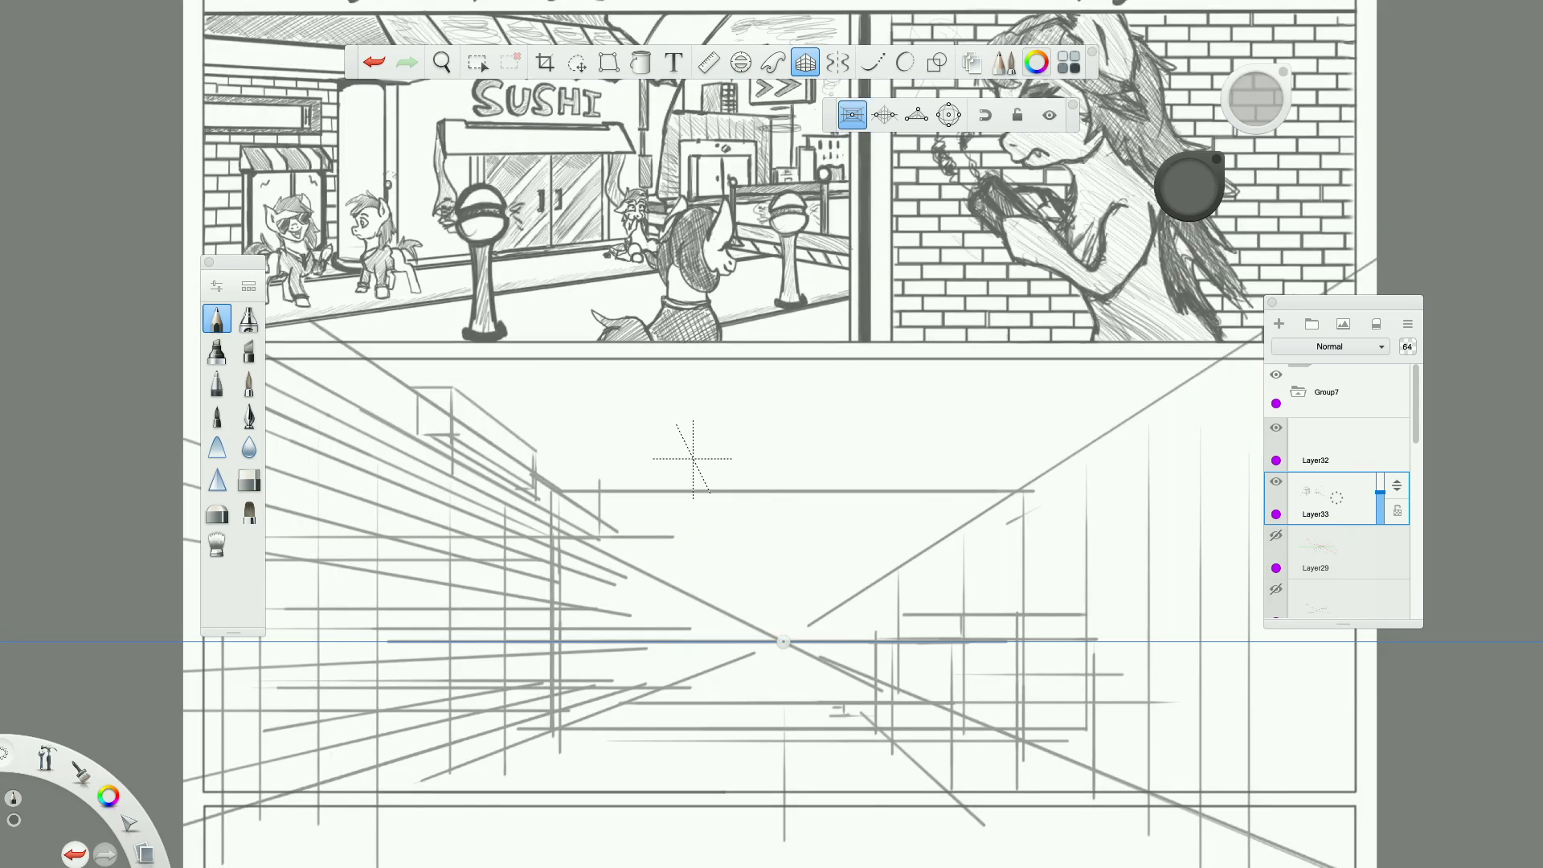
left_click(814, 62)
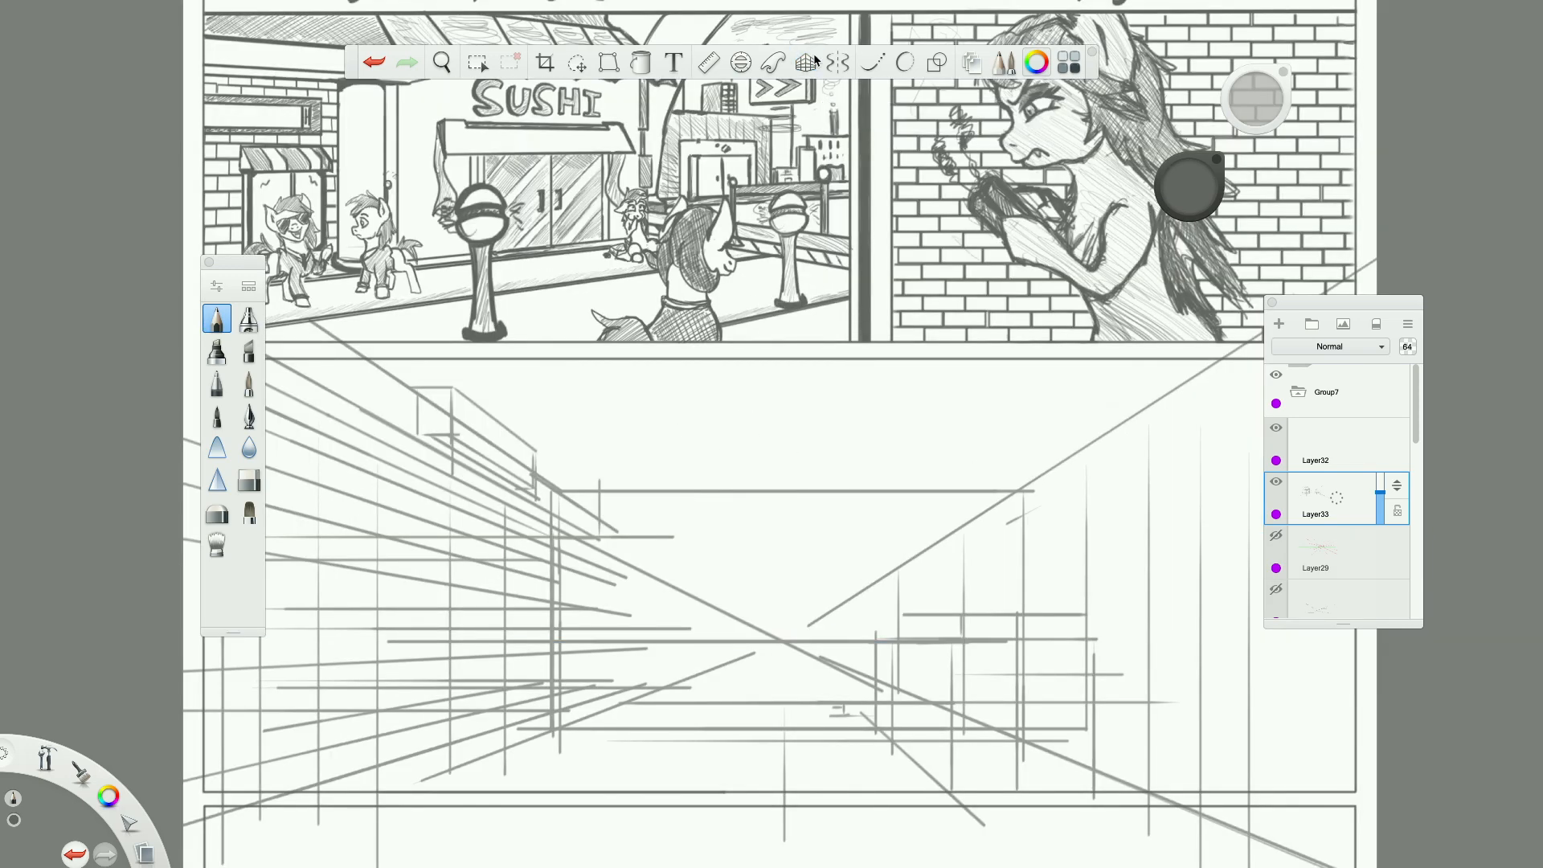
scroll(925, 618, "down", 3)
scroll(900, 616, "up", 4)
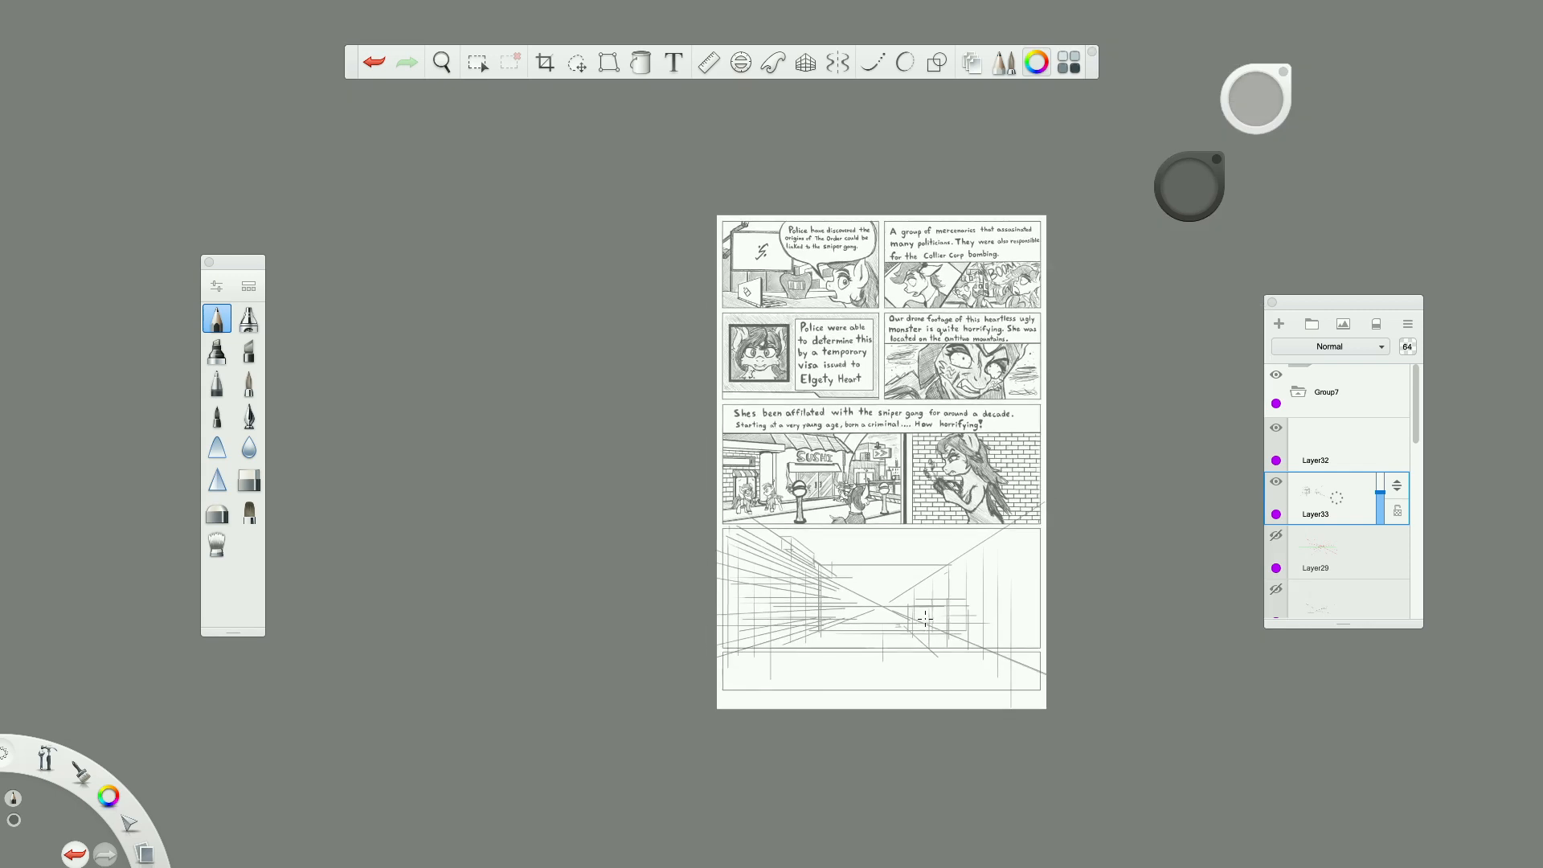
Add a new layer and rough in a pony's head and body with circles, face guidelines and a muzzle at the corridor's center.
scroll(827, 601, "up", 3)
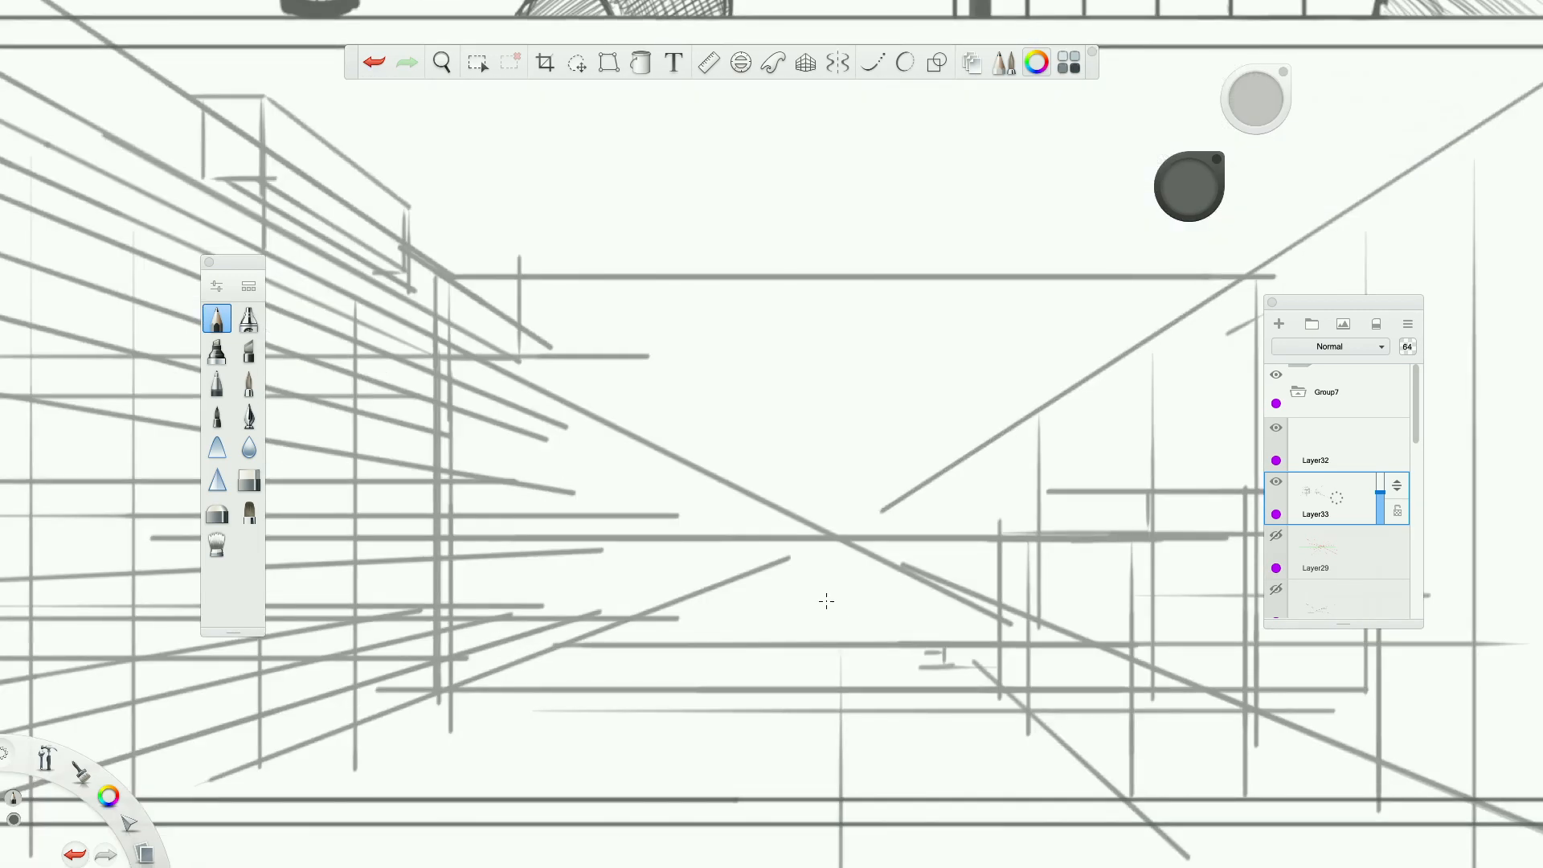
left_click(1278, 324)
mouse_move(738, 491)
left_mouse_down()
mouse_move(727, 547)
mouse_move(707, 482)
mouse_move(709, 505)
left_mouse_up()
mouse_move(803, 555)
left_mouse_down()
mouse_move(836, 595)
mouse_move(724, 594)
mouse_move(819, 482)
mouse_move(813, 626)
mouse_move(747, 563)
mouse_move(804, 611)
mouse_move(884, 643)
mouse_move(826, 564)
left_mouse_up()
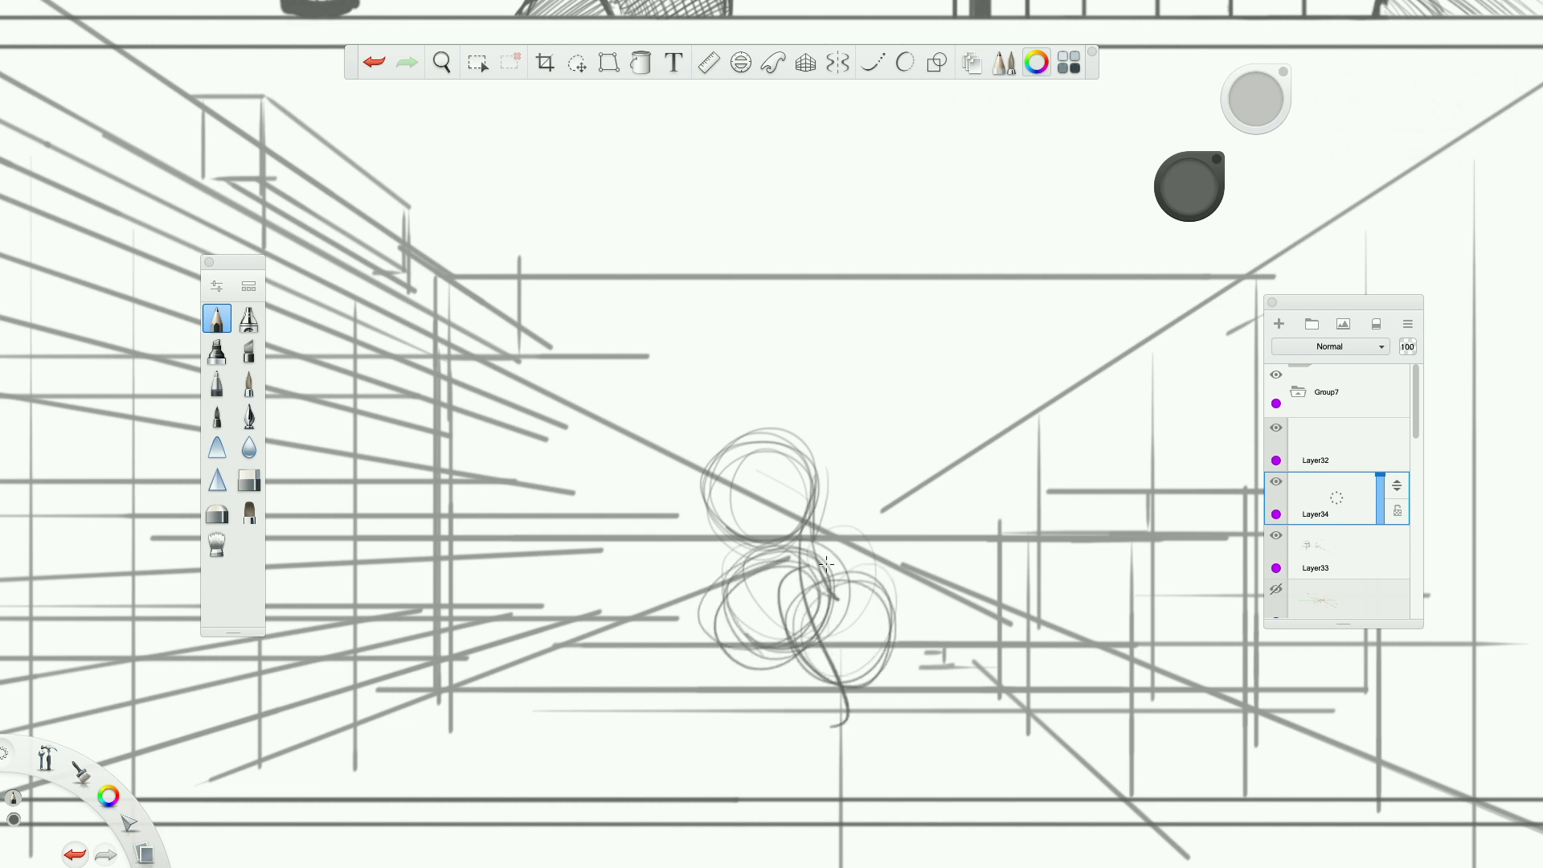
left_click_drag(693, 491, 852, 480)
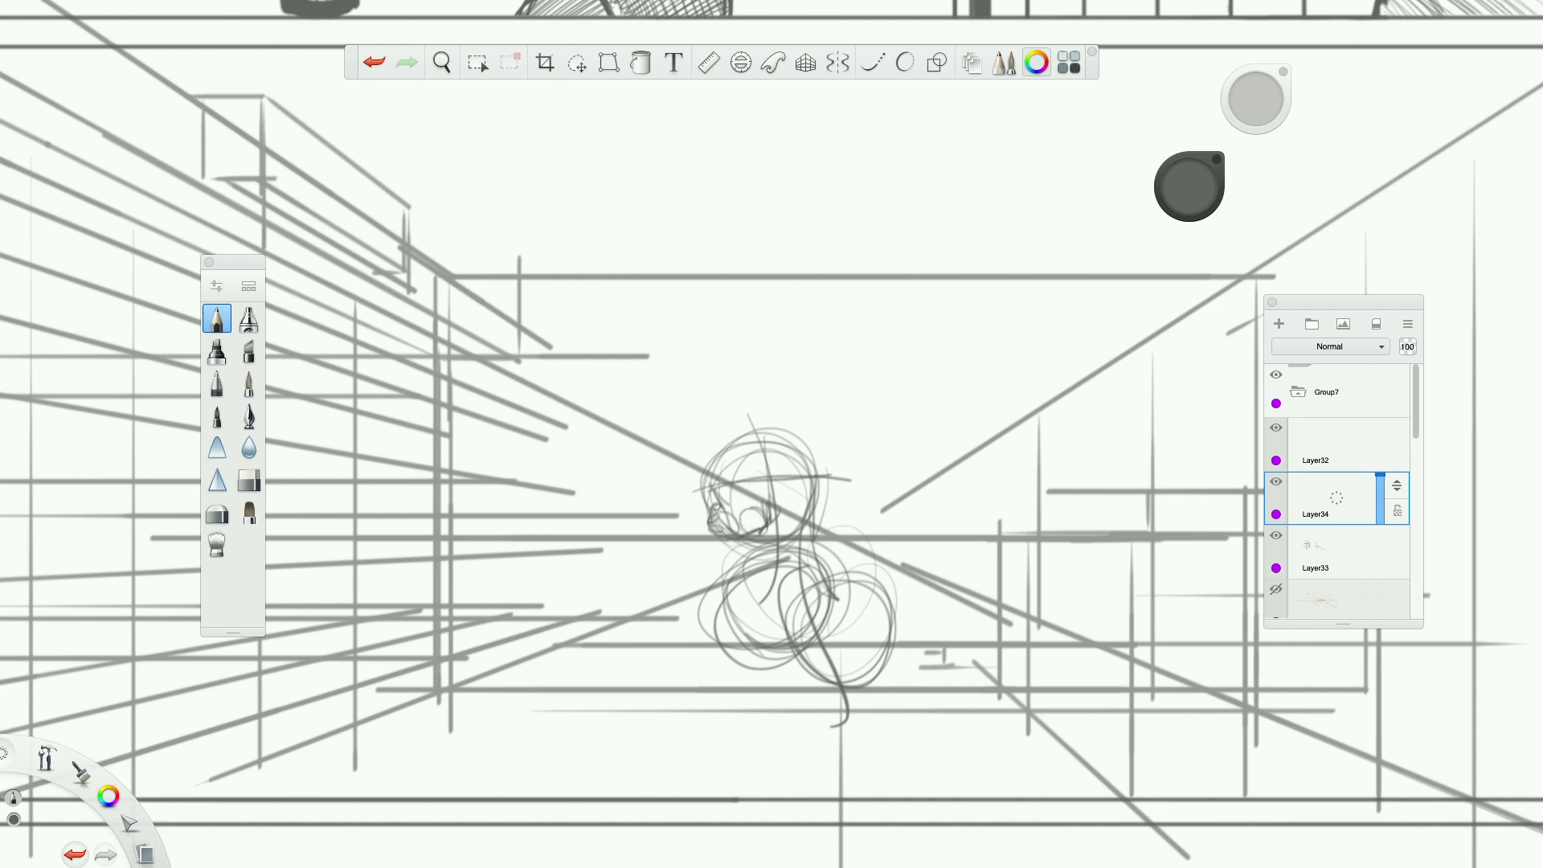
mouse_move(760, 426)
left_mouse_down()
mouse_move(724, 519)
mouse_move(803, 450)
left_mouse_up()
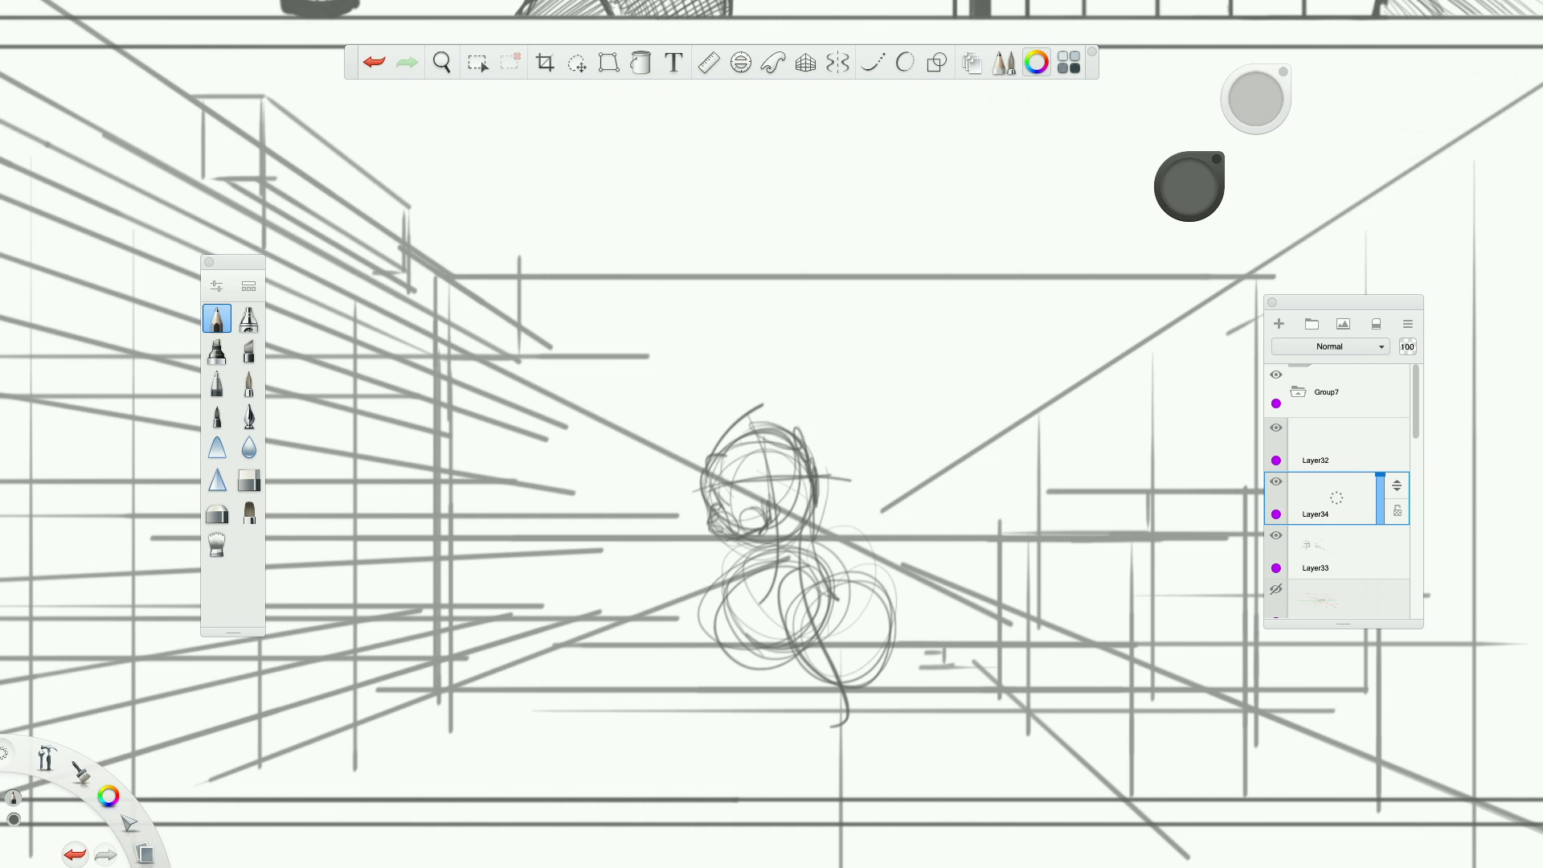
Sketch the pony's neck, chest and front leg, and build up the hindquarters with overlapping circles.
scroll(819, 569, "down", 5)
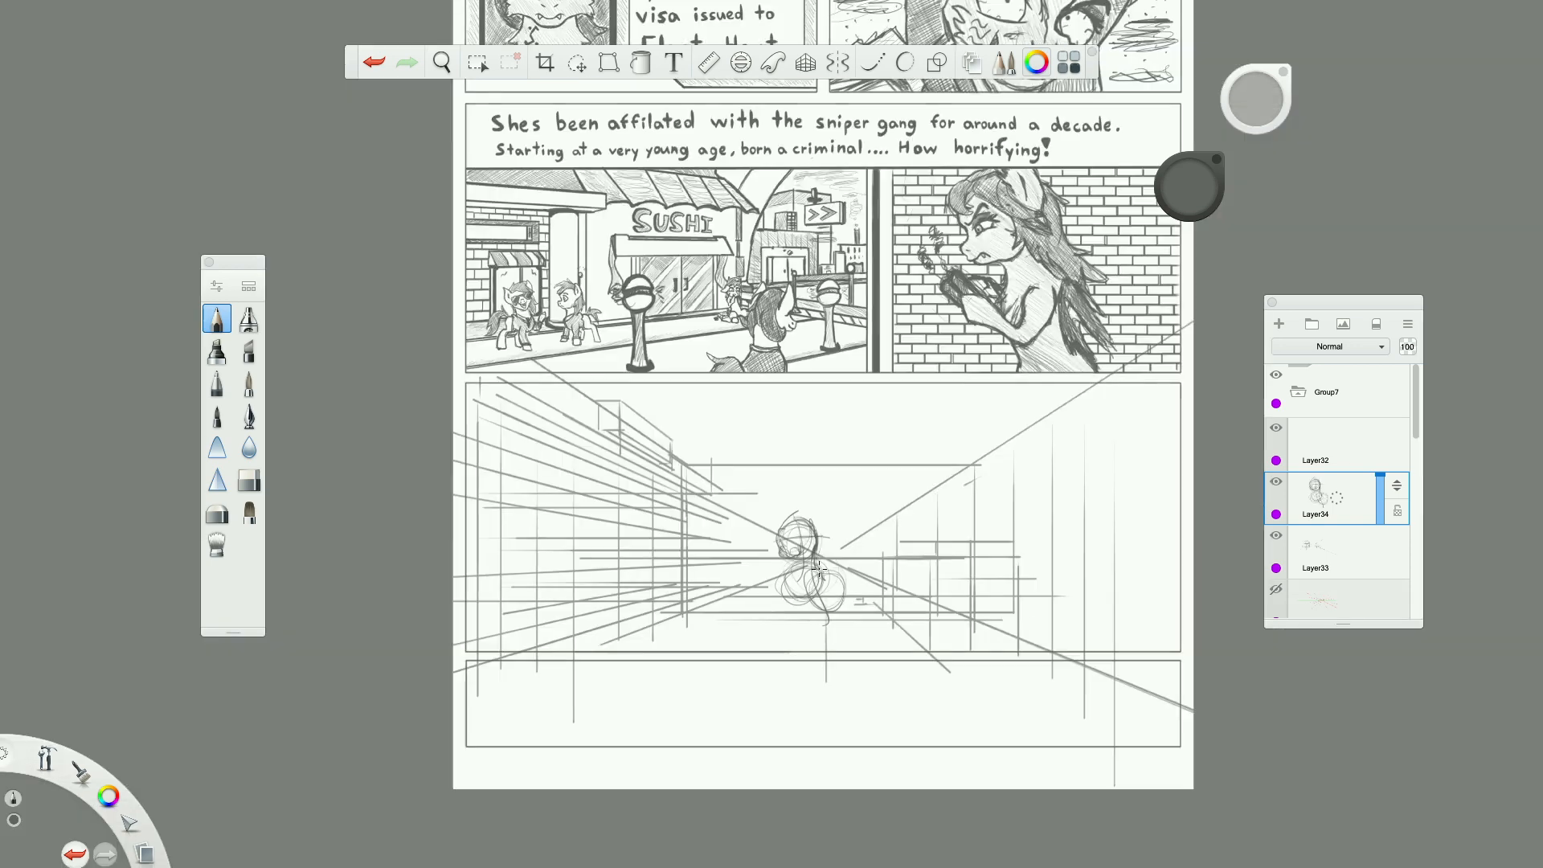
scroll(819, 569, "up", 7)
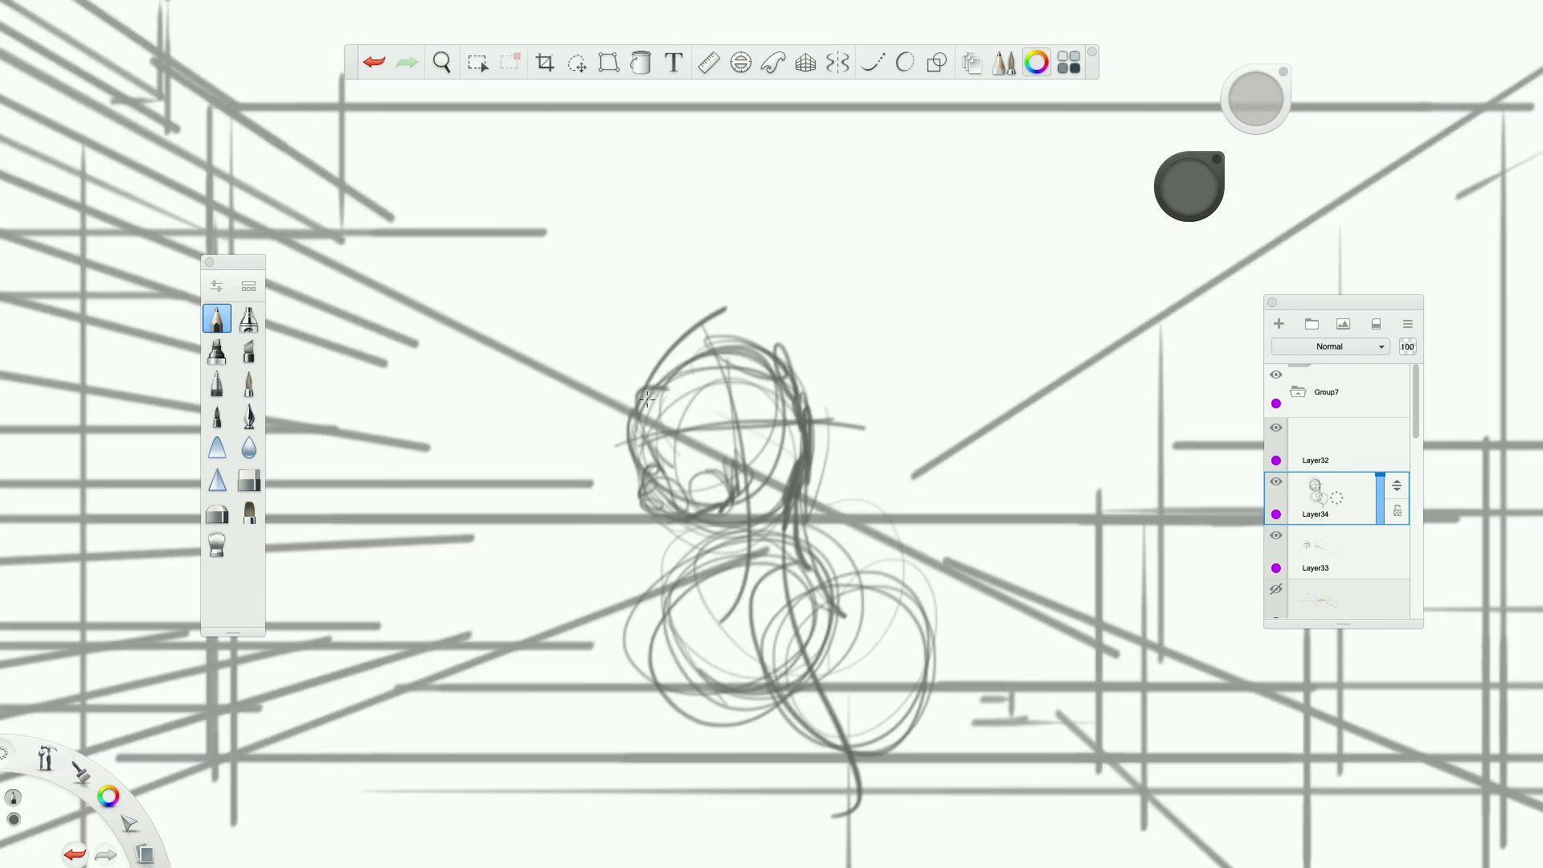
mouse_move(804, 555)
left_mouse_down()
mouse_move(809, 682)
mouse_move(948, 611)
mouse_move(876, 723)
mouse_move(679, 619)
mouse_move(772, 562)
mouse_move(798, 587)
left_mouse_up()
mouse_move(697, 522)
left_mouse_down()
mouse_move(714, 641)
mouse_move(659, 683)
left_mouse_up()
mouse_move(714, 522)
left_mouse_down()
mouse_move(634, 657)
mouse_move(696, 683)
left_mouse_up()
mouse_move(707, 611)
left_mouse_down()
mouse_move(760, 683)
mouse_move(658, 633)
left_mouse_up()
mouse_move(812, 507)
left_mouse_down()
mouse_move(759, 683)
mouse_move(860, 675)
mouse_move(900, 586)
mouse_move(788, 611)
left_mouse_up()
mouse_move(964, 707)
left_mouse_down()
mouse_move(863, 589)
mouse_move(906, 687)
left_mouse_up()
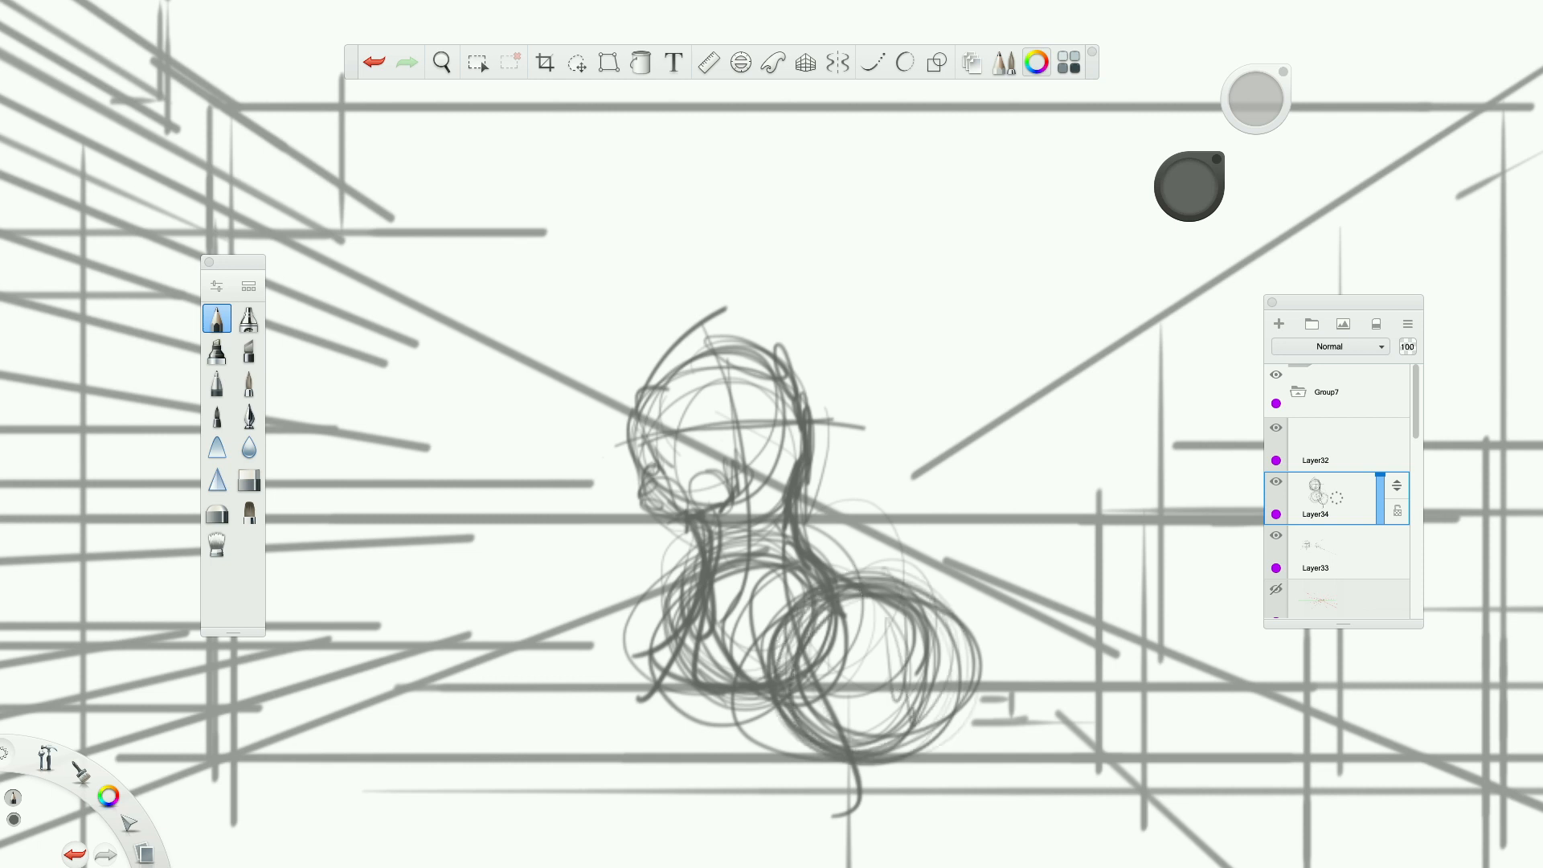
Refine the pony's forehead and muzzle outline, and draw the brow, eye and mouth.
left_click_drag(640, 401, 731, 320)
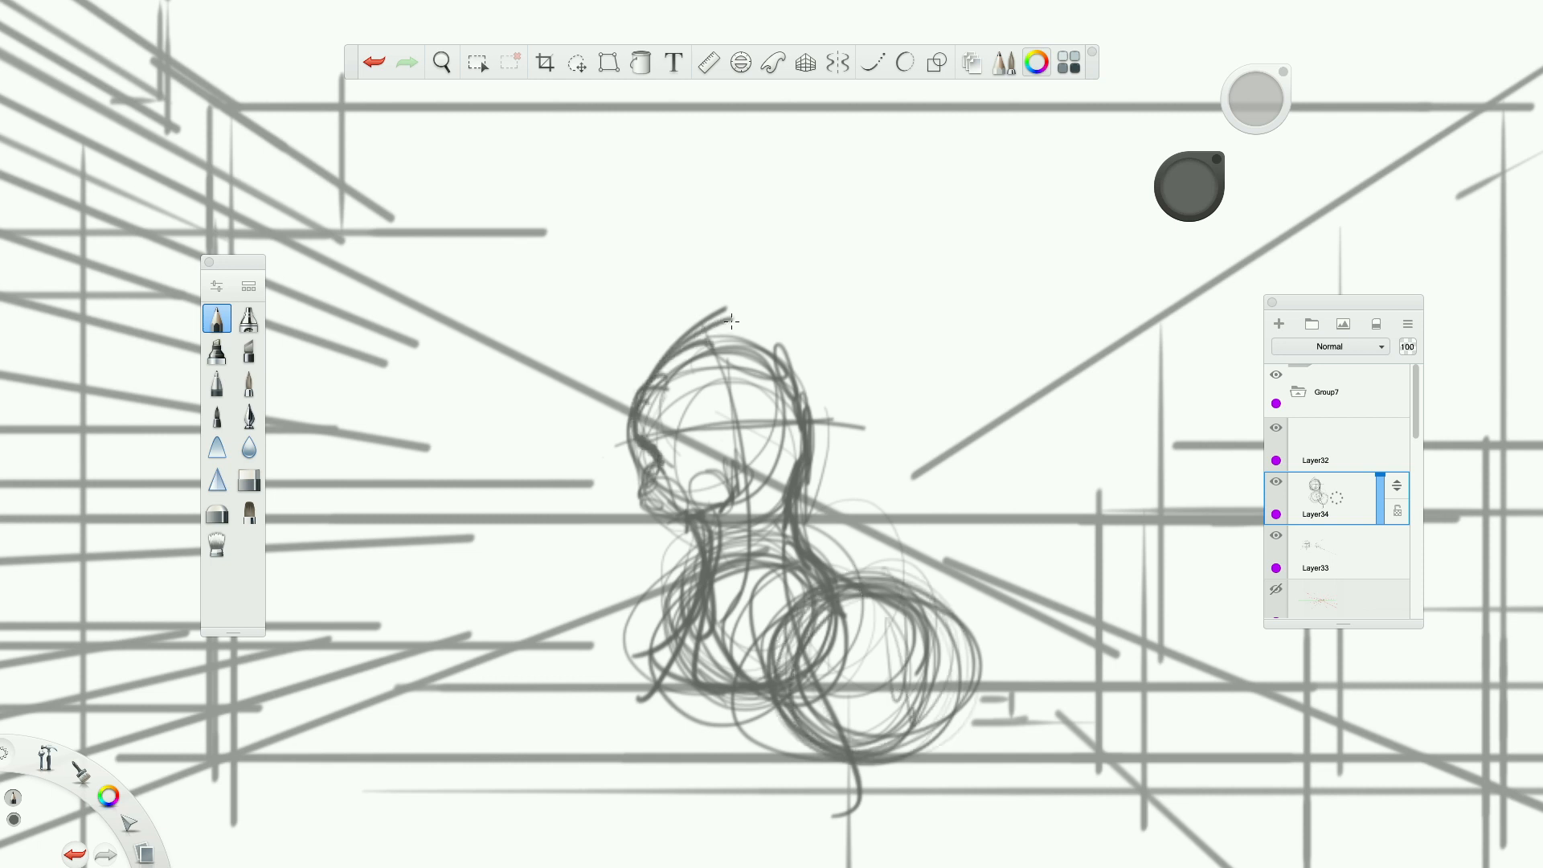
left_click_drag(1255, 99, 1261, 101)
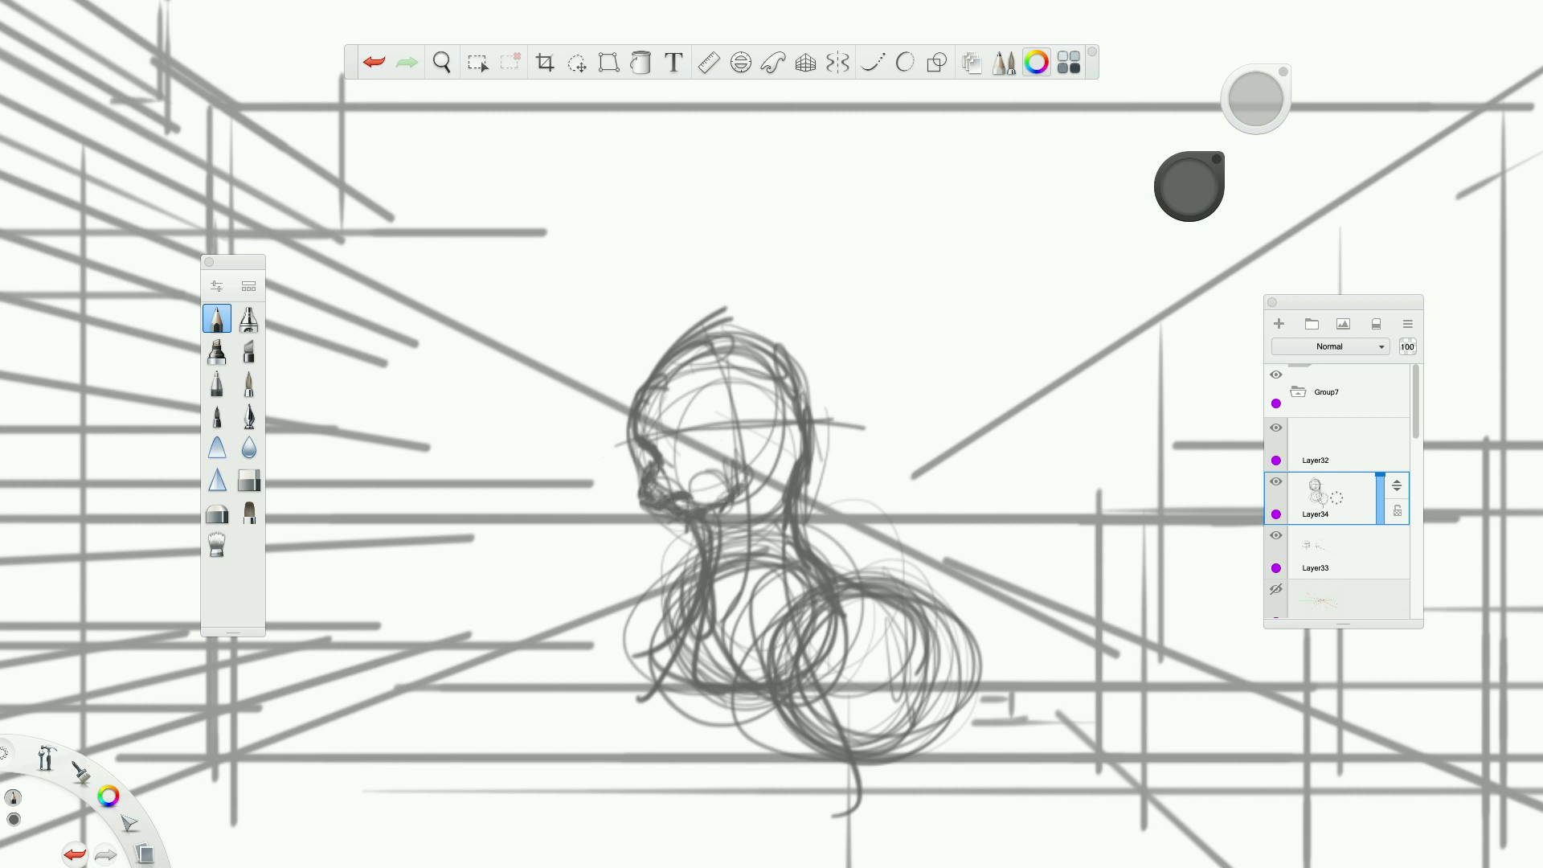
left_click_drag(657, 430, 695, 455)
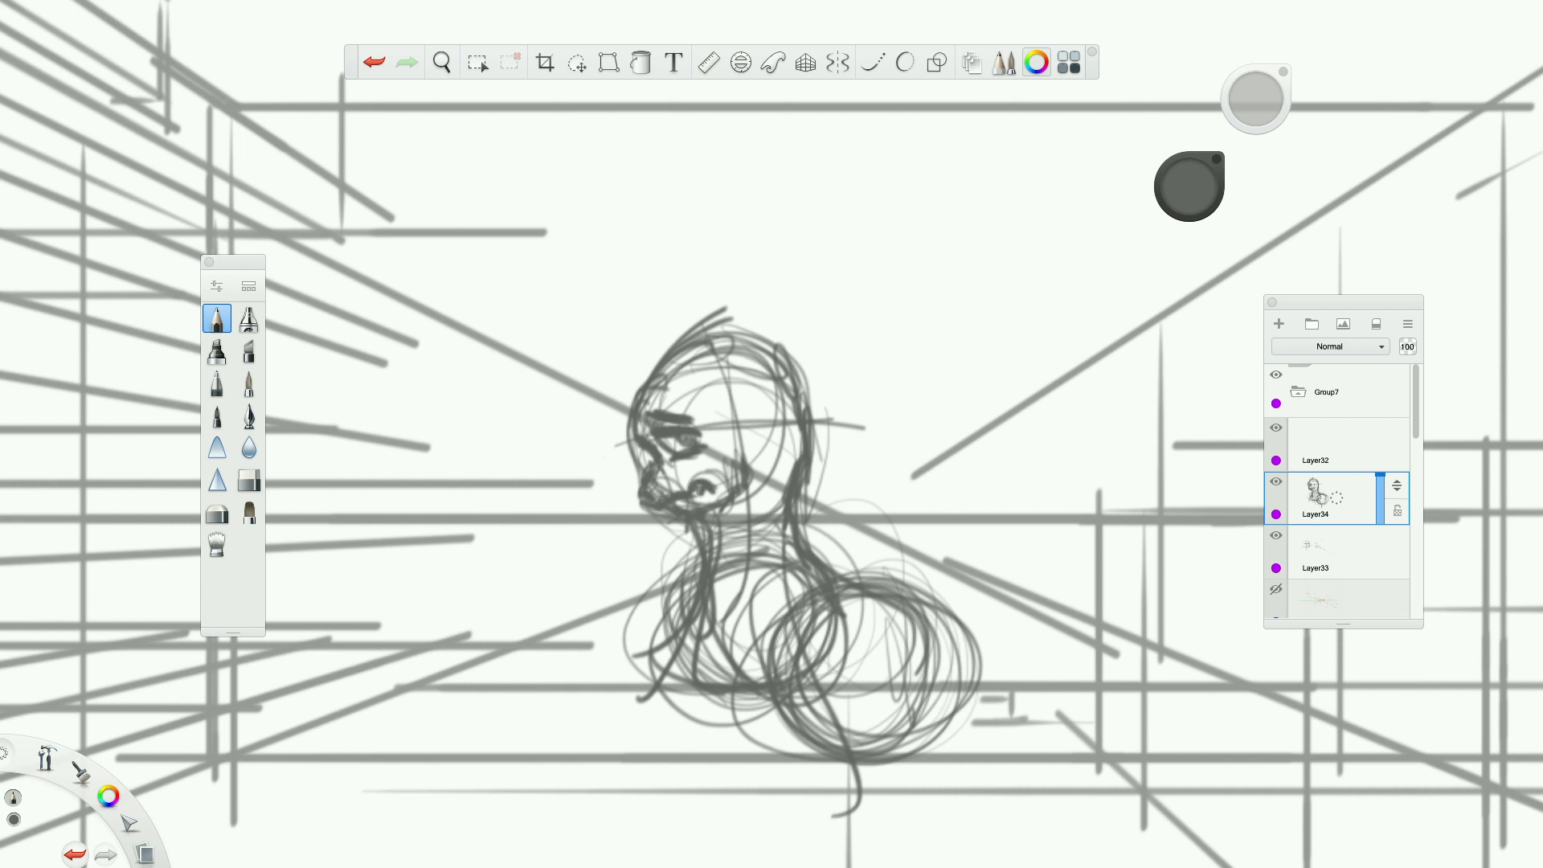
Sketch the pony's forelock over the forehead and a pointed, spiky mane down the back of the neck.
mouse_move(728, 353)
left_mouse_down()
mouse_move(765, 382)
mouse_move(746, 358)
mouse_move(747, 393)
mouse_move(733, 365)
mouse_move(709, 386)
mouse_move(719, 440)
mouse_move(768, 387)
mouse_move(739, 444)
left_mouse_up()
left_click_drag(786, 375, 743, 444)
left_click_drag(760, 408, 718, 438)
mouse_move(667, 381)
left_mouse_down()
mouse_move(638, 404)
mouse_move(649, 437)
left_mouse_up()
left_click_drag(662, 347, 648, 435)
mouse_move(613, 376)
left_mouse_down()
mouse_move(694, 377)
mouse_move(720, 407)
left_mouse_up()
mouse_move(753, 344)
left_mouse_down()
mouse_move(794, 397)
mouse_move(777, 476)
left_mouse_up()
left_click_drag(804, 488, 852, 485)
left_click_drag(815, 373, 876, 472)
mouse_move(876, 473)
left_mouse_down()
mouse_move(811, 479)
mouse_move(795, 511)
left_mouse_up()
mouse_move(731, 434)
left_mouse_down()
mouse_move(739, 483)
mouse_move(776, 500)
left_mouse_up()
mouse_move(813, 491)
left_mouse_down()
mouse_move(864, 561)
mouse_move(810, 547)
left_mouse_up()
left_click_drag(765, 465, 793, 544)
left_click_drag(770, 399, 758, 513)
left_click_drag(780, 410, 791, 478)
Draw the pony's ear and the hair strands around it on the side of the head.
left_click_drag(742, 344, 765, 386)
mouse_move(738, 352)
left_mouse_down()
mouse_move(715, 402)
mouse_move(728, 442)
left_mouse_up()
mouse_move(761, 363)
left_mouse_down()
mouse_move(763, 398)
mouse_move(734, 419)
left_mouse_up()
mouse_move(758, 402)
left_mouse_down()
mouse_move(739, 429)
mouse_move(699, 433)
left_mouse_up()
mouse_move(719, 416)
left_mouse_down()
mouse_move(707, 446)
mouse_move(744, 440)
left_mouse_up()
left_click_drag(776, 381, 757, 418)
left_click_drag(738, 428, 720, 455)
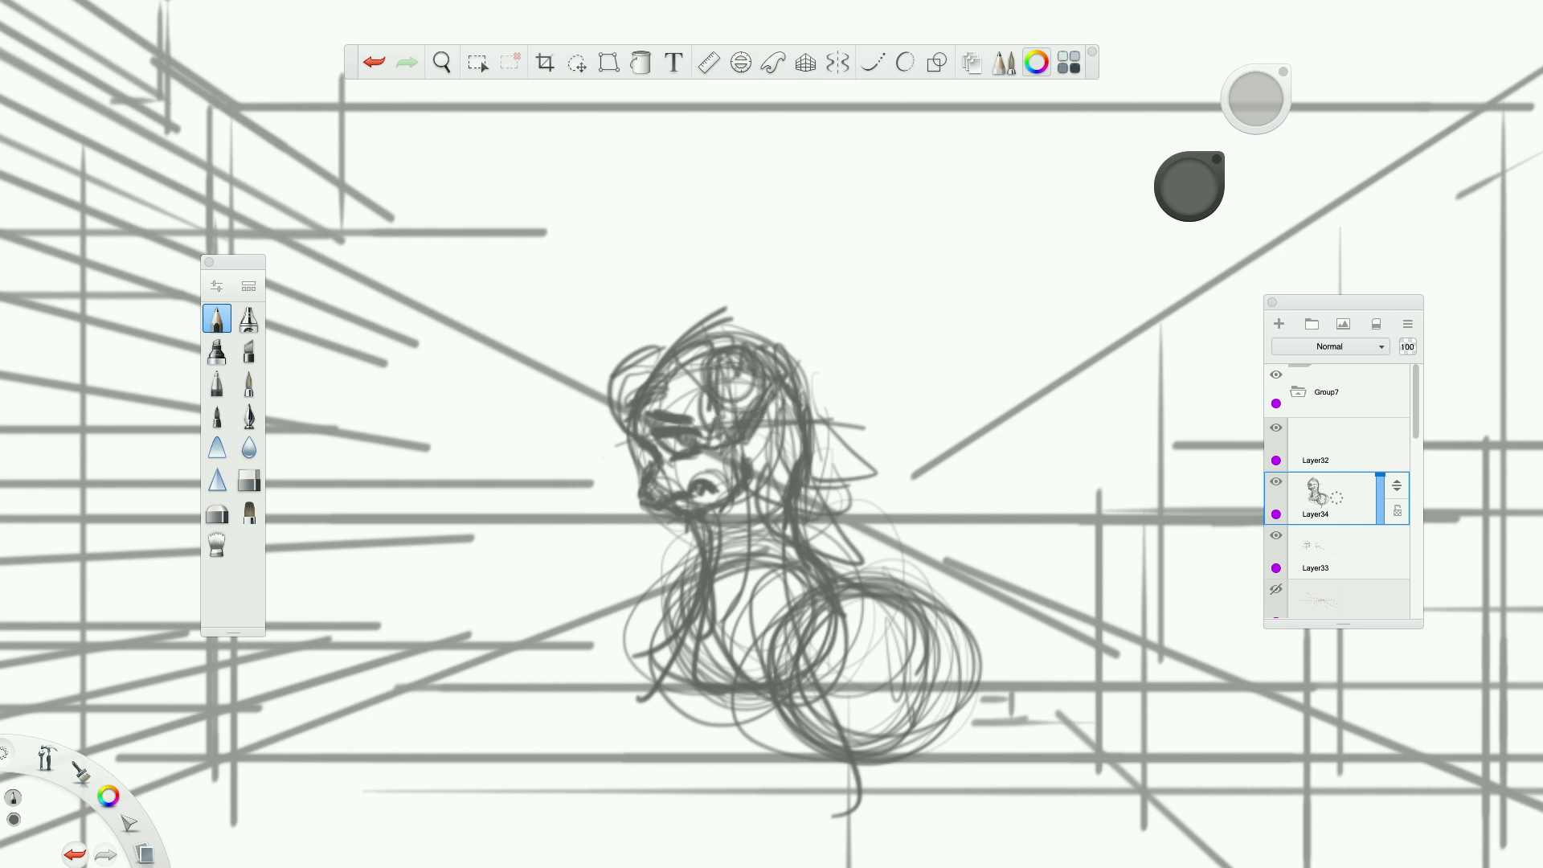
left_click_drag(713, 377, 749, 351)
mouse_move(758, 350)
left_mouse_down()
mouse_move(775, 376)
mouse_move(750, 402)
left_mouse_up()
Add loose curved hair strokes across the top of the pony's head.
left_click_drag(692, 344, 759, 324)
mouse_move(685, 349)
left_mouse_down()
mouse_move(660, 373)
mouse_move(660, 410)
mouse_move(668, 333)
left_mouse_up()
left_click_drag(619, 401, 713, 333)
left_click_drag(645, 337, 796, 347)
left_click_drag(694, 309, 770, 349)
Reinforce the pony's neck and the overlapping circles of its hindquarters with additional strokes.
mouse_move(807, 526)
left_mouse_down()
mouse_move(881, 587)
mouse_move(792, 590)
left_mouse_up()
left_click_drag(818, 632, 857, 602)
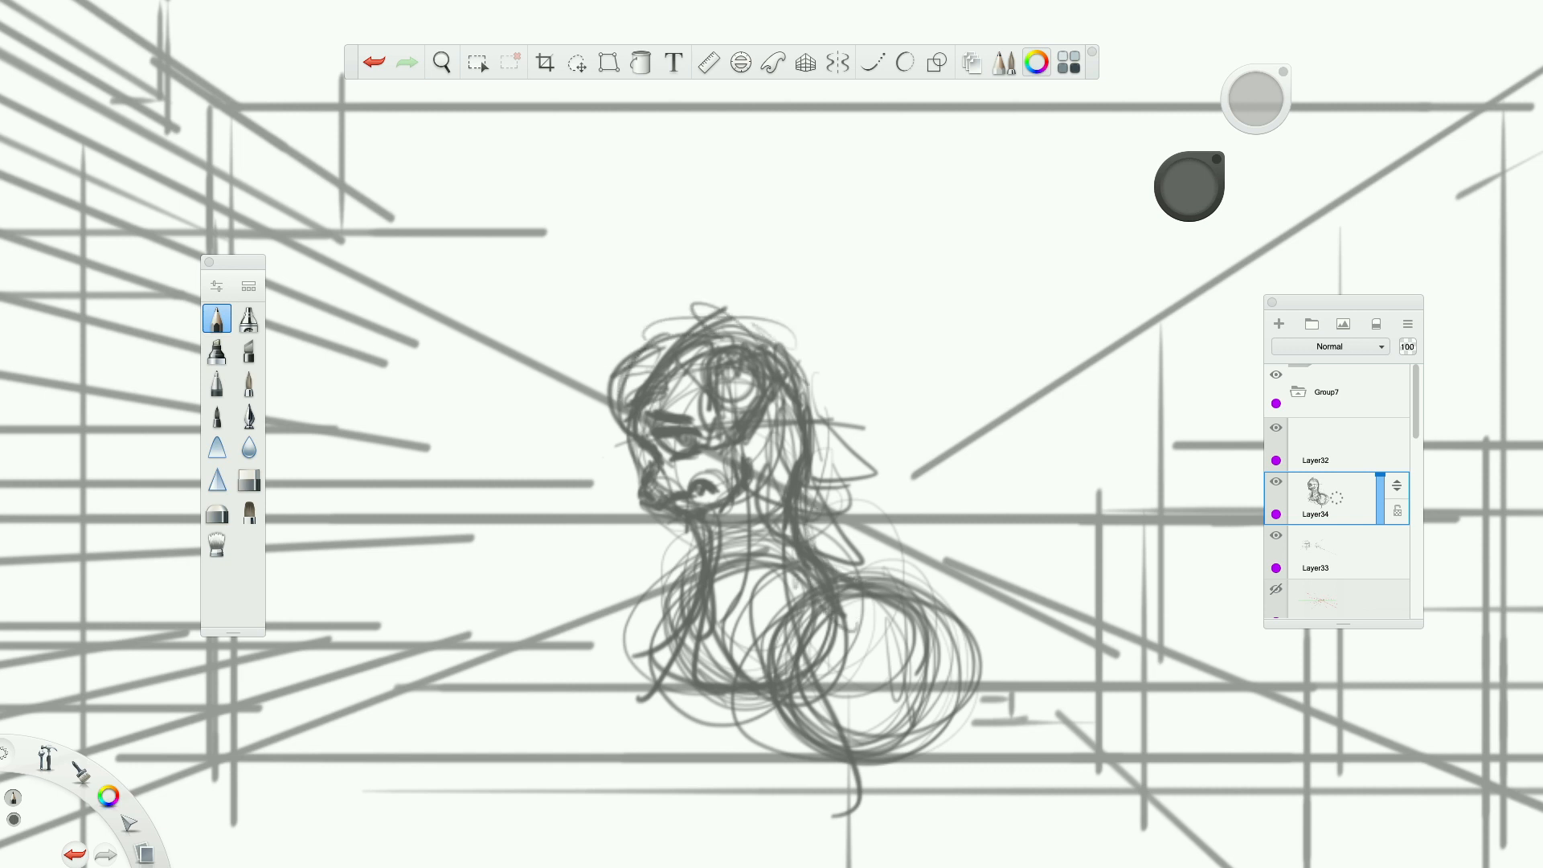
left_click_drag(744, 492, 728, 524)
scroll(727, 523, "down", 5)
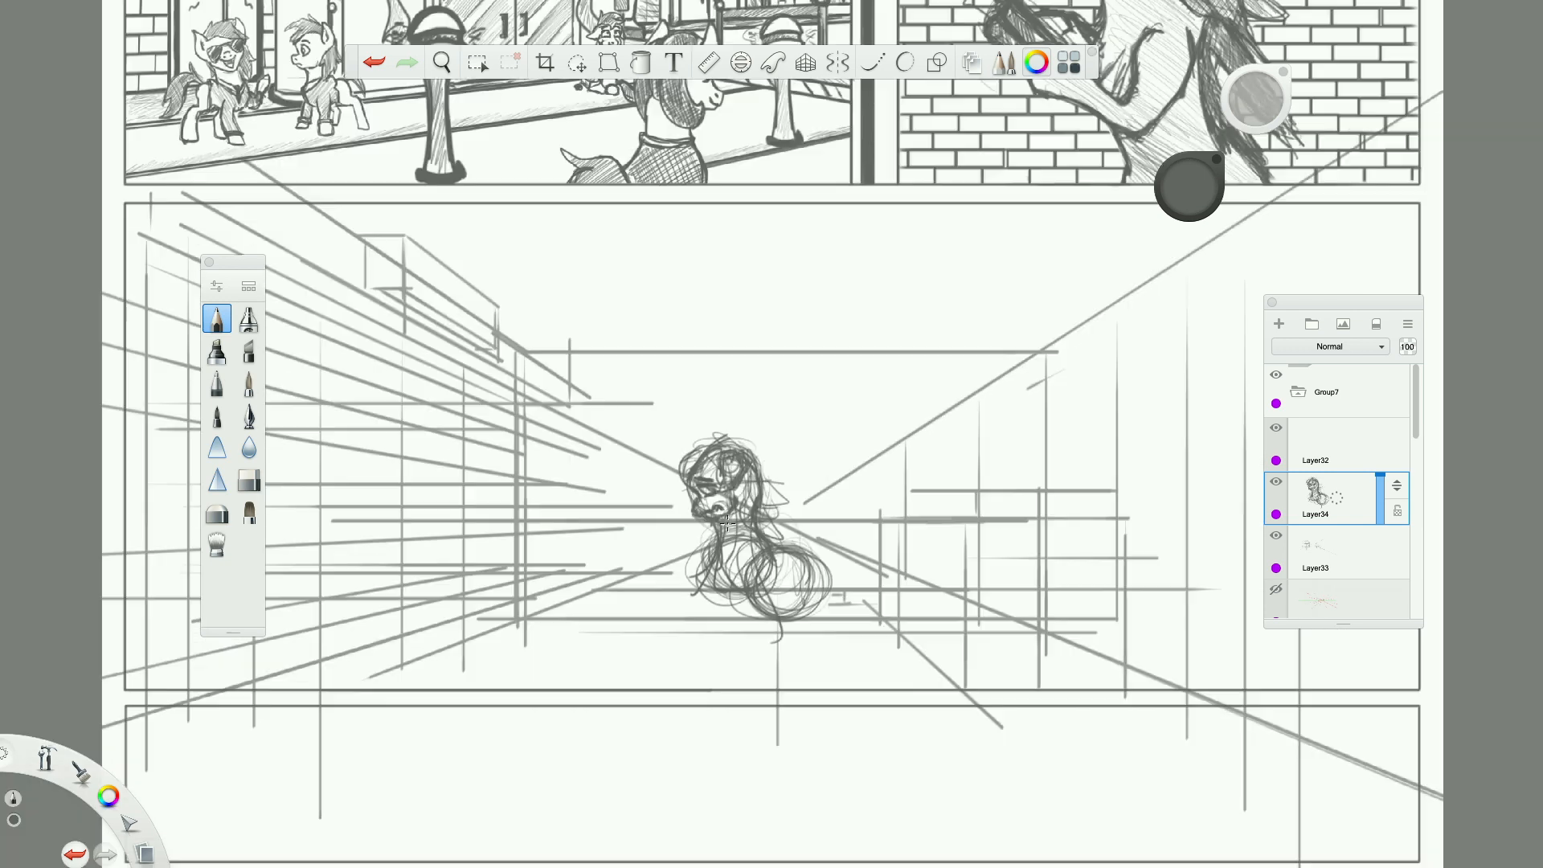
scroll(727, 524, "up", 3)
scroll(759, 560, "down", 4)
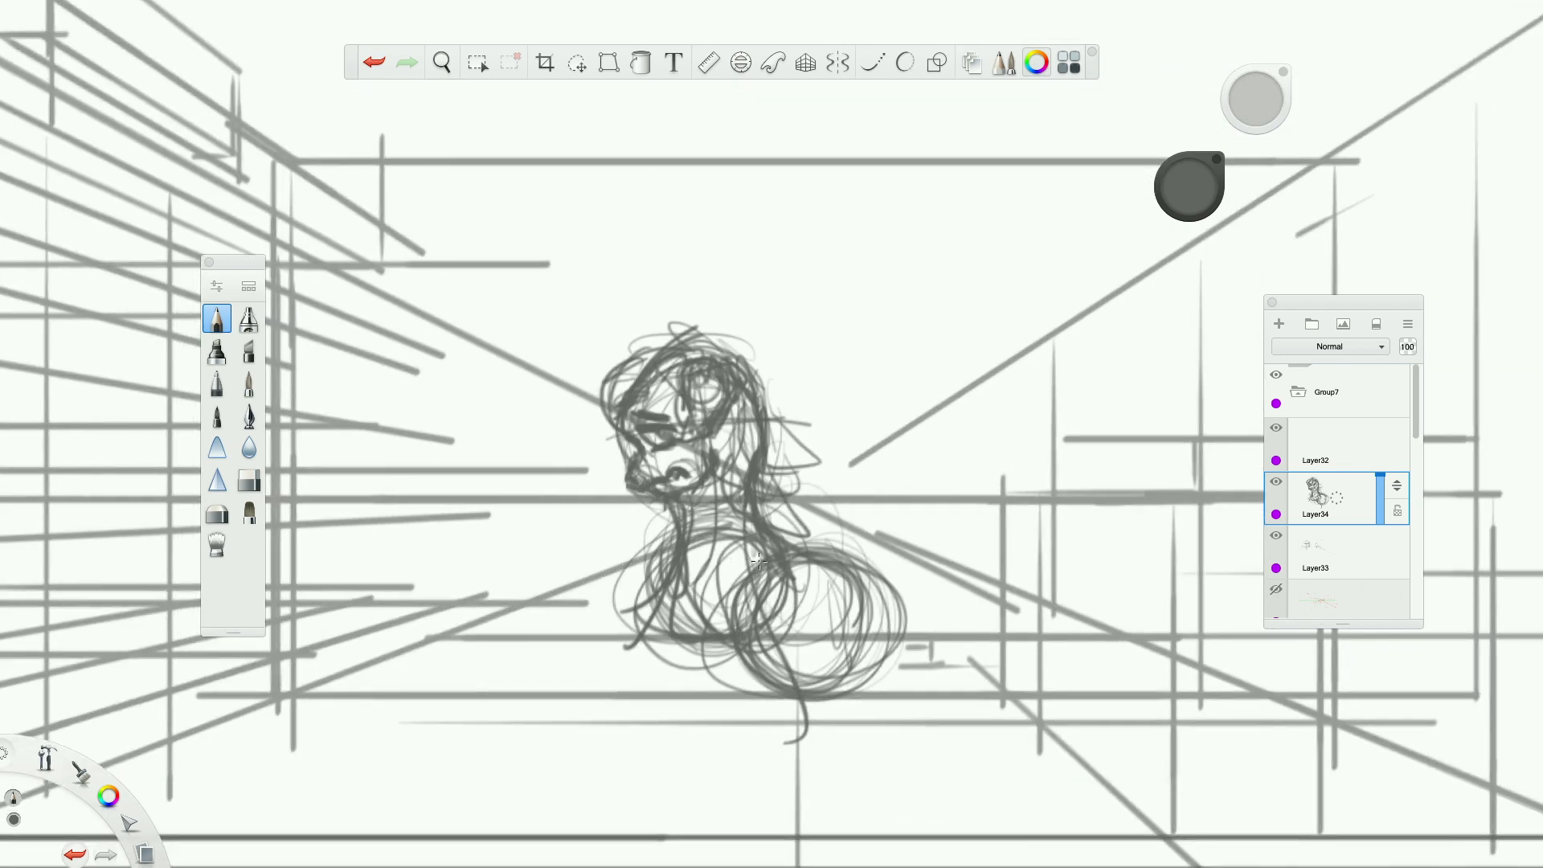
scroll(772, 579, "up", 3)
scroll(781, 595, "up", 2)
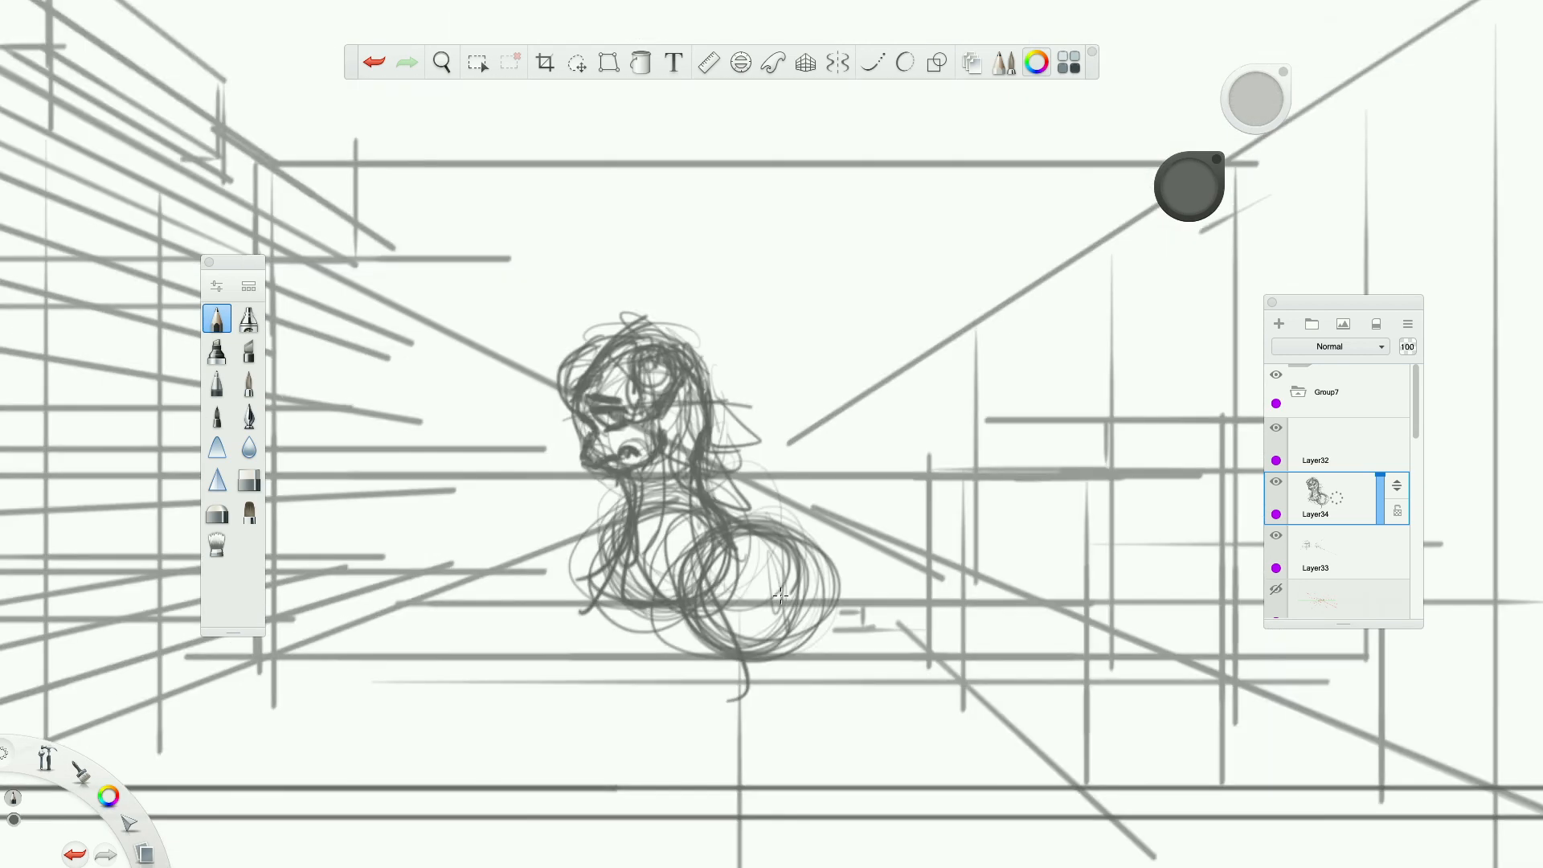
left_click_drag(795, 562, 681, 564)
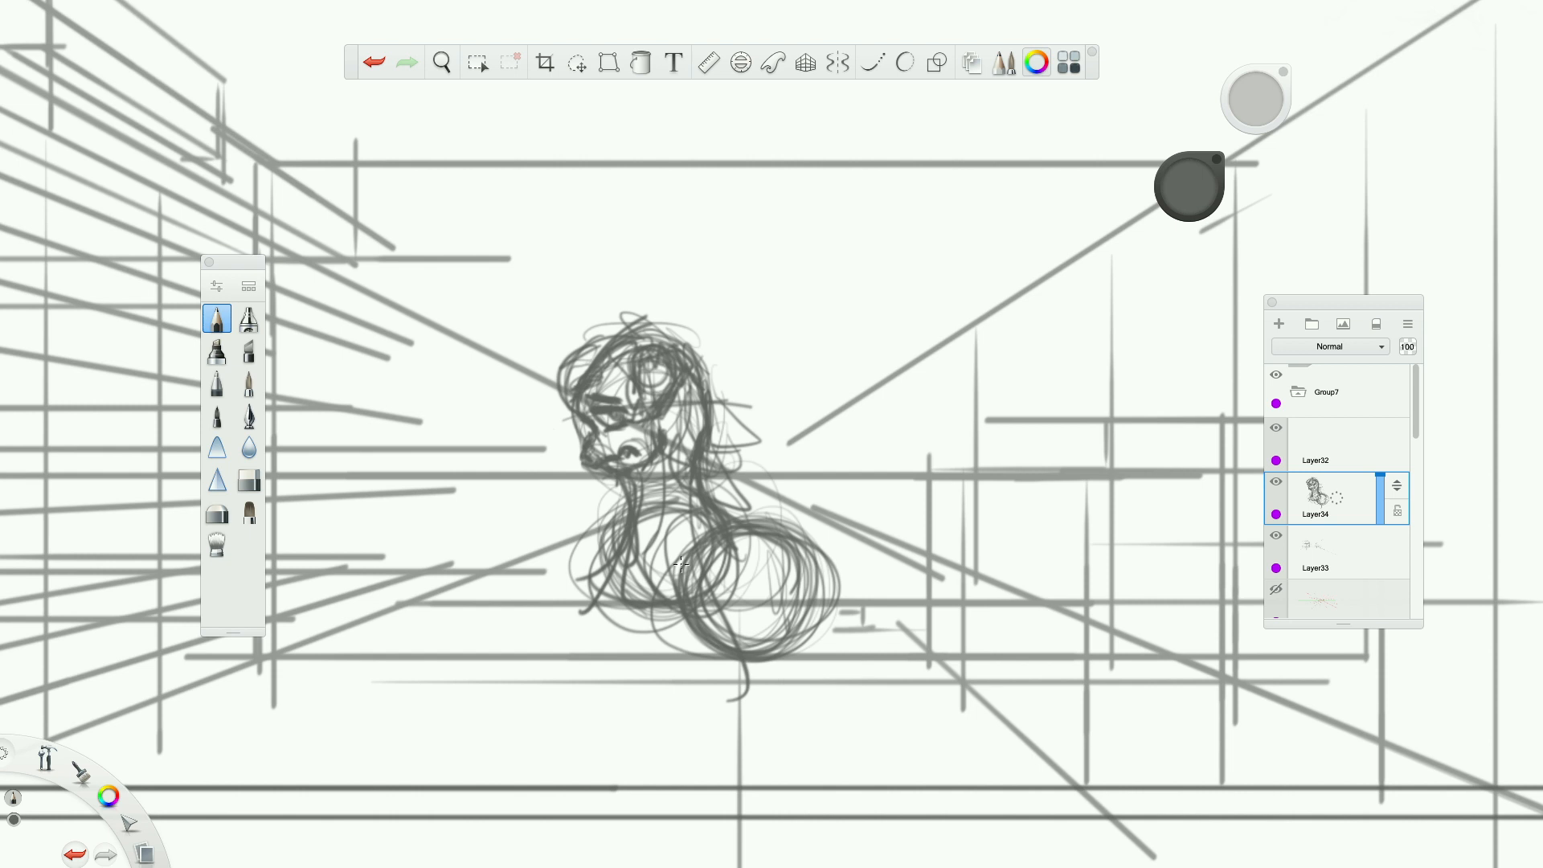
mouse_move(681, 564)
left_mouse_down()
mouse_move(764, 617)
mouse_move(747, 644)
mouse_move(768, 594)
mouse_move(681, 590)
left_mouse_up()
mouse_move(781, 530)
left_mouse_down()
mouse_move(831, 569)
mouse_move(773, 631)
mouse_move(770, 575)
mouse_move(765, 591)
left_mouse_up()
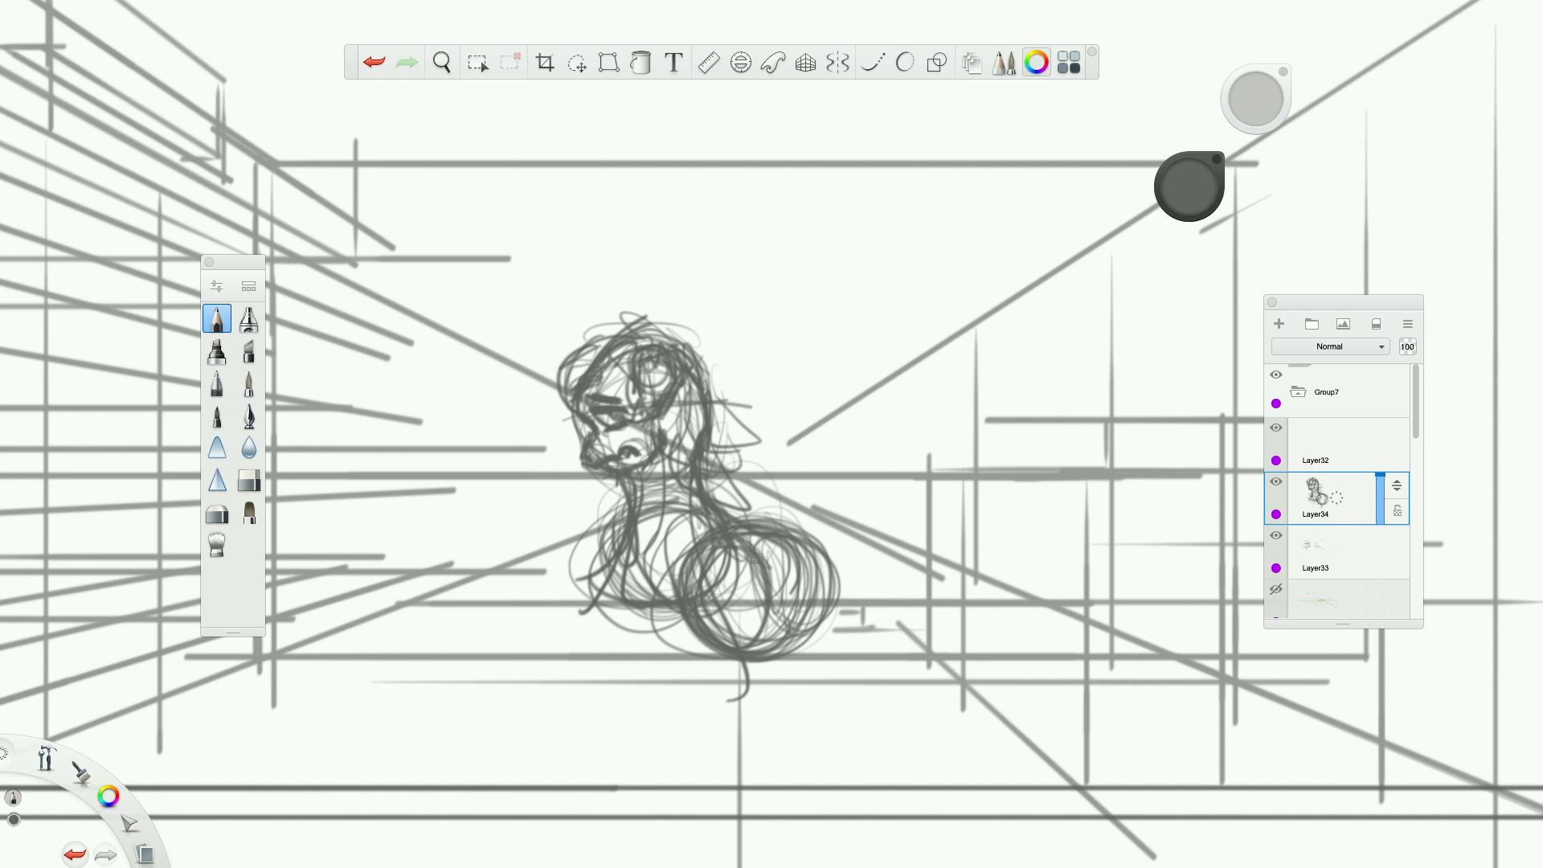
Add curved contour strokes over the top of the pony's hindquarters.
mouse_move(737, 537)
left_mouse_down()
mouse_move(768, 558)
mouse_move(776, 611)
left_mouse_up()
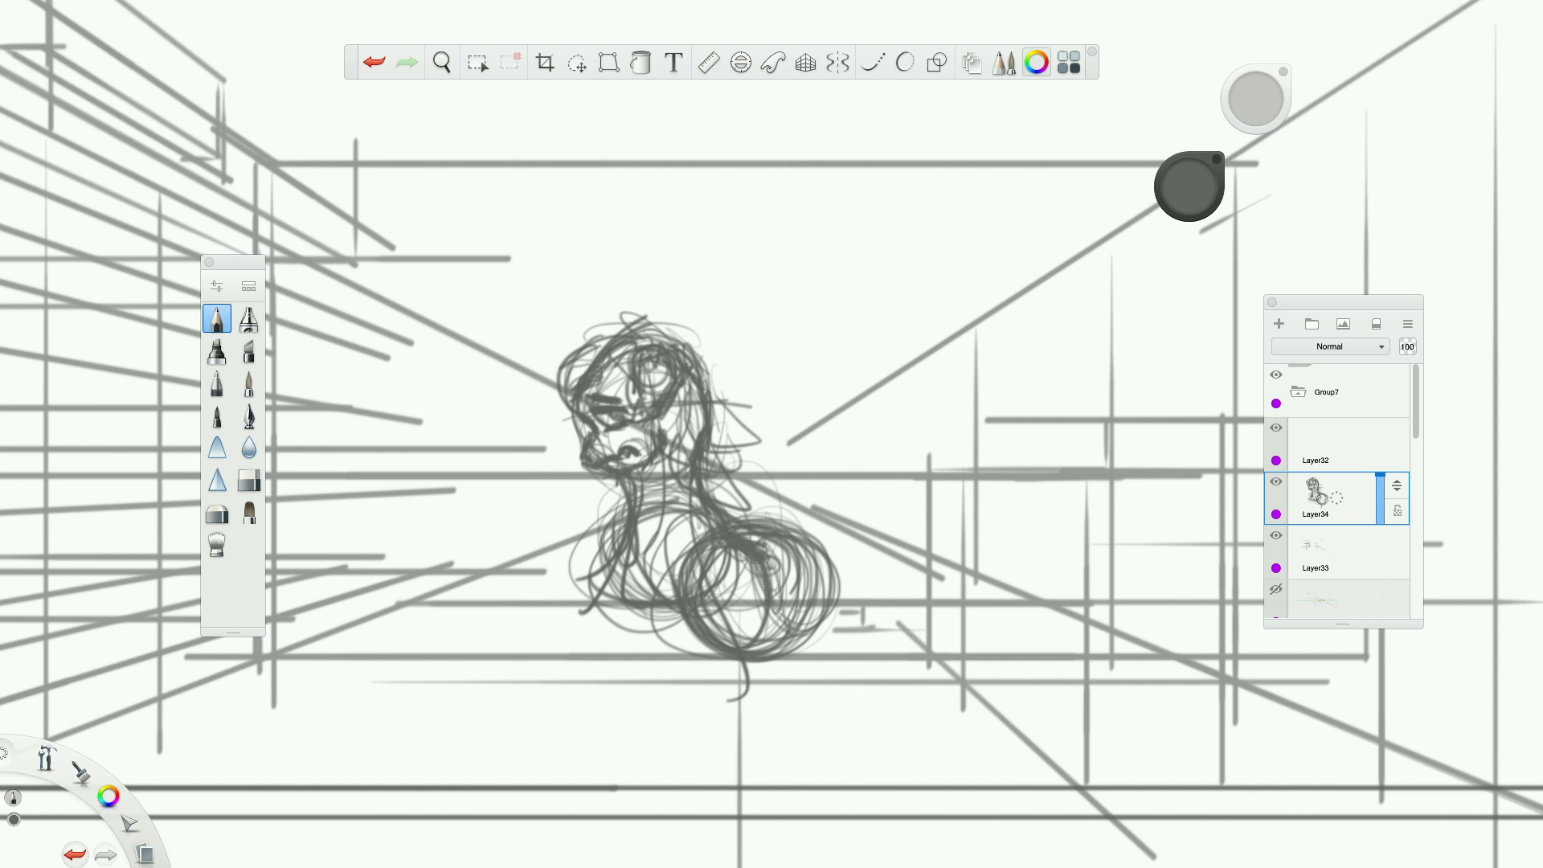
mouse_move(765, 537)
left_mouse_down()
mouse_move(823, 563)
mouse_move(833, 593)
left_mouse_up()
Examine the pony sketch's placement within the corridor panel and against the surrounding comic panels.
scroll(816, 577, "down", 3)
scroll(759, 624, "up", 4)
scroll(759, 624, "down", 5)
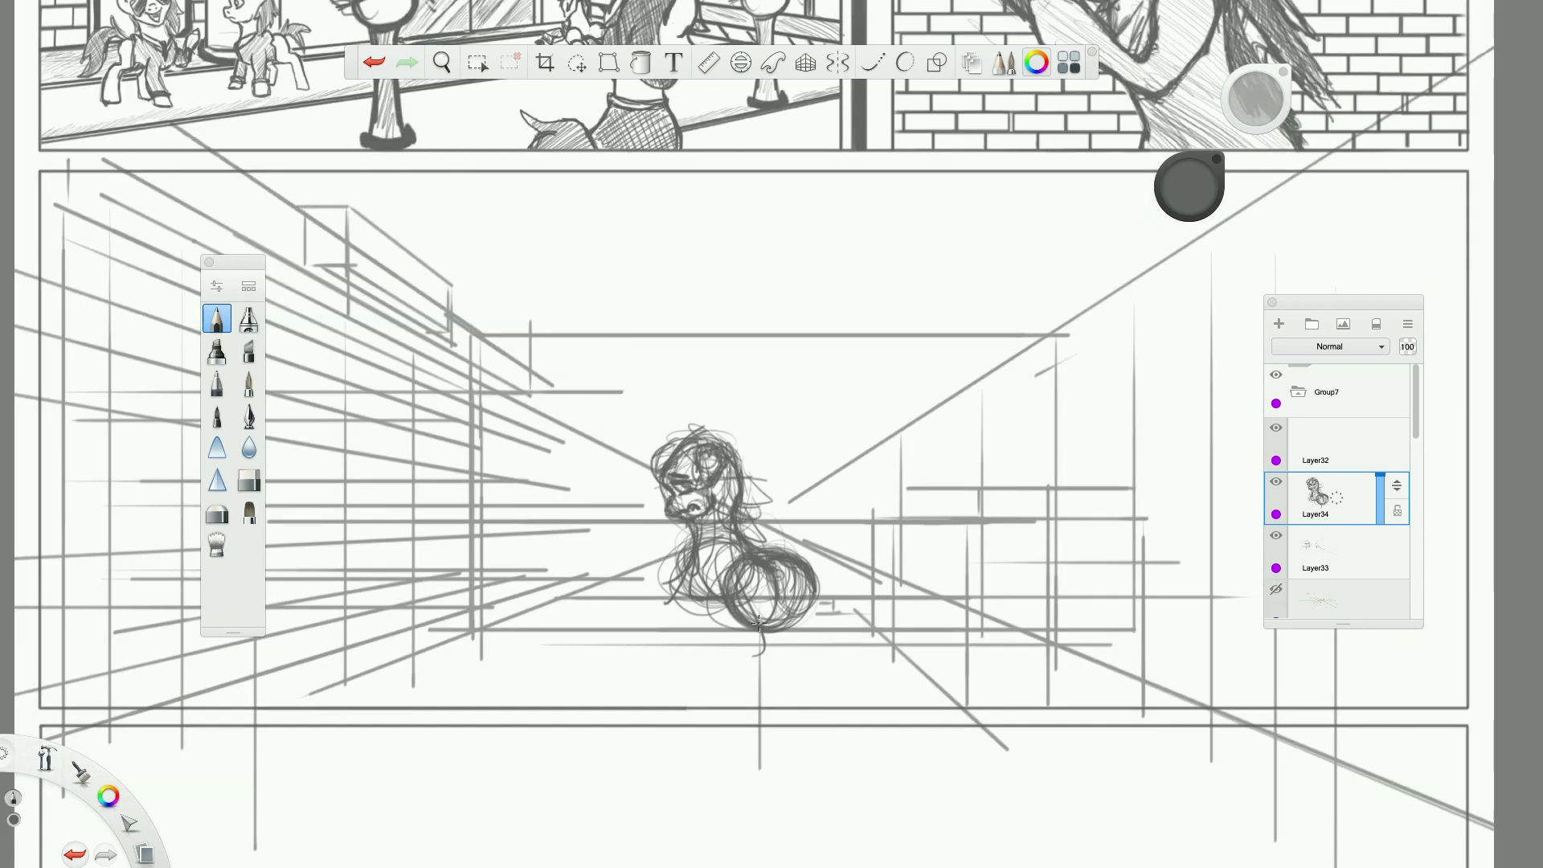
scroll(759, 624, "up", 2)
scroll(759, 624, "up", 1)
scroll(758, 624, "down", 3)
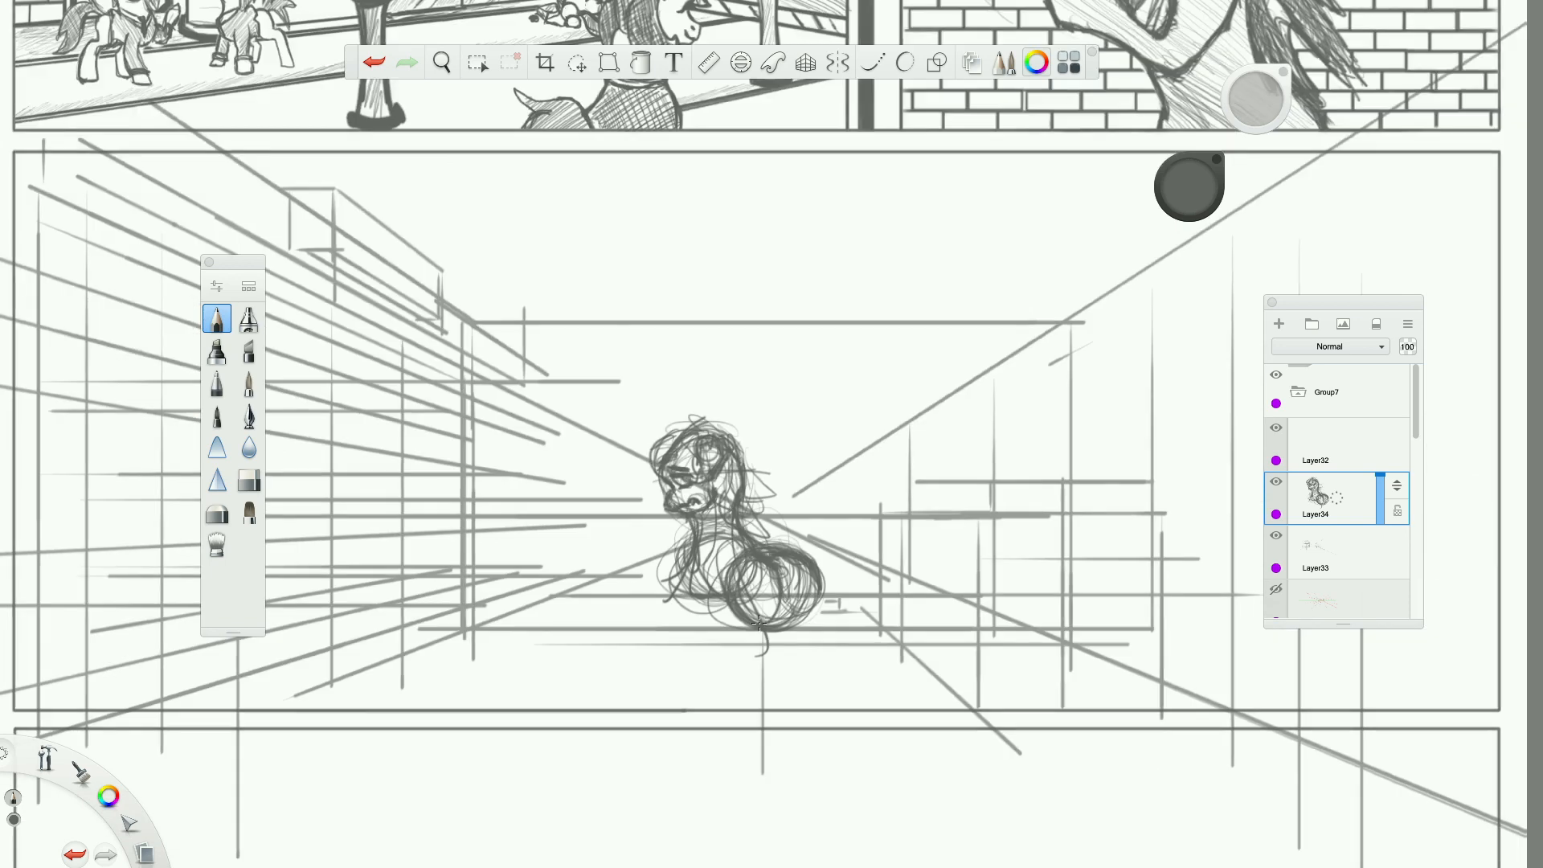
scroll(758, 623, "up", 2)
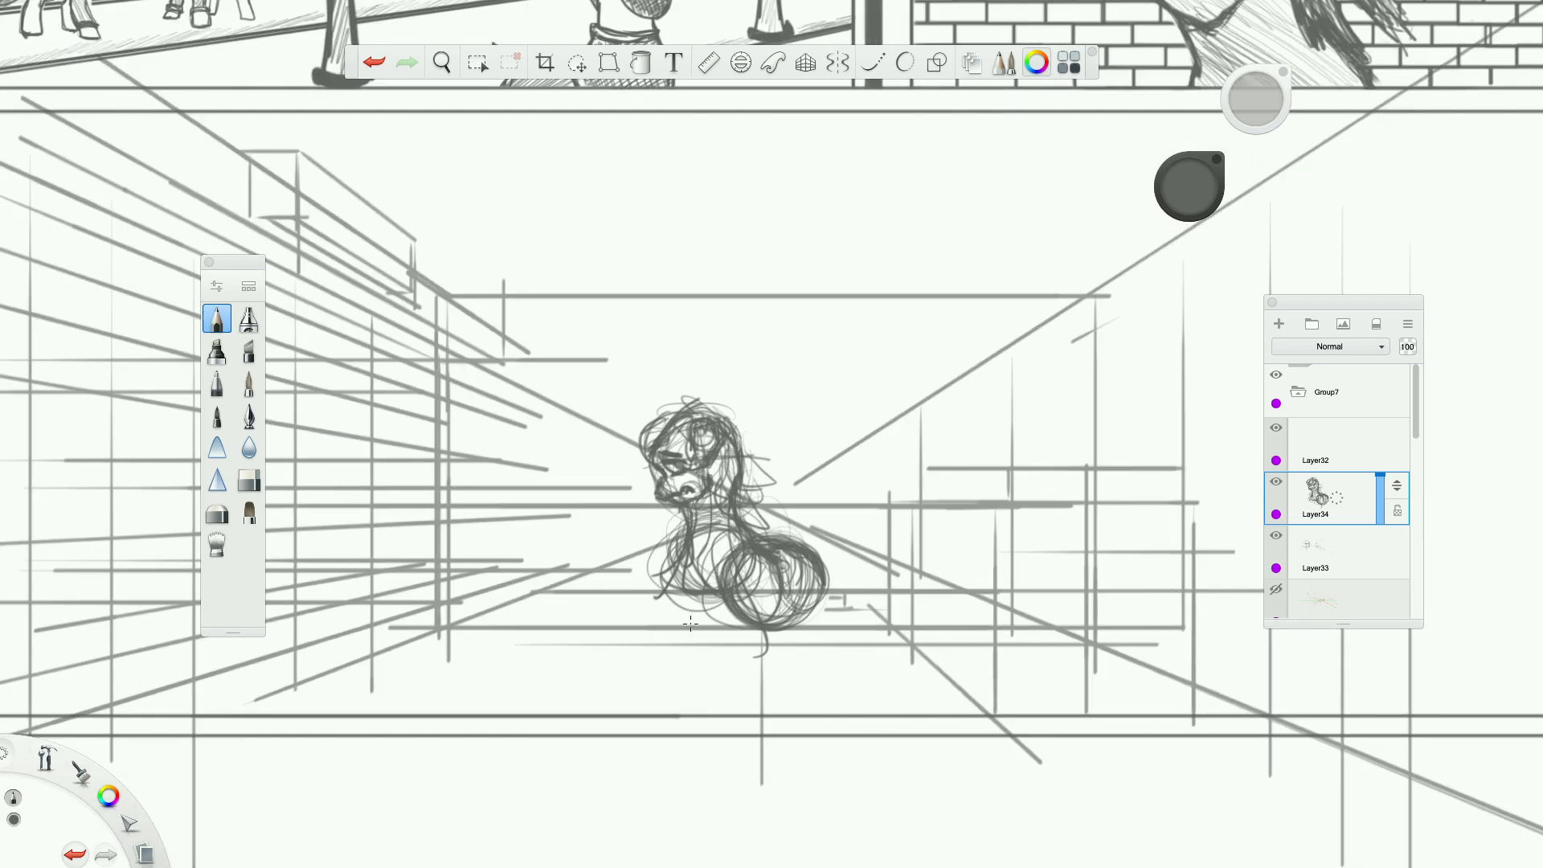
scroll(689, 624, "down", 3)
scroll(560, 615, "up", 4)
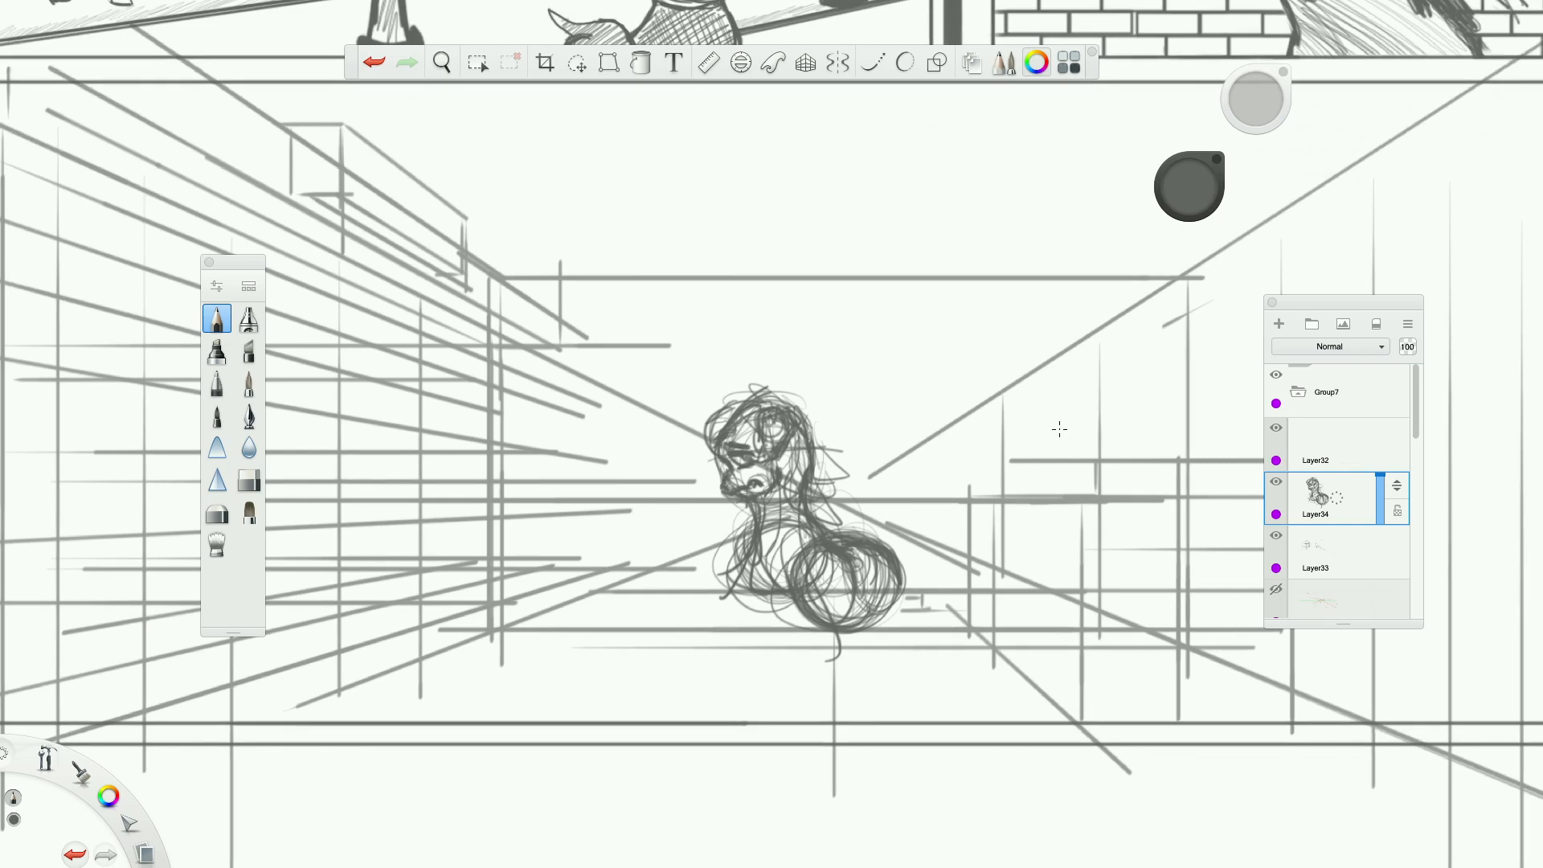
scroll(1059, 429, "right", 1)
scroll(1000, 368, "down", 3)
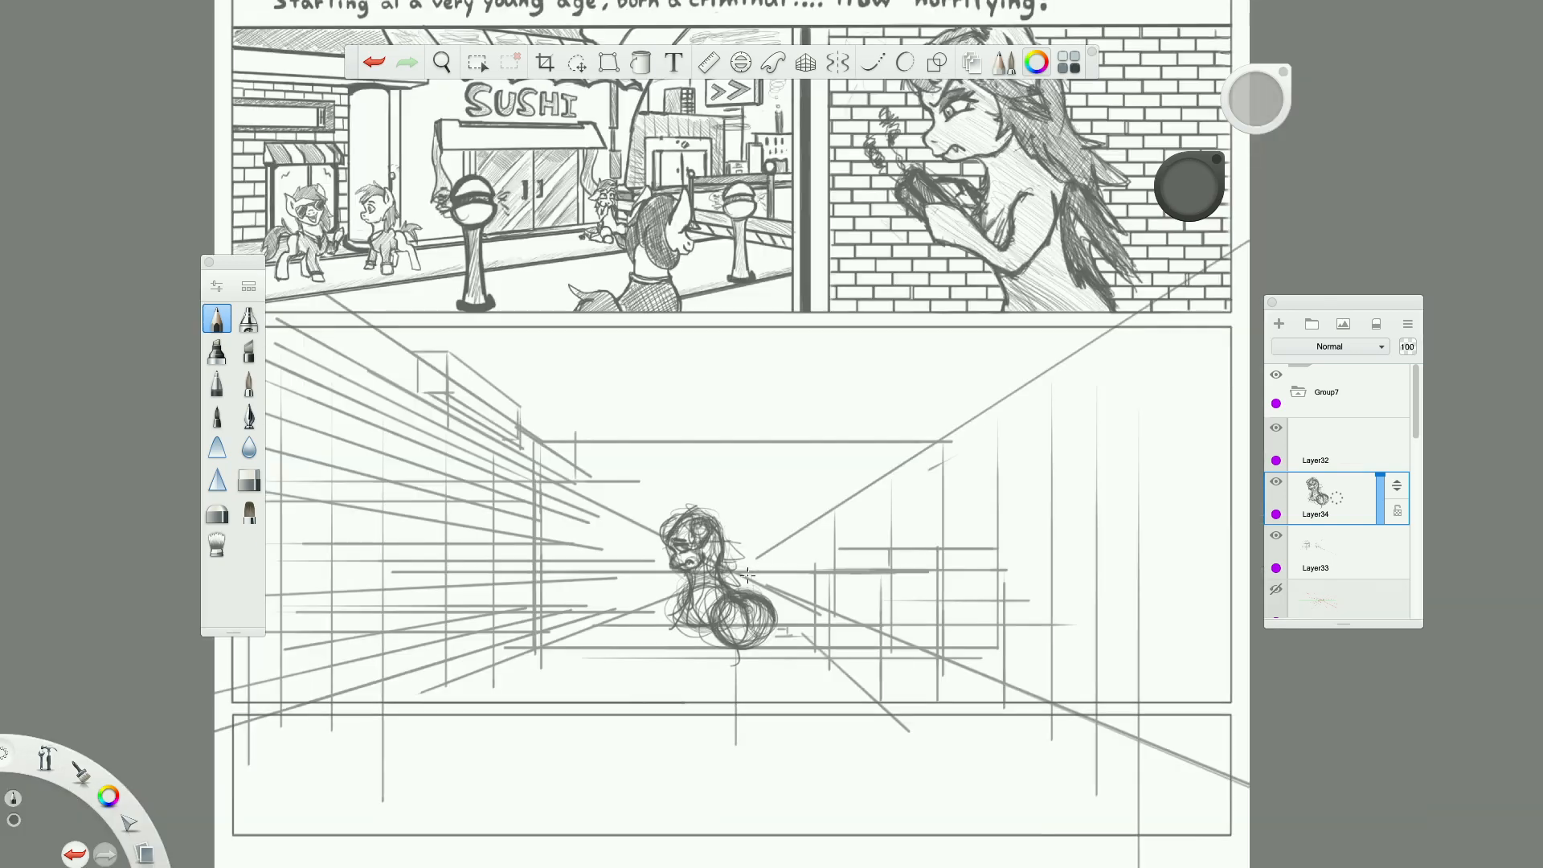
Block in the direction of both hind legs with light curved guide strokes below the hindquarters.
scroll(728, 689, "up", 3)
mouse_move(824, 545)
left_mouse_down()
mouse_move(804, 594)
mouse_move(839, 579)
mouse_move(823, 562)
mouse_move(815, 591)
mouse_move(852, 598)
mouse_move(905, 771)
left_mouse_up()
mouse_move(839, 606)
left_mouse_down()
mouse_move(821, 651)
mouse_move(859, 614)
left_mouse_up()
mouse_move(748, 534)
left_mouse_down()
mouse_move(735, 582)
mouse_move(752, 575)
mouse_move(755, 689)
left_mouse_up()
left_click_drag(746, 629, 772, 736)
Build up the pony's nearer hind leg with a rounded thigh joint, a straight lower leg and an oval hoof.
mouse_move(775, 543)
left_mouse_down()
mouse_move(767, 598)
mouse_move(723, 578)
left_mouse_up()
mouse_move(723, 578)
left_mouse_down()
mouse_move(759, 611)
mouse_move(792, 704)
left_mouse_up()
left_click_drag(748, 675, 779, 691)
left_click_drag(729, 605, 735, 688)
left_click_drag(731, 675, 781, 692)
left_click_drag(767, 673, 789, 630)
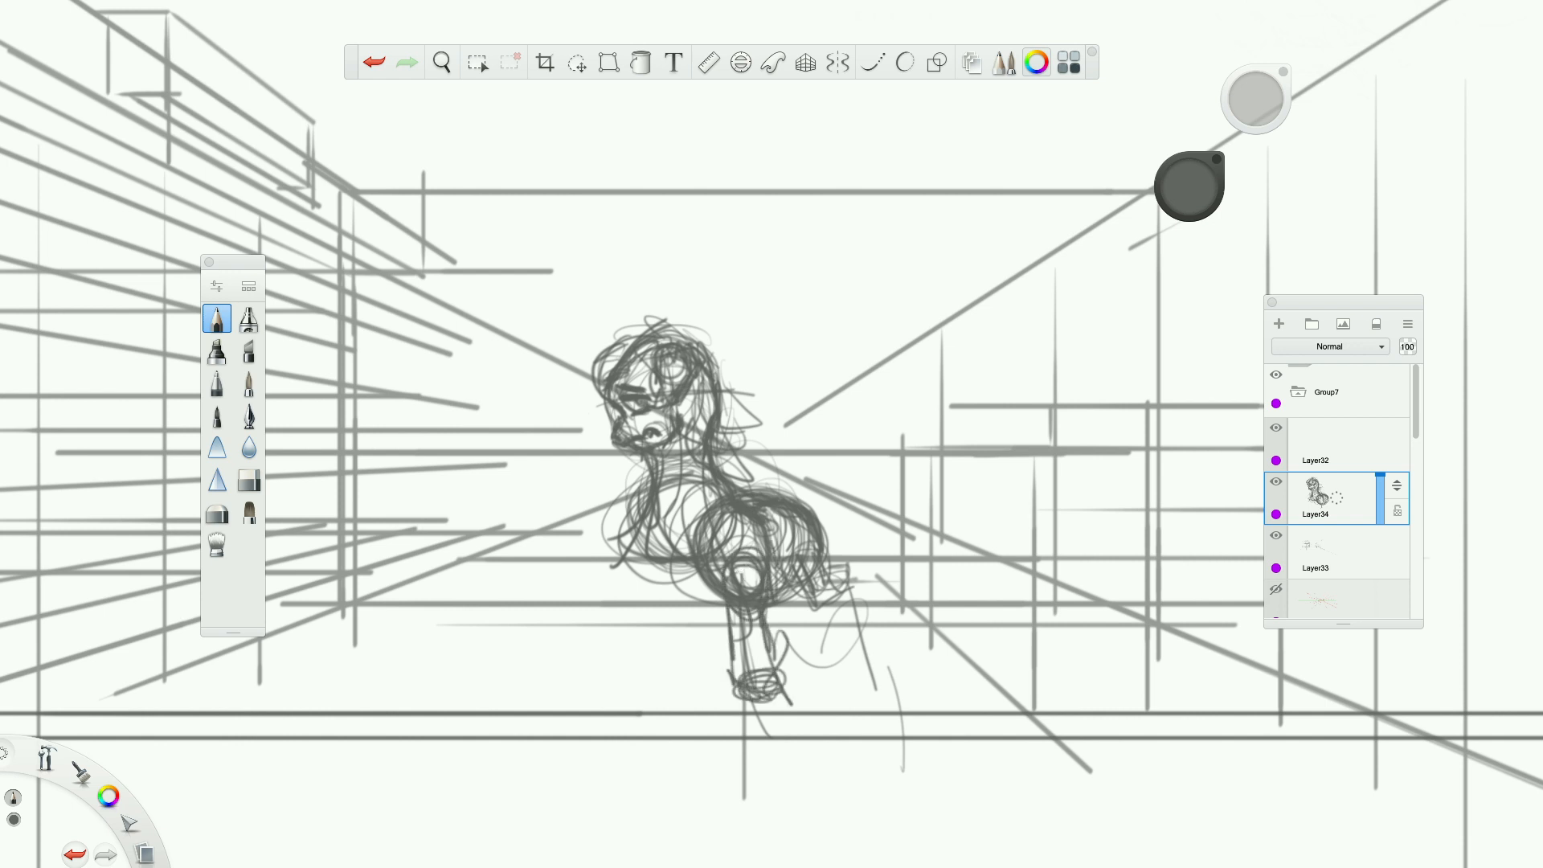
Sketch the pony's outer hind leg extending back from the rump and ending in an oval hoof.
mouse_move(791, 572)
left_mouse_down()
mouse_move(808, 611)
mouse_move(853, 604)
mouse_move(874, 693)
mouse_move(872, 634)
mouse_move(895, 708)
mouse_move(856, 564)
mouse_move(884, 669)
left_mouse_up()
mouse_move(884, 668)
left_mouse_down()
mouse_move(892, 707)
mouse_move(838, 617)
left_mouse_up()
left_click_drag(840, 599, 786, 621)
left_click_drag(797, 618, 829, 612)
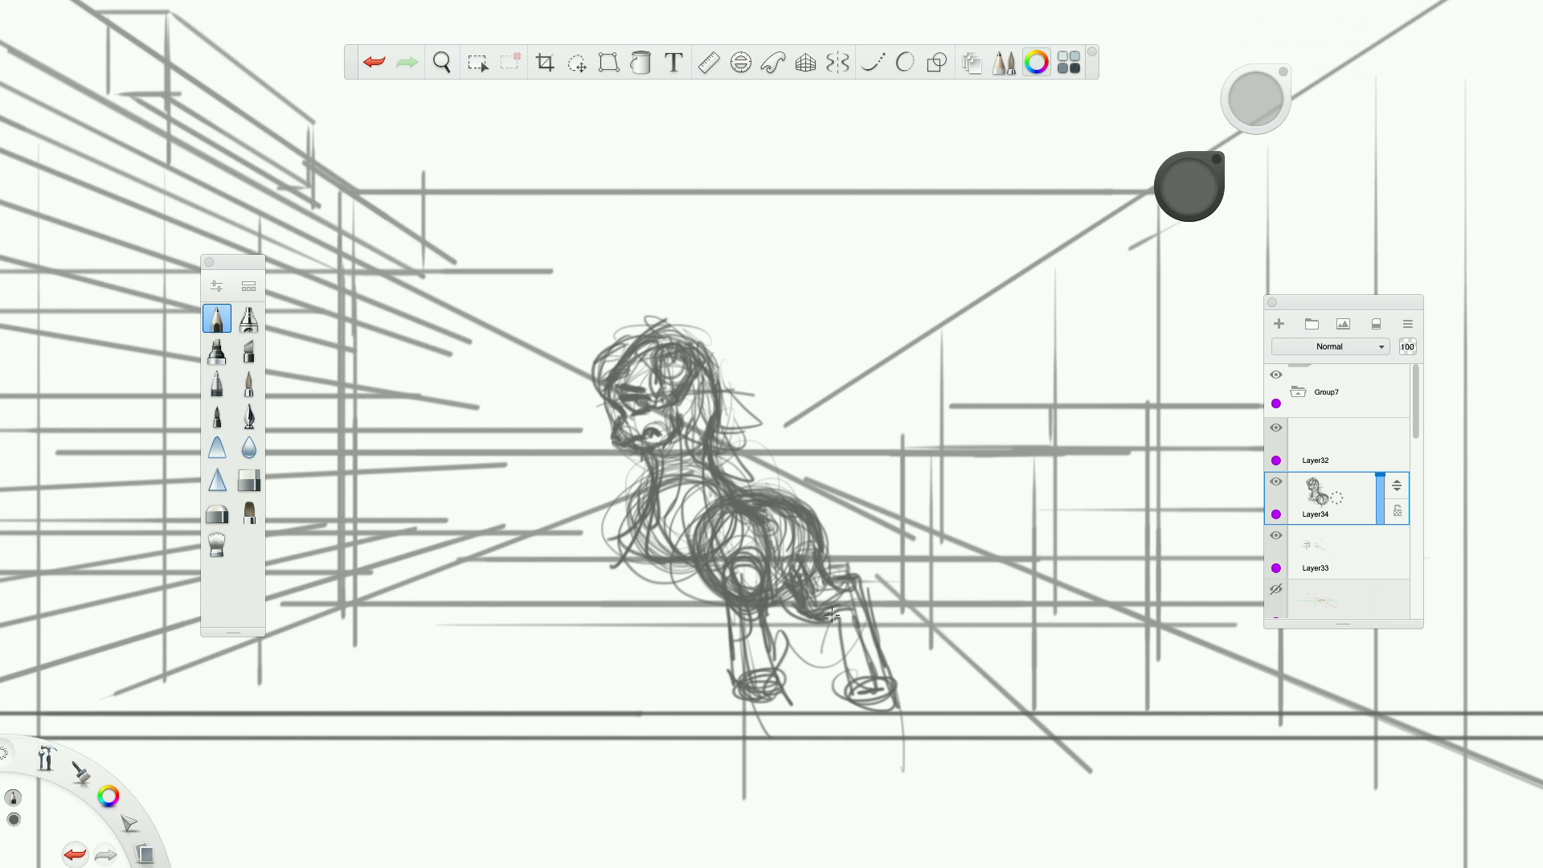
left_click_drag(839, 616, 854, 700)
Sketch the pony's front leg with a circular shoulder joint, a straight lower leg and an oval hoof.
left_click_drag(694, 508, 630, 591)
left_click_drag(617, 562, 663, 592)
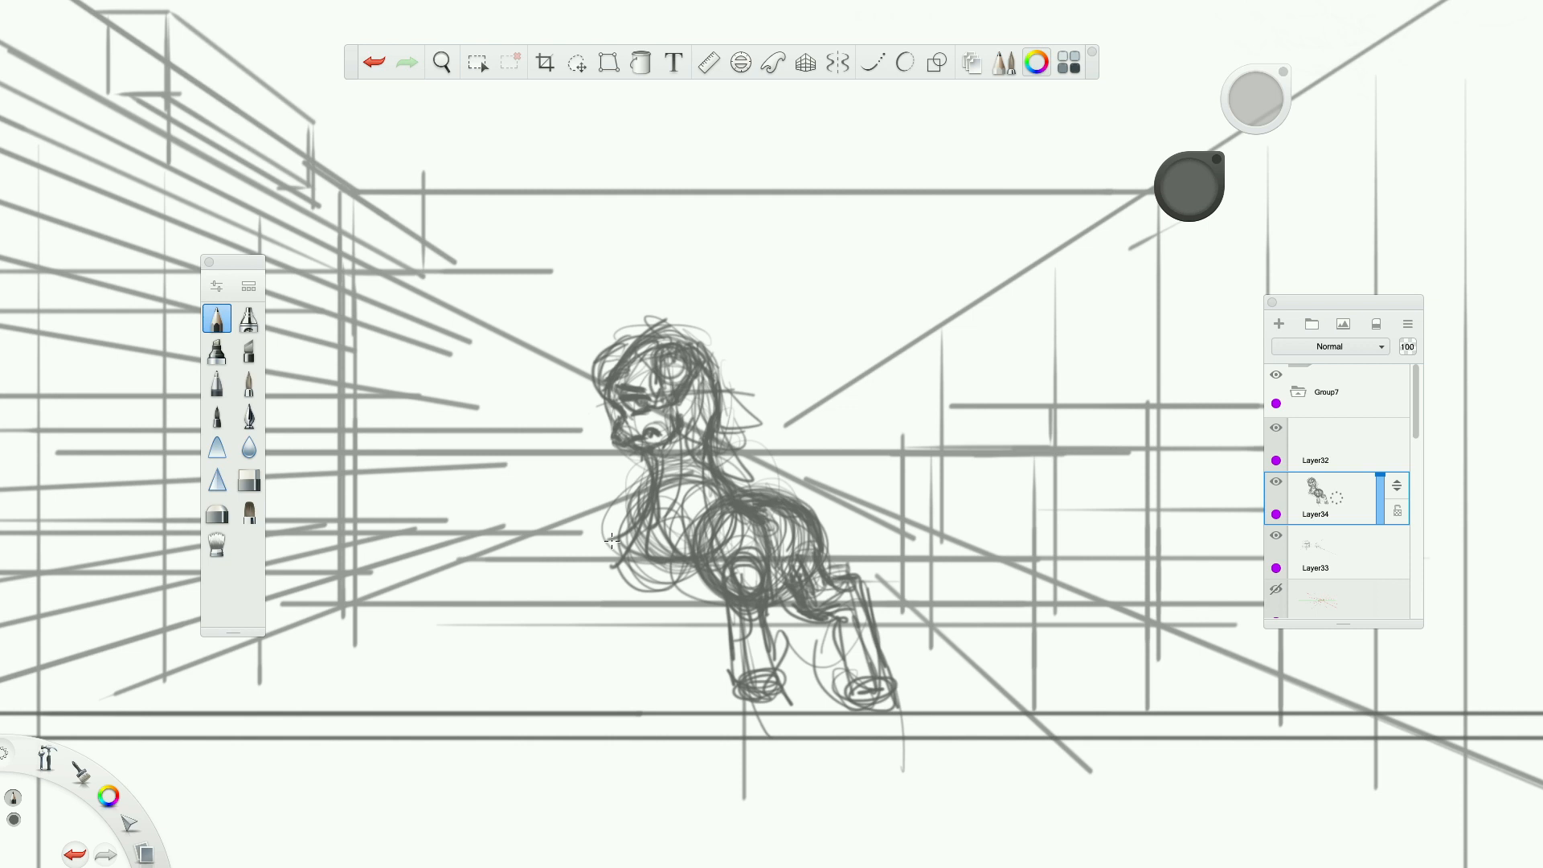
mouse_move(680, 511)
left_mouse_down()
mouse_move(632, 582)
mouse_move(635, 700)
mouse_move(639, 580)
mouse_move(685, 635)
mouse_move(634, 671)
mouse_move(601, 658)
left_mouse_up()
left_click_drag(651, 561, 653, 630)
mouse_move(631, 643)
left_mouse_down()
mouse_move(675, 630)
mouse_move(693, 667)
left_mouse_up()
left_click_drag(685, 564, 693, 623)
left_click_drag(675, 527, 681, 548)
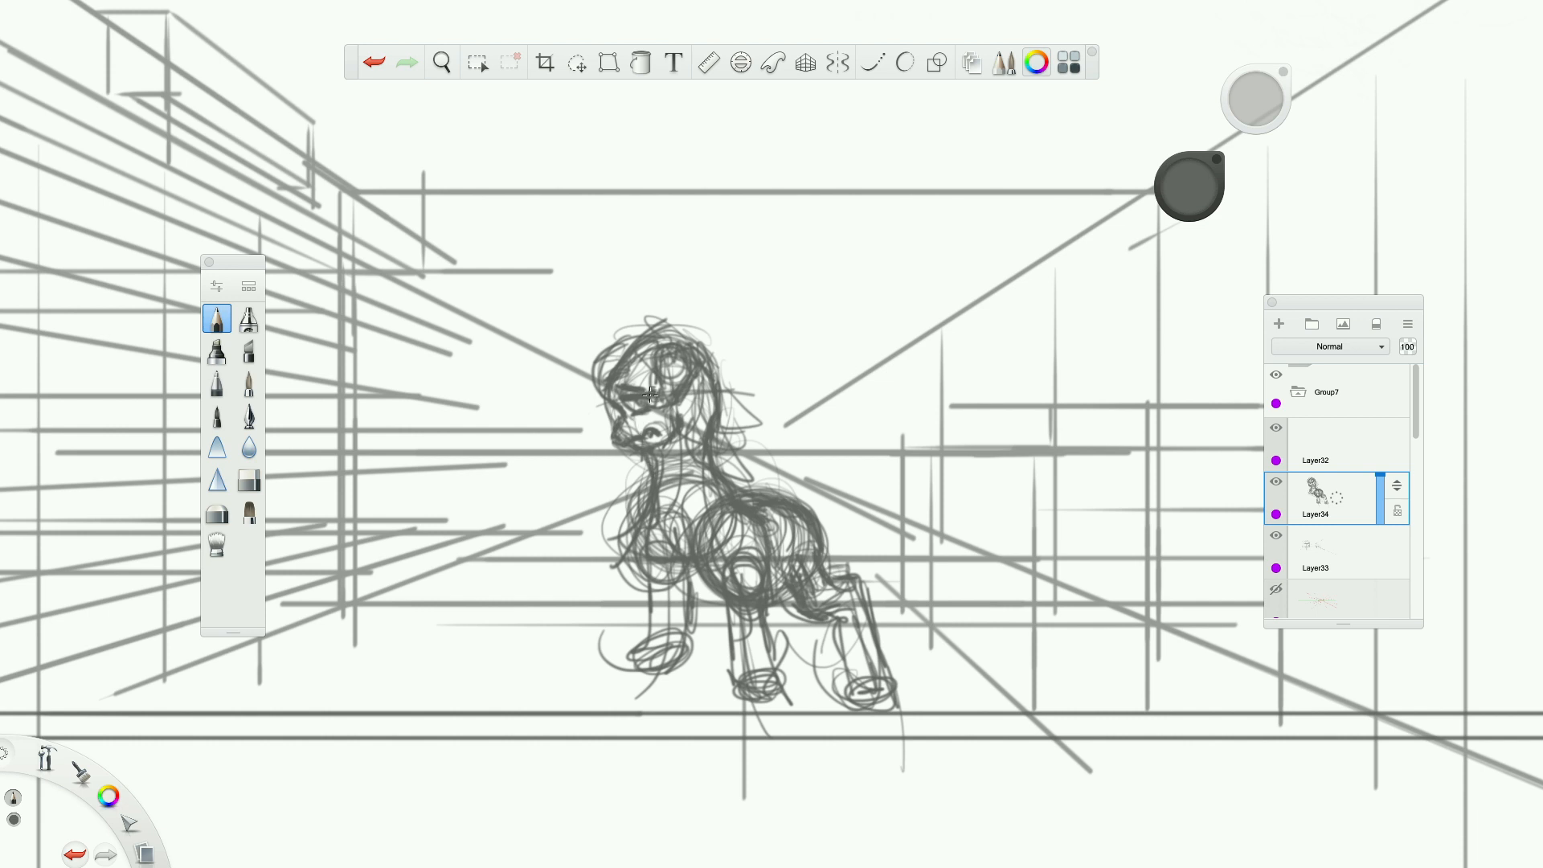
Draw hair strokes over the pony's head and a longer mane running down the back of its neck.
left_click_drag(607, 377, 653, 331)
mouse_move(665, 345)
left_mouse_down()
mouse_move(700, 334)
mouse_move(731, 387)
left_mouse_up()
left_click_drag(689, 302, 740, 461)
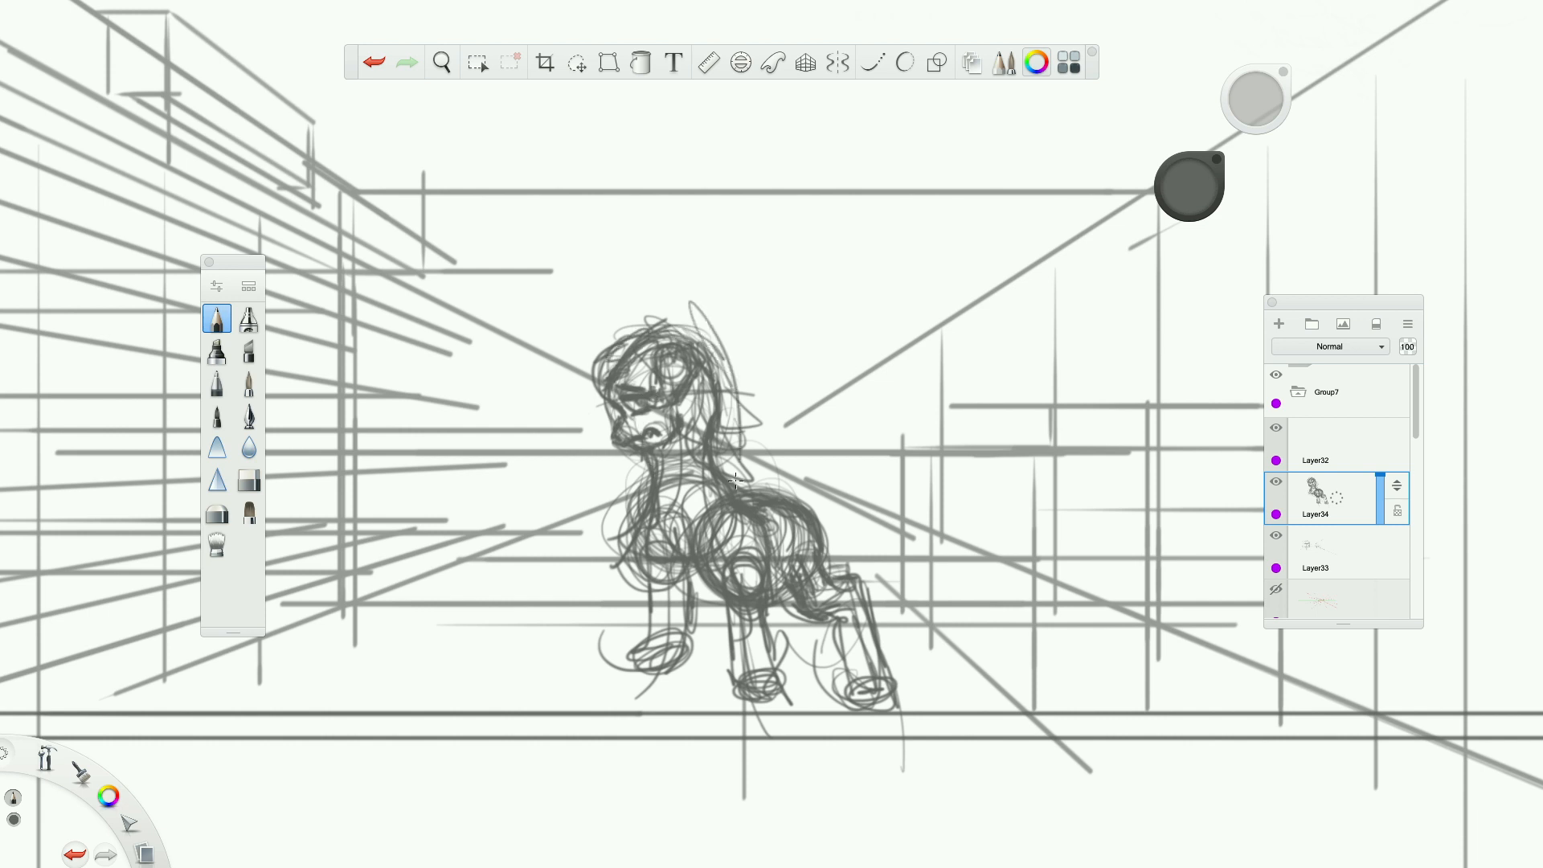
left_click_drag(710, 344, 731, 411)
mouse_move(722, 393)
left_mouse_down()
mouse_move(767, 442)
mouse_move(711, 430)
left_mouse_up()
Sketch upright, sweeping curved strokes rising from the pony's back.
mouse_move(762, 486)
left_mouse_down()
mouse_move(807, 417)
mouse_move(858, 445)
mouse_move(876, 543)
mouse_move(904, 572)
mouse_move(787, 473)
mouse_move(818, 479)
mouse_move(811, 404)
left_mouse_up()
left_click_drag(770, 450, 822, 393)
left_click_drag(683, 550, 744, 485)
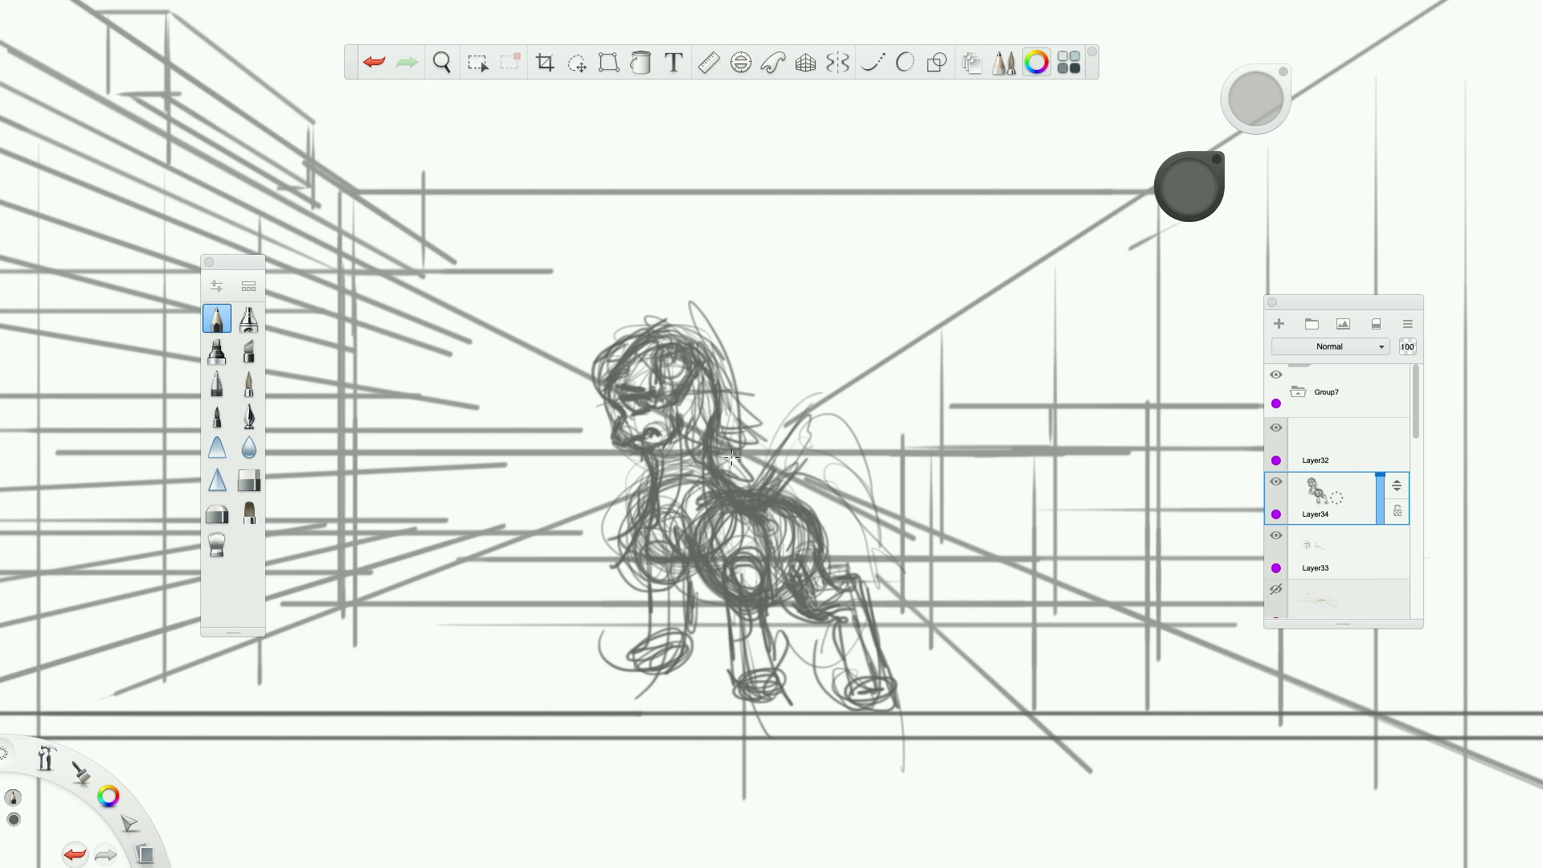
Thicken the mane beside the neck and add loose hair arcs around the crown and forehead.
left_click_drag(700, 395, 670, 464)
left_click_drag(729, 366, 741, 442)
left_click_drag(668, 308, 738, 365)
left_click_drag(650, 316, 595, 348)
left_click_drag(637, 308, 595, 358)
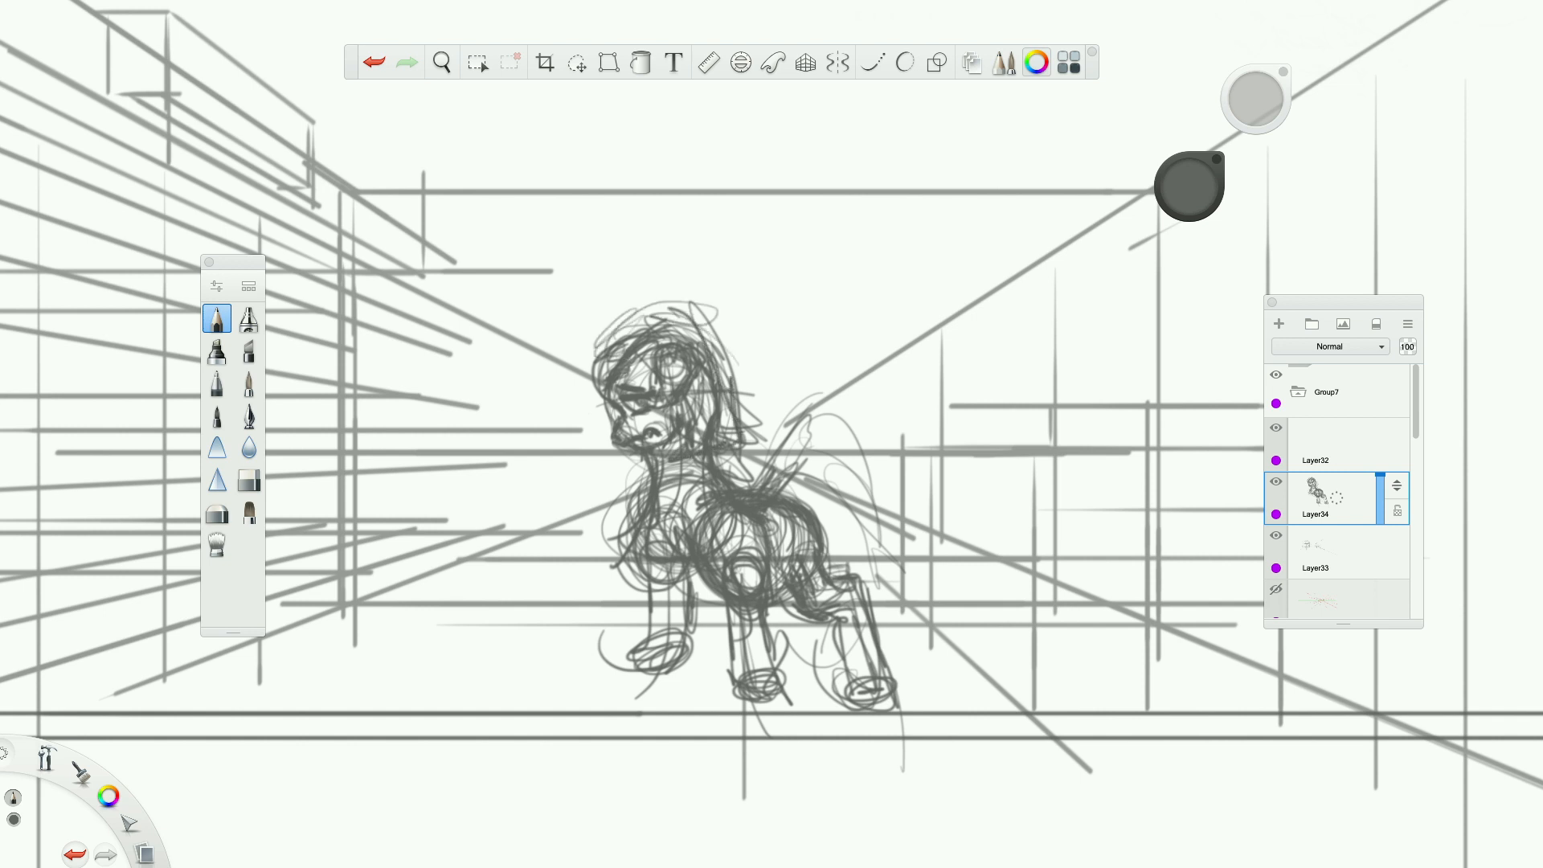
Darken the hind hooves and connect the pony's hooves with straight ground guide lines.
mouse_move(727, 682)
left_mouse_down()
mouse_move(784, 713)
mouse_move(718, 694)
left_mouse_up()
left_click_drag(839, 628, 856, 683)
left_click_drag(839, 680, 869, 677)
mouse_move(784, 705)
left_mouse_down()
mouse_move(897, 675)
mouse_move(928, 644)
mouse_move(921, 668)
mouse_move(721, 715)
left_mouse_up()
left_click_drag(840, 627, 846, 679)
left_click_drag(849, 673, 867, 669)
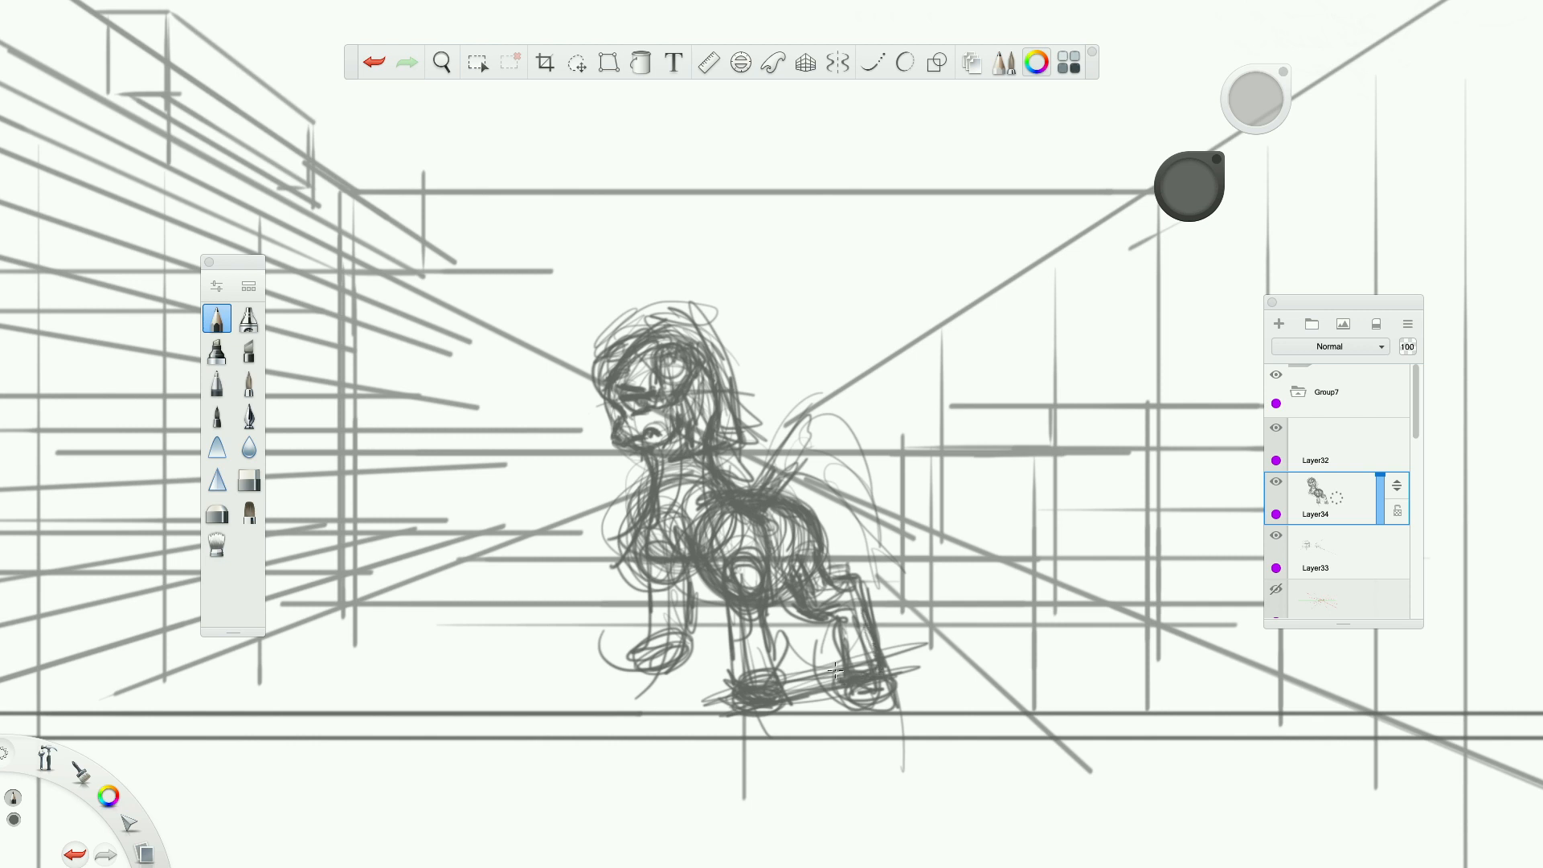
left_click_drag(751, 683, 698, 659)
left_click(375, 62)
mouse_move(690, 663)
left_mouse_down()
mouse_move(730, 691)
mouse_move(672, 656)
mouse_move(730, 693)
left_mouse_up()
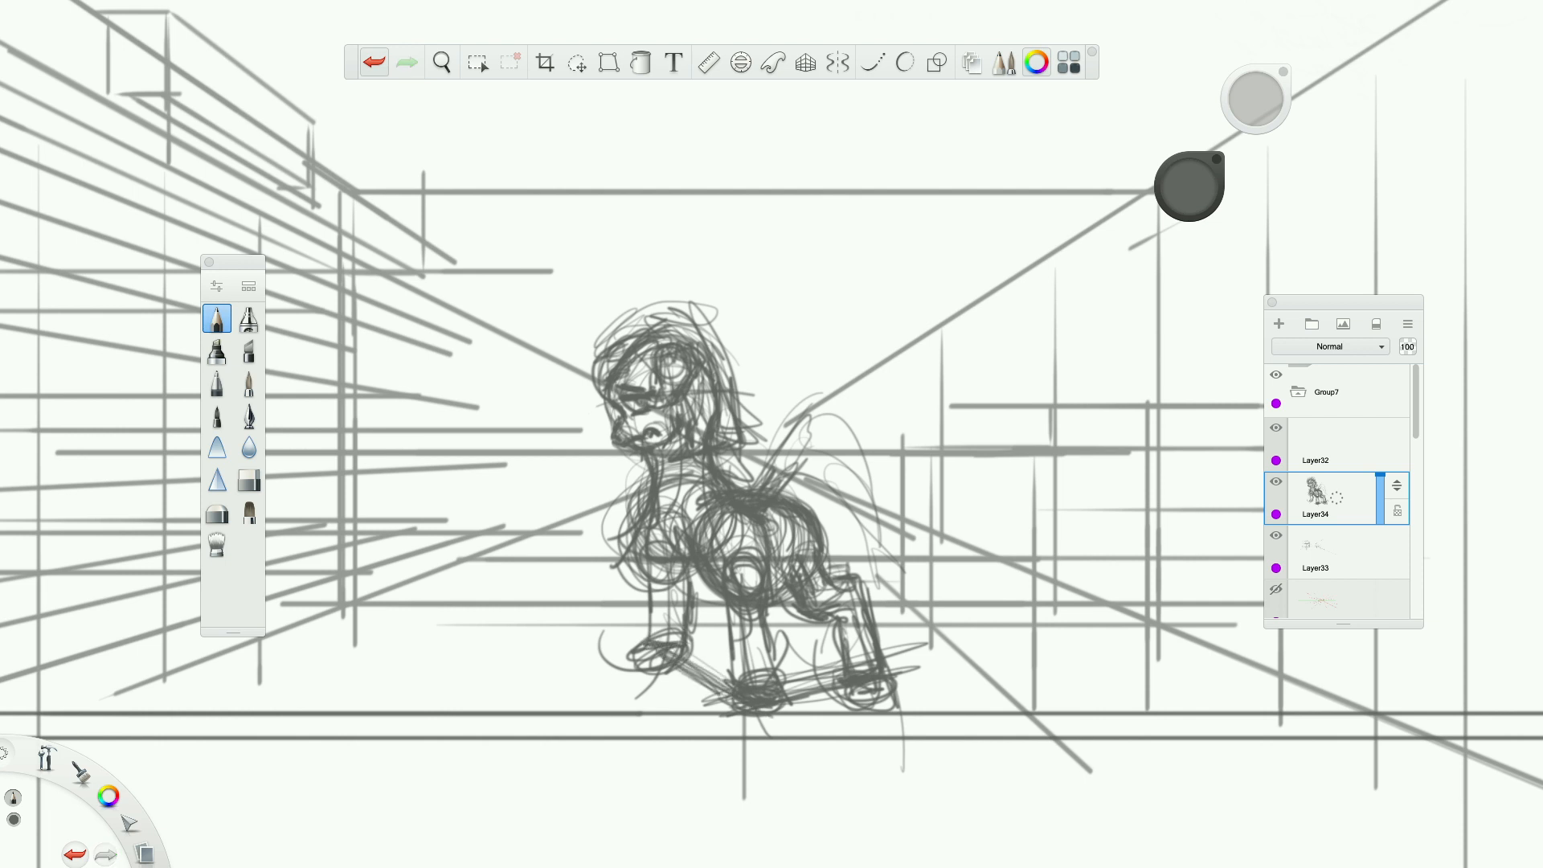
Reinforce the outlines of the pony's front leg and nearer hind leg with additional strokes.
mouse_move(683, 574)
left_mouse_down()
mouse_move(685, 629)
mouse_move(662, 658)
left_mouse_up()
mouse_move(680, 578)
left_mouse_down()
mouse_move(680, 629)
mouse_move(657, 636)
left_mouse_up()
left_click_drag(653, 592, 654, 638)
left_click_drag(645, 520, 643, 598)
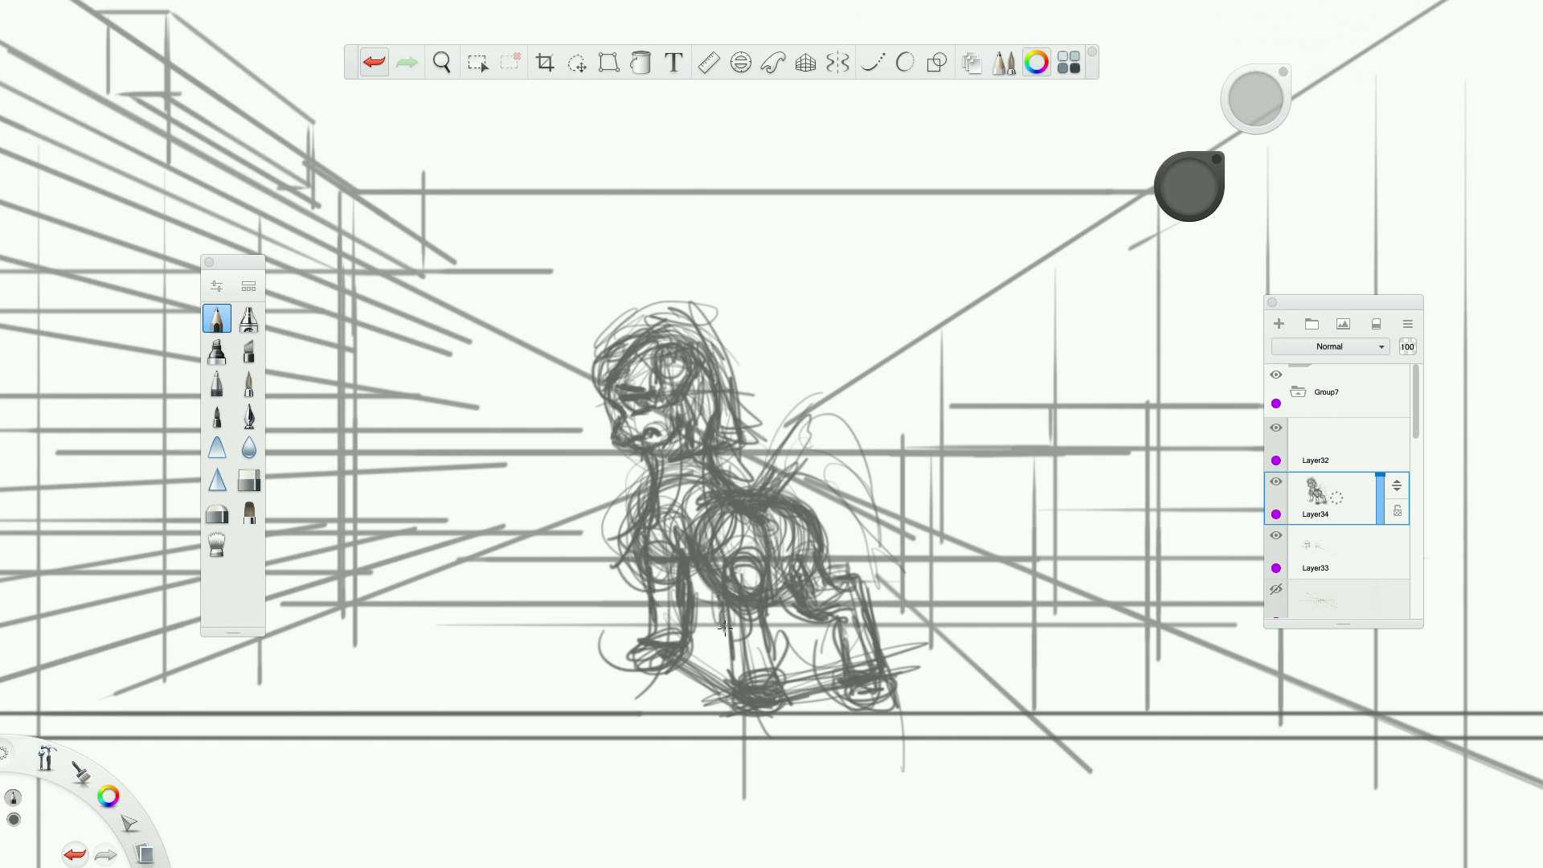
left_click_drag(724, 632, 727, 682)
left_click_drag(744, 655, 734, 682)
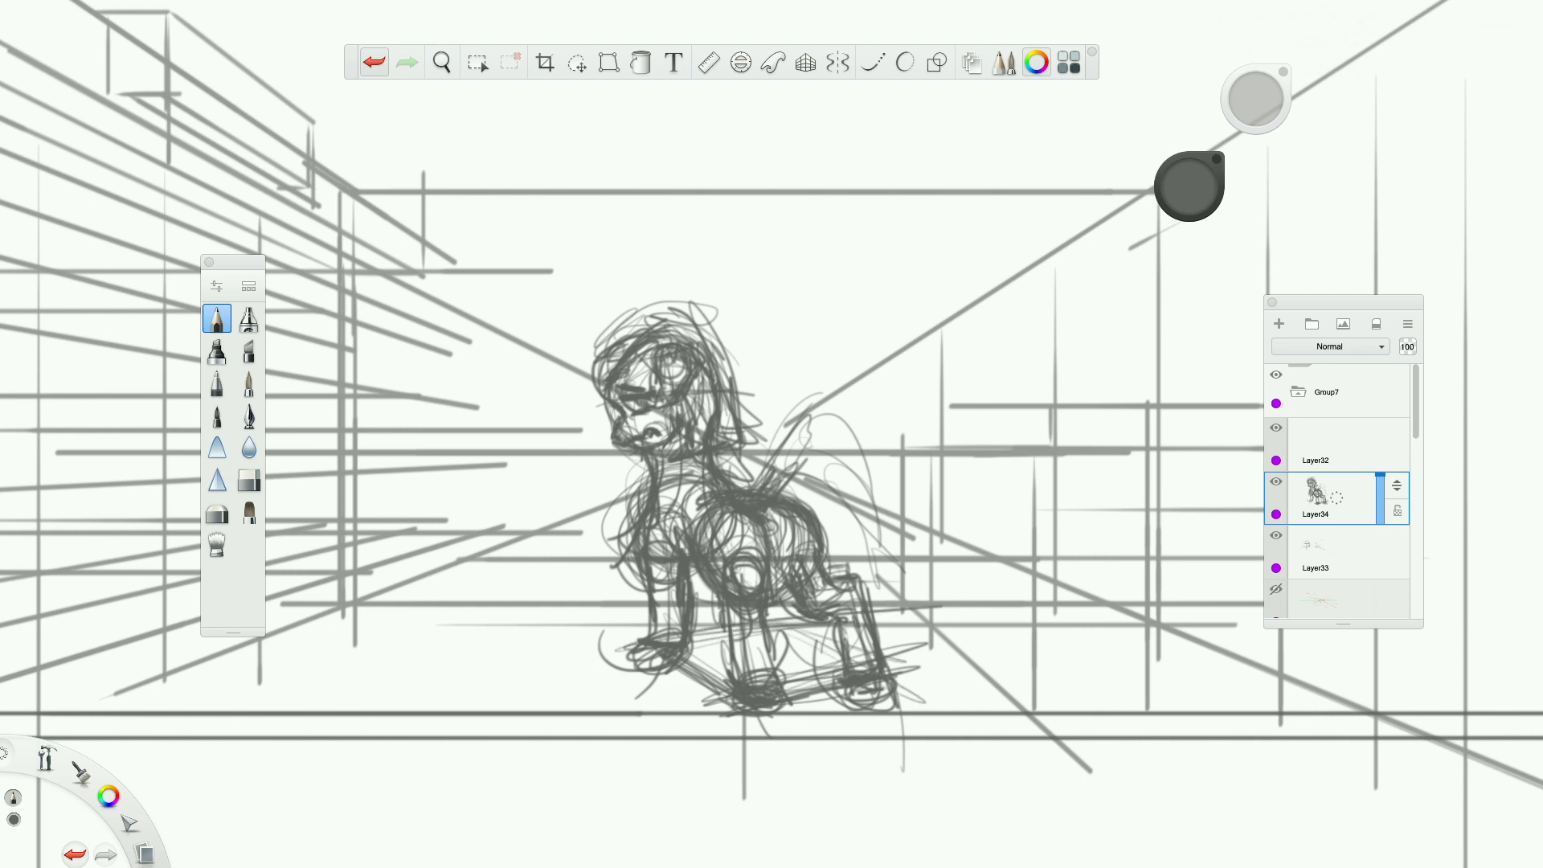
Scale the pony sketch down slightly and move it up, clear of the panel's lower border.
scroll(917, 657, "down", 5)
scroll(917, 658, "up", 5)
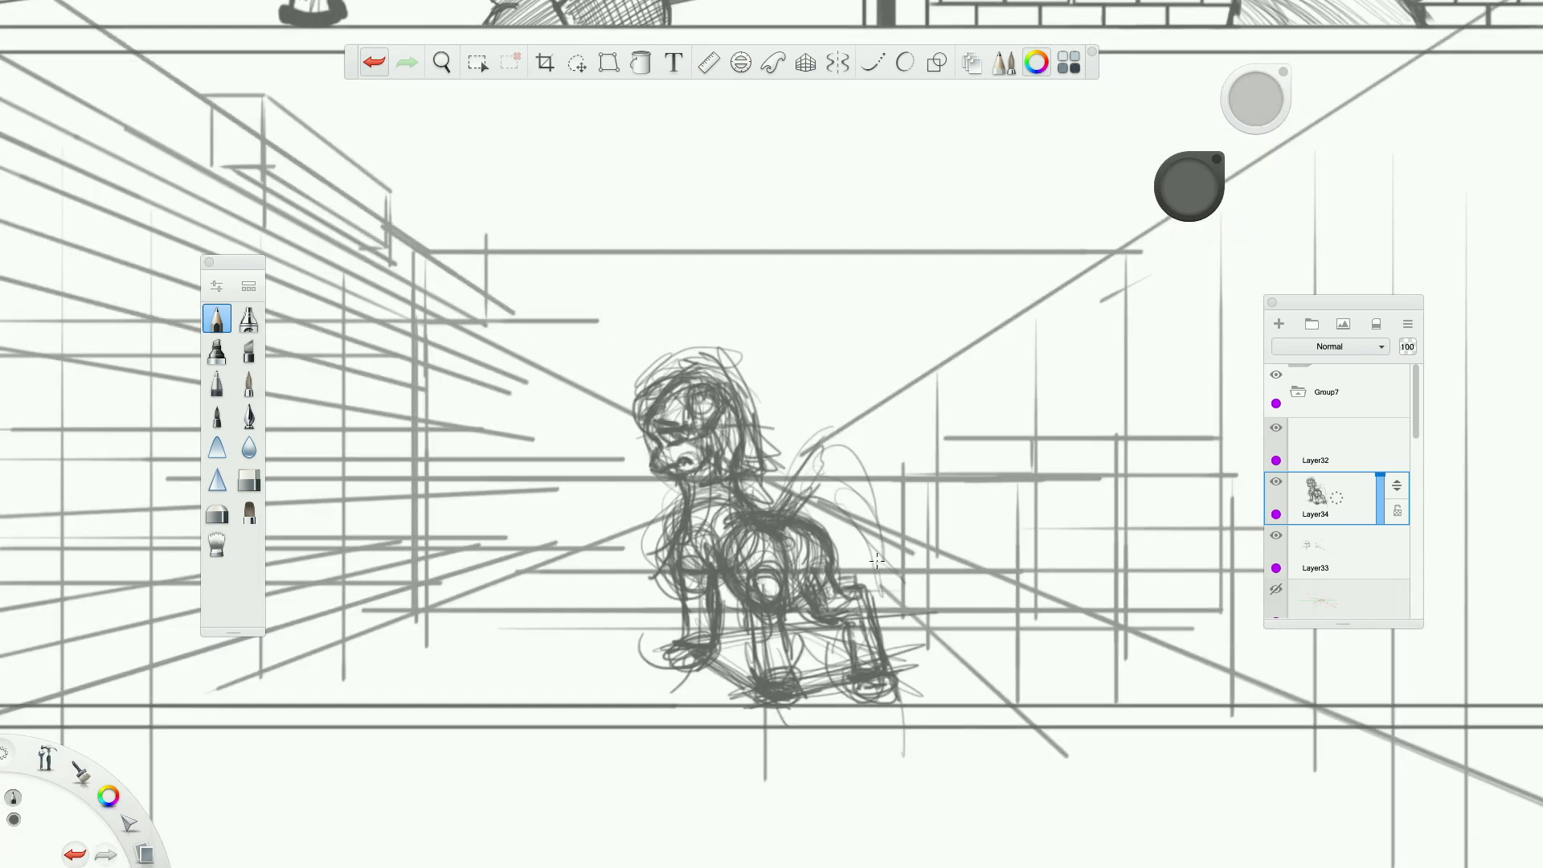
scroll(877, 560, "down", 5)
scroll(877, 560, "up", 5)
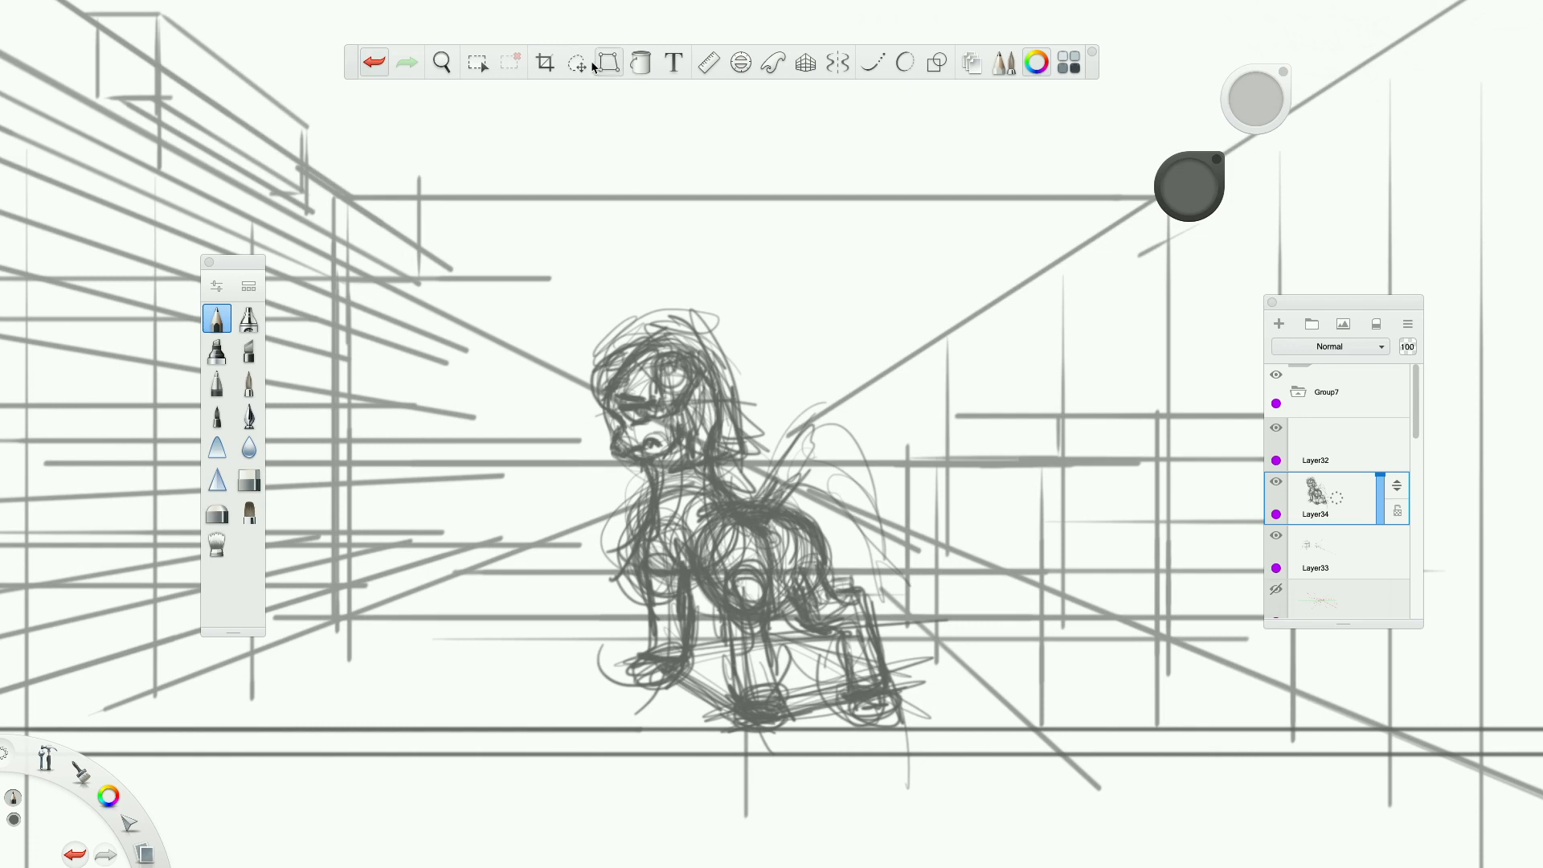
left_click(579, 63)
scroll(840, 550, "down", 3)
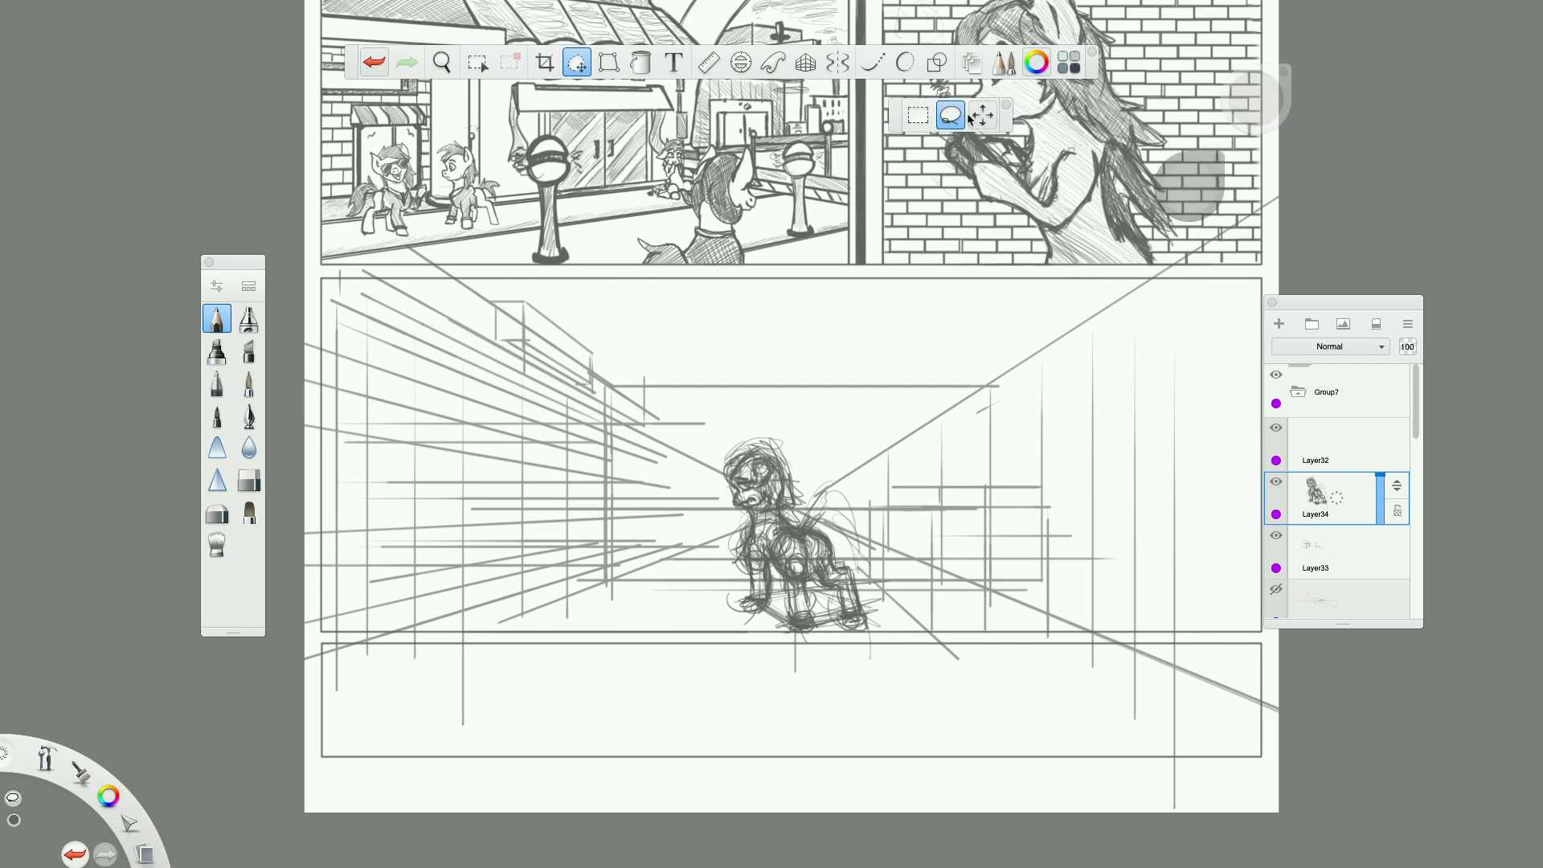
left_click(982, 115)
mouse_move(854, 407)
left_mouse_down()
mouse_move(899, 472)
mouse_move(862, 430)
left_mouse_up()
mouse_move(892, 432)
left_mouse_down()
mouse_move(908, 459)
mouse_move(862, 443)
mouse_move(946, 446)
left_mouse_up()
key("super+z")
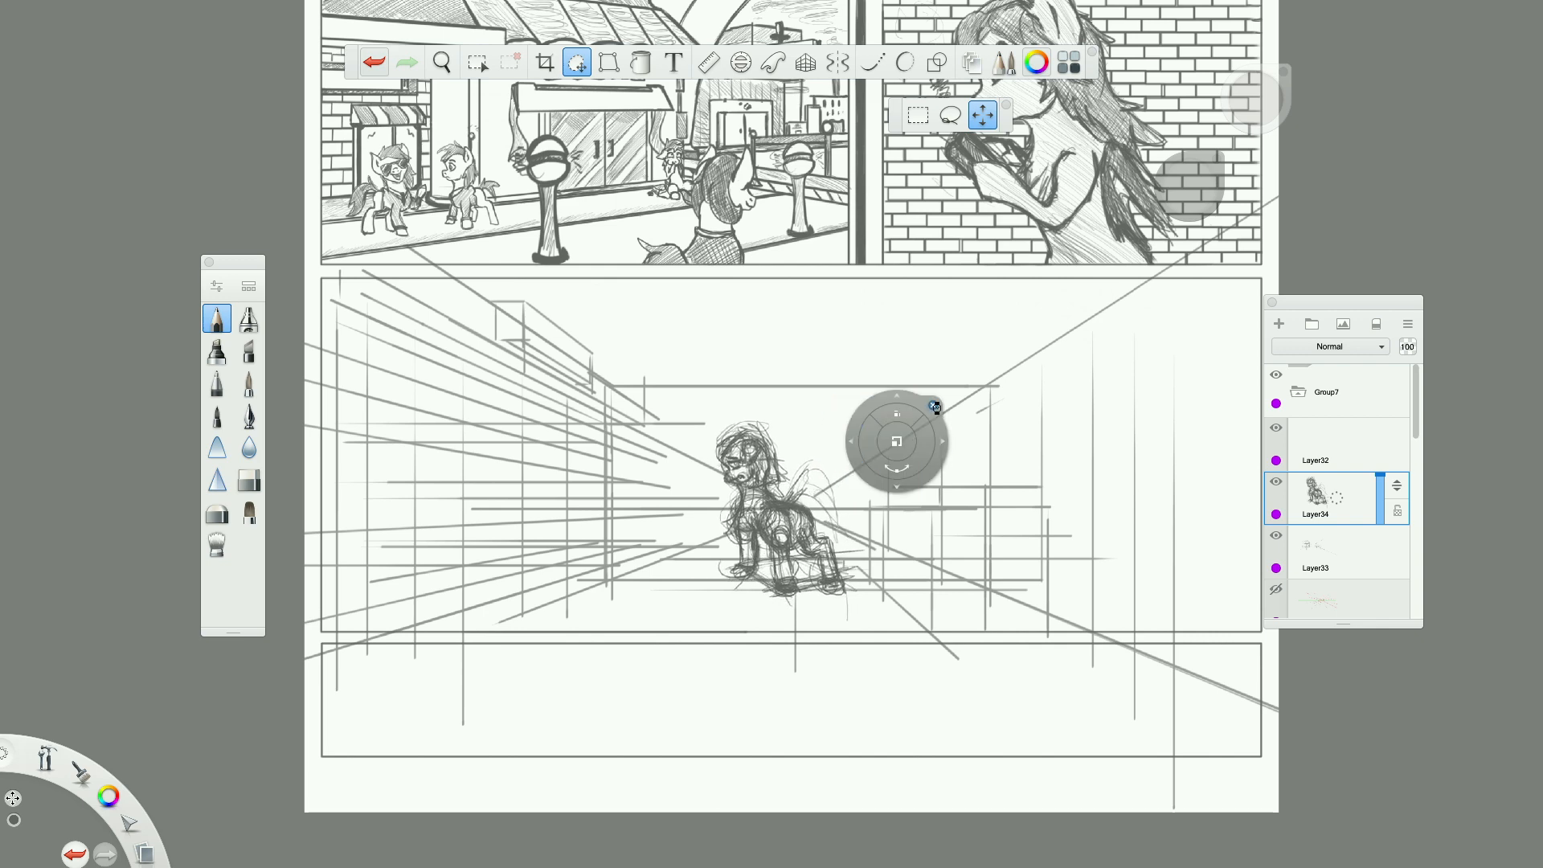
left_click(931, 404)
Add a new empty layer directly above the pony sketch layer.
scroll(930, 401, "down", 5)
scroll(929, 401, "up", 3)
scroll(930, 401, "up", 5)
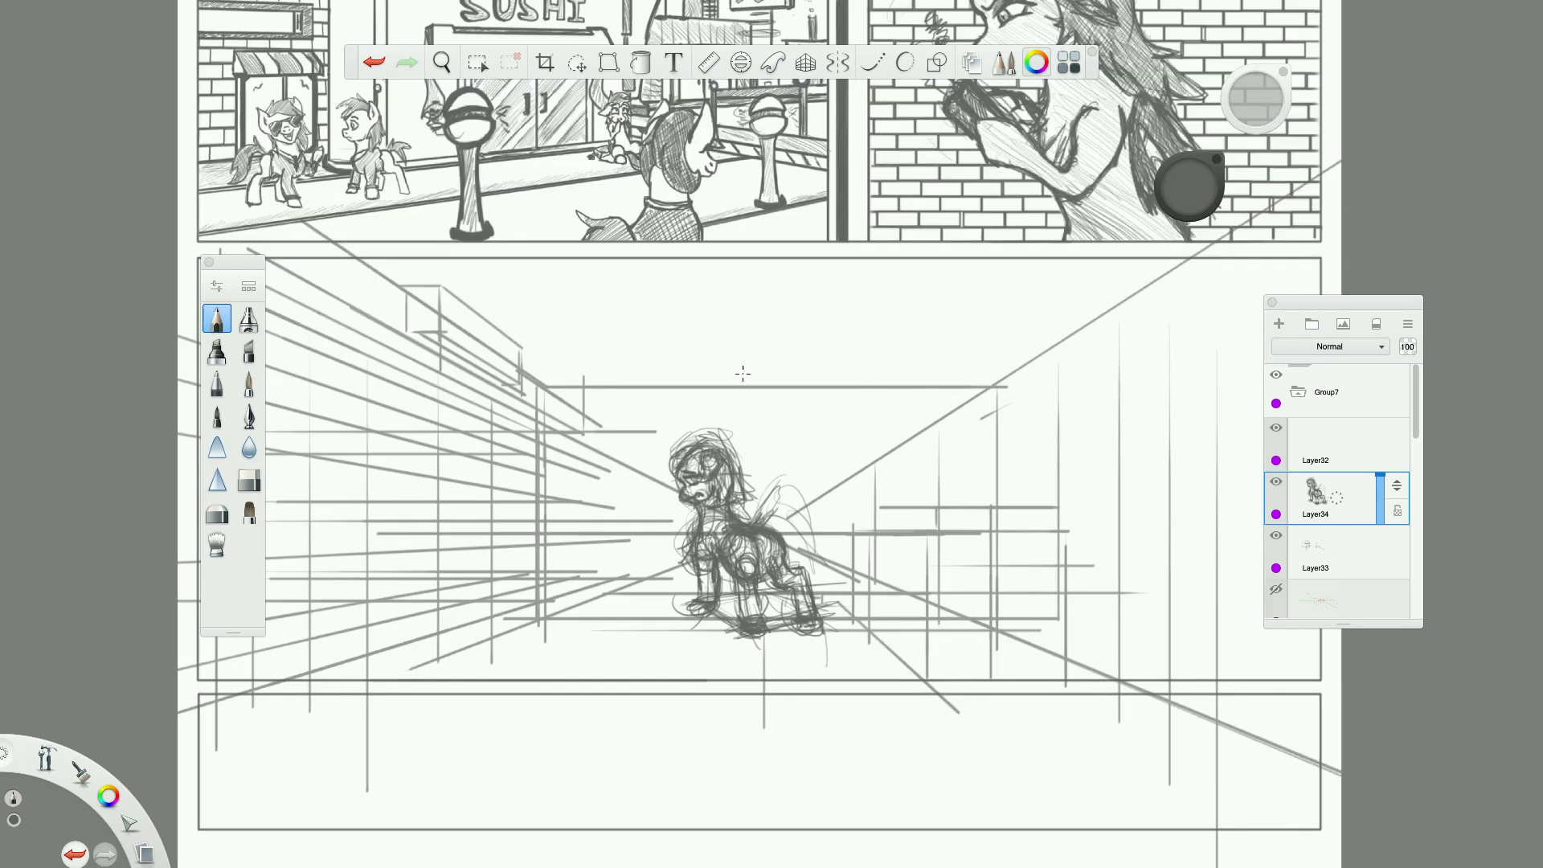
scroll(604, 368, "down", 5)
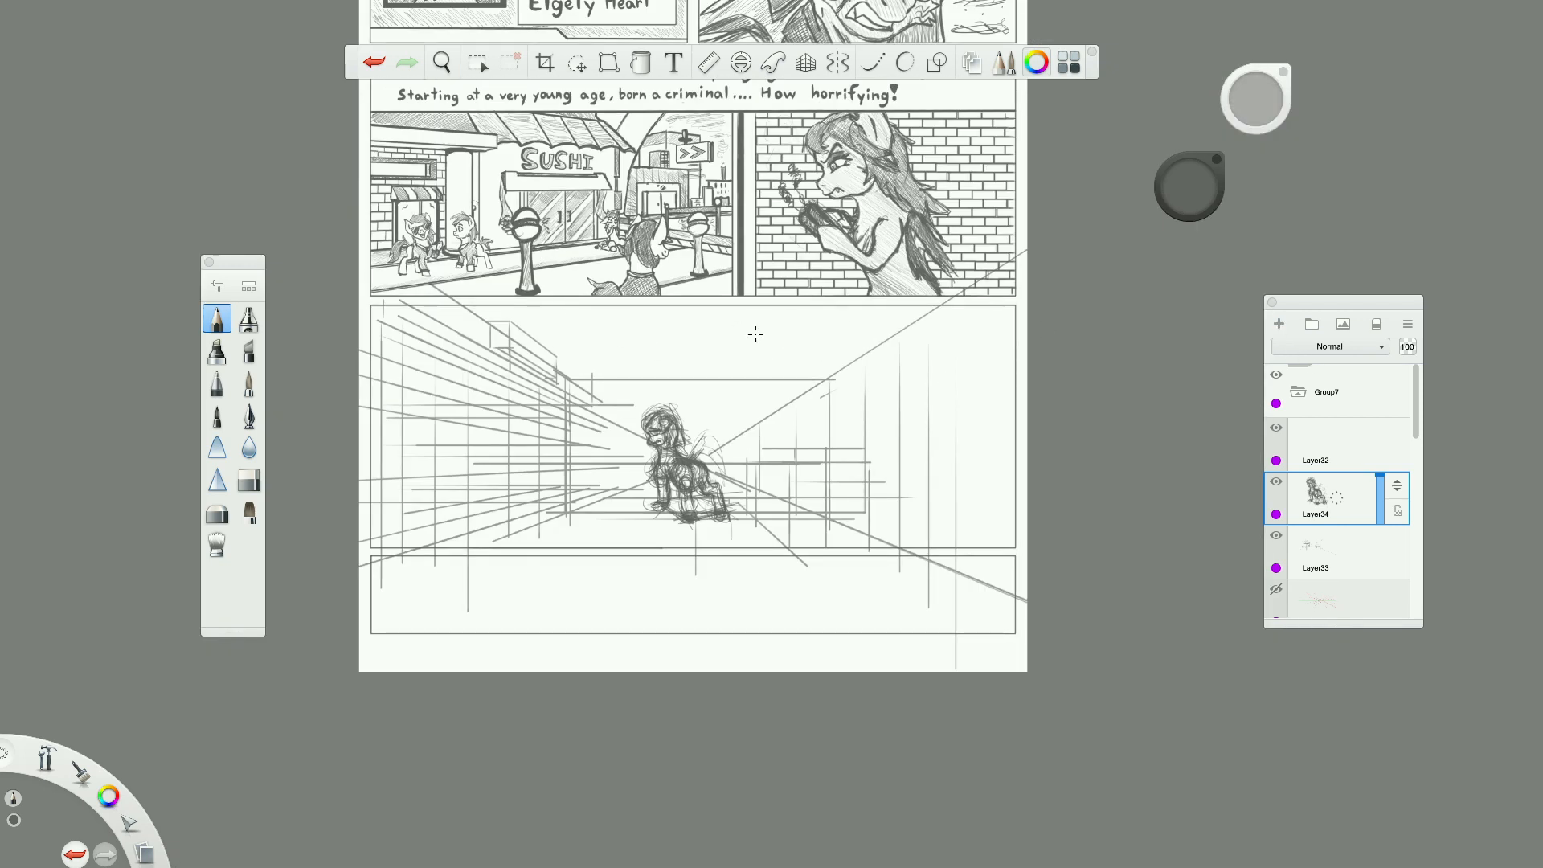
scroll(756, 335, "up", 5)
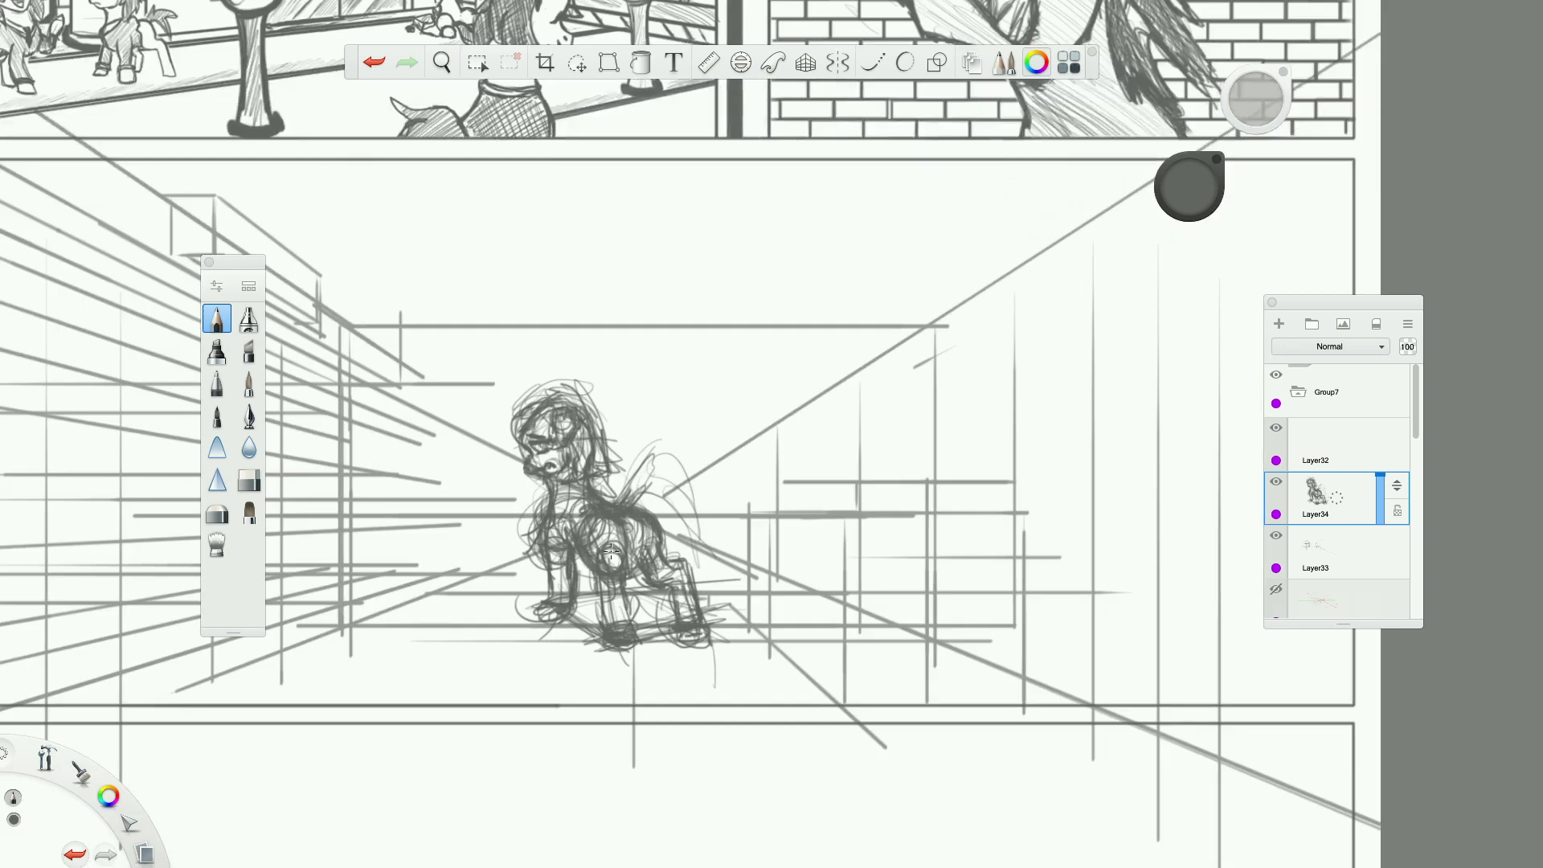
scroll(856, 555, "down", 4)
scroll(856, 555, "up", 3)
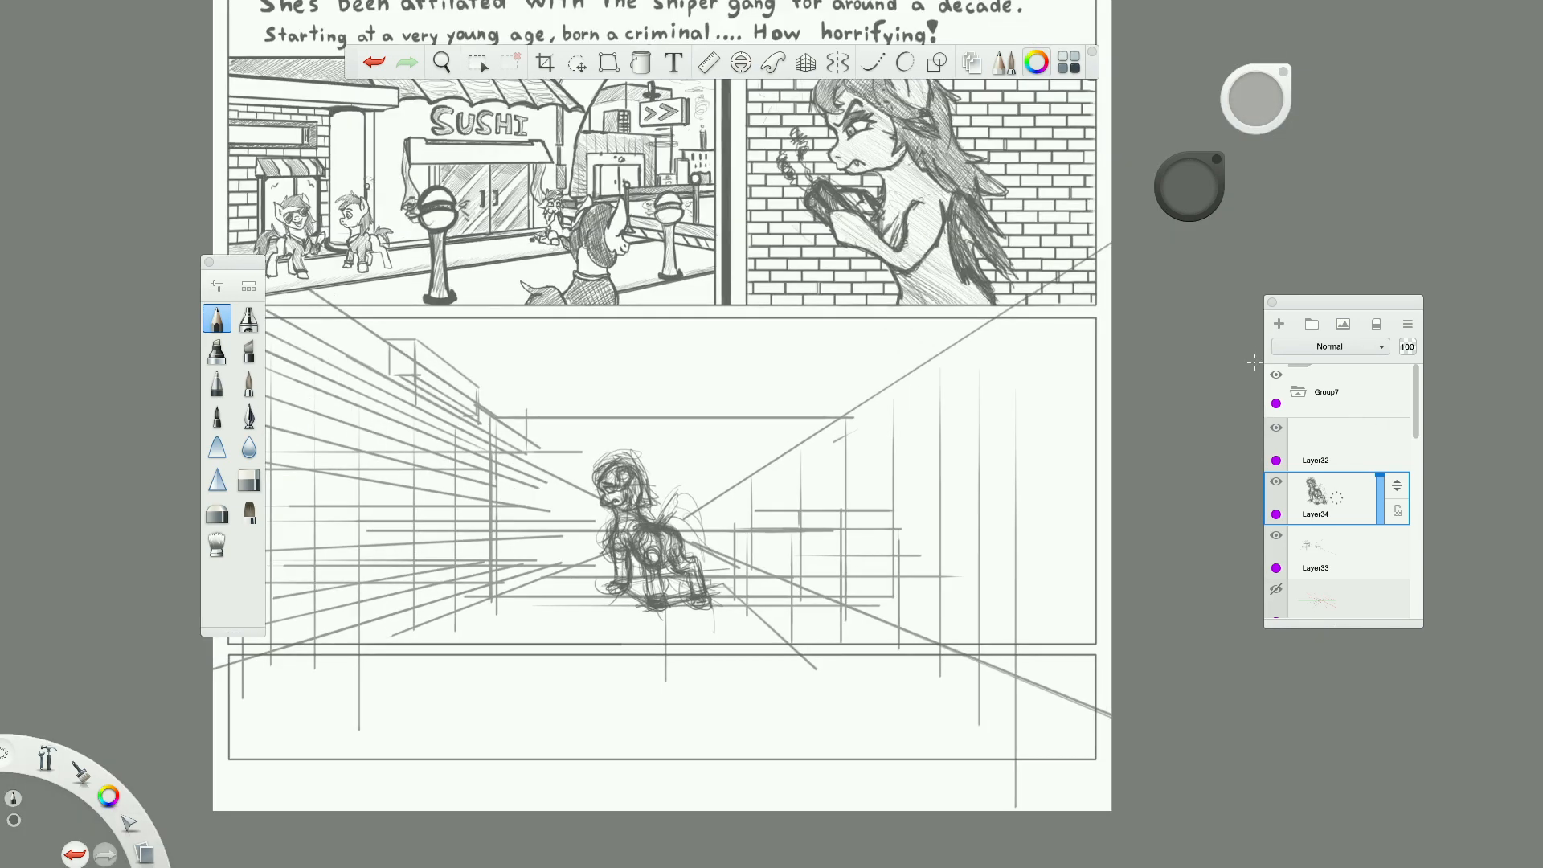
left_click(1279, 324)
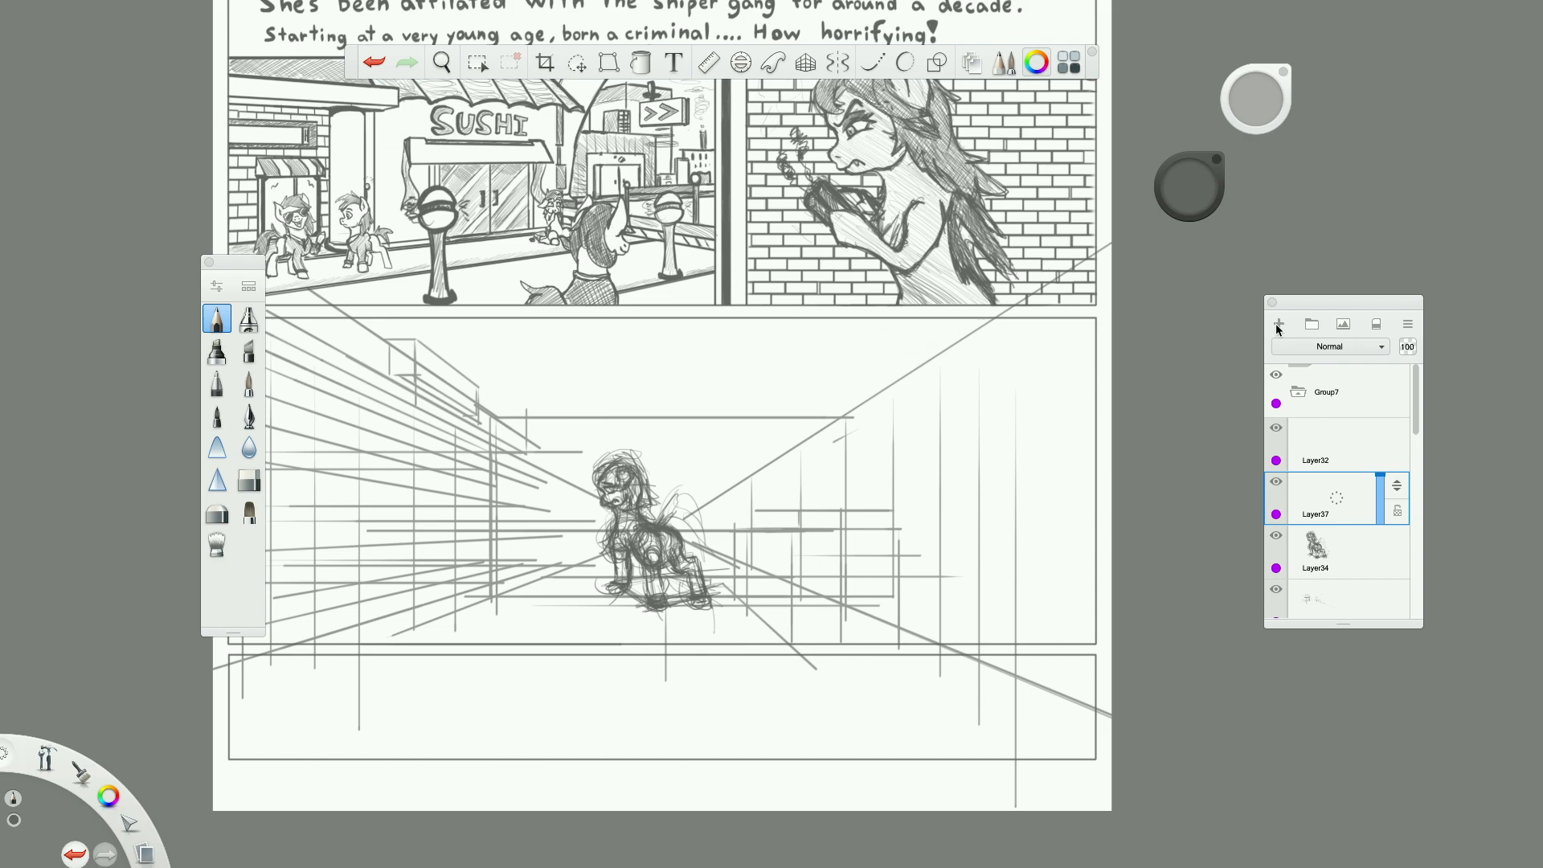
Turn on the one-point perspective guides for drawing the corridor's left wall.
scroll(517, 517, "down", 4)
scroll(518, 518, "up", 4)
scroll(518, 517, "down", 4)
scroll(517, 518, "up", 5)
scroll(1043, 589, "down", 2)
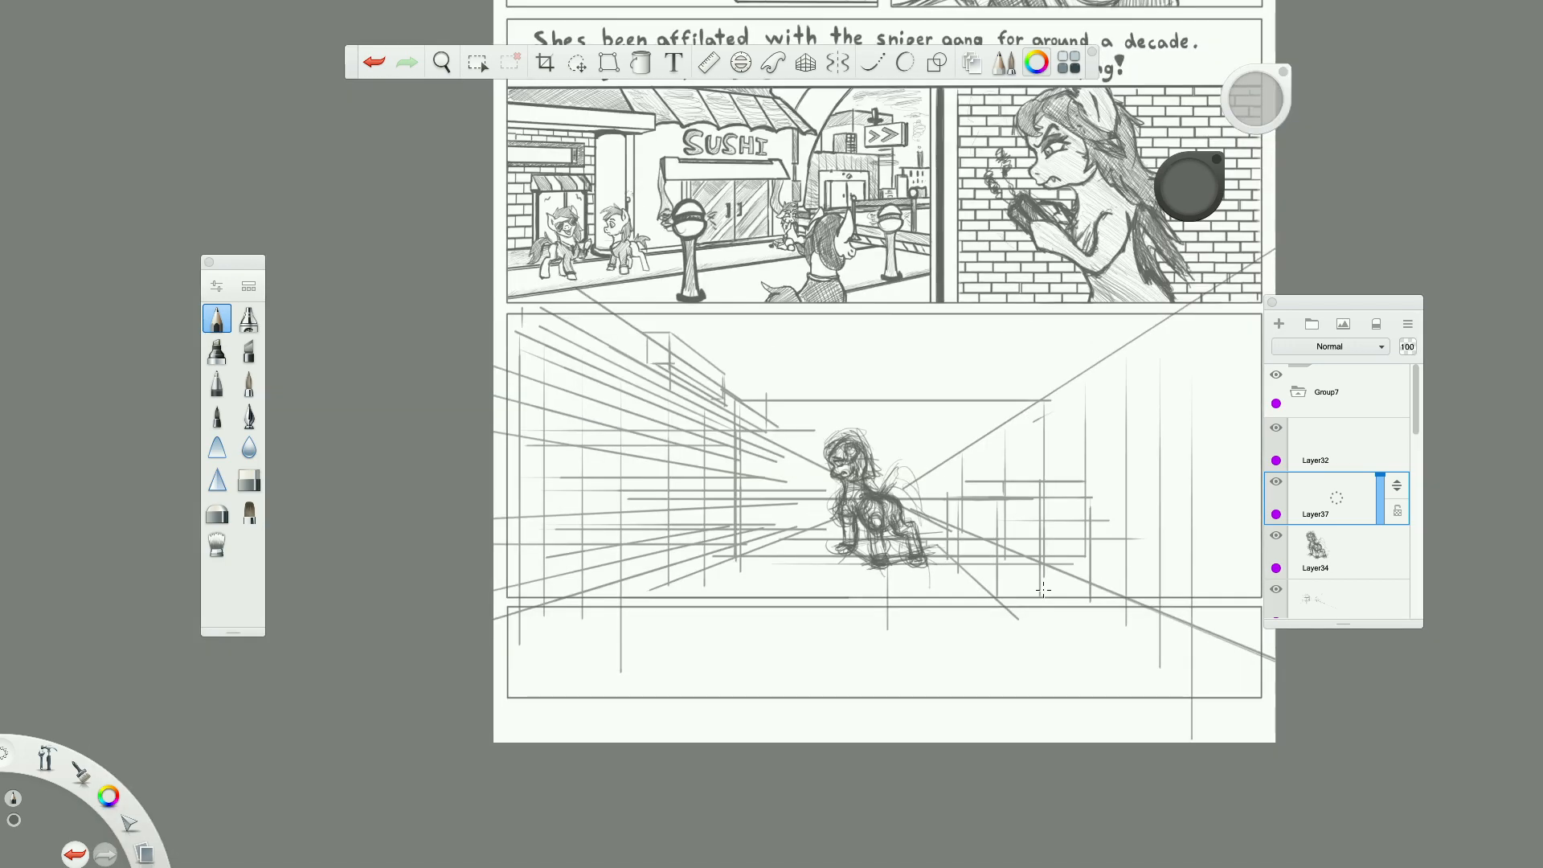
scroll(1043, 589, "up", 2)
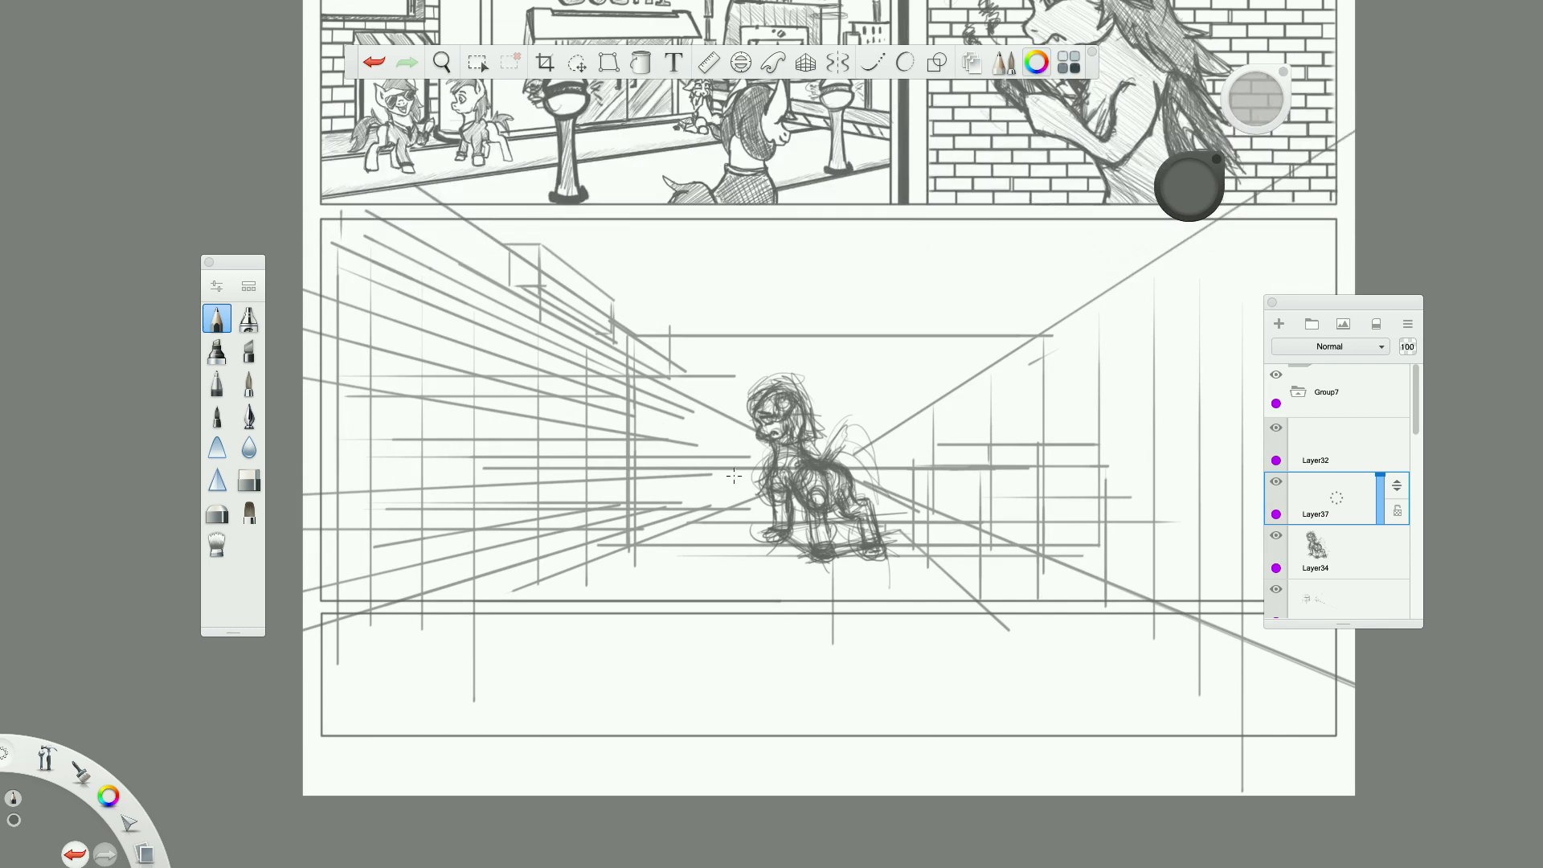
scroll(559, 266, "up", 1)
scroll(634, 426, "down", 4)
scroll(634, 426, "up", 5)
scroll(634, 426, "up", 1)
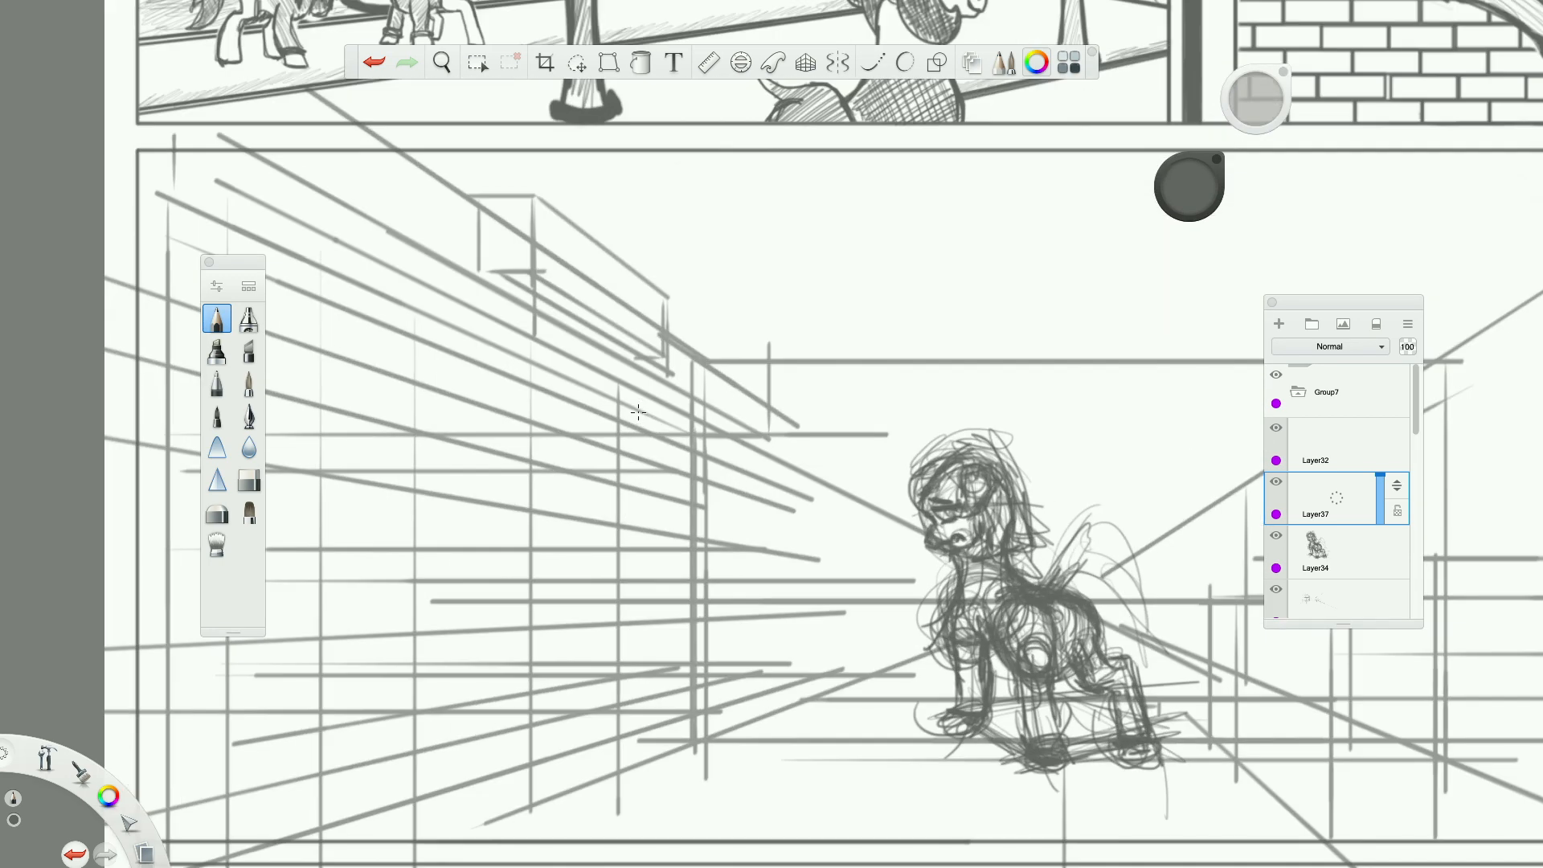
left_click(805, 62)
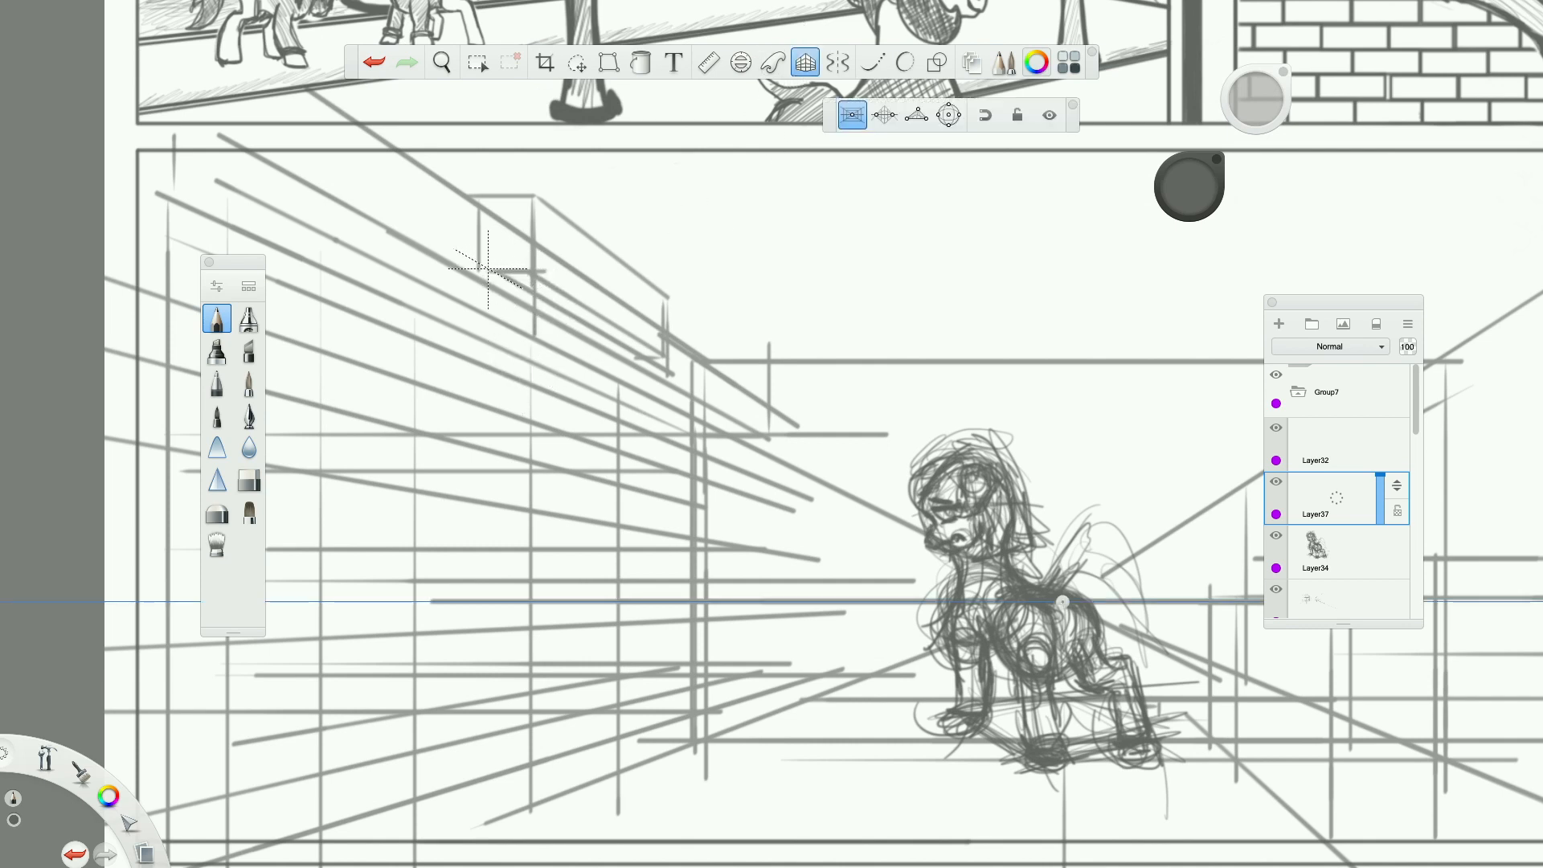
Trace the receding edges, verticals and front face of the box mounted high on the corridor's left wall.
left_click_drag(580, 323, 635, 353)
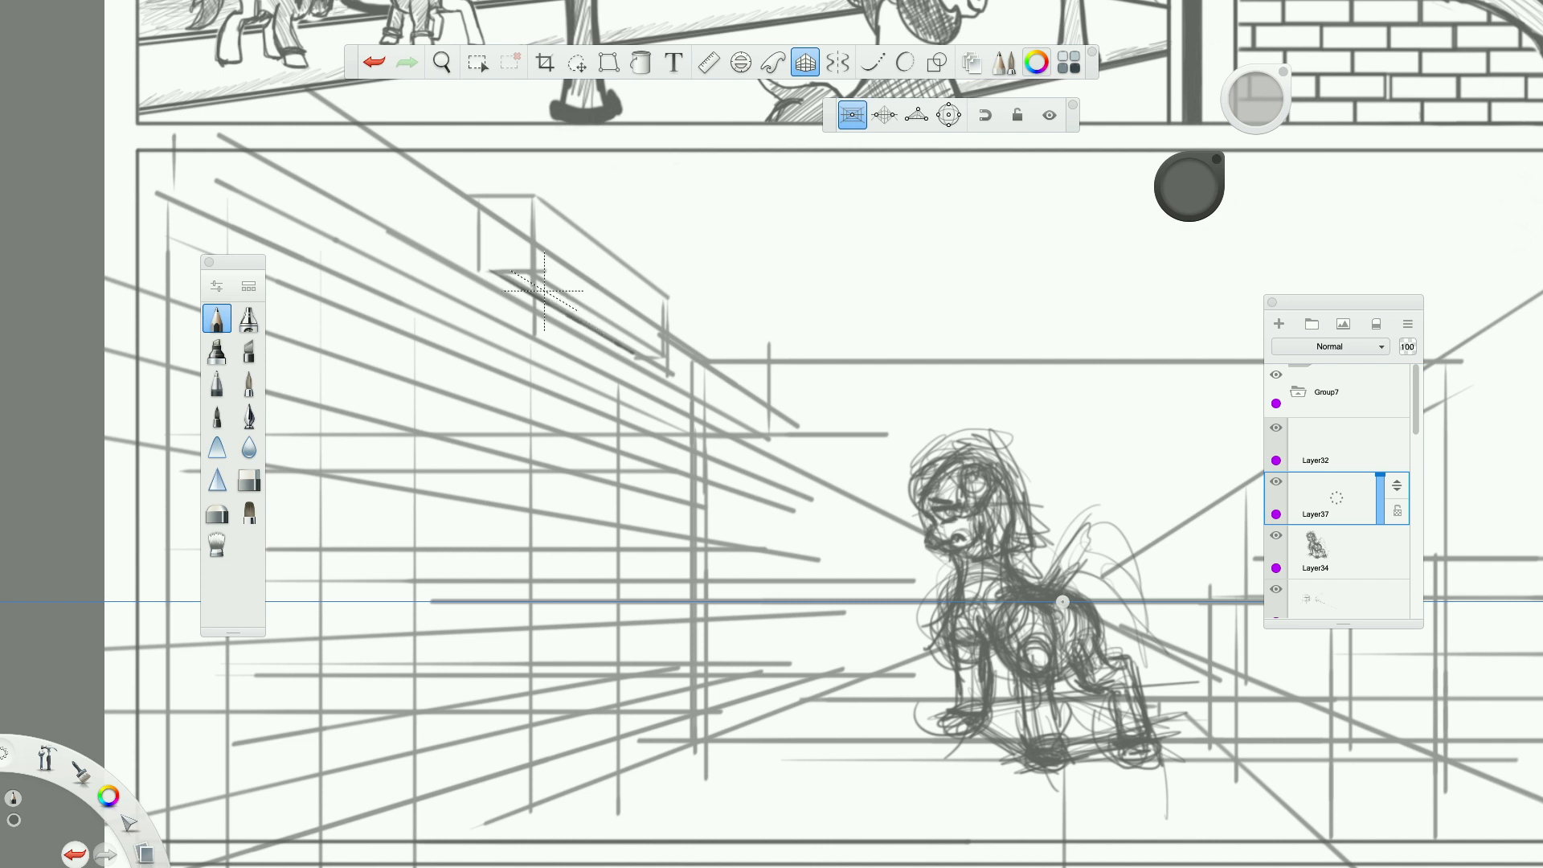
left_click_drag(533, 275, 651, 345)
mouse_move(530, 282)
left_mouse_down()
mouse_move(531, 169)
mouse_move(694, 322)
mouse_move(662, 389)
left_mouse_up()
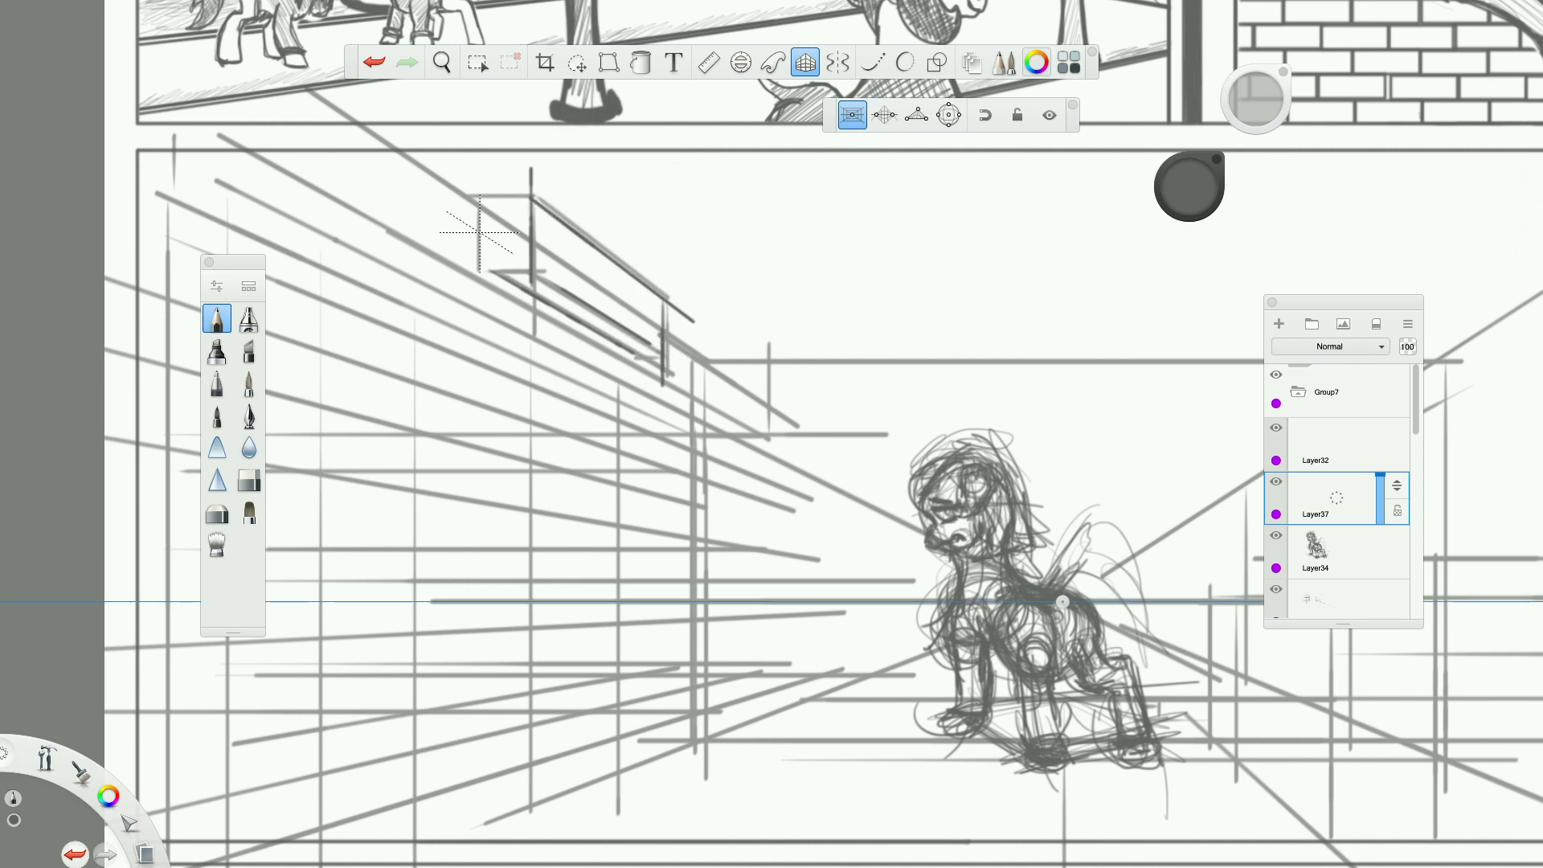
mouse_move(485, 222)
left_mouse_down()
mouse_move(484, 267)
mouse_move(484, 196)
mouse_move(509, 197)
left_mouse_up()
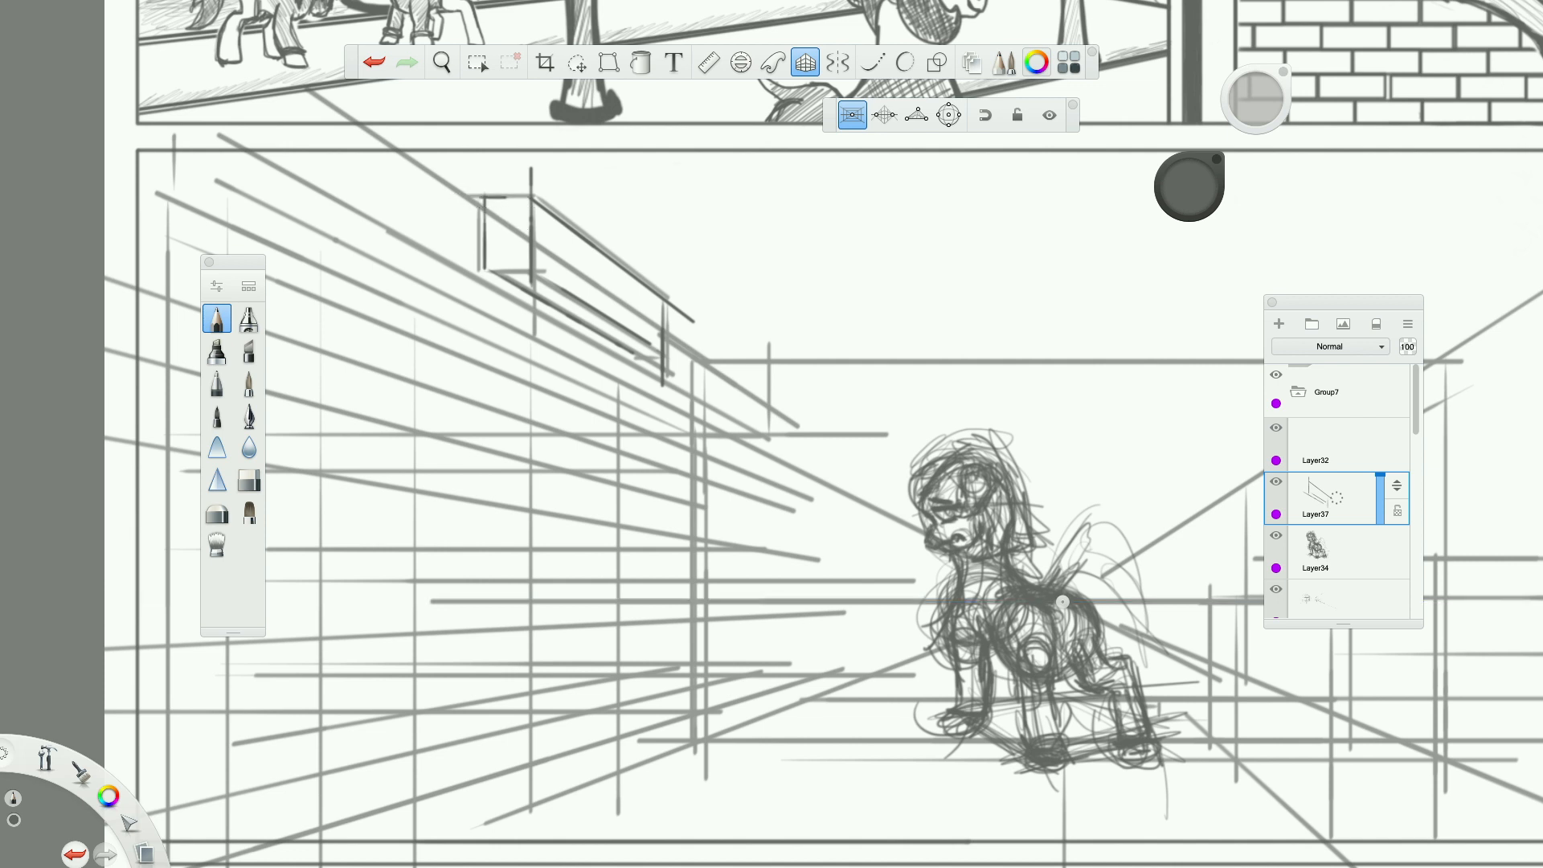
Draw the wall box's lower front edge and its underside lines receding toward the vanishing point.
mouse_move(487, 265)
left_mouse_down()
mouse_move(527, 264)
mouse_move(544, 303)
left_mouse_up()
left_click_drag(641, 348, 661, 359)
left_click_drag(615, 340, 644, 356)
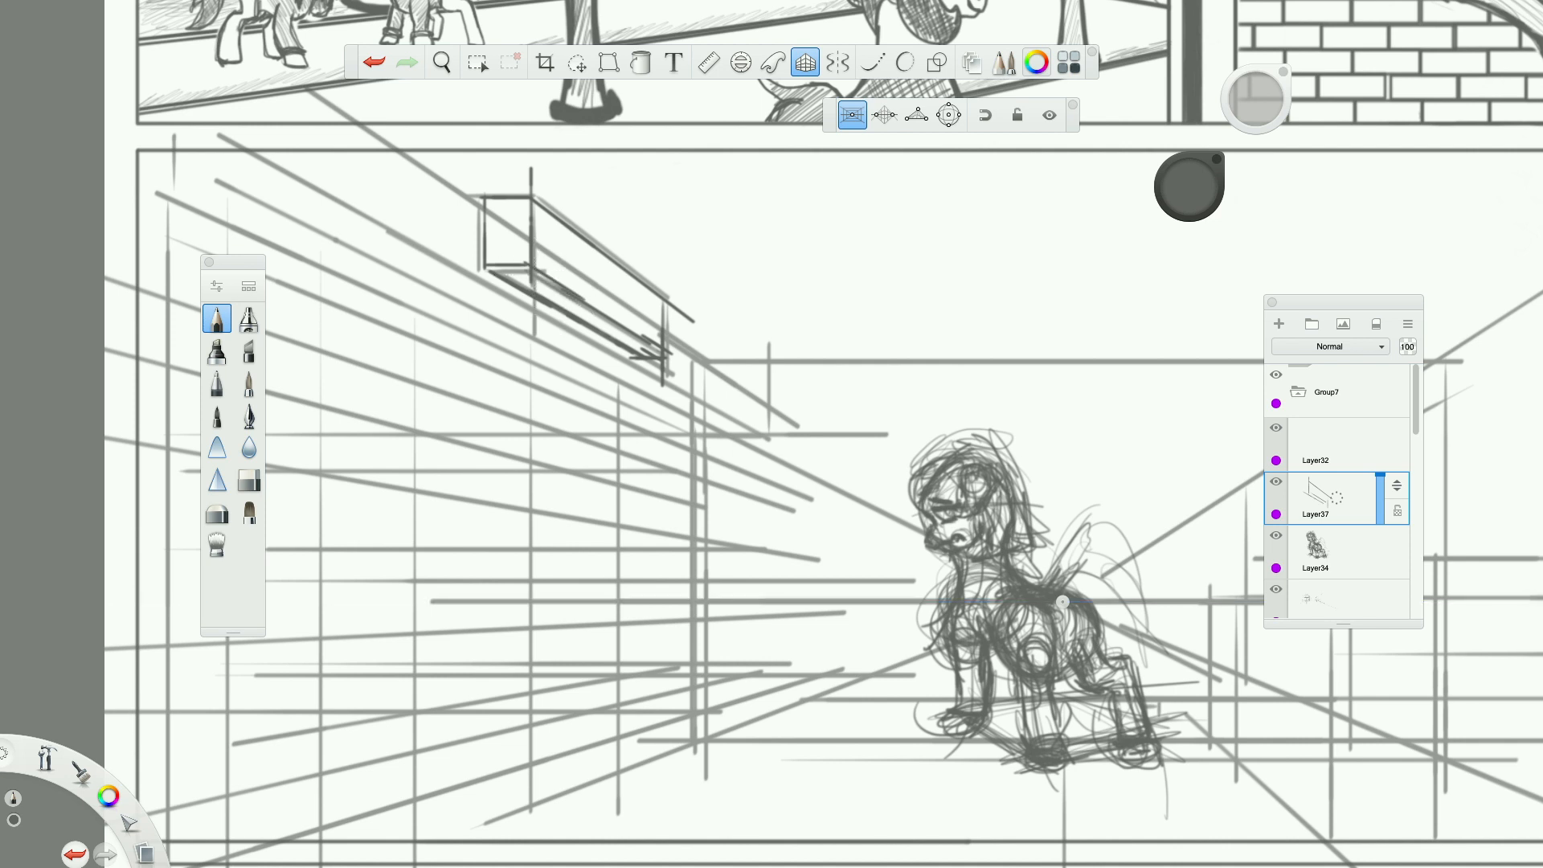
left_click_drag(533, 279, 679, 364)
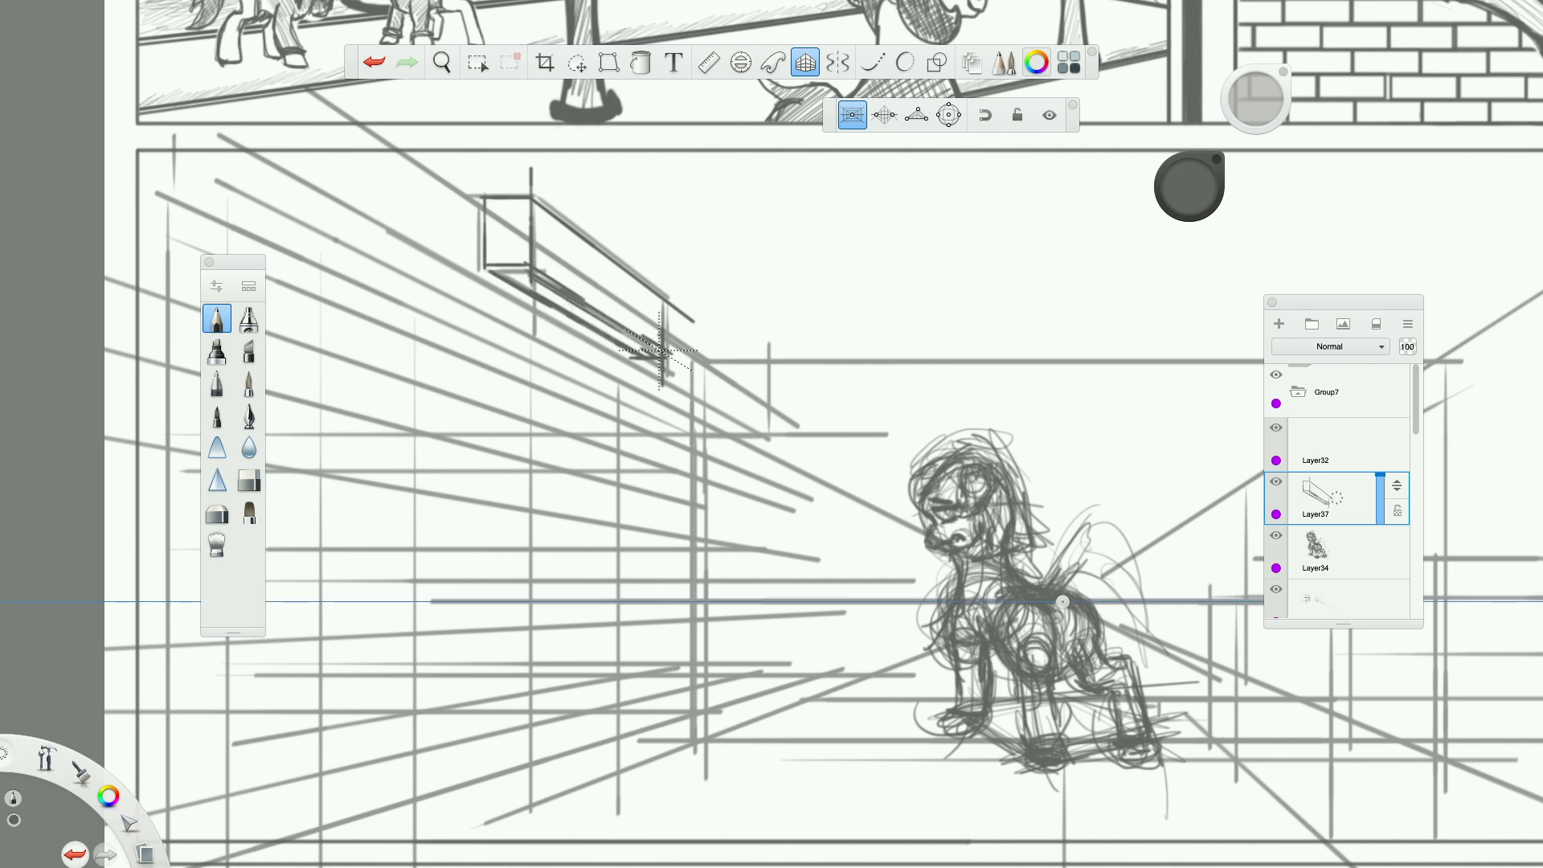
Turn off the perspective guides and letter NOODLE freehand across the long face of the wall box.
left_click(804, 59)
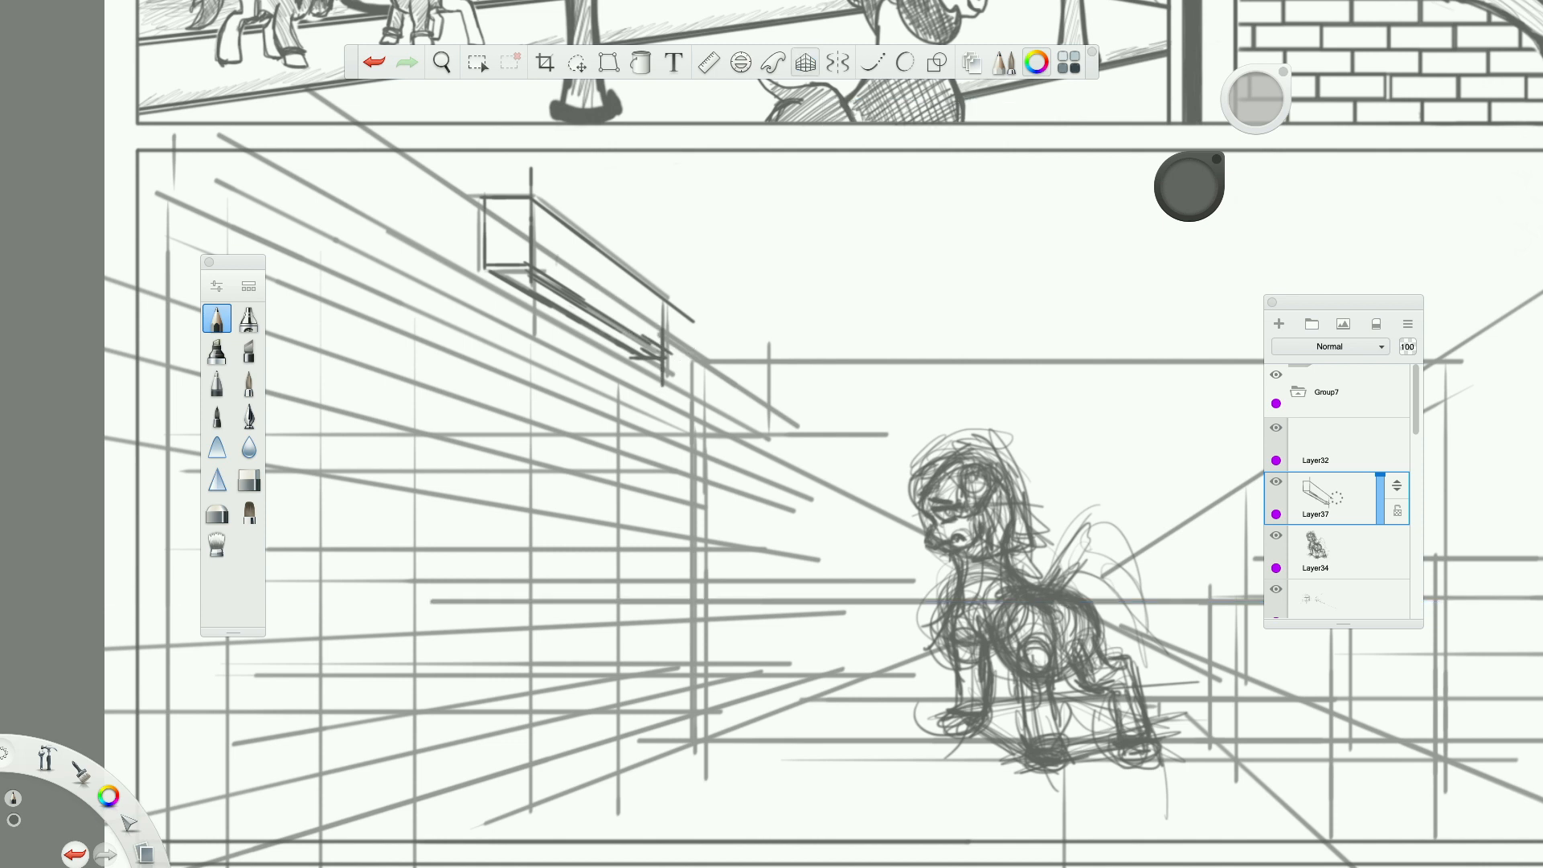
mouse_move(555, 236)
left_mouse_down()
mouse_move(575, 284)
mouse_move(595, 296)
mouse_move(600, 273)
left_mouse_up()
mouse_move(611, 273)
left_mouse_down()
mouse_move(610, 298)
mouse_move(650, 329)
left_mouse_up()
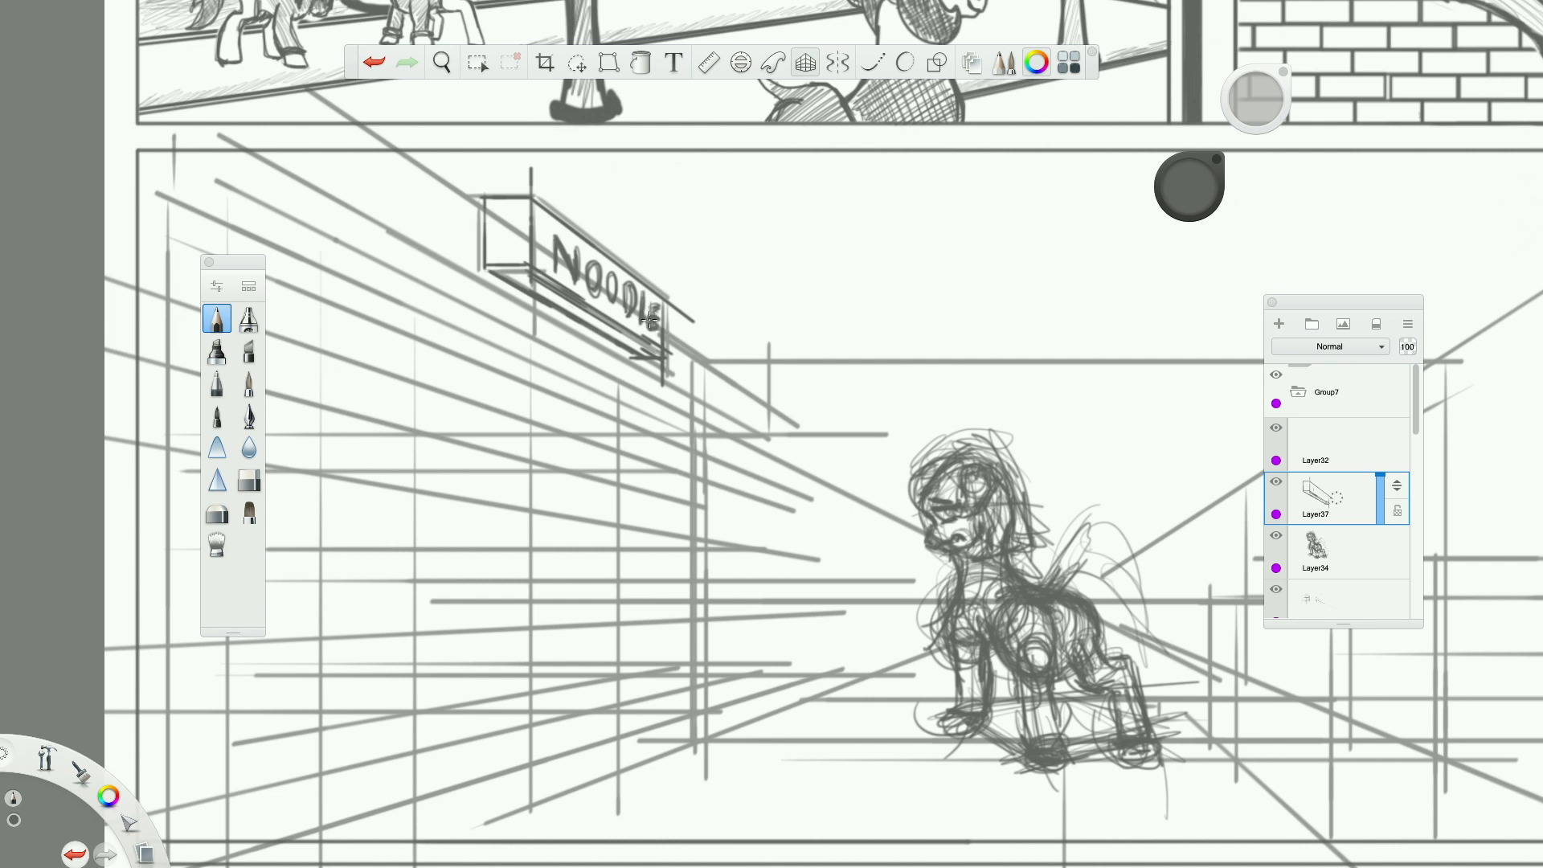
Shade the noodle sign's narrow end face and underside darkly, and hatch its lettered long face lightly.
left_click_drag(507, 201, 514, 268)
left_click_drag(507, 206, 512, 257)
mouse_move(505, 203)
left_mouse_down()
mouse_move(488, 267)
mouse_move(650, 355)
mouse_move(506, 270)
left_mouse_up()
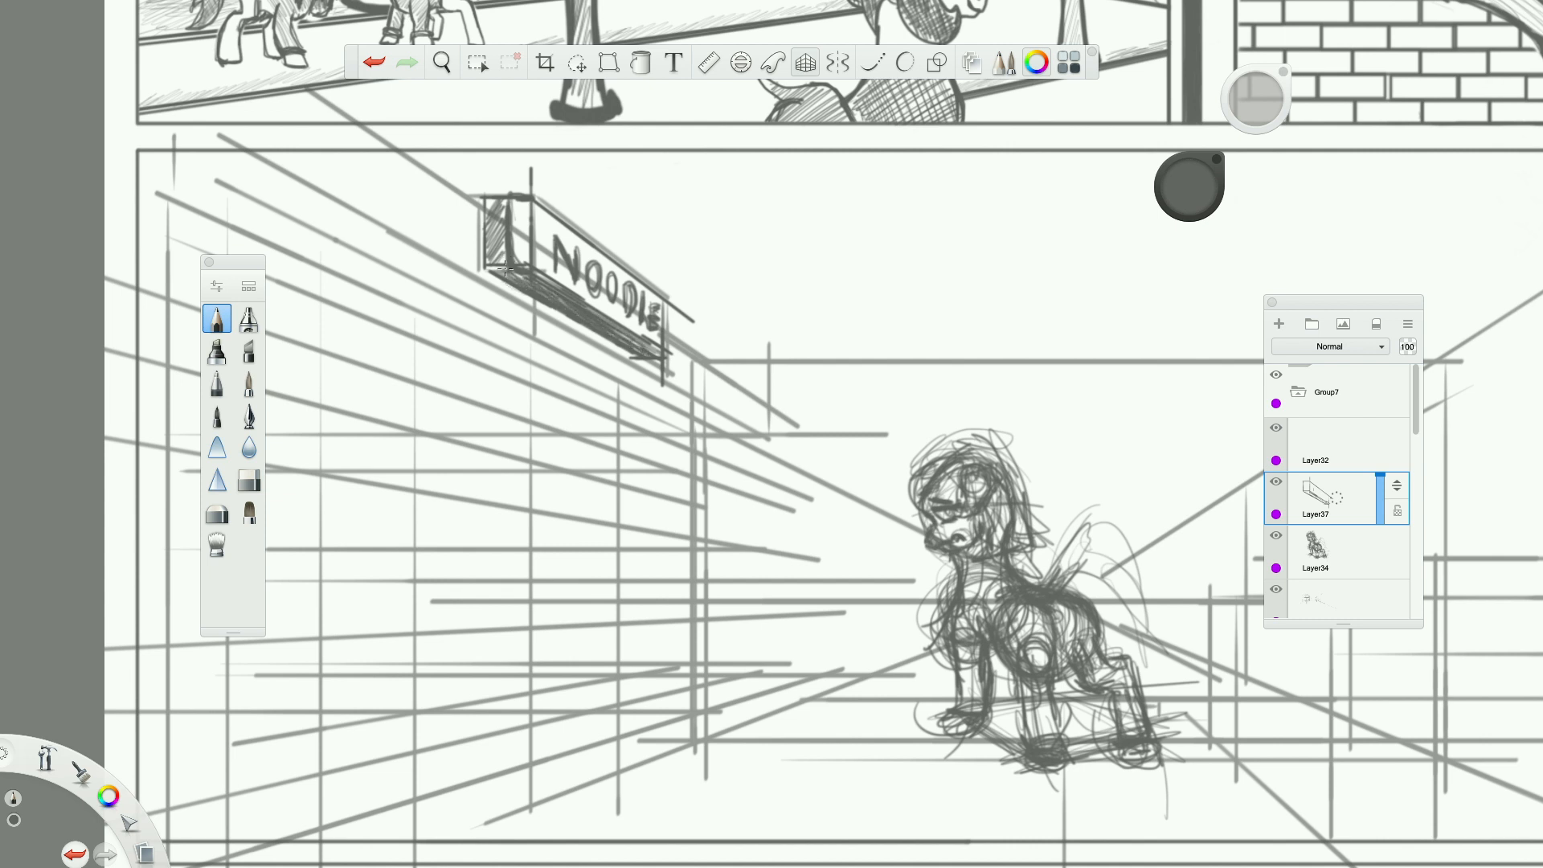
mouse_move(496, 199)
left_mouse_down()
mouse_move(485, 234)
mouse_move(505, 267)
mouse_move(491, 201)
mouse_move(491, 261)
left_mouse_up()
left_click_drag(515, 231, 512, 261)
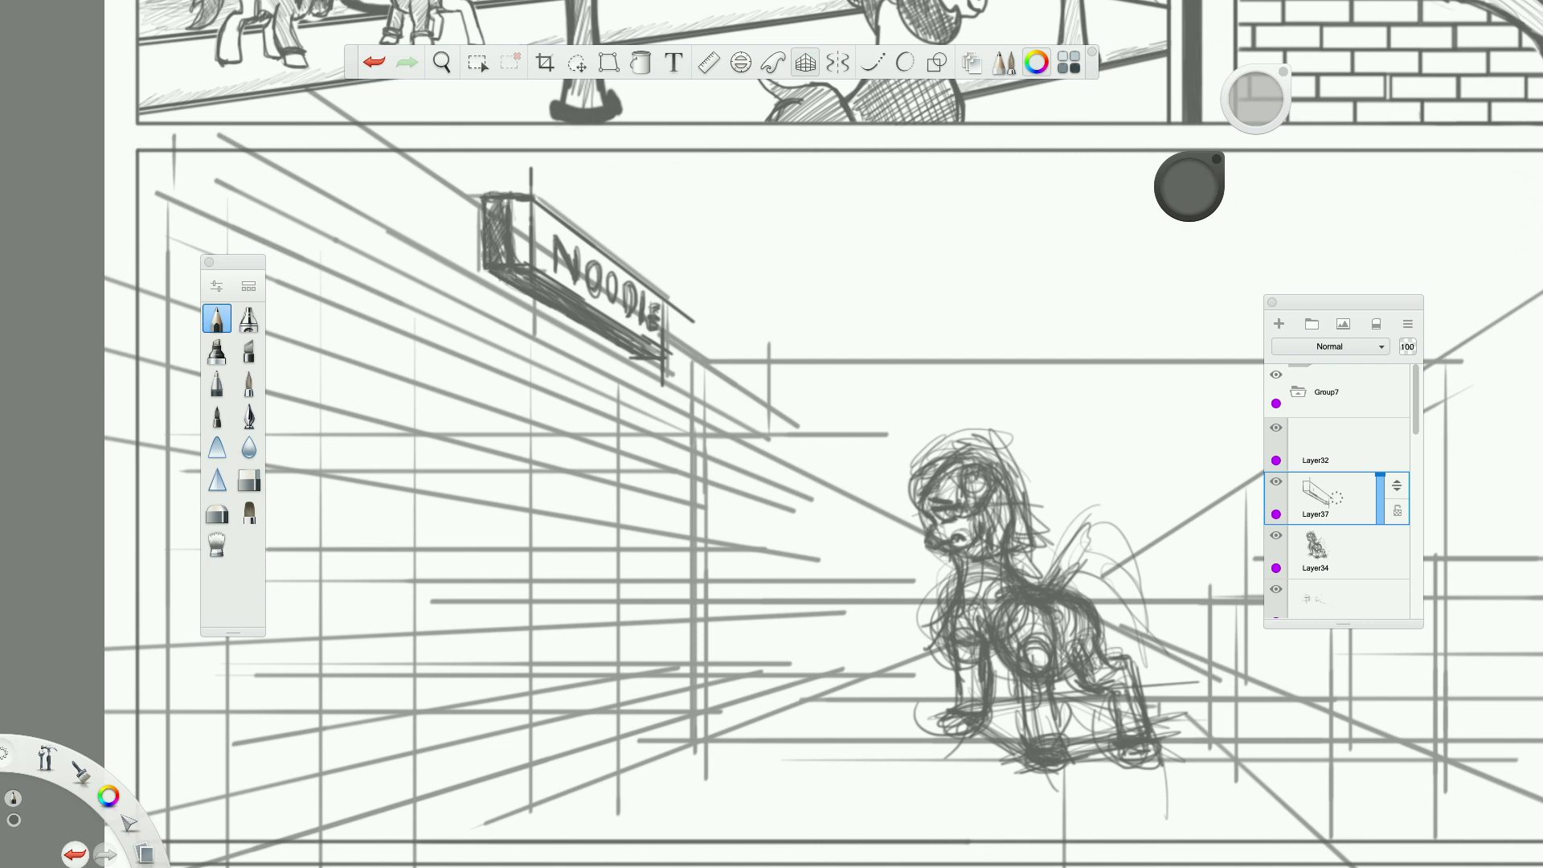
left_click_drag(534, 204, 607, 258)
mouse_move(519, 211)
left_mouse_down()
mouse_move(545, 274)
mouse_move(571, 289)
left_mouse_up()
left_click_drag(578, 233, 612, 318)
left_click_drag(618, 261, 636, 332)
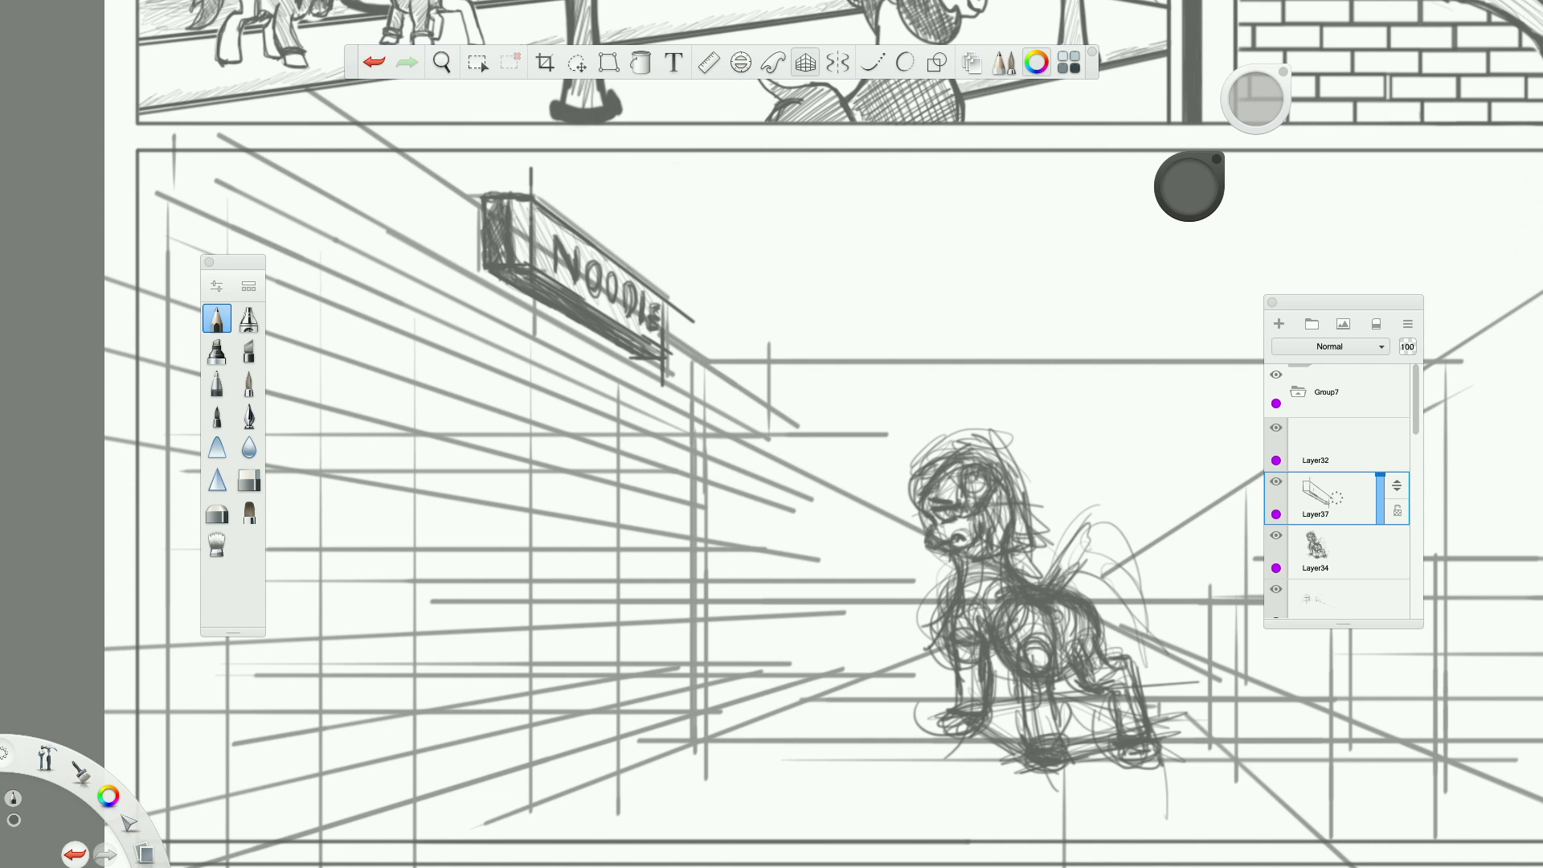
Turn the perspective guides back on and draw the left wall's far vertical corner edge beyond the noodle sign.
scroll(677, 360, "down", 5)
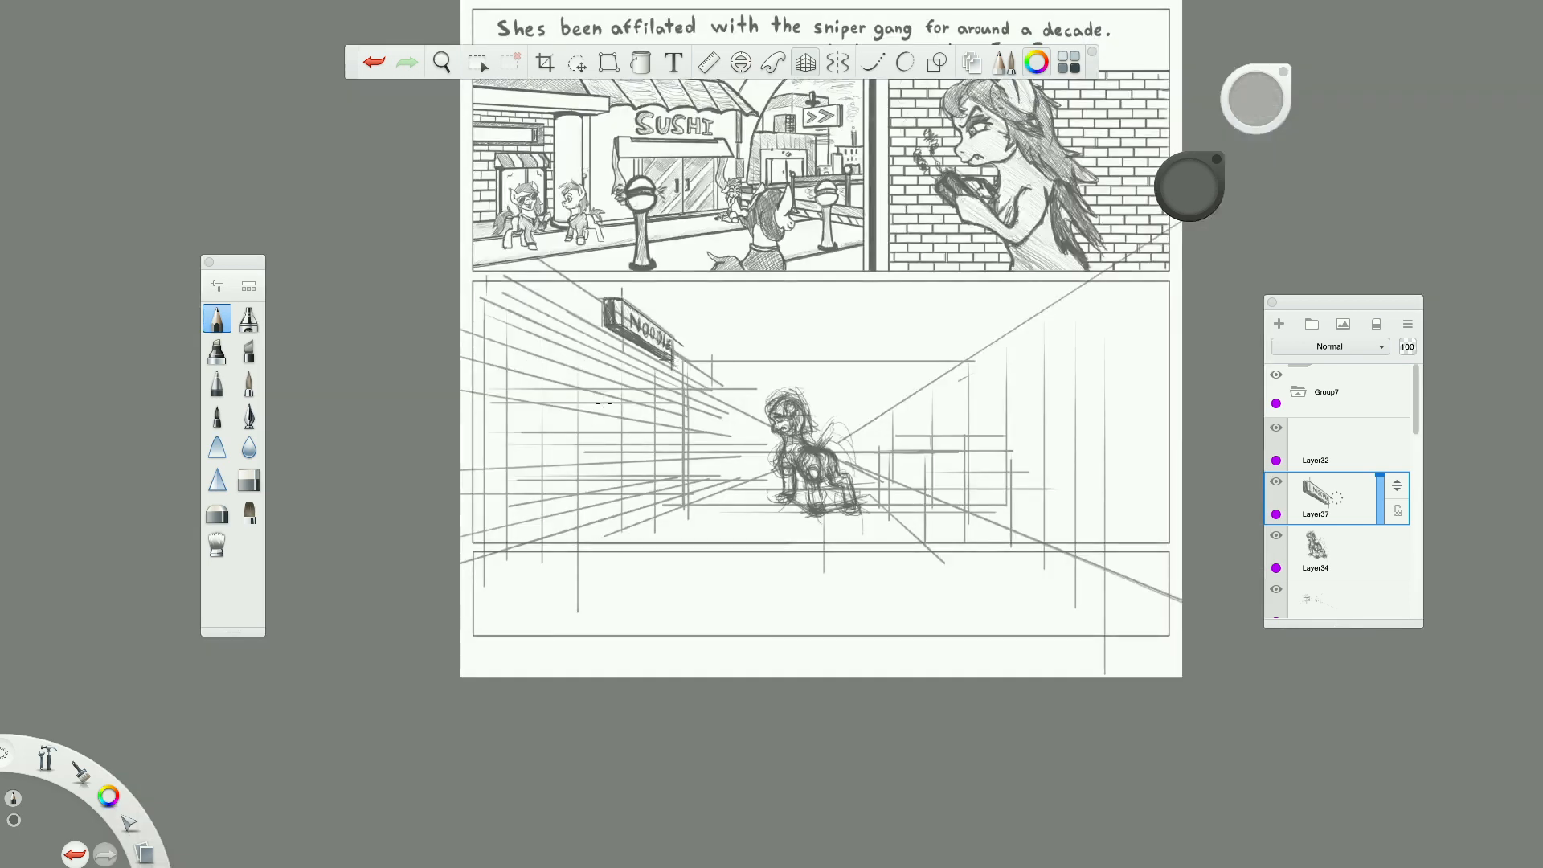
scroll(604, 403, "up", 5)
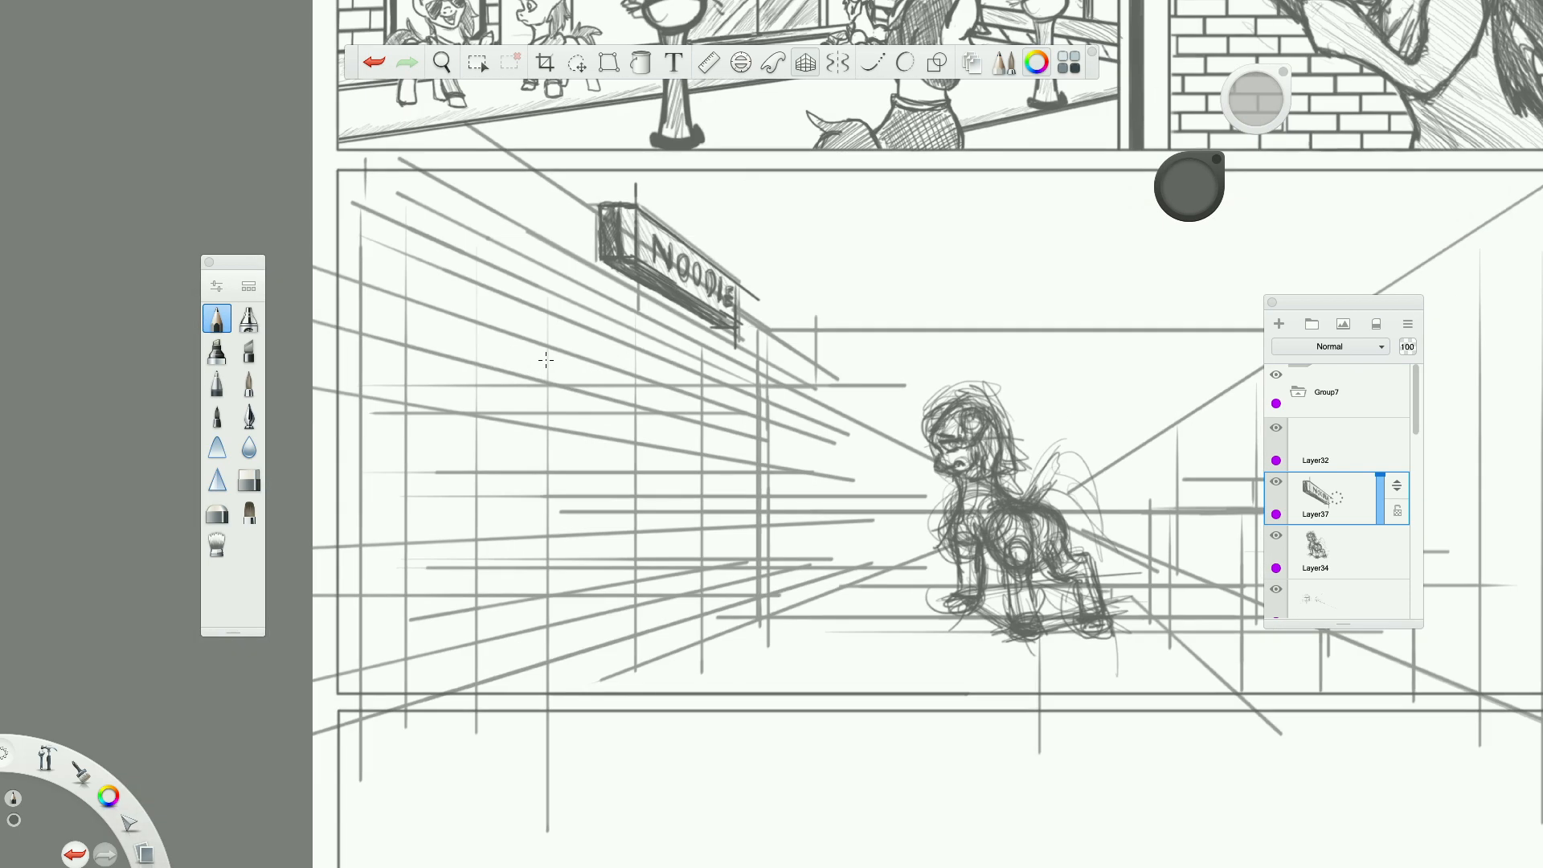
scroll(546, 360, "up", 2)
scroll(548, 353, "down", 3)
scroll(551, 348, "up", 2)
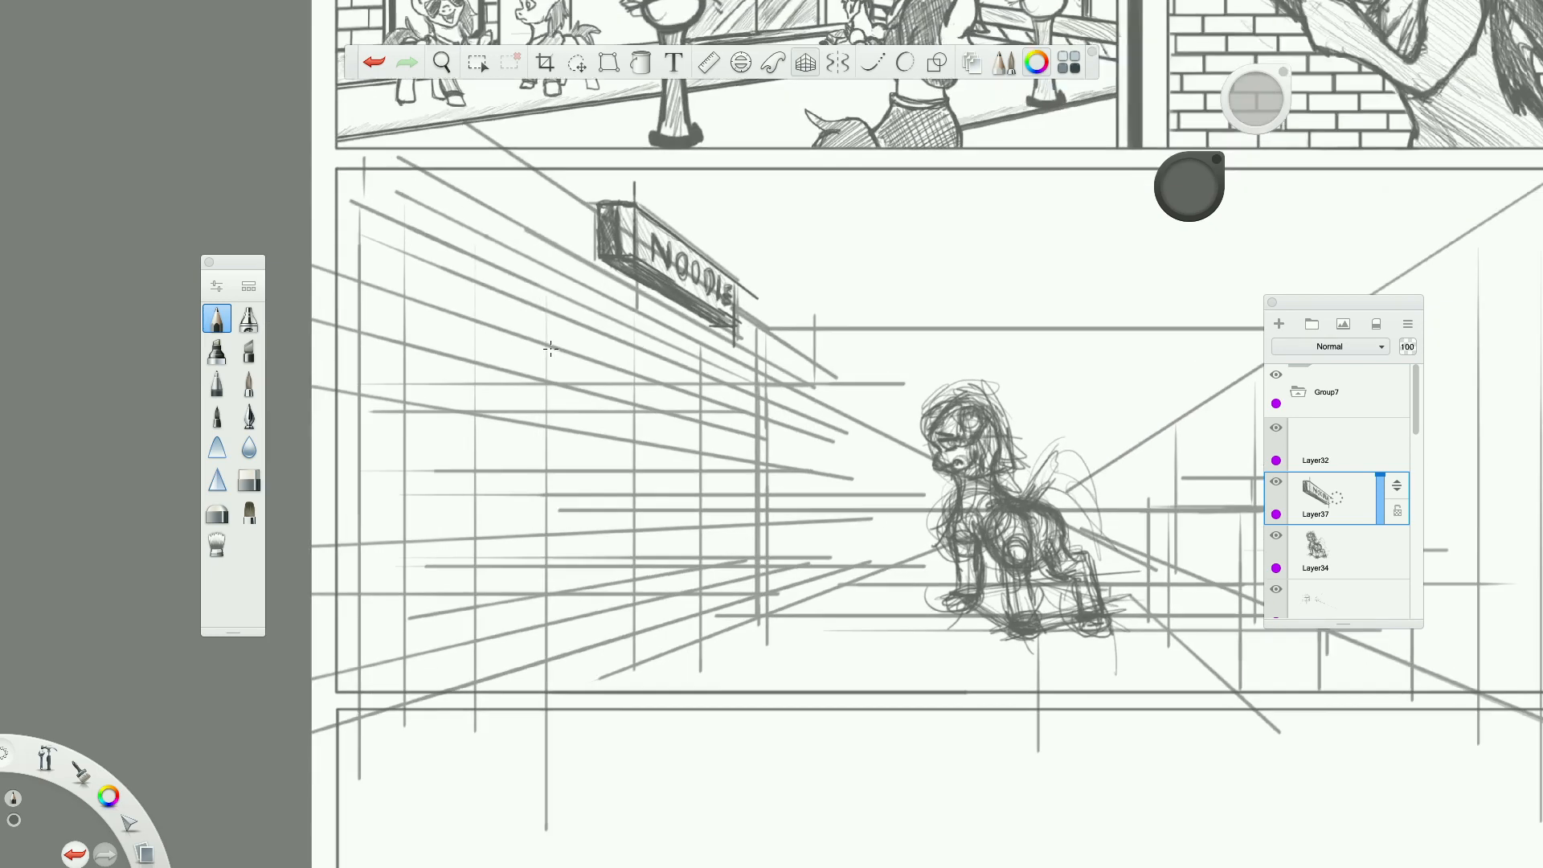
scroll(550, 348, "up", 2)
key("Tab")
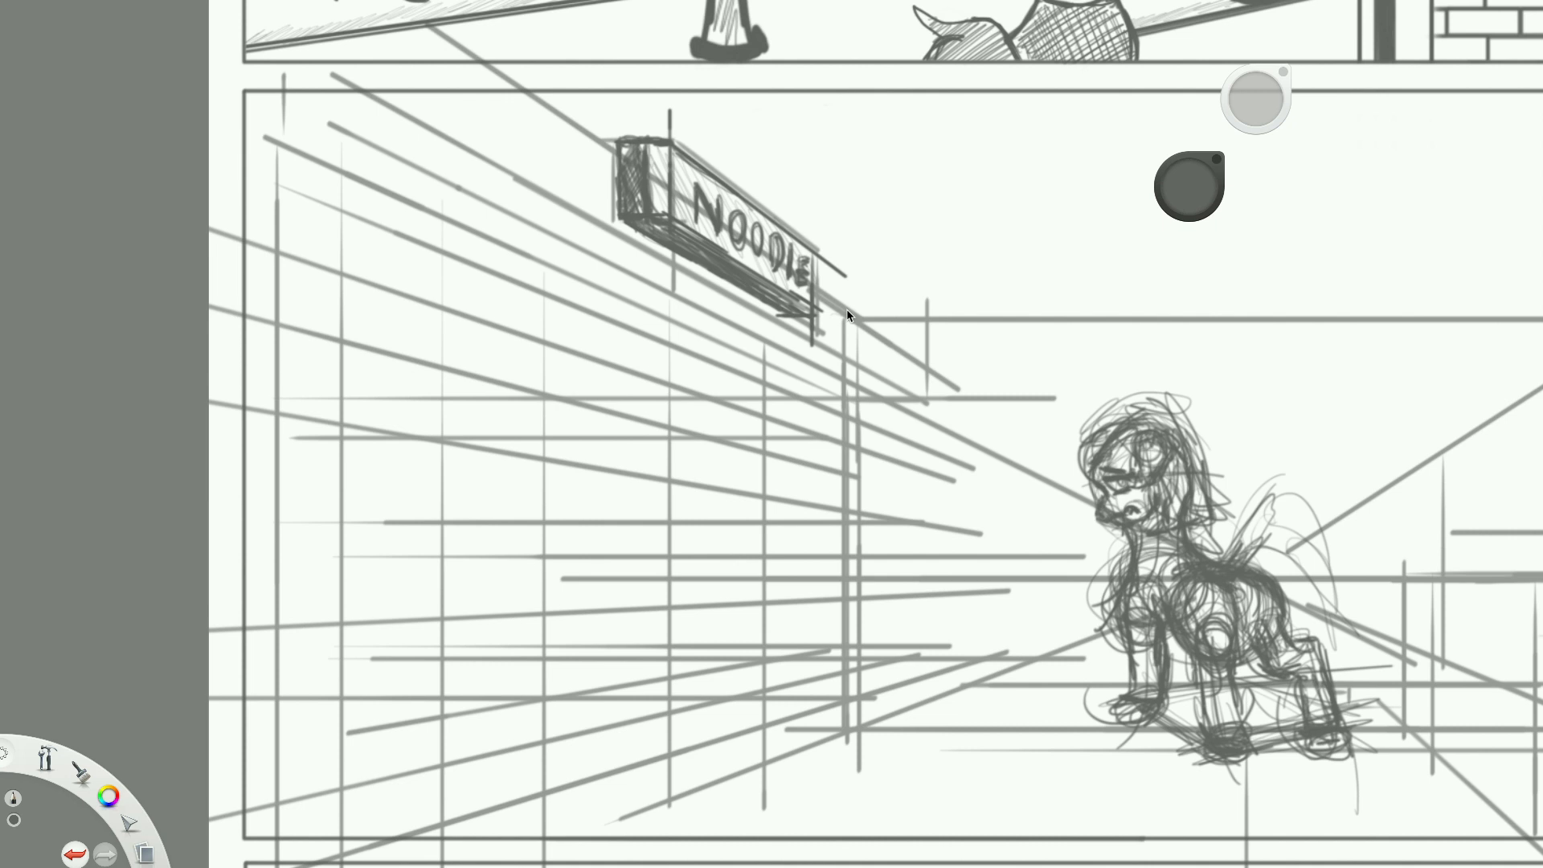
key("Tab")
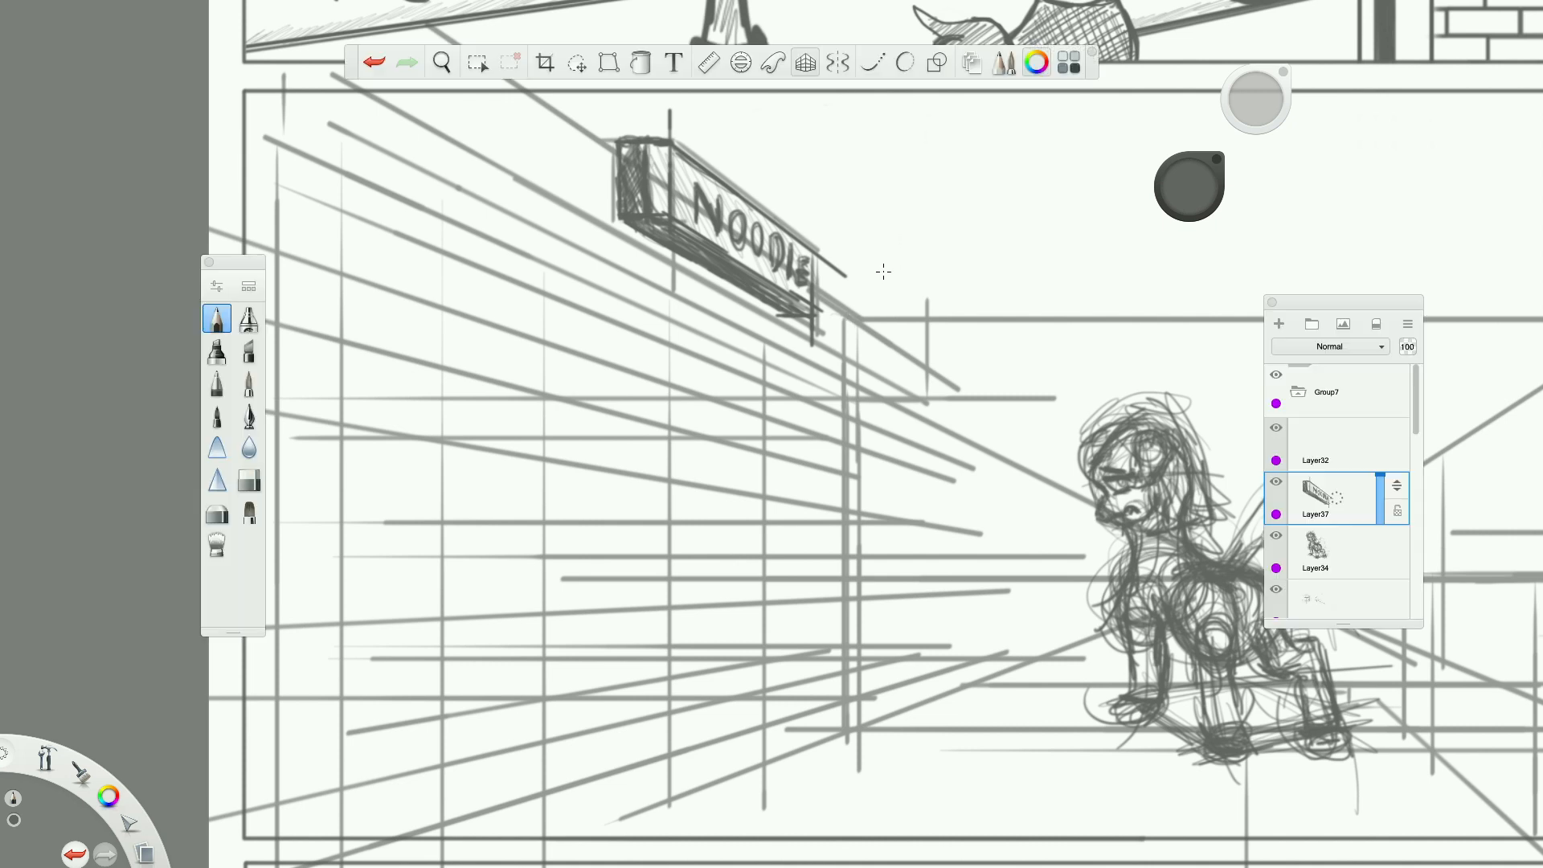
left_click(804, 64)
left_click_drag(844, 393, 844, 759)
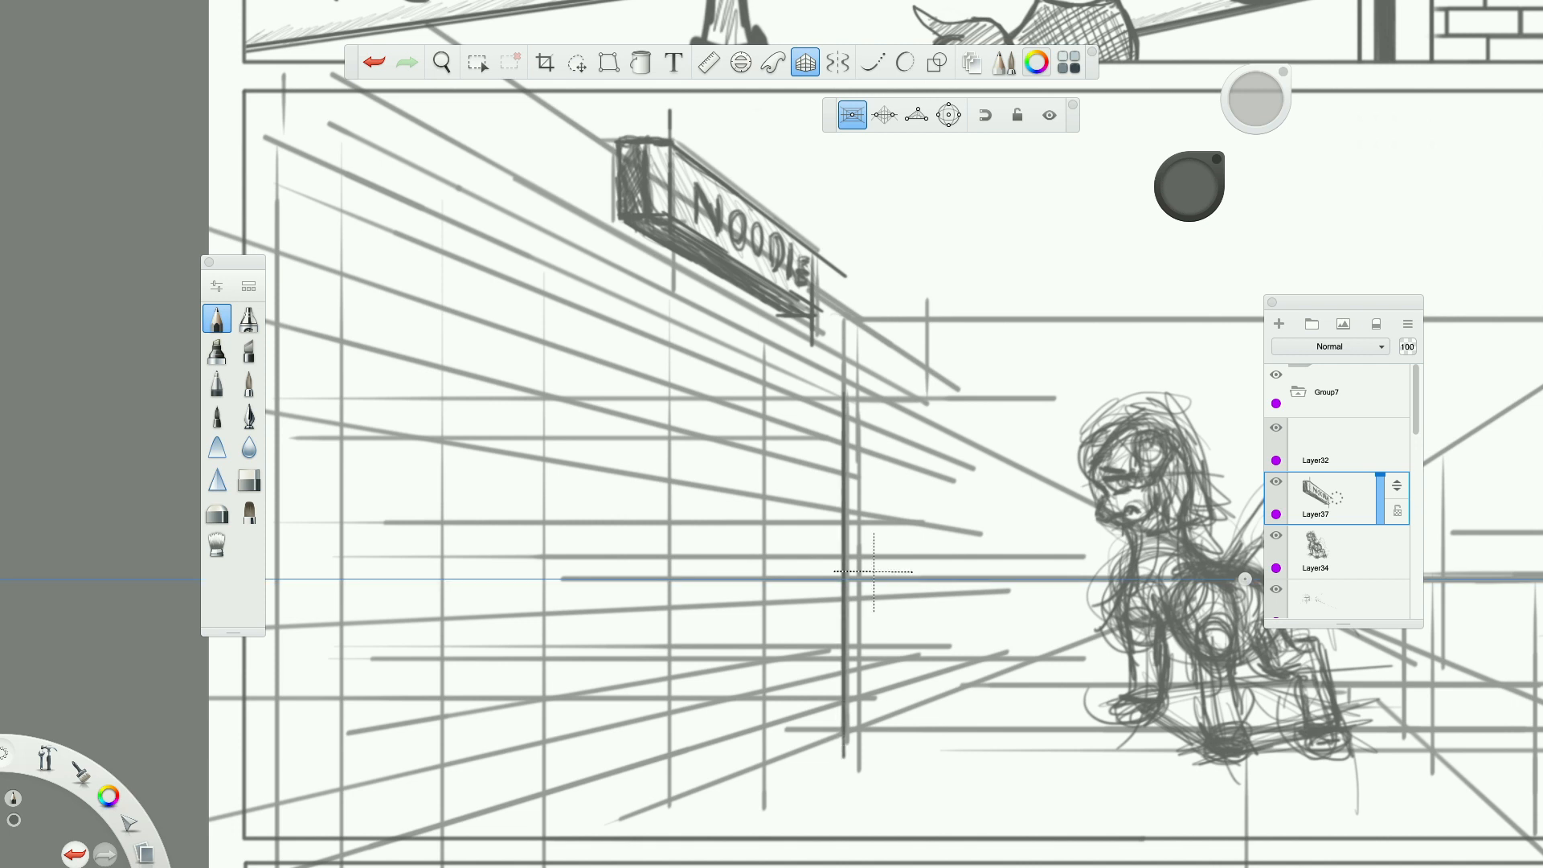
Draw the ledge's receding edges along the top of the left wall and close its far end with short vertical and horizontal strokes.
left_click_drag(881, 395, 209, 56)
mouse_move(446, 104)
left_mouse_down()
mouse_move(363, 102)
mouse_move(733, 297)
left_mouse_up()
left_click_drag(313, 103, 837, 353)
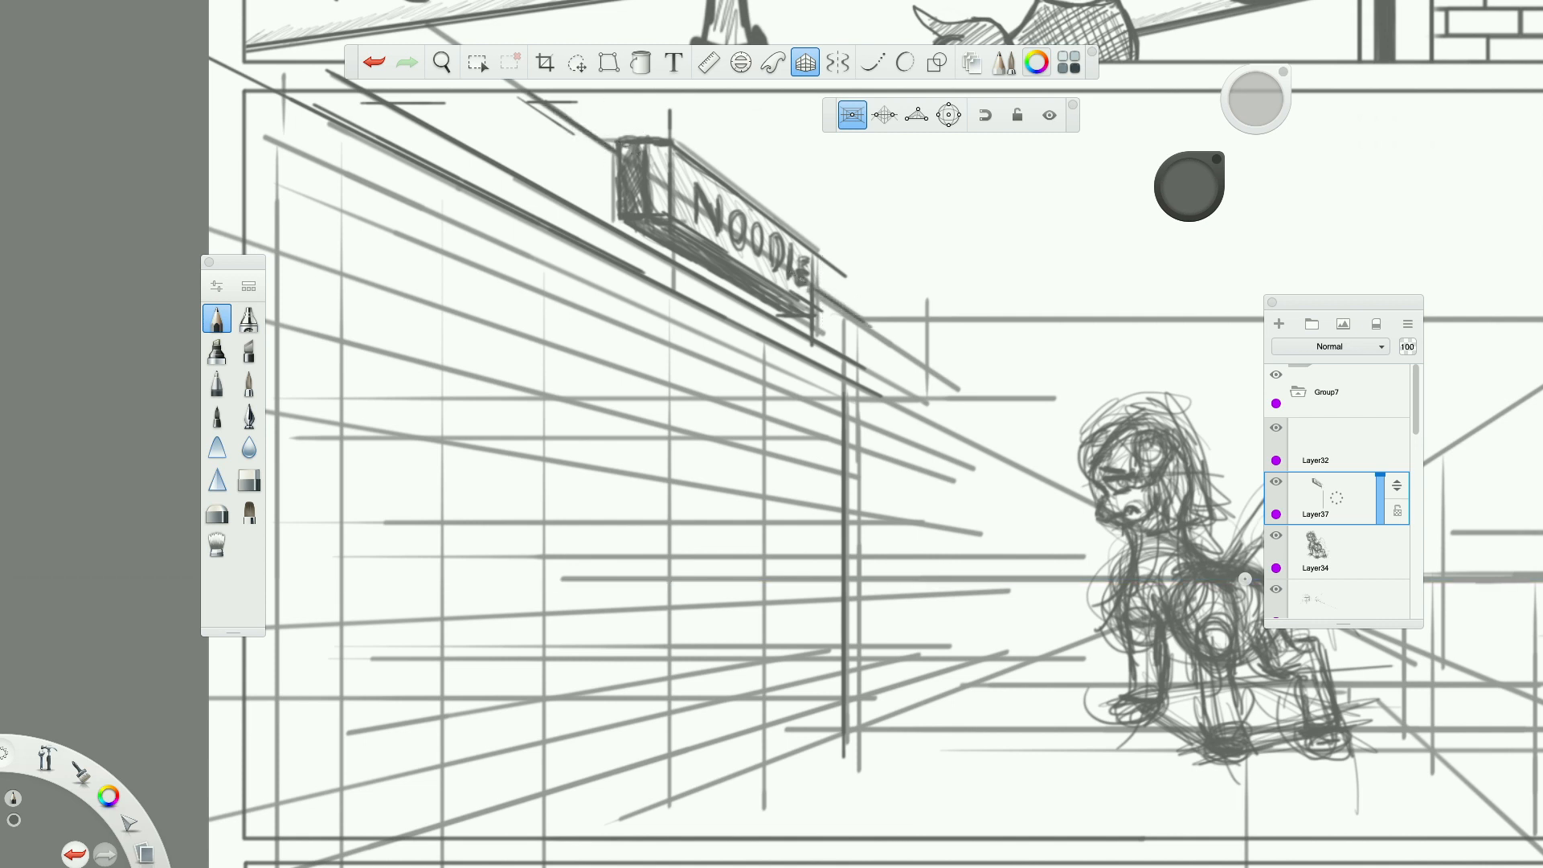
left_click_drag(874, 321, 874, 372)
left_click_drag(857, 376, 881, 376)
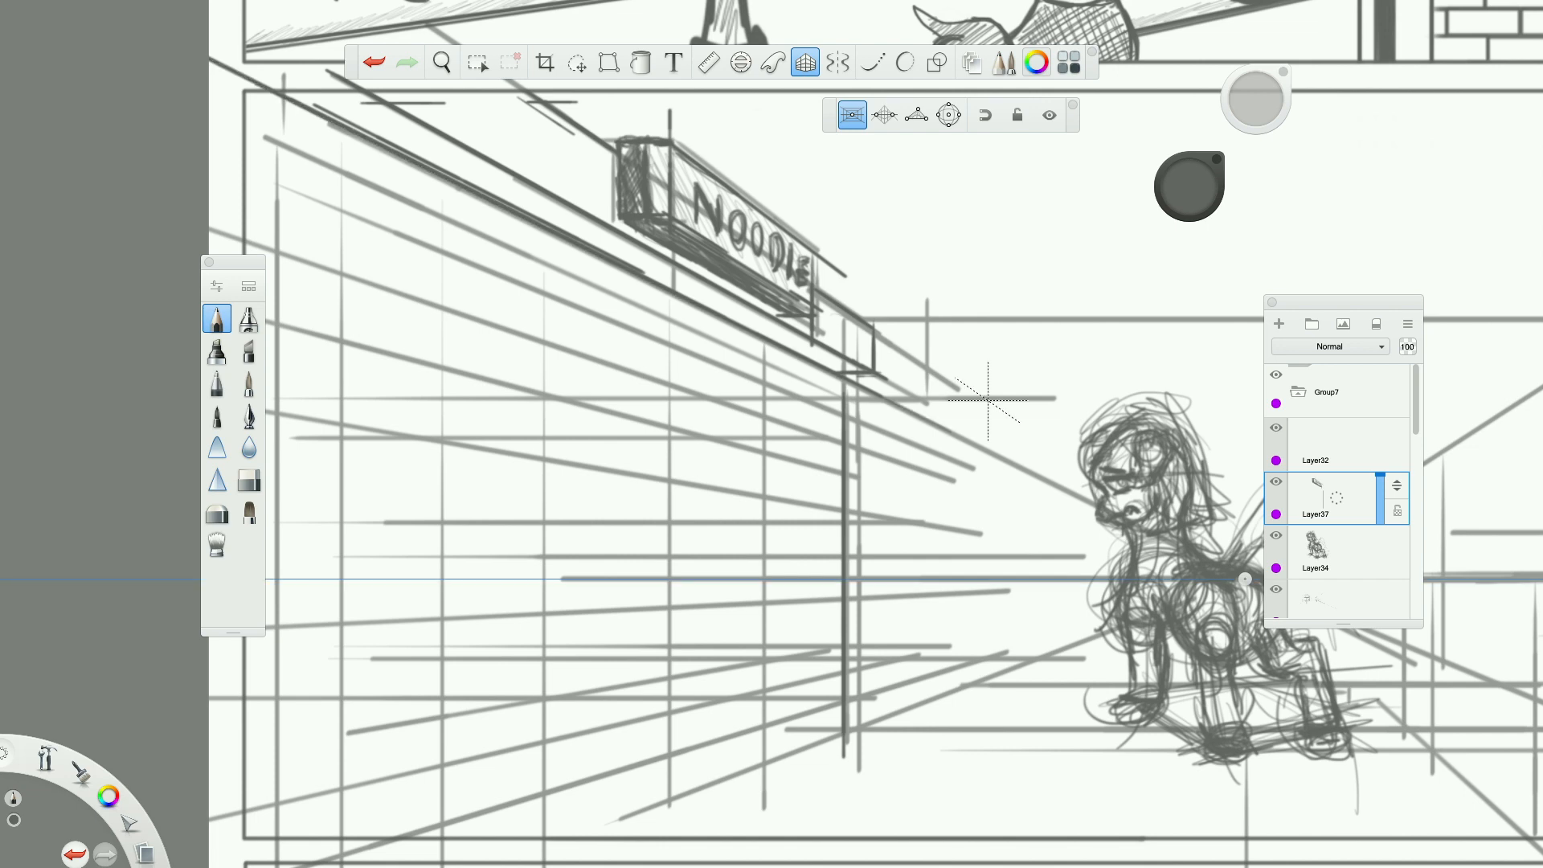
Turn off the perspective guides and erase the ledge lines' overshoots and the stray horizontal marks around the panel's upper border.
scroll(988, 400, "down", 7)
scroll(958, 386, "up", 6)
scroll(629, 329, "down", 2)
scroll(629, 329, "up", 5)
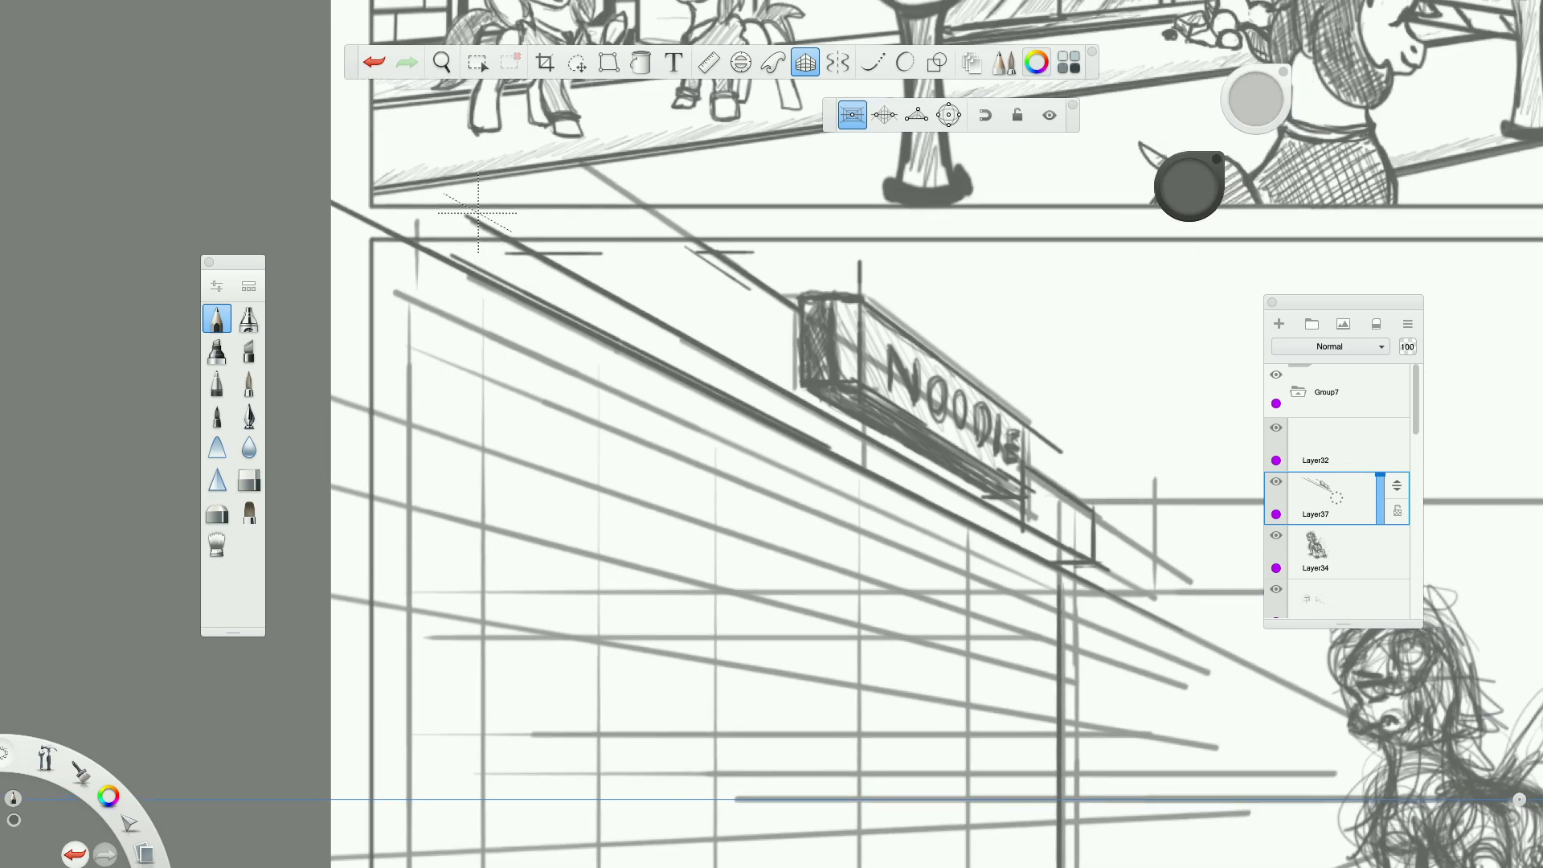
left_click(805, 63)
left_click(249, 480)
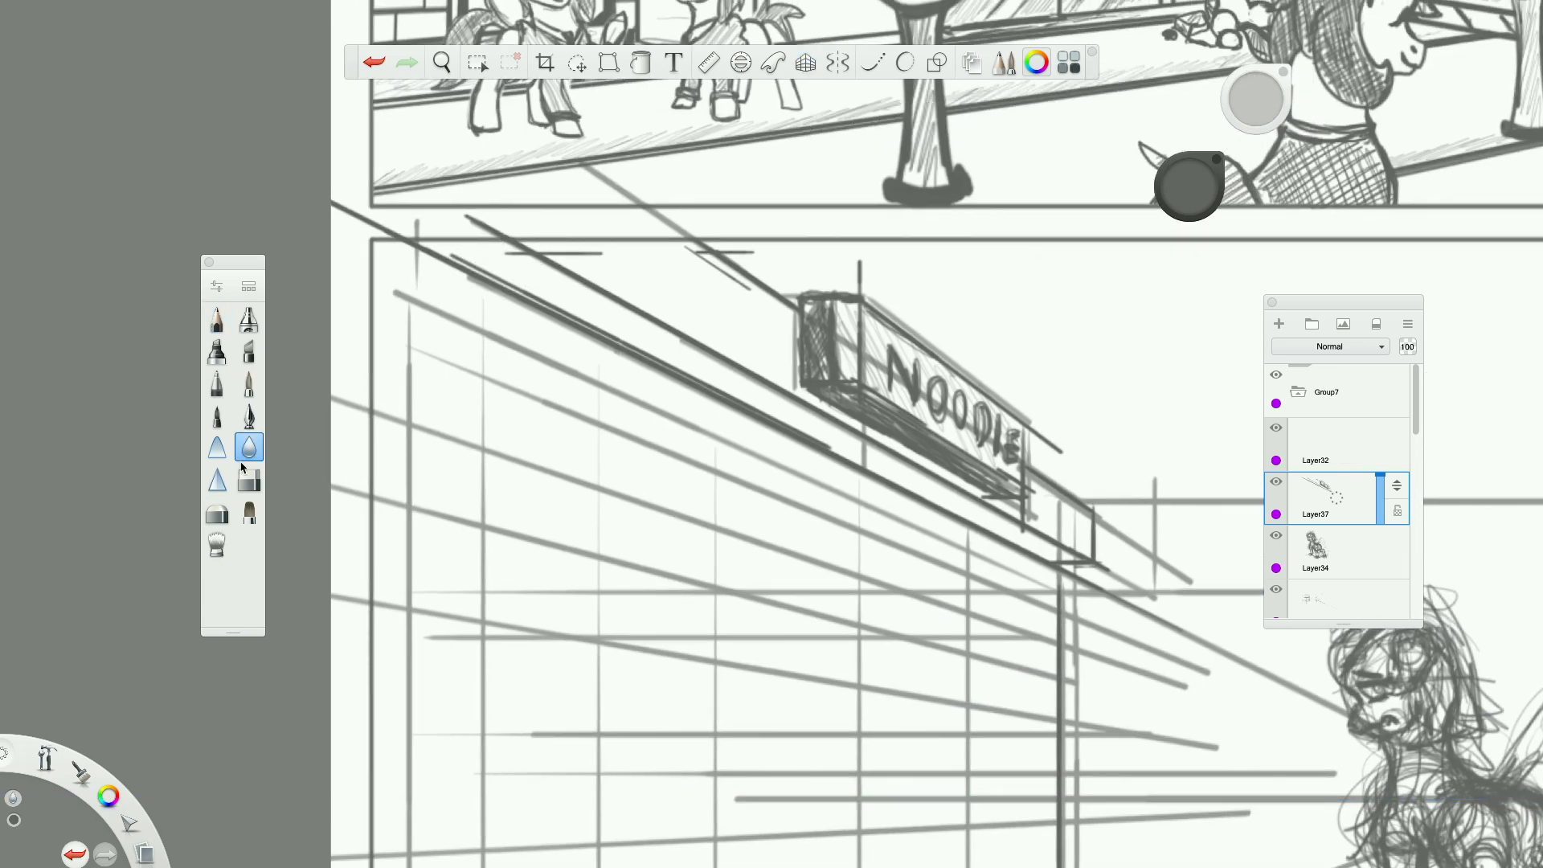
left_click_drag(334, 202, 394, 235)
mouse_move(1256, 99)
left_mouse_down()
mouse_move(1244, 128)
mouse_move(1264, 114)
left_mouse_up()
left_click_drag(466, 215, 491, 228)
mouse_move(758, 254)
left_mouse_down()
mouse_move(736, 238)
mouse_move(741, 291)
left_mouse_up()
left_click_drag(604, 256, 558, 239)
left_click_drag(1255, 99, 1223, 228)
mouse_move(454, 251)
left_mouse_down()
mouse_move(490, 264)
mouse_move(562, 250)
left_mouse_up()
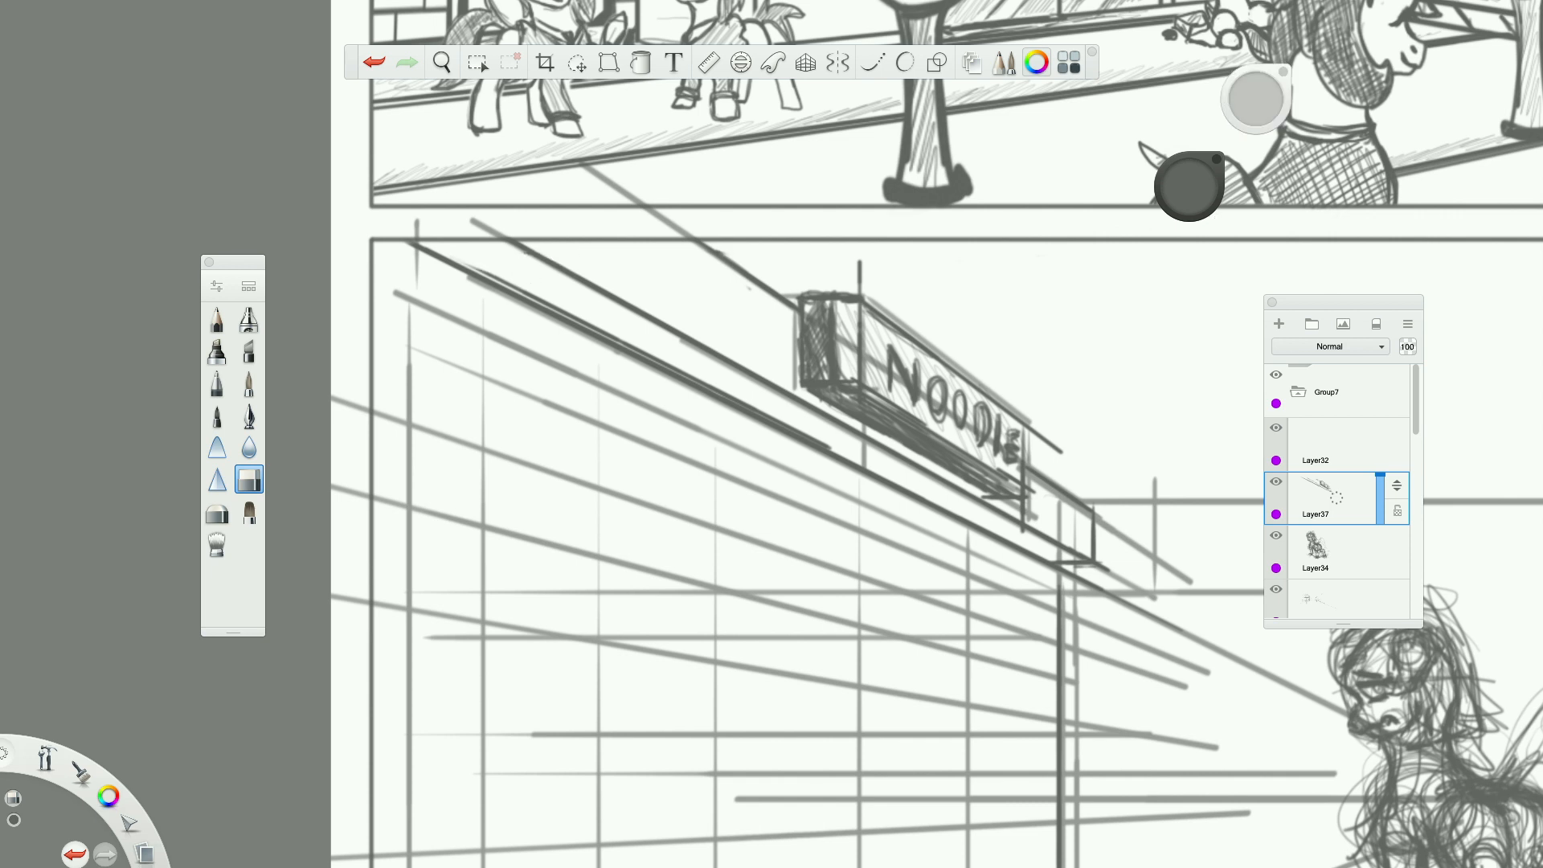
Undo the erasure on the sign's end face and erase the overshooting lines at the sign's far corners with a resized eraser.
mouse_move(828, 337)
left_mouse_down()
mouse_move(824, 314)
mouse_move(838, 347)
left_mouse_up()
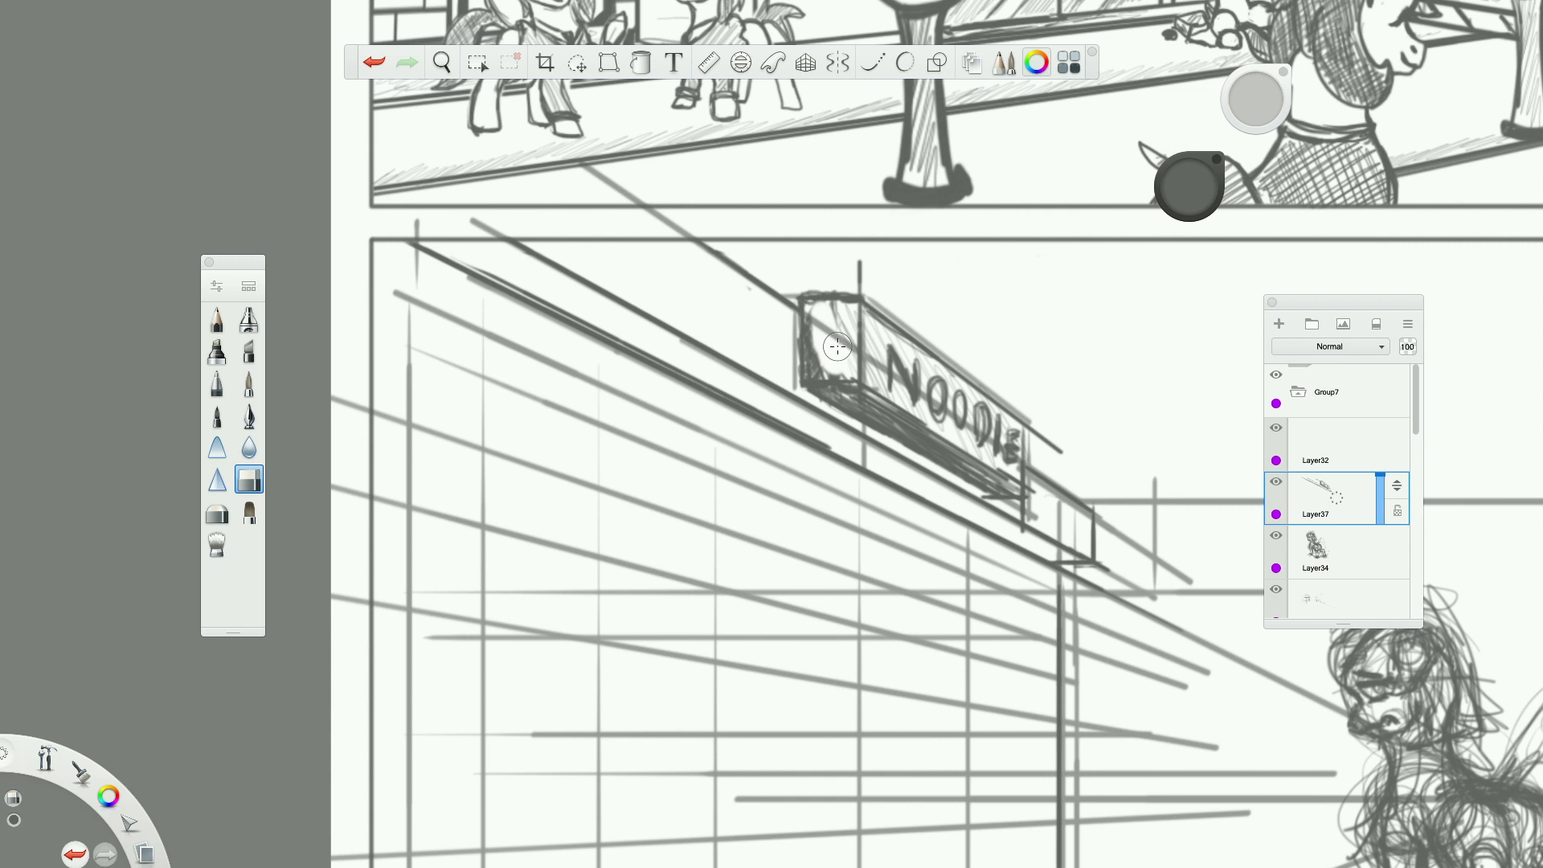
left_click(374, 61)
left_click_drag(1057, 450, 1040, 434)
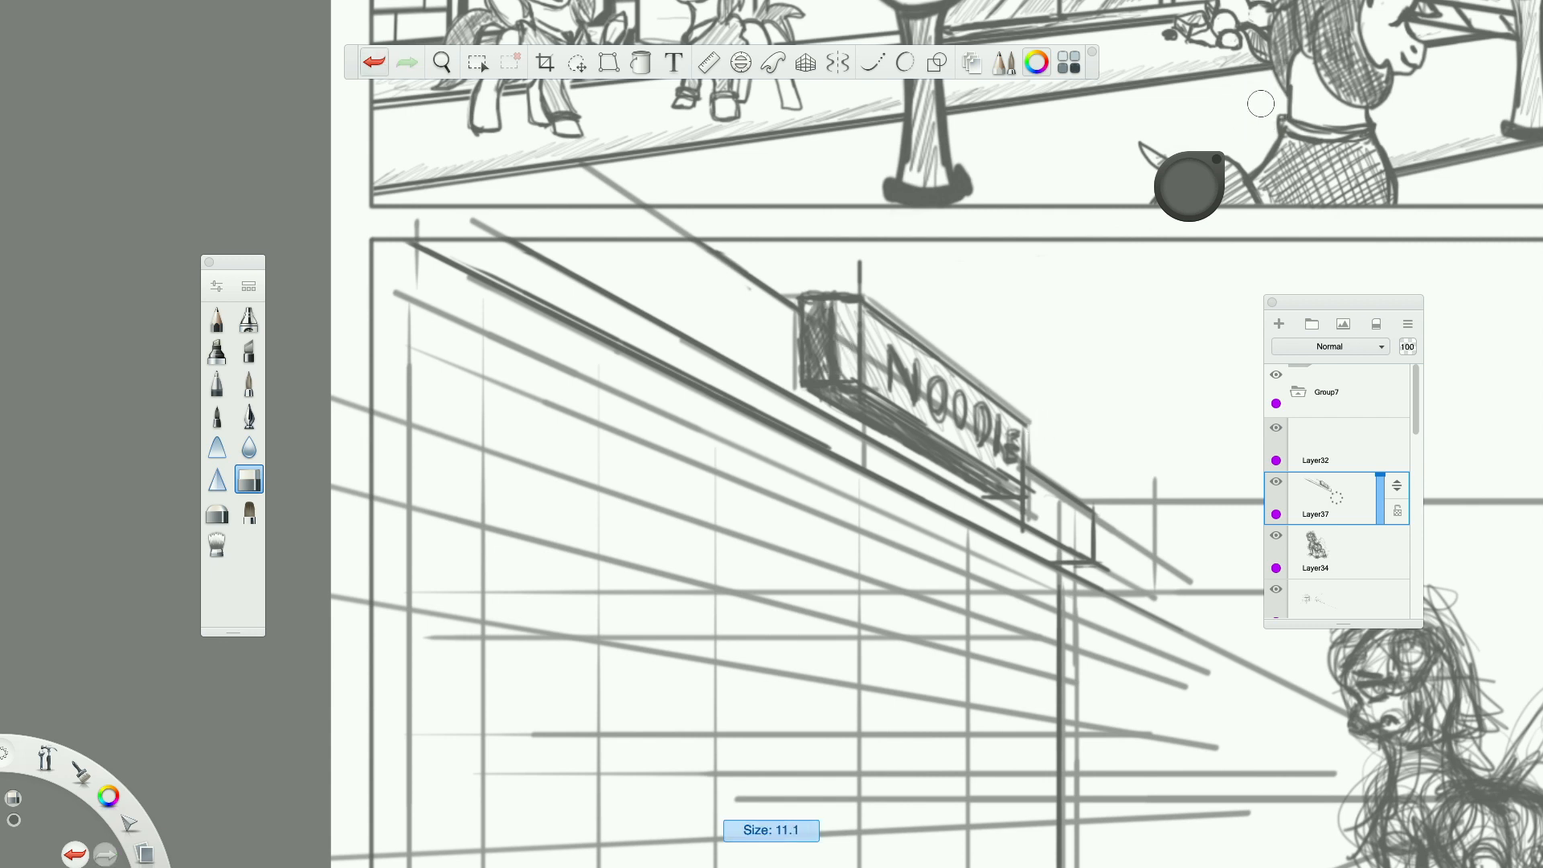
left_click_drag(1023, 512, 1023, 520)
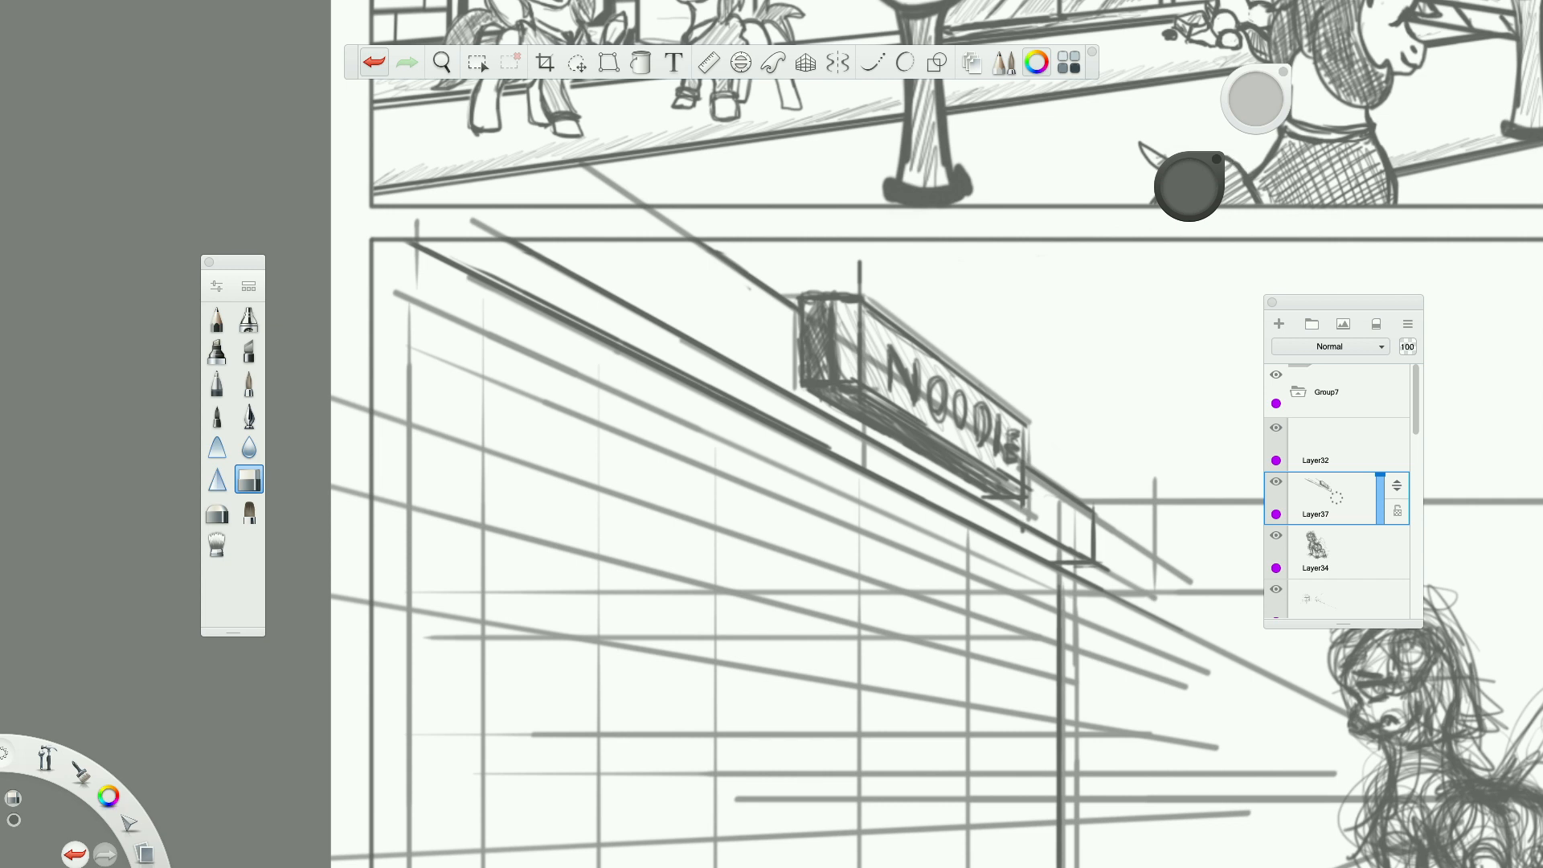
left_click_drag(1260, 99, 1227, 201)
left_click_drag(995, 493, 982, 499)
scroll(1036, 518, "down", 5)
scroll(1046, 527, "up", 10)
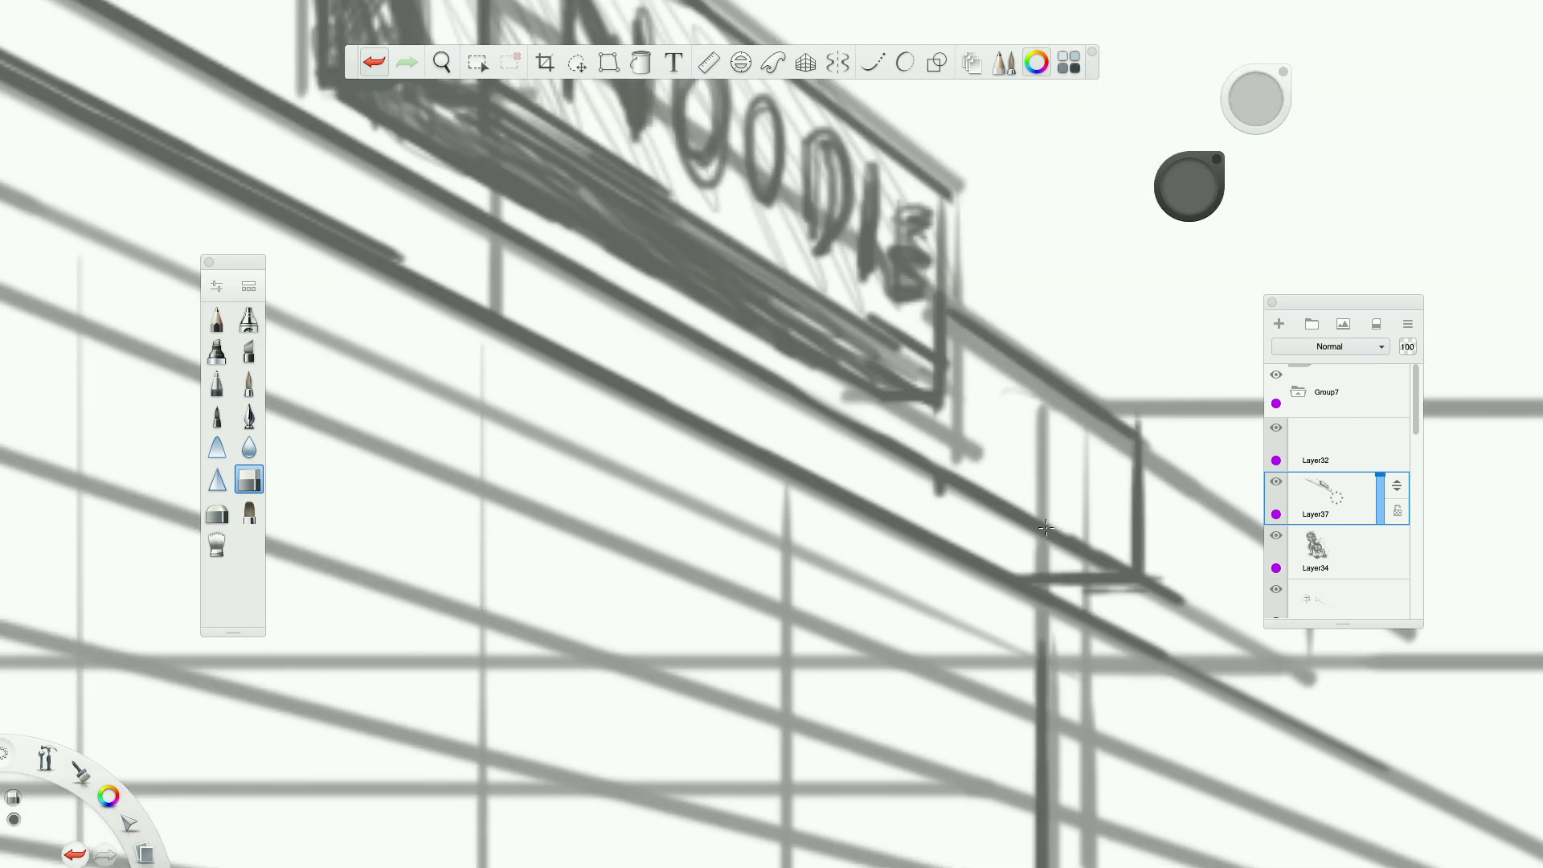
Erase along the doubled stroke of the ledge's lower receding edge to thin it.
scroll(956, 506, "down", 5)
scroll(666, 375, "up", 5)
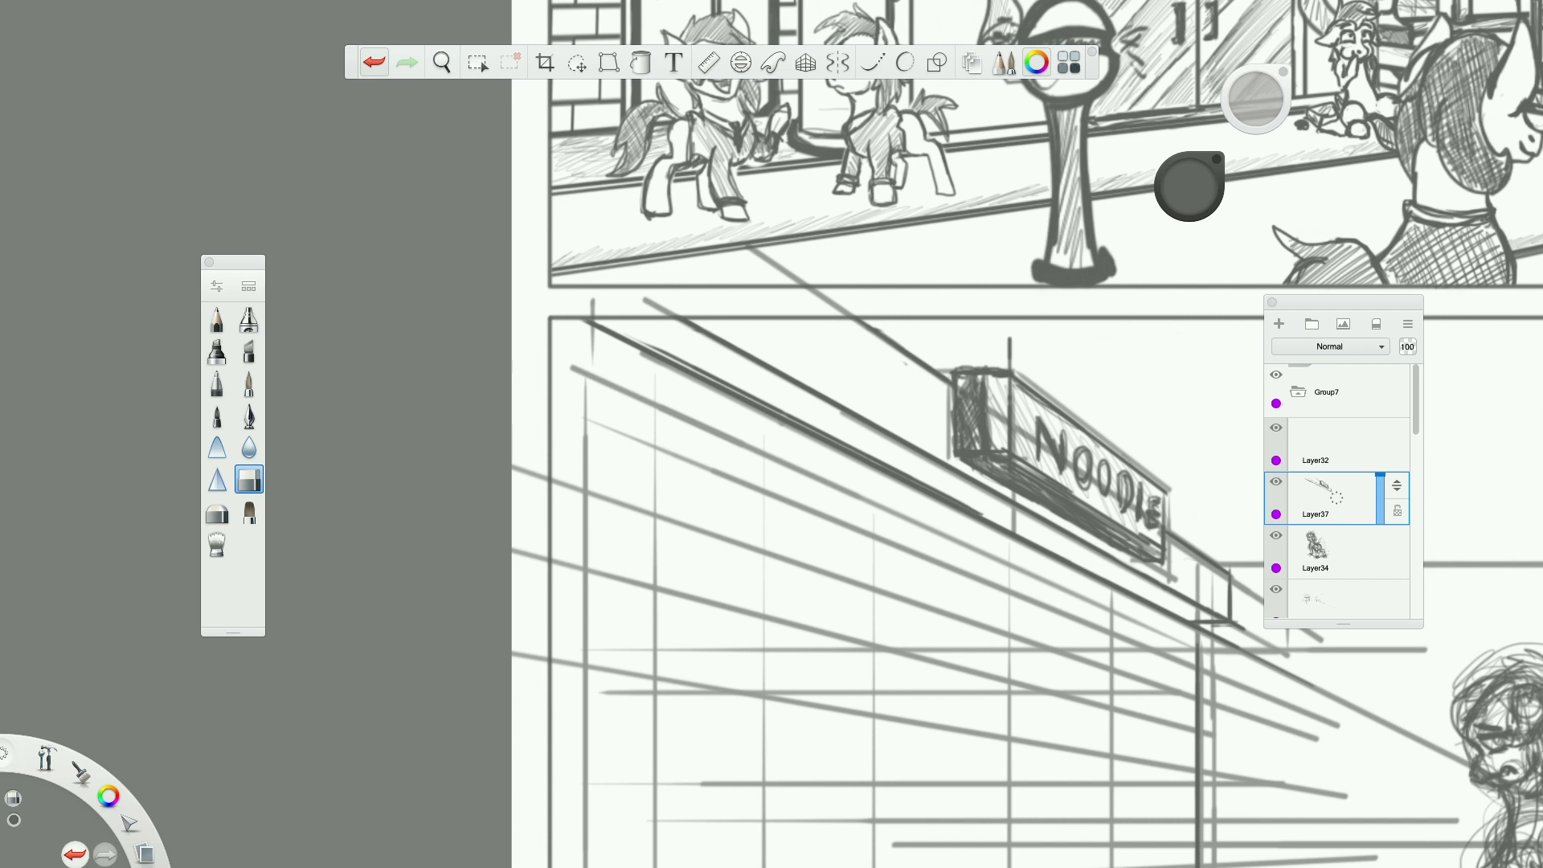
mouse_move(646, 343)
left_mouse_down()
mouse_move(914, 477)
mouse_move(855, 449)
left_mouse_up()
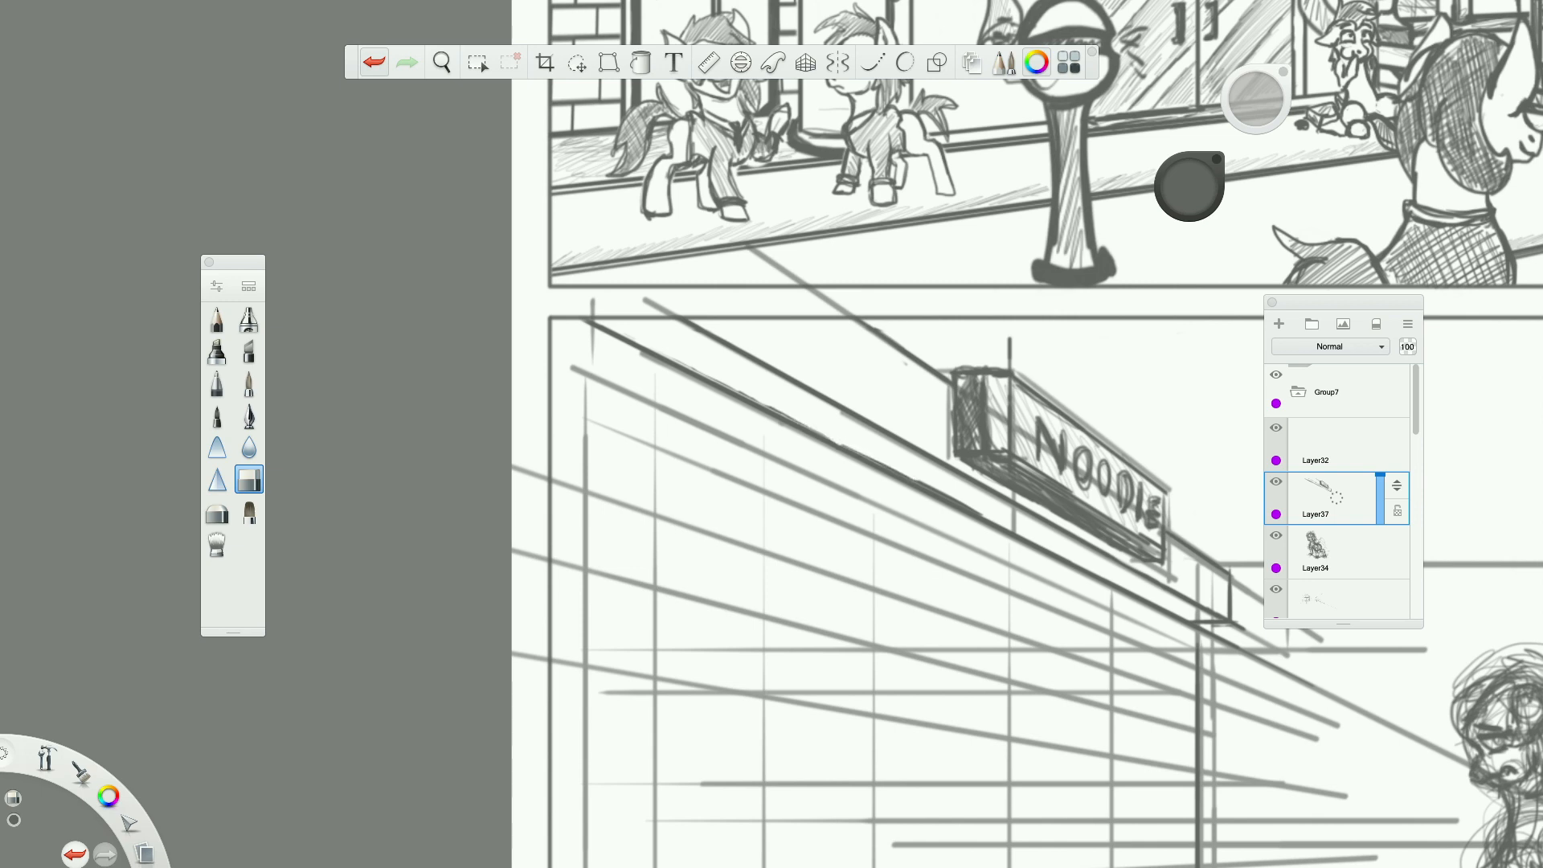
Turn on the perspective guides and retrace the ledge's lower receding edge with the pencil.
scroll(936, 485, "down", 5)
scroll(936, 486, "up", 5)
scroll(936, 485, "down", 5)
scroll(936, 486, "up", 6)
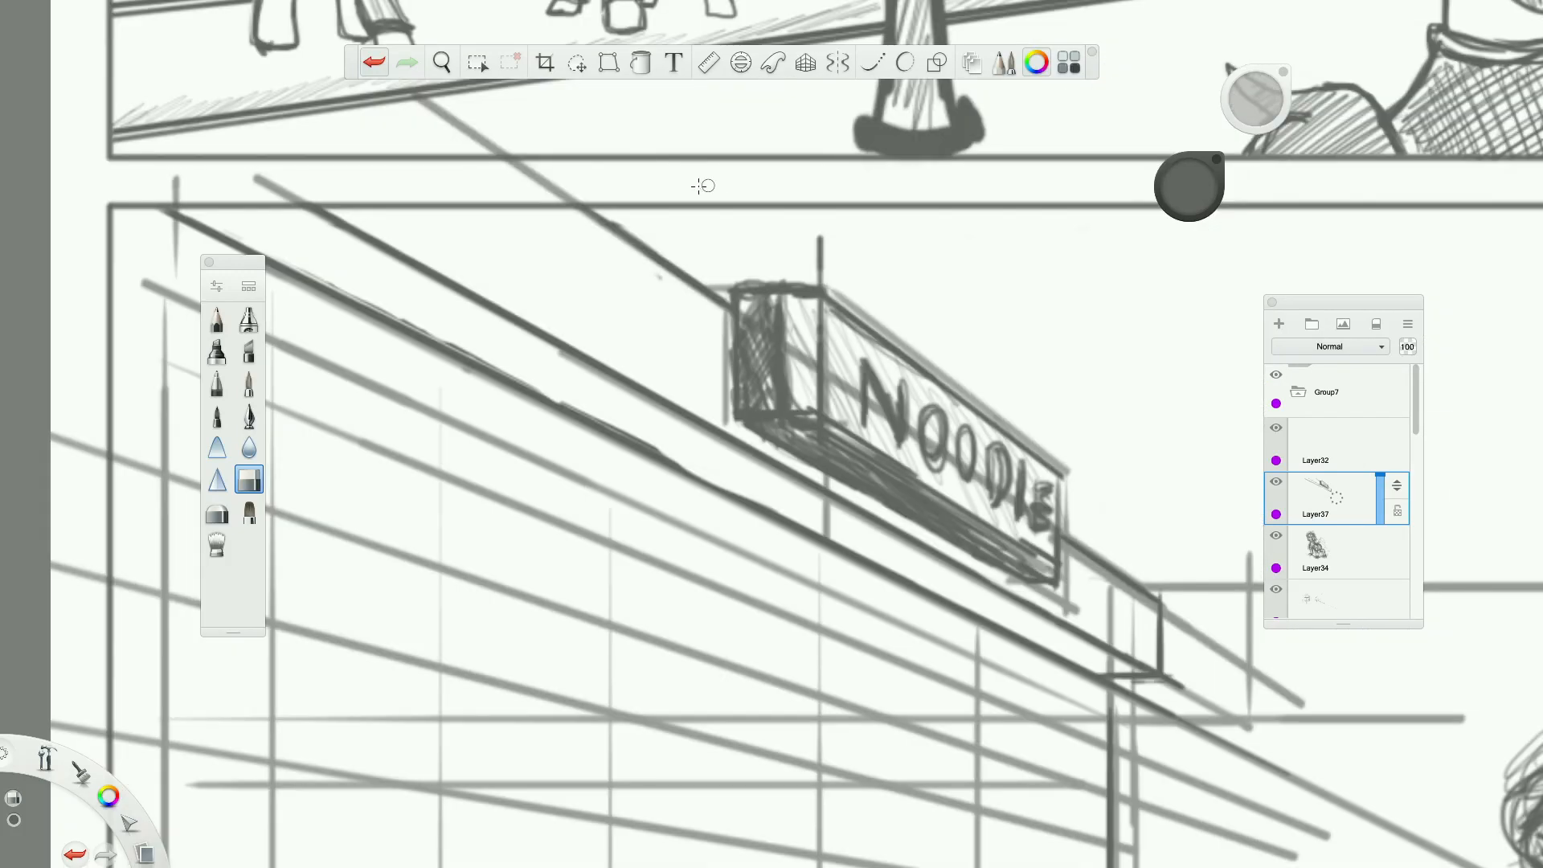
left_click(805, 62)
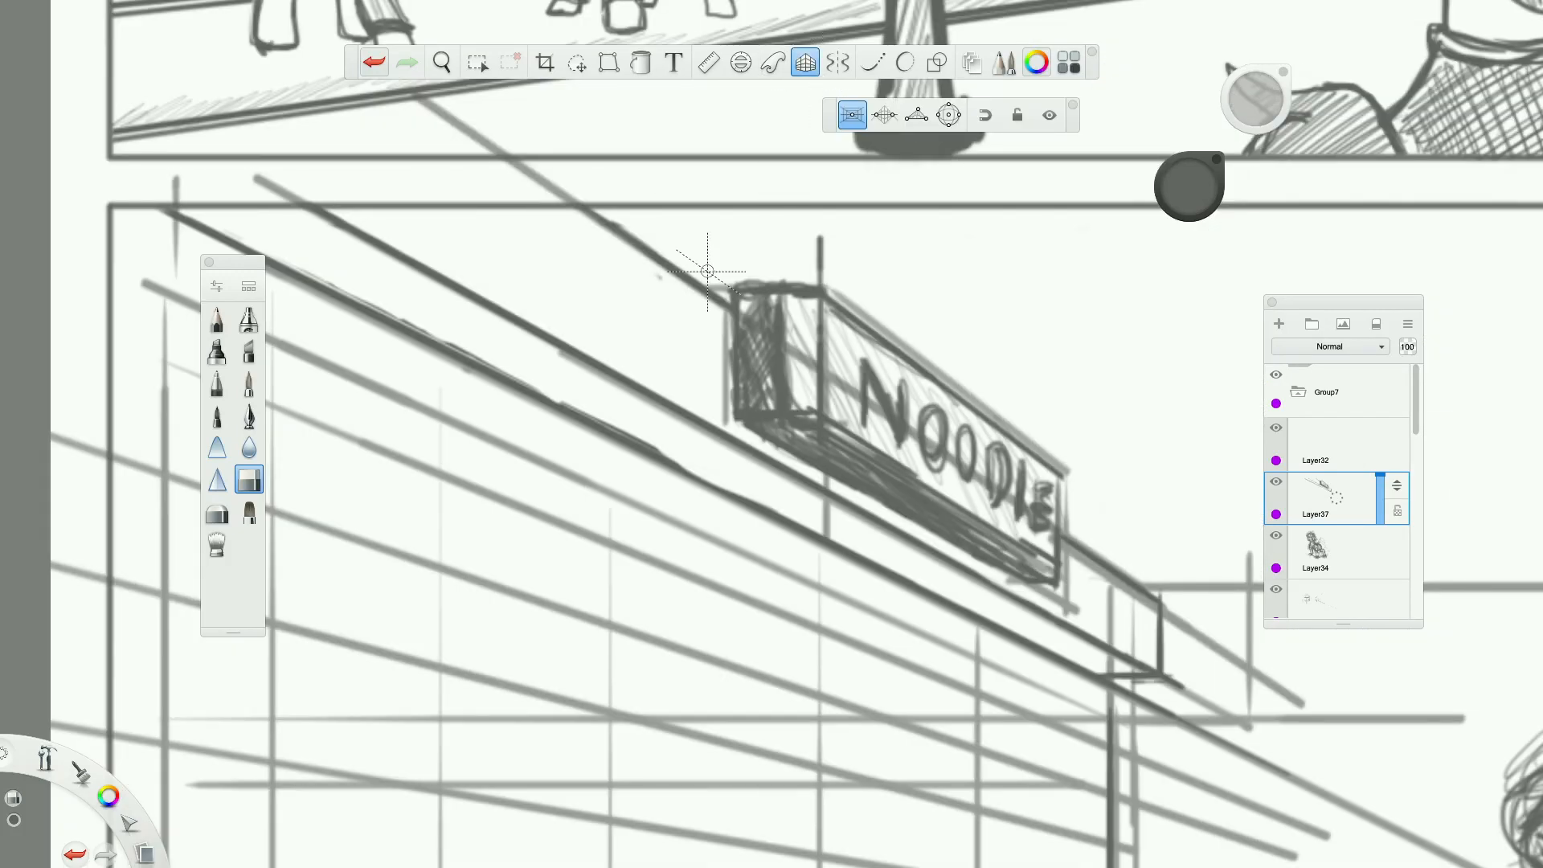
scroll(616, 386, "down", 3)
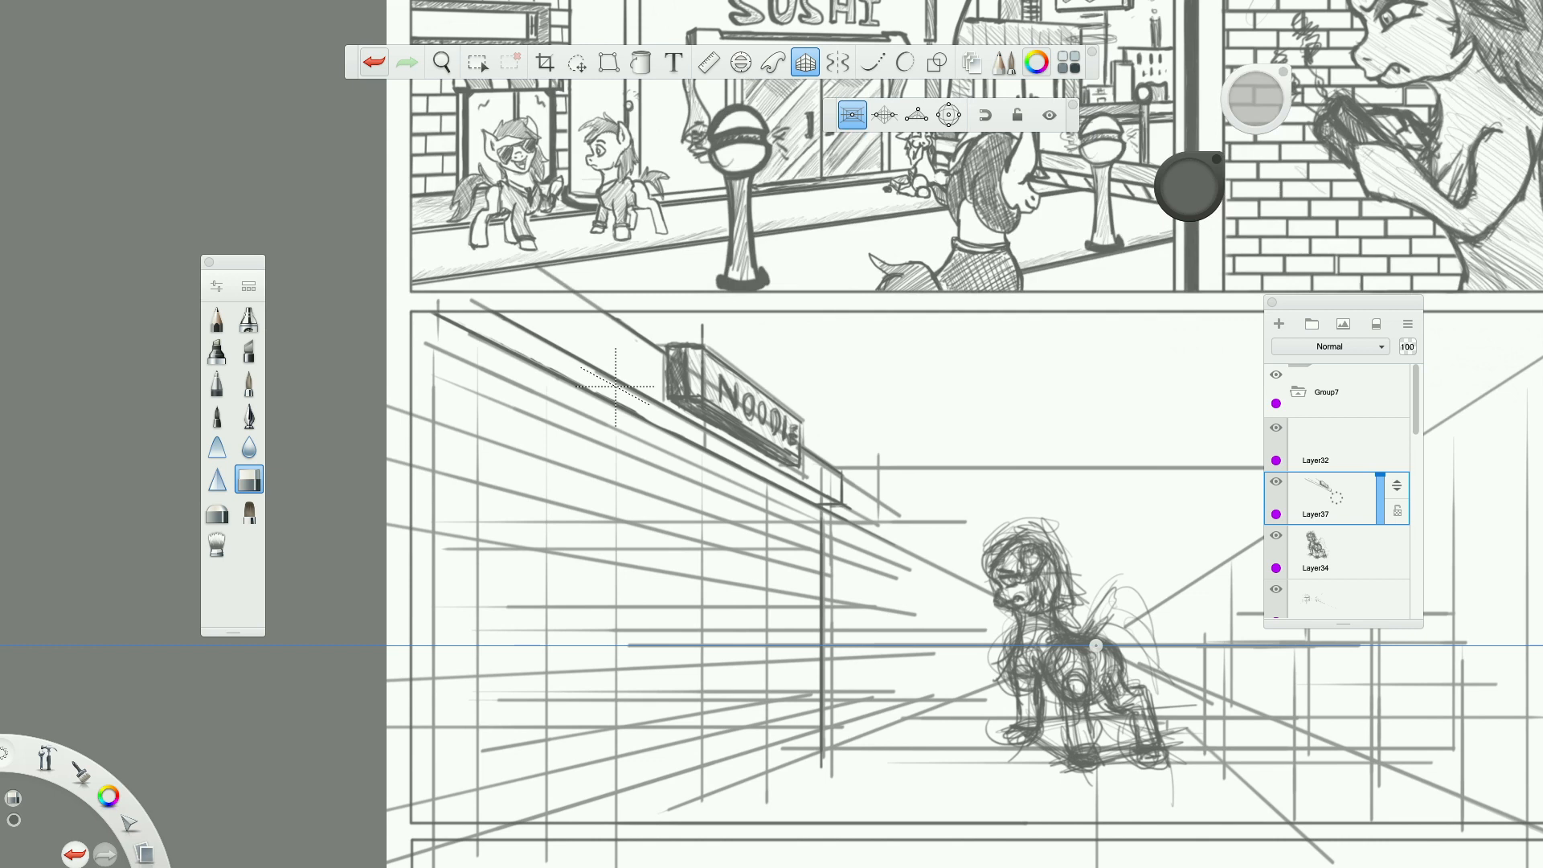
left_click(375, 62)
left_click(217, 319)
left_click_drag(435, 314, 487, 344)
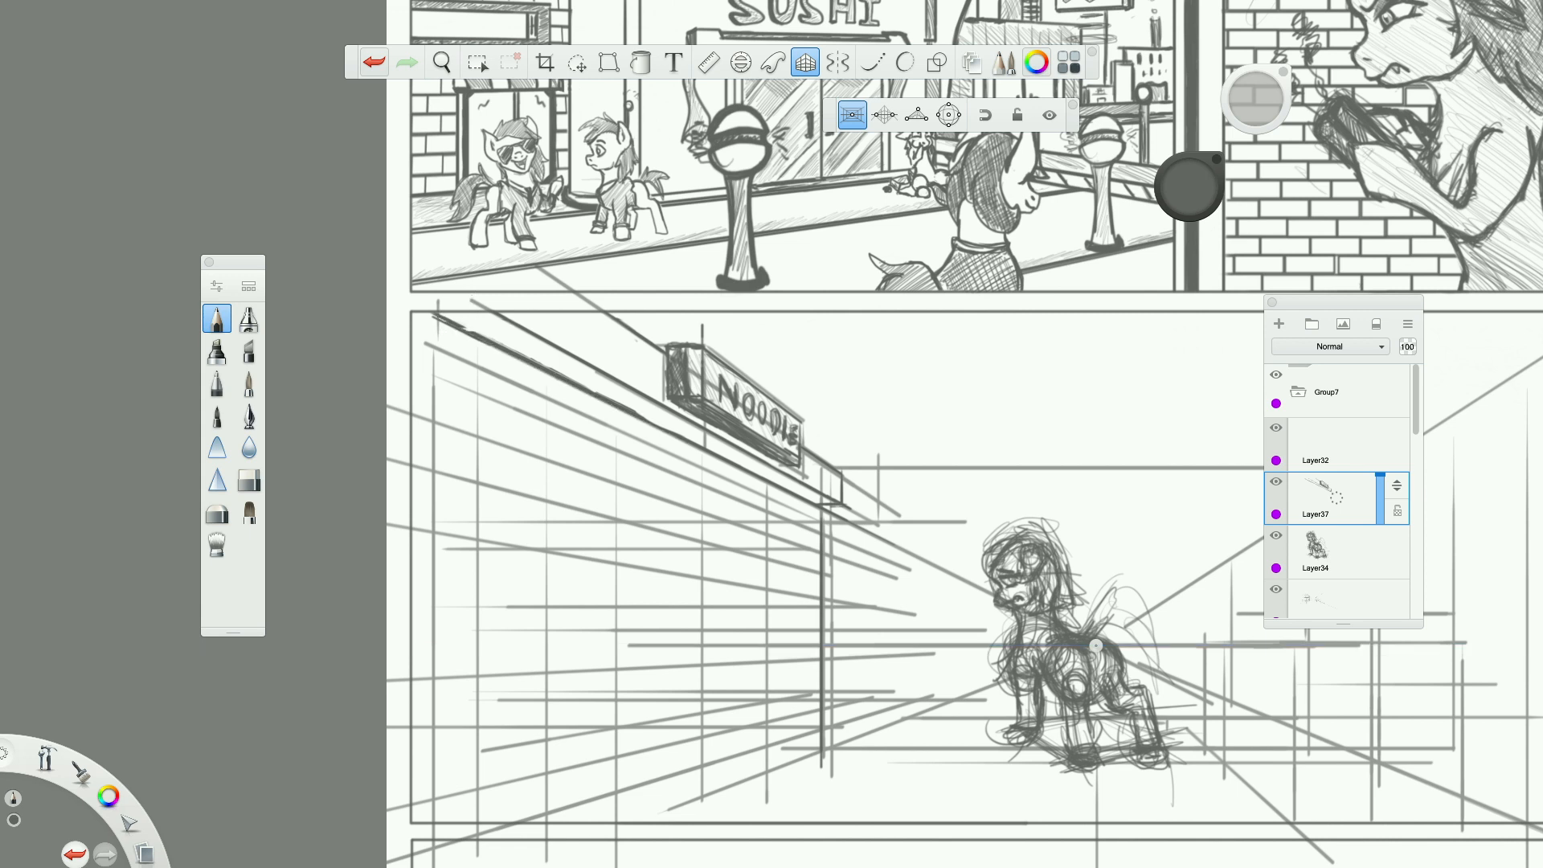
left_click_drag(636, 411, 747, 467)
Draw horizontal strokes and receding lines across the left wall, from below the ledge down toward the floor.
left_click_drag(663, 519, 506, 519)
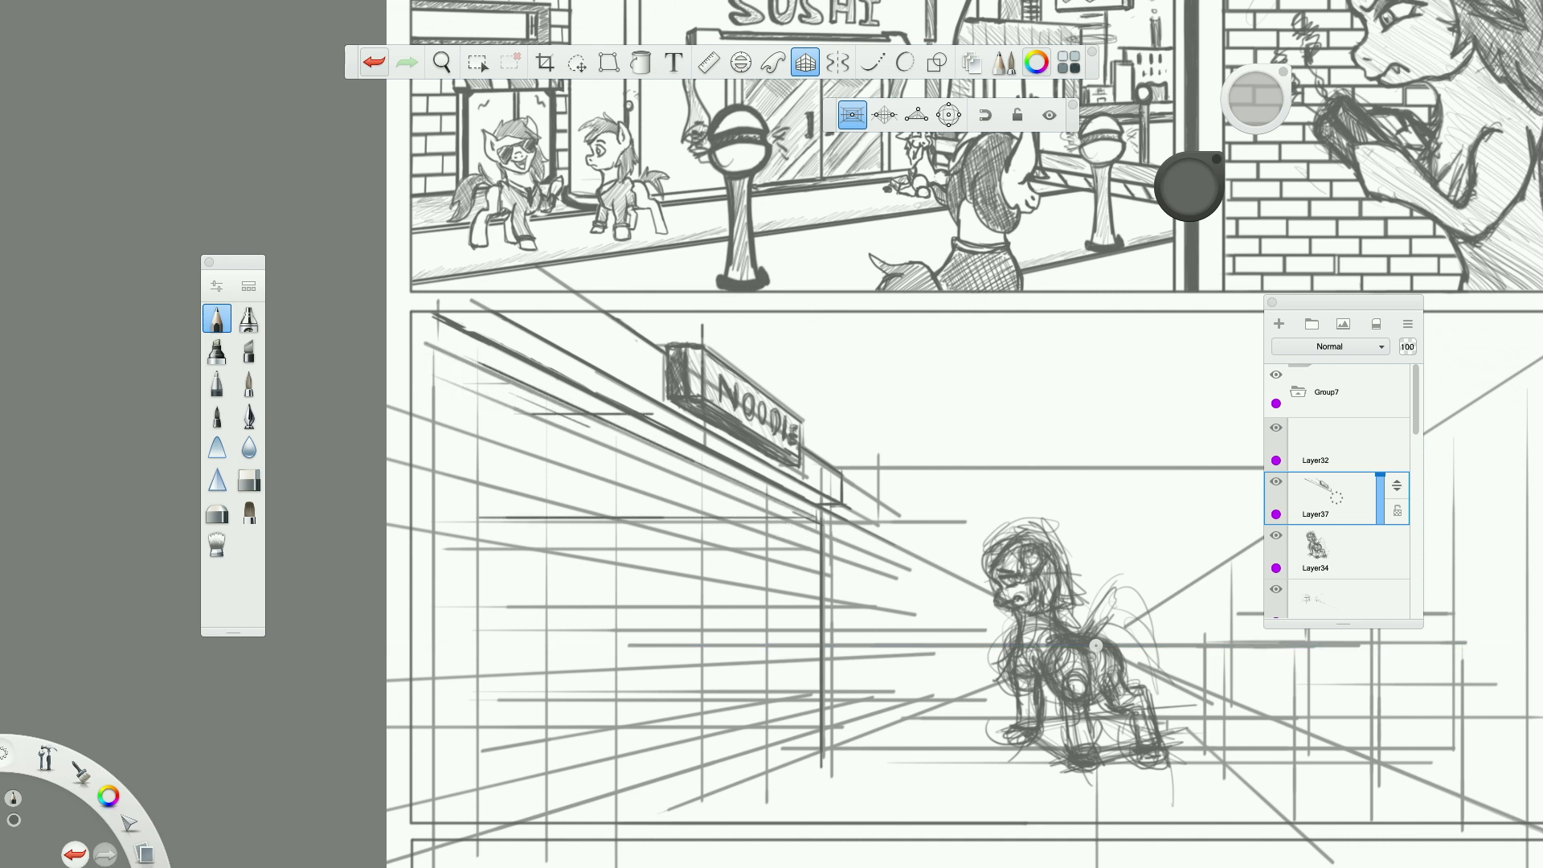
left_click_drag(482, 400, 706, 491)
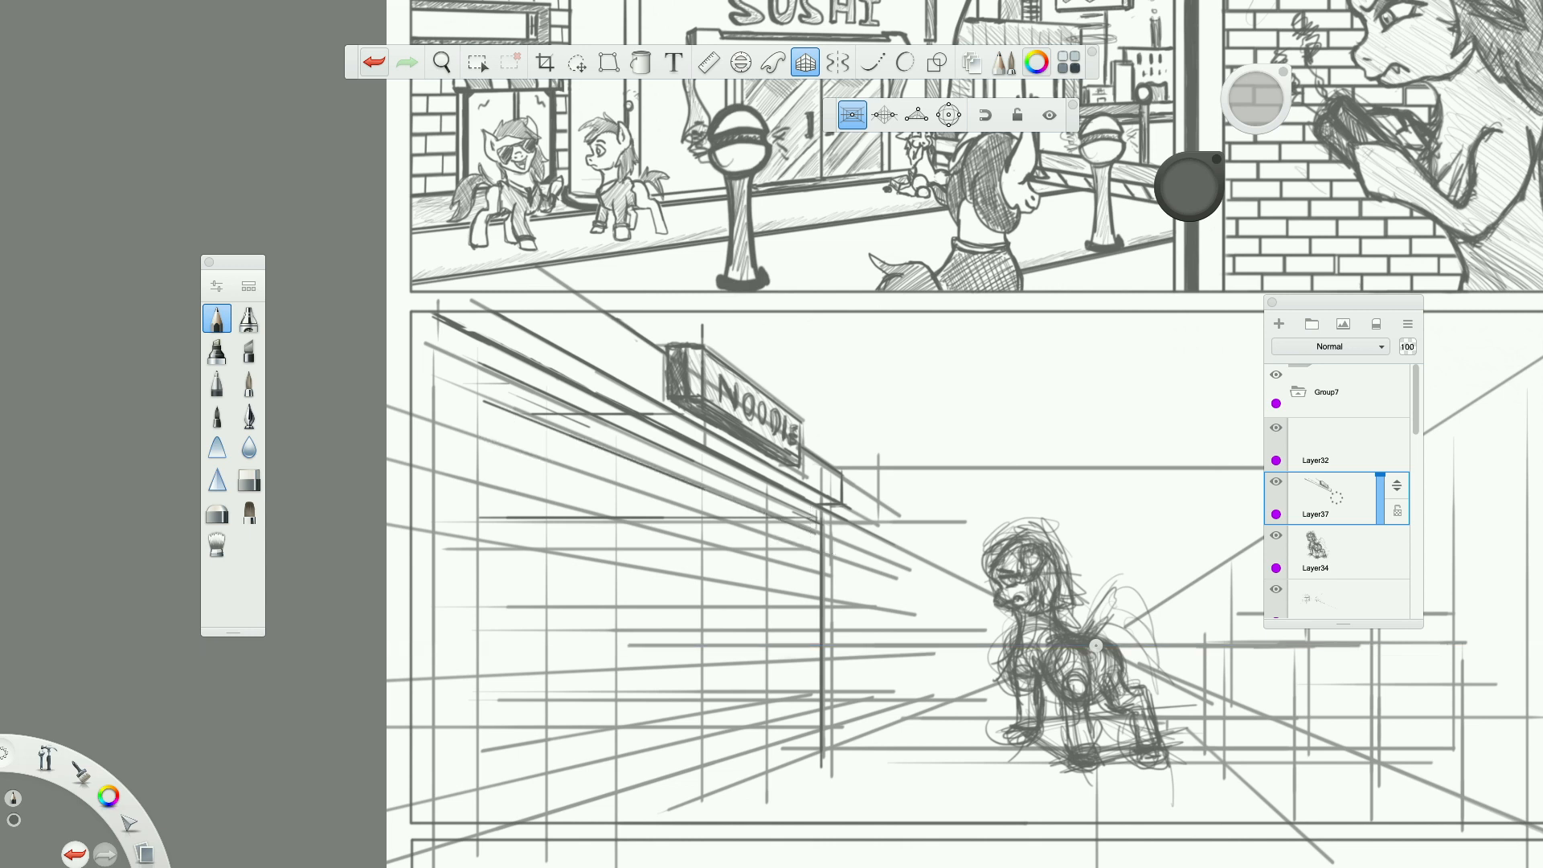
left_click_drag(478, 483, 746, 553)
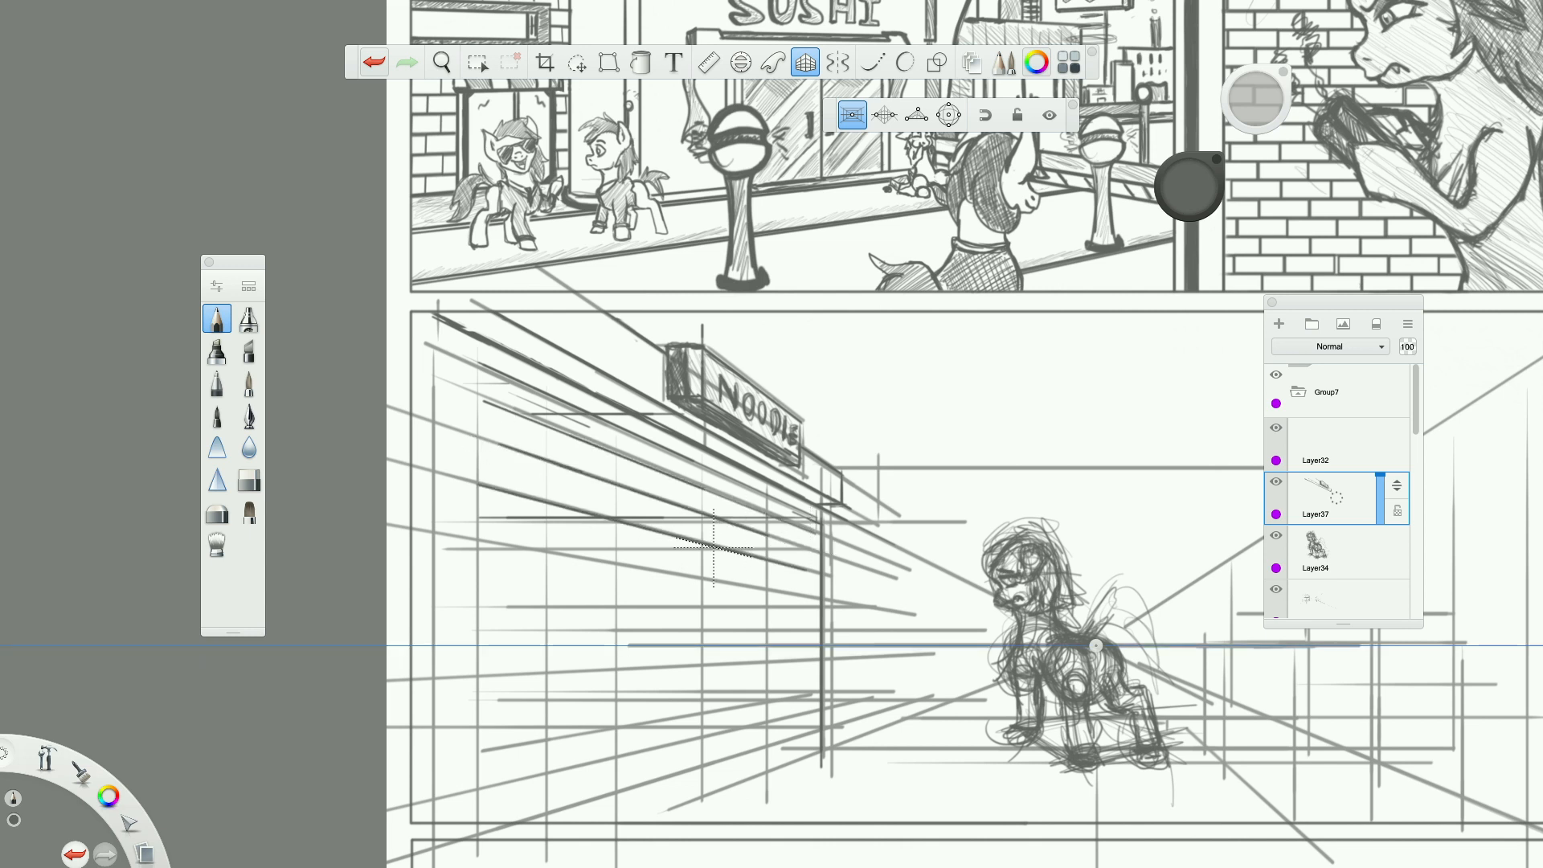
left_click_drag(580, 638, 801, 638)
left_click_drag(466, 614, 695, 614)
left_click_drag(494, 579, 778, 612)
left_click_drag(513, 667, 816, 668)
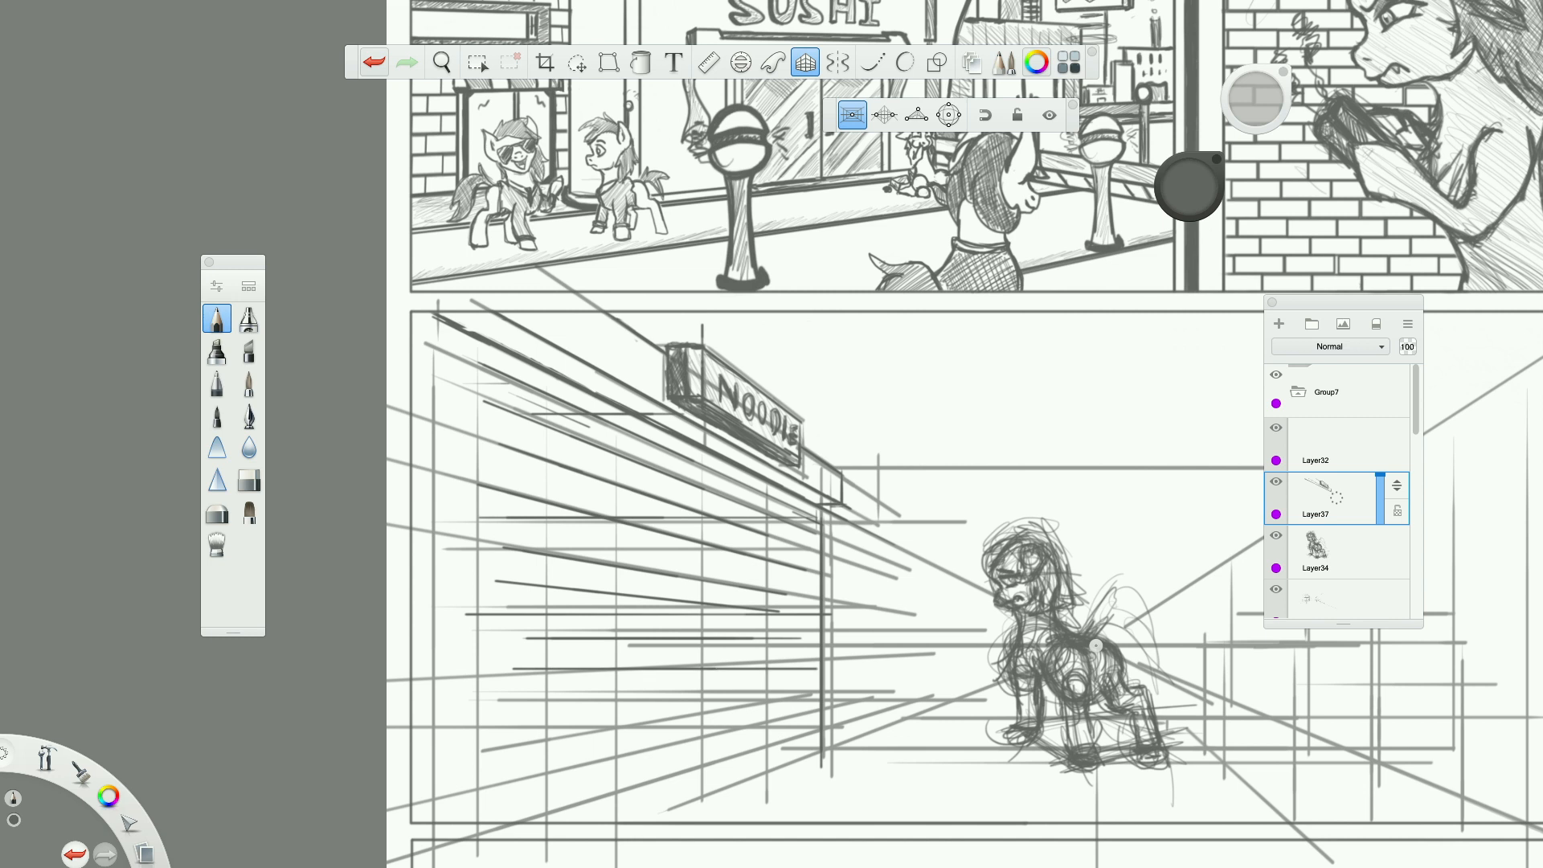
mouse_move(484, 738)
left_mouse_down()
mouse_move(840, 685)
mouse_move(815, 687)
left_mouse_up()
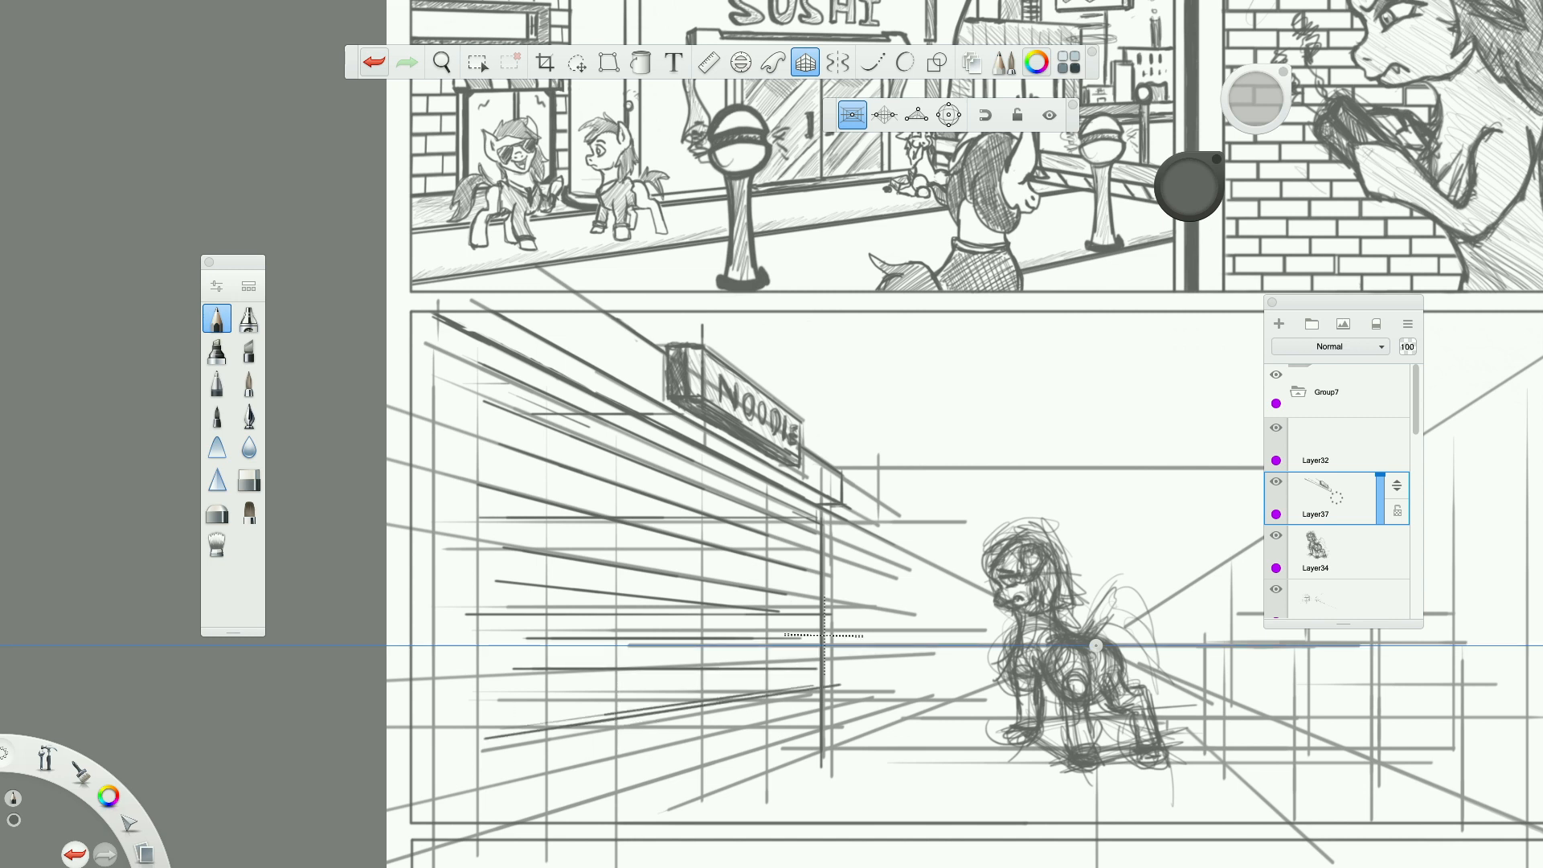
Draw the vertical edges at the left wall's far and near ends, plus a short horizontal stroke beneath the ledge.
left_click_drag(803, 519, 803, 723)
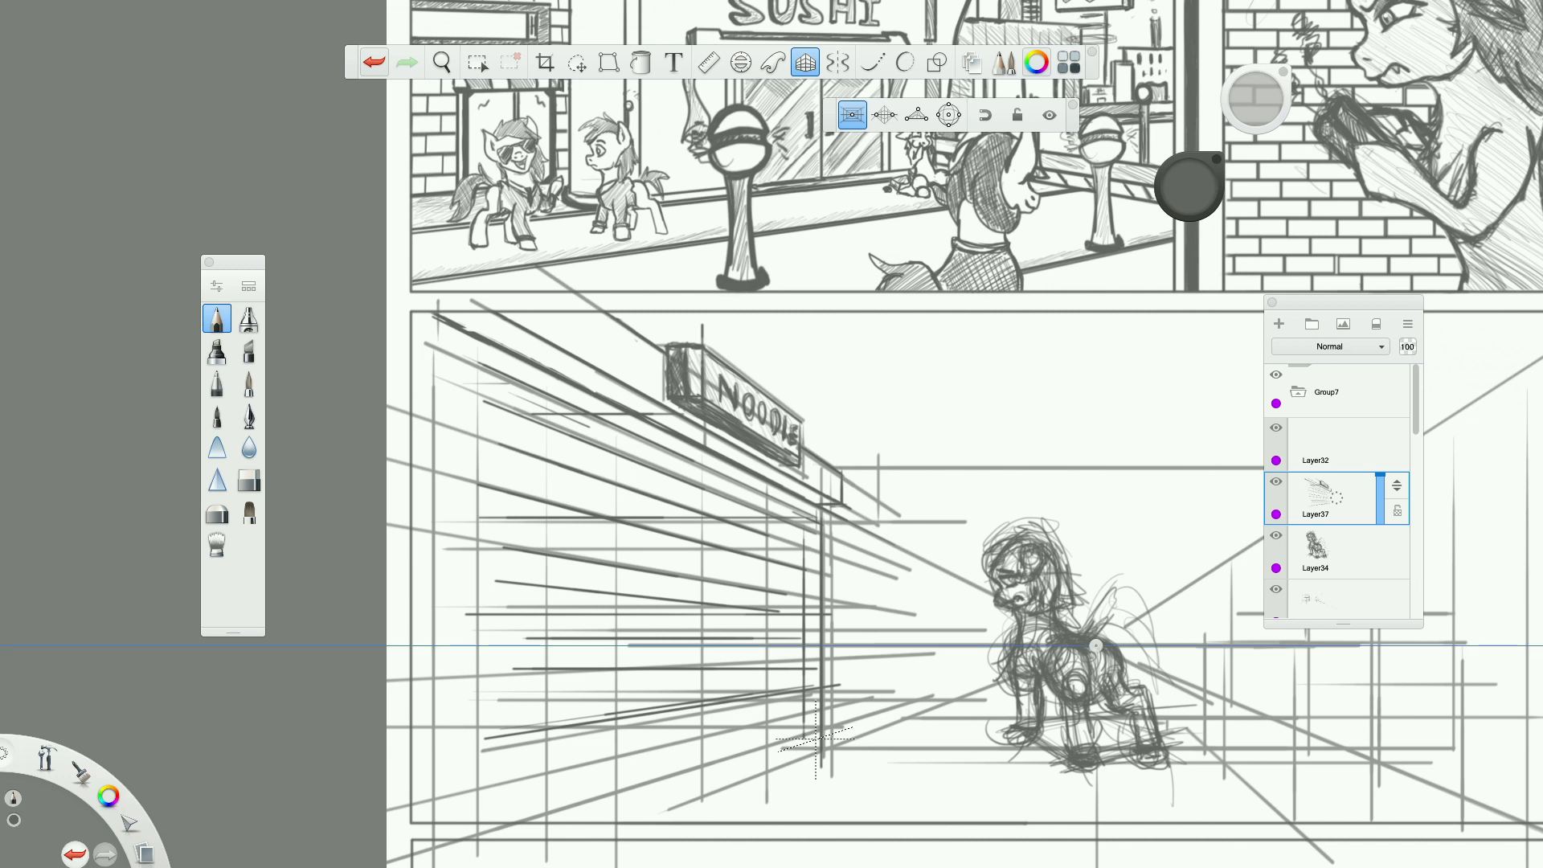
left_click_drag(813, 569, 813, 710)
left_click_drag(473, 395, 473, 807)
left_click_drag(472, 475, 472, 369)
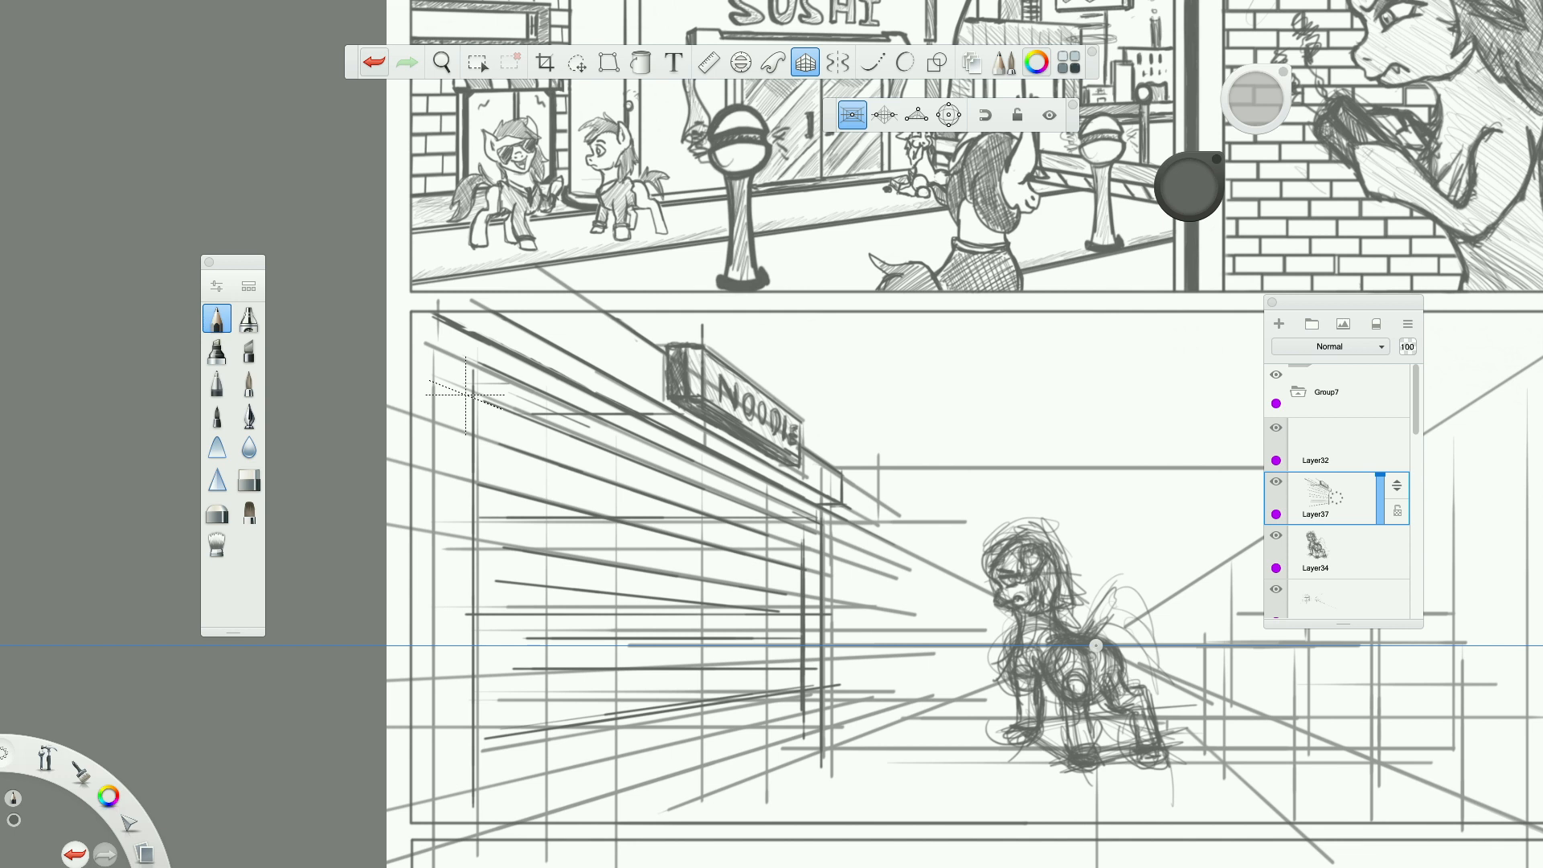
left_click_drag(516, 368, 651, 368)
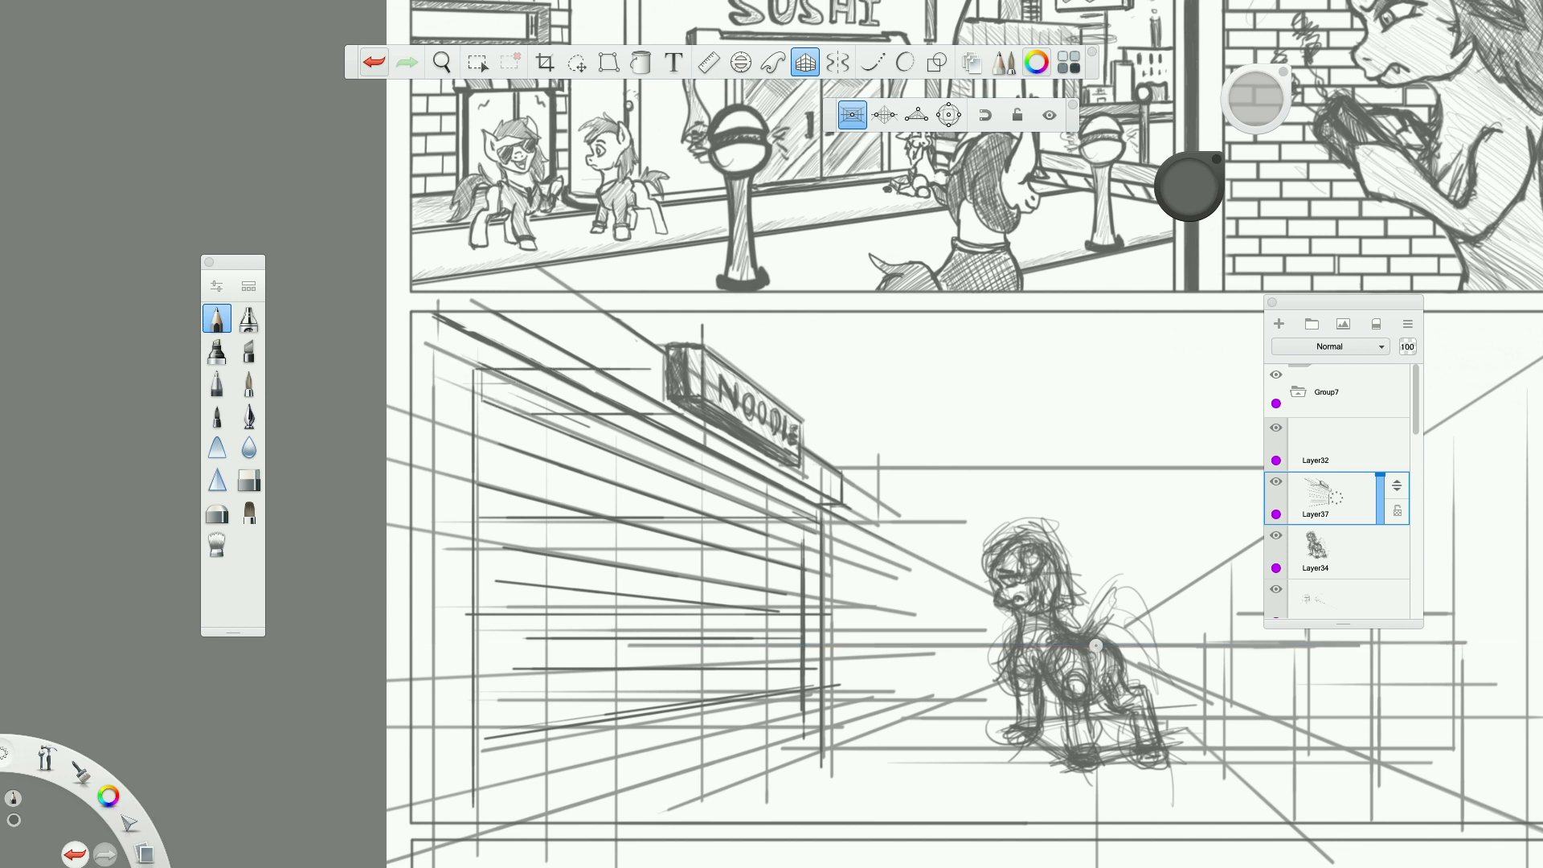
left_click_drag(482, 371, 482, 444)
left_click_drag(466, 372, 466, 767)
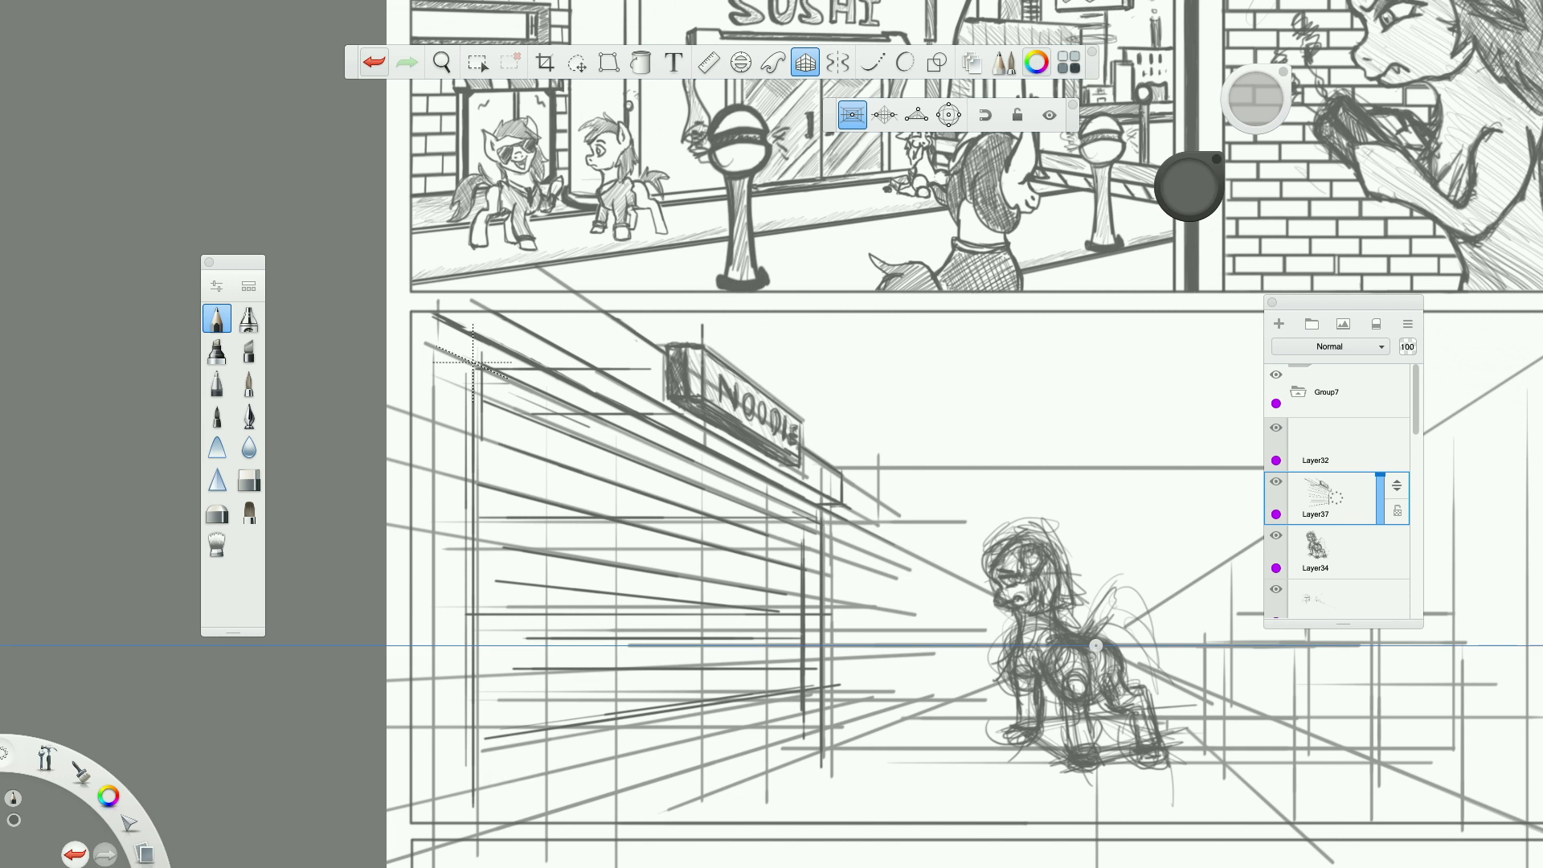
Draw parallel vertical strokes at the near end of the left wall to form a post running from the ledge to the floor.
left_click_drag(455, 359, 455, 413)
left_click_drag(456, 470, 456, 818)
left_click_drag(475, 540, 475, 829)
left_click_drag(475, 366, 475, 480)
mouse_move(451, 350)
left_mouse_down()
mouse_move(477, 364)
mouse_move(456, 353)
left_mouse_up()
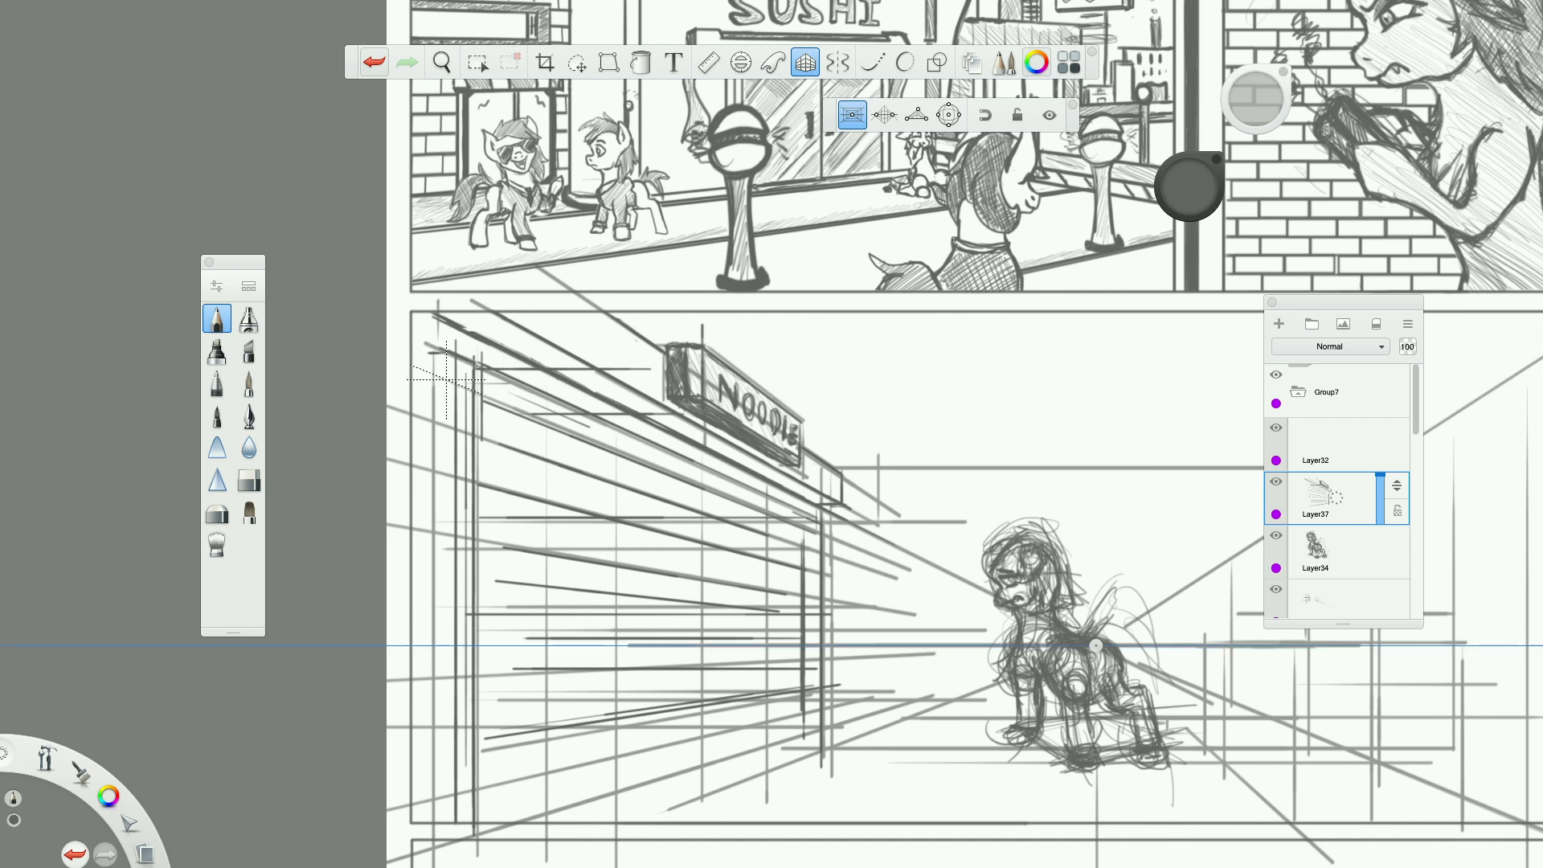
left_click_drag(435, 349, 436, 832)
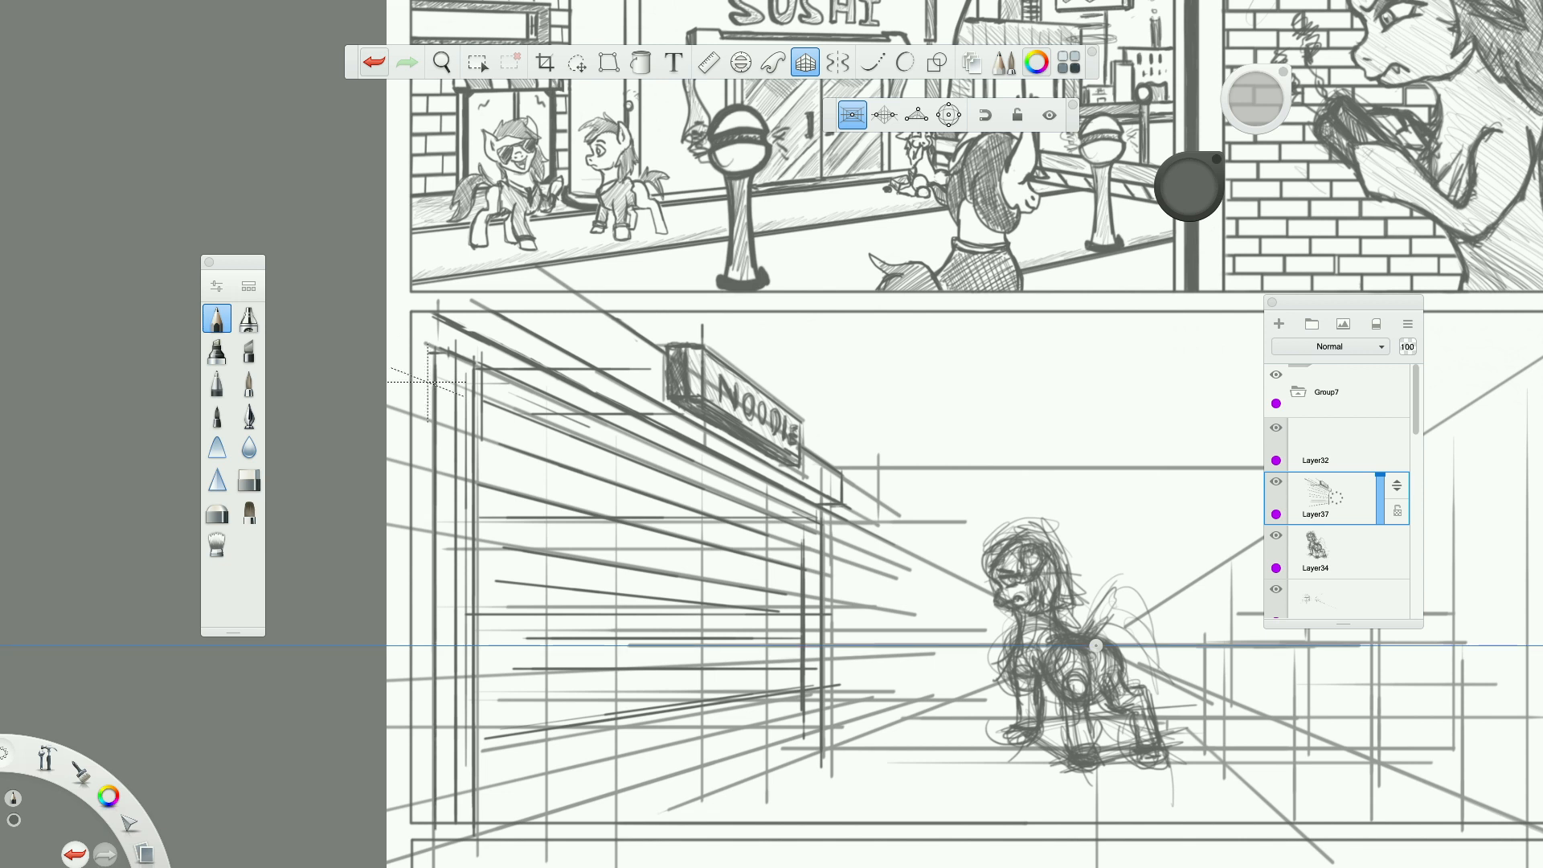
Draw receding perspective lines across the upper left wall beneath the ledge and along the wall's base.
left_click_drag(475, 387, 752, 490)
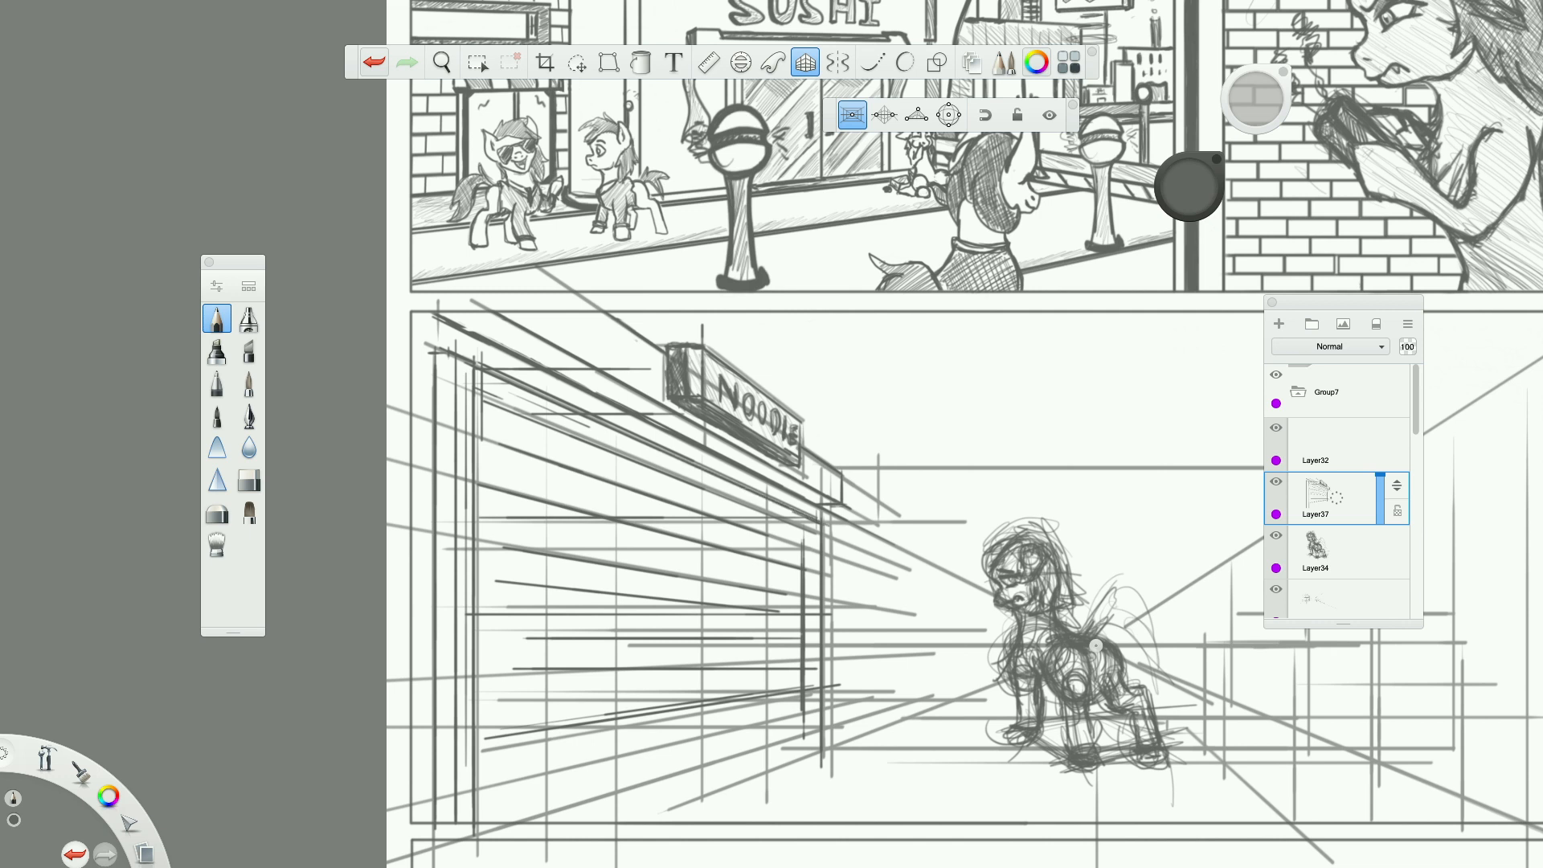
mouse_move(482, 392)
left_mouse_down()
mouse_move(530, 412)
mouse_move(782, 518)
left_mouse_up()
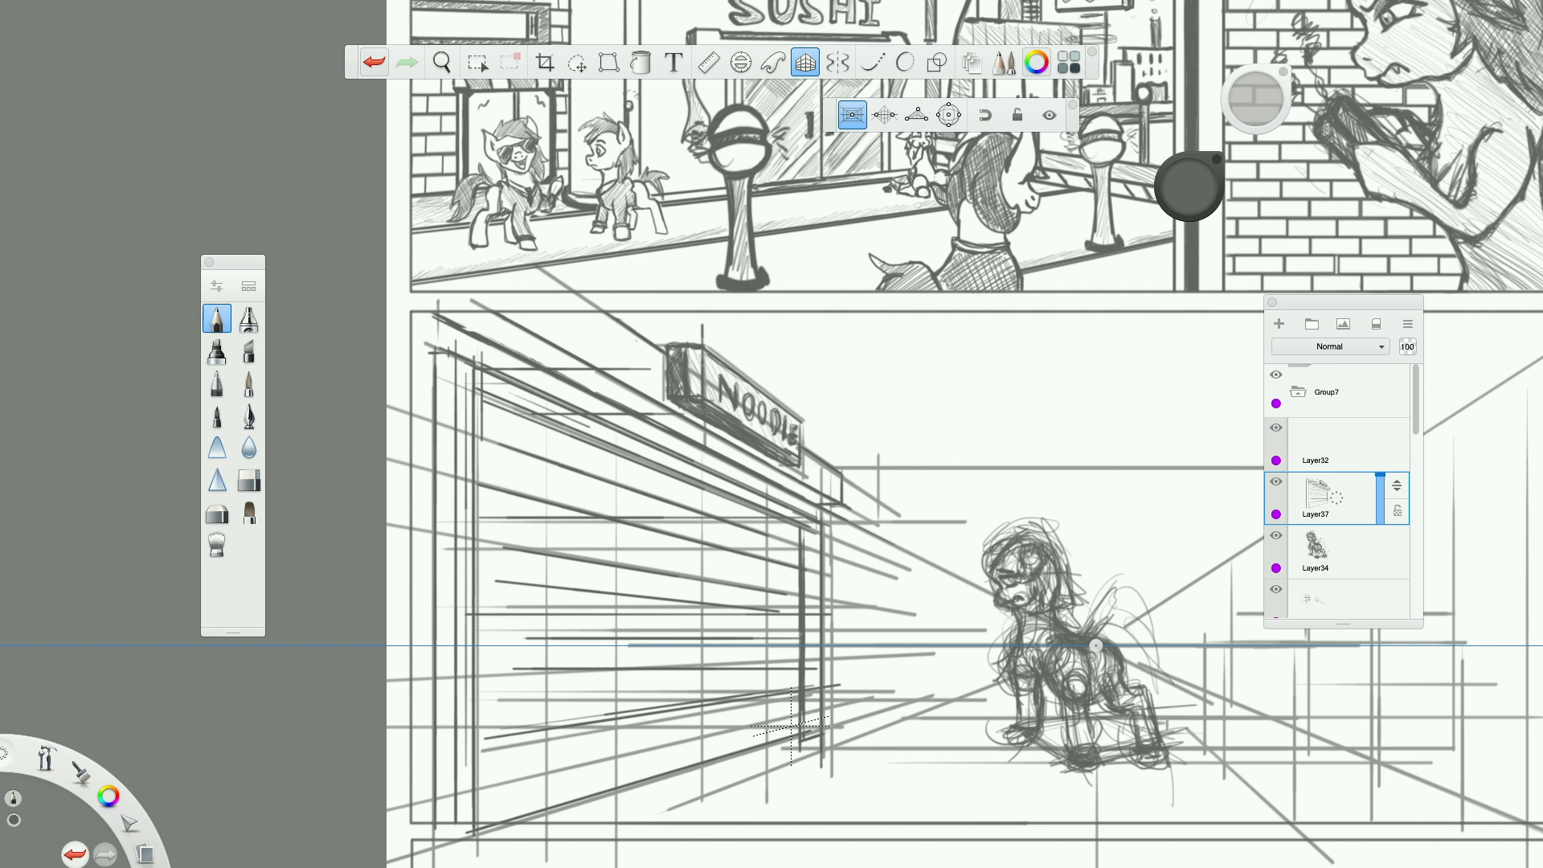
left_click_drag(494, 446, 588, 478)
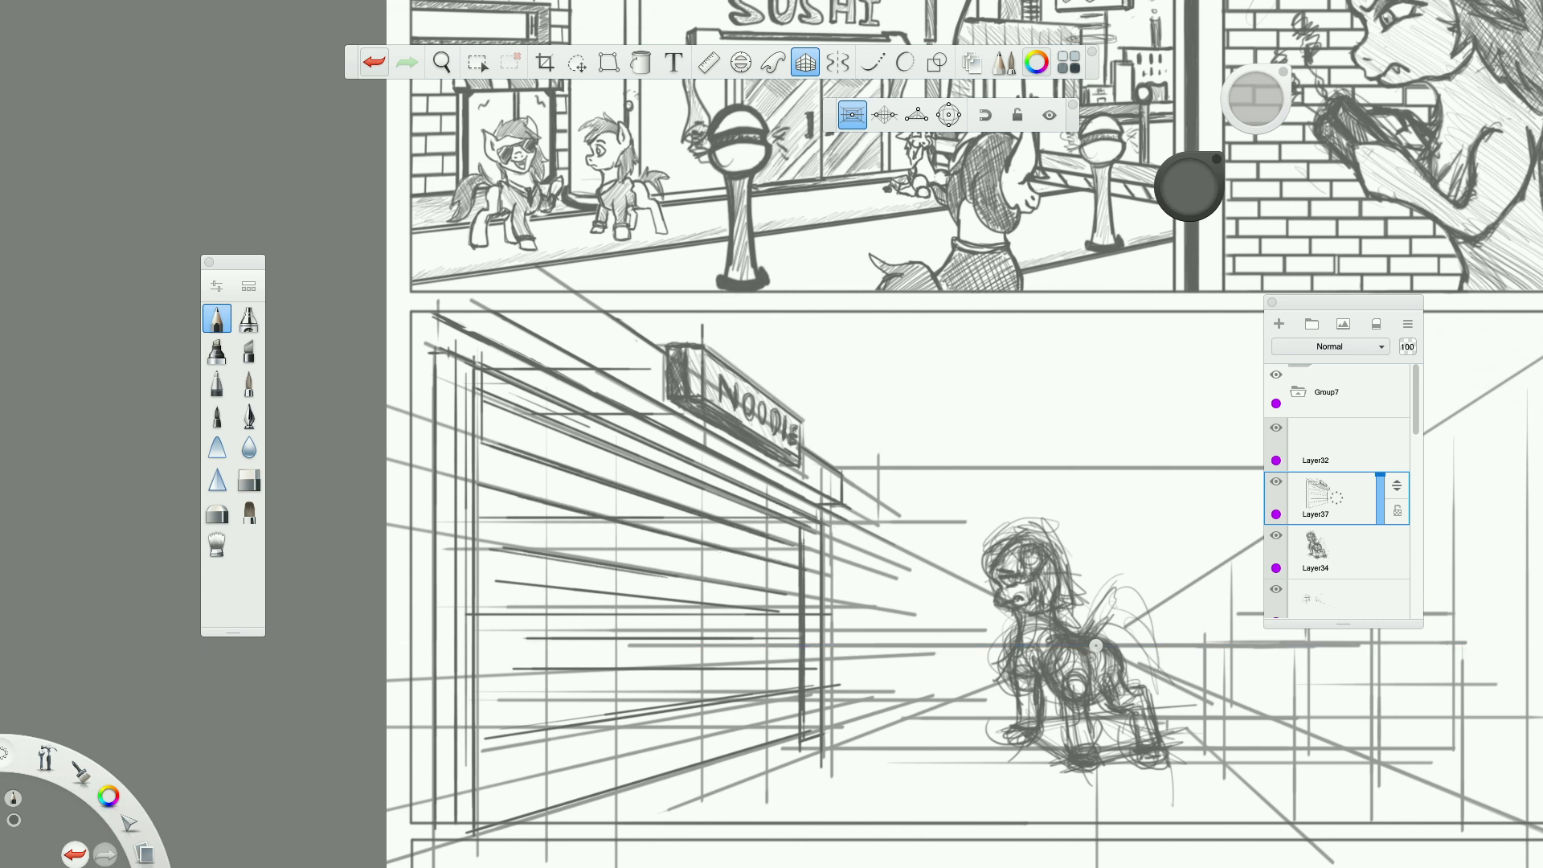
Fill the lower half of the left wall with receding slat lines and add short strokes near its base.
left_click_drag(506, 640, 800, 641)
left_click_drag(509, 679, 771, 665)
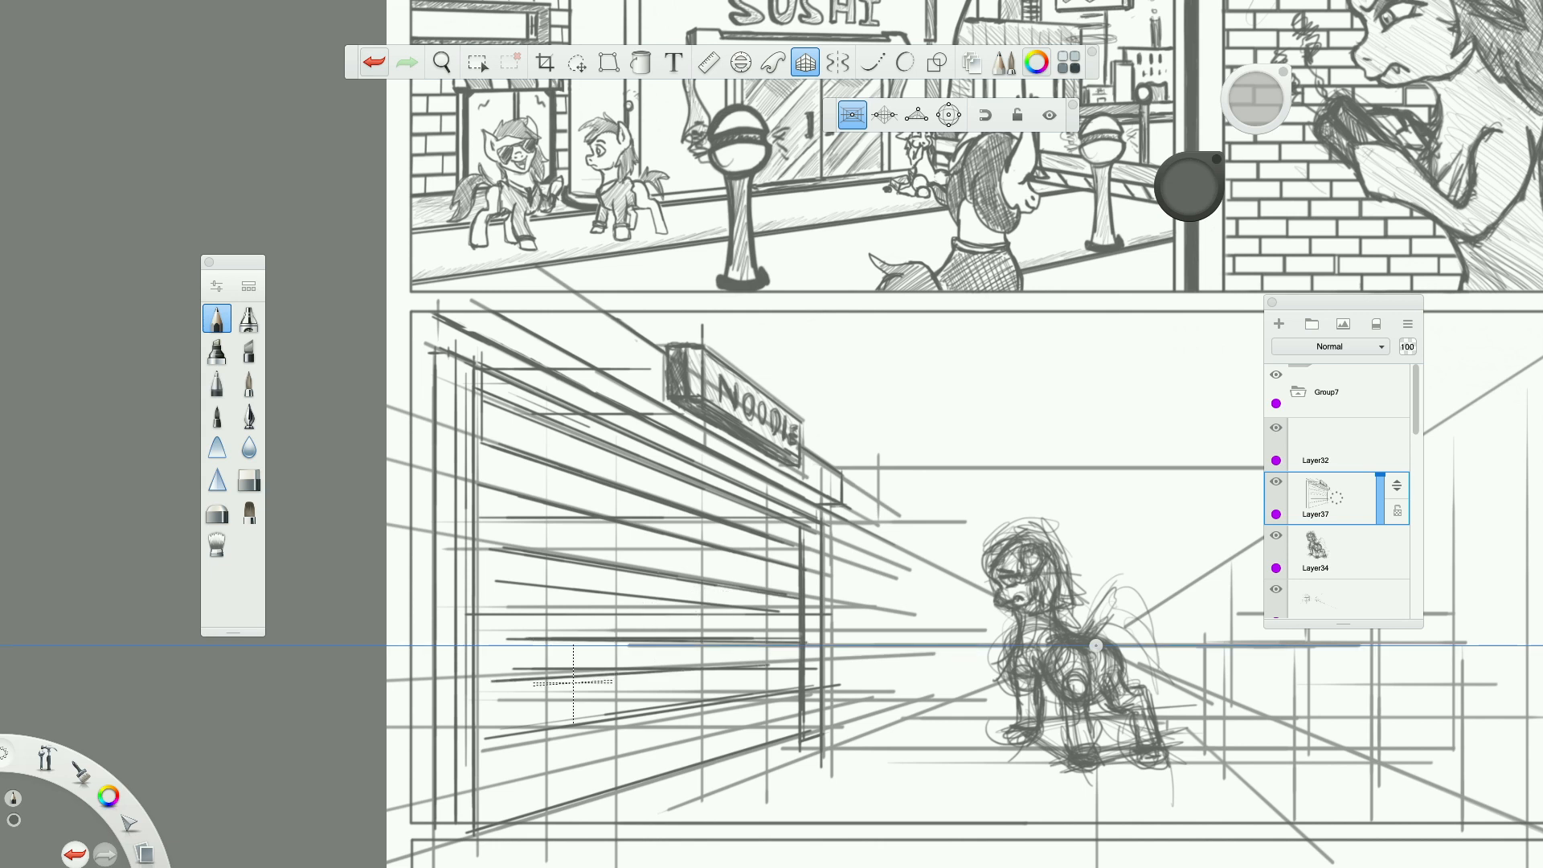
left_click_drag(548, 716, 707, 695)
left_click_drag(601, 724, 800, 724)
left_click_drag(554, 793, 735, 793)
mouse_move(590, 793)
left_mouse_down()
mouse_move(713, 755)
mouse_move(510, 815)
left_mouse_up()
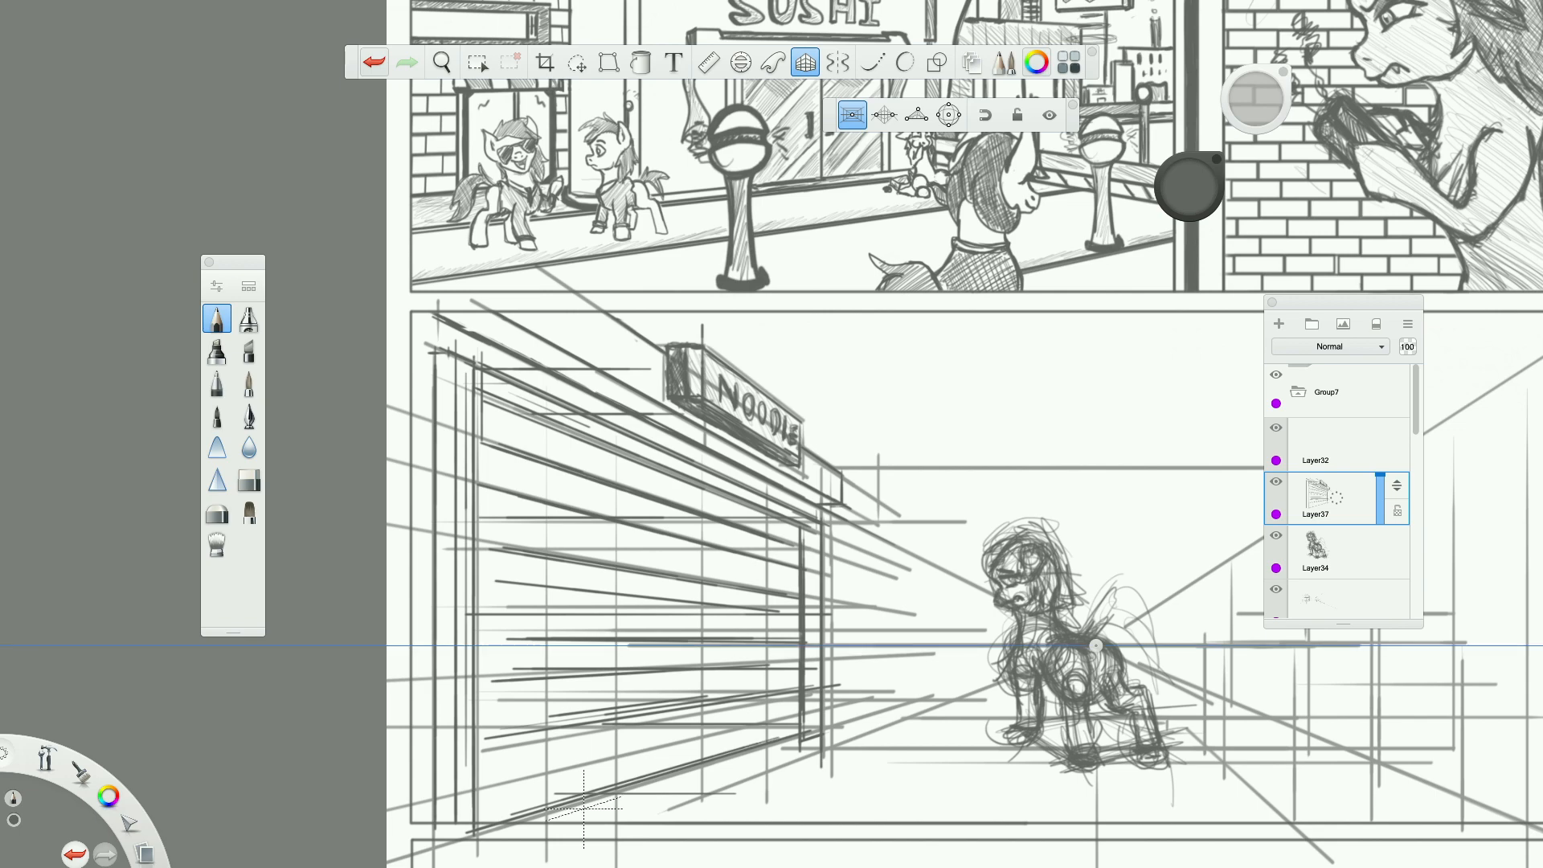
Add a new layer and draw the receding side face of a box on the floor behind the pony.
scroll(583, 809, "down", 6)
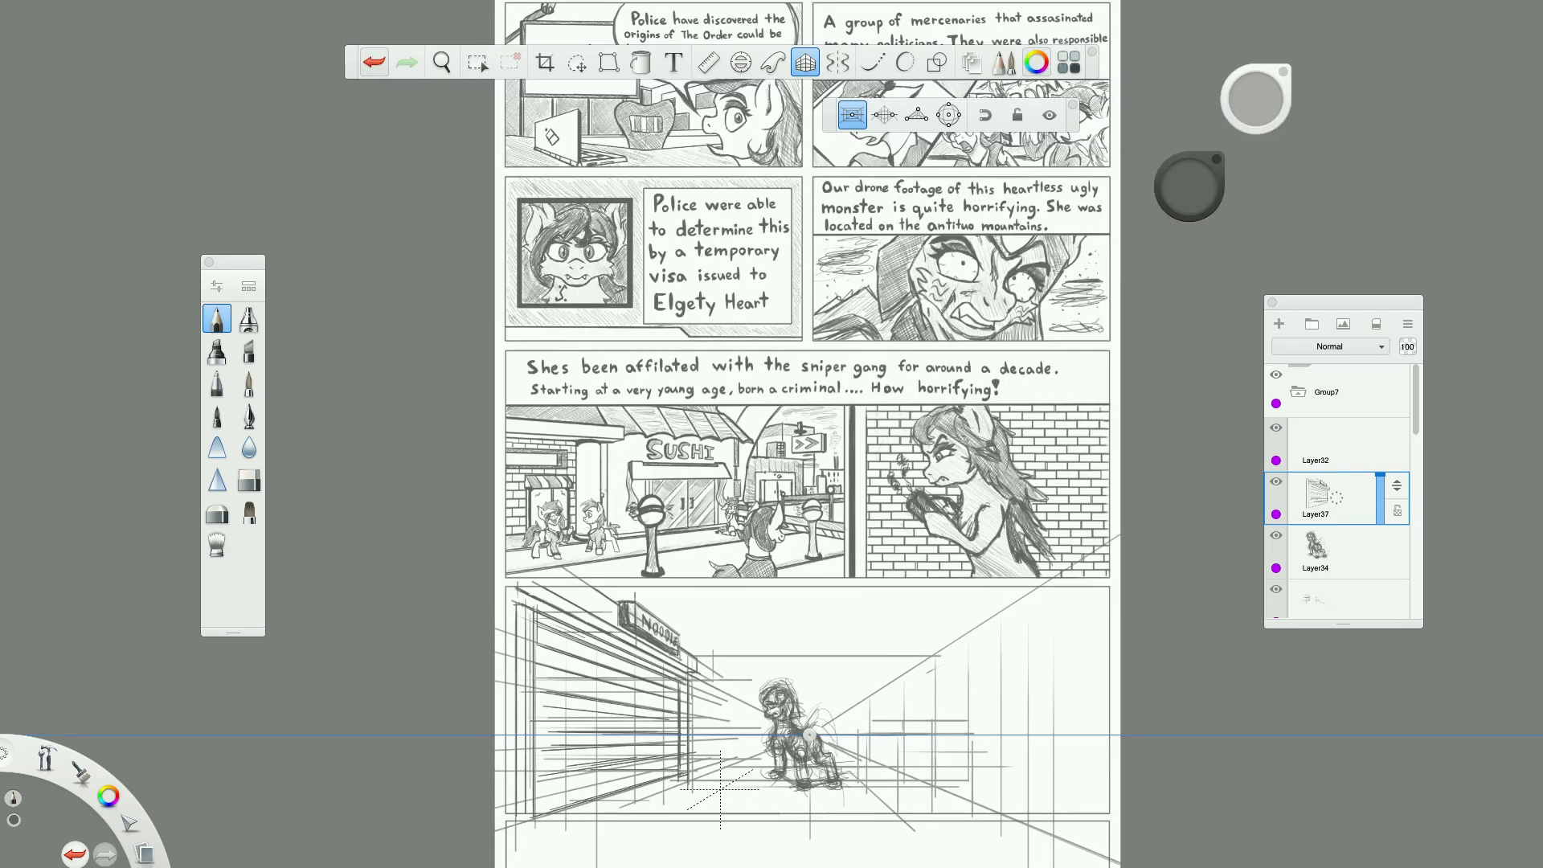
scroll(720, 789, "up", 3)
scroll(720, 789, "down", 4)
scroll(720, 789, "up", 3)
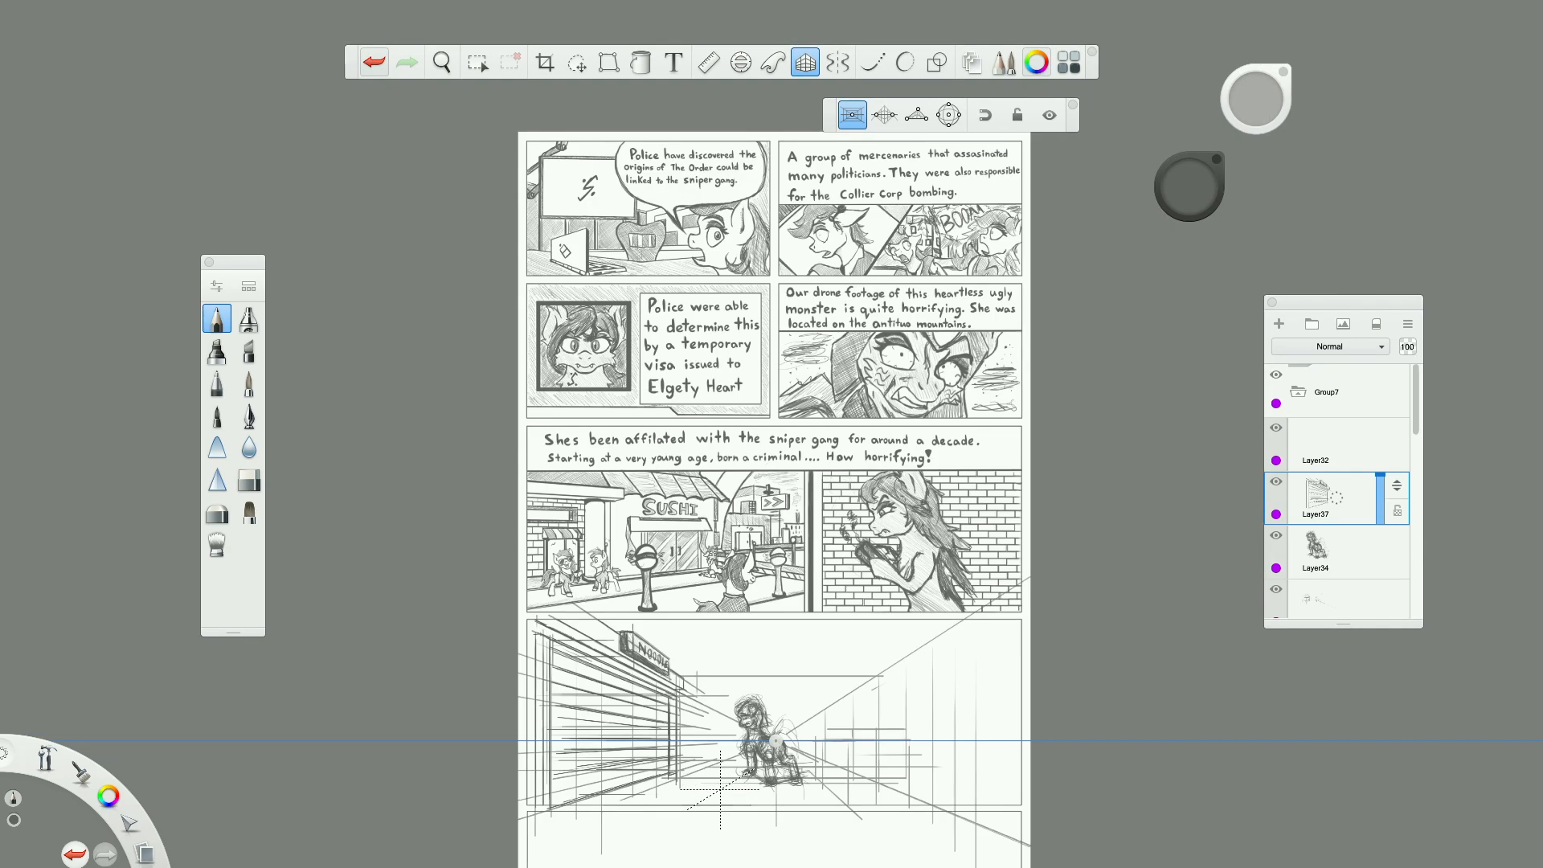
scroll(720, 789, "up", 5)
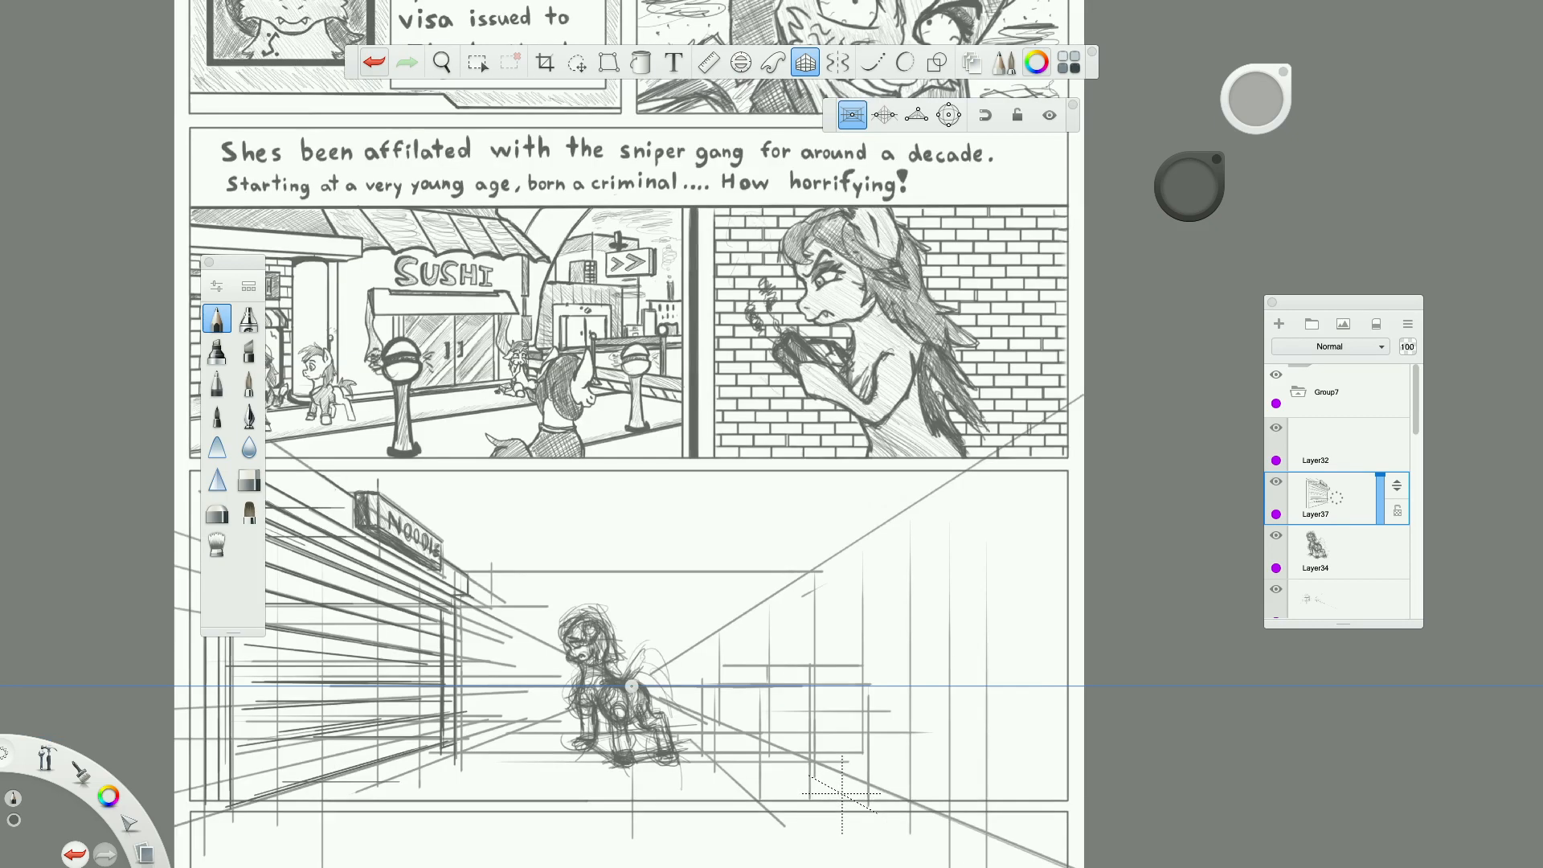
key("ctrl+shift+n")
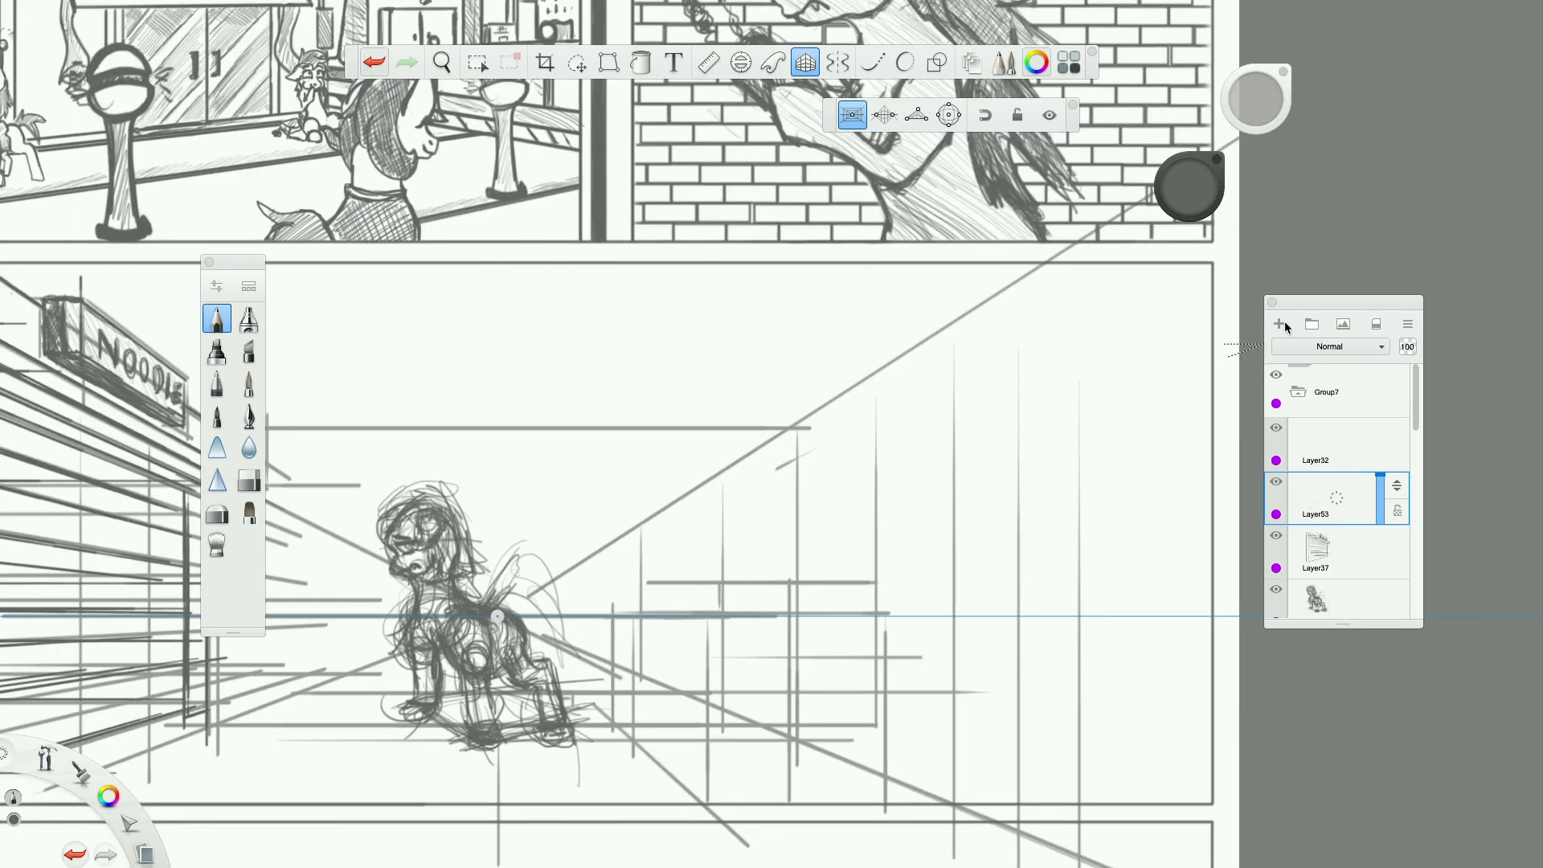
scroll(875, 786, "up", 2)
mouse_move(475, 594)
left_mouse_down()
mouse_move(609, 631)
mouse_move(608, 757)
left_mouse_up()
left_click_drag(608, 817, 609, 831)
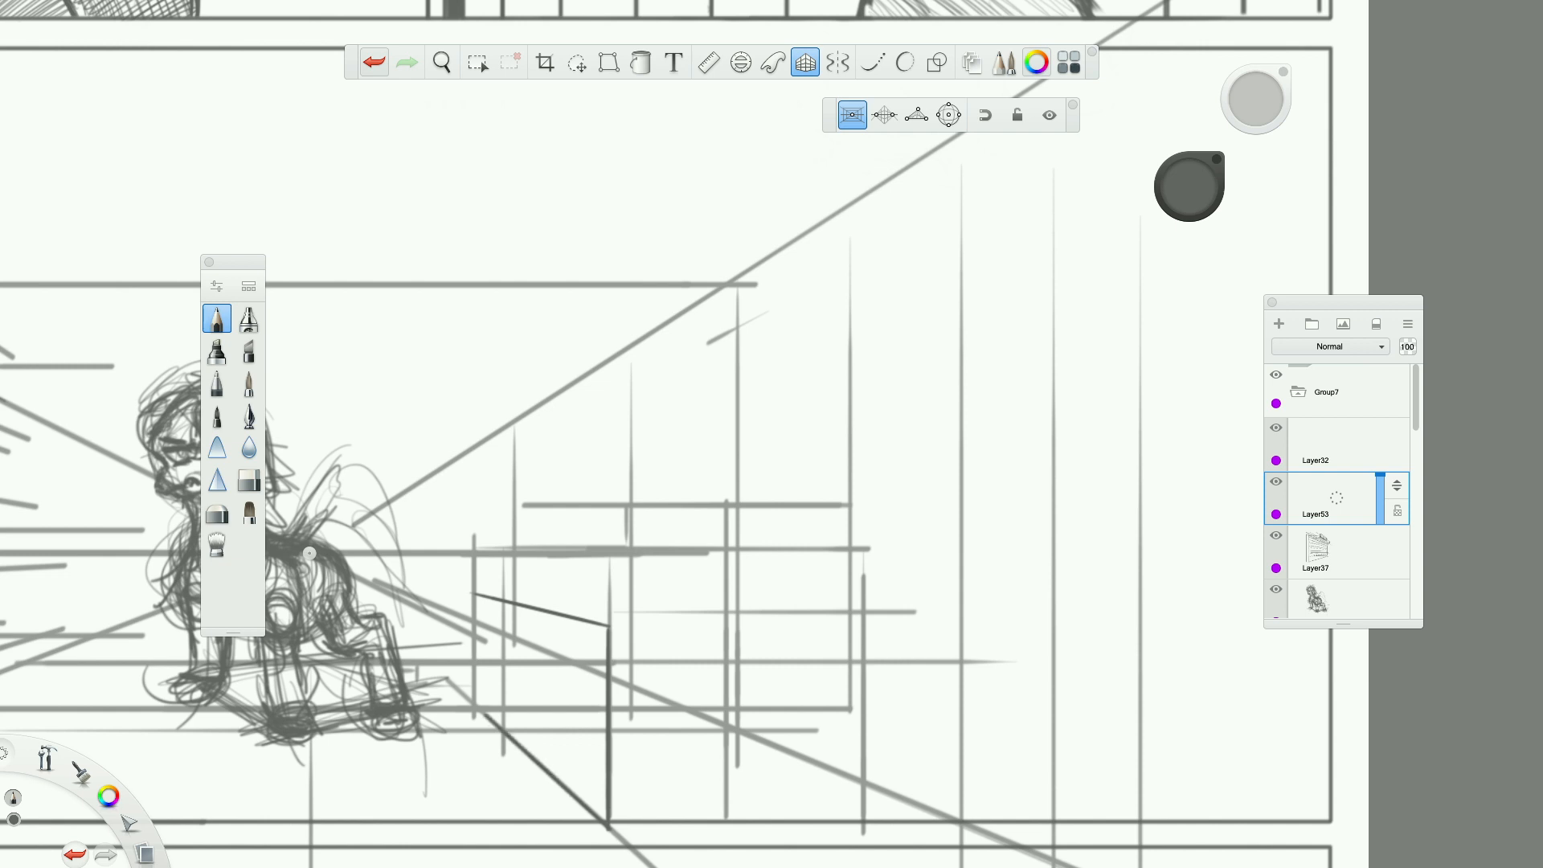
left_click_drag(477, 601, 477, 704)
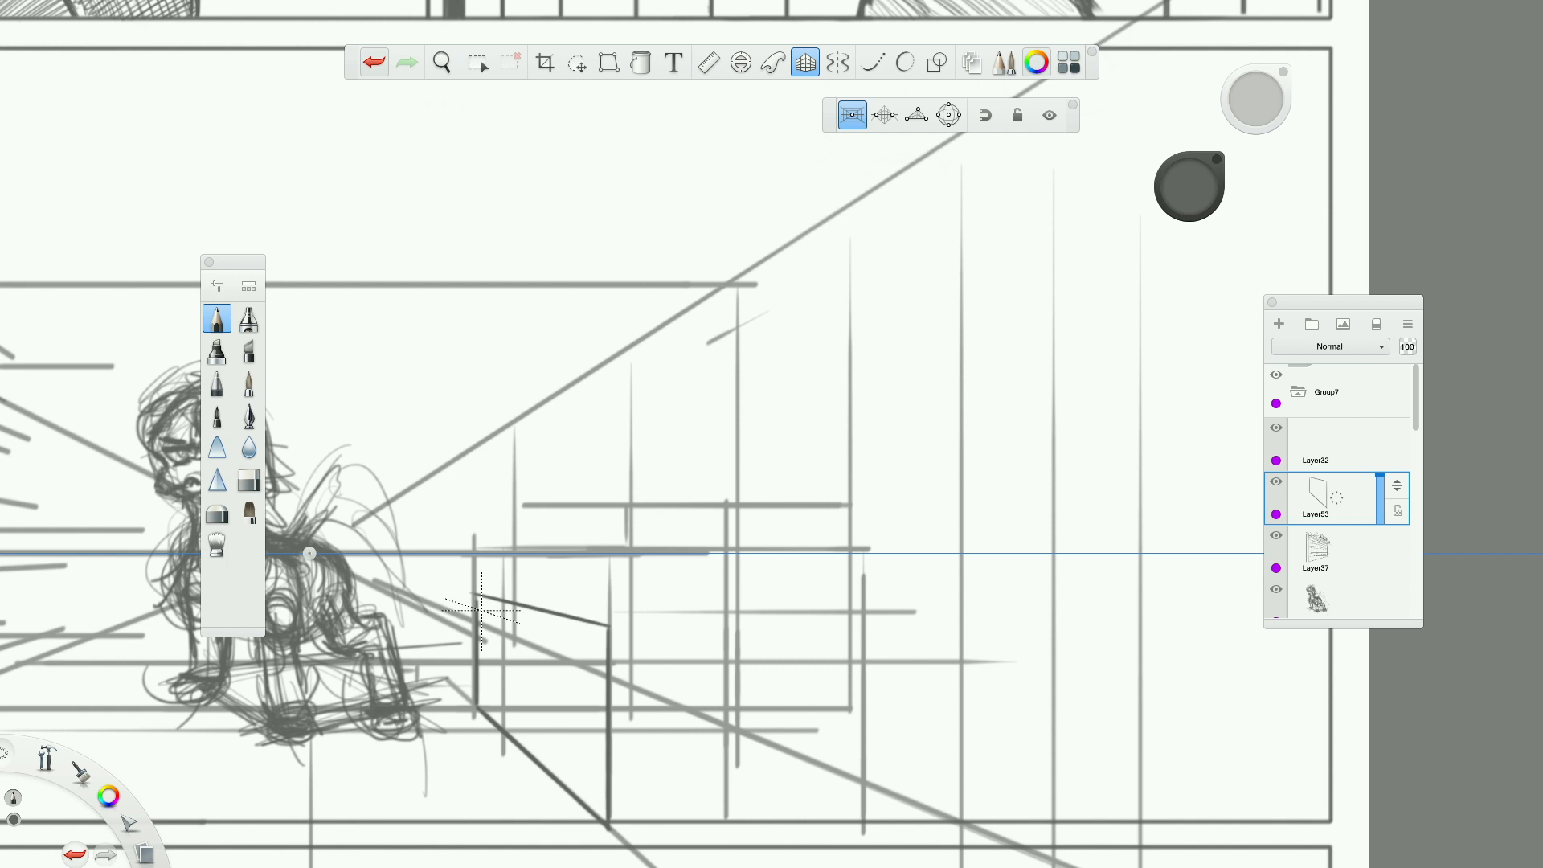
Draw the box's front face and the receding and back edges of its top.
mouse_move(603, 629)
left_mouse_down()
mouse_move(843, 628)
mouse_move(866, 690)
mouse_move(866, 844)
left_mouse_up()
mouse_move(876, 629)
left_mouse_down()
mouse_move(555, 586)
mouse_move(861, 623)
left_mouse_up()
left_click_drag(474, 593, 609, 593)
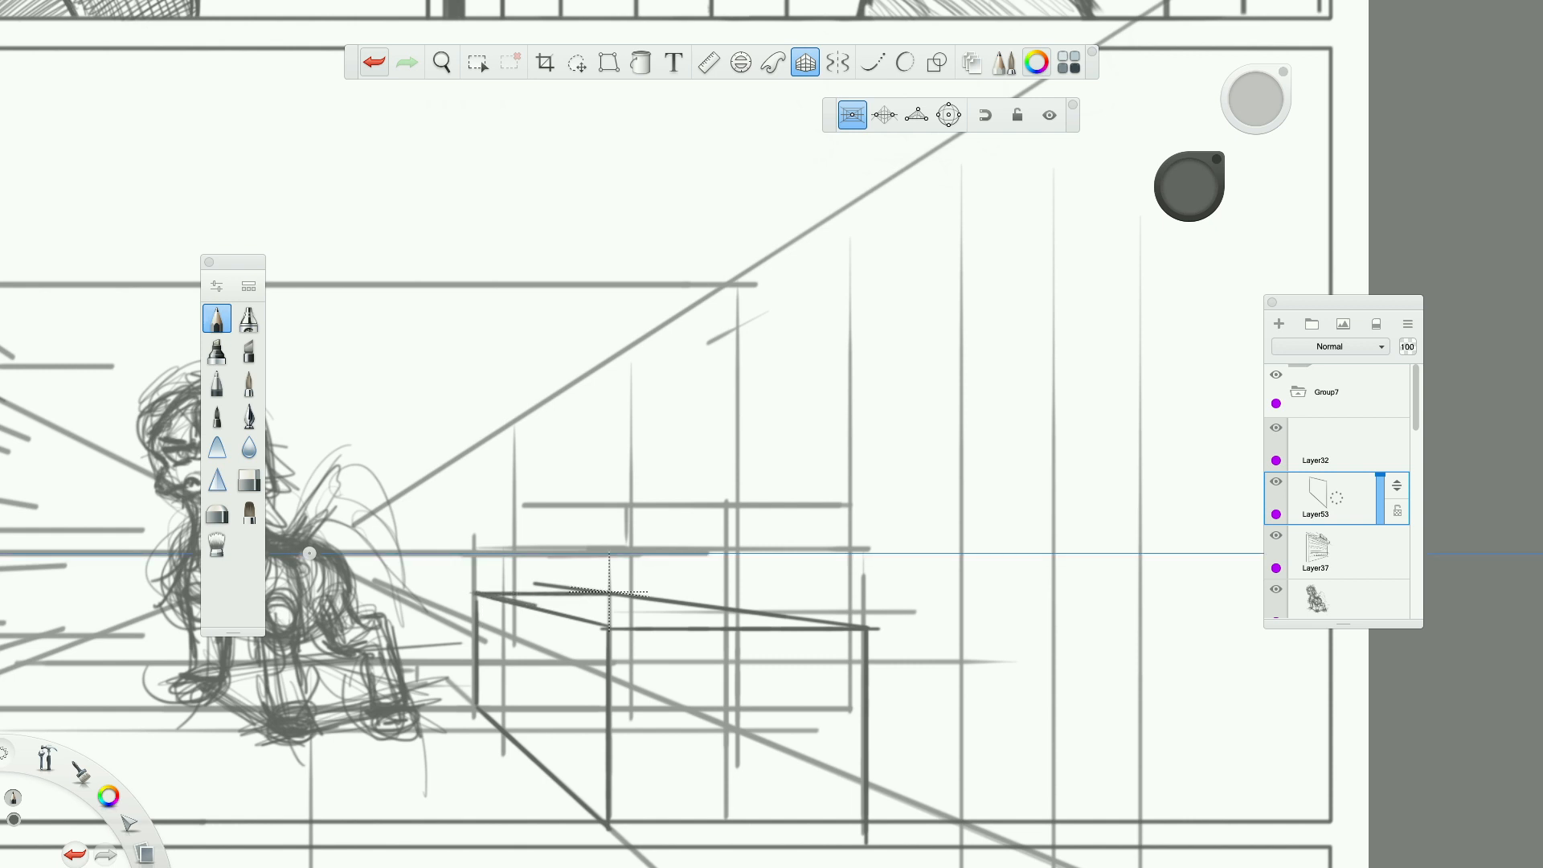
Turn off the perspective guides, erase the overshooting stroke above the box's back top edge, and redraw that edge with the pencil.
left_click(797, 65)
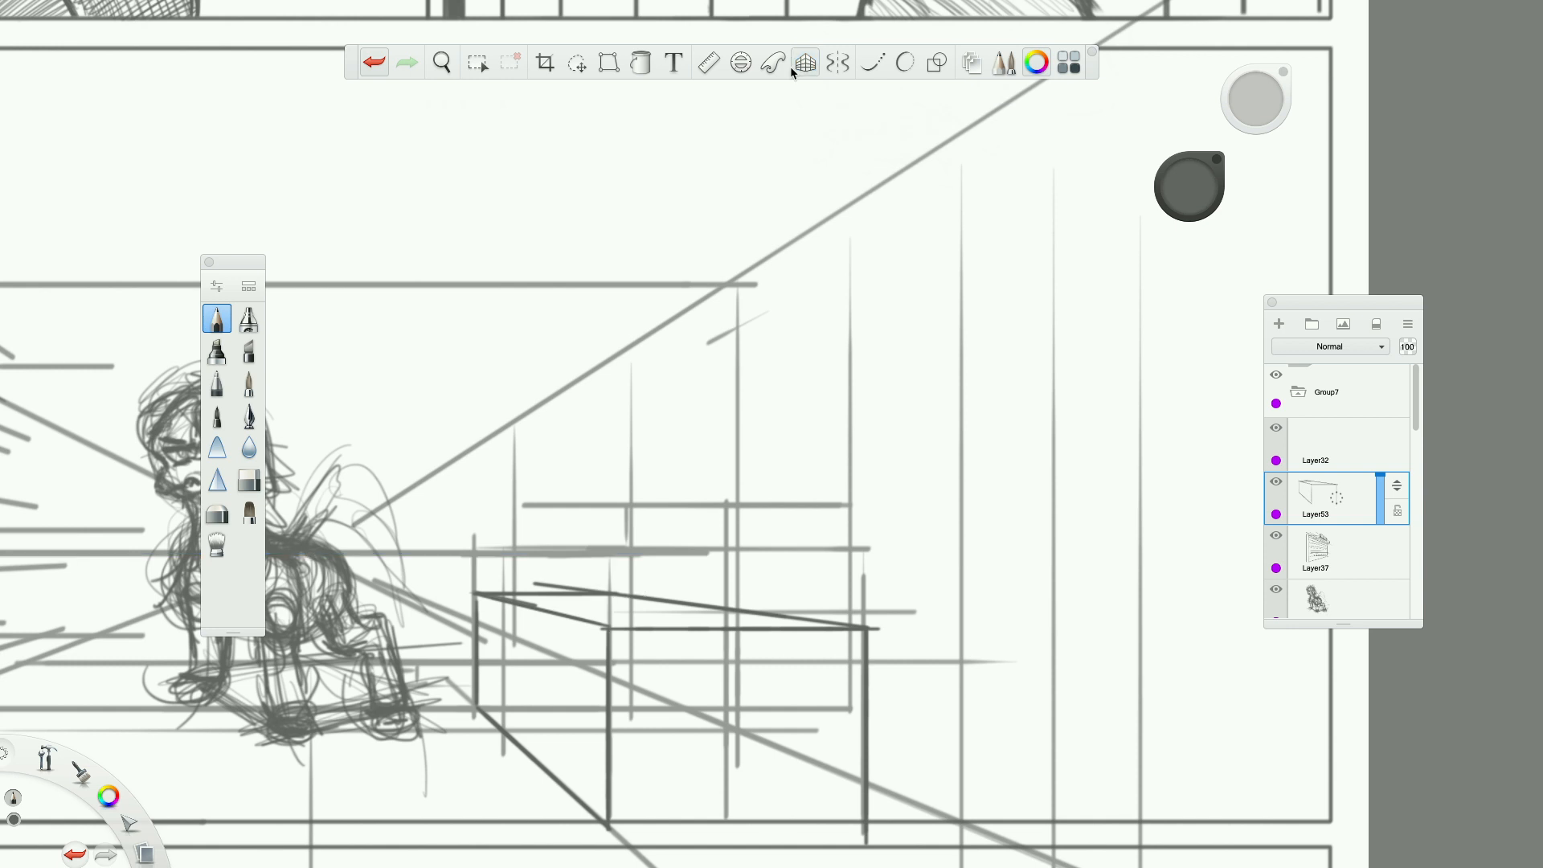
scroll(596, 489, "up", 3)
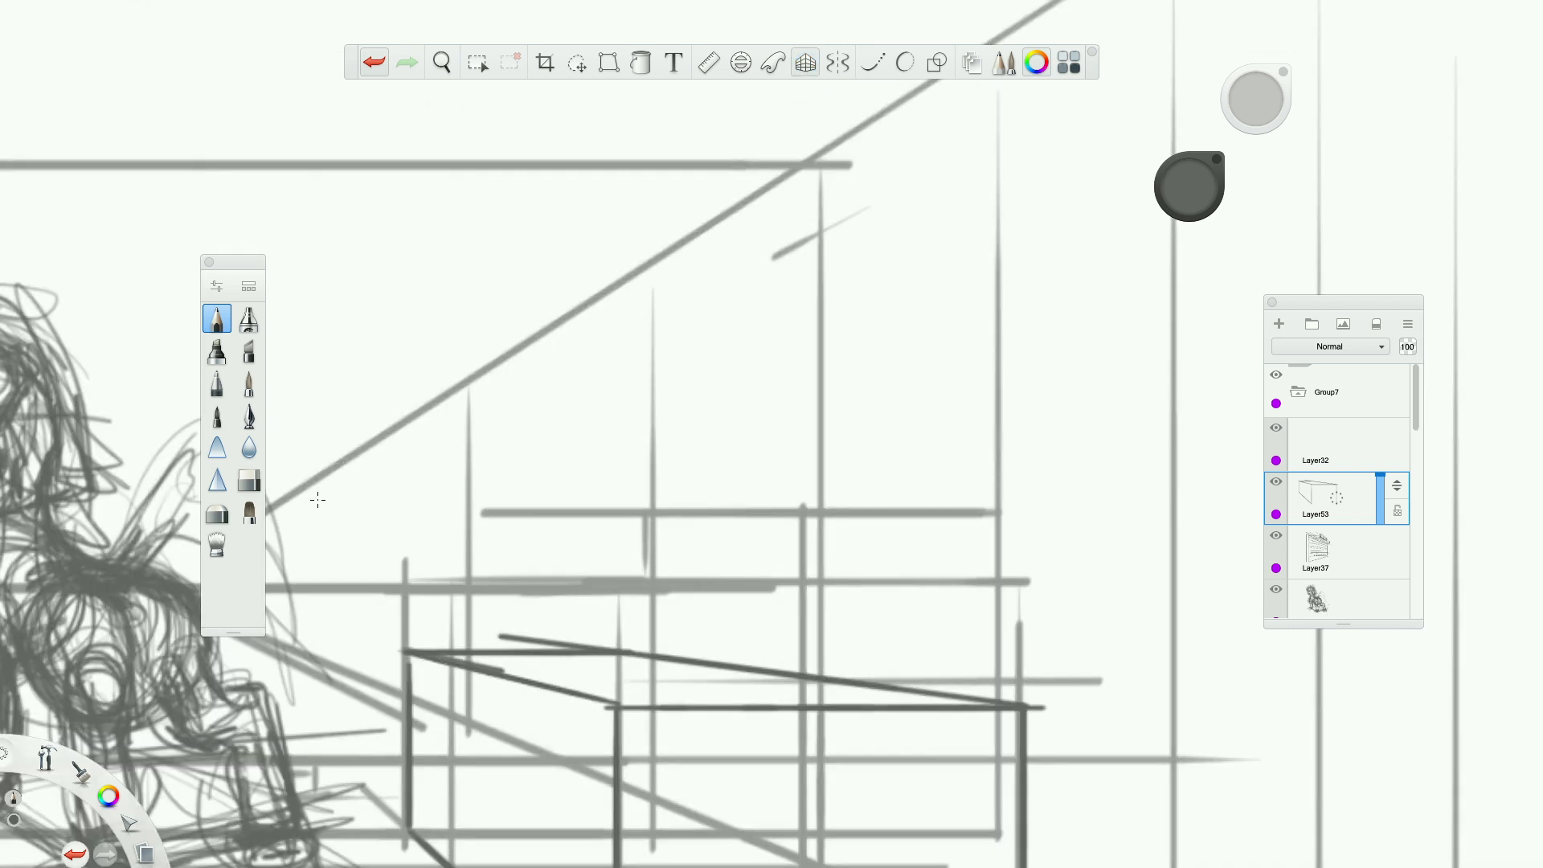
left_click(252, 487)
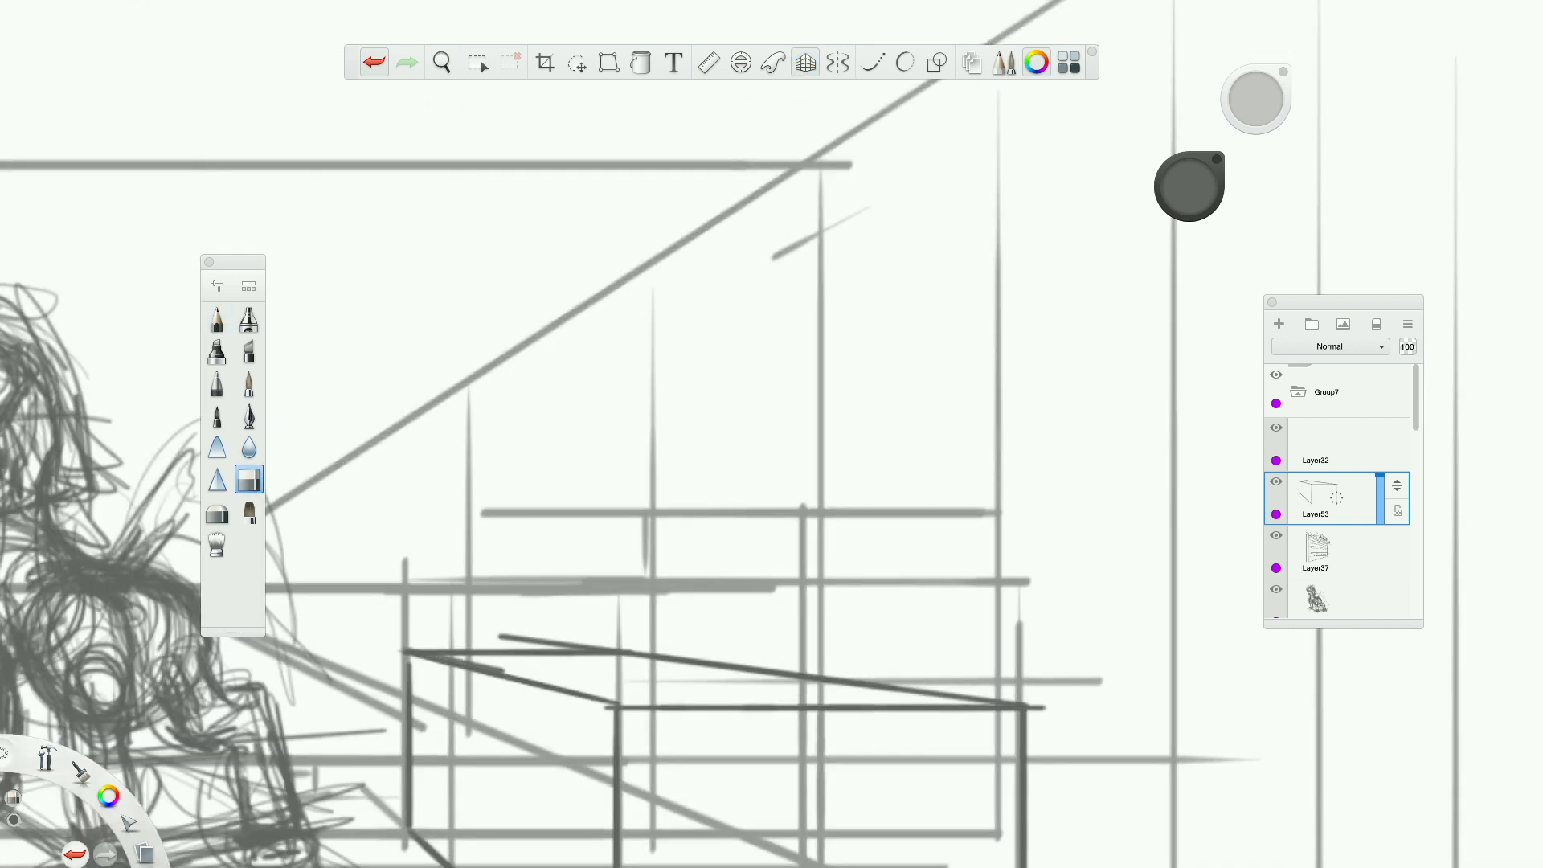
left_click_drag(510, 640, 604, 640)
left_click(219, 321)
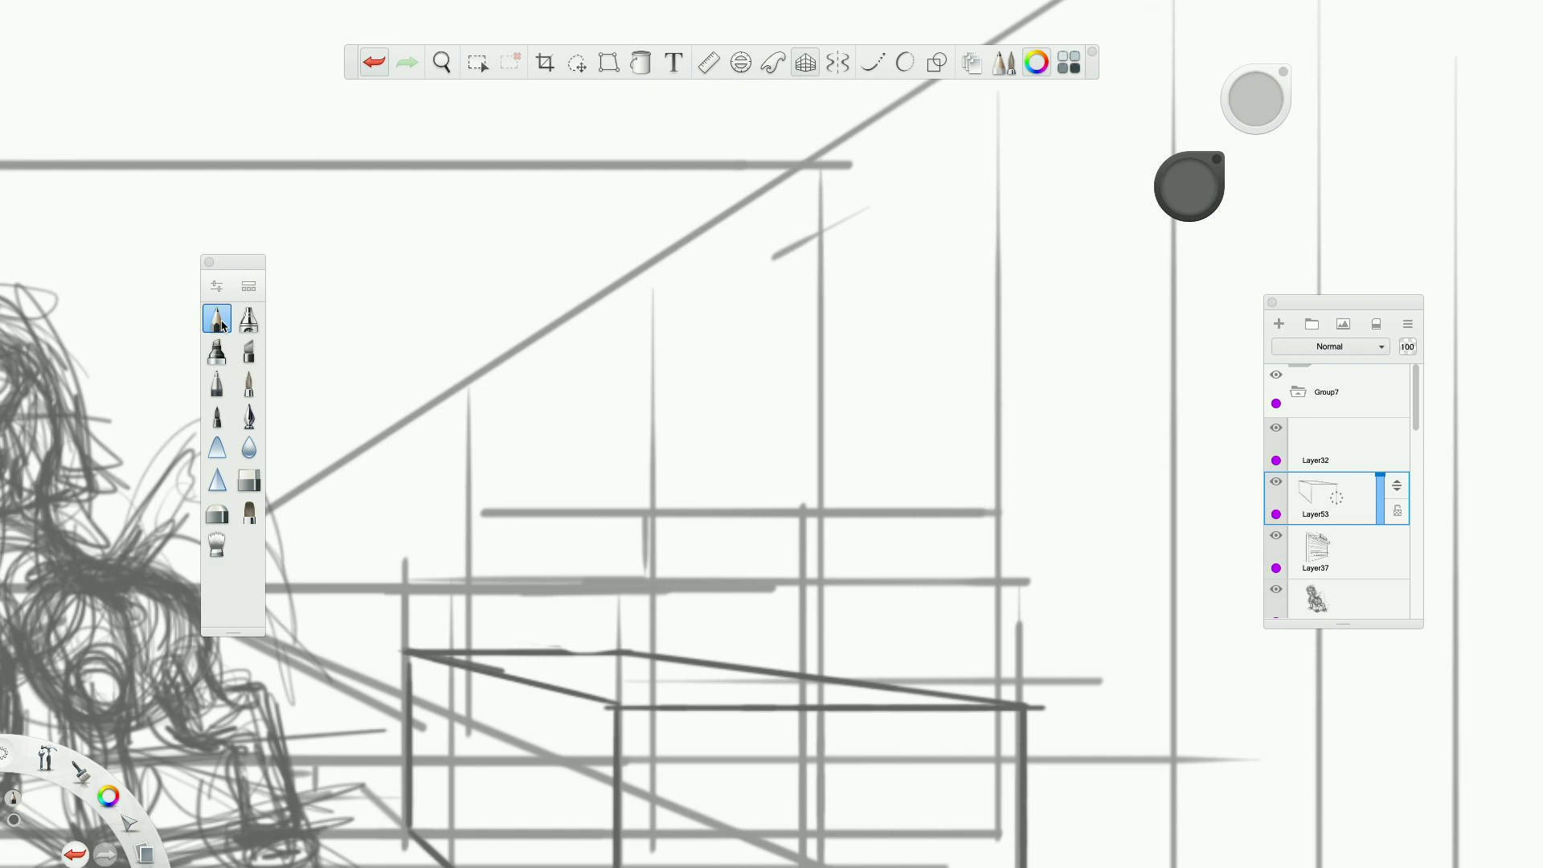
left_click_drag(562, 651, 621, 650)
Turn the perspective guides back on and draw an overhanging countertop slab around the box's top on another new layer.
scroll(605, 648, "down", 10)
scroll(609, 733, "up", 5)
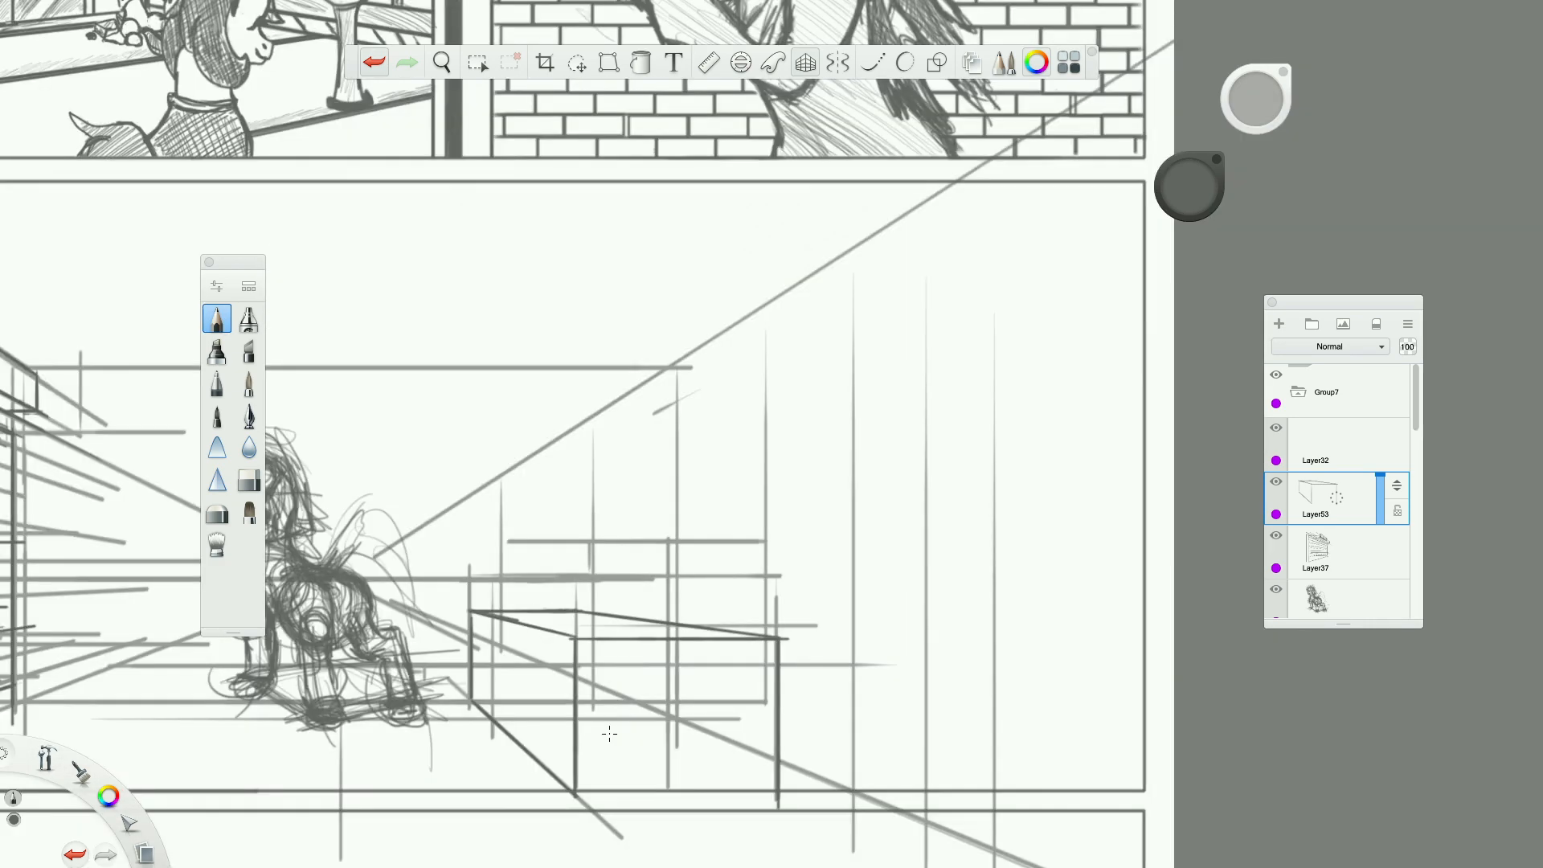
scroll(609, 734, "down", 5)
scroll(610, 735, "up", 8)
scroll(613, 737, "down", 5)
scroll(630, 733, "up", 4)
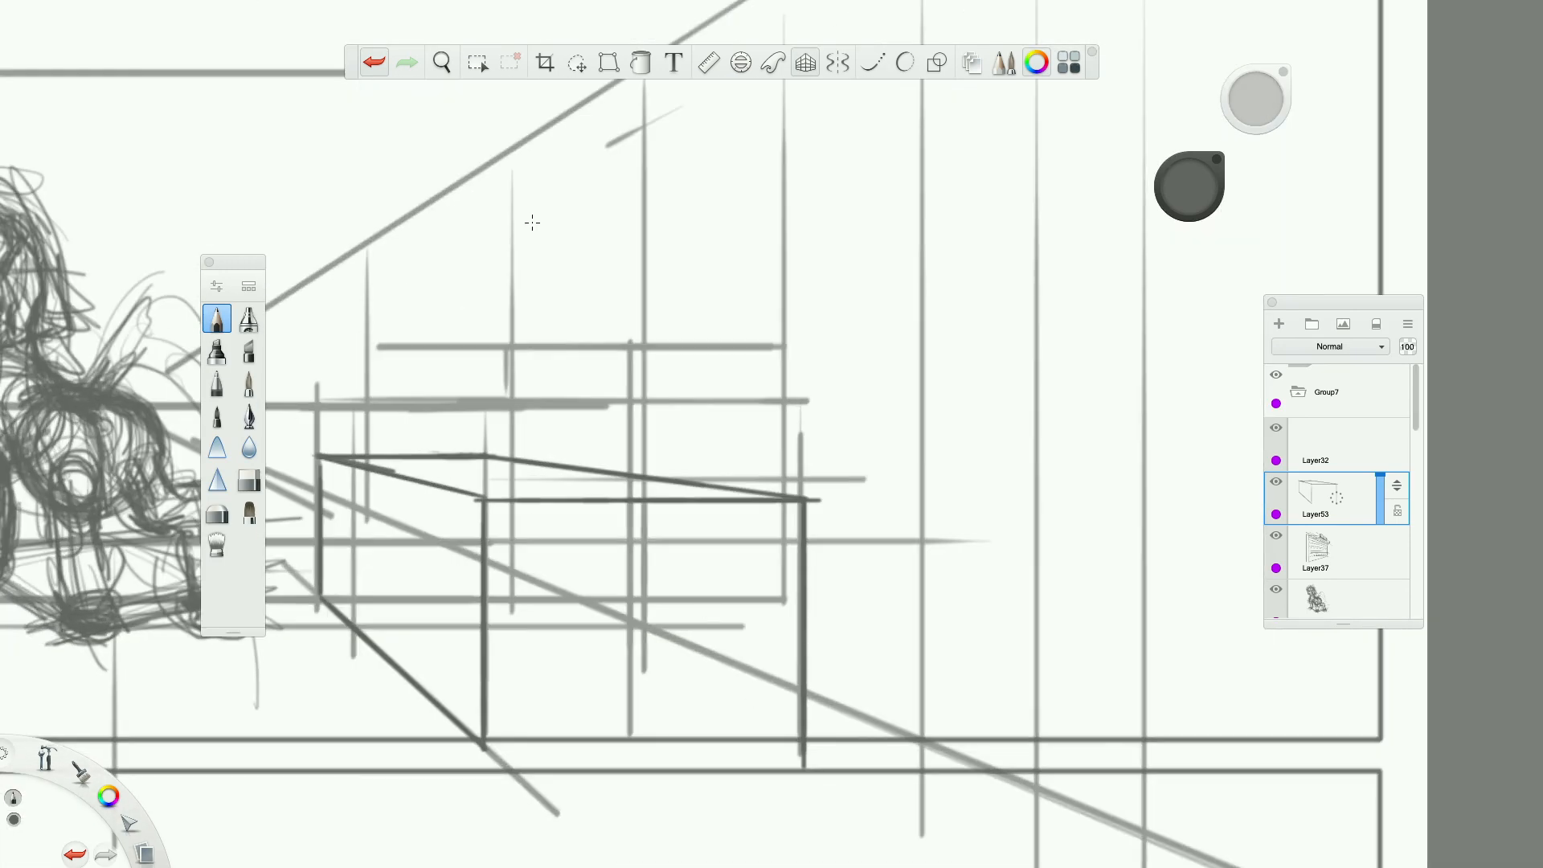
left_click(806, 62)
scroll(306, 474, "down", 3)
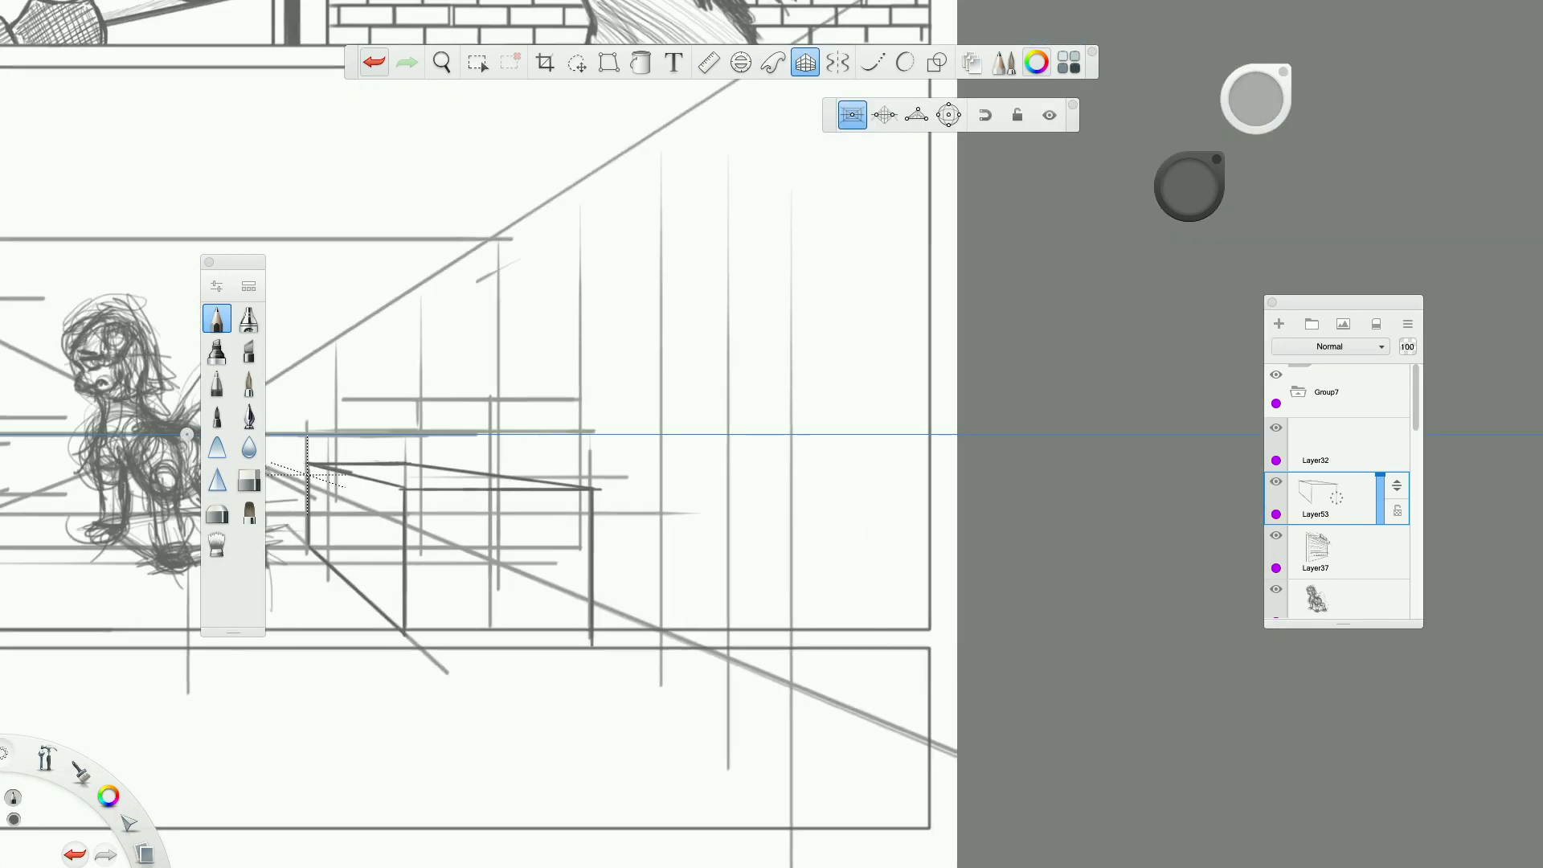
scroll(569, 496, "up", 3)
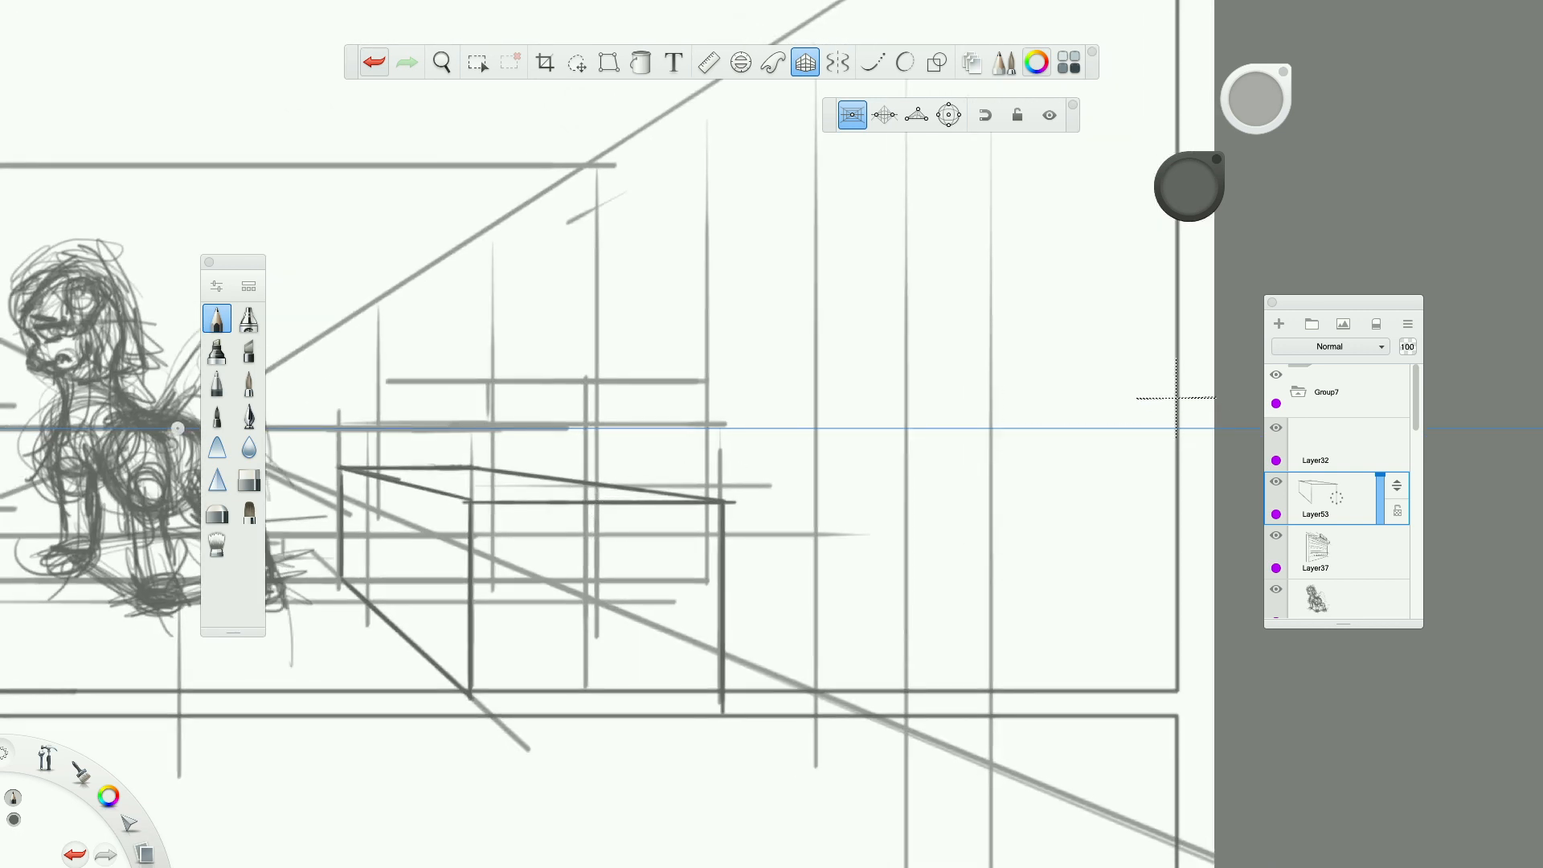
left_click(1278, 324)
scroll(498, 445, "up", 5)
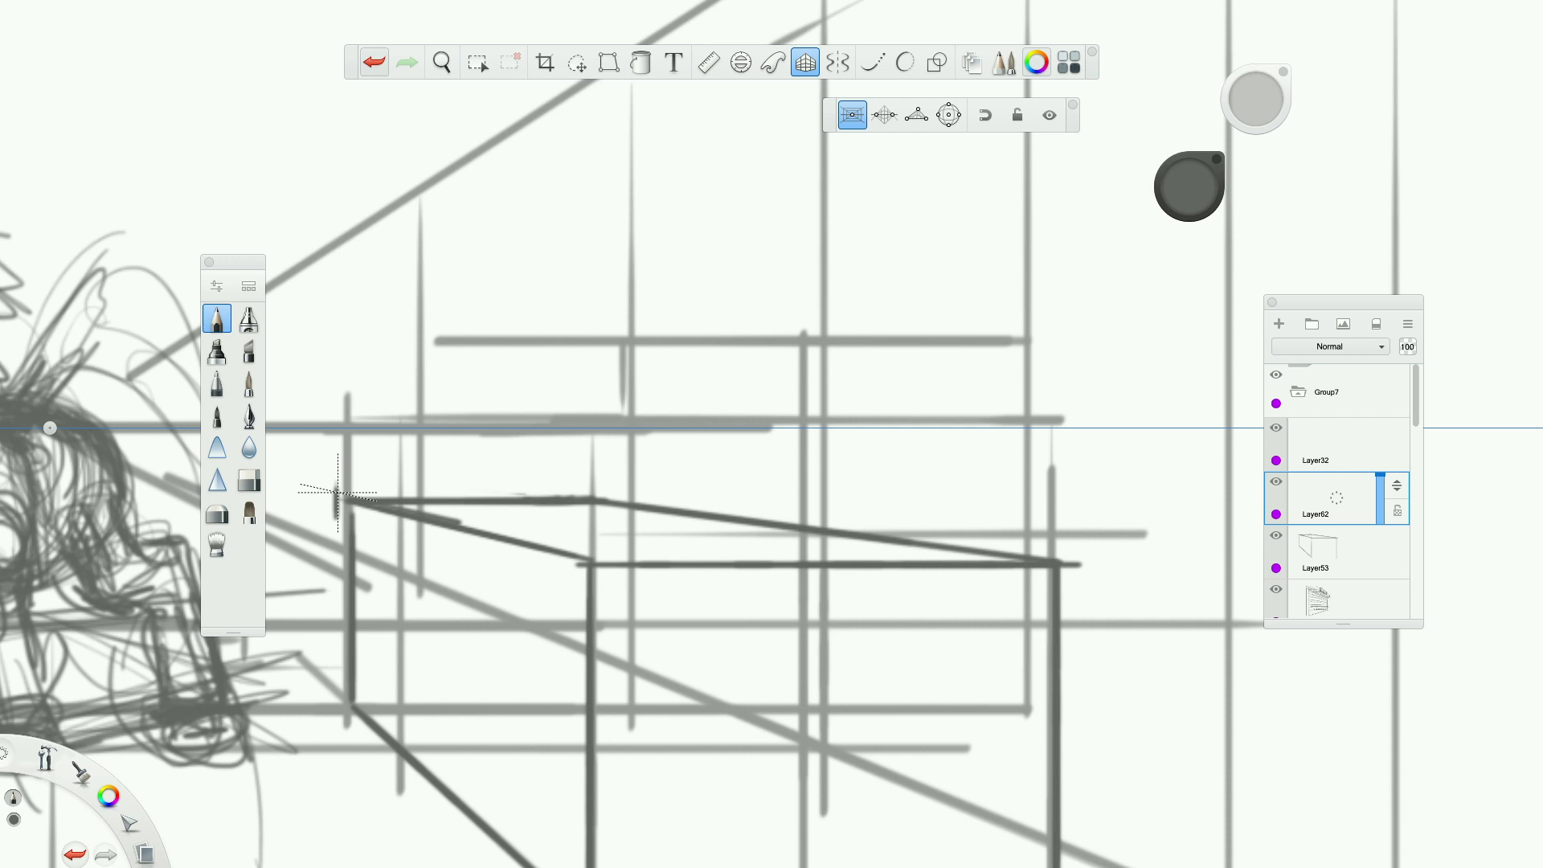
mouse_move(340, 490)
left_mouse_down()
mouse_move(629, 490)
mouse_move(693, 462)
left_mouse_up()
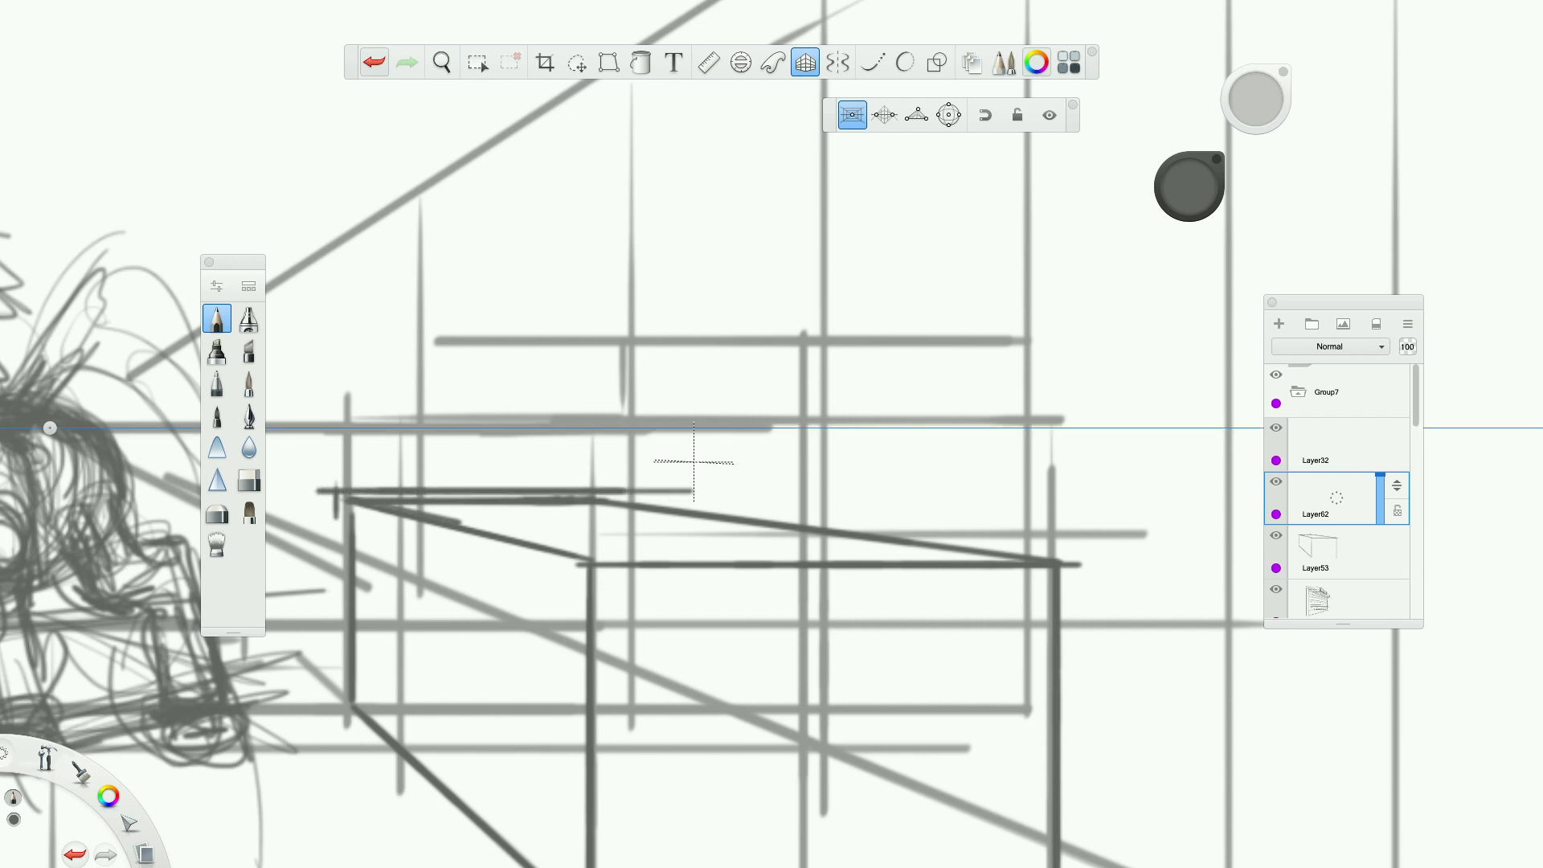
mouse_move(339, 519)
left_mouse_down()
mouse_move(617, 602)
mouse_move(1189, 602)
left_mouse_up()
left_click_drag(692, 489, 1081, 527)
mouse_move(976, 517)
left_mouse_down()
mouse_move(1161, 533)
mouse_move(852, 505)
left_mouse_up()
mouse_move(1089, 532)
left_mouse_down()
mouse_move(1089, 601)
mouse_move(1087, 533)
mouse_move(572, 532)
mouse_move(648, 468)
mouse_move(979, 490)
left_mouse_up()
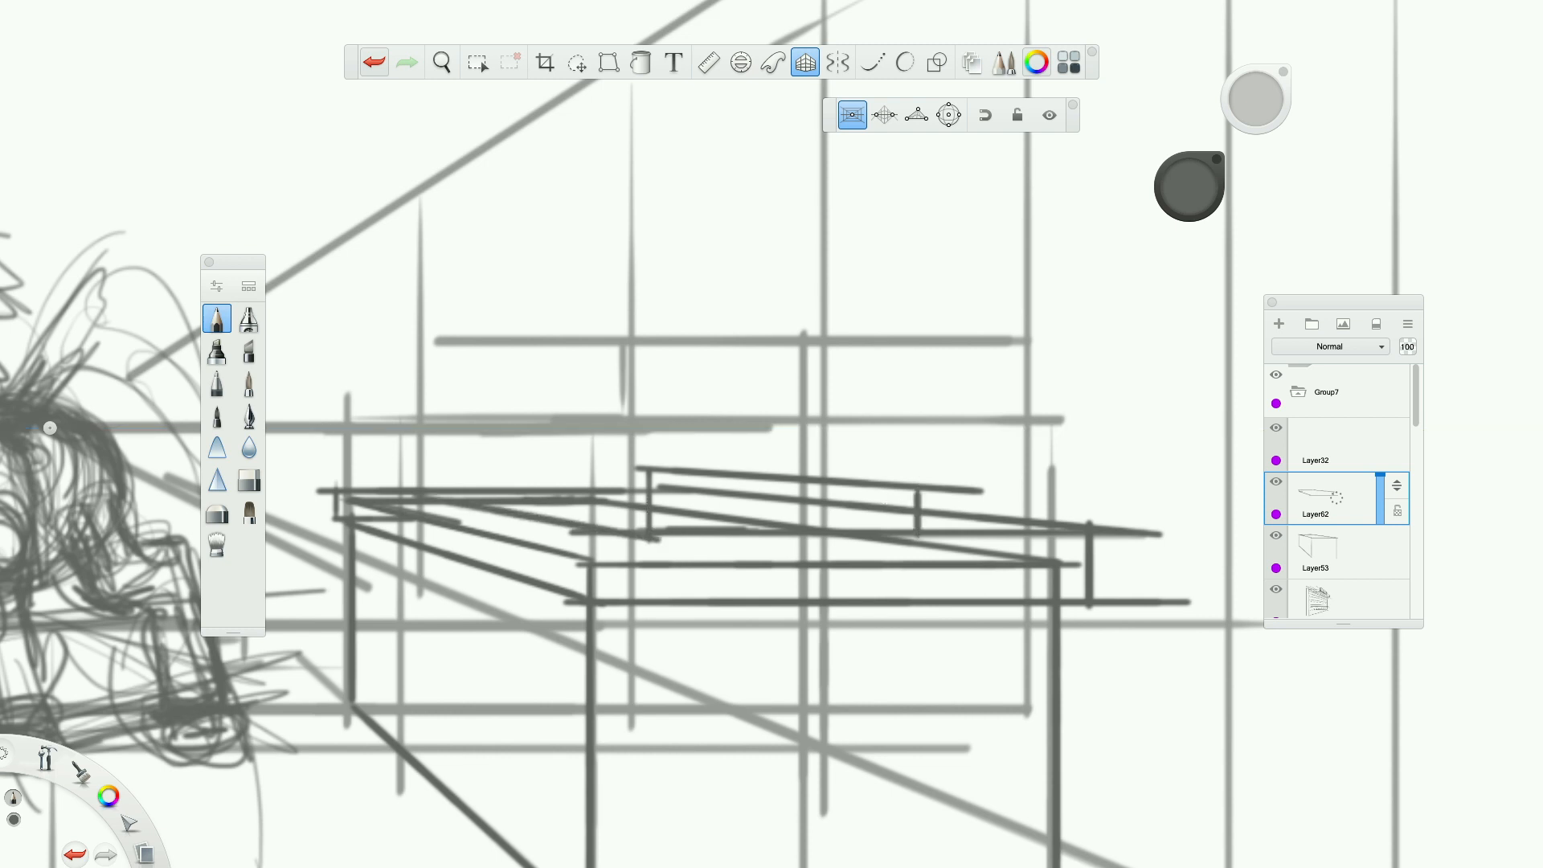
Add the countertop's far back edge and short vertical strokes at its far corners.
left_click_drag(418, 441, 418, 486)
mouse_move(637, 470)
left_mouse_down()
mouse_move(417, 466)
mouse_move(914, 482)
left_mouse_up()
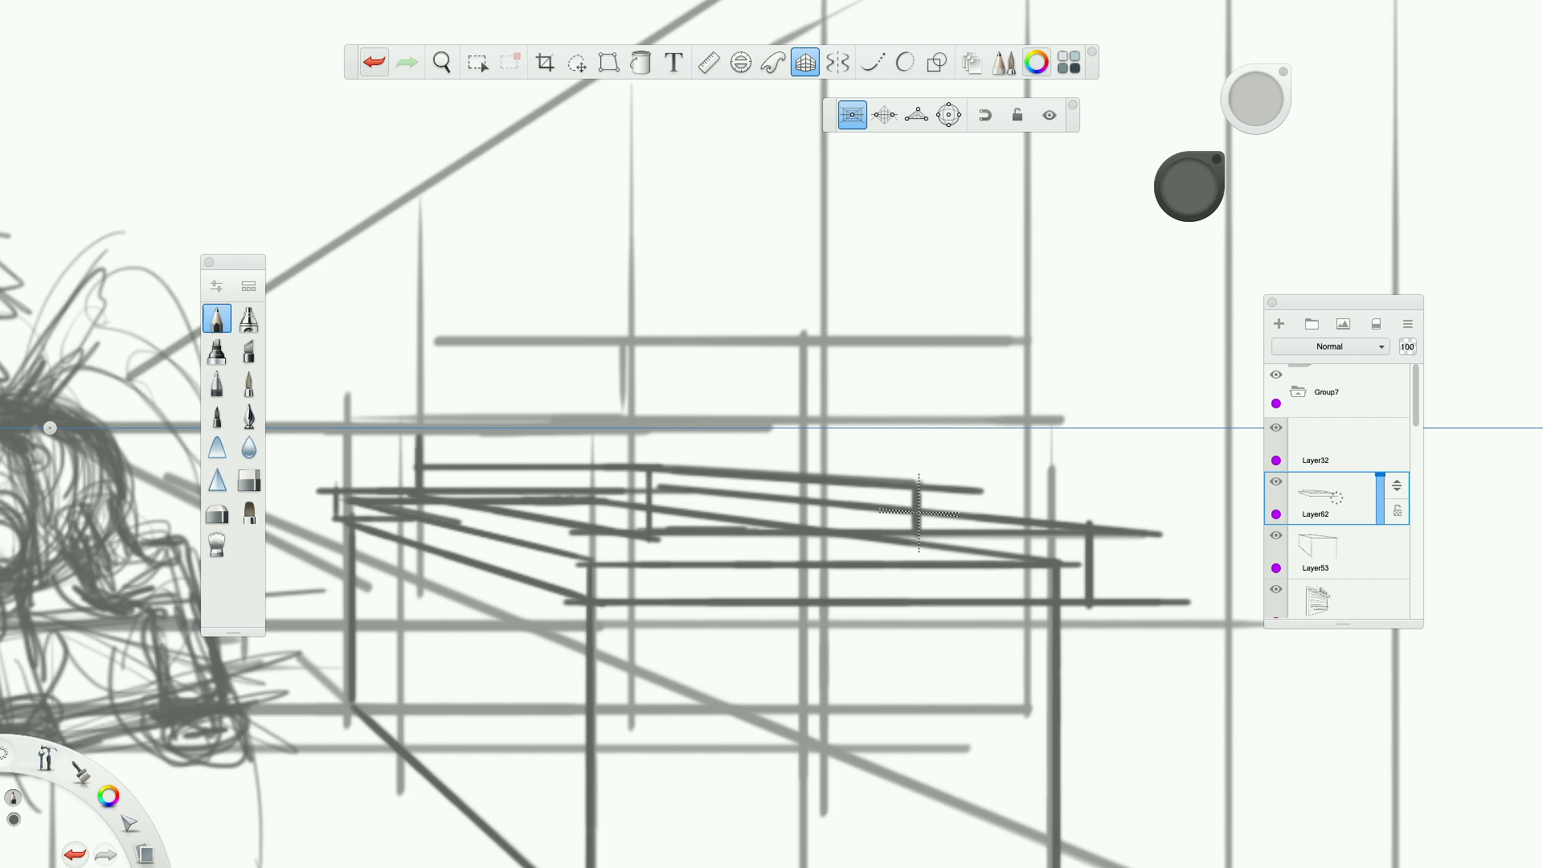
scroll(918, 513, "down", 5)
scroll(918, 512, "up", 3)
scroll(833, 599, "up", 2)
scroll(828, 603, "down", 8)
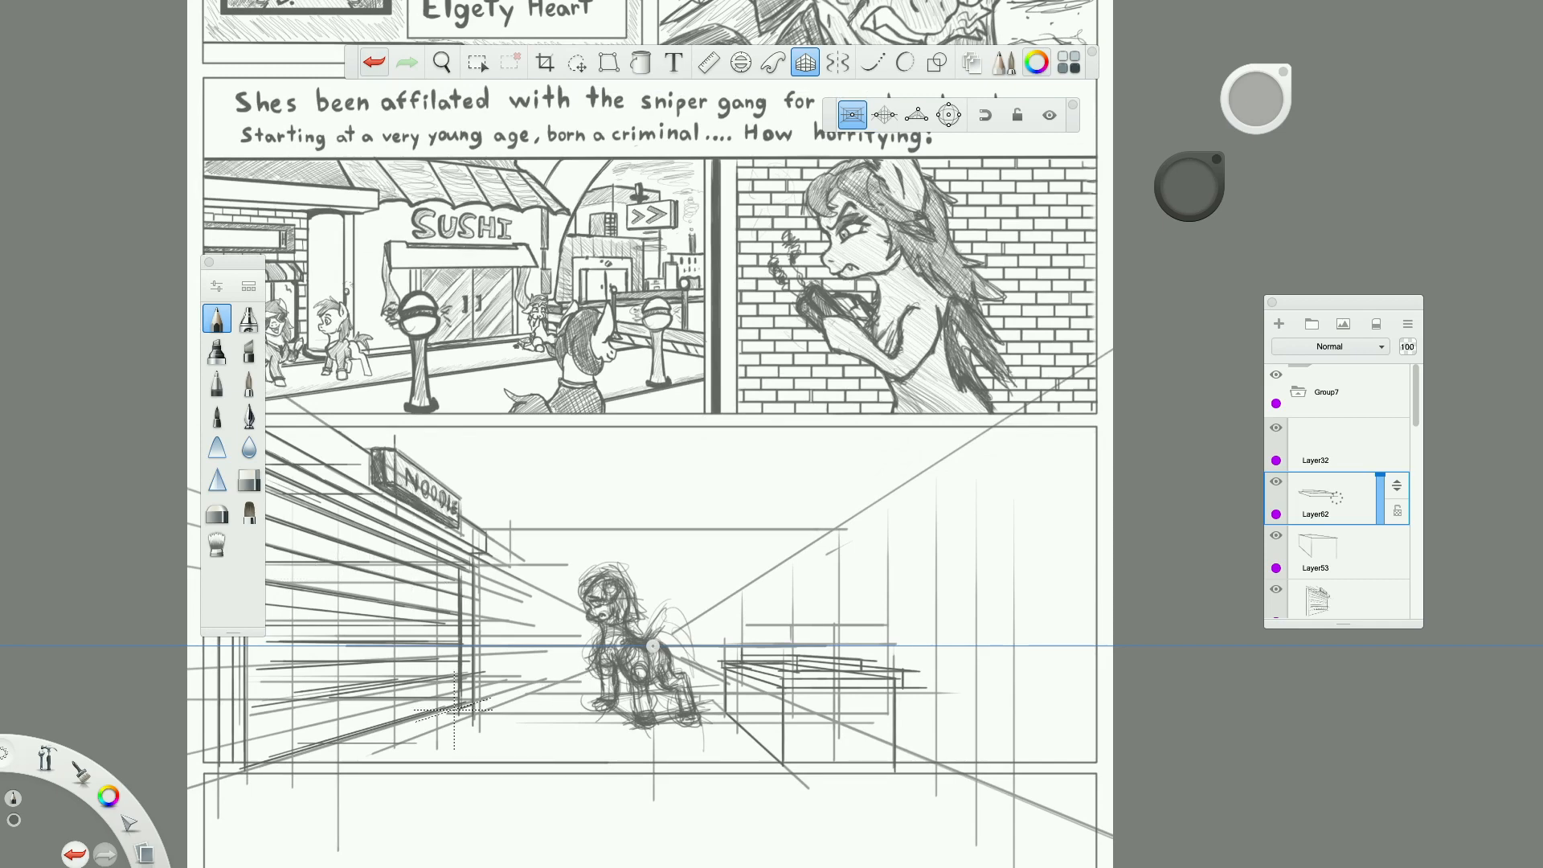
scroll(437, 608, "up", 2)
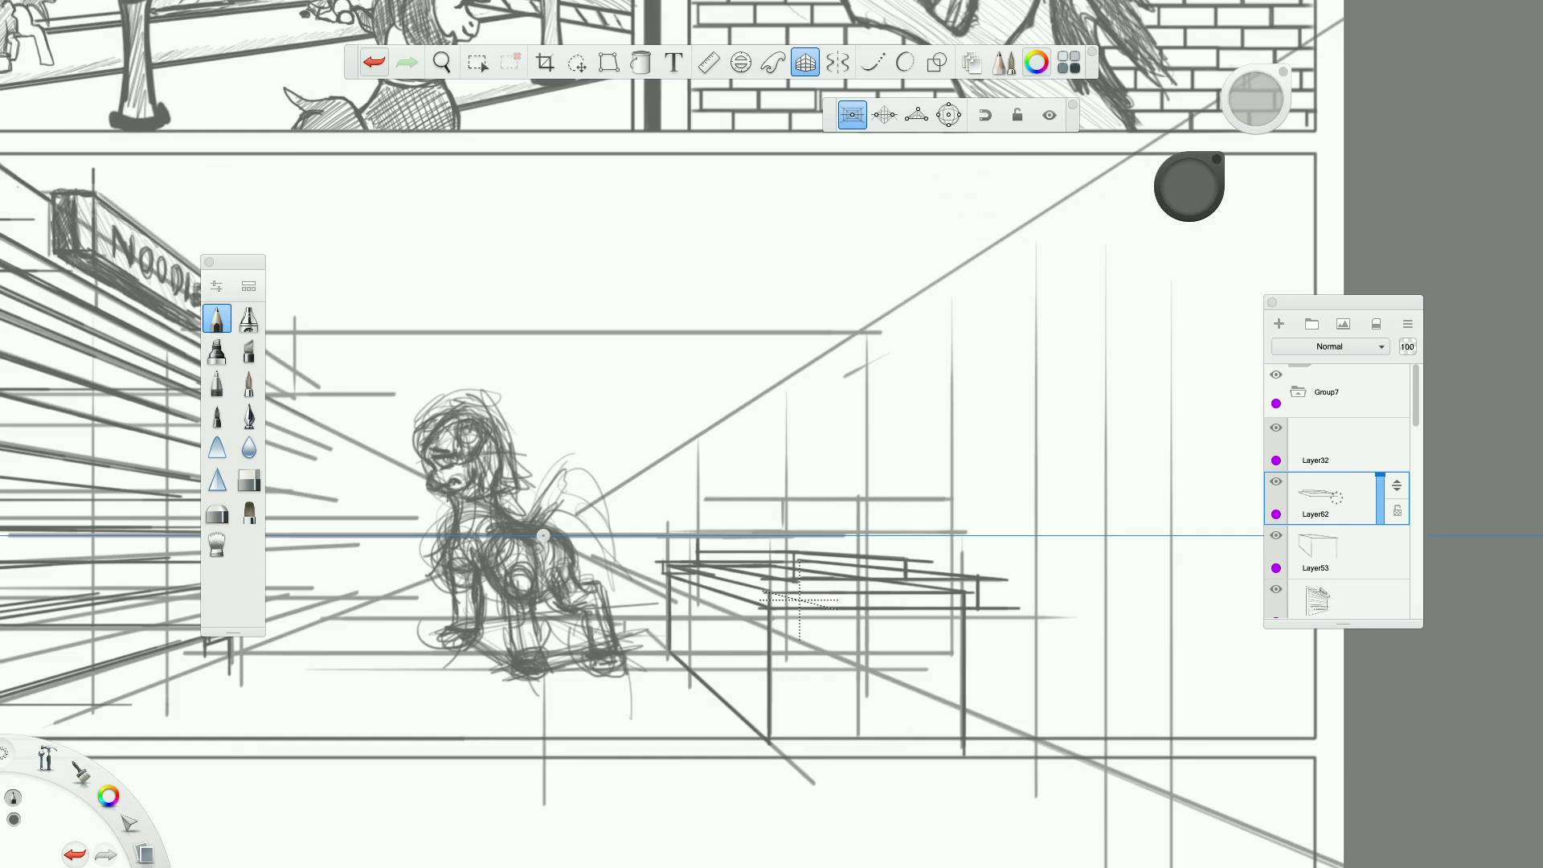
scroll(860, 647, "up", 4)
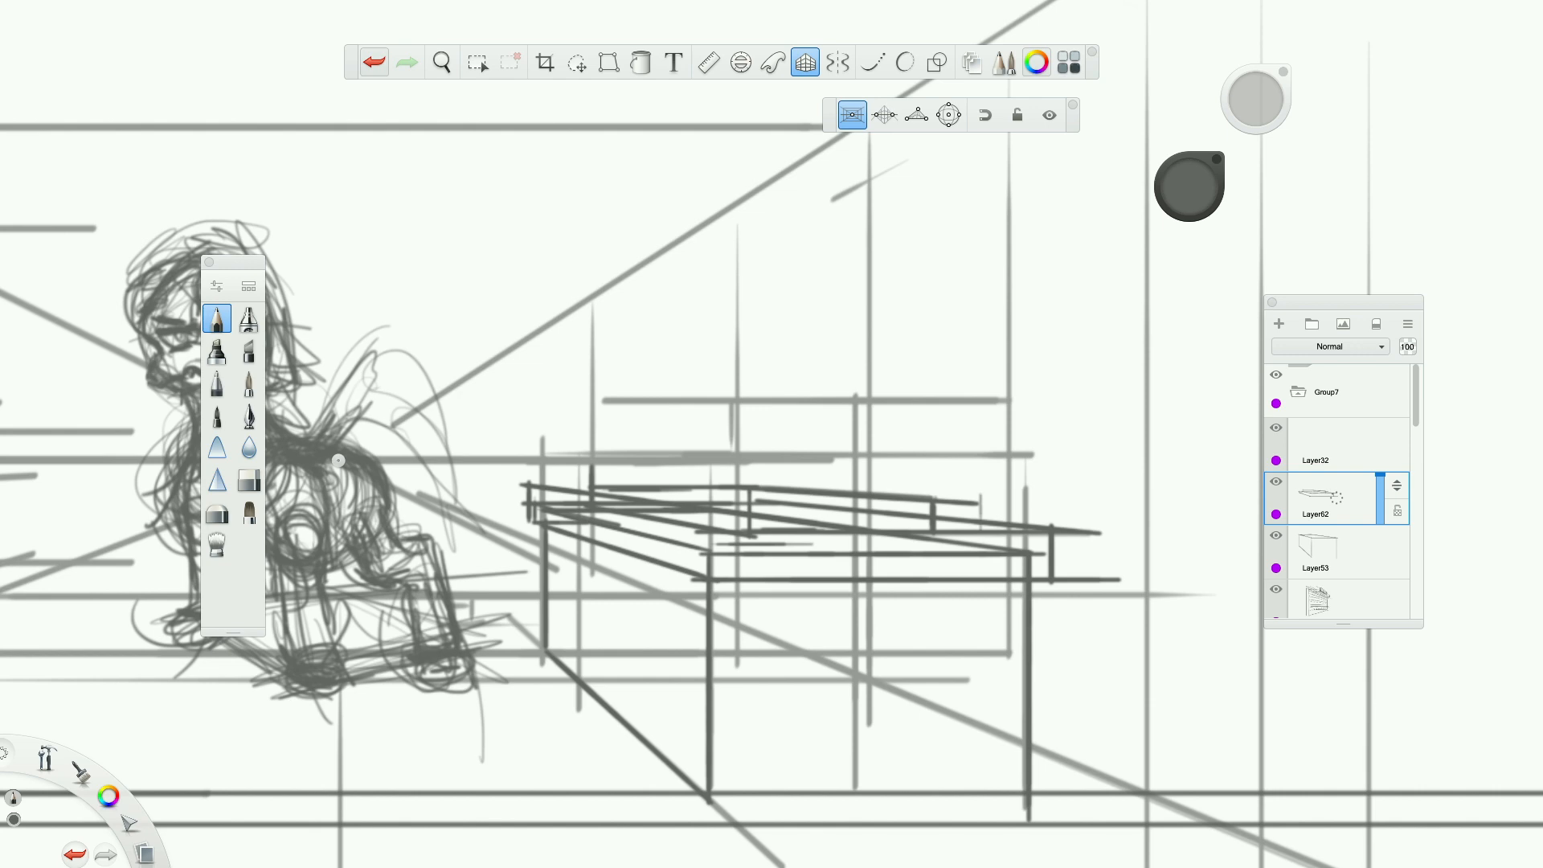
mouse_move(984, 465)
left_mouse_down()
mouse_move(983, 522)
mouse_move(985, 476)
left_mouse_up()
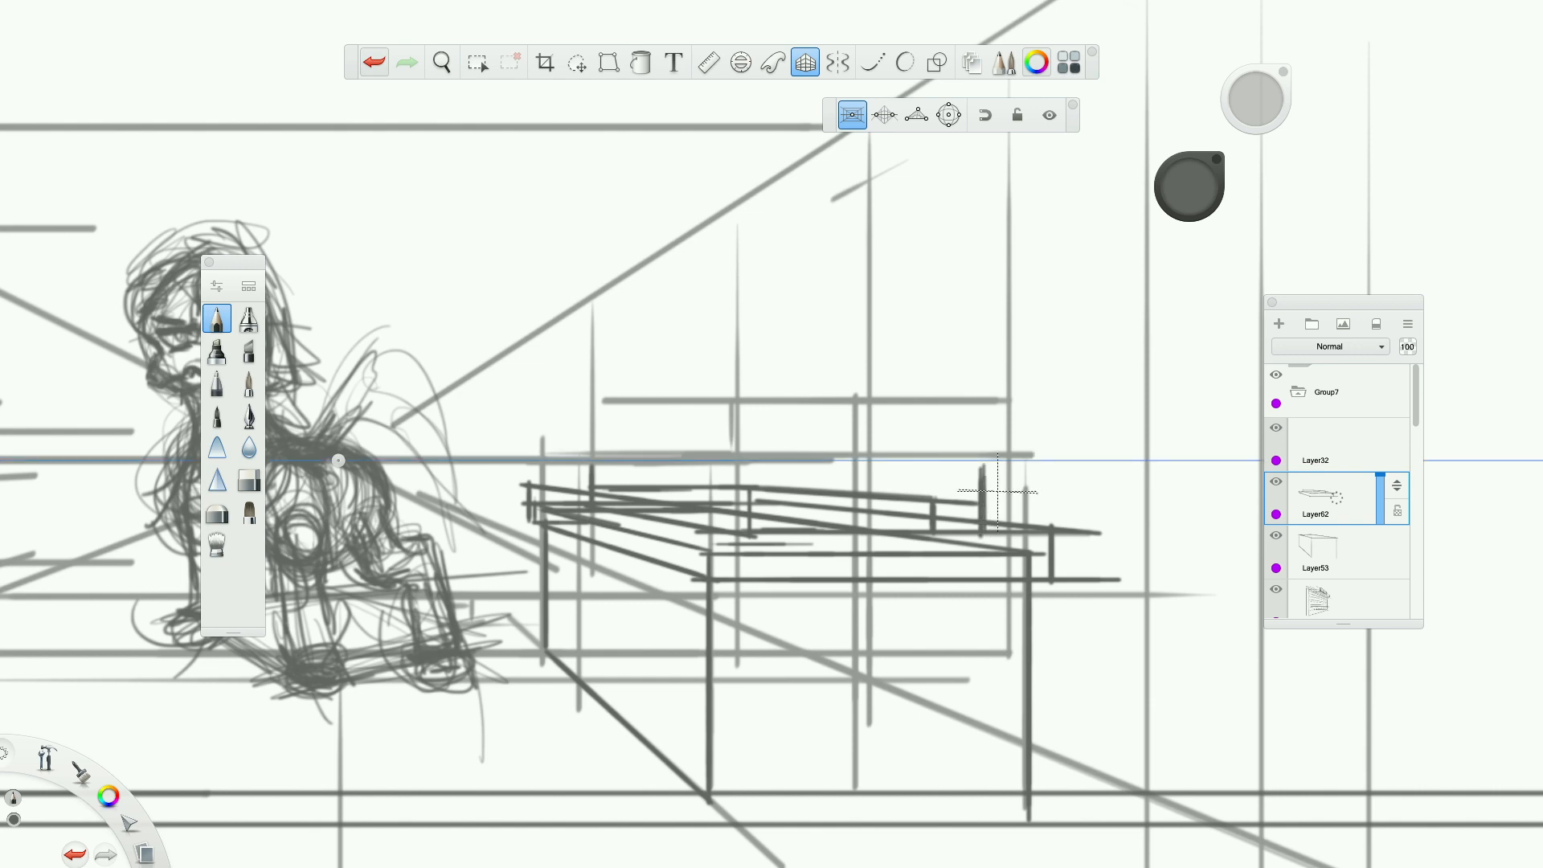
Draw a small four-sided panel in perspective on the counter's receding side face.
scroll(1029, 524, "down", 10)
scroll(1030, 525, "up", 9)
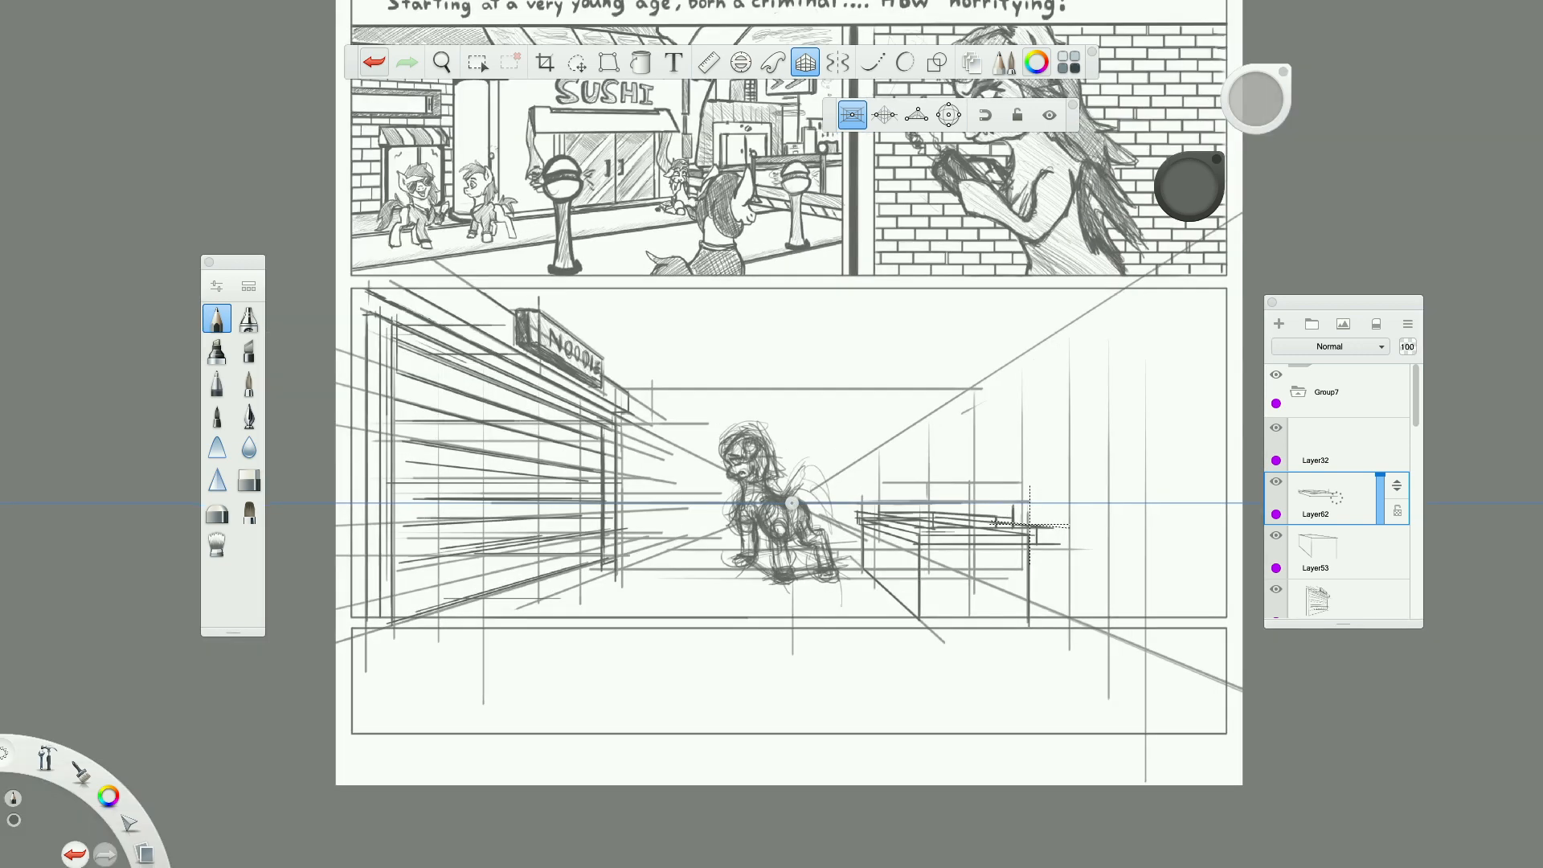
scroll(1029, 525, "down", 5)
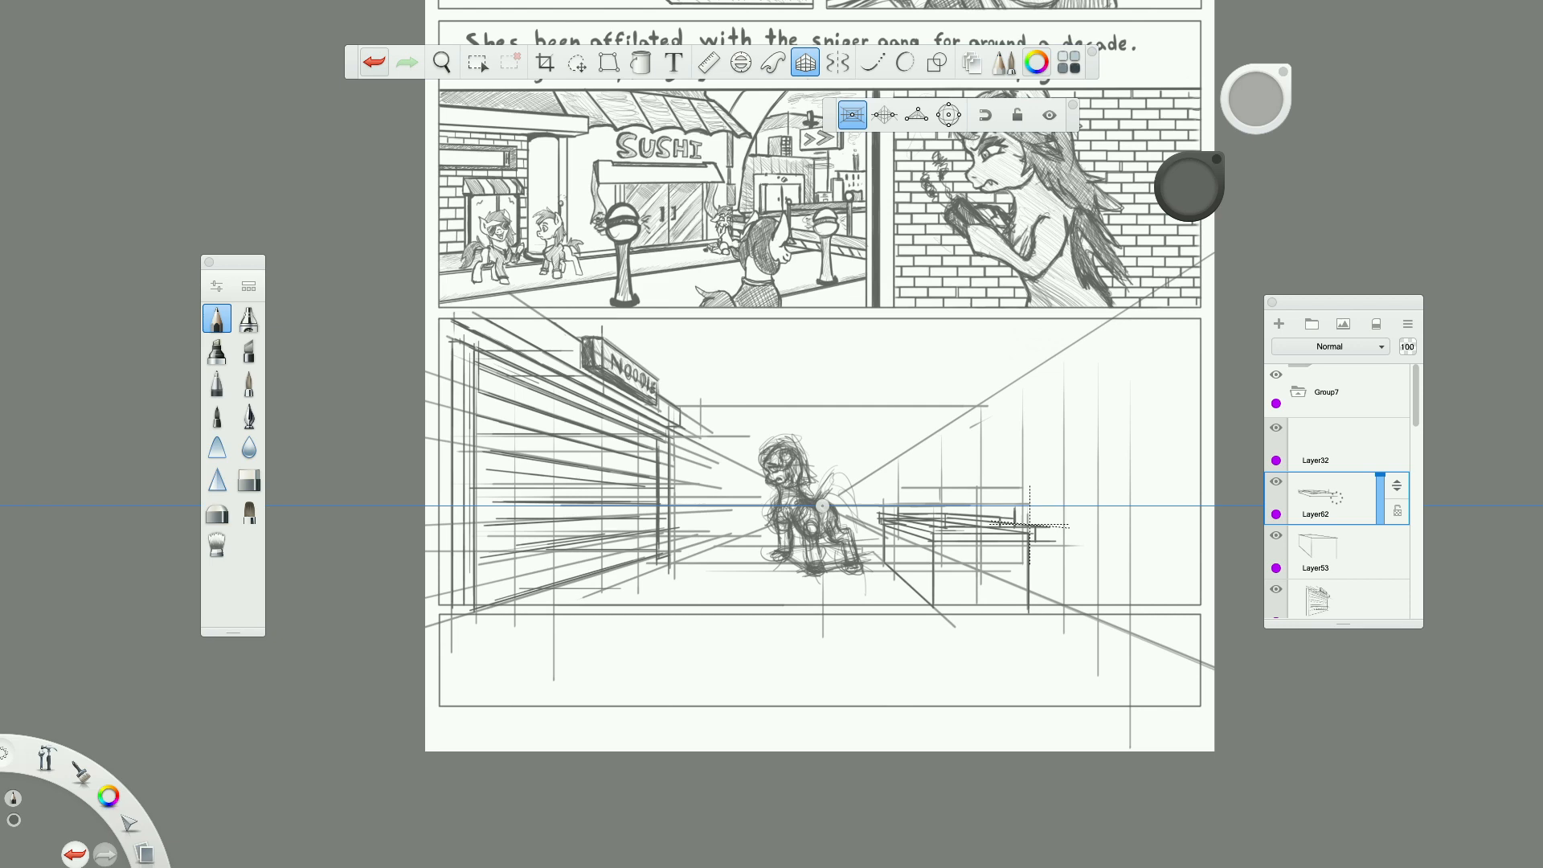
scroll(1029, 525, "up", 4)
scroll(1029, 525, "up", 3)
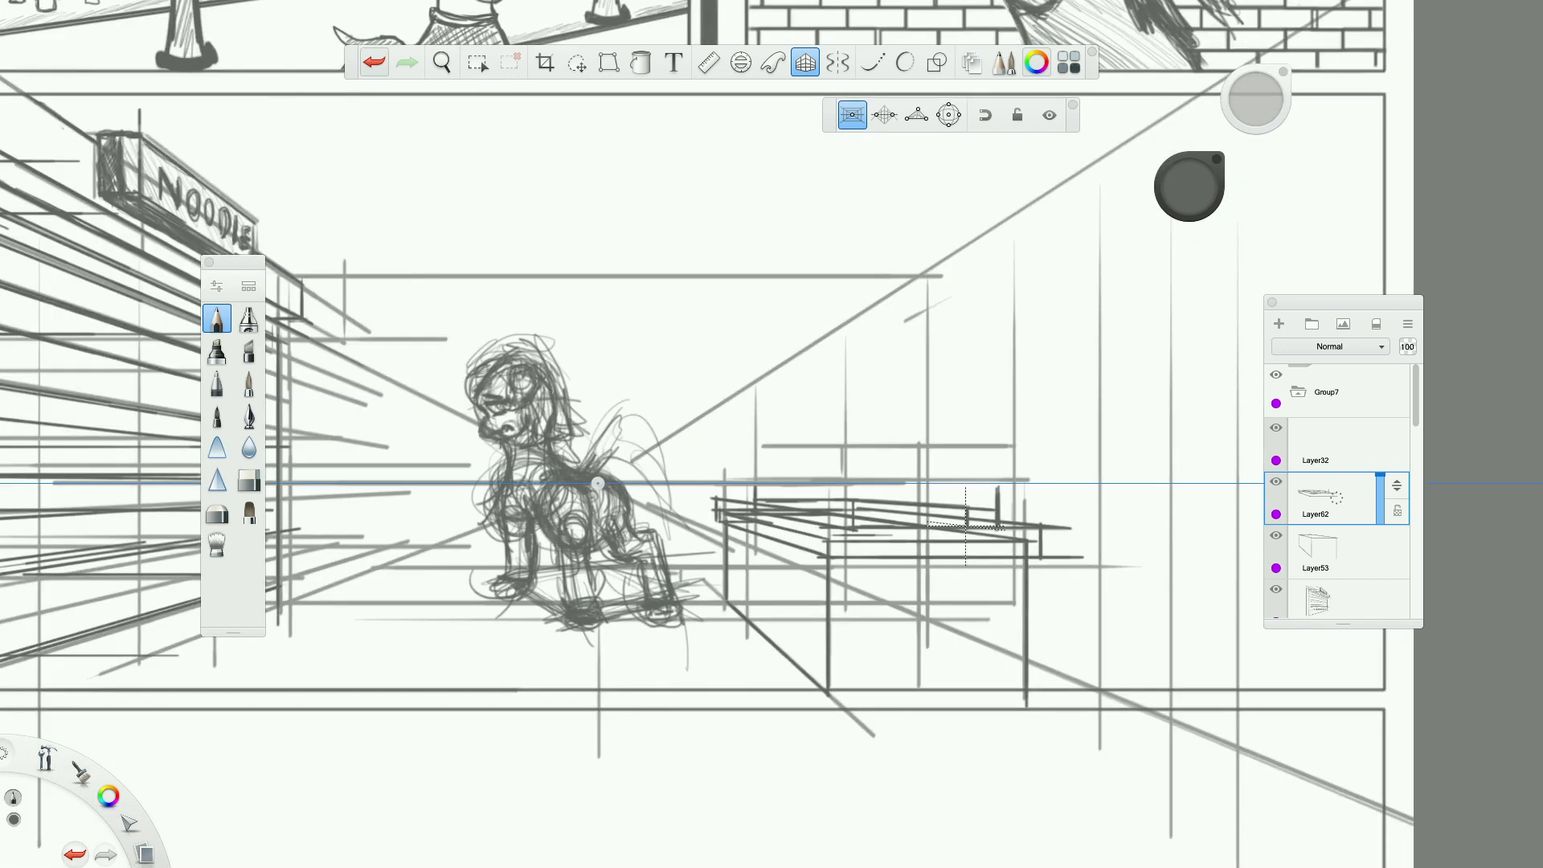
scroll(921, 526, "down", 3)
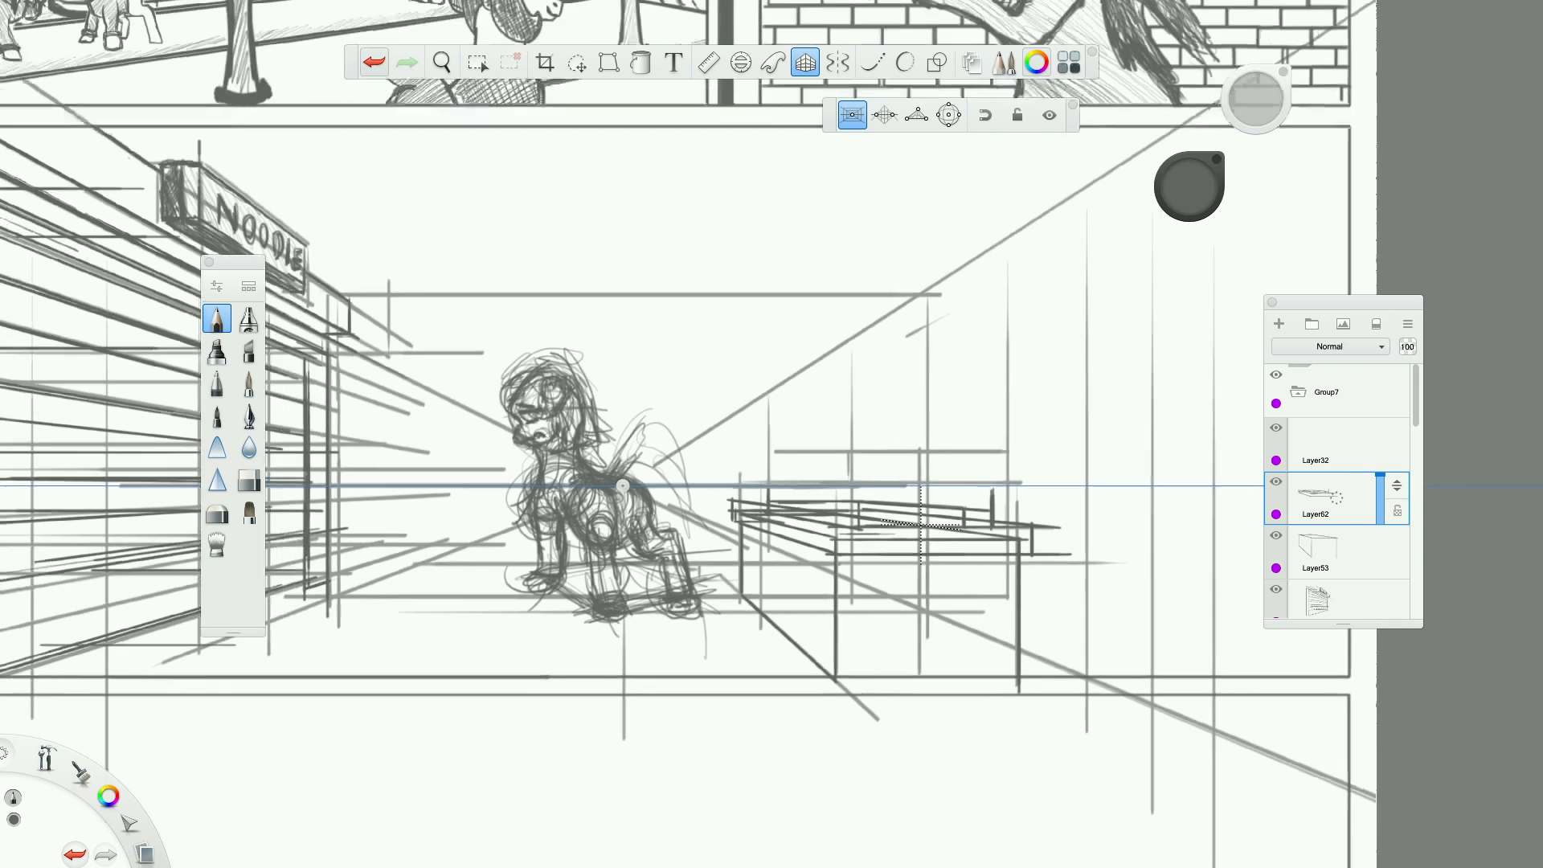
scroll(921, 527, "up", 3)
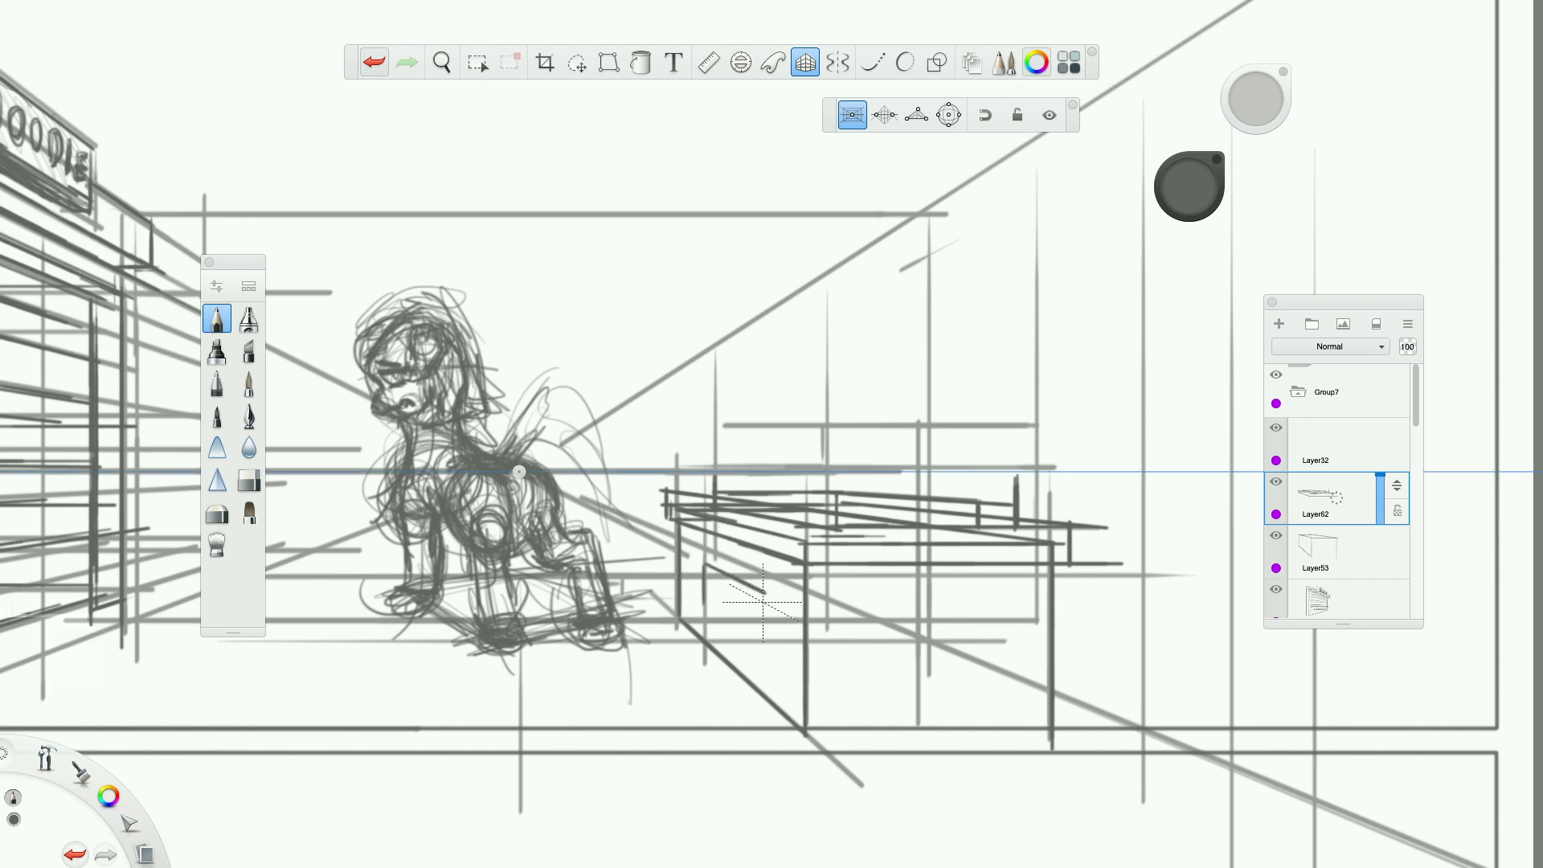
left_click_drag(771, 624, 767, 654)
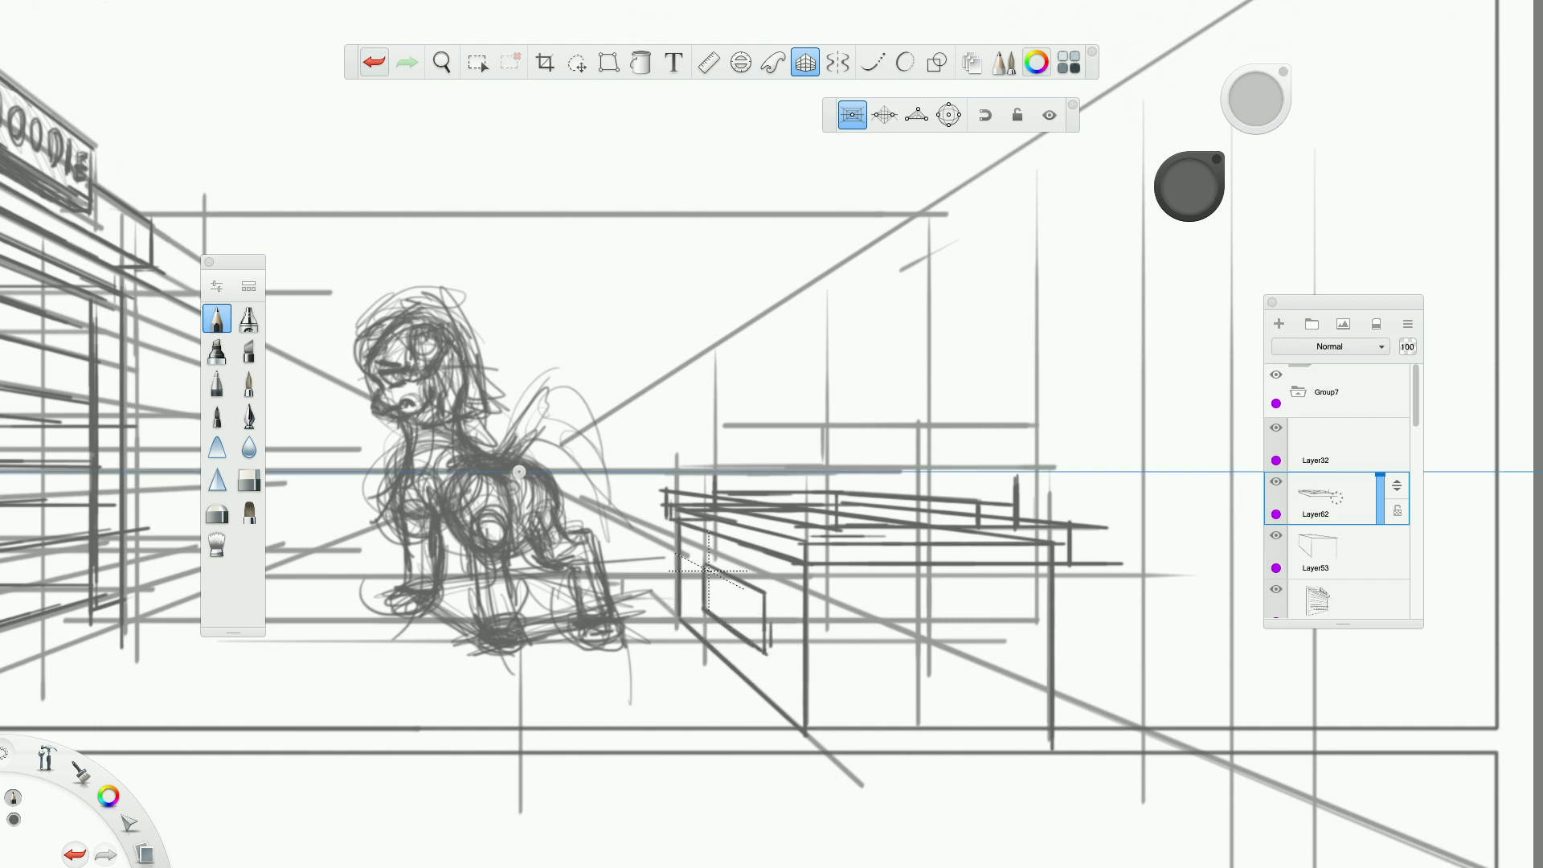
Add a new layer directly beneath the countertop's layer and turn off the perspective guides.
scroll(707, 571, "down", 5)
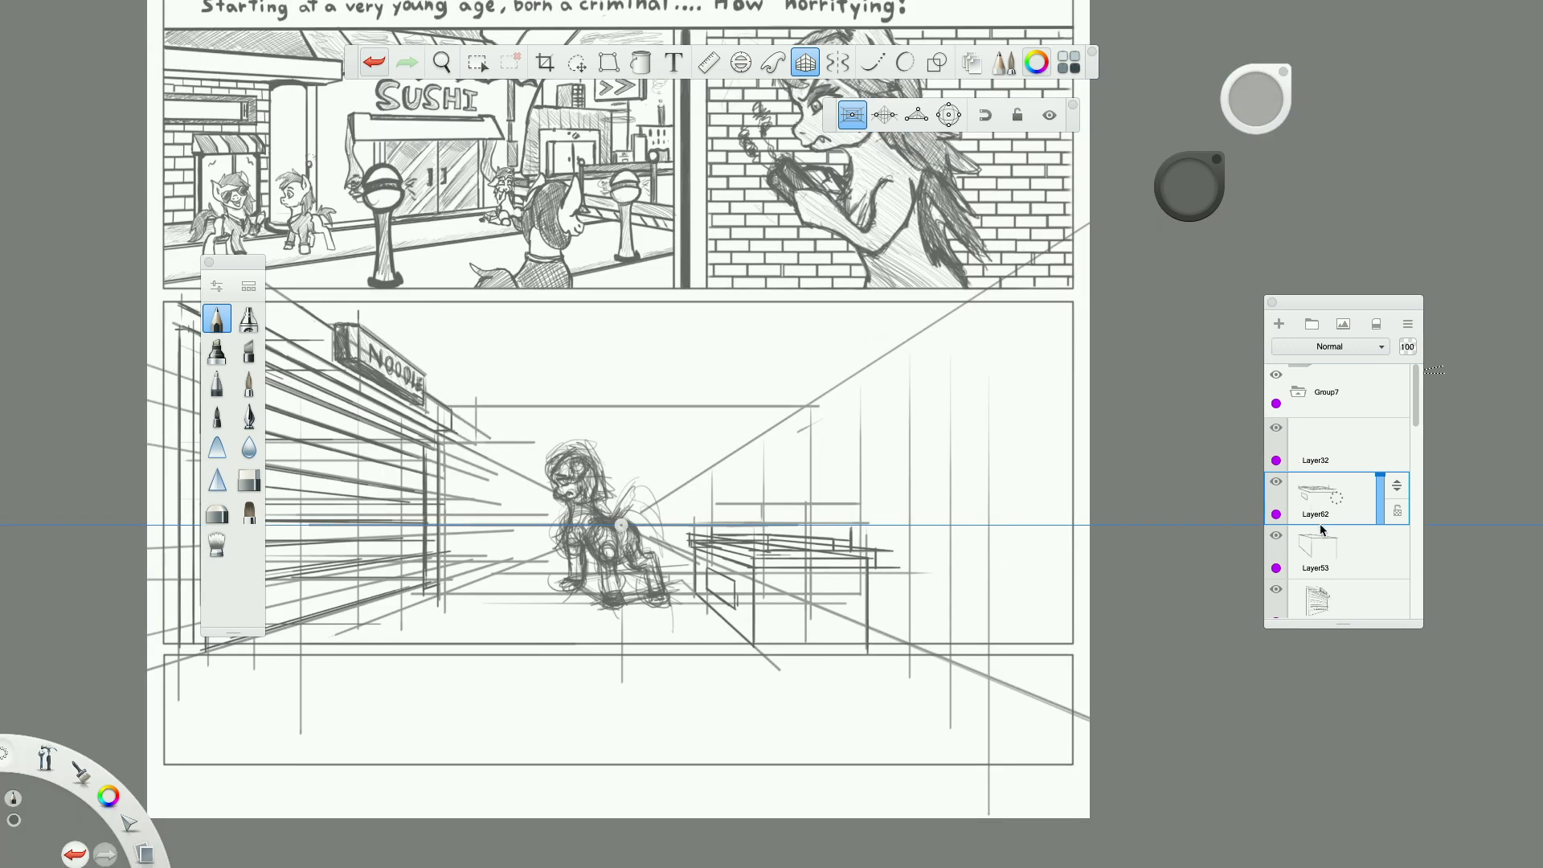
left_click(1276, 325)
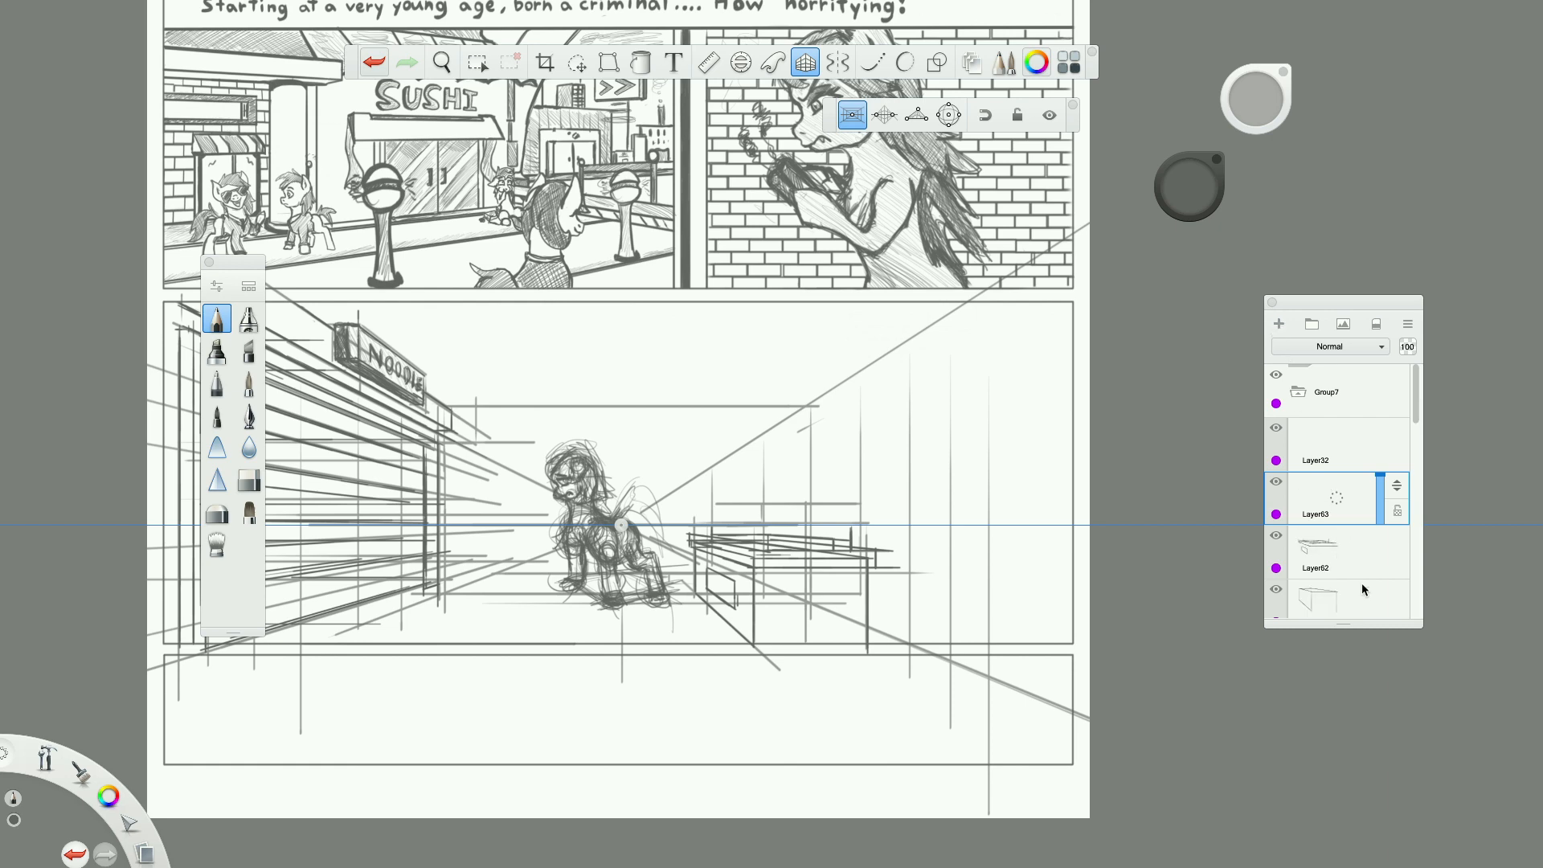
left_click_drag(1385, 585, 1385, 593)
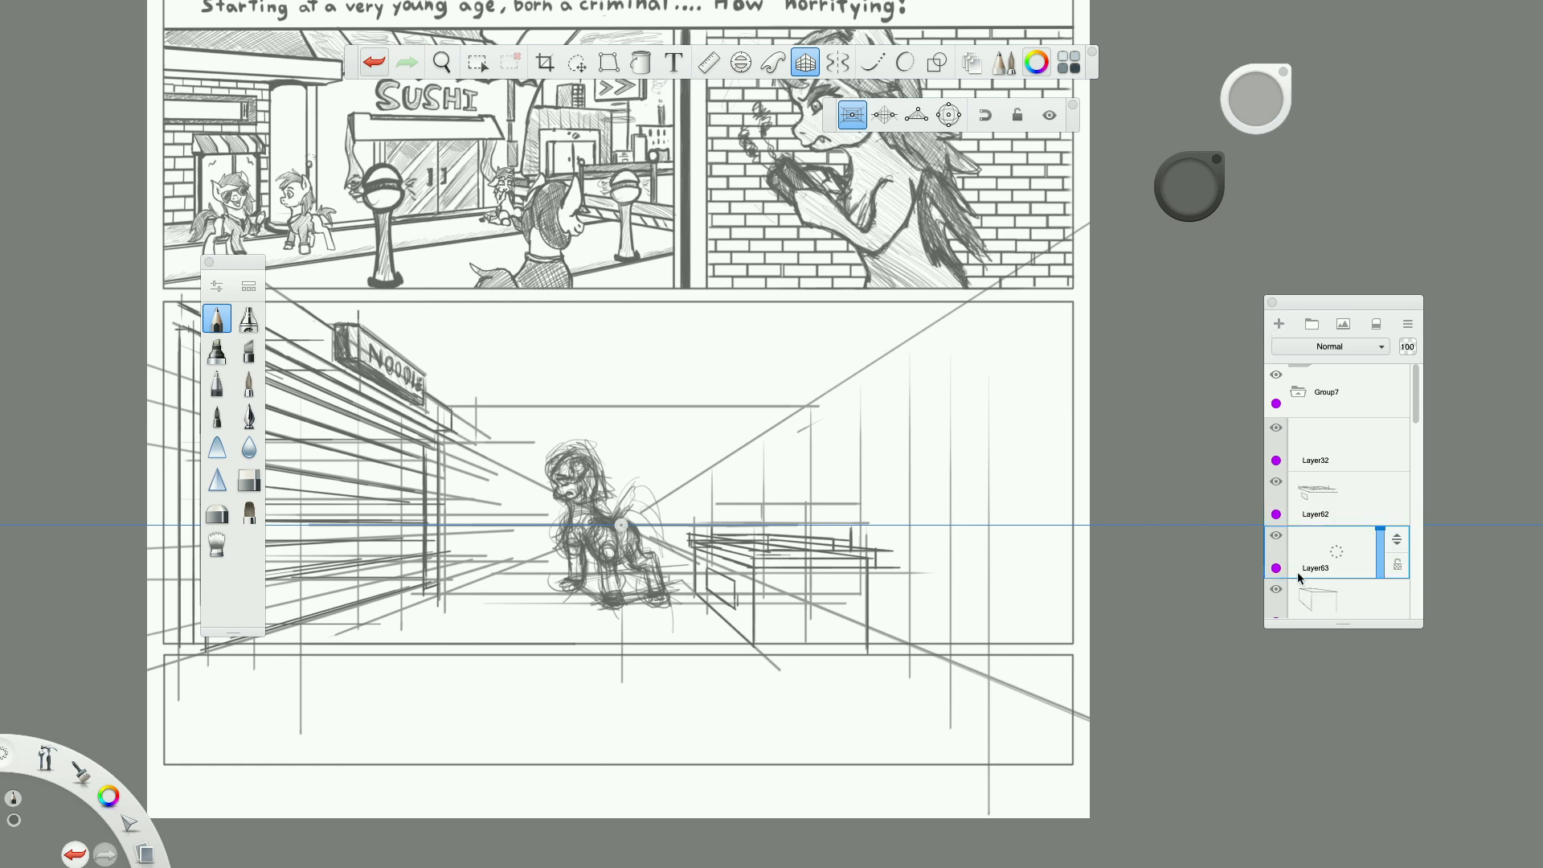
scroll(715, 454, "up", 5)
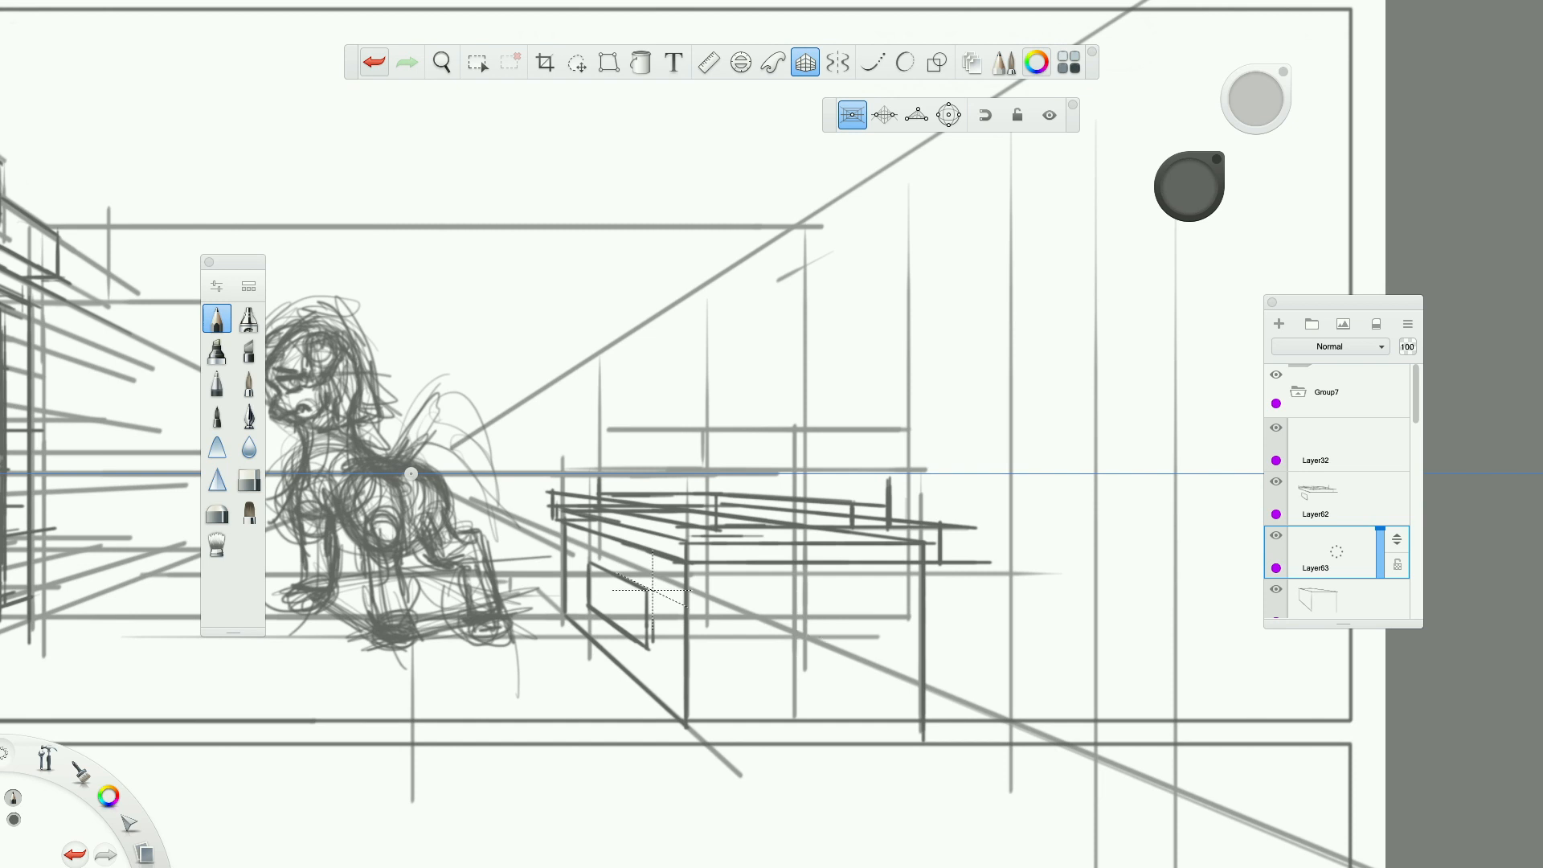
scroll(639, 545, "up", 5)
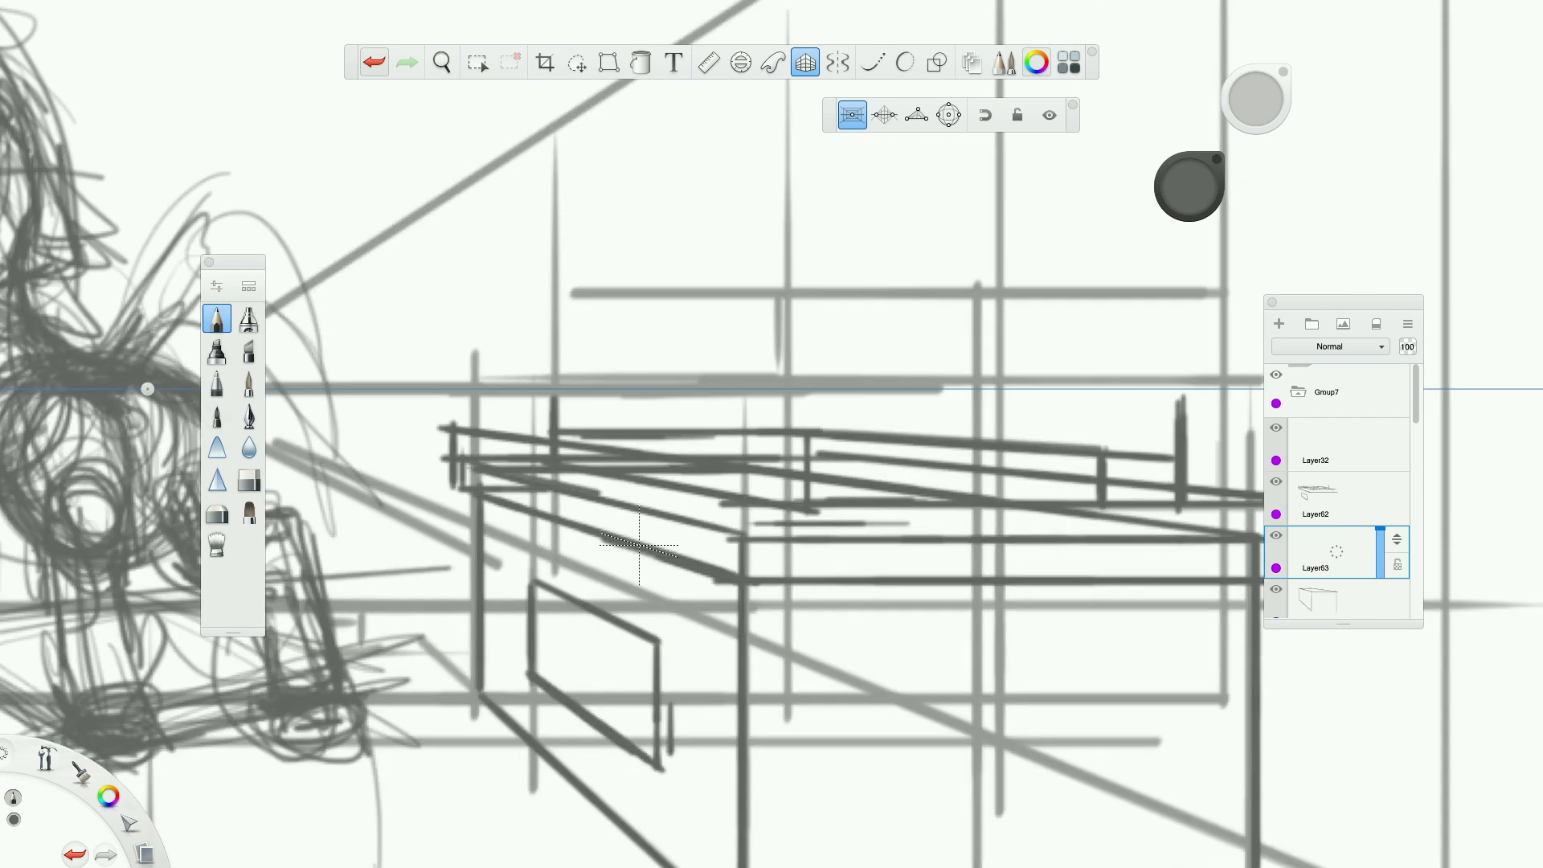
left_click(807, 63)
Sketch two large round vegetables with leafy tops side by side on the countertop.
mouse_move(727, 365)
left_mouse_down()
mouse_move(747, 486)
mouse_move(643, 502)
mouse_move(603, 406)
mouse_move(685, 327)
left_mouse_up()
left_click_drag(1256, 98, 1257, 145)
mouse_move(601, 427)
left_mouse_down()
mouse_move(666, 324)
mouse_move(688, 345)
mouse_move(698, 553)
mouse_move(608, 492)
left_mouse_up()
mouse_move(687, 333)
left_mouse_down()
mouse_move(623, 286)
mouse_move(631, 243)
mouse_move(661, 287)
mouse_move(698, 243)
mouse_move(701, 315)
mouse_move(741, 303)
left_mouse_up()
mouse_move(715, 328)
left_mouse_down()
mouse_move(798, 360)
mouse_move(831, 569)
left_mouse_up()
left_click_drag(836, 447, 982, 495)
mouse_move(879, 369)
left_mouse_down()
mouse_move(784, 481)
mouse_move(1085, 434)
mouse_move(1016, 342)
mouse_move(1099, 461)
left_mouse_up()
mouse_move(1012, 323)
left_mouse_down()
mouse_move(996, 340)
mouse_move(1052, 269)
mouse_move(1145, 296)
mouse_move(1020, 329)
mouse_move(984, 358)
mouse_move(974, 334)
mouse_move(1045, 364)
mouse_move(1074, 492)
mouse_move(1027, 399)
mouse_move(905, 471)
left_mouse_up()
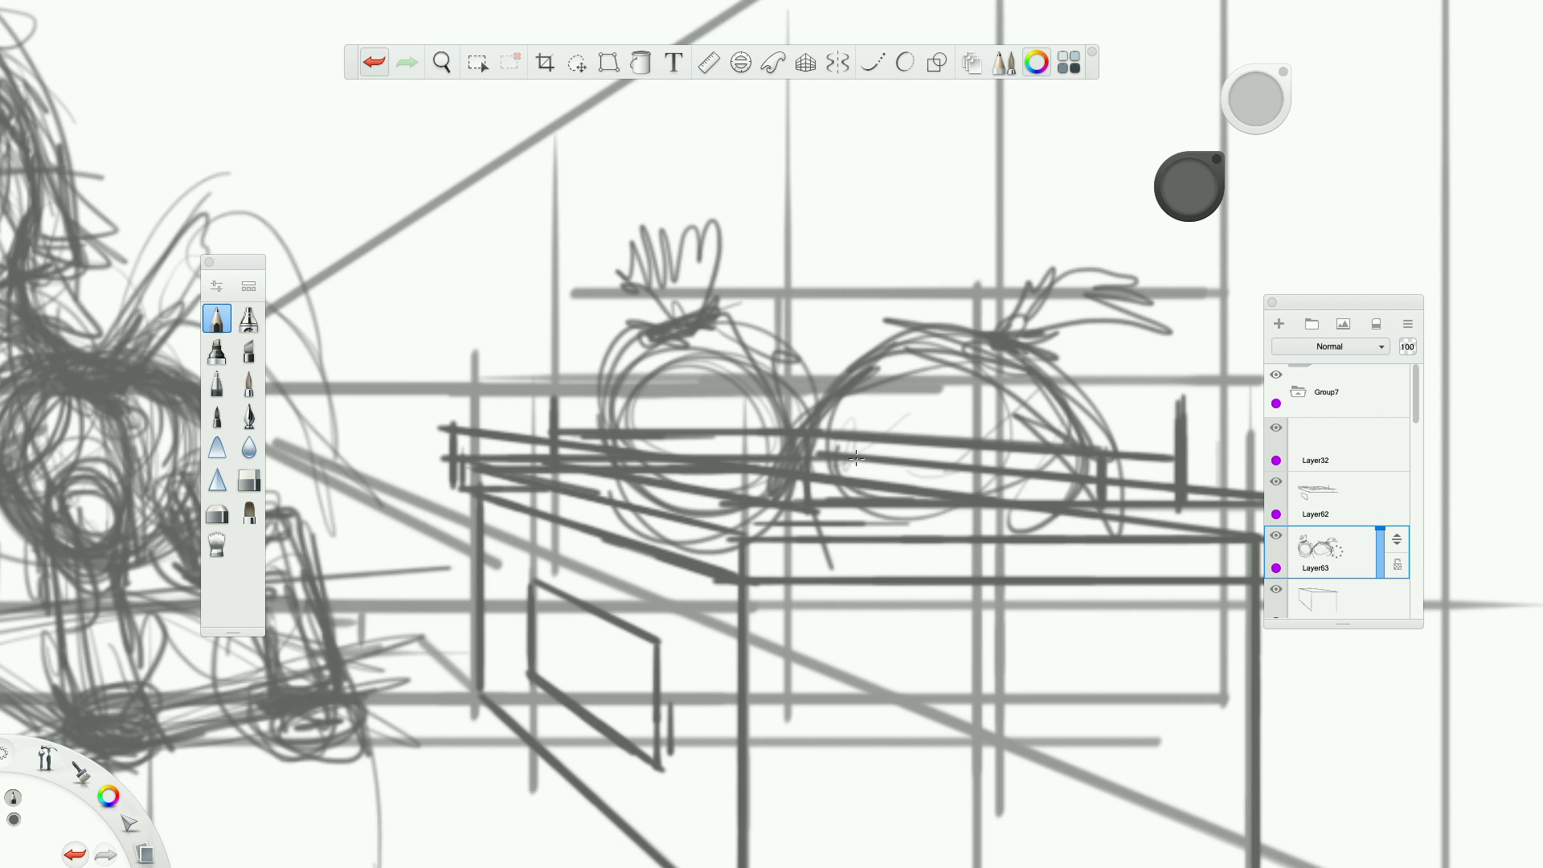
Strengthen the contours of the right-hand round vegetable and add light inner shading strokes and a thicker stem.
left_click_drag(819, 427, 850, 393)
left_click_drag(785, 496, 893, 487)
left_click_drag(849, 512, 924, 497)
left_click_drag(1053, 497, 1073, 401)
mouse_move(1081, 423)
left_mouse_down()
mouse_move(926, 338)
mouse_move(866, 368)
left_mouse_up()
mouse_move(988, 362)
left_mouse_down()
mouse_move(916, 353)
mouse_move(814, 451)
mouse_move(892, 357)
mouse_move(994, 371)
left_mouse_up()
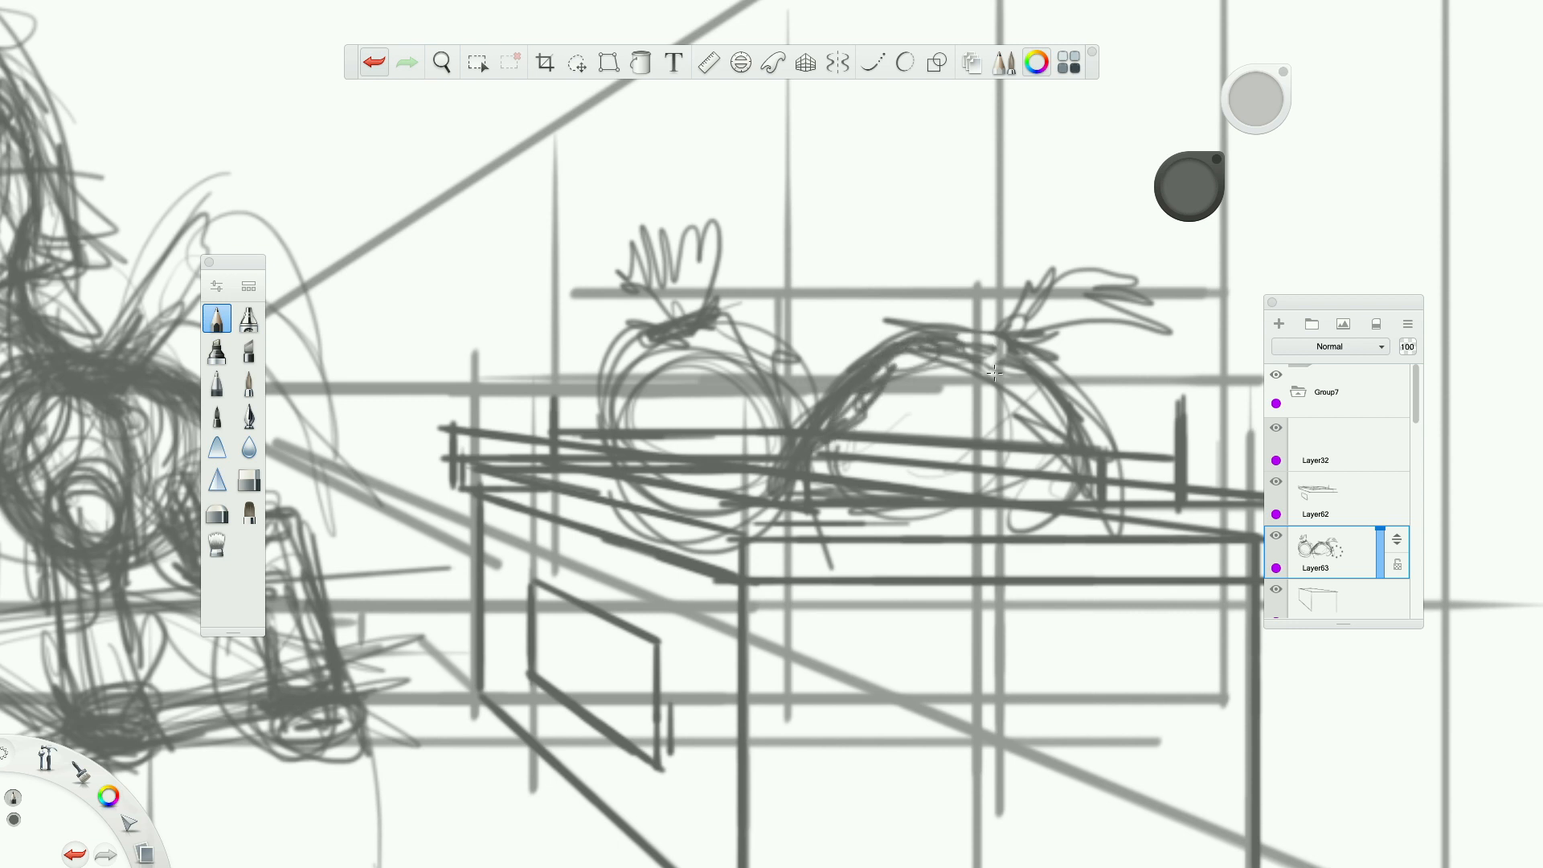
Sketch a leafy-topped vegetable behind the first two and a smaller one at the far left of the pile.
mouse_move(804, 374)
left_mouse_down()
mouse_move(772, 265)
mouse_move(758, 300)
mouse_move(889, 268)
left_mouse_up()
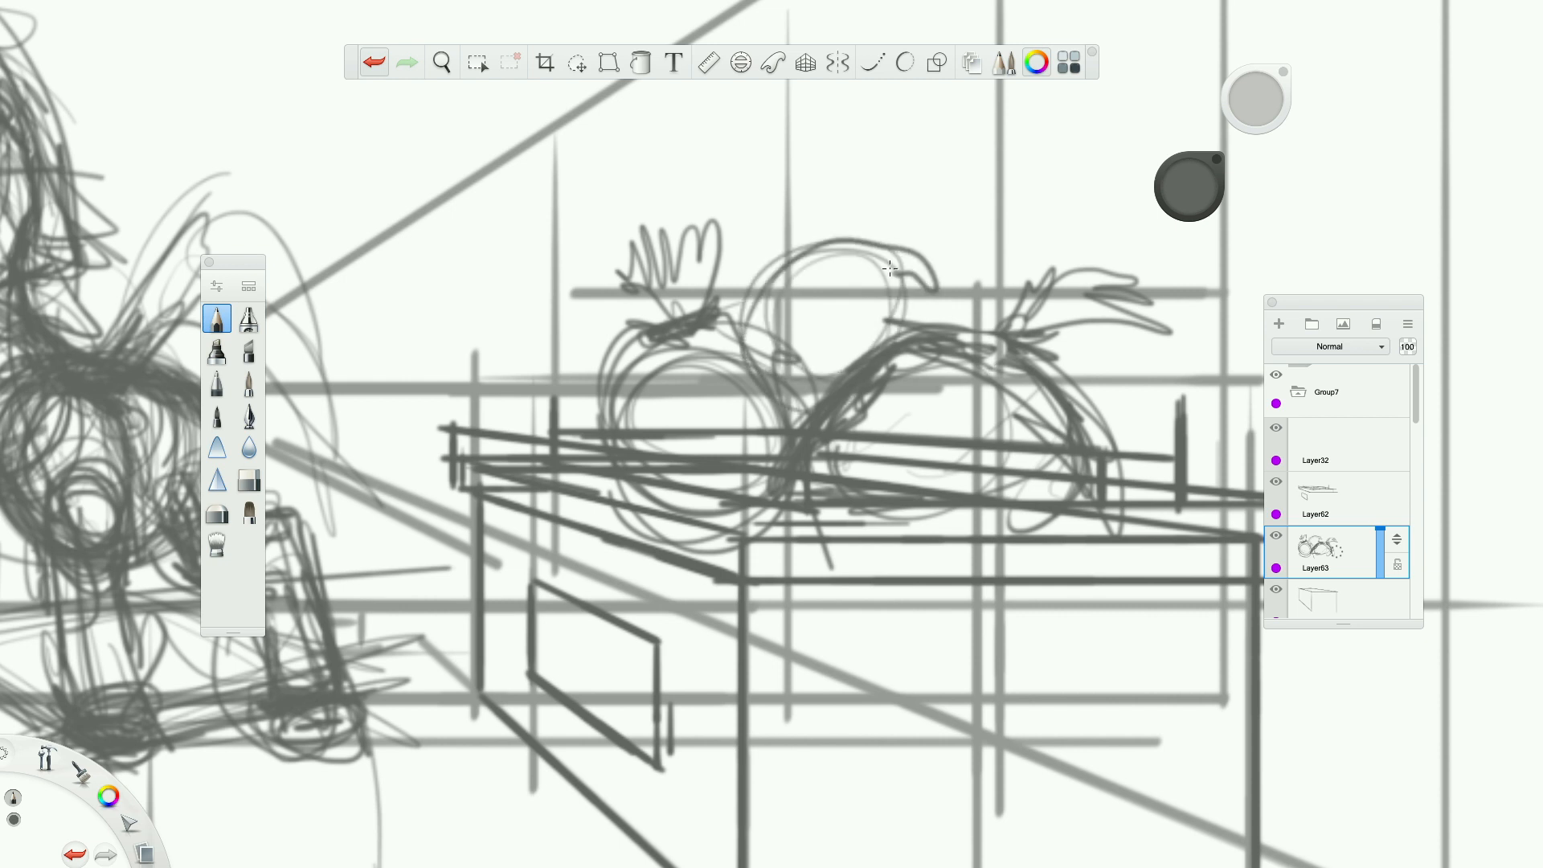
mouse_move(890, 268)
left_mouse_down()
mouse_move(924, 313)
mouse_move(772, 241)
mouse_move(900, 257)
mouse_move(973, 308)
left_mouse_up()
mouse_move(822, 231)
left_mouse_down()
mouse_move(799, 241)
mouse_move(767, 221)
mouse_move(792, 181)
mouse_move(840, 175)
mouse_move(812, 237)
mouse_move(843, 208)
mouse_move(842, 235)
left_mouse_up()
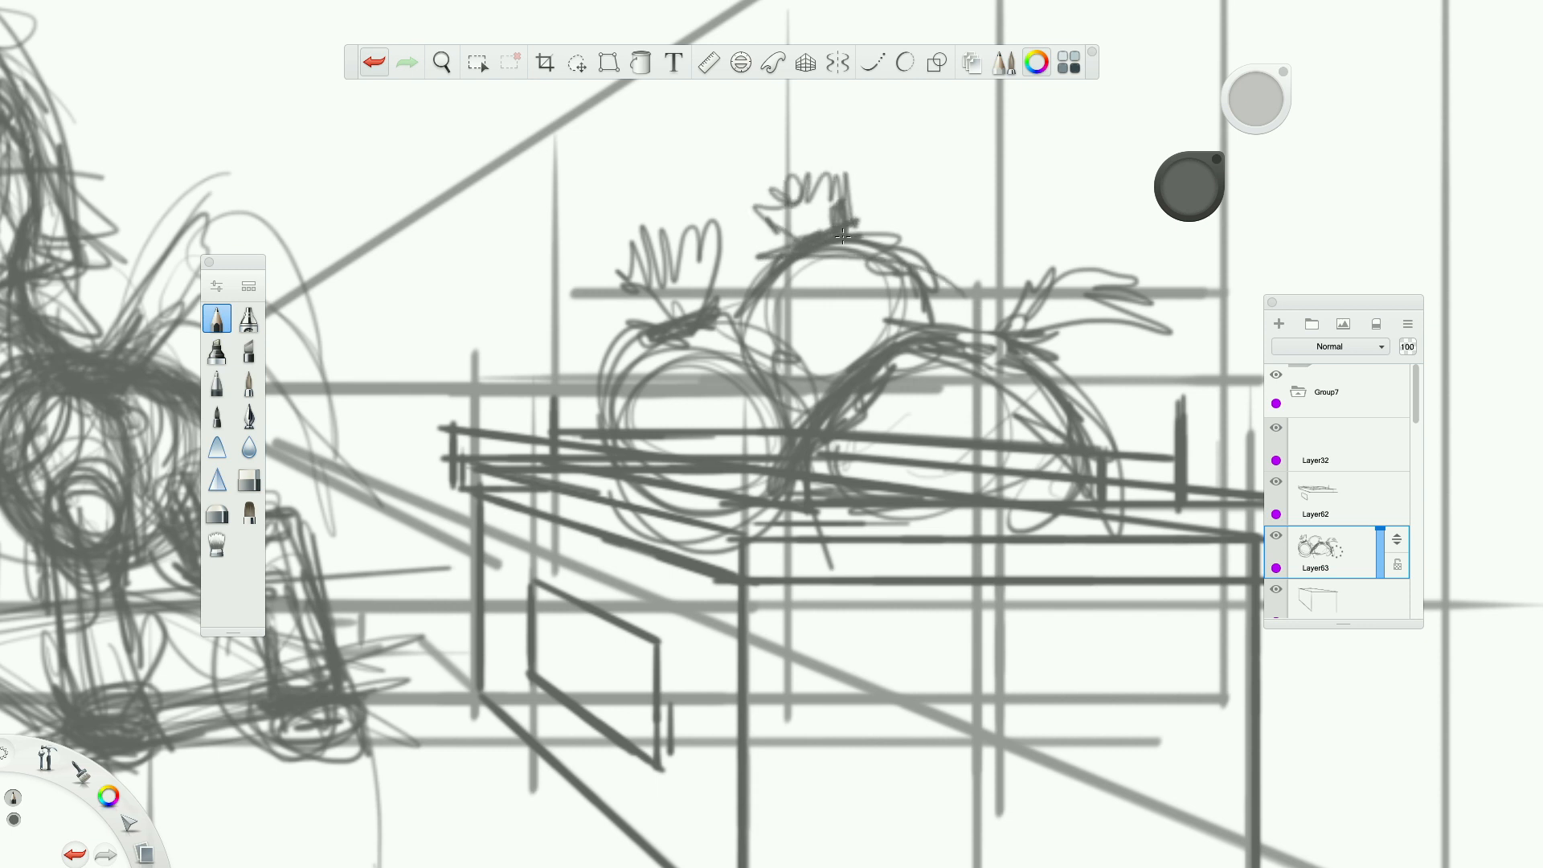
mouse_move(614, 326)
left_mouse_down()
mouse_move(562, 434)
mouse_move(611, 354)
mouse_move(579, 402)
mouse_move(514, 402)
mouse_move(555, 329)
mouse_move(505, 466)
left_mouse_up()
mouse_move(526, 334)
left_mouse_down()
mouse_move(490, 330)
mouse_move(502, 289)
mouse_move(530, 289)
mouse_move(523, 414)
mouse_move(633, 325)
mouse_move(677, 360)
left_mouse_up()
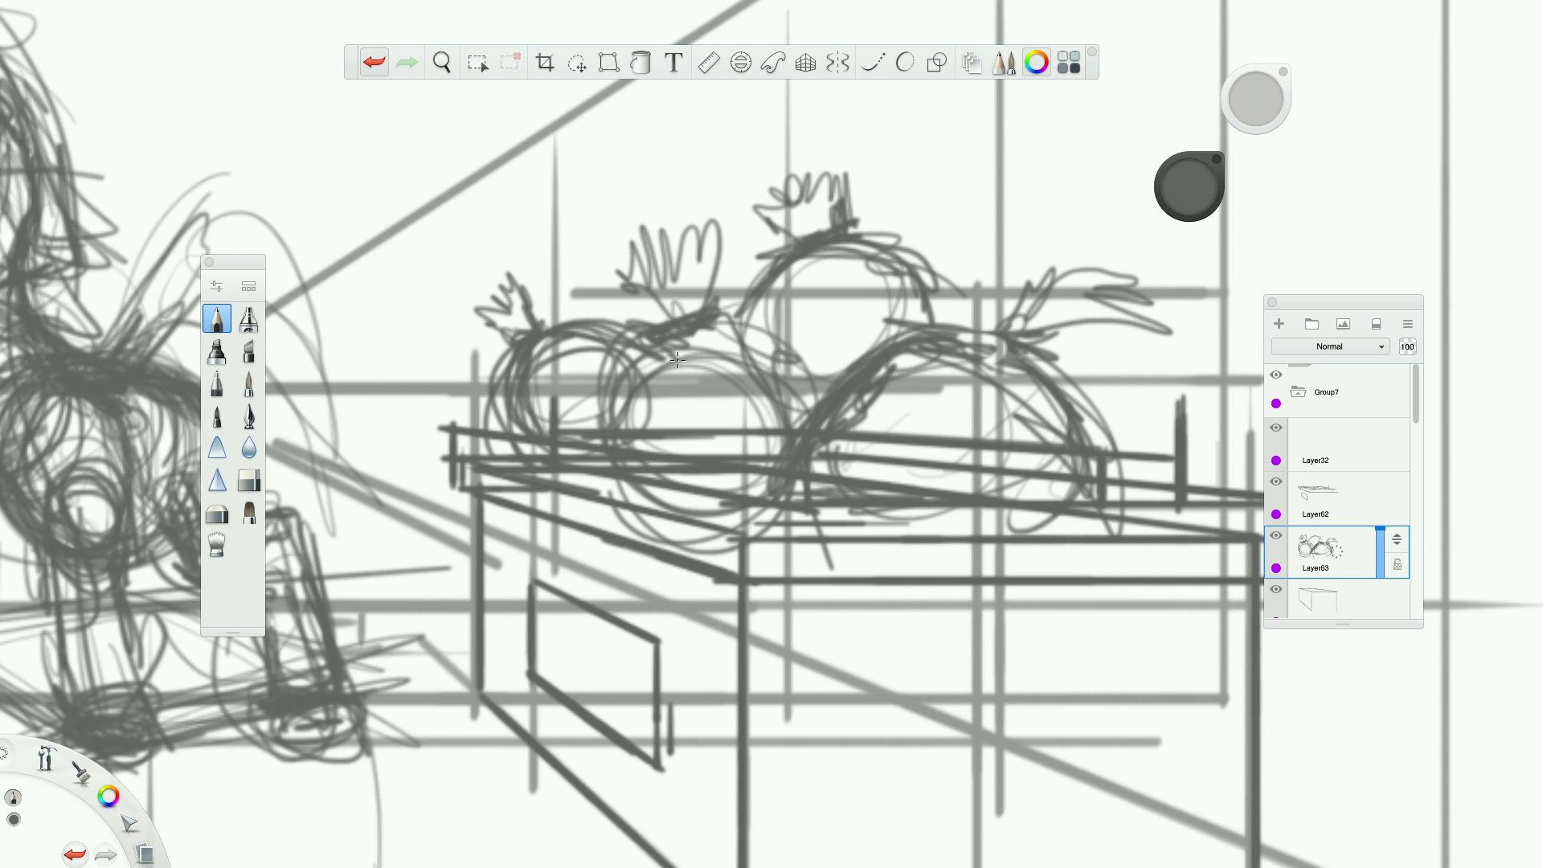
Darken the overlapping outlines between the middle and right-hand vegetables in the pile.
mouse_move(851, 396)
left_mouse_down()
mouse_move(803, 410)
mouse_move(723, 325)
mouse_move(804, 402)
left_mouse_up()
mouse_move(965, 361)
left_mouse_down()
mouse_move(880, 293)
mouse_move(925, 225)
mouse_move(948, 329)
mouse_move(1085, 378)
left_mouse_up()
left_click_drag(1061, 442, 1043, 382)
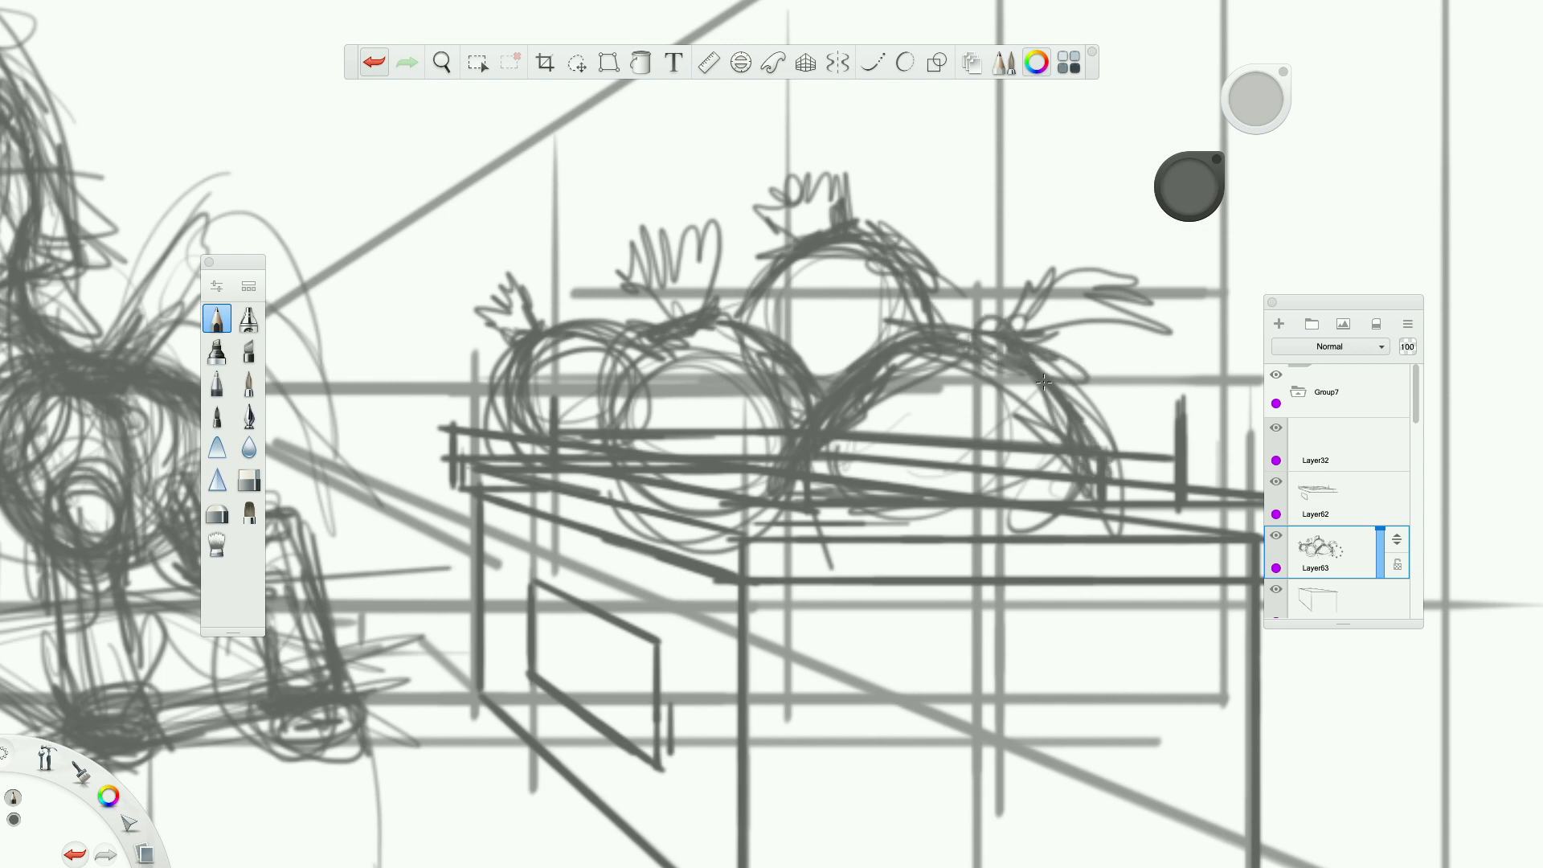
scroll(1043, 382, "down", 10)
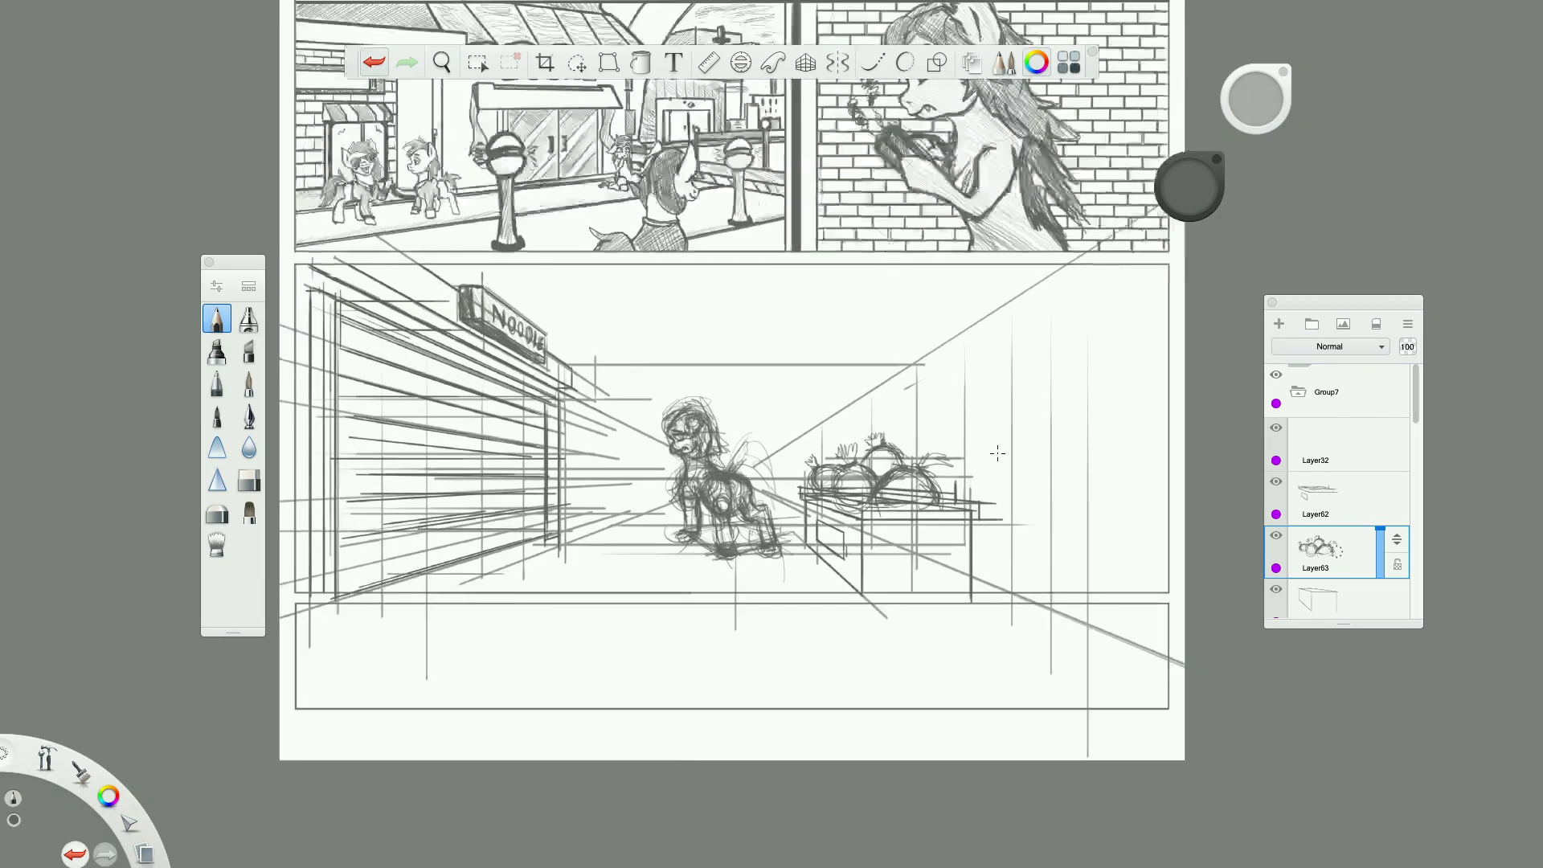
Sketch a taller round vegetable with an upright stem at the pile's back right and leafy stalks beside it.
scroll(997, 453, "up", 5)
mouse_move(844, 482)
left_mouse_down()
mouse_move(771, 426)
mouse_move(836, 514)
mouse_move(852, 406)
mouse_move(878, 583)
left_mouse_up()
mouse_move(841, 434)
left_mouse_down()
mouse_move(887, 582)
mouse_move(875, 601)
left_mouse_up()
mouse_move(880, 536)
left_mouse_down()
mouse_move(812, 417)
mouse_move(731, 474)
mouse_move(844, 410)
mouse_move(888, 574)
left_mouse_up()
mouse_move(804, 390)
left_mouse_down()
mouse_move(772, 410)
mouse_move(804, 395)
mouse_move(727, 346)
mouse_move(748, 326)
mouse_move(767, 338)
mouse_move(800, 324)
mouse_move(782, 400)
left_mouse_up()
scroll(780, 368, "down", 5)
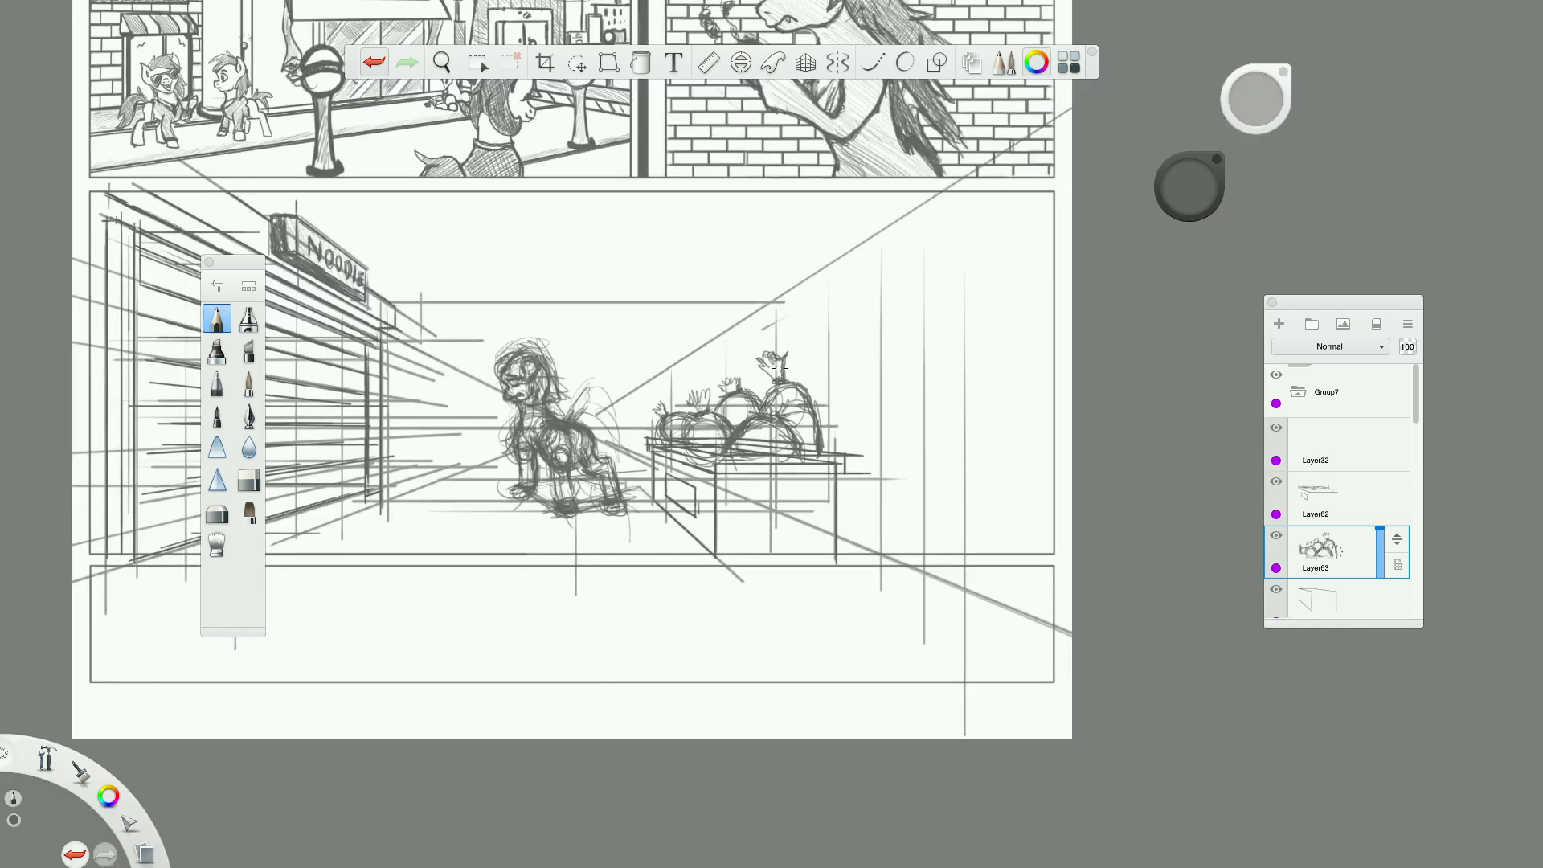
scroll(753, 382, "up", 4)
mouse_move(753, 382)
left_mouse_down()
mouse_move(707, 334)
mouse_move(784, 377)
mouse_move(720, 358)
mouse_move(692, 322)
mouse_move(671, 357)
mouse_move(730, 375)
left_mouse_up()
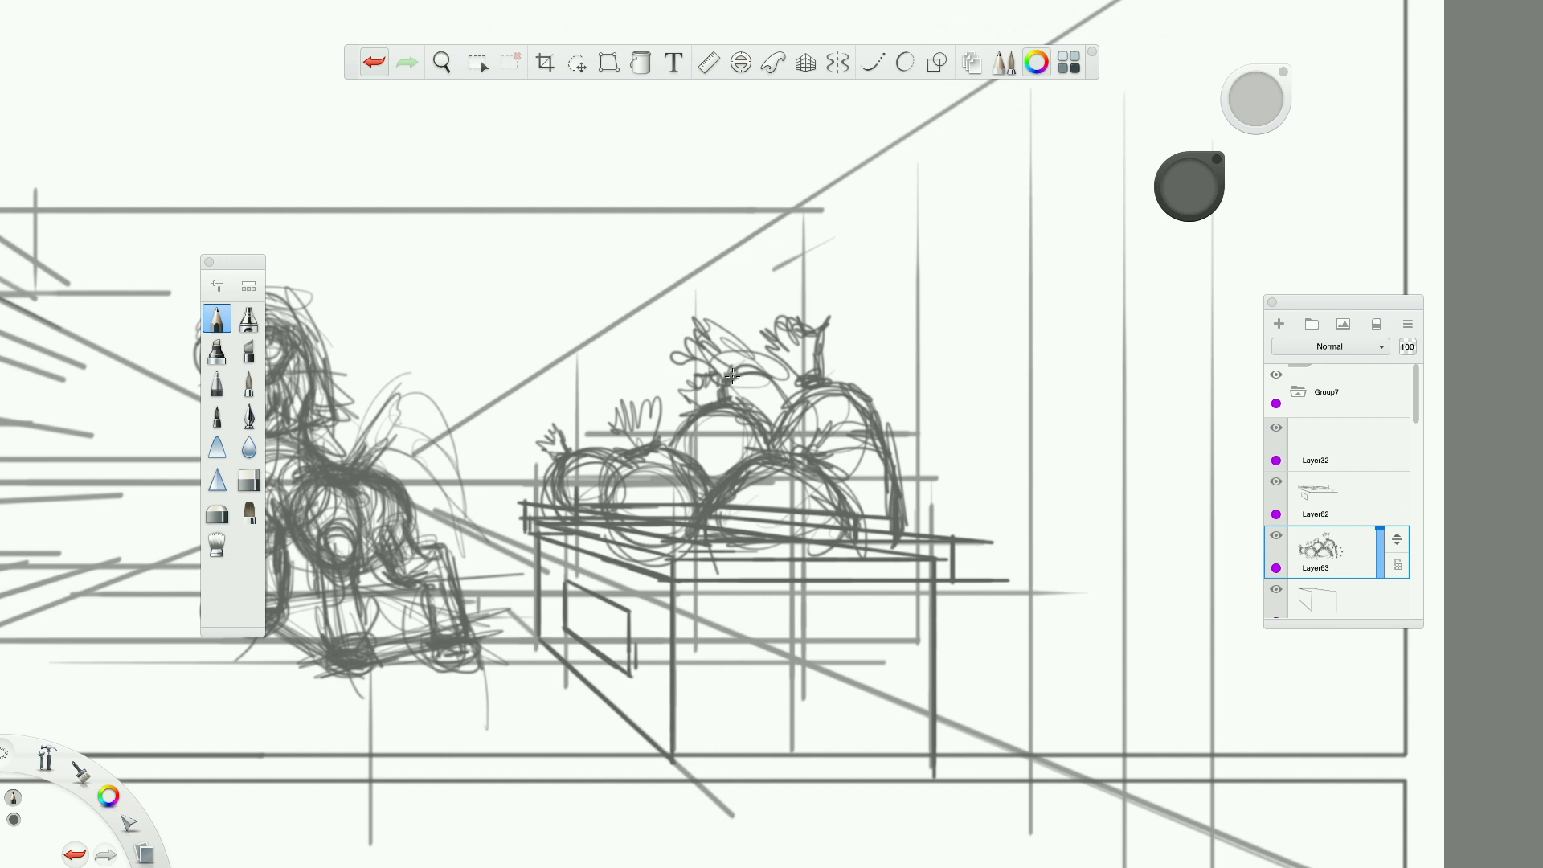
scroll(730, 375, "down", 5)
scroll(711, 380, "up", 5)
Sketch another rounded vegetable behind the left side of the pile and give it a thin upright stem.
mouse_move(597, 446)
left_mouse_down()
mouse_move(687, 386)
mouse_move(625, 405)
mouse_move(710, 407)
mouse_move(611, 414)
mouse_move(702, 394)
left_mouse_up()
left_click_drag(611, 437, 688, 384)
left_click_drag(702, 394, 609, 436)
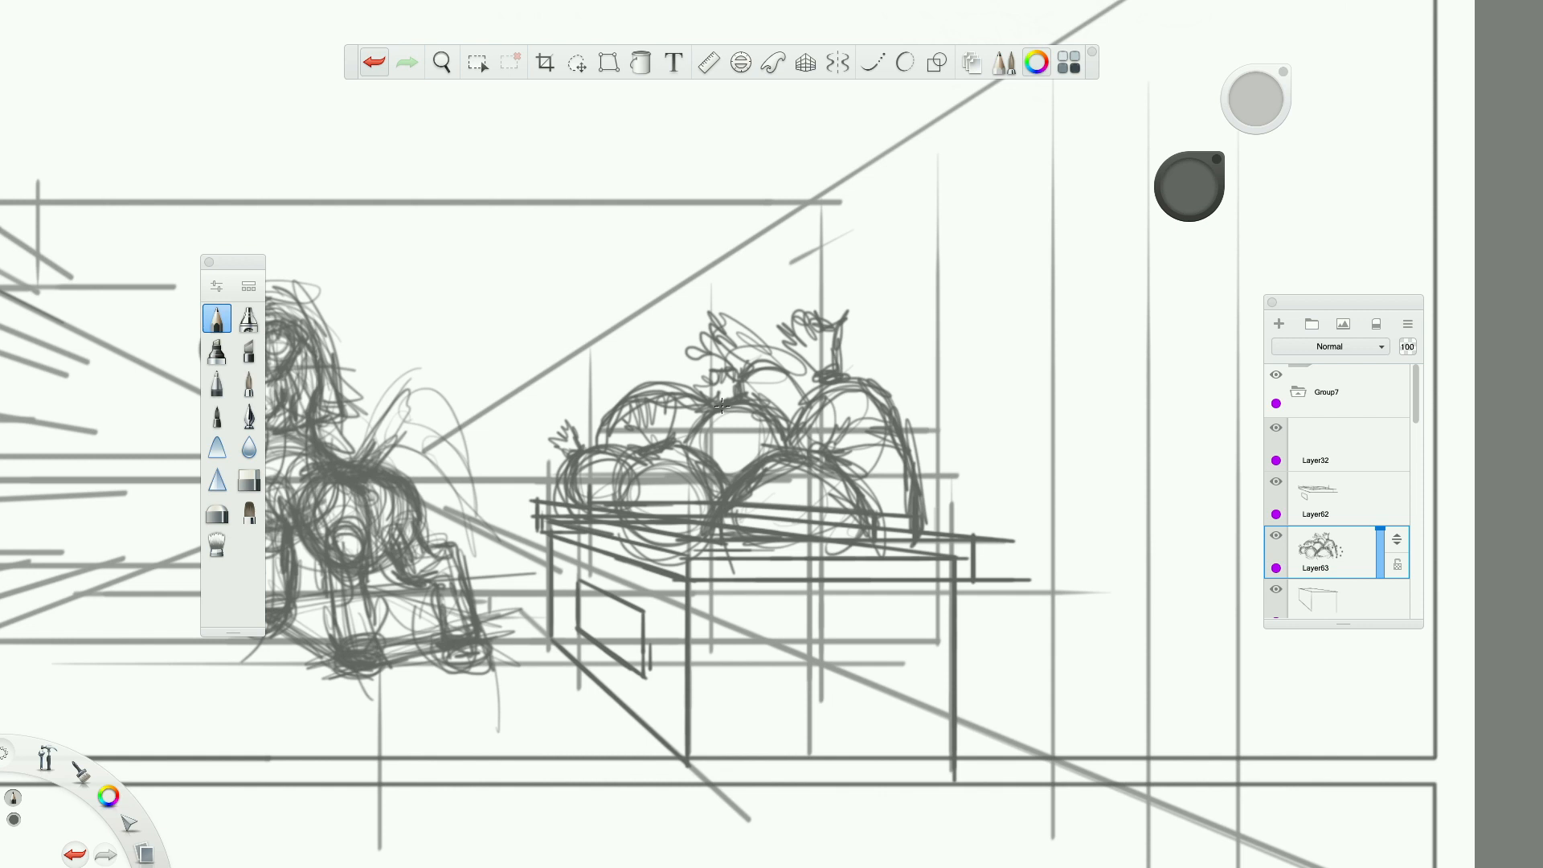
mouse_move(709, 390)
left_mouse_down()
mouse_move(616, 414)
mouse_move(687, 402)
mouse_move(711, 416)
left_mouse_up()
key("Tab")
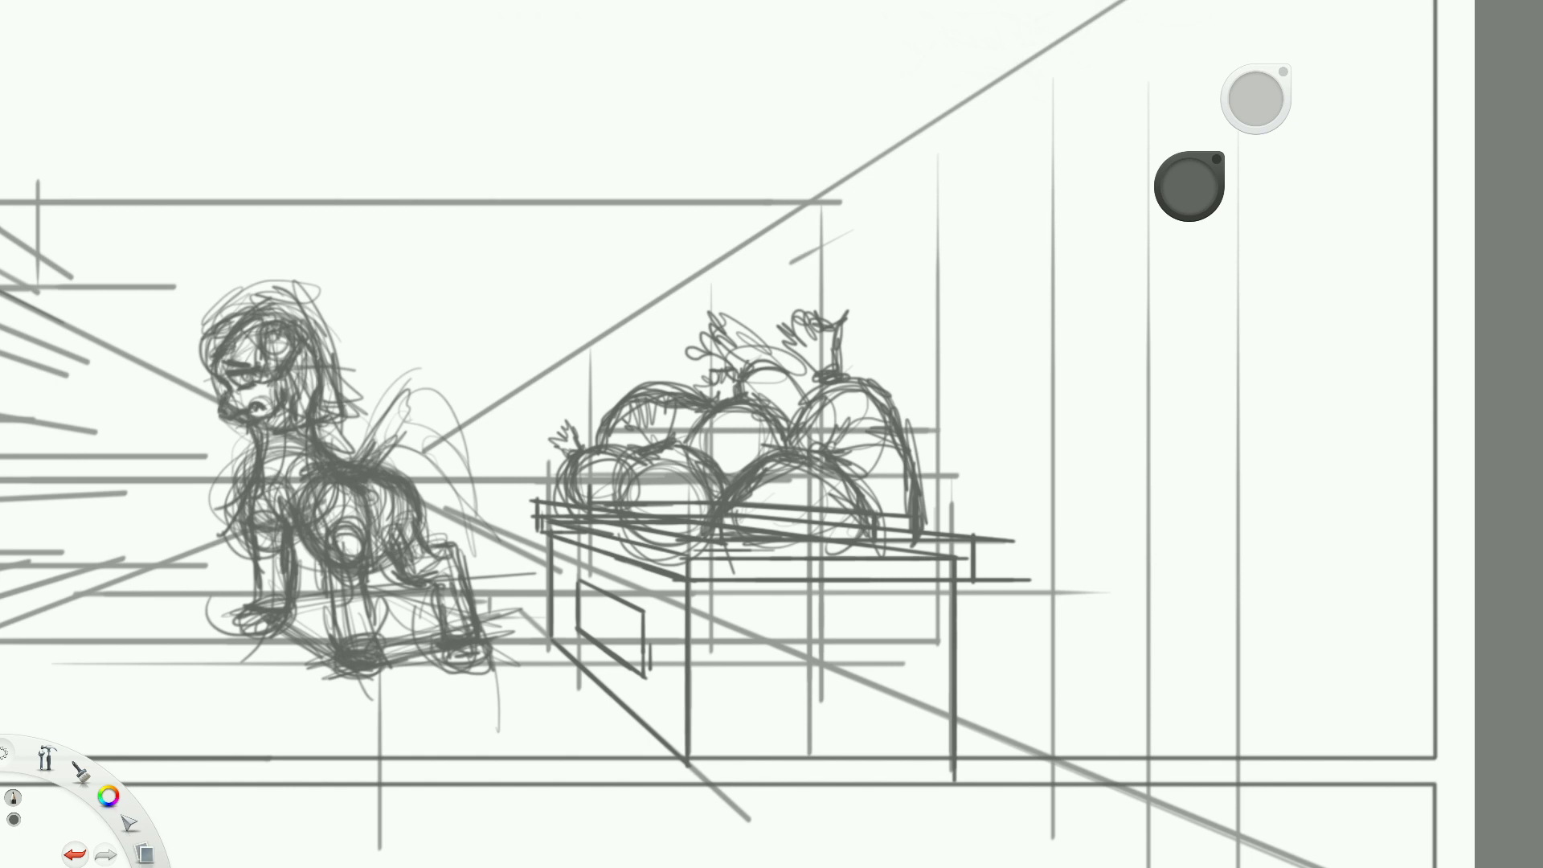
key("Tab")
mouse_move(646, 378)
left_mouse_down()
mouse_move(650, 329)
mouse_move(652, 383)
left_mouse_up()
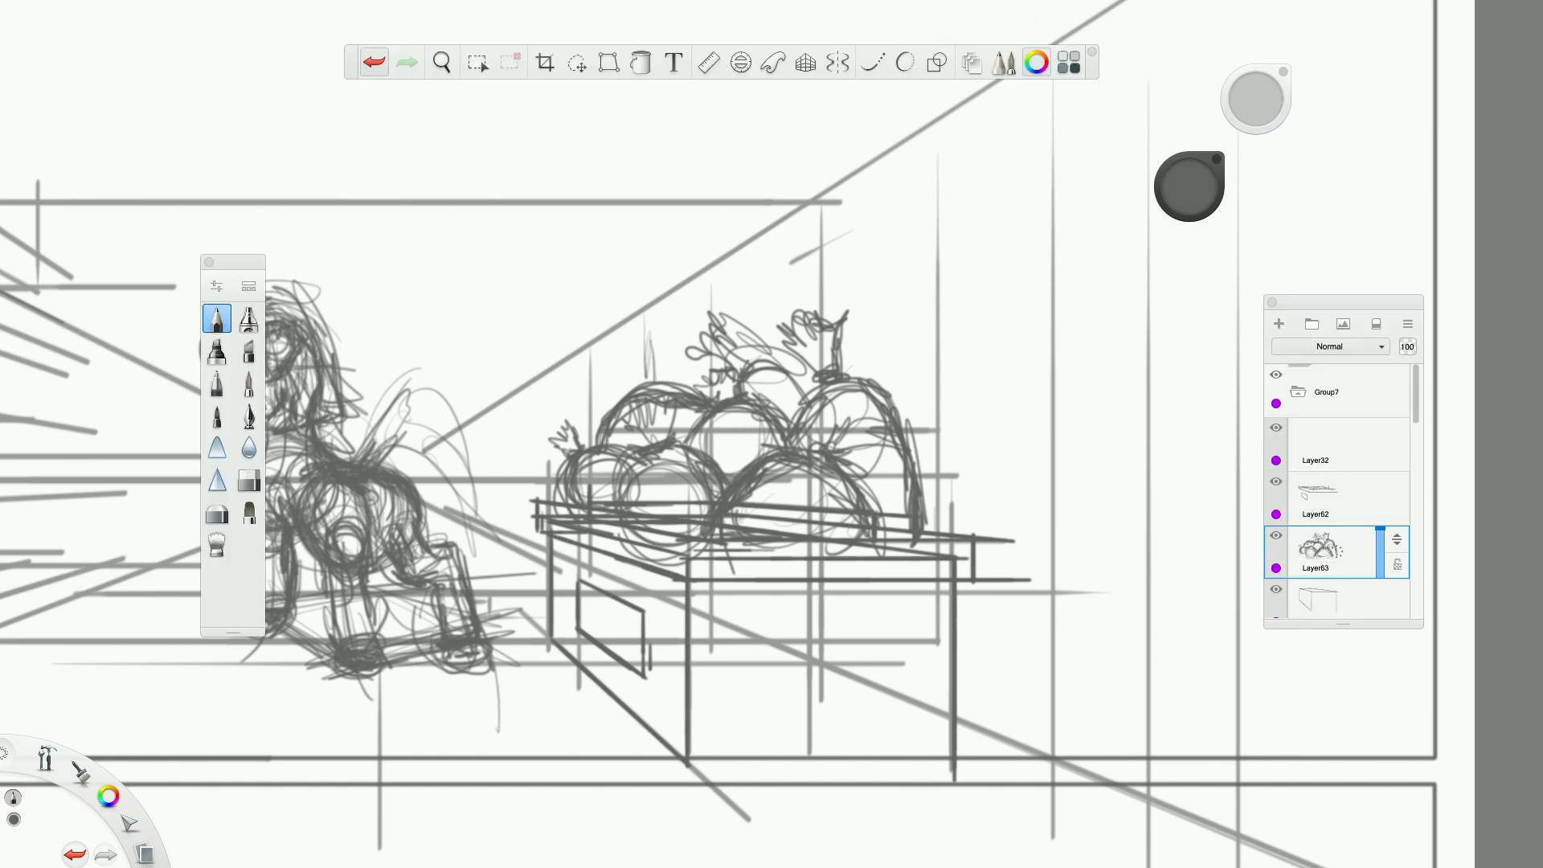
scroll(660, 378, "down", 5)
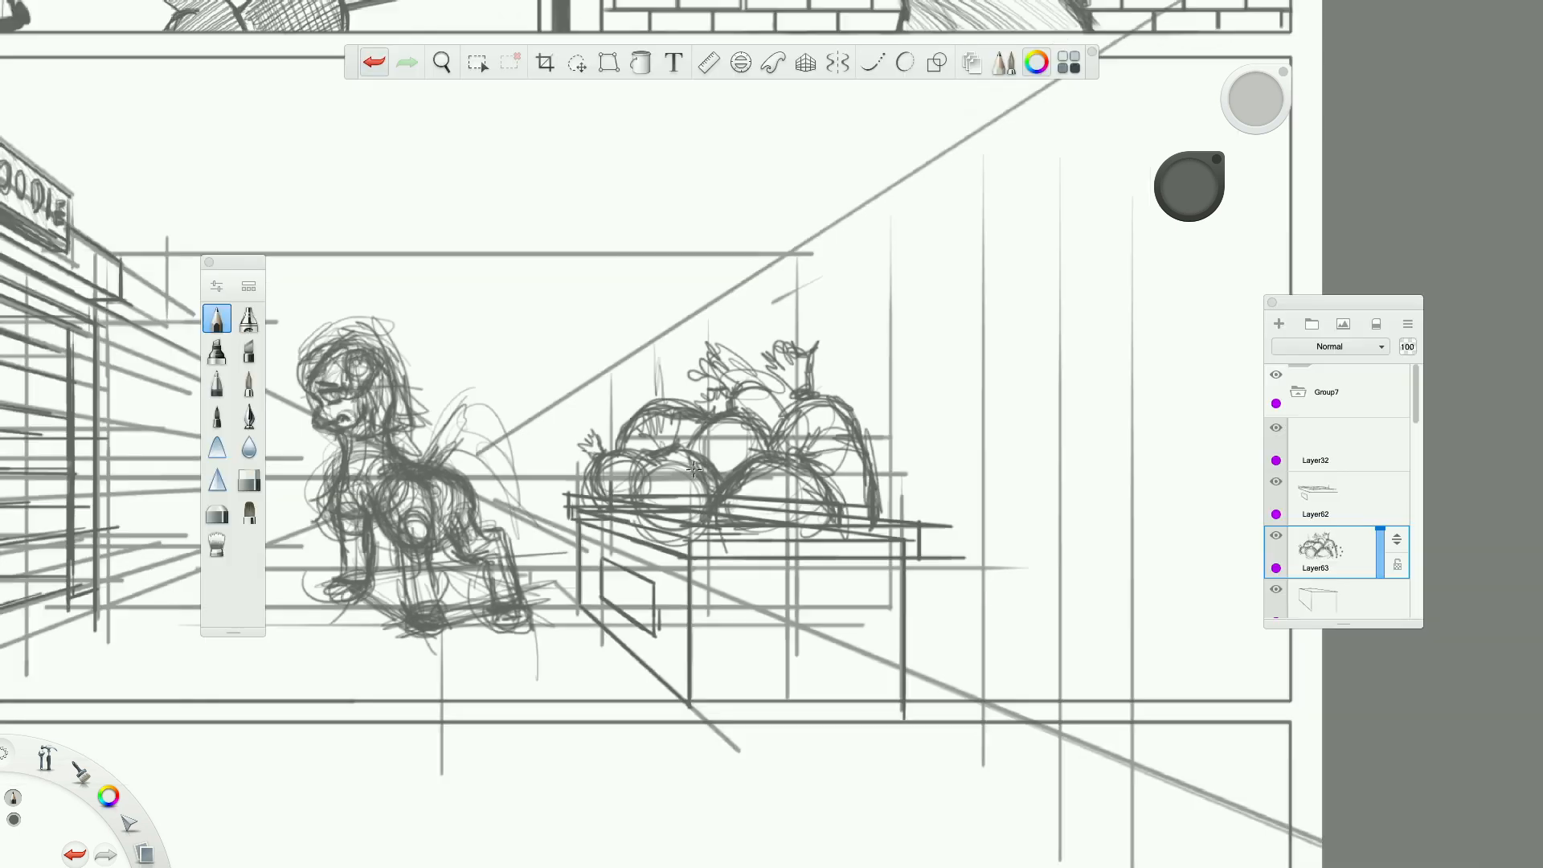
scroll(694, 468, "up", 4)
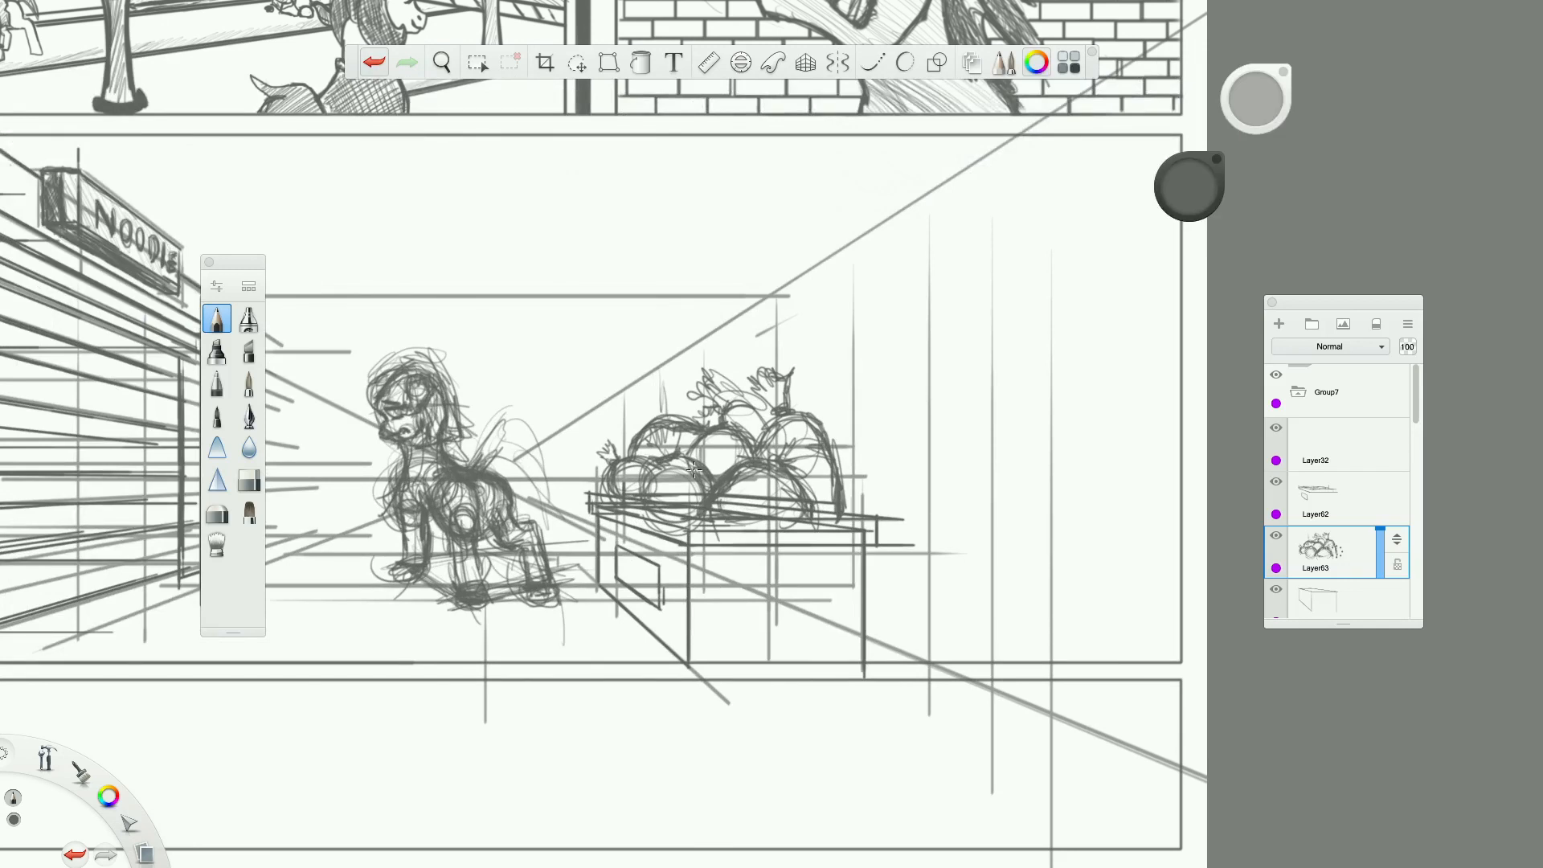
Build the pile higher with a large domed outline, leafy tufts on top and heavier contour strokes down its right side.
left_click_drag(678, 462, 652, 490)
mouse_move(680, 413)
left_mouse_down()
mouse_move(741, 378)
mouse_move(769, 392)
mouse_move(735, 363)
mouse_move(828, 426)
left_mouse_up()
left_click_drag(787, 369, 829, 430)
mouse_move(706, 383)
left_mouse_down()
mouse_move(785, 363)
mouse_move(847, 419)
mouse_move(846, 460)
left_mouse_up()
left_click_drag(840, 436, 851, 485)
left_click_drag(794, 361, 842, 456)
mouse_move(705, 389)
left_mouse_down()
mouse_move(794, 356)
mouse_move(683, 399)
left_mouse_up()
mouse_move(784, 355)
left_mouse_down()
mouse_move(774, 322)
mouse_move(818, 333)
mouse_move(781, 360)
mouse_move(808, 357)
mouse_move(765, 360)
left_mouse_up()
left_click_drag(767, 358, 667, 442)
left_click_drag(691, 422, 755, 413)
left_click_drag(792, 358, 852, 450)
left_click_drag(853, 426, 850, 514)
mouse_move(821, 391)
left_mouse_down()
mouse_move(853, 507)
mouse_move(836, 442)
mouse_move(843, 472)
left_mouse_up()
scroll(843, 472, "down", 3)
scroll(678, 461, "up", 4)
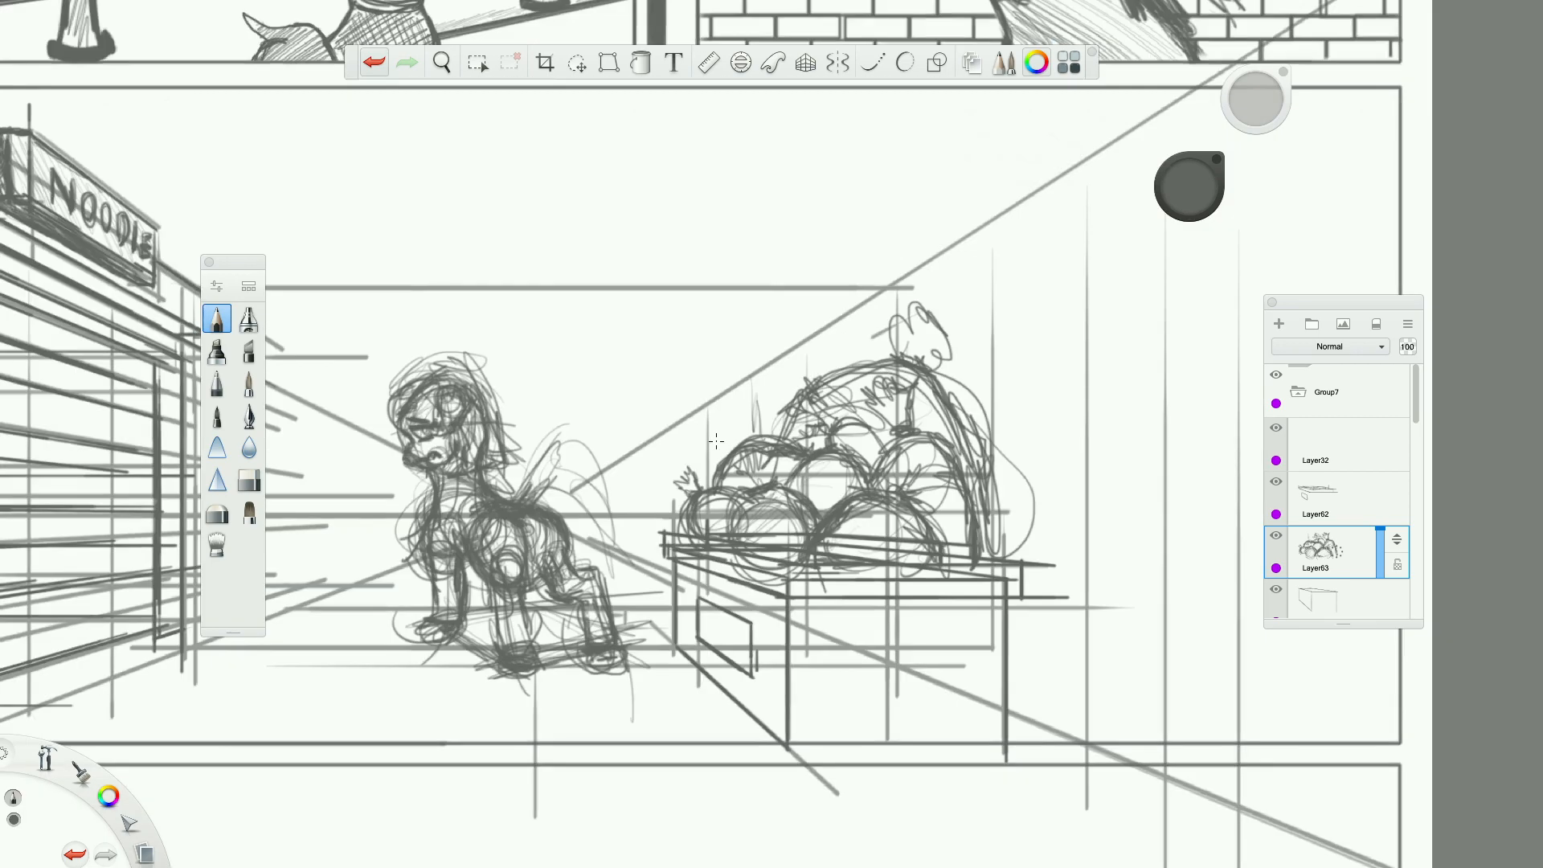
scroll(707, 459, "down", 6)
scroll(498, 476, "up", 2)
scroll(500, 477, "up", 3)
scroll(611, 522, "down", 5)
scroll(668, 560, "up", 5)
scroll(668, 559, "up", 2)
scroll(680, 514, "down", 3)
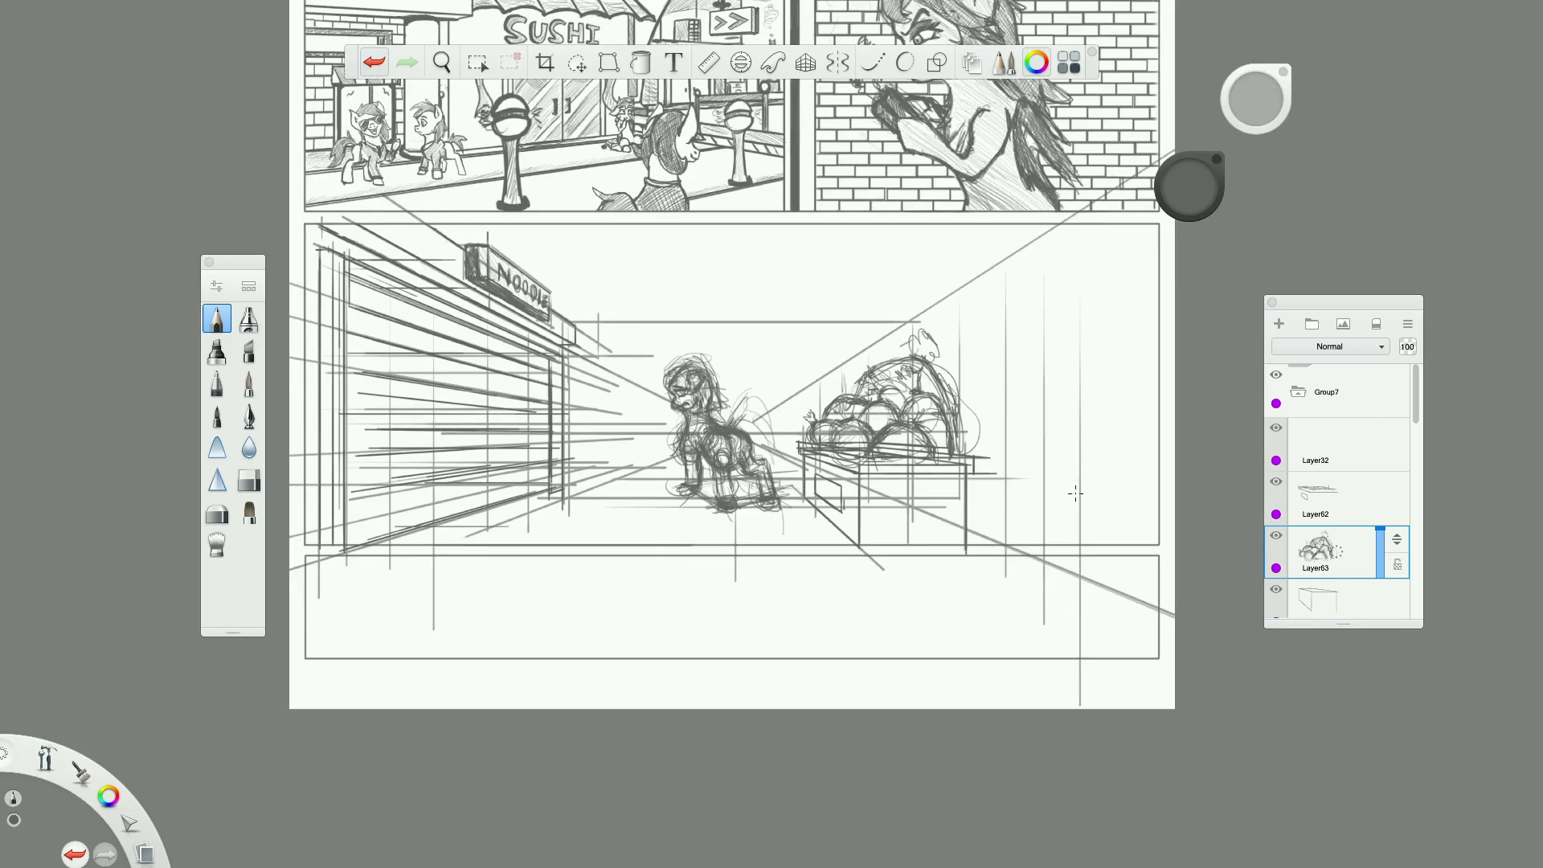
Add a new layer above the vegetable pile's layer and sketch loose horizontal lines across the street's far end behind the pony.
left_click(1280, 324)
scroll(486, 545, "up", 3)
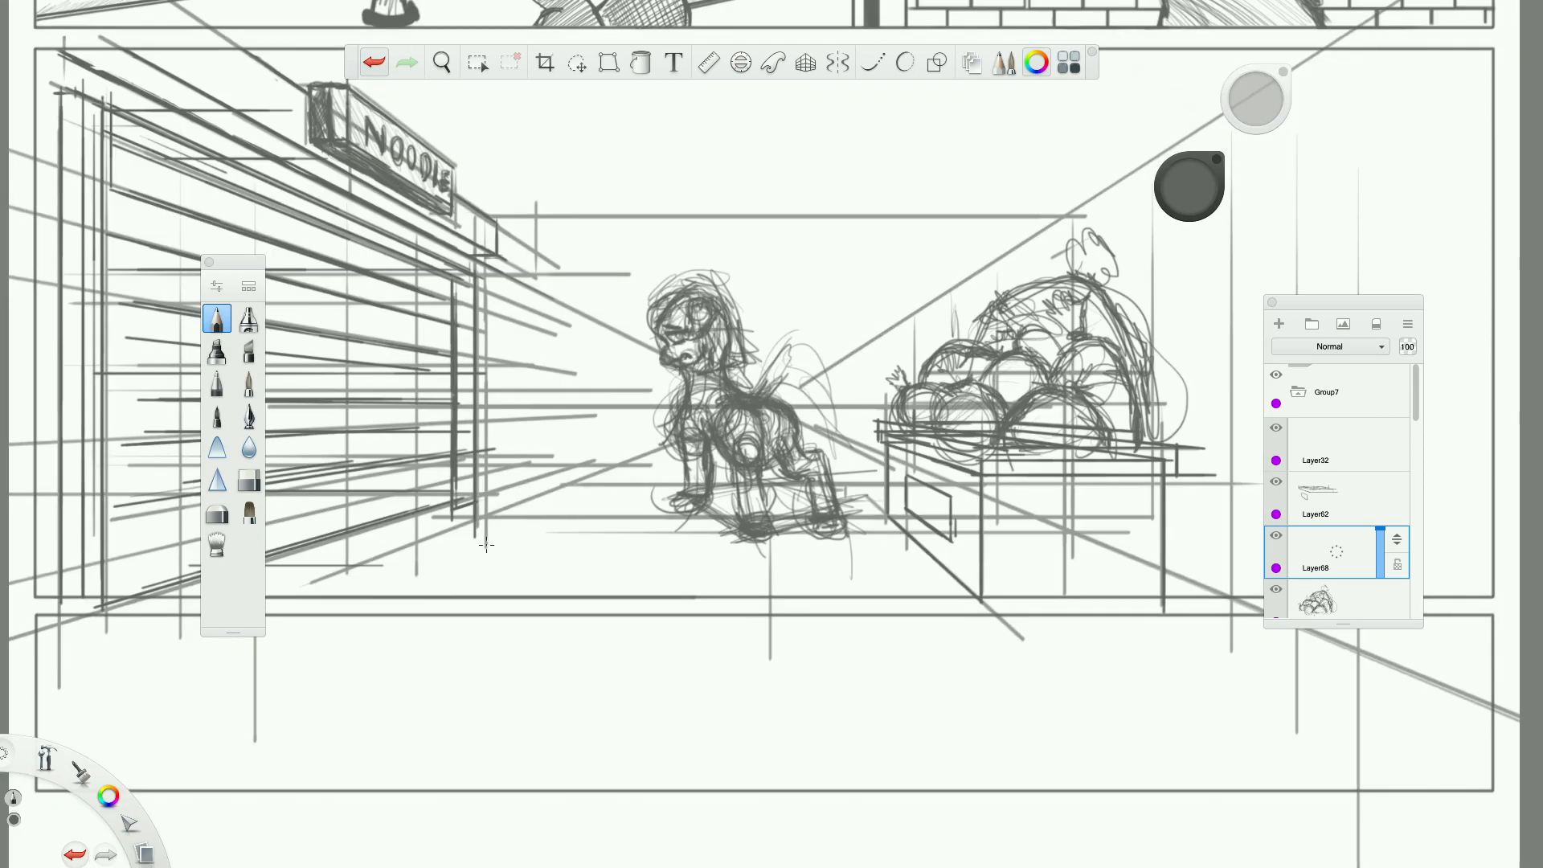
scroll(486, 545, "down", 2)
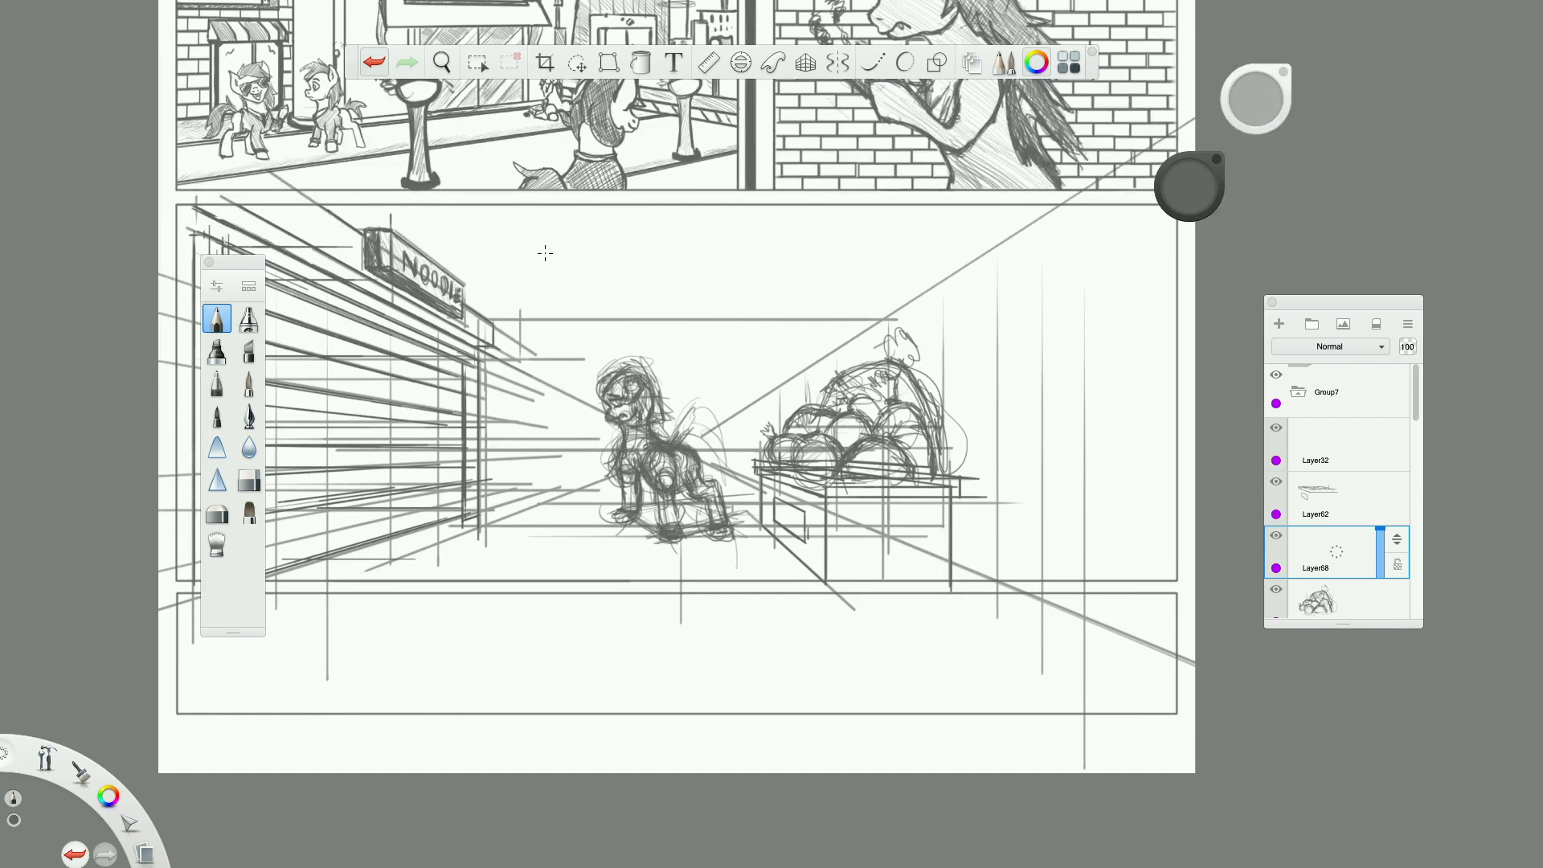
scroll(688, 318, "up", 2)
scroll(688, 318, "down", 3)
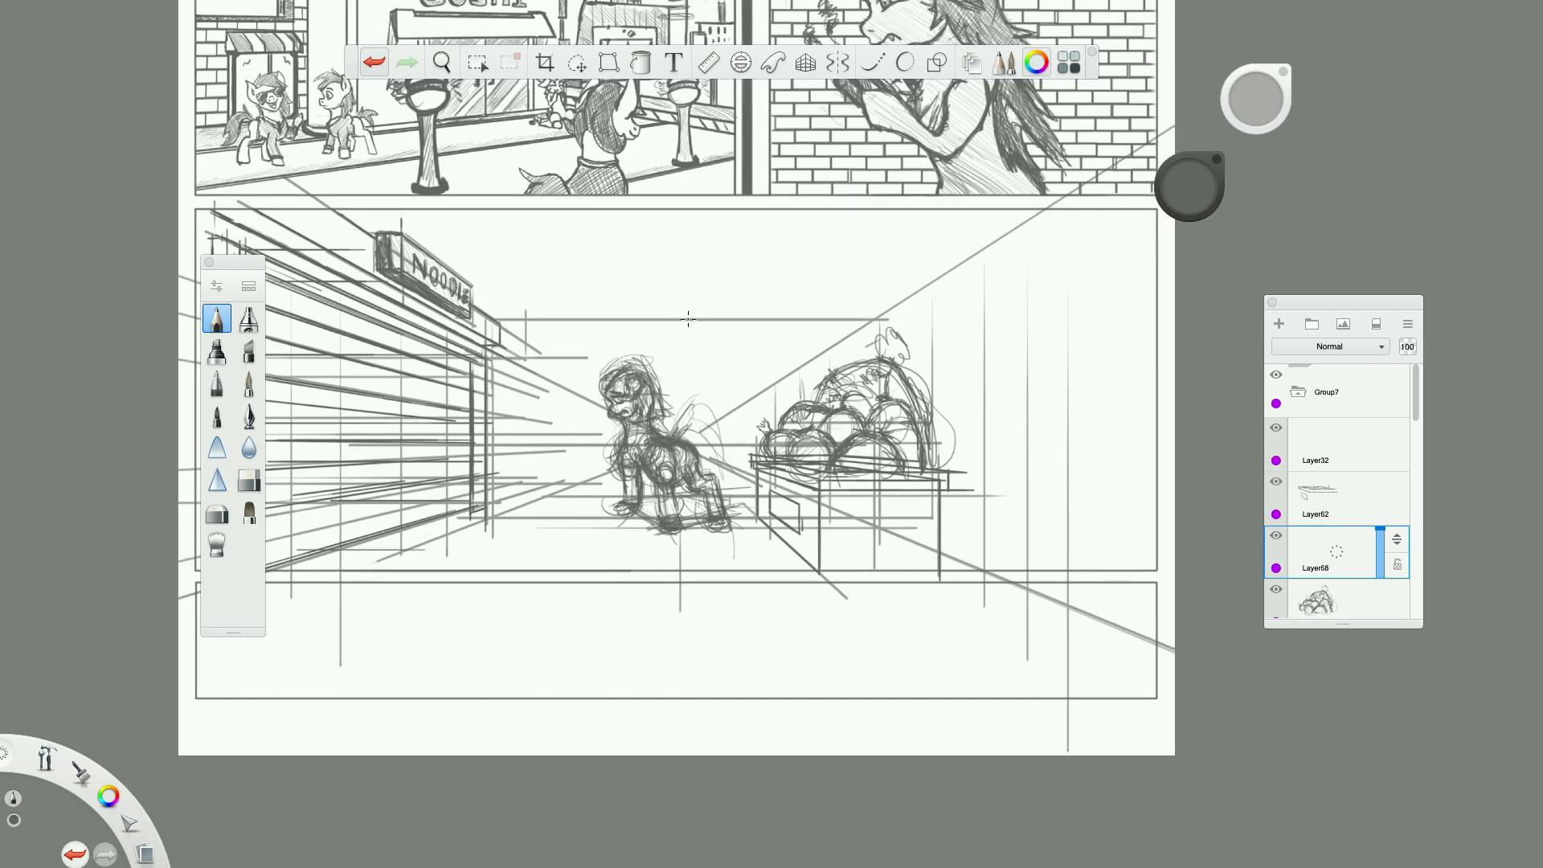
scroll(688, 318, "down", 1)
scroll(688, 318, "up", 3)
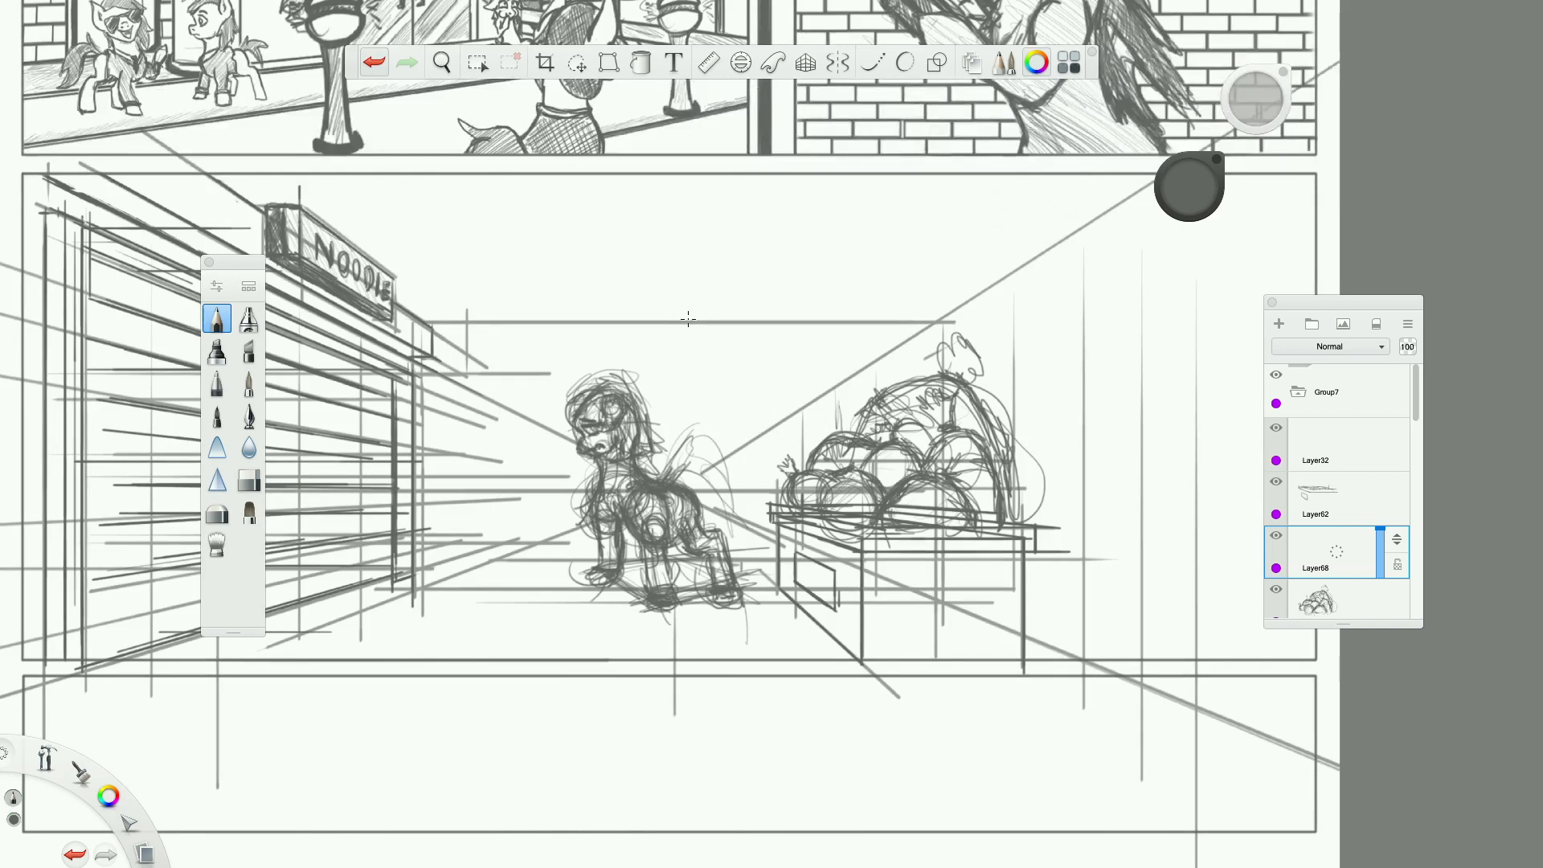
mouse_move(475, 389)
left_mouse_down()
mouse_move(740, 383)
mouse_move(478, 376)
mouse_move(895, 358)
mouse_move(458, 372)
mouse_move(1056, 357)
left_mouse_up()
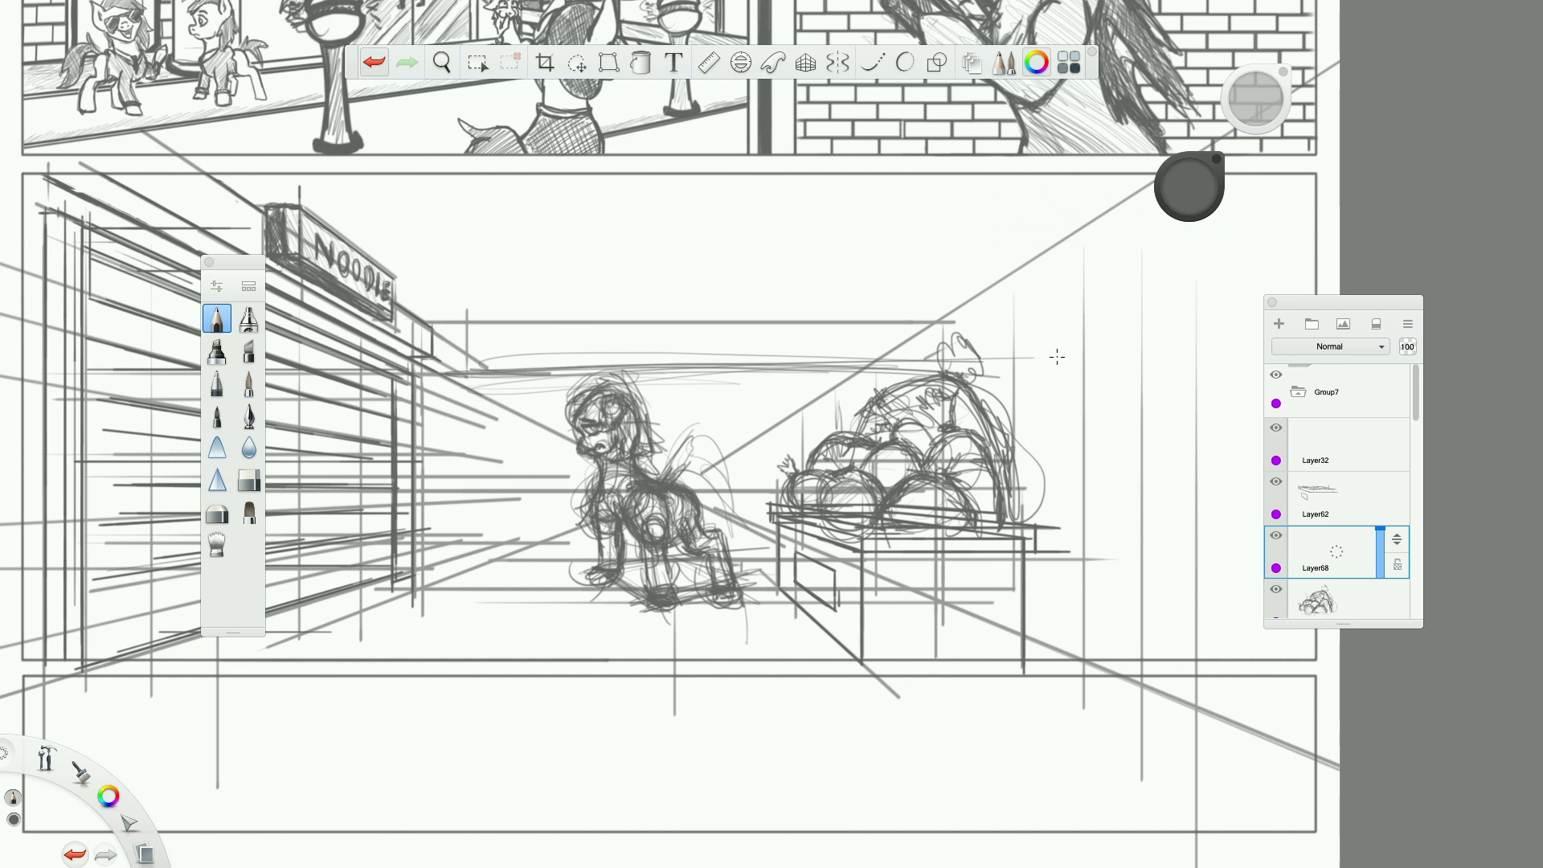
scroll(1057, 357, "down", 3)
scroll(1057, 357, "up", 5)
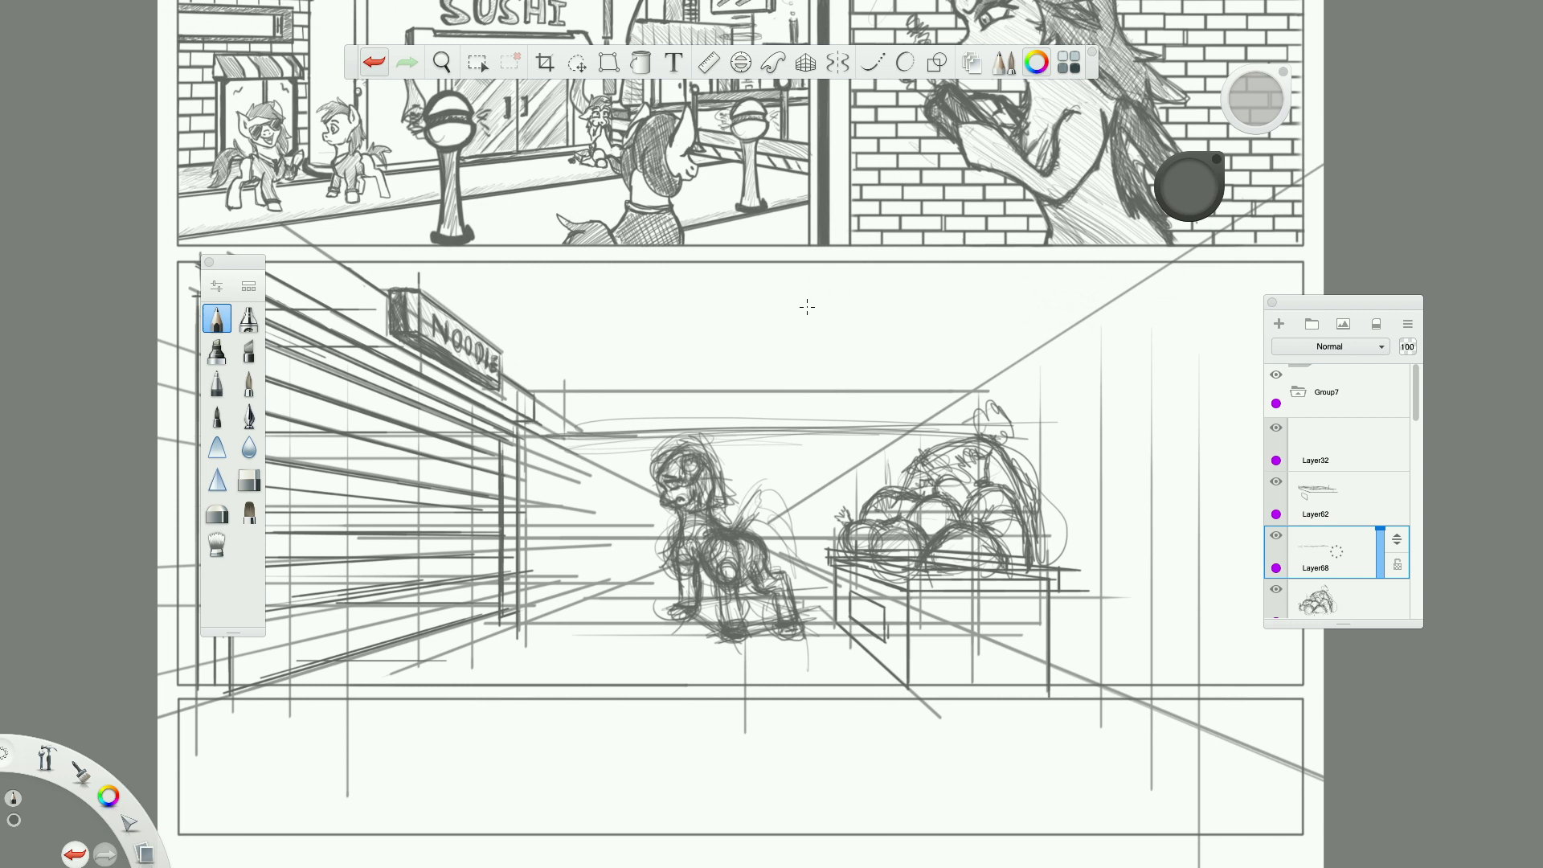
Hatch the sky between the noodle sign and the vegetable pile with light diagonal strokes, undoing the last one.
left_click_drag(421, 285, 555, 249)
left_click_drag(441, 301, 528, 264)
left_click_drag(733, 316, 849, 278)
left_click_drag(656, 376, 786, 331)
left_click_drag(822, 330, 913, 302)
left_click_drag(876, 306, 961, 280)
left_click_drag(724, 417, 902, 357)
left_click_drag(733, 426, 953, 357)
left_click_drag(795, 417, 916, 376)
left_click_drag(856, 427, 989, 373)
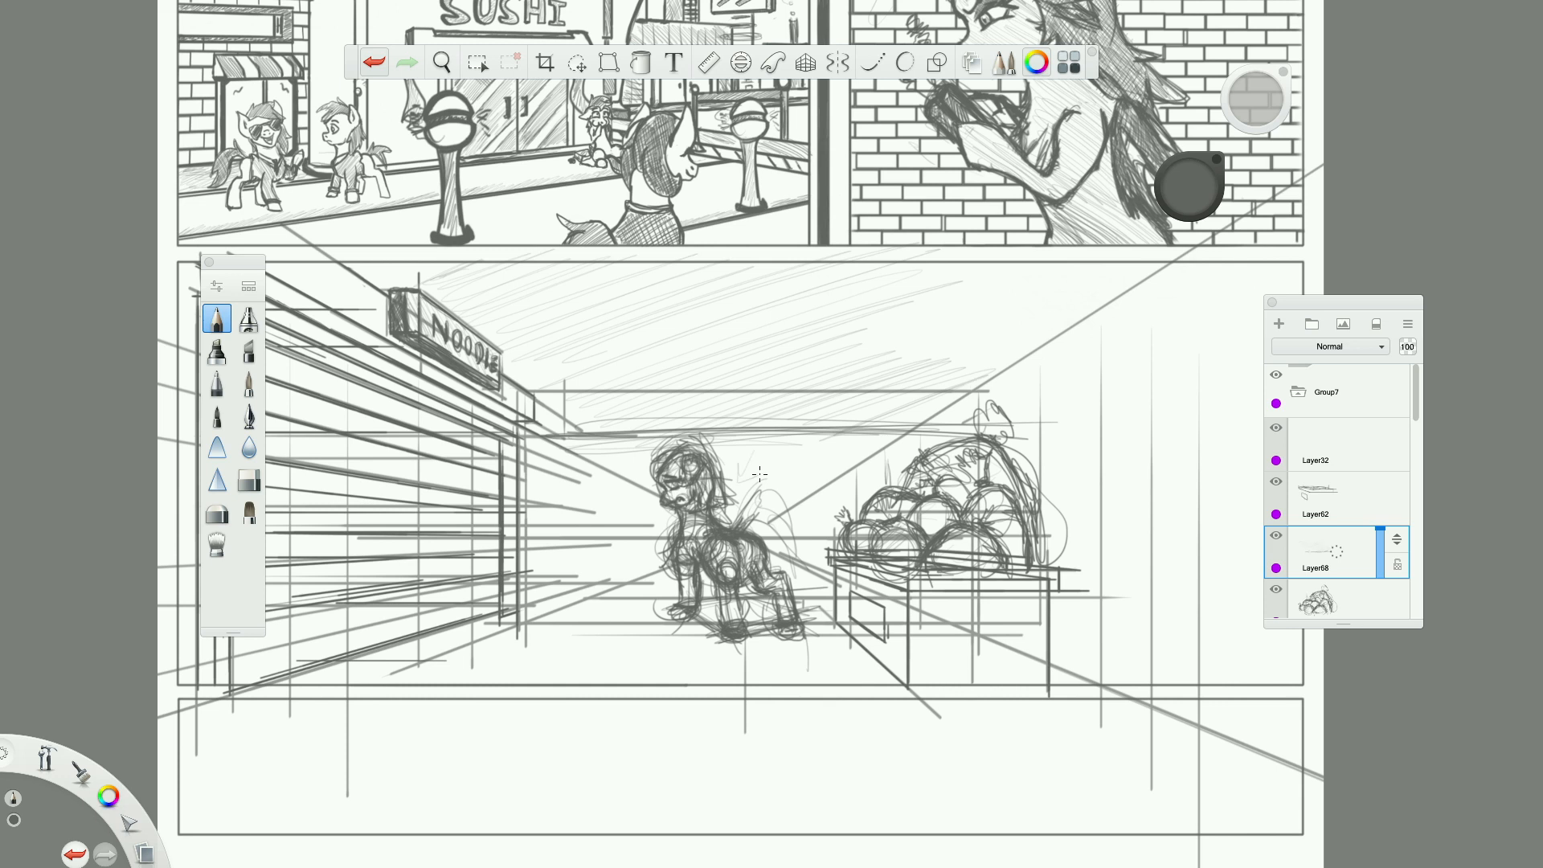
left_click(374, 62)
Thicken the sky's diagonal hatching above the pony and extend it further right above the vegetable pile.
left_click_drag(665, 347, 820, 297)
left_click_drag(735, 335, 838, 299)
left_click_drag(694, 335, 839, 287)
left_click_drag(675, 368, 762, 335)
left_click_drag(552, 371, 653, 333)
left_click_drag(670, 345, 876, 277)
left_click_drag(581, 386, 914, 275)
mouse_move(573, 422)
left_mouse_down()
mouse_move(914, 292)
mouse_move(878, 309)
left_mouse_up()
left_click_drag(641, 414, 861, 319)
left_click_drag(952, 301, 1051, 267)
left_click_drag(800, 388, 940, 326)
left_click_drag(991, 297, 1061, 282)
left_click_drag(896, 376, 1092, 287)
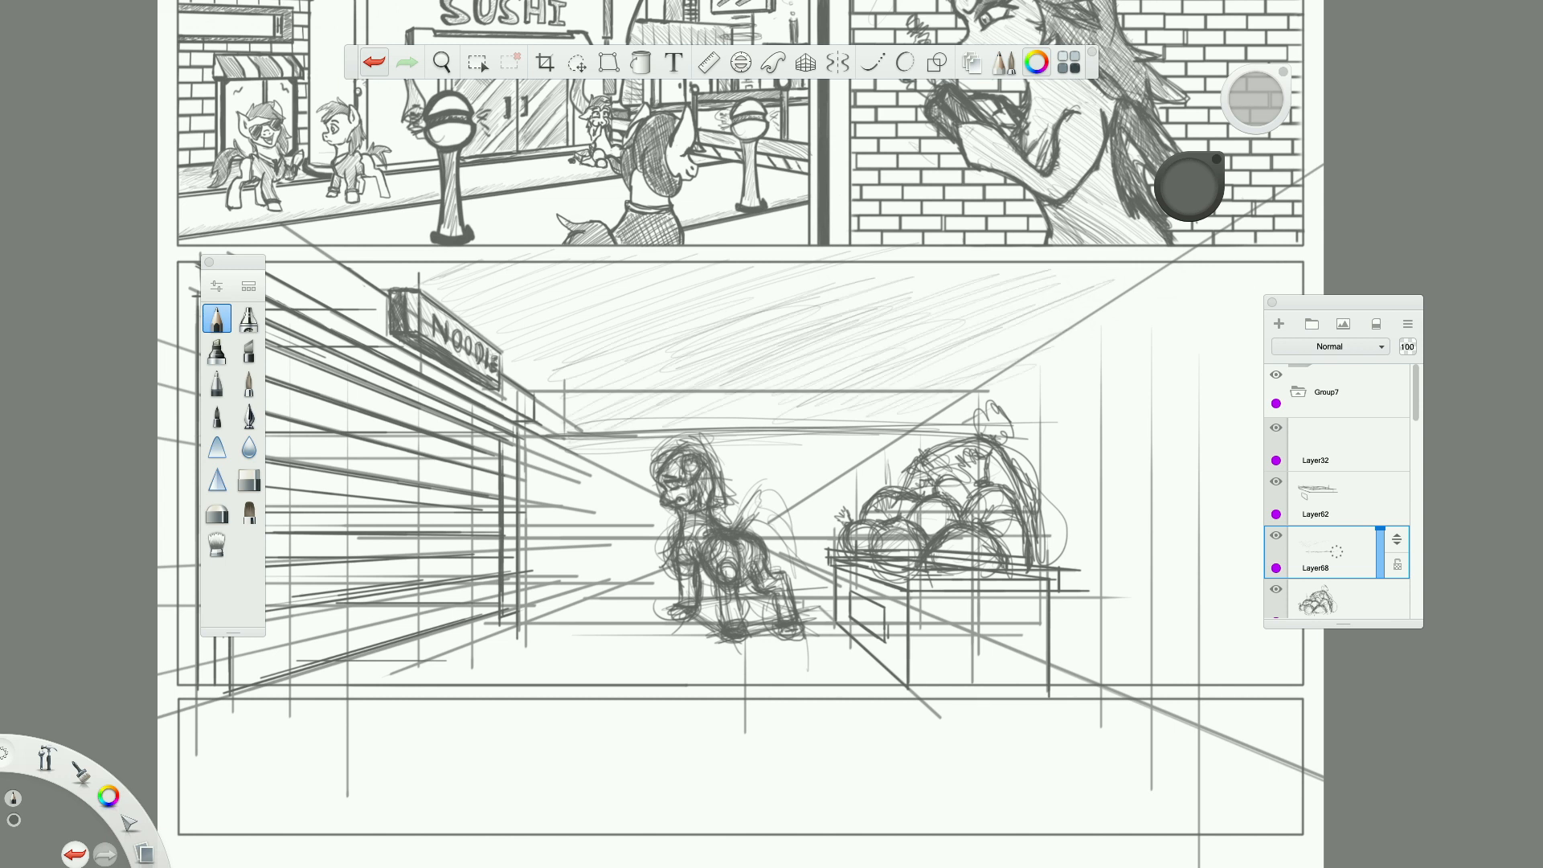
Extend the light diagonal sky hatching down towards the street's far end, from the noodle sign's lower corner to above the vegetable pile.
left_click_drag(941, 323, 1092, 266)
left_click_drag(721, 409, 820, 377)
left_click_drag(772, 420, 892, 397)
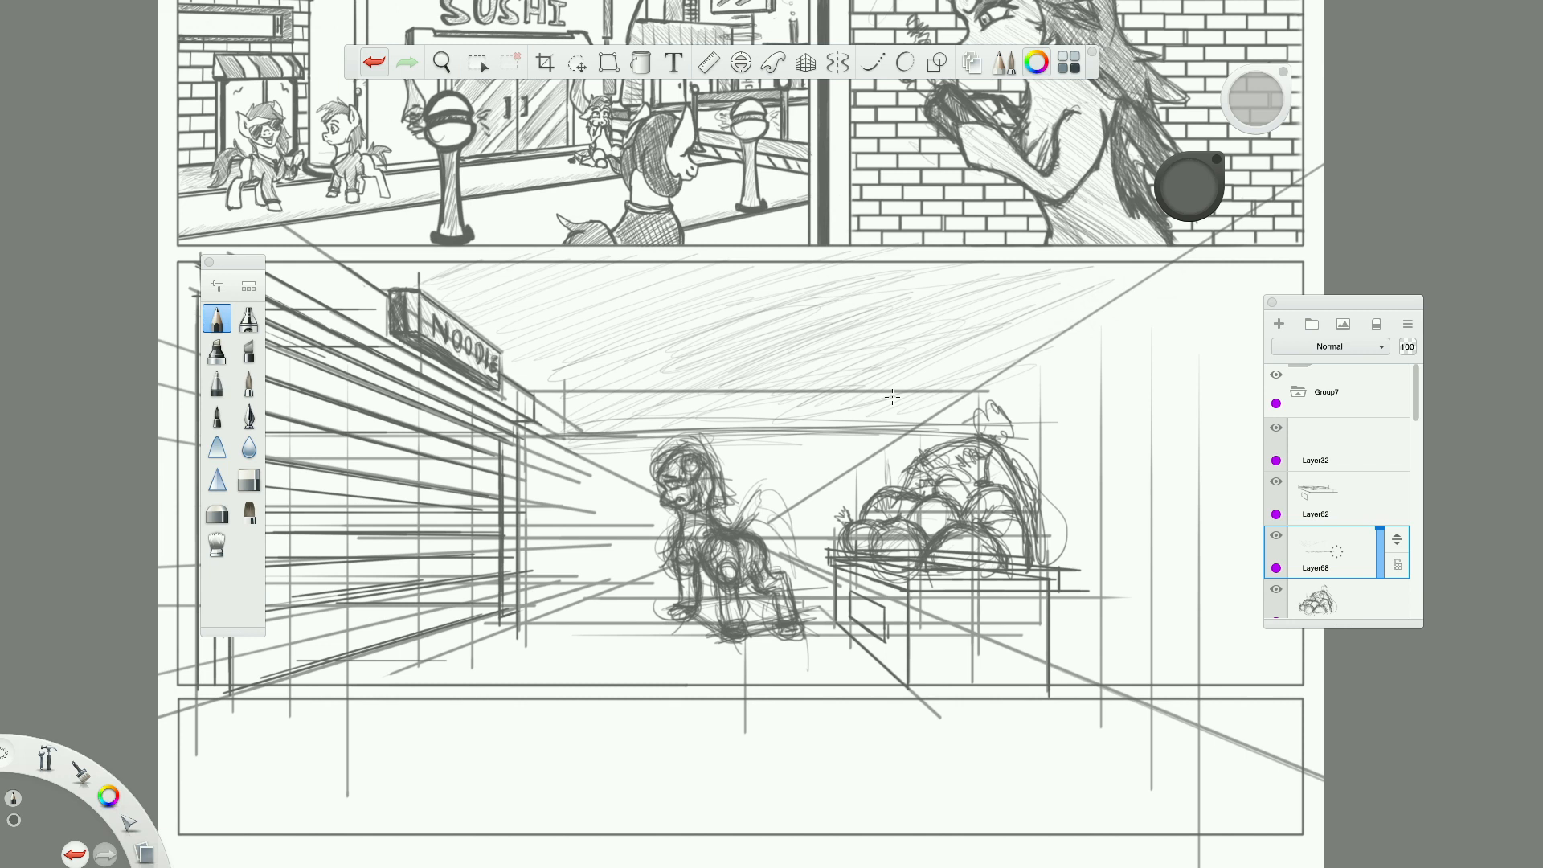
left_click_drag(540, 424, 661, 396)
left_click_drag(530, 391, 586, 367)
left_click_drag(605, 422, 701, 392)
left_click_drag(525, 391, 615, 352)
Hatch the upper sky with loose, nearly horizontal strokes from the noodle sign across to above the vegetable pile.
left_click_drag(526, 332, 569, 323)
mouse_move(439, 265)
left_mouse_down()
mouse_move(498, 297)
mouse_move(683, 322)
mouse_move(739, 386)
mouse_move(792, 414)
mouse_move(633, 340)
mouse_move(569, 284)
left_mouse_up()
mouse_move(747, 289)
left_mouse_down()
mouse_move(957, 308)
mouse_move(942, 378)
mouse_move(908, 409)
mouse_move(1003, 343)
mouse_move(924, 315)
mouse_move(1085, 278)
mouse_move(1045, 269)
left_mouse_up()
left_click_drag(884, 273, 725, 271)
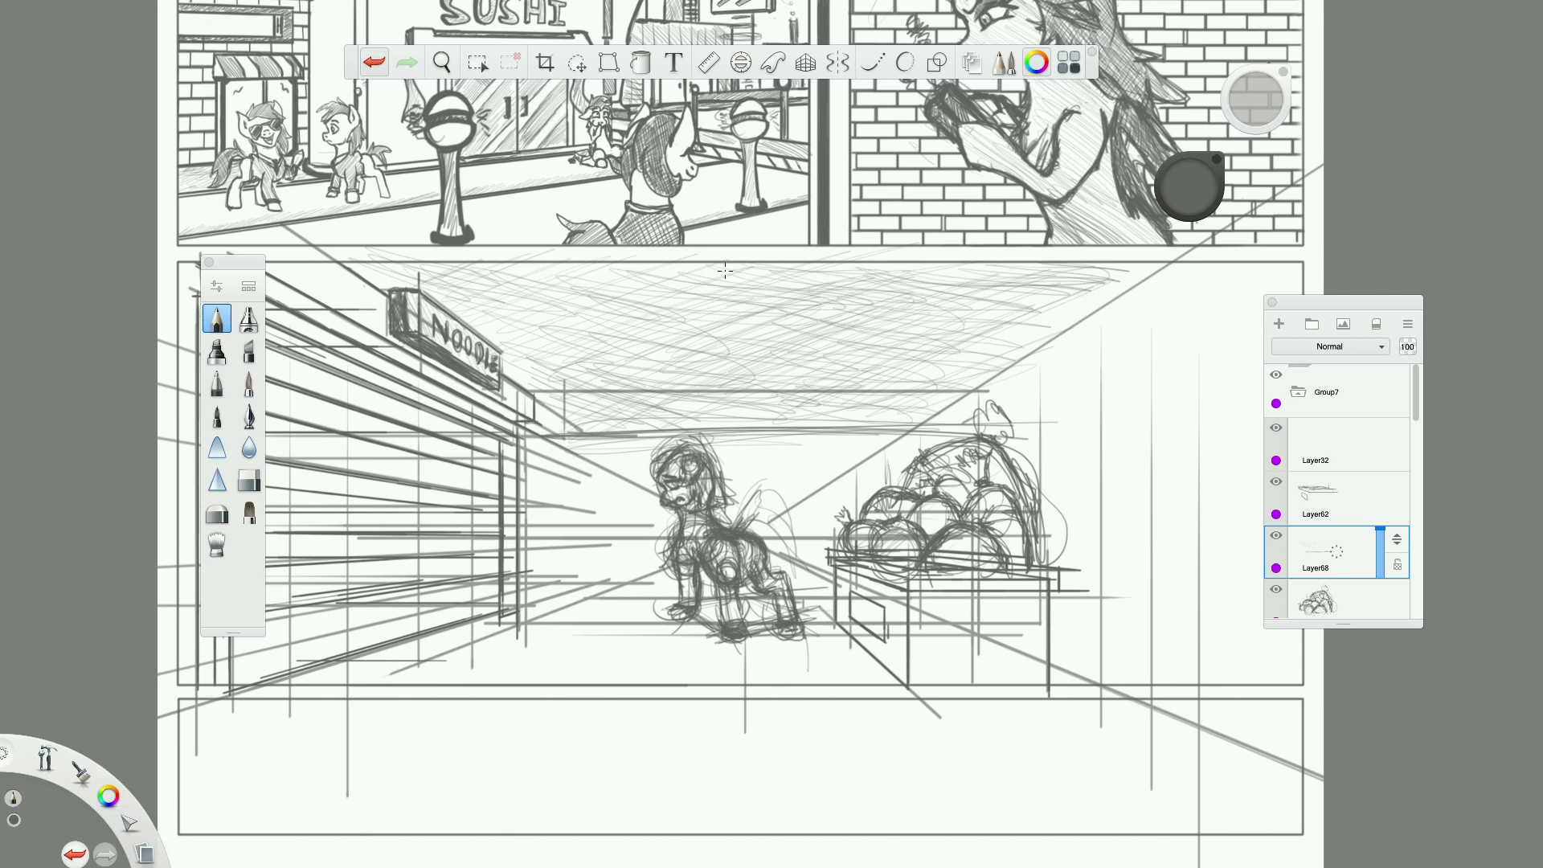
Cross-hatch the whole sky area and fill its upper right corner up to the converging perspective line.
mouse_move(412, 267)
left_mouse_down()
mouse_move(385, 270)
mouse_move(531, 283)
mouse_move(691, 345)
mouse_move(763, 410)
mouse_move(844, 400)
mouse_move(755, 447)
mouse_move(784, 456)
left_mouse_up()
left_click_drag(948, 404, 892, 423)
left_click_drag(985, 326, 934, 334)
mouse_move(1074, 265)
left_mouse_down()
mouse_move(942, 278)
mouse_move(1011, 279)
mouse_move(999, 296)
mouse_move(1035, 310)
left_mouse_up()
mouse_move(1131, 281)
left_mouse_down()
mouse_move(1033, 307)
mouse_move(966, 367)
mouse_move(1093, 291)
left_mouse_up()
left_click_drag(1162, 259, 1134, 259)
left_click_drag(1029, 274, 971, 284)
left_click_drag(858, 271, 684, 291)
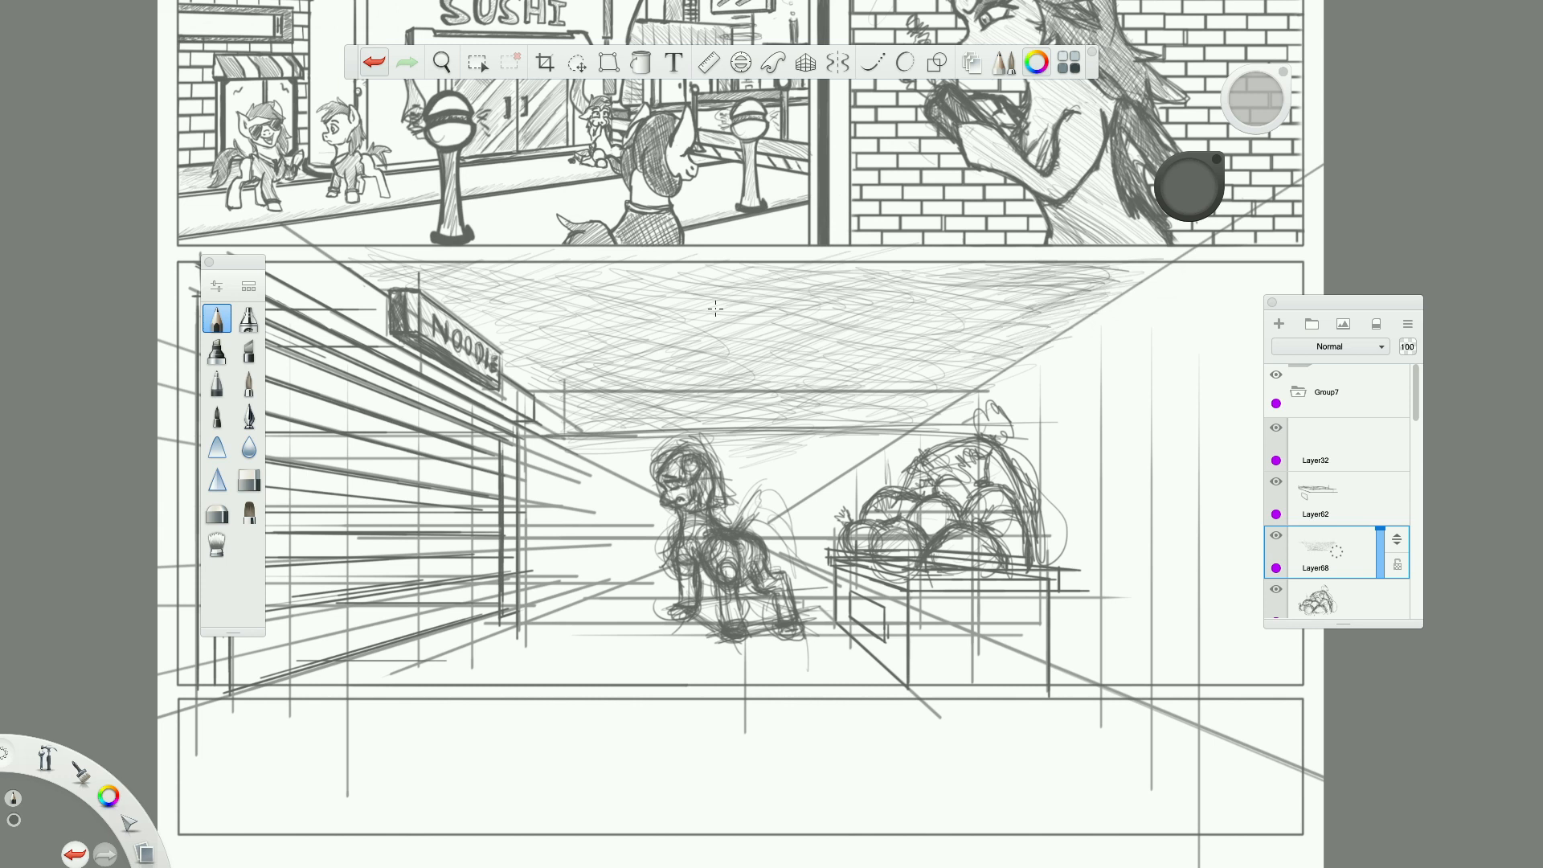
Thicken the hatching in the middle of the sky and carry it down to just above the pony's head.
left_click_drag(781, 324, 640, 322)
left_click_drag(735, 282, 609, 273)
mouse_move(772, 314)
left_mouse_down()
mouse_move(648, 357)
mouse_move(743, 355)
left_mouse_up()
left_click_drag(785, 368, 635, 402)
left_click_drag(746, 406, 666, 426)
mouse_move(776, 403)
left_mouse_down()
mouse_move(672, 438)
mouse_move(697, 438)
left_mouse_up()
left_click_drag(778, 437, 716, 459)
Cross-hatch the sky beside the noodle sign with strokes sloping down to the right, continuing along the panel's upper edge.
left_click_drag(534, 379, 597, 399)
left_click_drag(539, 394, 609, 426)
left_click_drag(507, 339, 594, 428)
left_click_drag(503, 348, 578, 423)
left_click_drag(455, 298, 525, 378)
left_click_drag(455, 289, 491, 332)
left_click_drag(375, 265, 548, 358)
left_click_drag(492, 297, 612, 373)
left_click_drag(564, 309, 628, 365)
left_click_drag(659, 301, 735, 318)
left_click_drag(572, 274, 740, 297)
left_click_drag(535, 299, 595, 309)
left_click_drag(620, 289, 749, 328)
left_click_drag(762, 280, 795, 289)
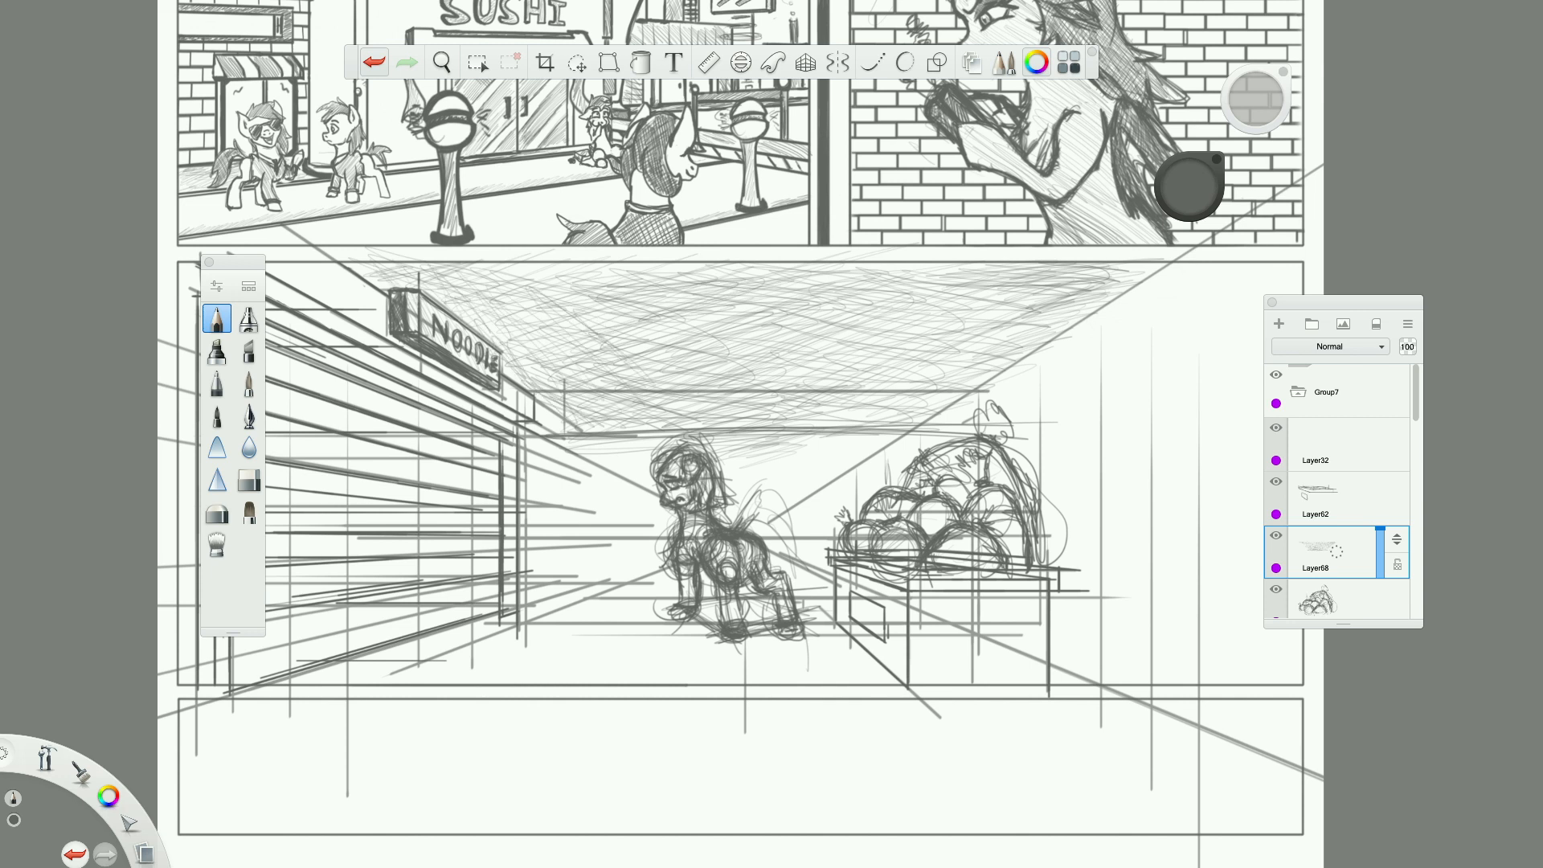
Darken the sky with long shallow strokes rising to the right, from the noodle sign across to the right perspective line.
mouse_move(389, 266)
left_mouse_down()
mouse_move(464, 286)
mouse_move(549, 281)
left_mouse_up()
left_click_drag(454, 259, 619, 305)
mouse_move(467, 318)
left_mouse_down()
mouse_move(641, 264)
mouse_move(704, 263)
left_mouse_up()
mouse_move(498, 346)
left_mouse_down()
mouse_move(735, 265)
mouse_move(728, 291)
left_mouse_up()
left_click_drag(582, 352, 701, 321)
mouse_move(582, 367)
left_mouse_down()
mouse_move(727, 350)
mouse_move(729, 384)
left_mouse_up()
left_click_drag(796, 280, 877, 266)
left_click_drag(688, 298, 872, 269)
left_click_drag(695, 279, 1016, 252)
mouse_move(748, 288)
left_mouse_down()
mouse_move(1057, 256)
mouse_move(996, 272)
left_mouse_up()
mouse_move(804, 288)
left_mouse_down()
mouse_move(1149, 263)
mouse_move(1108, 265)
left_mouse_up()
left_click_drag(677, 314, 1002, 265)
left_click_drag(904, 299, 1136, 269)
left_click_drag(701, 331, 996, 290)
mouse_move(796, 358)
left_mouse_down()
mouse_move(1121, 294)
mouse_move(1062, 312)
left_mouse_up()
mouse_move(756, 413)
left_mouse_down()
mouse_move(970, 360)
mouse_move(954, 375)
left_mouse_up()
left_click_drag(753, 443, 908, 416)
Layer strokes descending to the right along the sky's upper band, from above the noodle sign to its right end.
left_click_drag(394, 280, 480, 320)
left_click_drag(346, 263, 527, 318)
left_click_drag(425, 286, 511, 308)
left_click_drag(492, 291, 548, 315)
left_click_drag(426, 264, 577, 321)
left_click_drag(450, 264, 636, 317)
mouse_move(484, 264)
left_mouse_down()
mouse_move(659, 320)
mouse_move(731, 319)
left_mouse_up()
left_click_drag(611, 264, 763, 315)
left_click_drag(671, 263, 892, 330)
mouse_move(756, 281)
left_mouse_down()
mouse_move(917, 336)
mouse_move(964, 329)
left_mouse_up()
left_click_drag(804, 265, 981, 325)
mouse_move(864, 265)
left_mouse_down()
mouse_move(1030, 326)
mouse_move(1001, 302)
left_mouse_up()
left_click_drag(918, 281, 1067, 307)
left_click_drag(1016, 289, 1096, 287)
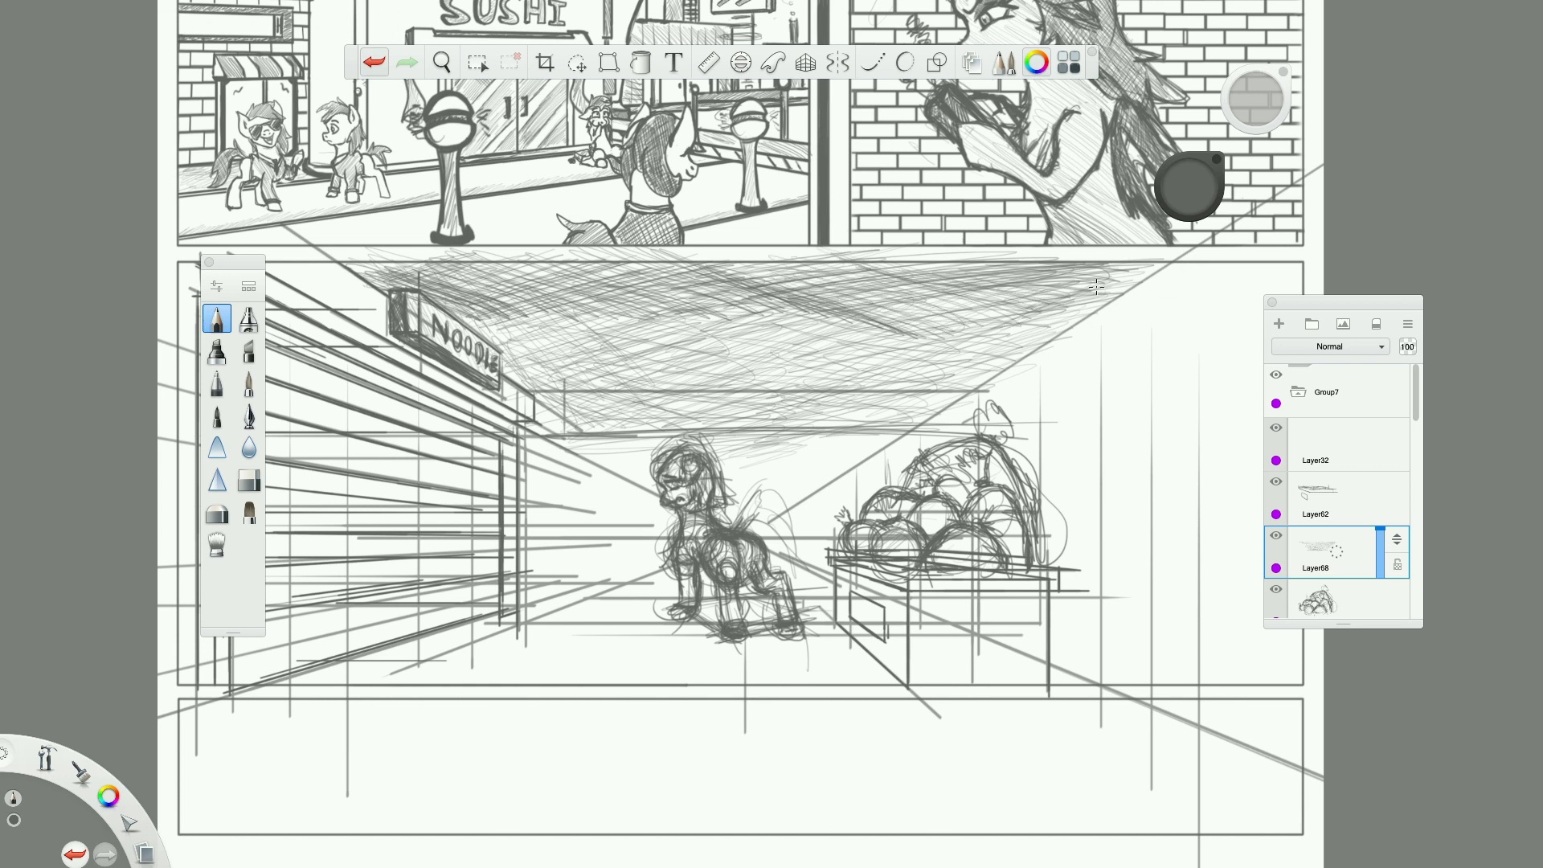
Shade the middle of the sky above the pony darker with overlapping strokes rising to the right.
left_click_drag(707, 301, 819, 325)
mouse_move(643, 325)
left_mouse_down()
mouse_move(803, 347)
mouse_move(692, 313)
left_mouse_up()
mouse_move(554, 320)
left_mouse_down()
mouse_move(681, 303)
mouse_move(662, 314)
left_mouse_up()
mouse_move(605, 338)
left_mouse_down()
mouse_move(696, 317)
mouse_move(789, 321)
left_mouse_up()
left_click_drag(679, 362, 804, 336)
left_click_drag(766, 332, 907, 306)
mouse_move(769, 352)
left_mouse_down()
mouse_move(858, 321)
mouse_move(1030, 323)
left_mouse_up()
left_click_drag(853, 352, 981, 328)
left_click_drag(709, 350, 815, 321)
mouse_move(685, 359)
left_mouse_down()
mouse_move(776, 332)
mouse_move(790, 345)
left_mouse_up()
left_click_drag(690, 356, 773, 317)
left_click_drag(705, 308, 734, 304)
left_click_drag(671, 376, 751, 358)
left_click_drag(635, 358, 766, 350)
Fill light gaps in the sky with short rising strokes, beside the noodle sign, above the pony and towards the right.
left_click_drag(541, 323, 568, 316)
left_click_drag(591, 330, 645, 314)
left_click_drag(500, 327, 597, 300)
left_click_drag(519, 327, 546, 314)
left_click_drag(727, 347, 749, 341)
left_click_drag(681, 375, 775, 350)
left_click_drag(760, 344, 806, 333)
left_click_drag(683, 378, 797, 348)
left_click_drag(755, 378, 804, 367)
left_click_drag(724, 385, 751, 379)
left_click_drag(887, 345, 996, 323)
left_click_drag(936, 342, 1015, 323)
mouse_move(769, 357)
left_mouse_down()
mouse_move(820, 345)
mouse_move(808, 359)
left_mouse_up()
left_click_drag(740, 388, 808, 361)
left_click_drag(564, 336, 627, 316)
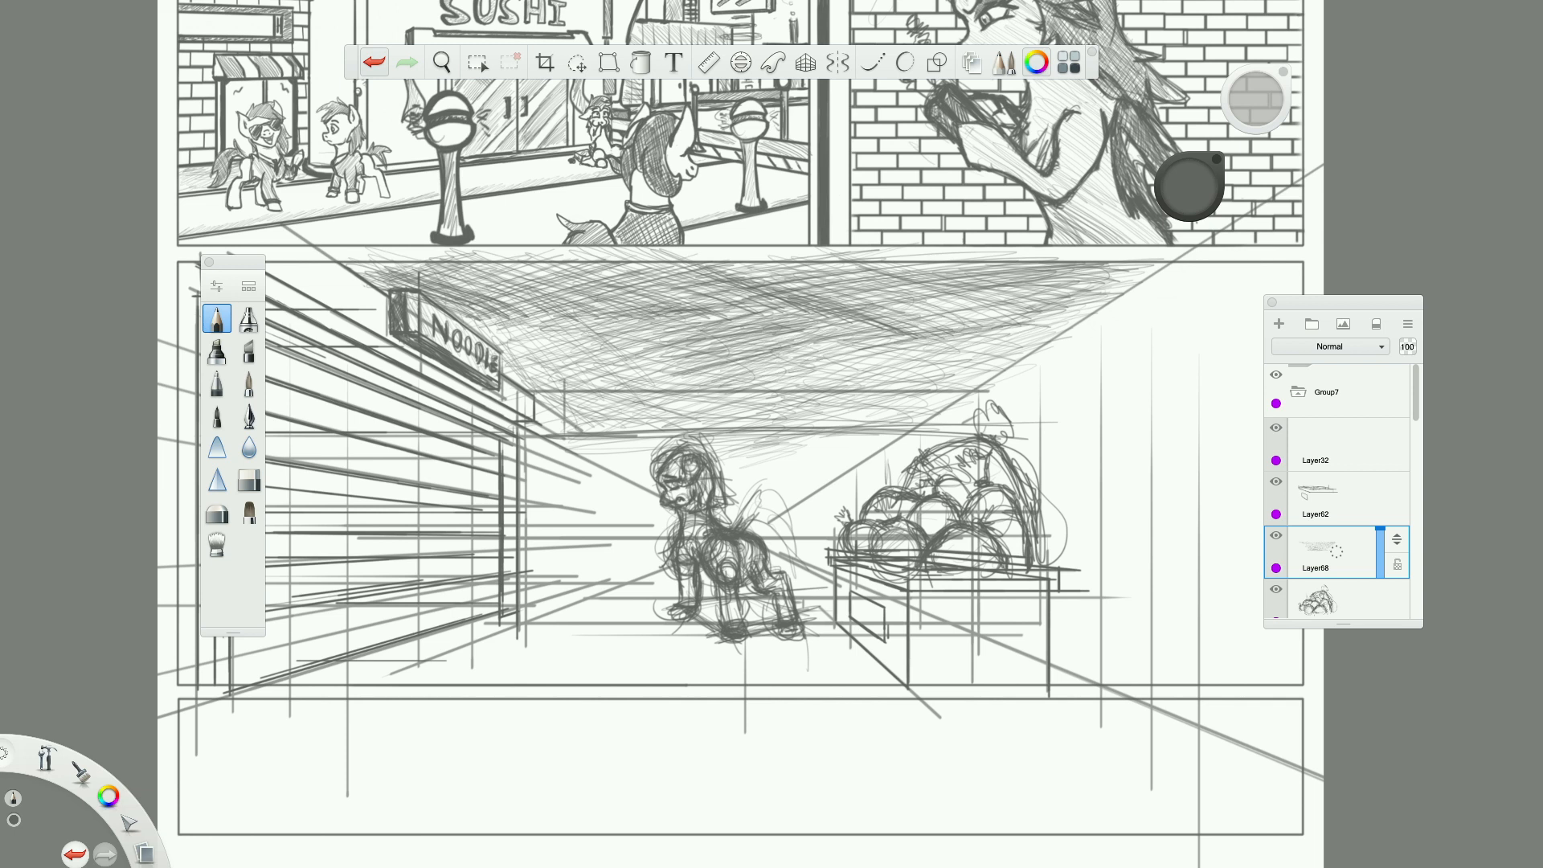
Touch up thin patches across the sky's middle band, from the right perspective line back towards the noodle sign.
left_click_drag(961, 327, 1016, 314)
left_click_drag(815, 334, 838, 327)
left_click_drag(901, 315, 1059, 297)
left_click_drag(943, 329, 1007, 314)
left_click_drag(837, 361, 884, 348)
left_click_drag(755, 388, 809, 377)
left_click_drag(535, 363, 601, 339)
left_click_drag(617, 331, 675, 312)
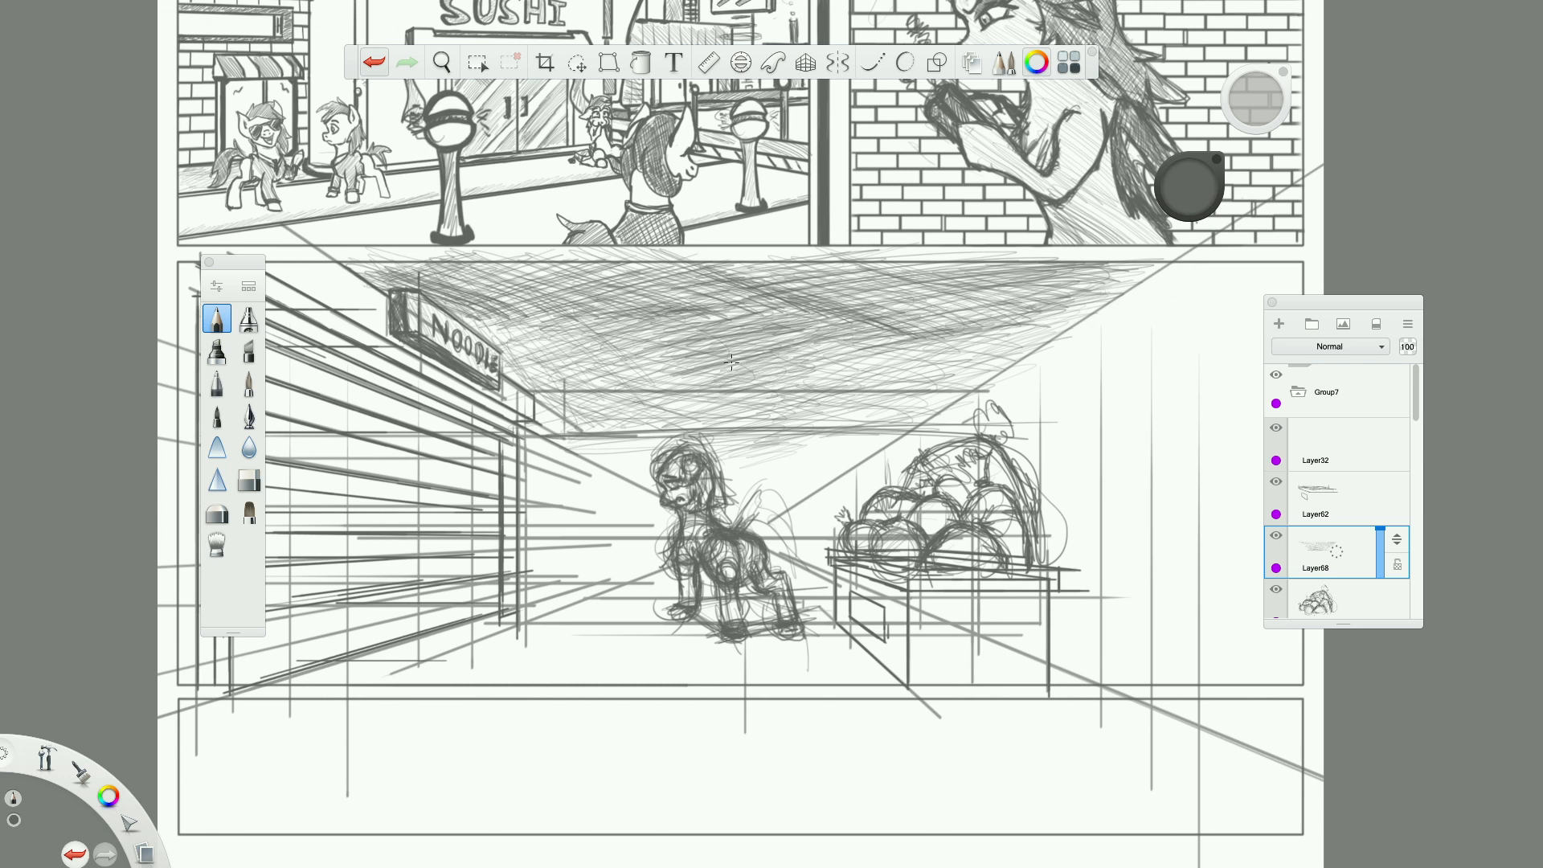
left_click_drag(687, 409, 826, 371)
Darken the sky along the panel's upper border with short, nearly horizontal strokes.
left_click_drag(1044, 283, 1113, 271)
left_click_drag(881, 270, 937, 267)
left_click_drag(688, 259, 787, 249)
left_click_drag(734, 272, 799, 268)
left_click_drag(647, 270, 799, 264)
left_click_drag(609, 277, 814, 266)
left_click_drag(655, 281, 689, 280)
left_click_drag(516, 278, 641, 270)
Add crossing strokes sloping down to the right in the sky between the noodle sign and the pony.
mouse_move(542, 291)
left_mouse_down()
mouse_move(637, 308)
mouse_move(661, 336)
left_mouse_up()
left_click_drag(523, 315, 670, 340)
mouse_move(516, 323)
left_mouse_down()
mouse_move(677, 356)
mouse_move(636, 366)
left_mouse_up()
left_click_drag(569, 357, 706, 405)
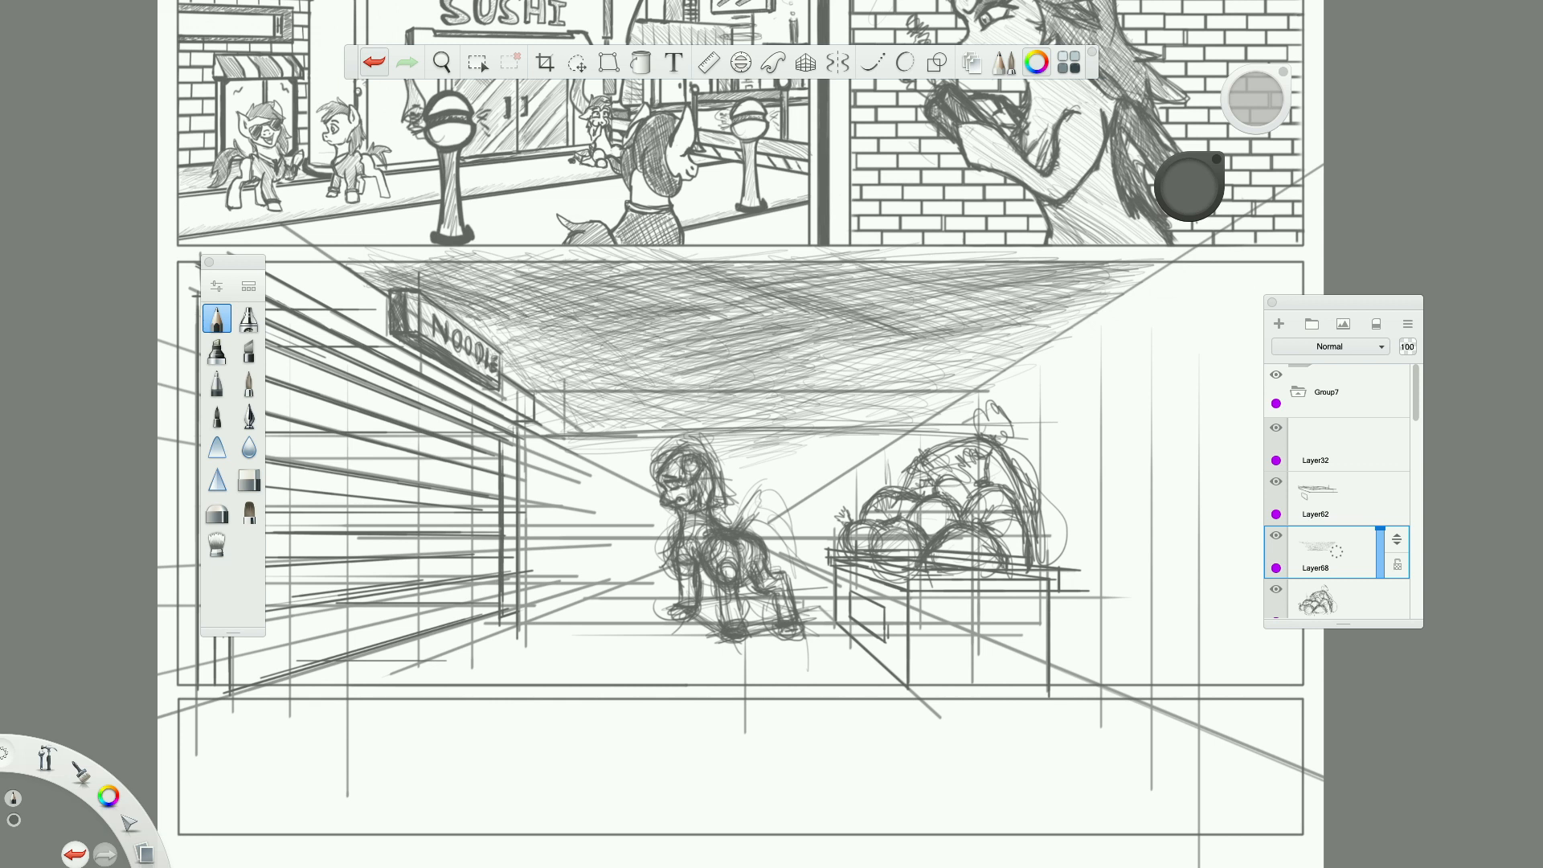
Hatch lightly below the far-end lines, in the gap between the pony's head and the vegetable pile.
left_click_drag(844, 436, 744, 480)
left_click_drag(842, 462, 749, 488)
mouse_move(829, 437)
left_mouse_down()
mouse_move(779, 443)
mouse_move(839, 453)
left_mouse_up()
left_click_drag(815, 481, 781, 494)
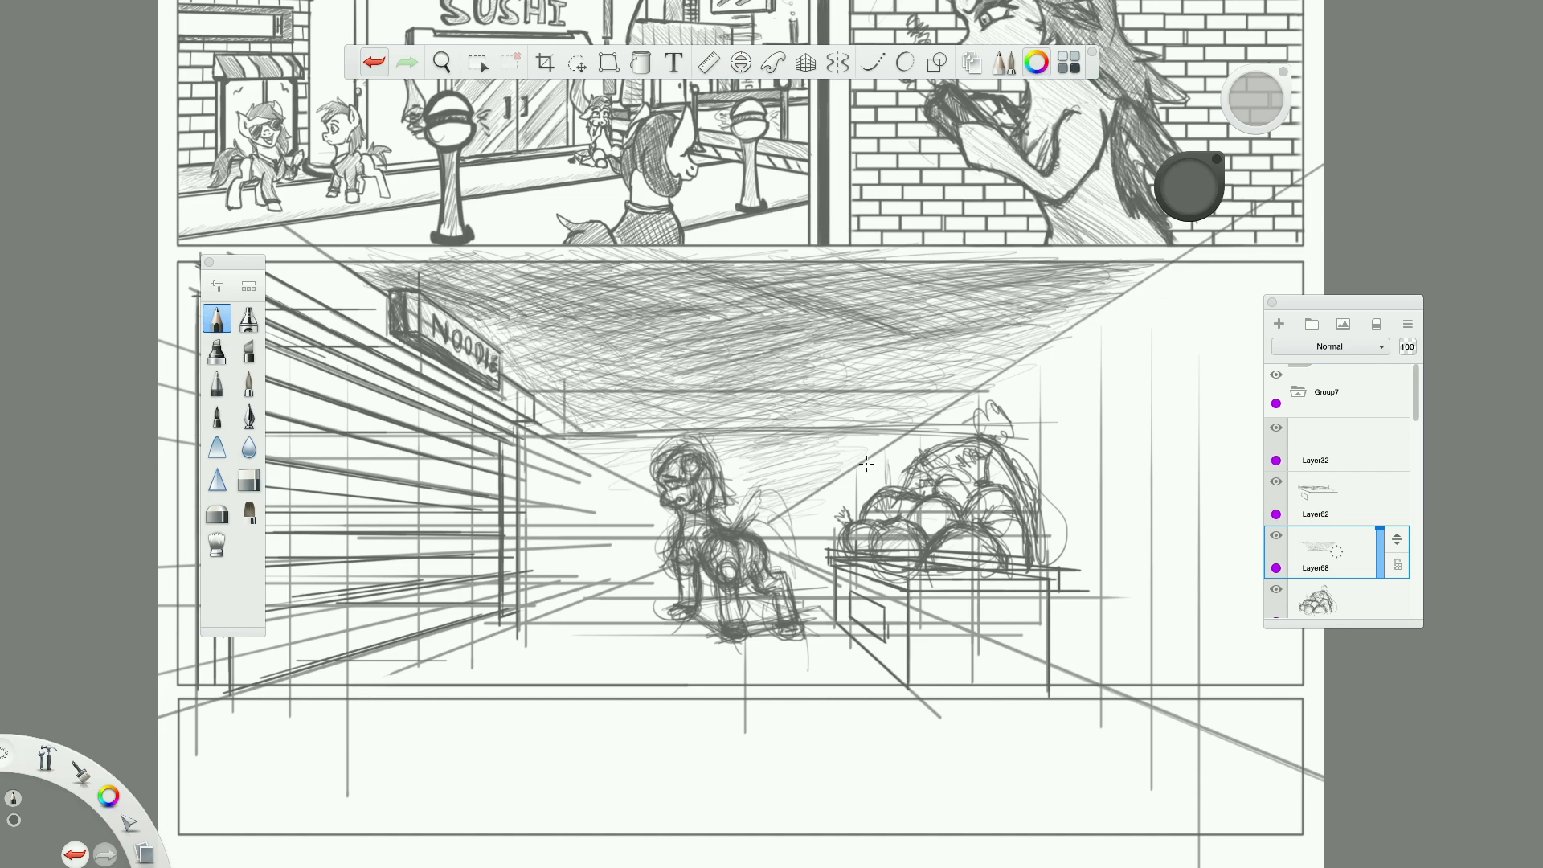
Erase the horizontal far-end lines above the pony with the soft eraser and lighten the lower sky hatching around them.
scroll(866, 464, "down", 5)
scroll(866, 463, "up", 5)
scroll(786, 524, "up", 4)
scroll(489, 554, "down", 4)
scroll(489, 555, "down", 5)
scroll(489, 555, "up", 5)
scroll(489, 555, "down", 3)
scroll(1083, 525, "up", 2)
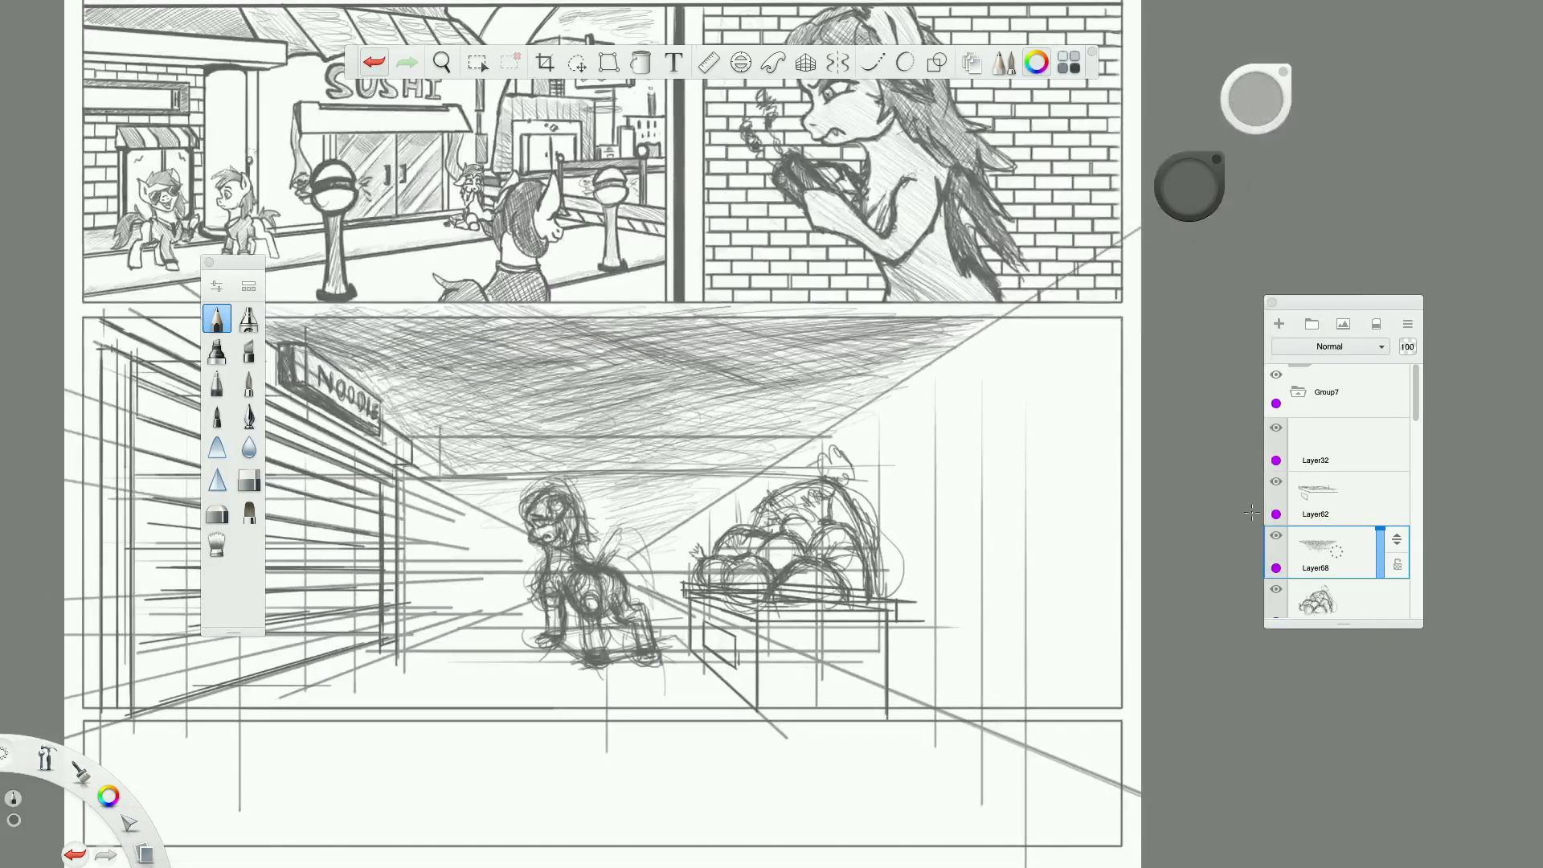
scroll(433, 471, "up", 3)
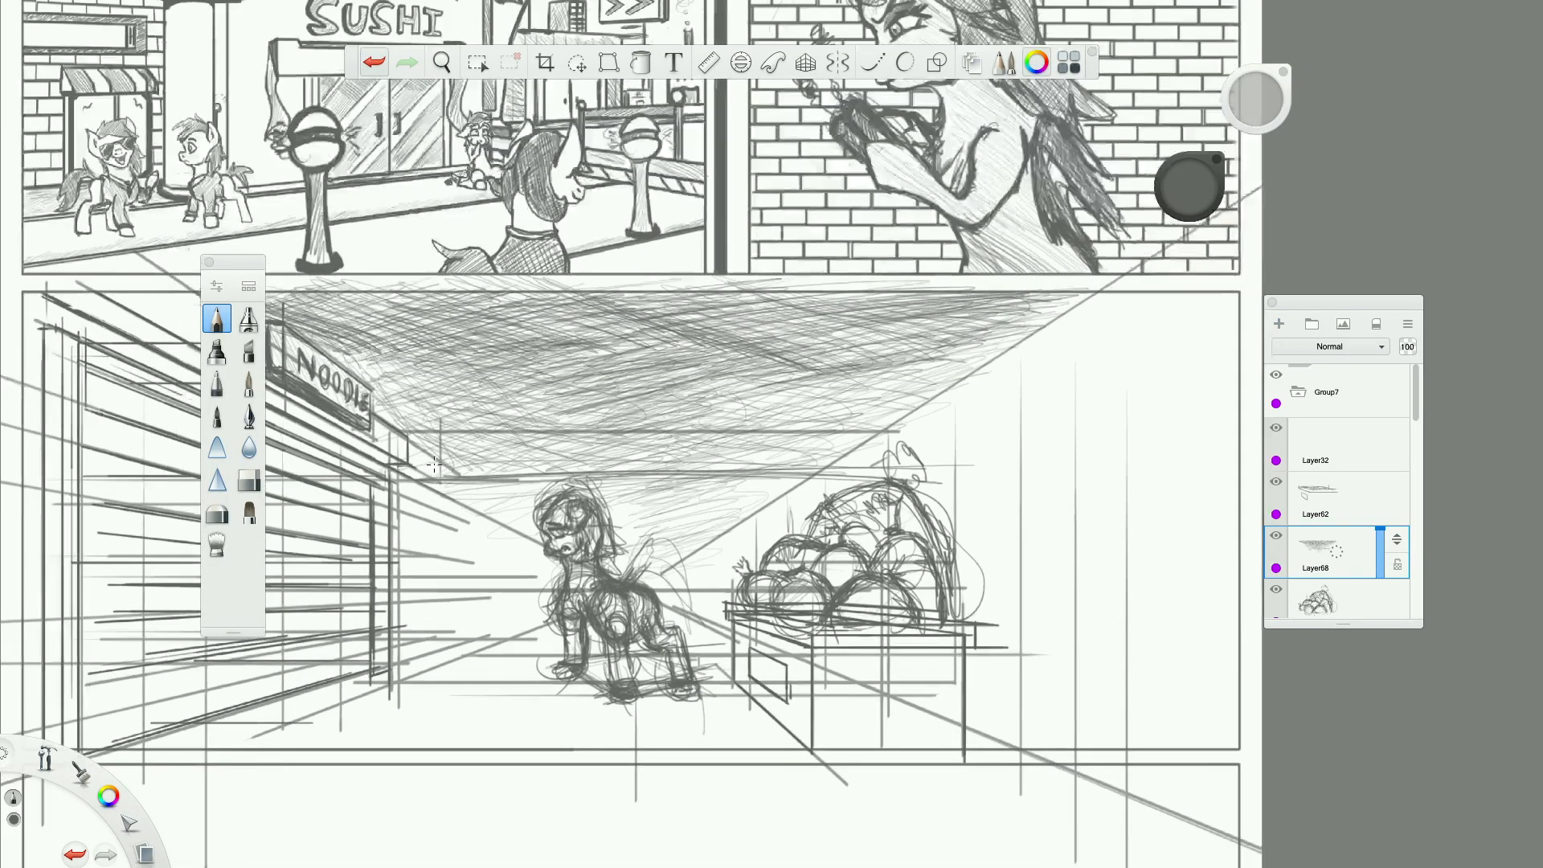
left_click(249, 480)
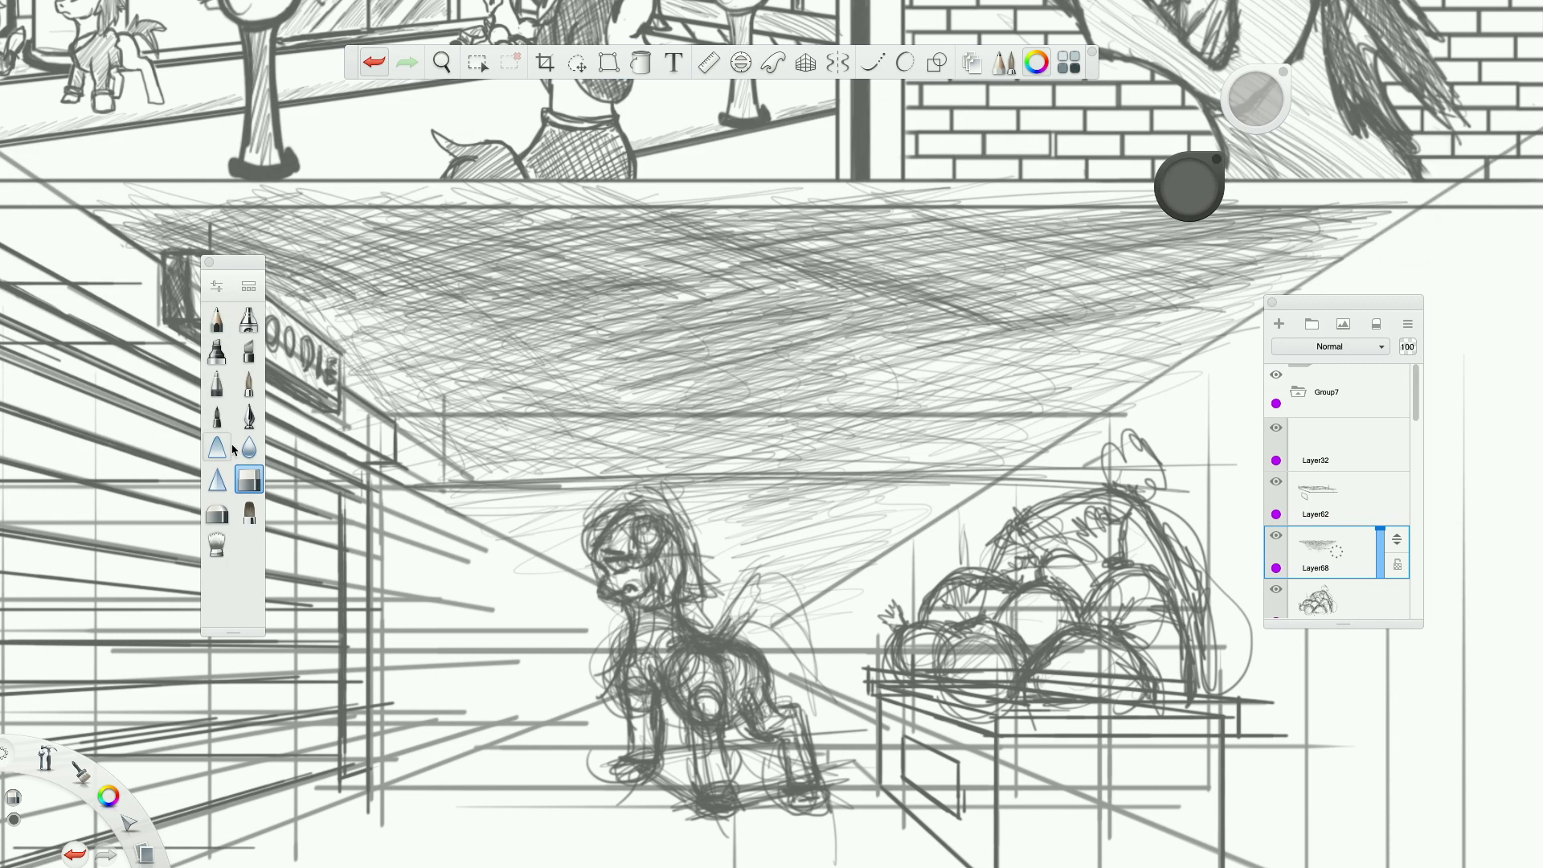
left_click(216, 512)
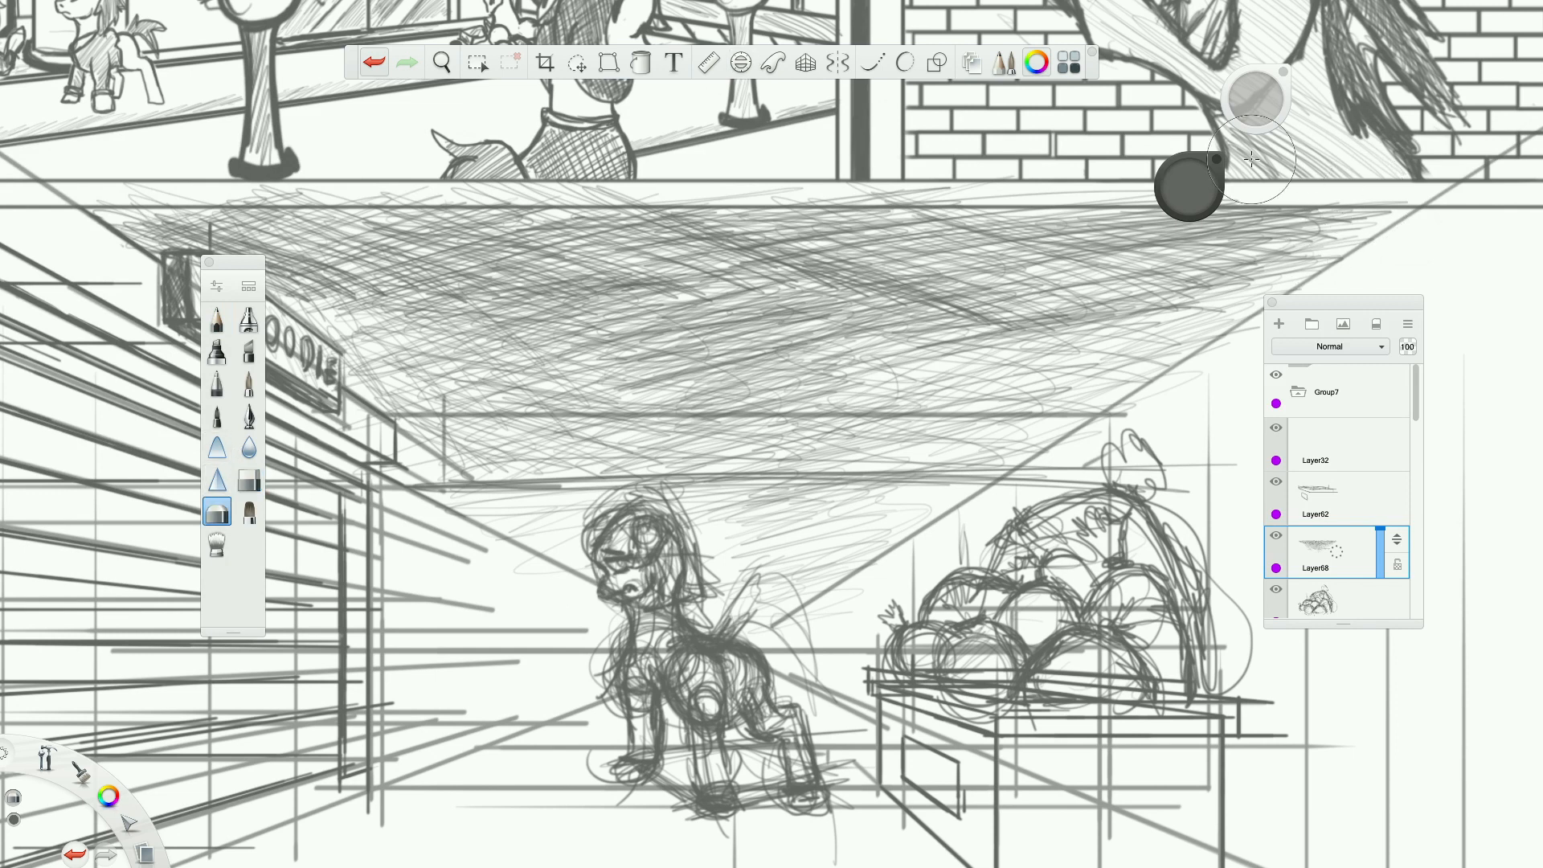
left_click_drag(786, 574, 864, 544)
left_click_drag(912, 482, 1093, 469)
left_click_drag(452, 482, 752, 476)
mouse_move(603, 434)
left_mouse_down()
mouse_move(476, 399)
mouse_move(643, 467)
mouse_move(872, 486)
left_mouse_up()
mouse_move(783, 438)
left_mouse_down()
mouse_move(687, 428)
mouse_move(924, 478)
mouse_move(816, 480)
left_mouse_up()
left_click_drag(390, 399, 506, 482)
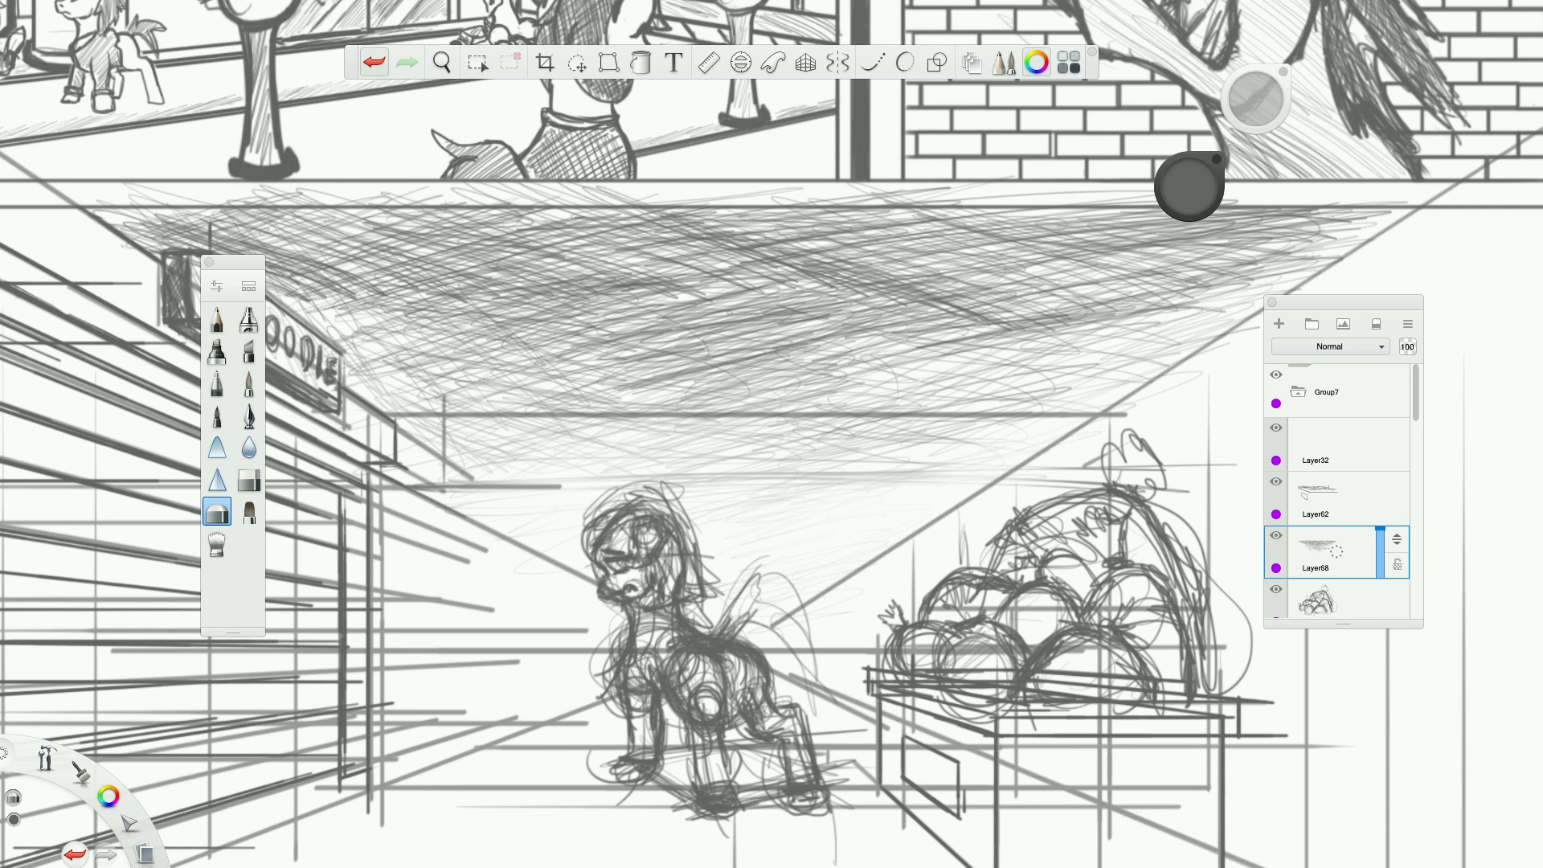
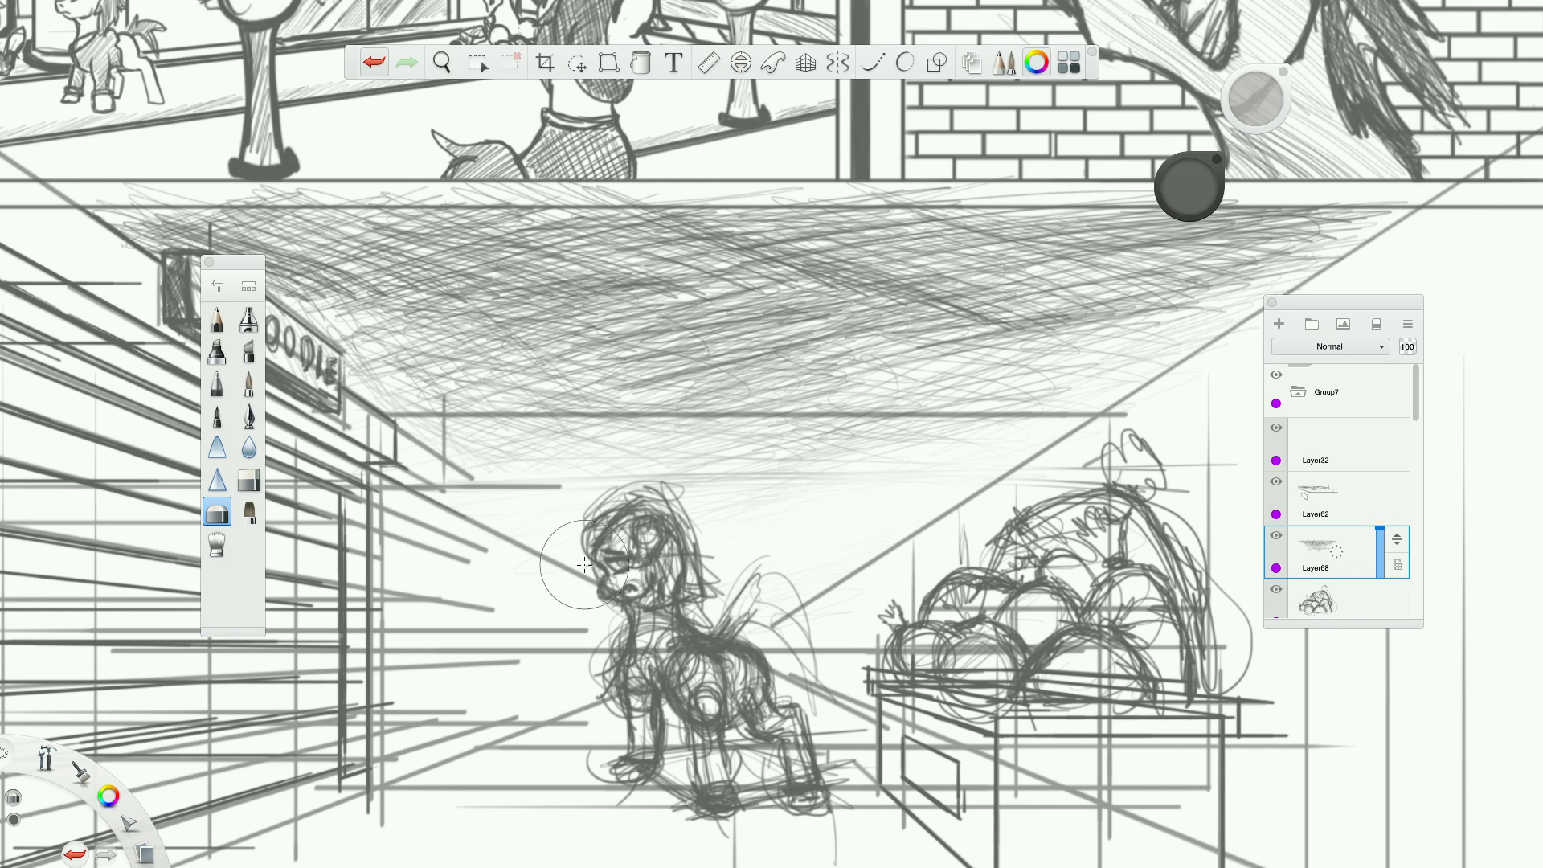
Hatch more pencil strokes across the sky from the noodle sign to the far right perspective line, undoing the last stroke.
scroll(592, 570, "down", 10)
scroll(590, 571, "up", 4)
scroll(494, 367, "up", 3)
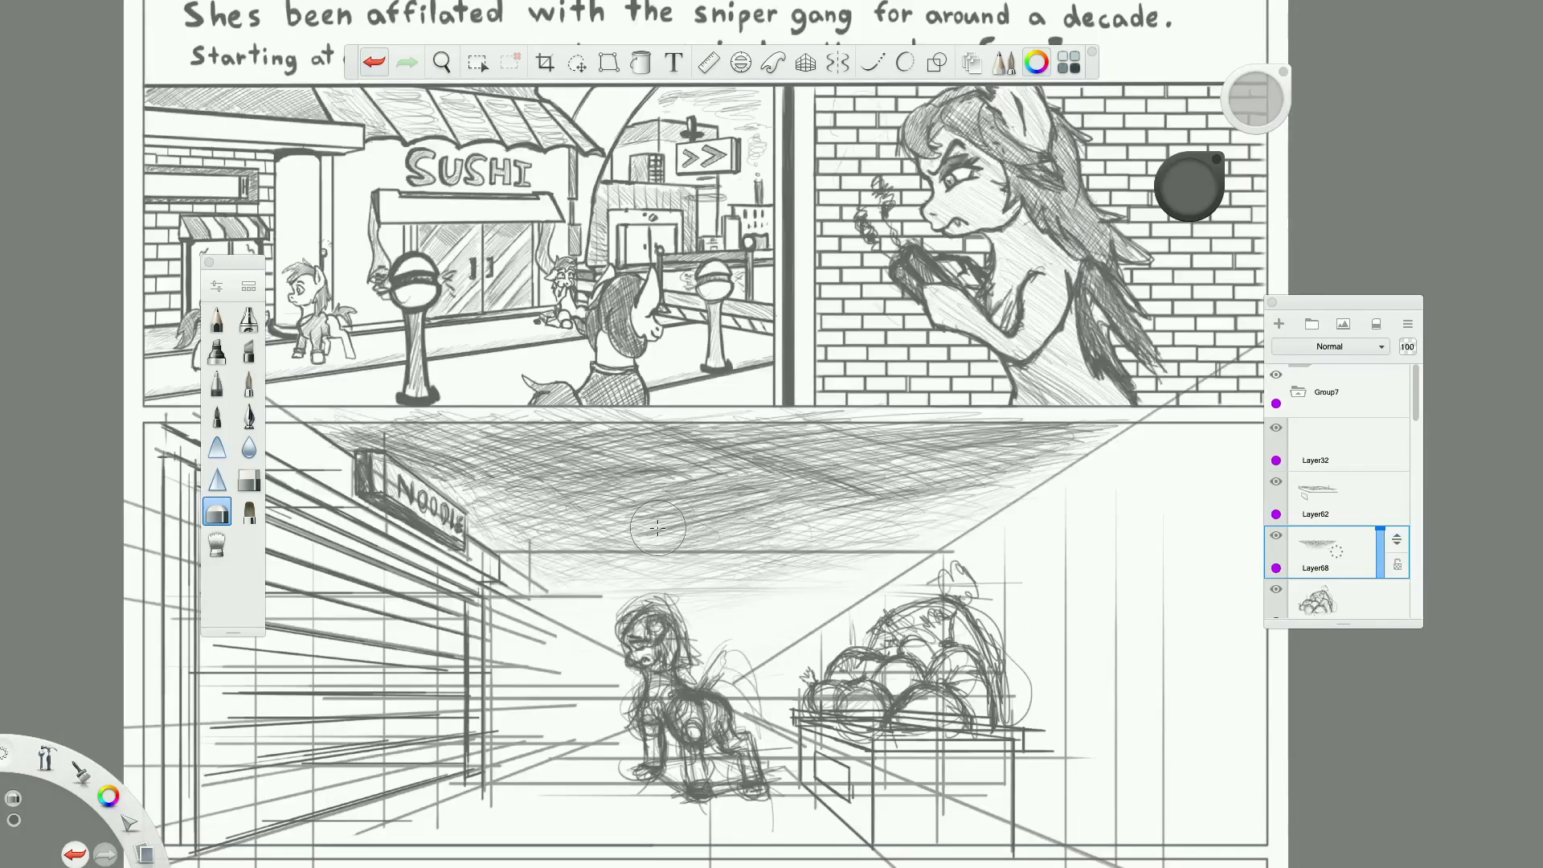
left_click(217, 321)
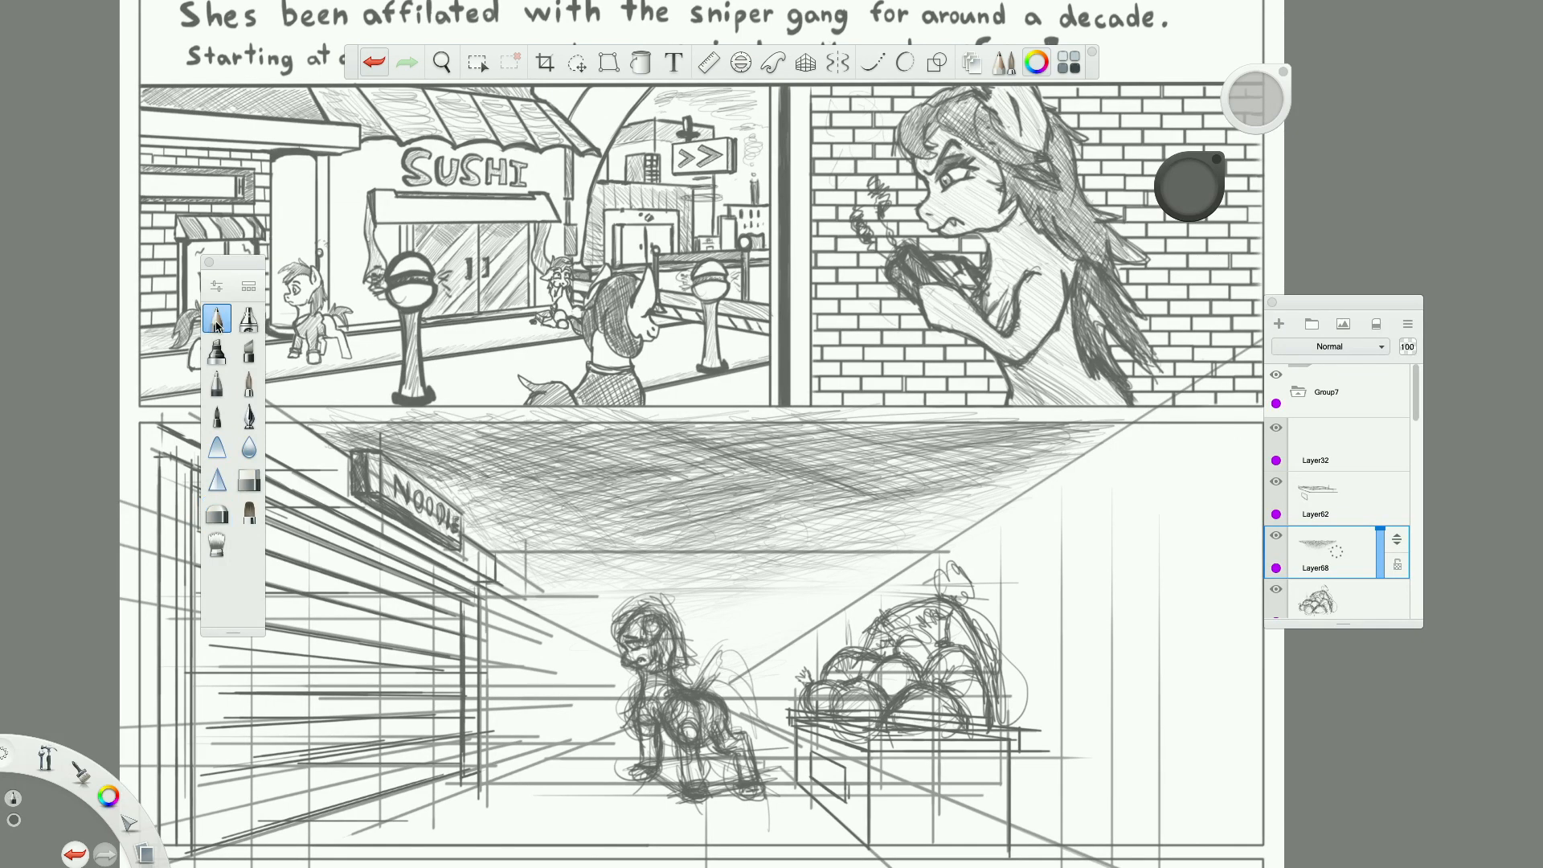
mouse_move(411, 448)
left_mouse_down()
mouse_move(536, 420)
mouse_move(594, 427)
left_mouse_up()
mouse_move(442, 498)
left_mouse_down()
mouse_move(587, 452)
mouse_move(743, 476)
mouse_move(864, 438)
mouse_move(924, 474)
mouse_move(1028, 482)
mouse_move(1073, 454)
mouse_move(1077, 414)
left_mouse_up()
mouse_move(1028, 476)
left_mouse_down()
mouse_move(944, 519)
mouse_move(1001, 508)
left_mouse_up()
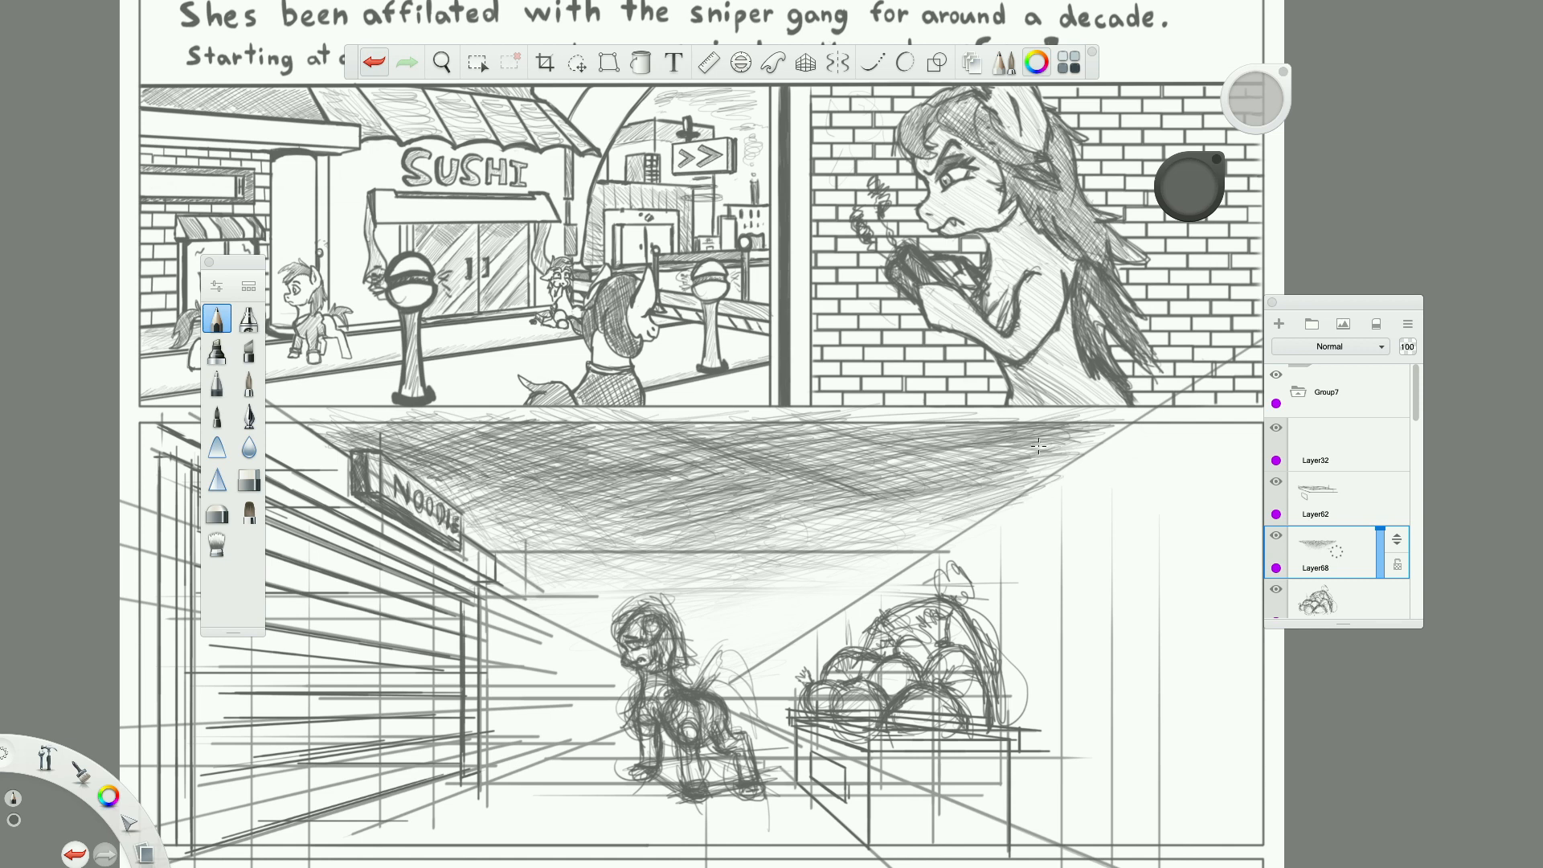
left_click(372, 60)
Paint a white crescent moon on a new layer in the sky beside the noodle sign and trim its inner edge with the eraser.
left_click(1280, 324)
mouse_move(112, 790)
left_mouse_down()
mouse_move(153, 773)
mouse_move(141, 838)
mouse_move(143, 813)
left_mouse_up()
mouse_move(556, 451)
left_mouse_down()
mouse_move(530, 503)
mouse_move(545, 512)
mouse_move(529, 502)
mouse_move(583, 497)
left_mouse_up()
left_click_drag(539, 480, 565, 497)
mouse_move(537, 480)
left_mouse_down()
mouse_move(557, 500)
mouse_move(547, 464)
mouse_move(580, 509)
left_mouse_up()
mouse_move(553, 455)
left_mouse_down()
mouse_move(544, 481)
mouse_move(582, 512)
mouse_move(595, 501)
left_mouse_up()
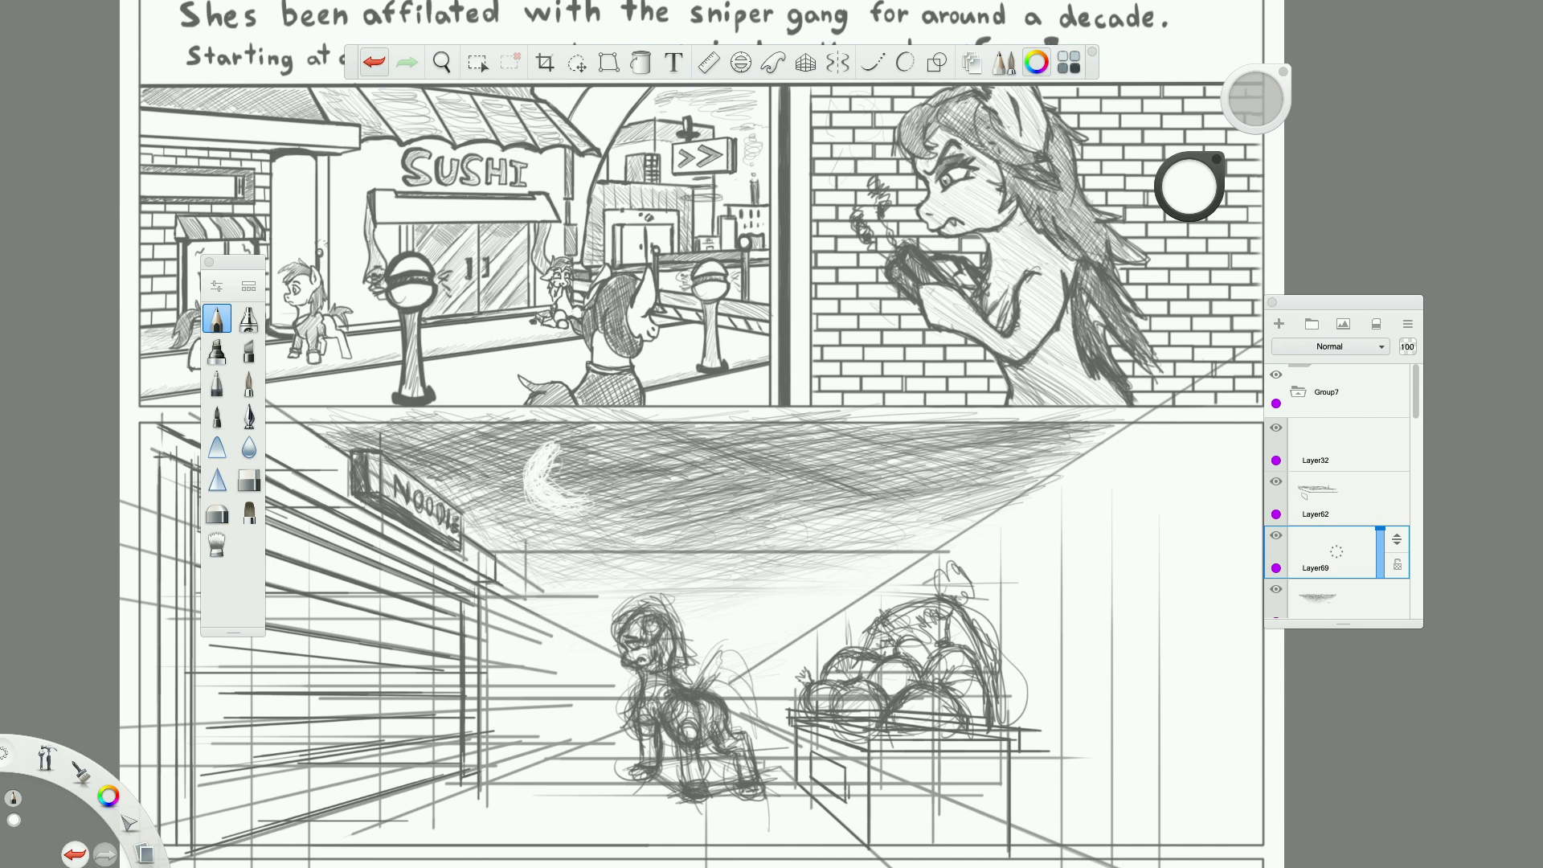
left_click_drag(541, 510, 570, 519)
mouse_move(560, 442)
left_mouse_down()
mouse_move(585, 455)
mouse_move(596, 499)
left_mouse_up()
left_click(248, 480)
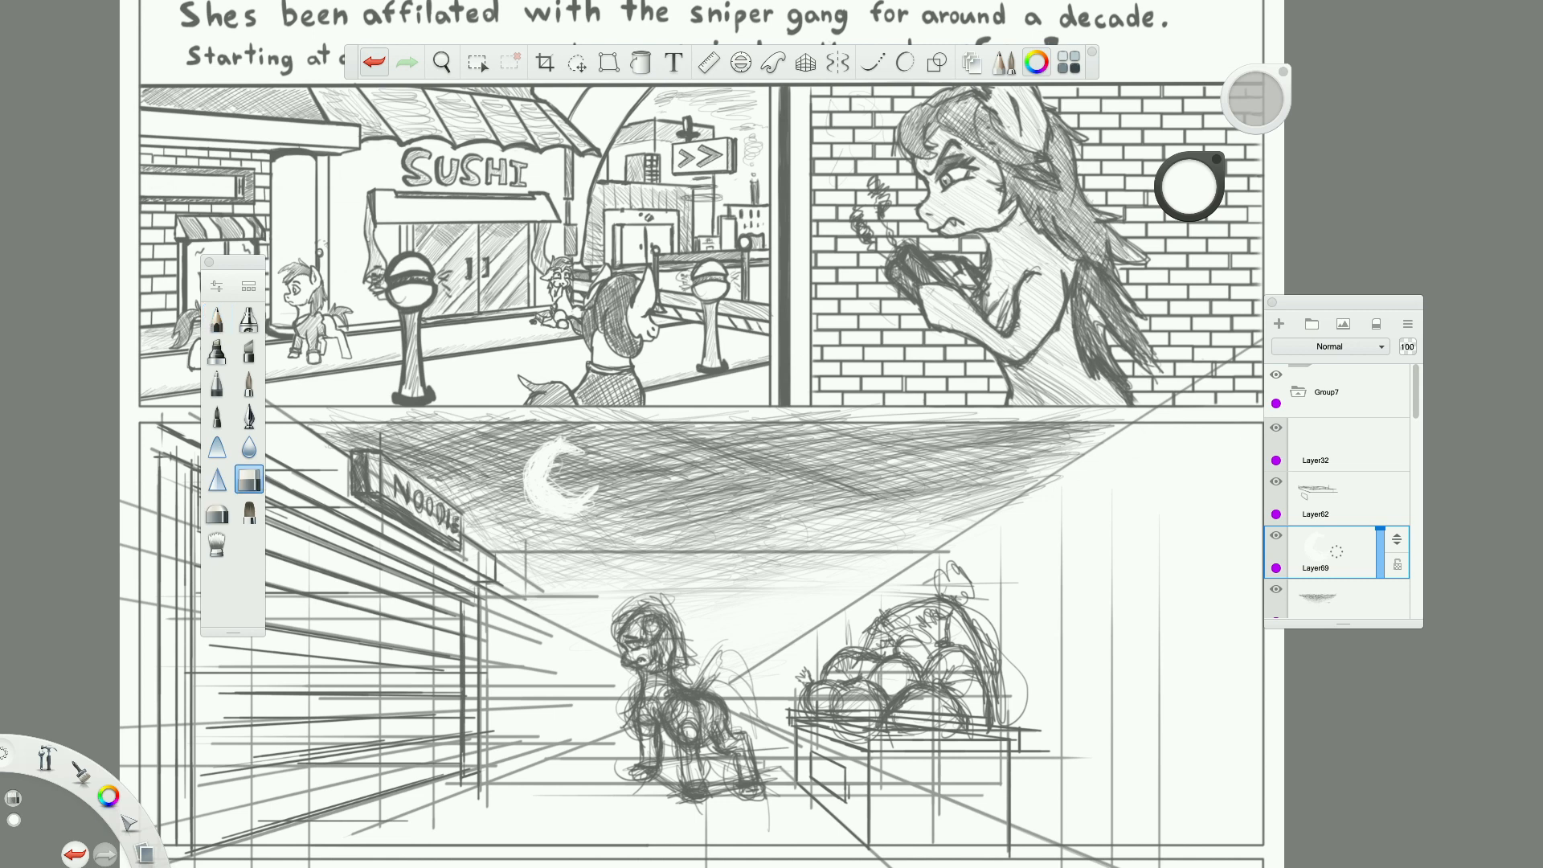
left_click_drag(553, 490, 563, 497)
Outline the crescent moon's outer curve, tips and inner edge with dark grey pencil strokes.
left_click(217, 319)
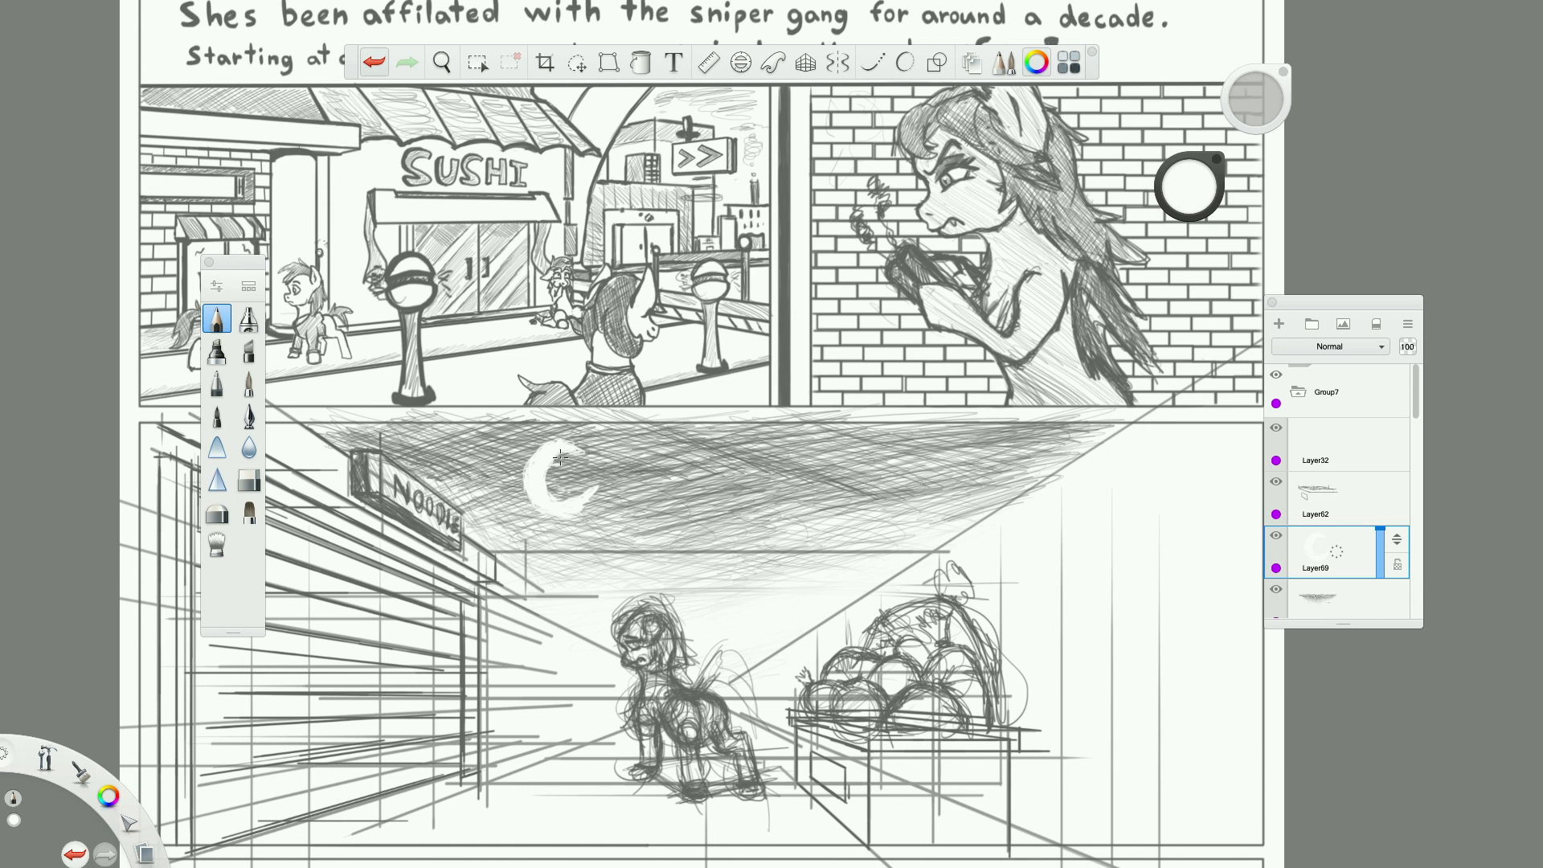
left_click_drag(109, 796, 140, 752)
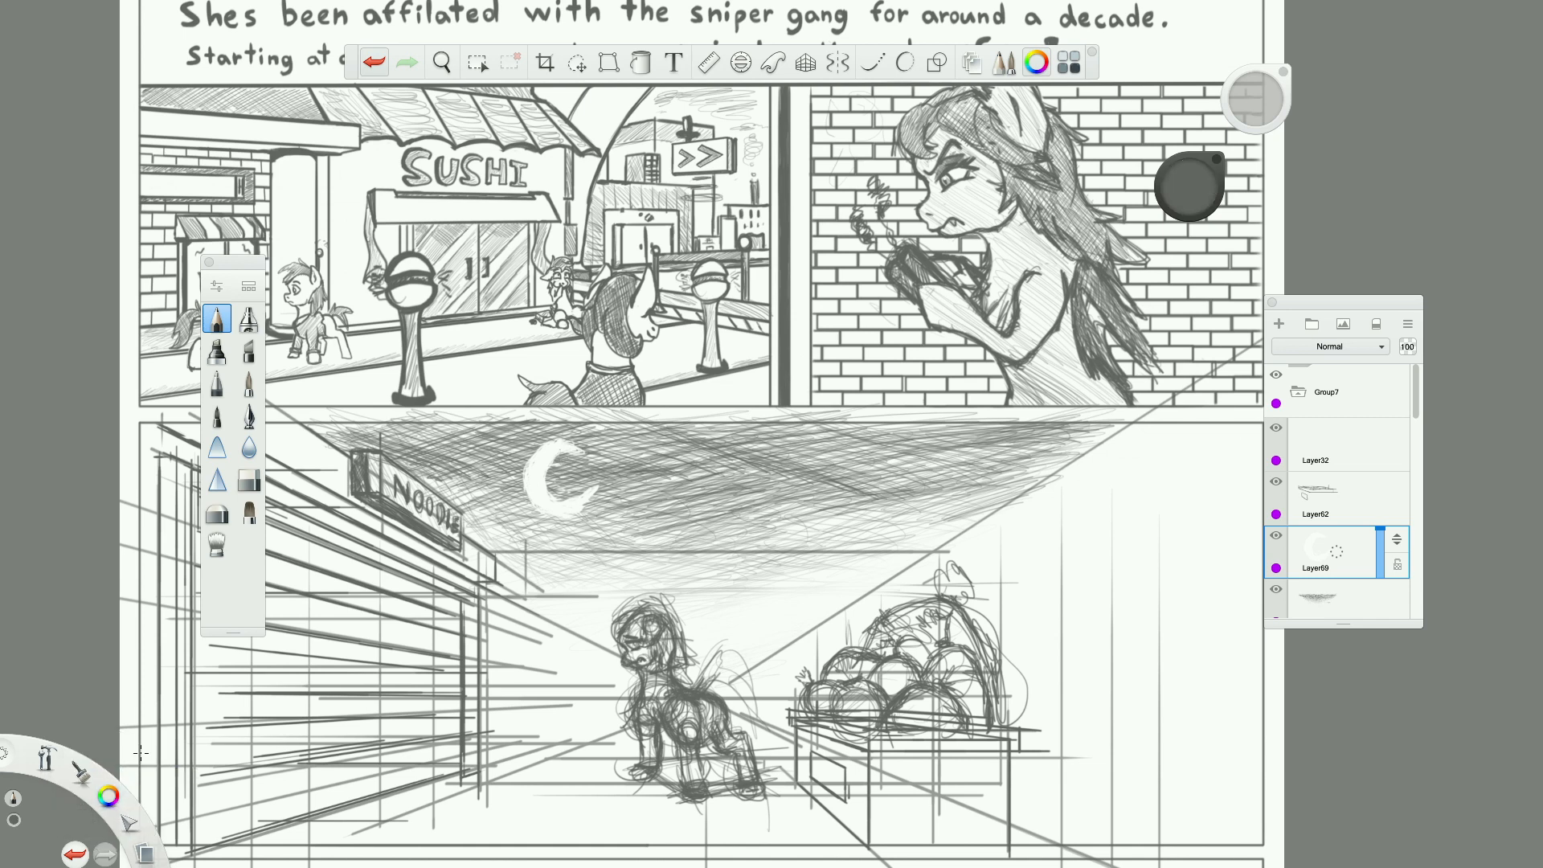
mouse_move(539, 441)
left_mouse_down()
mouse_move(524, 484)
mouse_move(560, 438)
mouse_move(578, 449)
left_mouse_up()
mouse_move(576, 444)
left_mouse_down()
mouse_move(550, 495)
mouse_move(599, 477)
mouse_move(569, 519)
mouse_move(543, 516)
mouse_move(527, 460)
mouse_move(563, 438)
left_mouse_up()
left_click_drag(554, 515, 585, 509)
left_click_drag(579, 515, 598, 485)
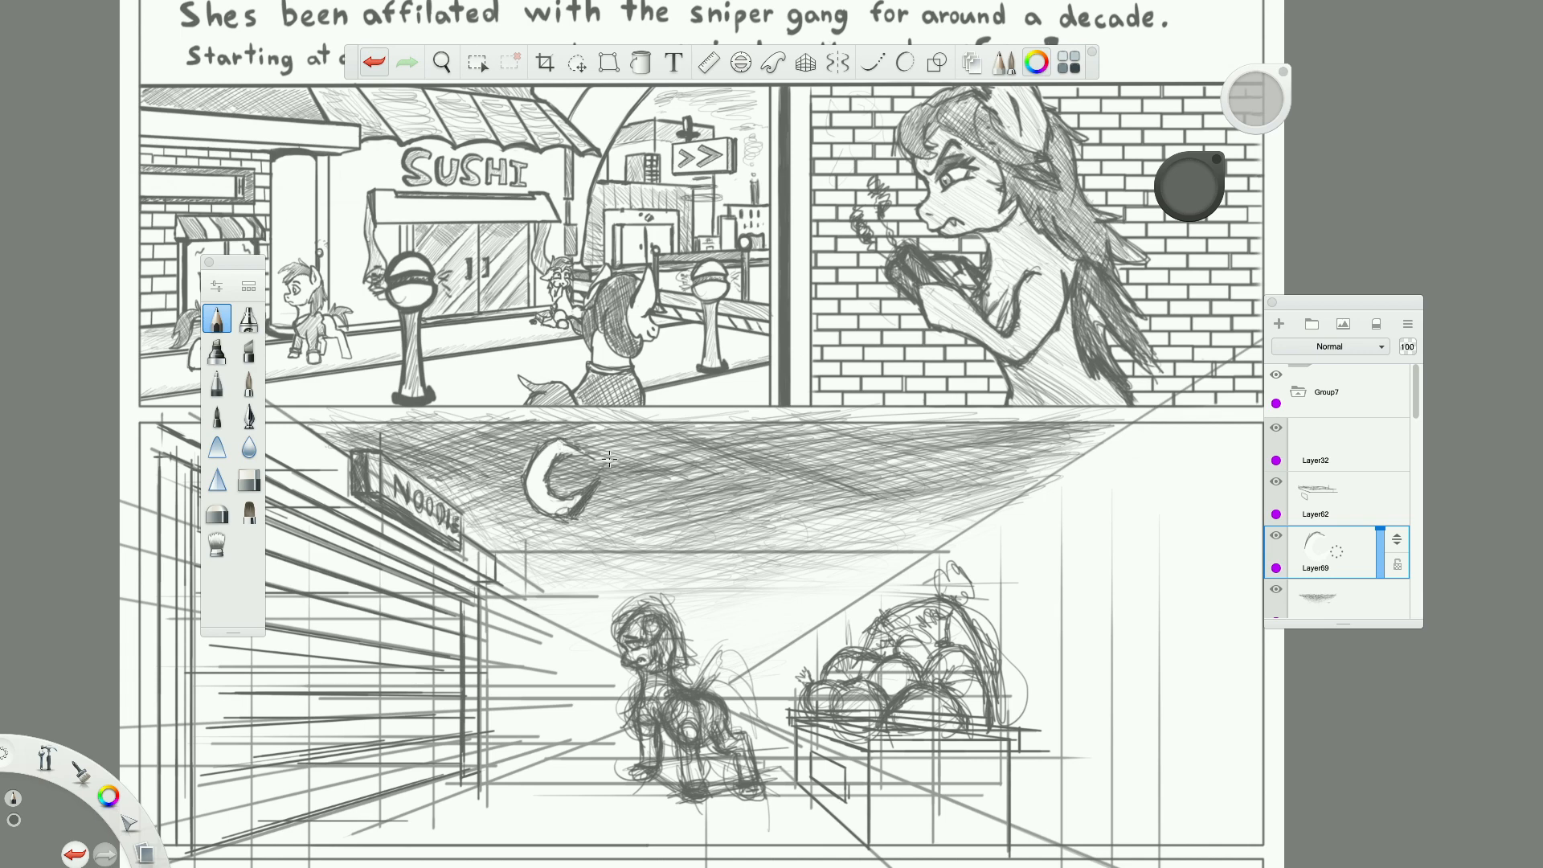
Rotate the crescent moon counterclockwise so that its opening tilts upward.
scroll(609, 459, "down", 5)
scroll(621, 324, "up", 4)
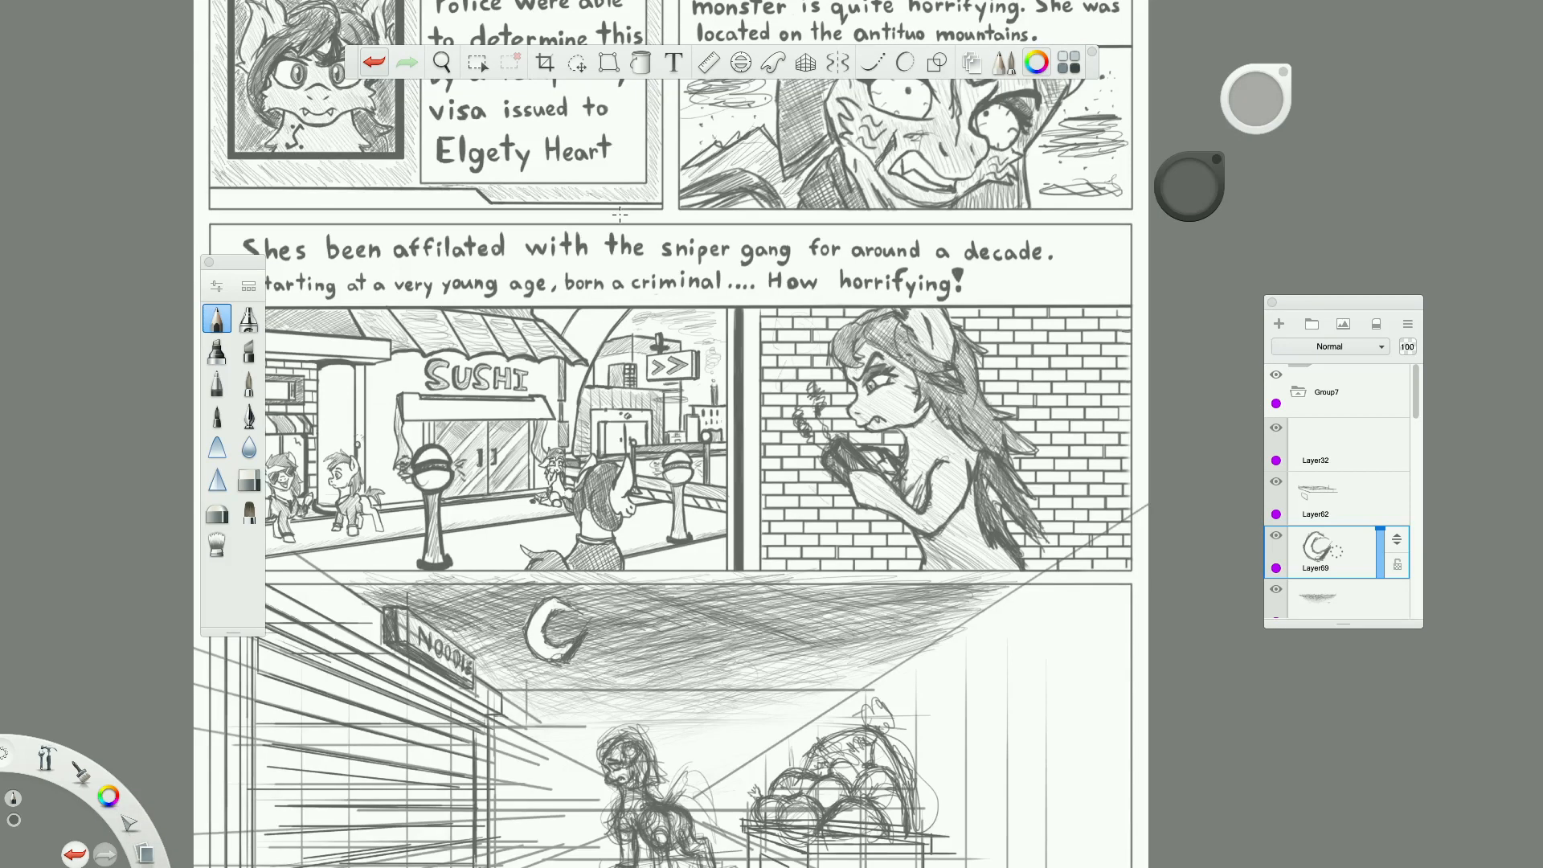
left_click(578, 64)
left_click_drag(593, 424, 522, 482)
left_click_drag(878, 583, 863, 584)
left_click_drag(857, 567, 864, 567)
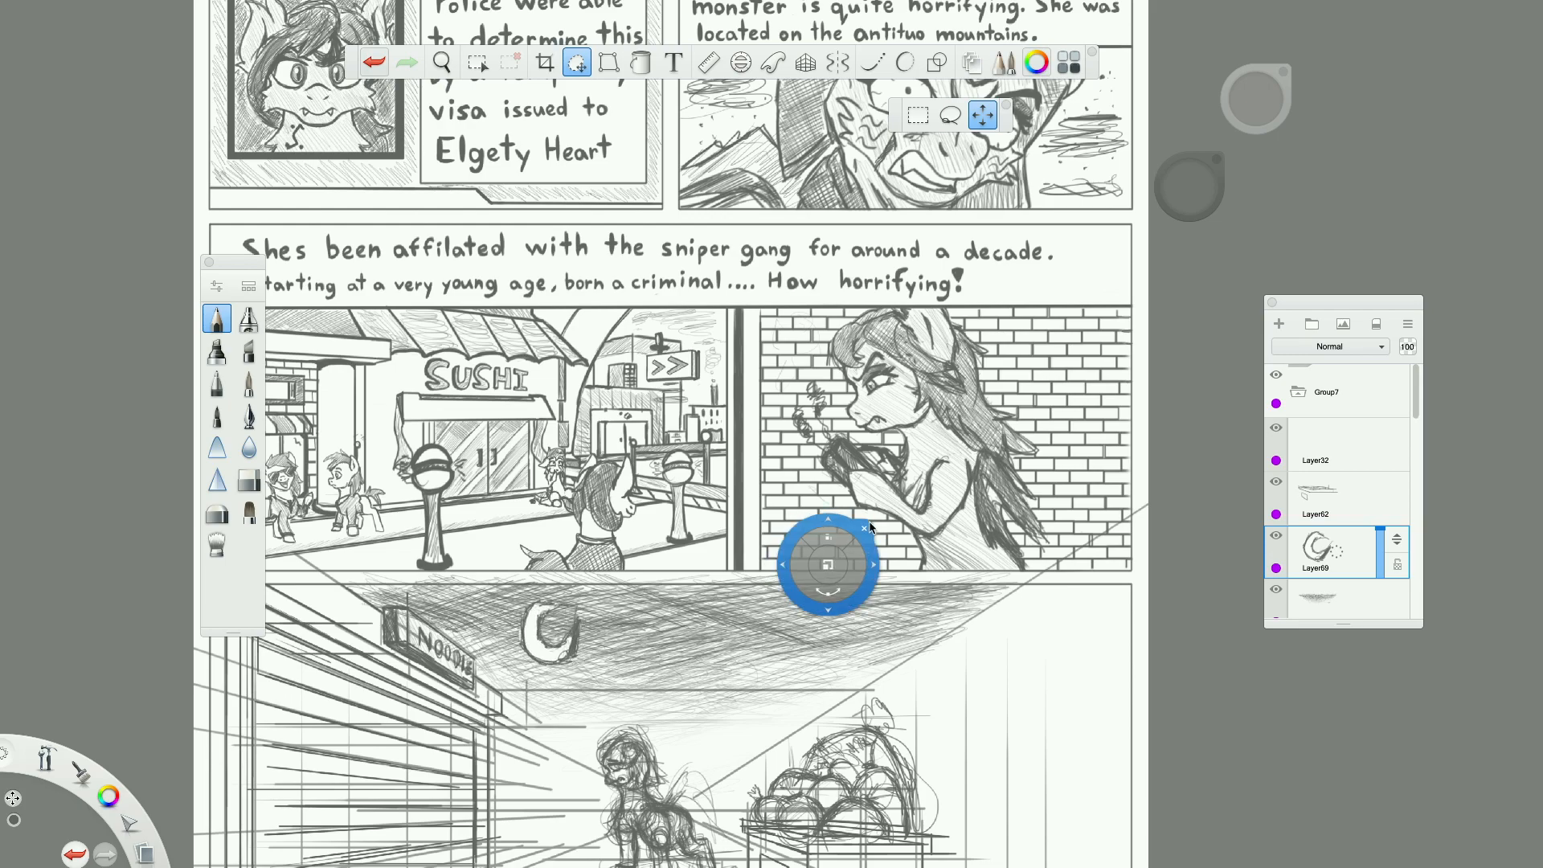
left_click(864, 529)
Add a new layer directly beneath the moon's layer.
scroll(681, 652, "up", 5)
scroll(515, 657, "down", 10)
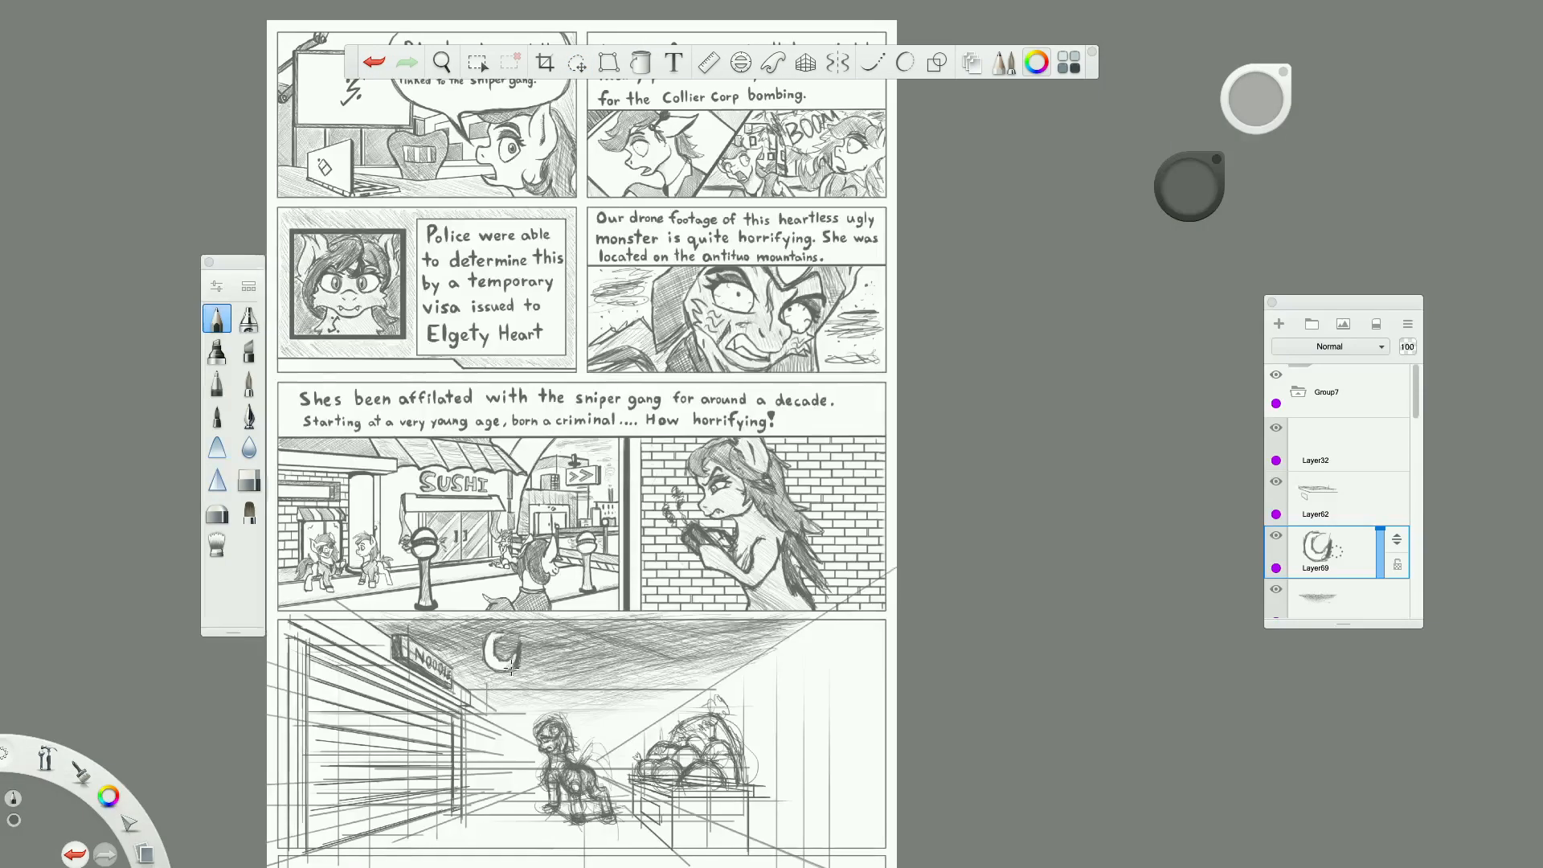
scroll(511, 665, "up", 8)
scroll(1353, 540, "down", 2)
left_click(1351, 552)
left_click(1279, 323)
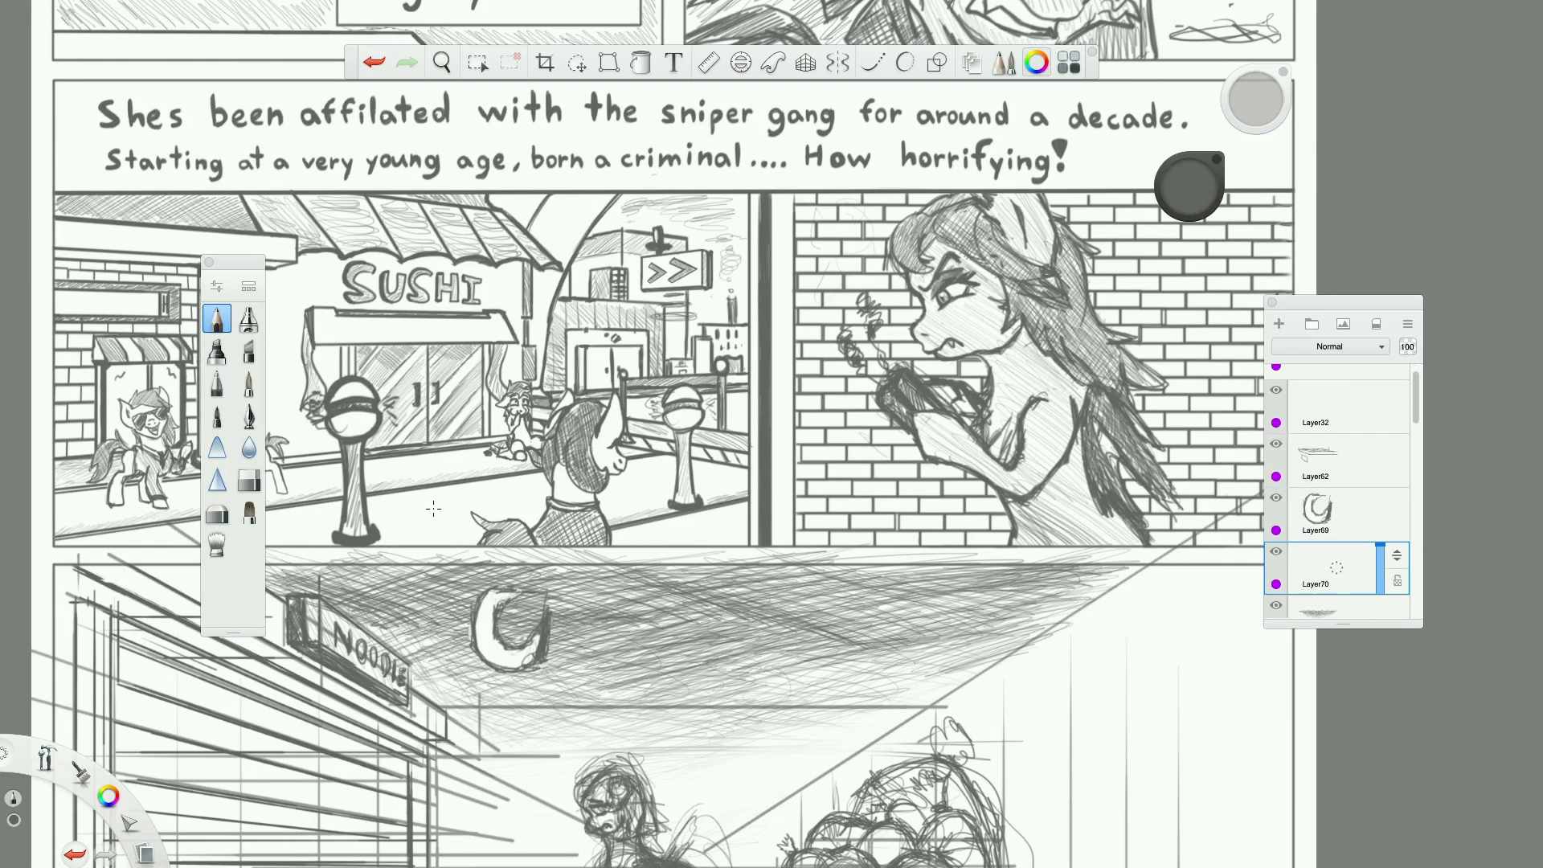
Airbrush a soft white glow around the crescent moon on the new layer.
scroll(523, 610, "down", 6)
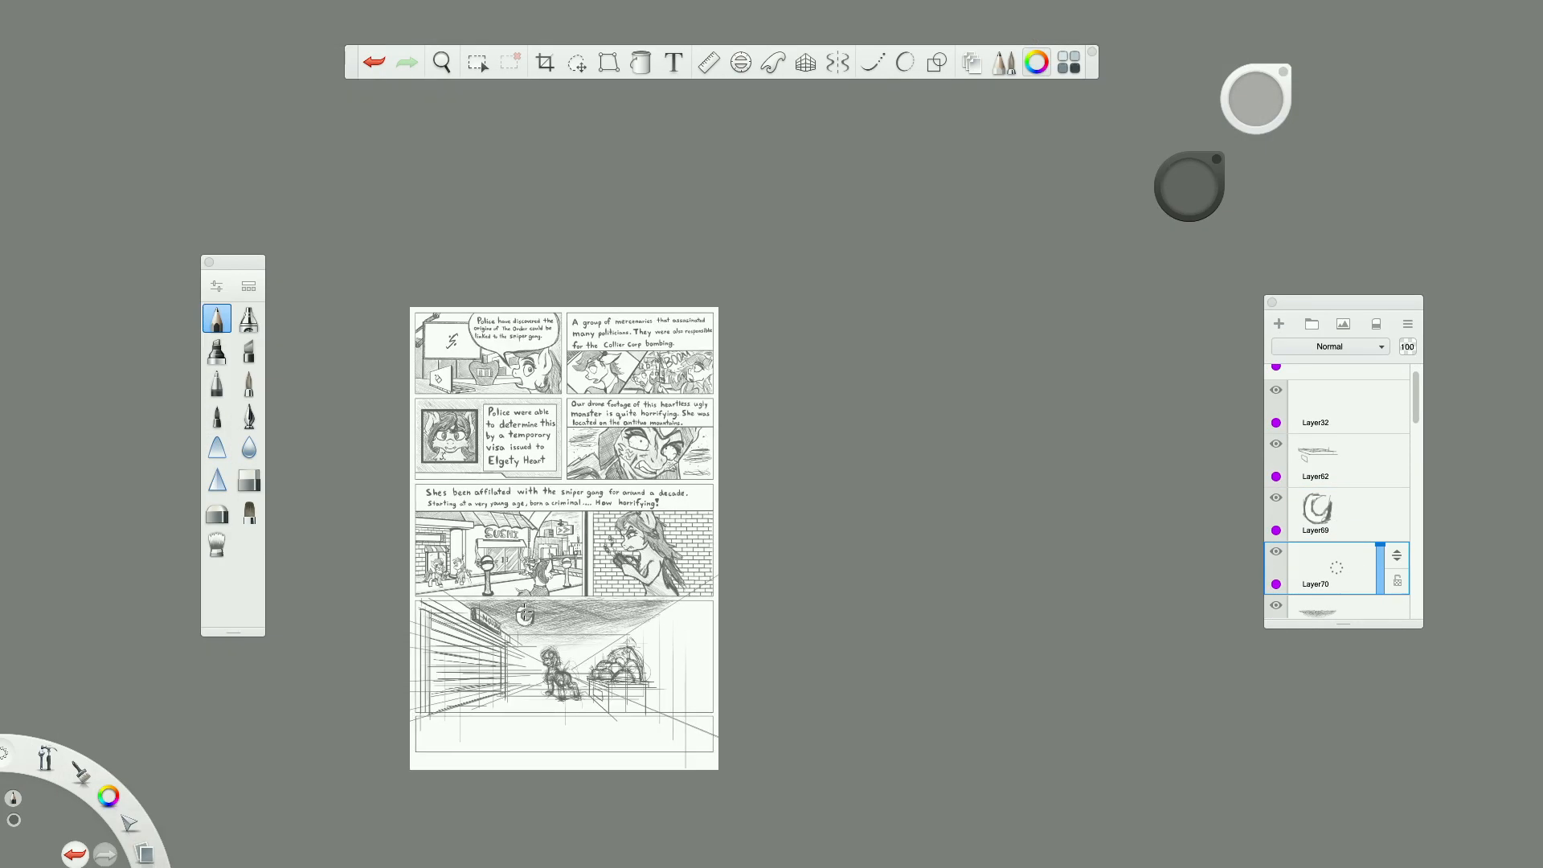
scroll(523, 611, "up", 6)
scroll(524, 611, "up", 5)
scroll(518, 643, "down", 6)
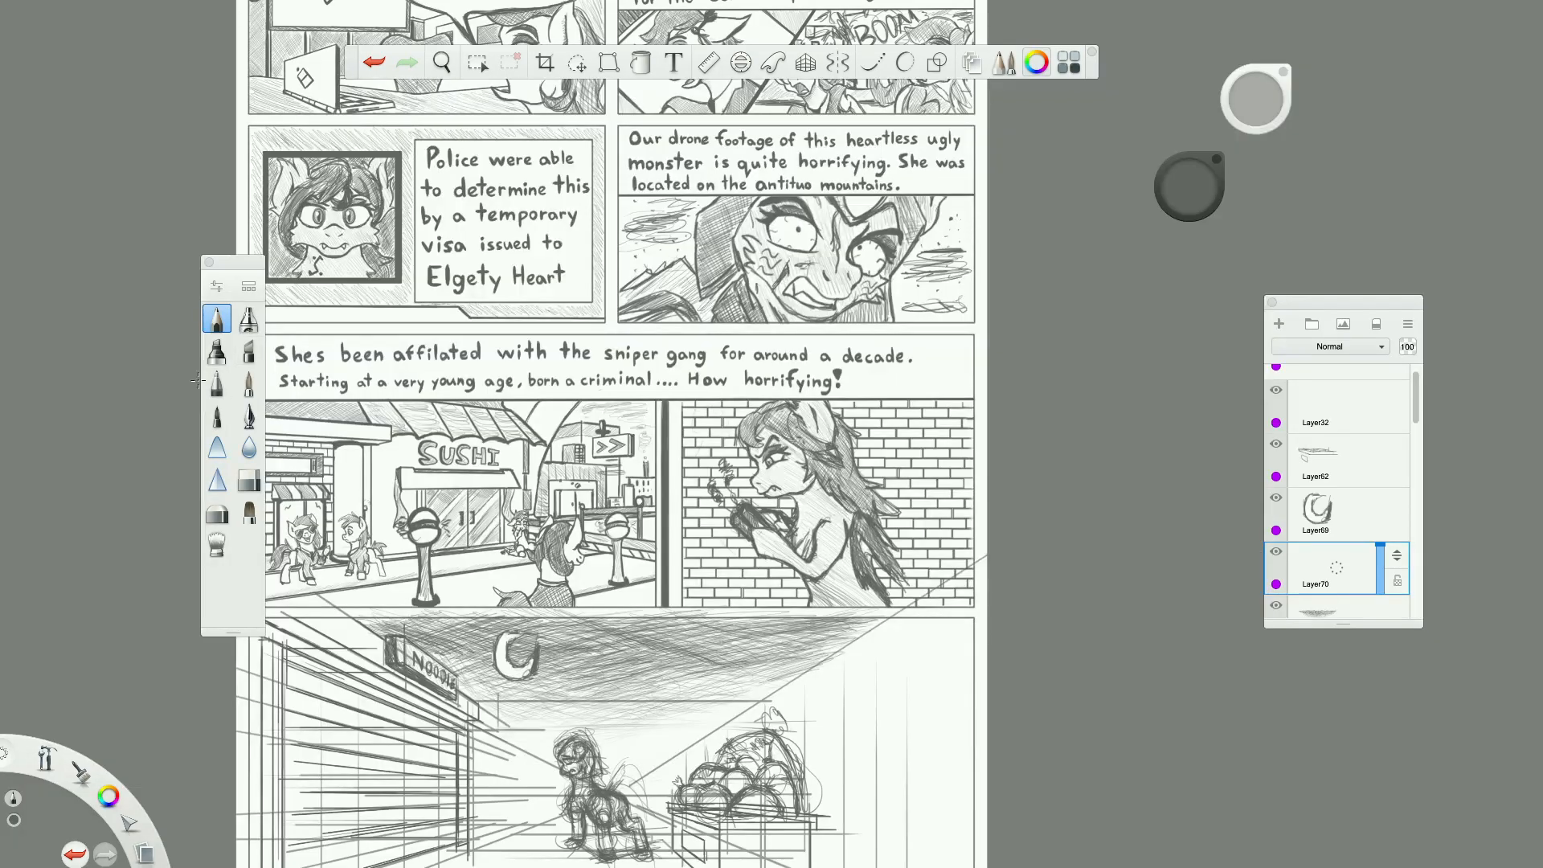
left_click(249, 347)
left_click(249, 318)
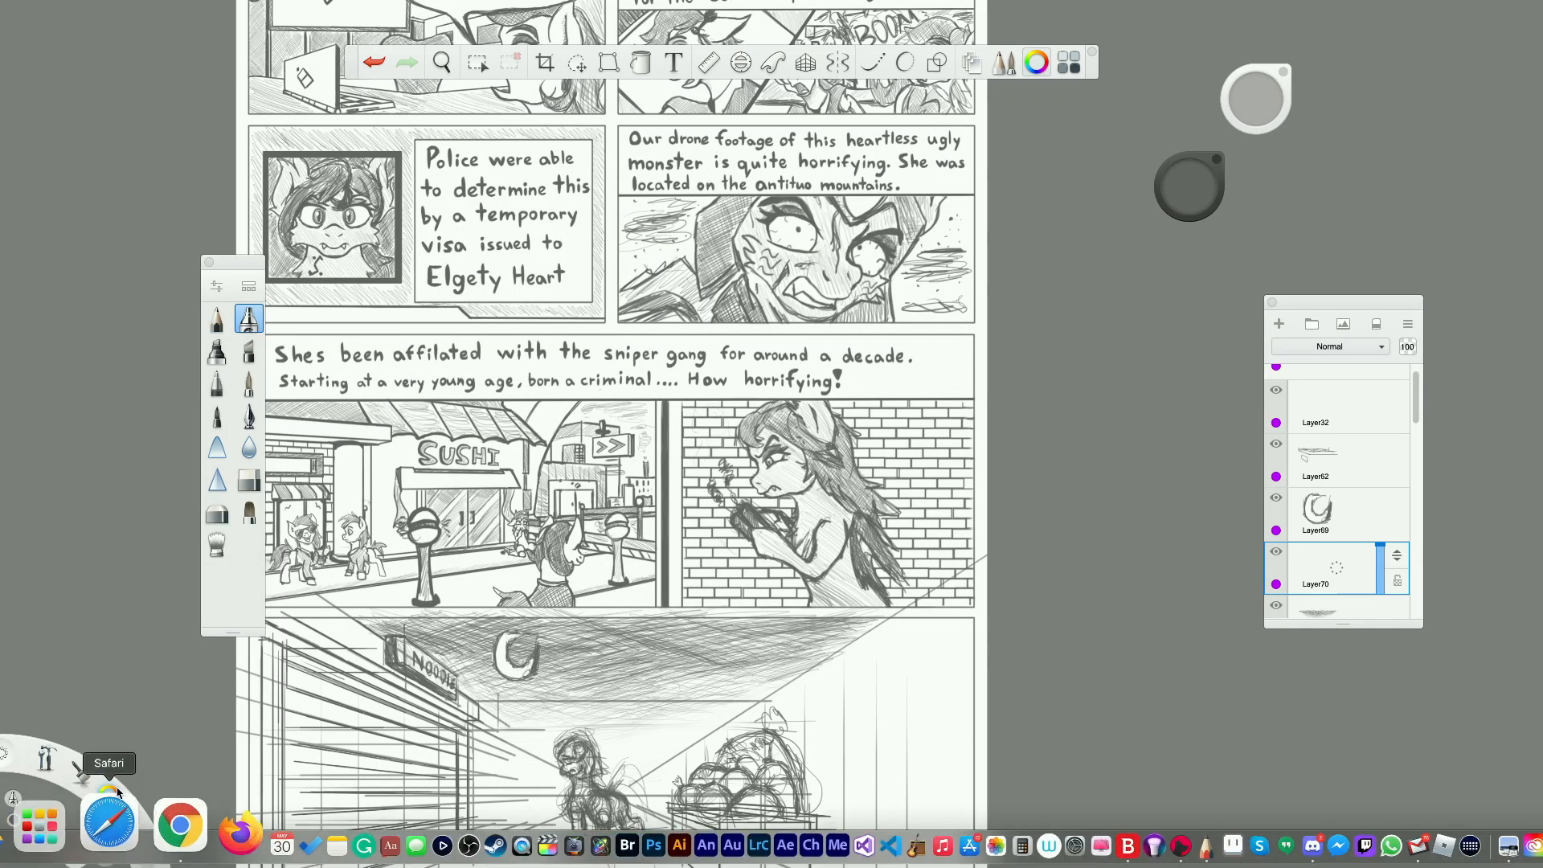
left_click_drag(115, 793, 149, 825)
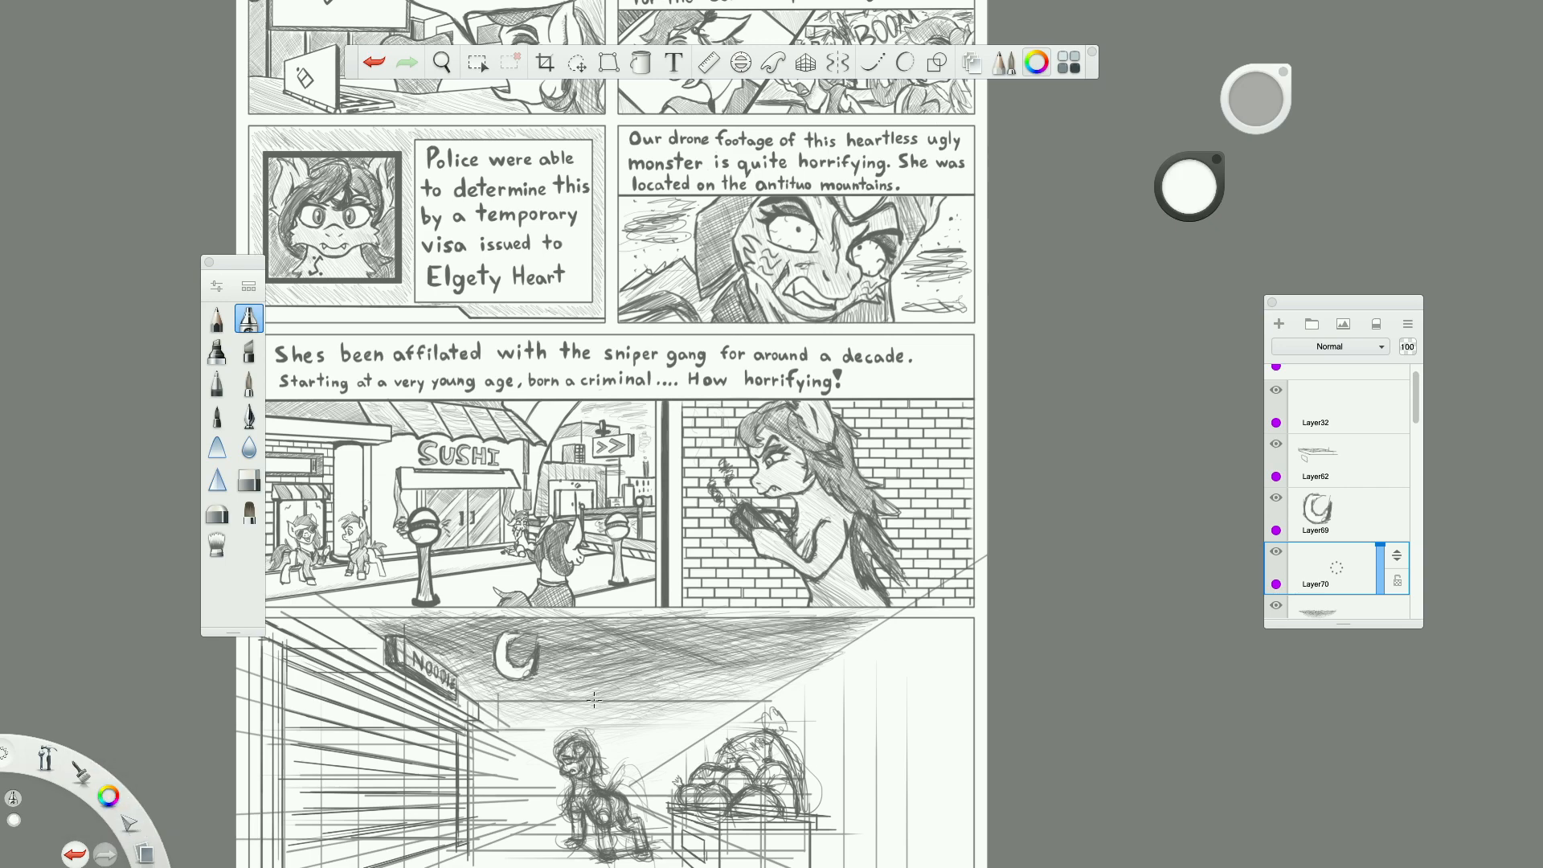
scroll(591, 701, "up", 5)
scroll(574, 698, "up", 5)
left_click_drag(1256, 101, 1274, 74)
mouse_move(376, 564)
left_mouse_down()
mouse_move(427, 540)
mouse_move(402, 507)
mouse_move(438, 514)
mouse_move(450, 554)
mouse_move(474, 562)
mouse_move(474, 614)
left_mouse_up()
mouse_move(372, 652)
left_mouse_down()
mouse_move(347, 646)
mouse_move(310, 583)
mouse_move(307, 598)
mouse_move(329, 524)
left_mouse_up()
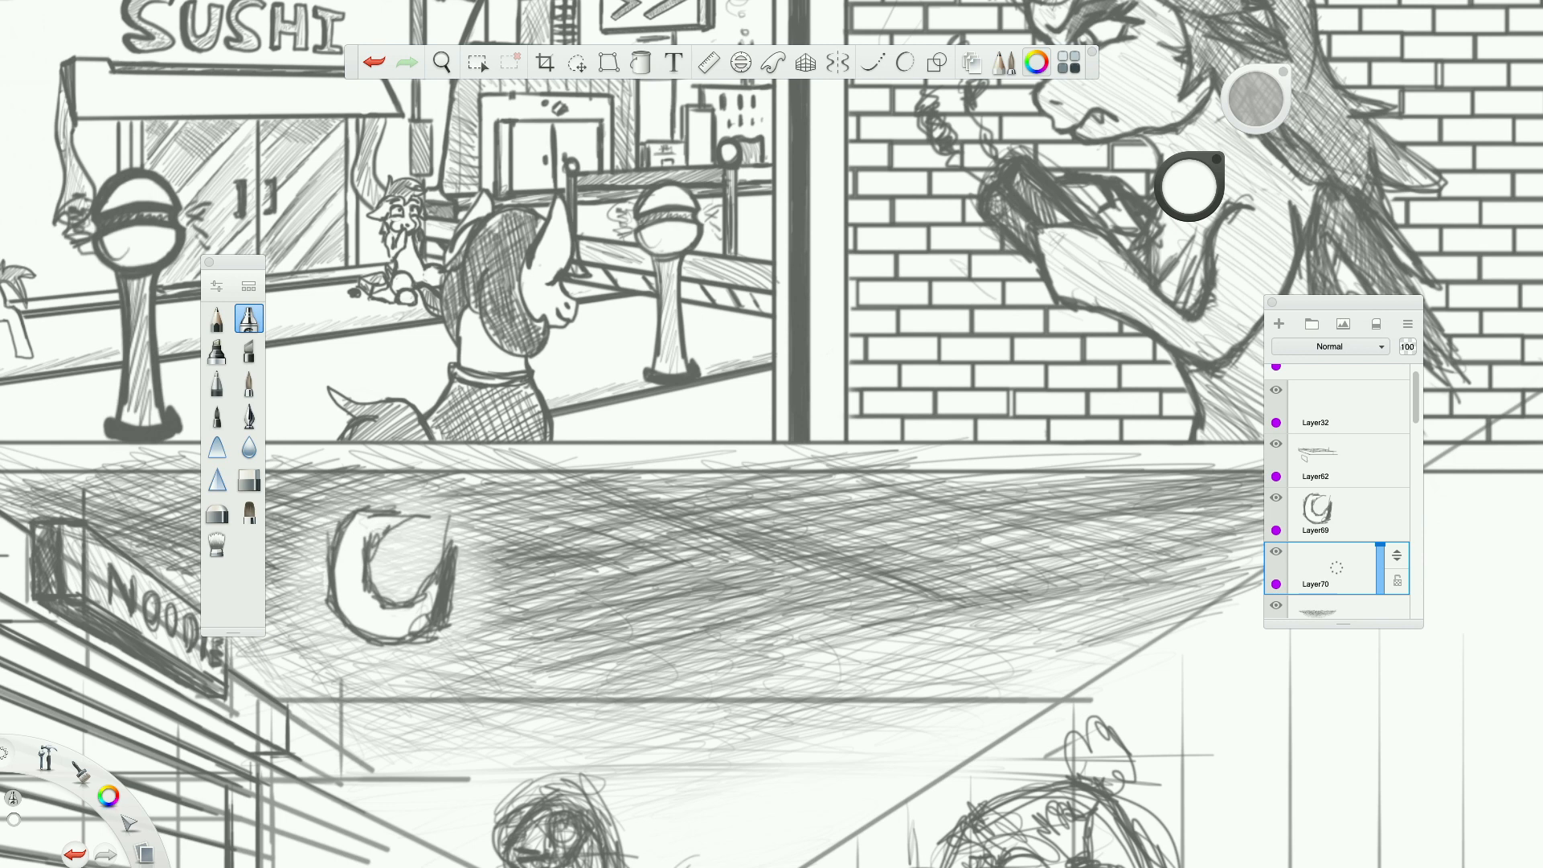
left_click_drag(499, 583, 464, 659)
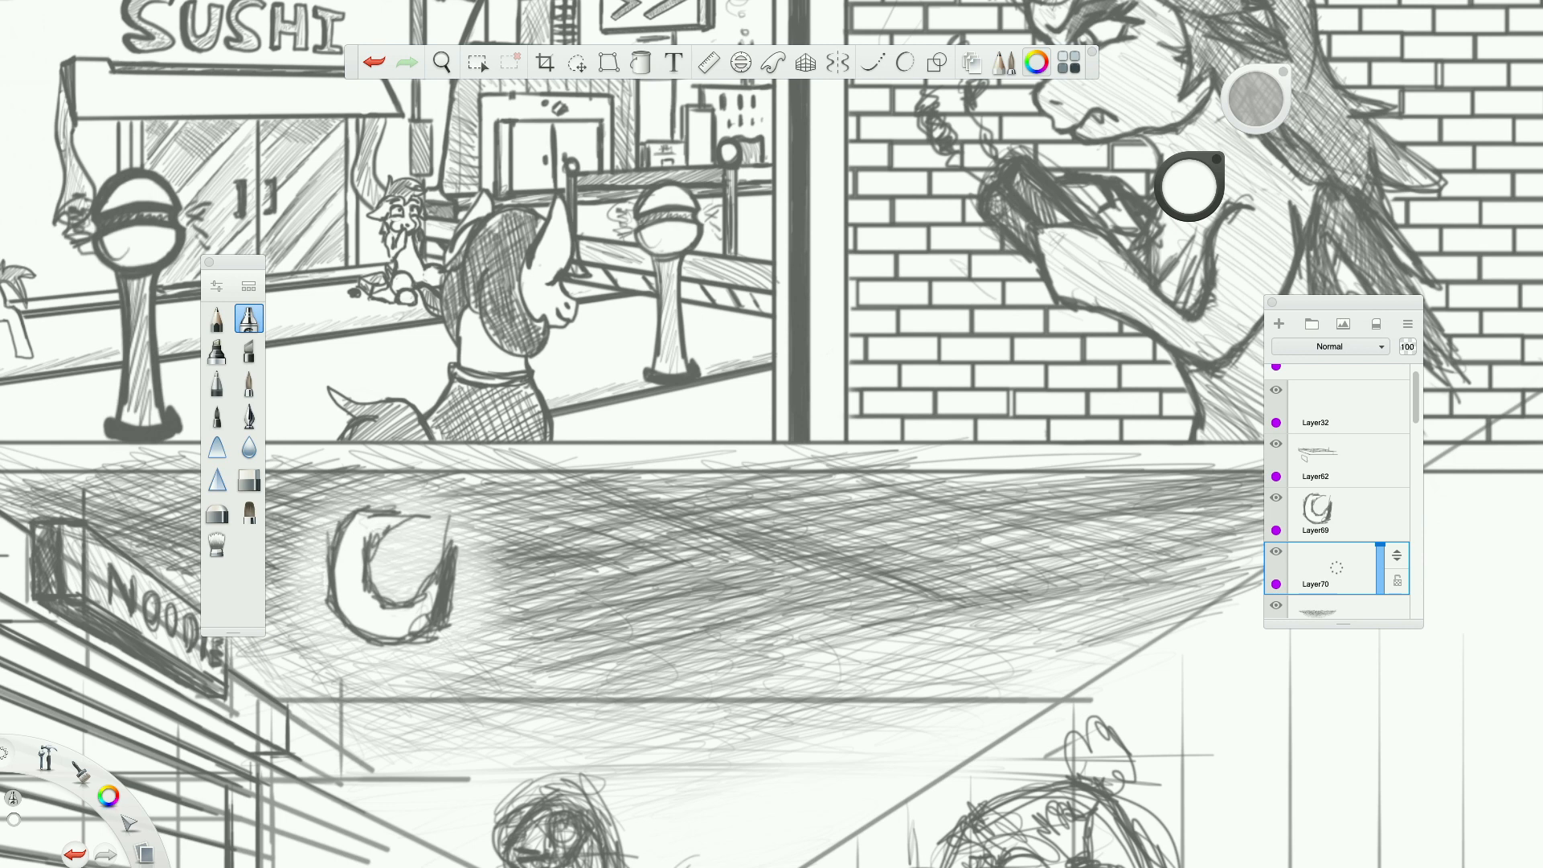
left_click_drag(312, 498, 287, 503)
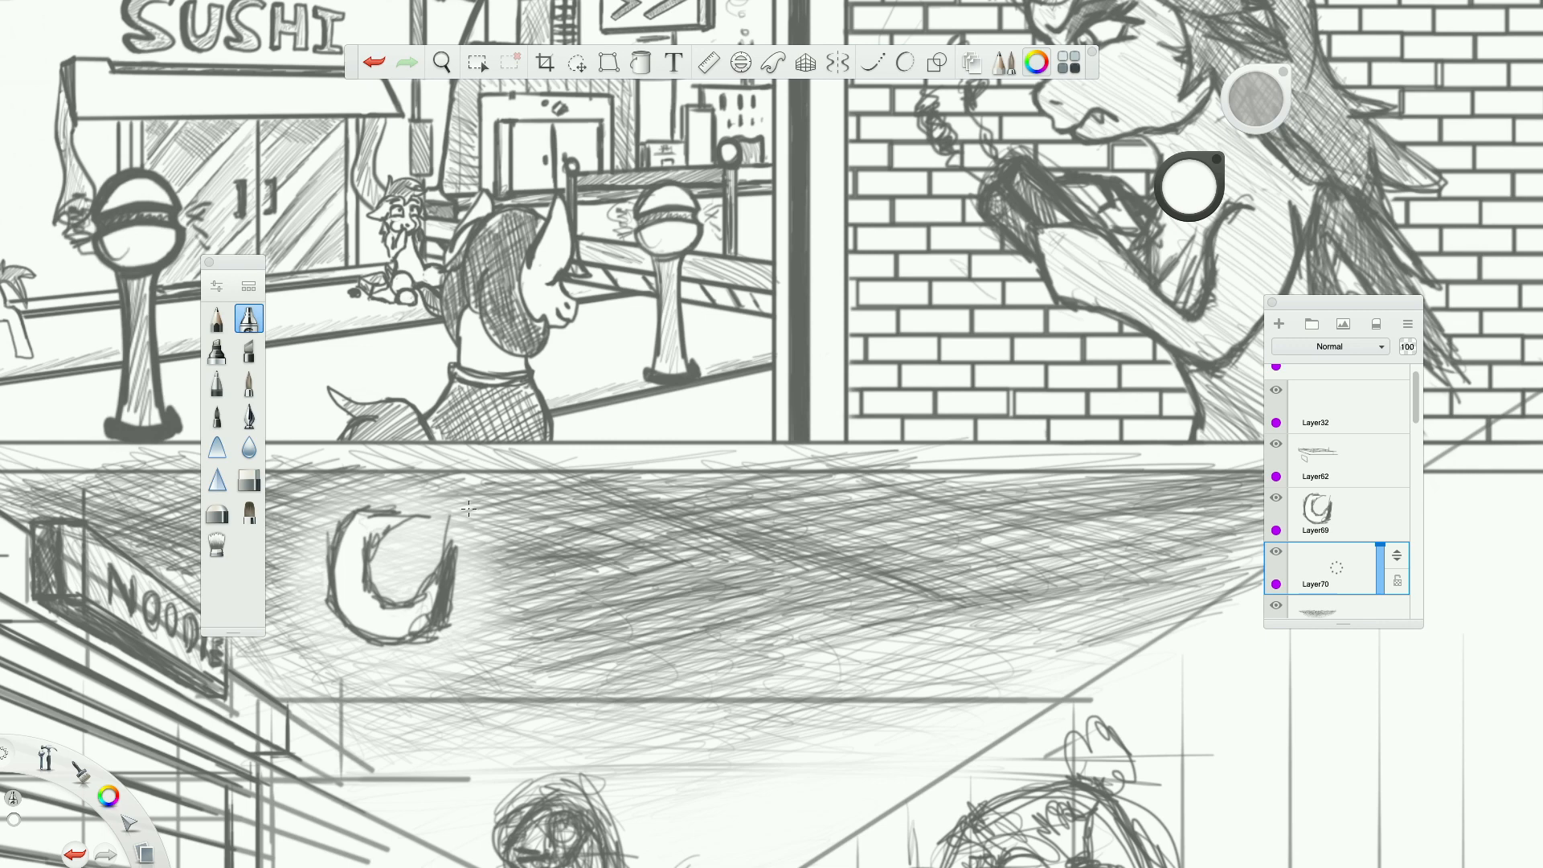
On the sky hatching layer, add light dark-grey pencil strokes rising to the right in the lower sky between the noodle sign and the pony.
scroll(468, 508, "down", 5)
scroll(475, 543, "up", 4)
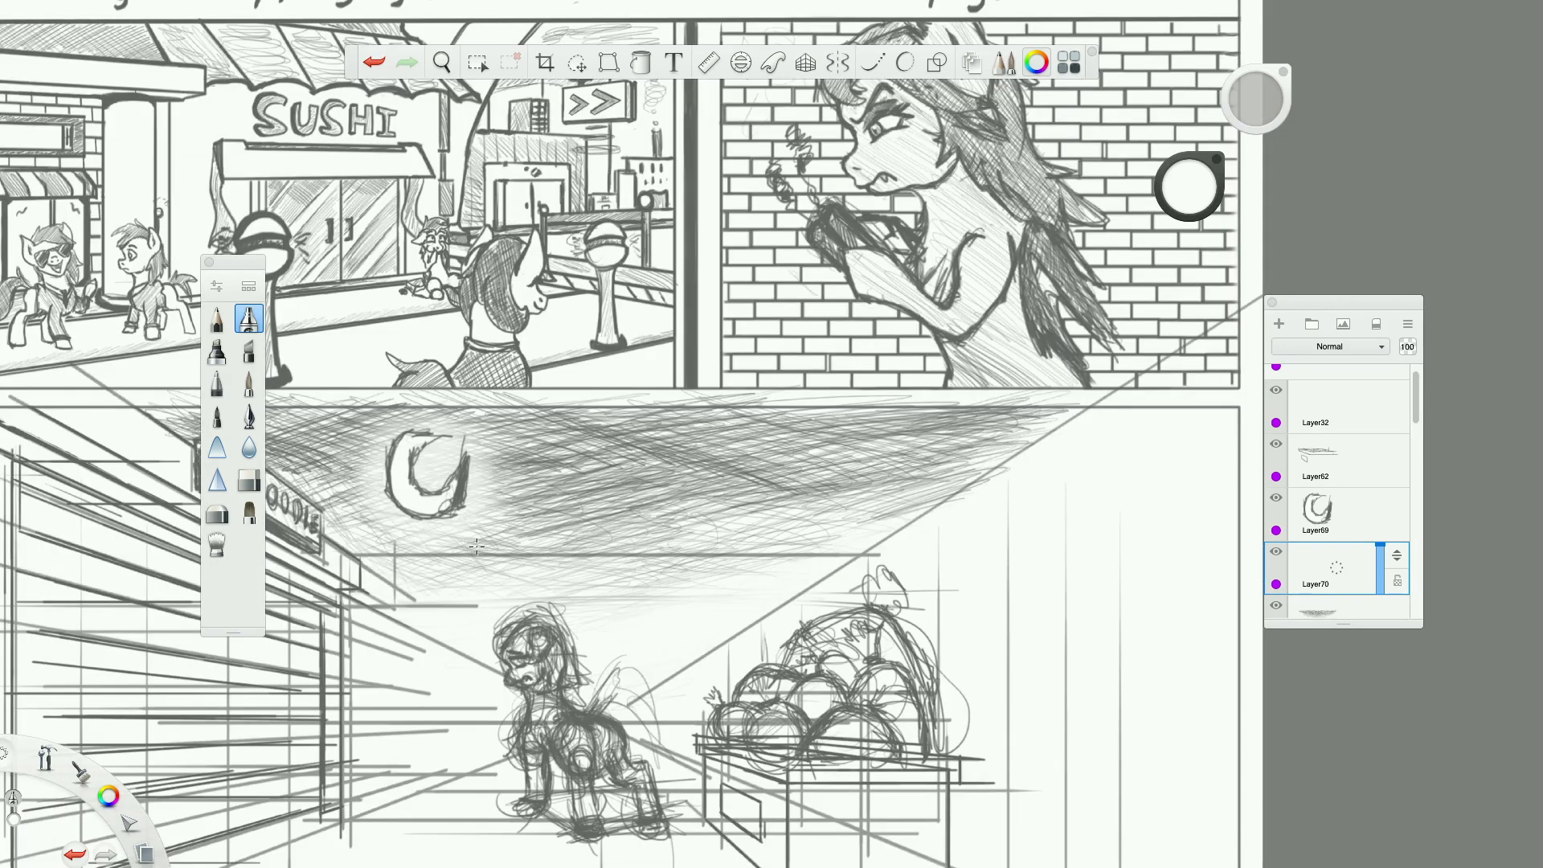
left_click(1338, 608)
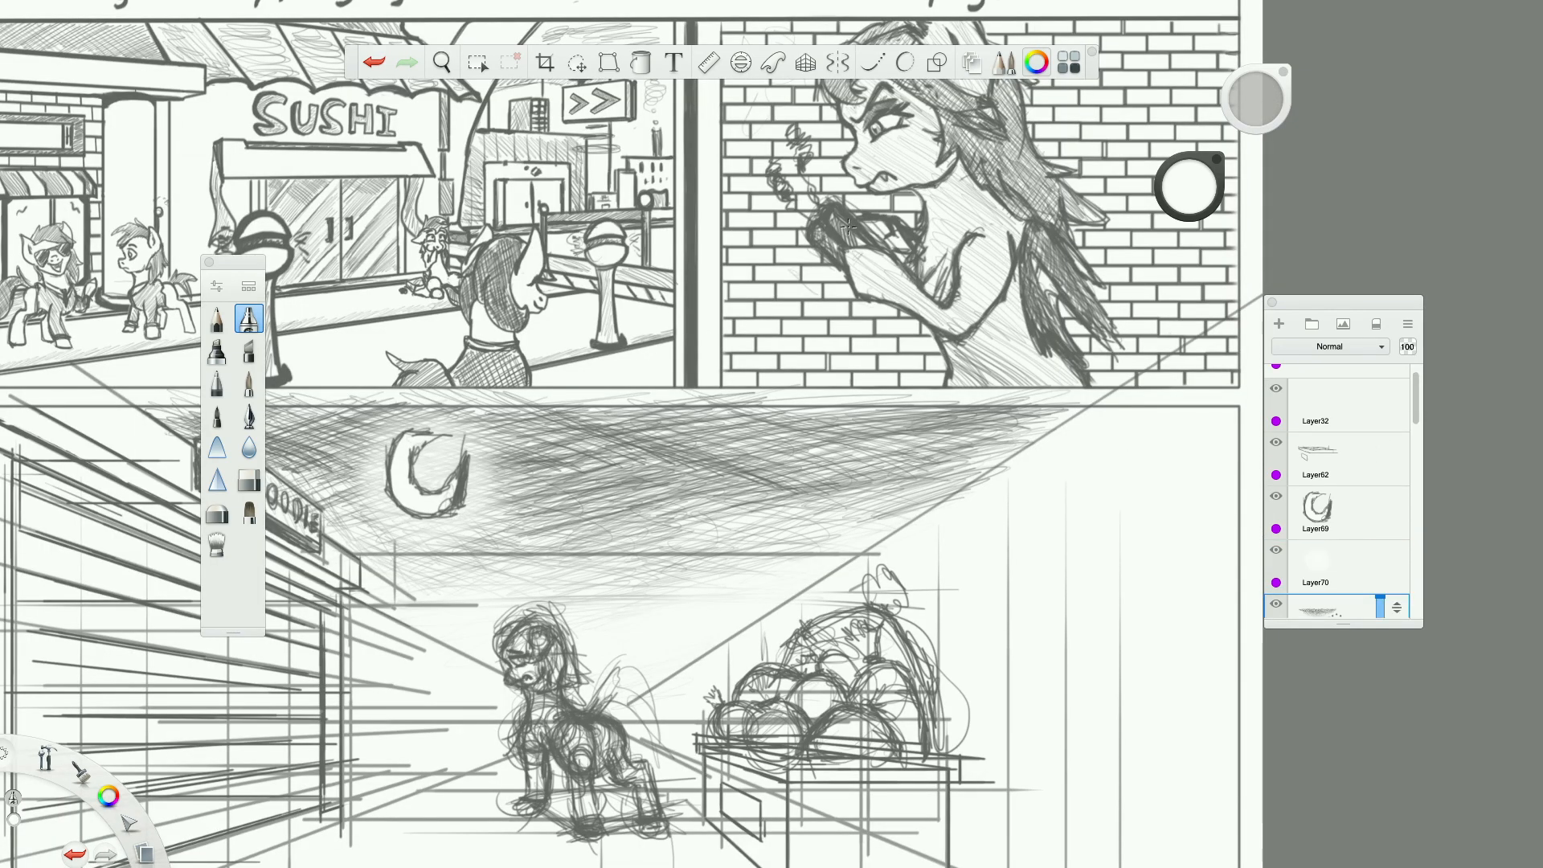
left_click_drag(109, 796, 148, 756)
left_click(217, 319)
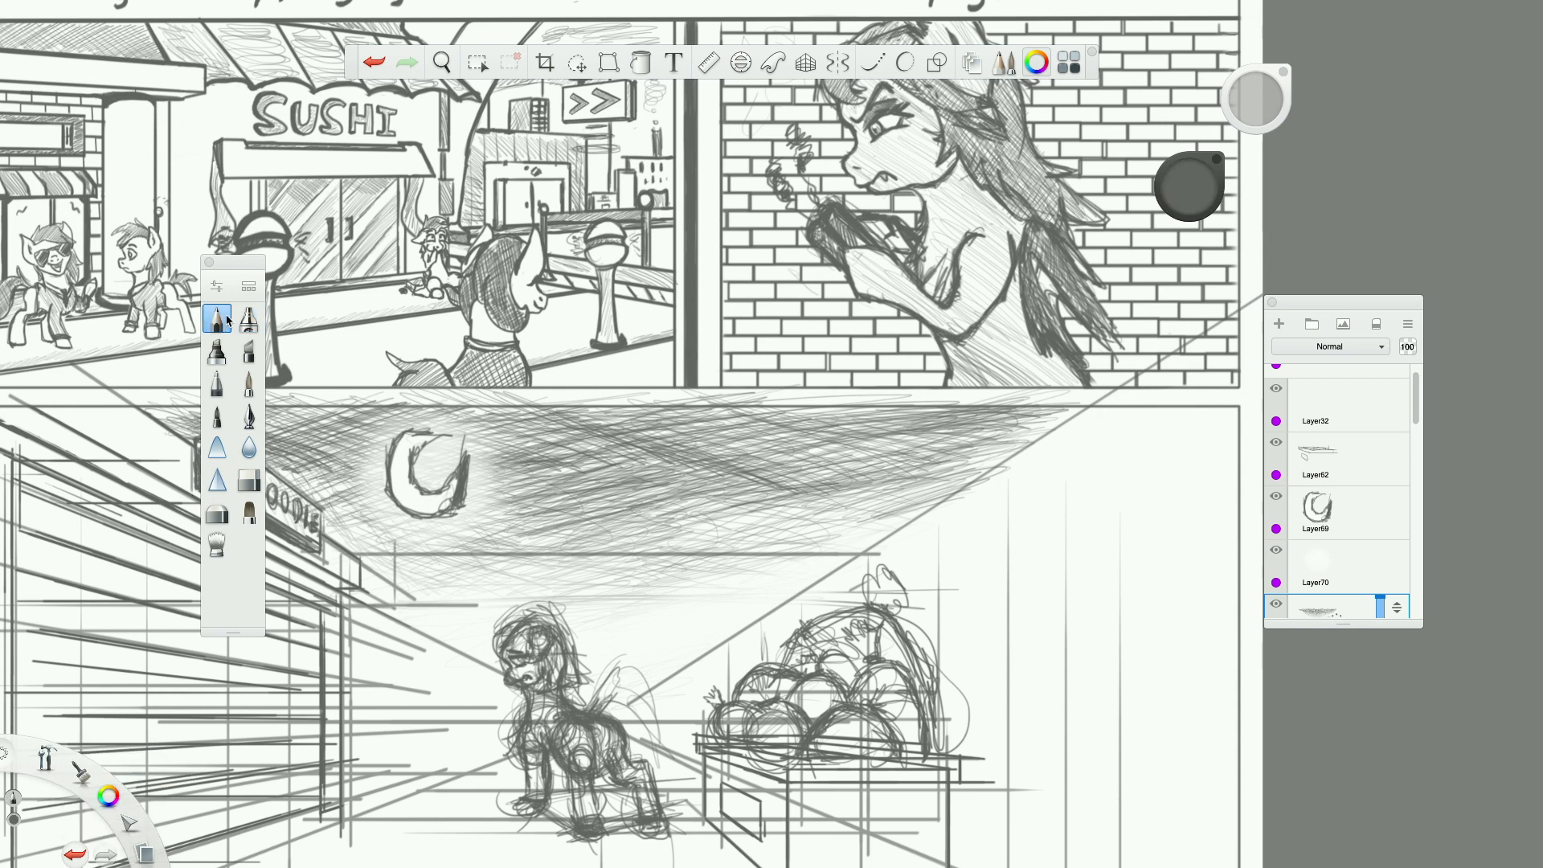
mouse_move(377, 551)
left_mouse_down()
mouse_move(418, 534)
mouse_move(464, 541)
left_mouse_up()
mouse_move(365, 590)
left_mouse_down()
mouse_move(414, 565)
mouse_move(487, 565)
left_mouse_up()
left_click_drag(419, 631, 543, 583)
left_click_drag(466, 622, 521, 598)
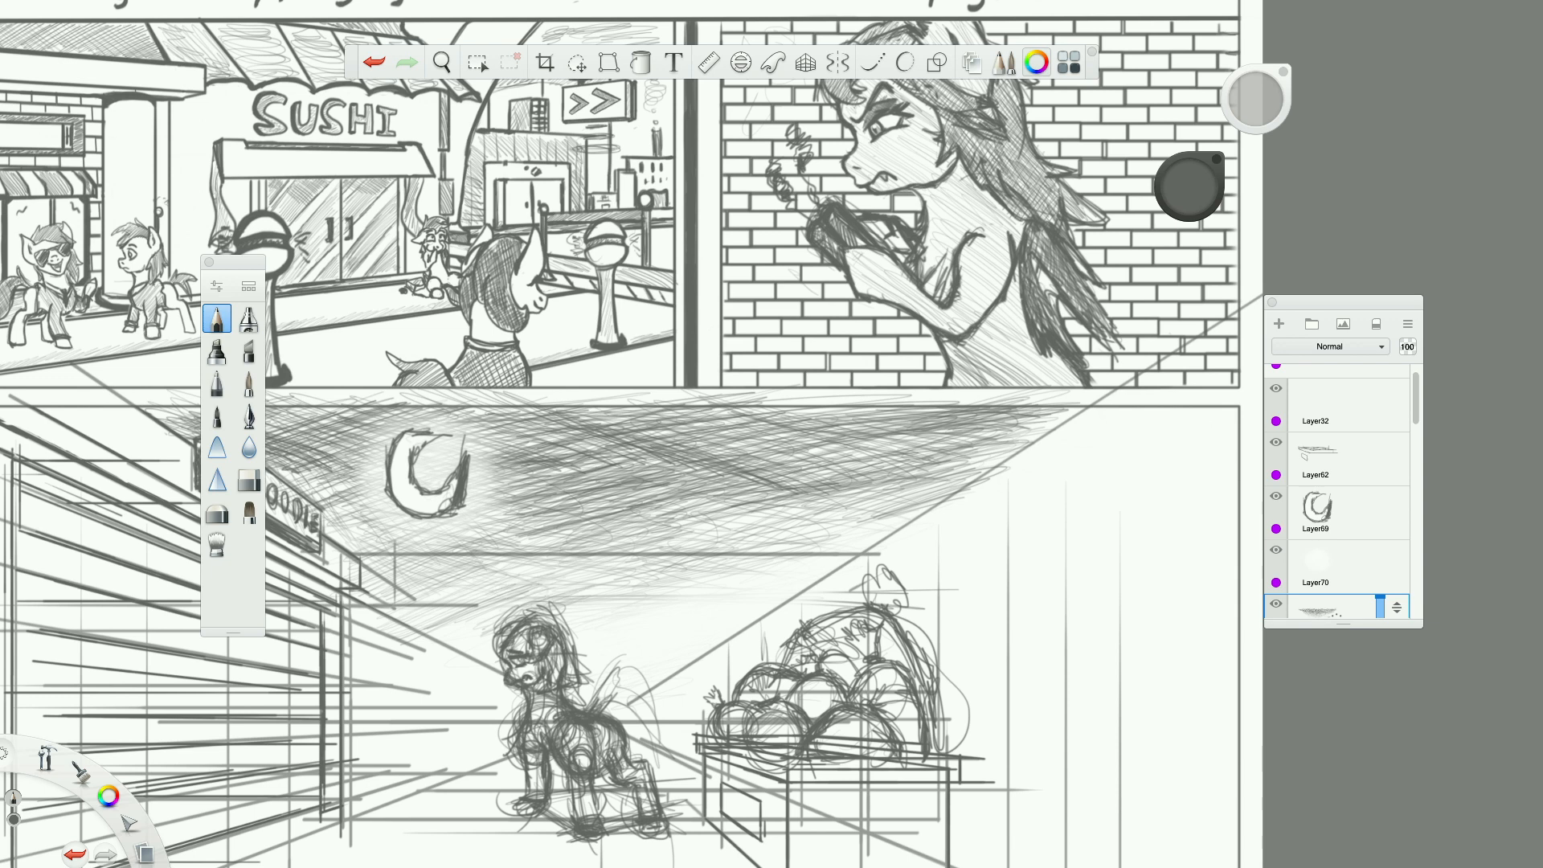
Extend the light lower-sky hatching above the pony's head toward the vegetable pile.
mouse_move(504, 585)
left_mouse_down()
mouse_move(568, 564)
mouse_move(635, 586)
left_mouse_up()
left_click_drag(567, 625, 702, 571)
mouse_move(624, 609)
left_mouse_down()
mouse_move(719, 583)
mouse_move(707, 594)
left_mouse_up()
left_click_drag(592, 635, 691, 606)
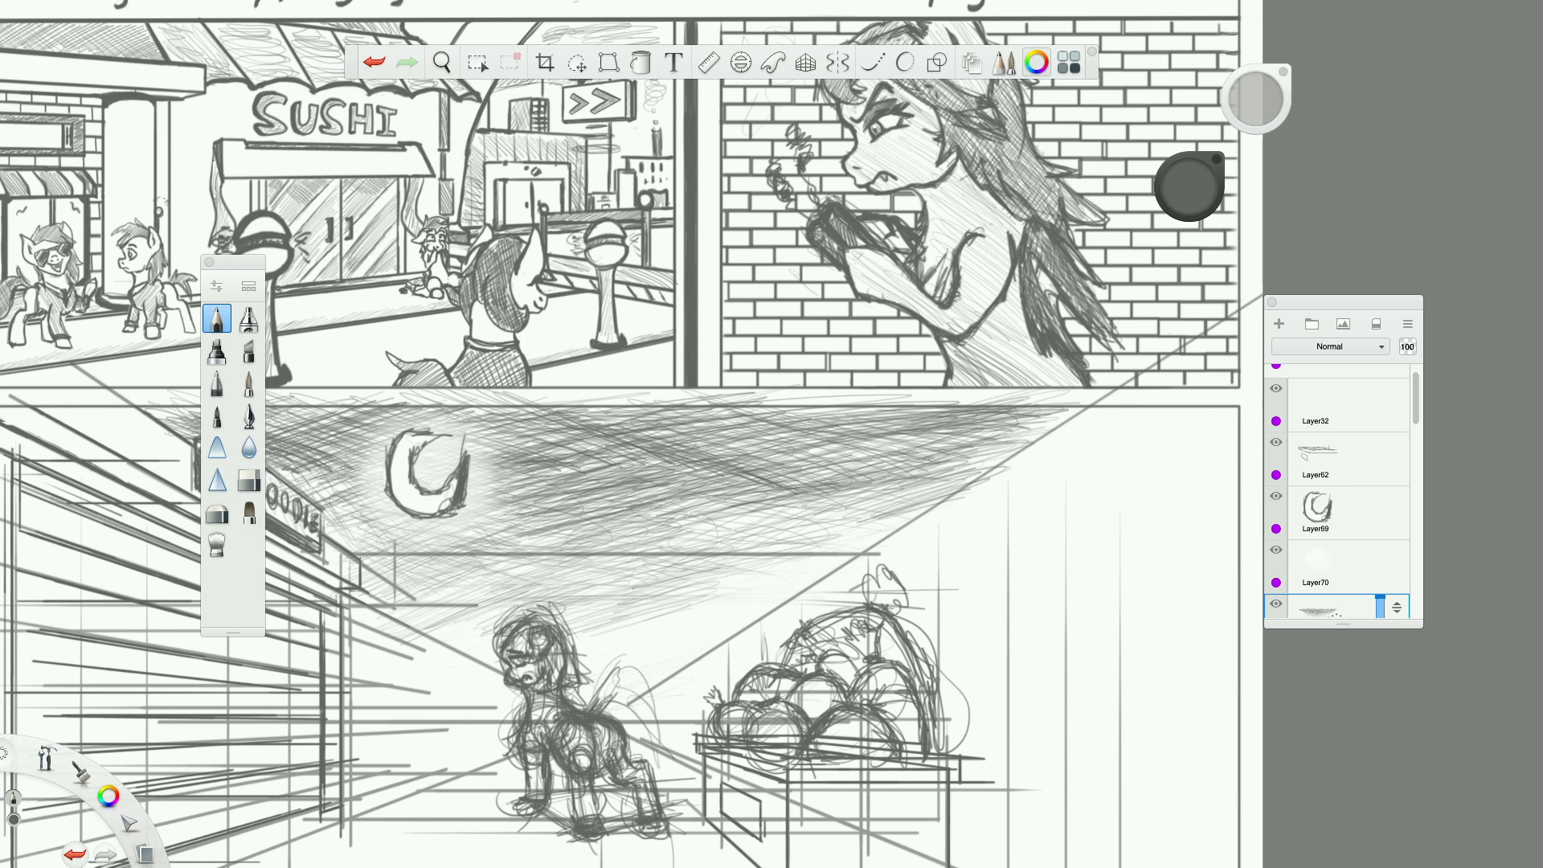
key("Tab")
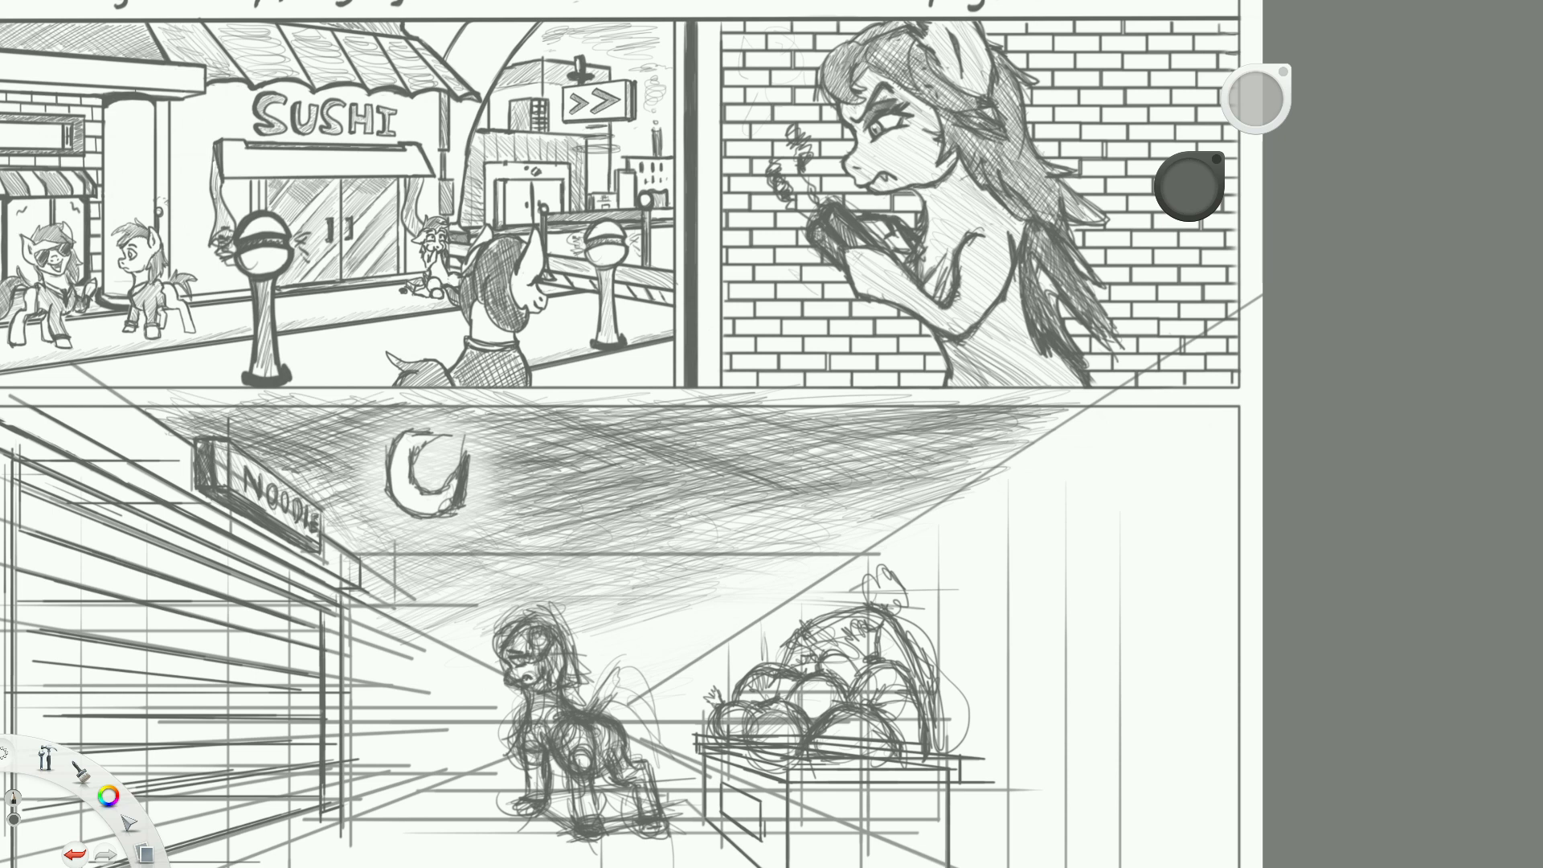
key("Tab")
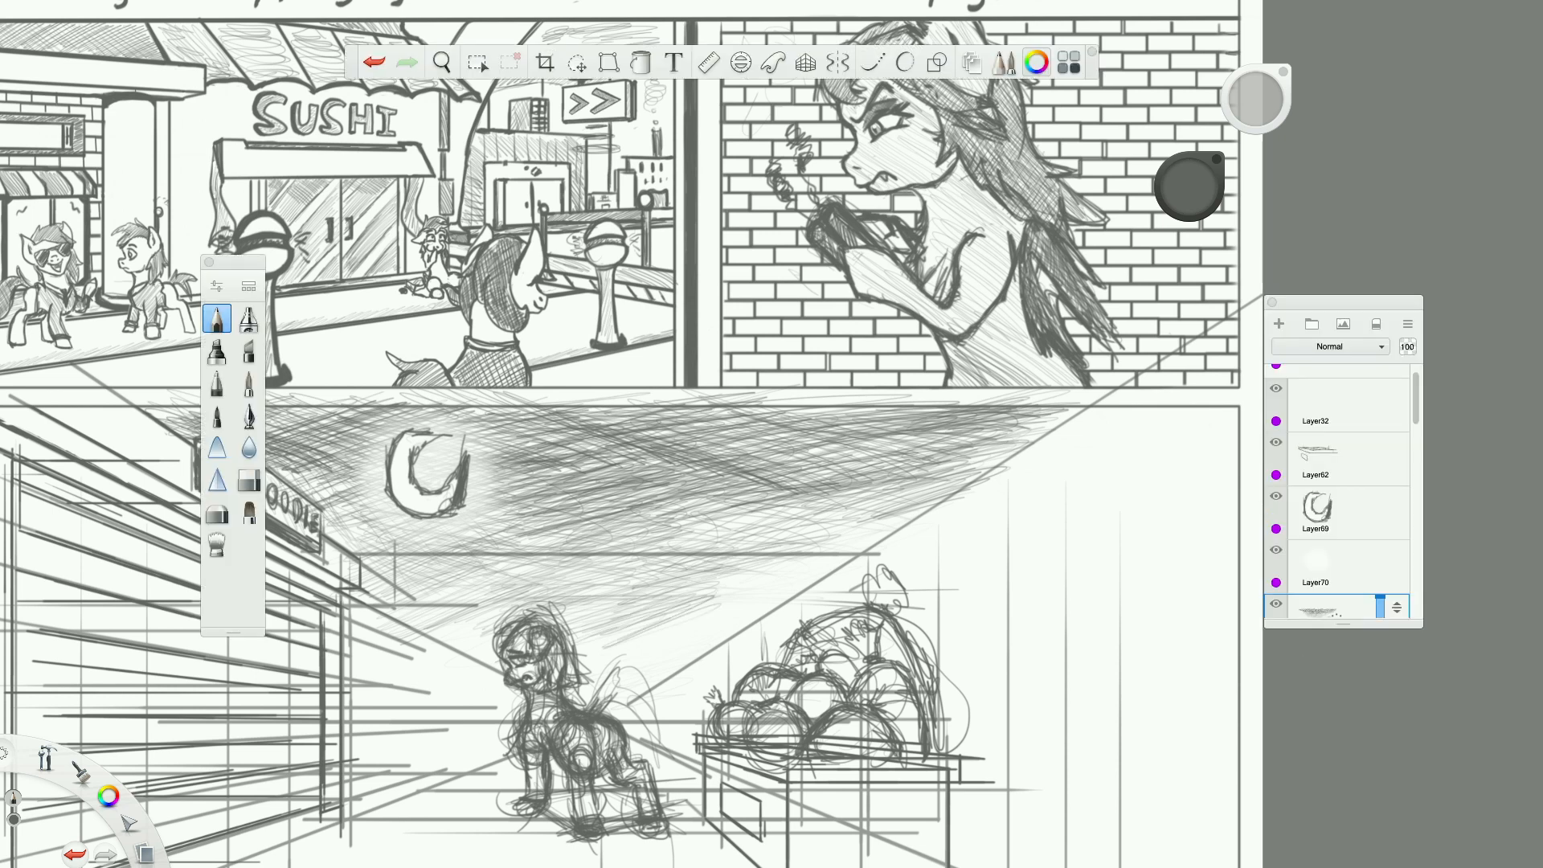
Darken the sky just below the moon's glow with a few pencil hatching strokes.
left_click(216, 545)
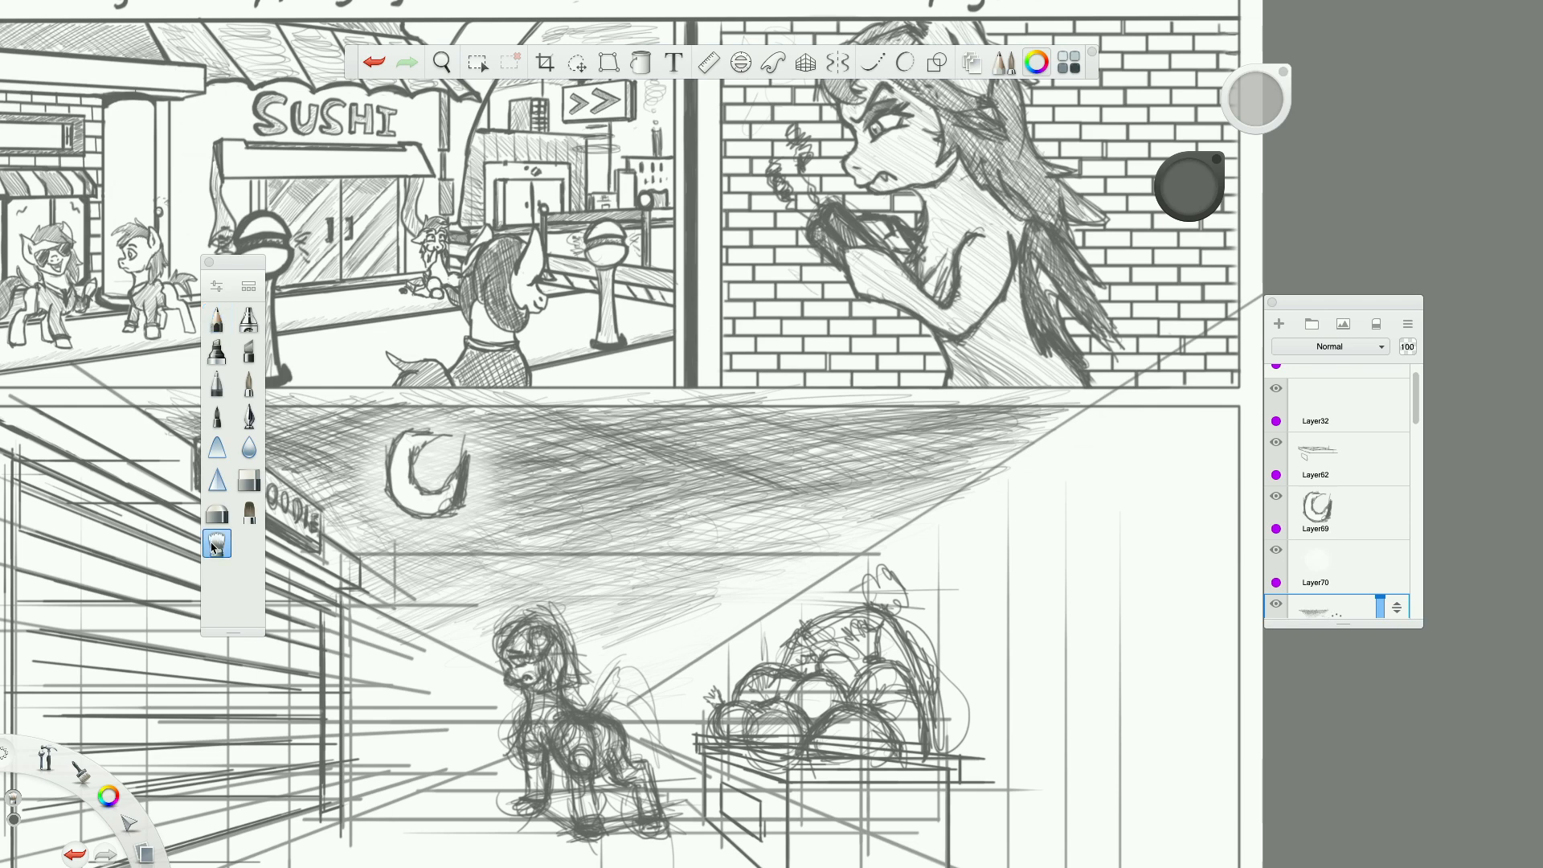
scroll(605, 580, "down", 5)
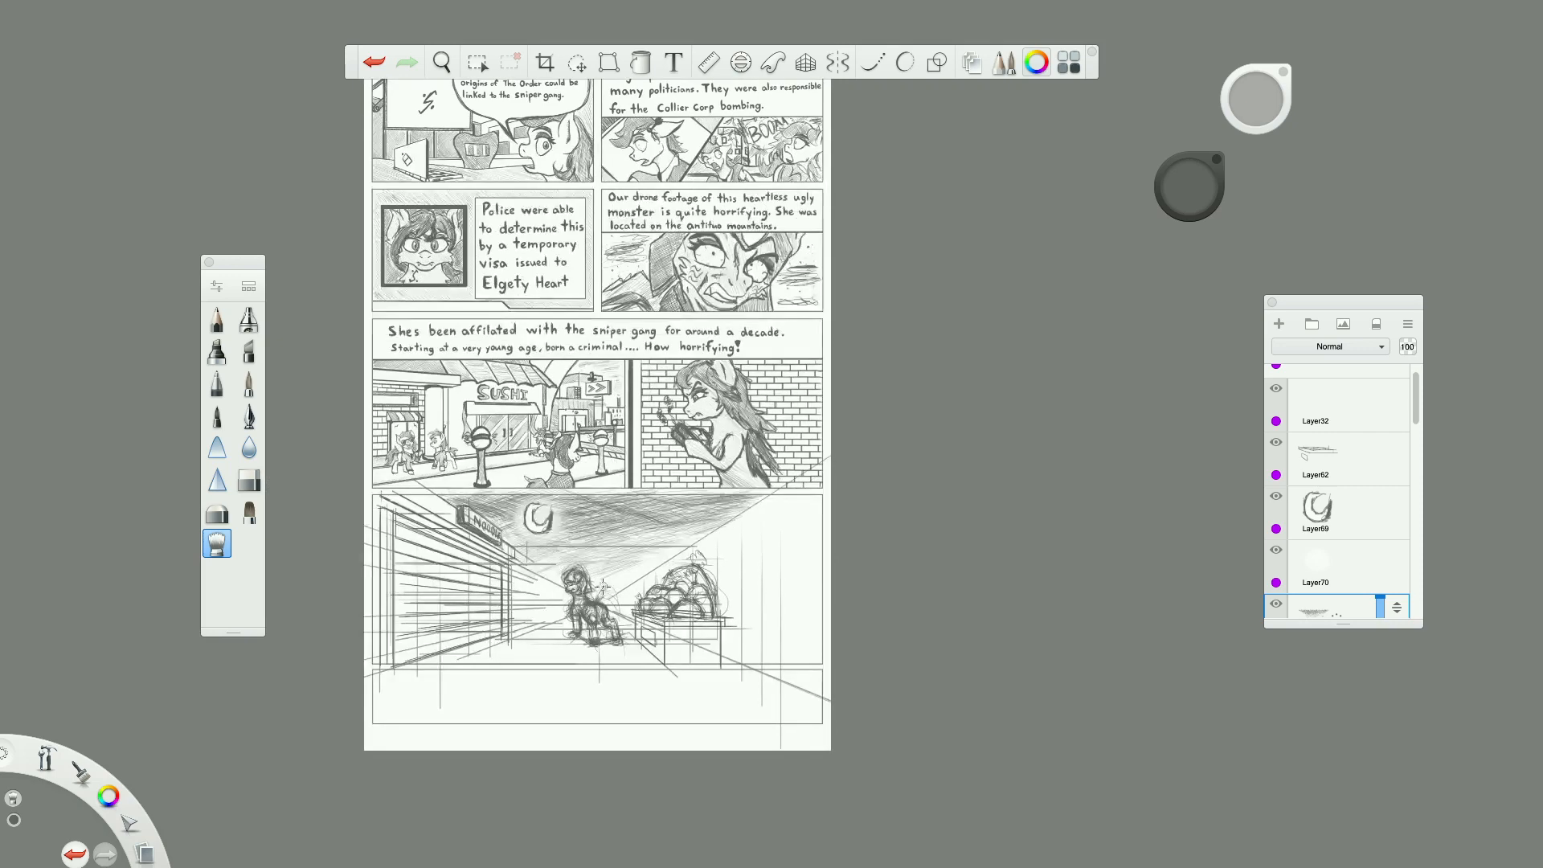
scroll(606, 591, "up", 5)
scroll(606, 591, "up", 2)
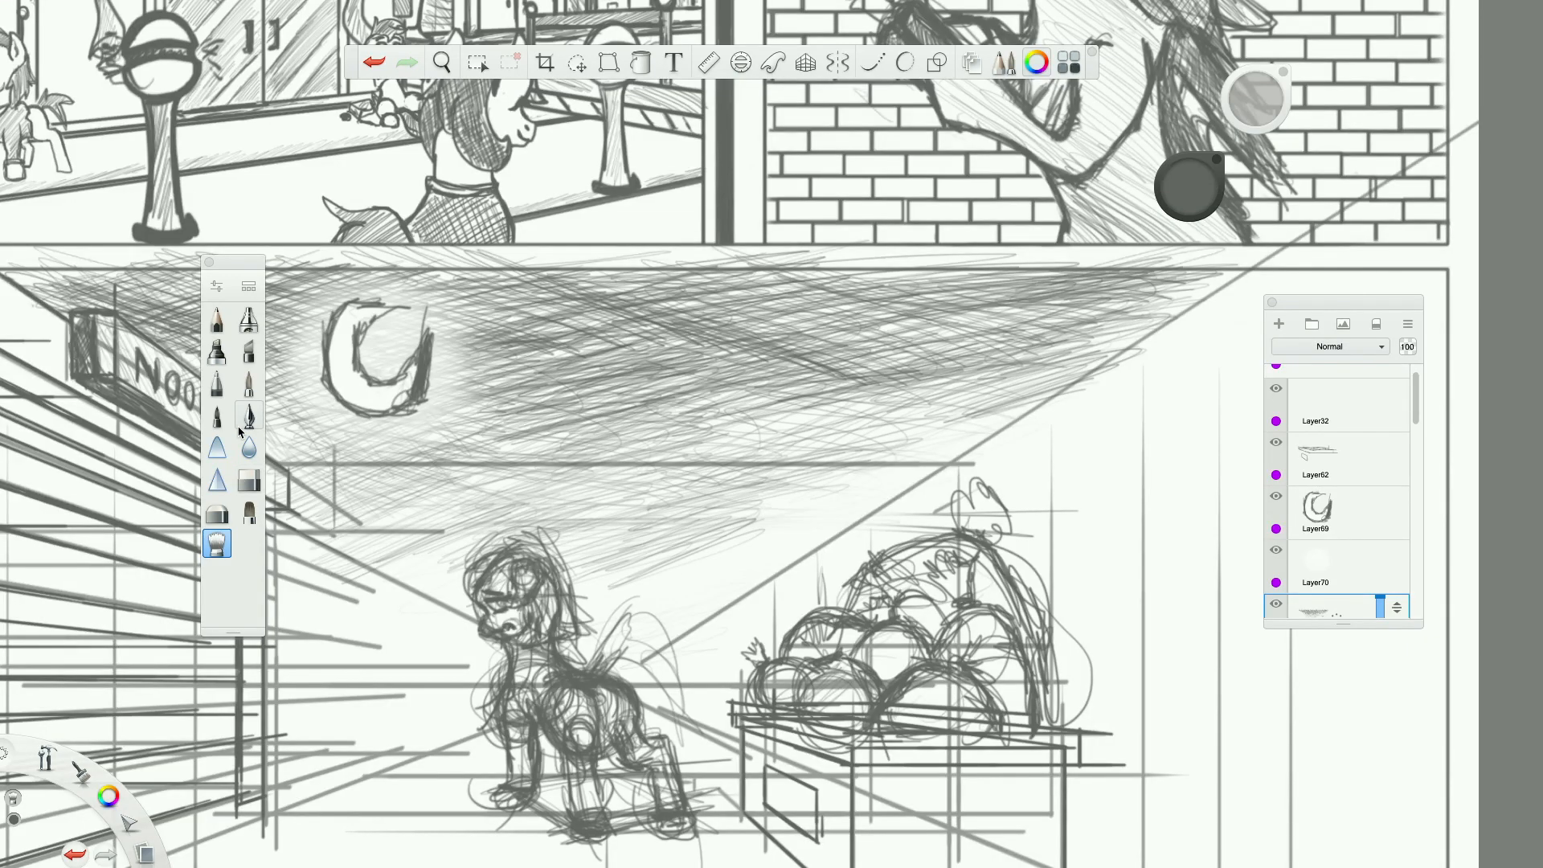
left_click(211, 520)
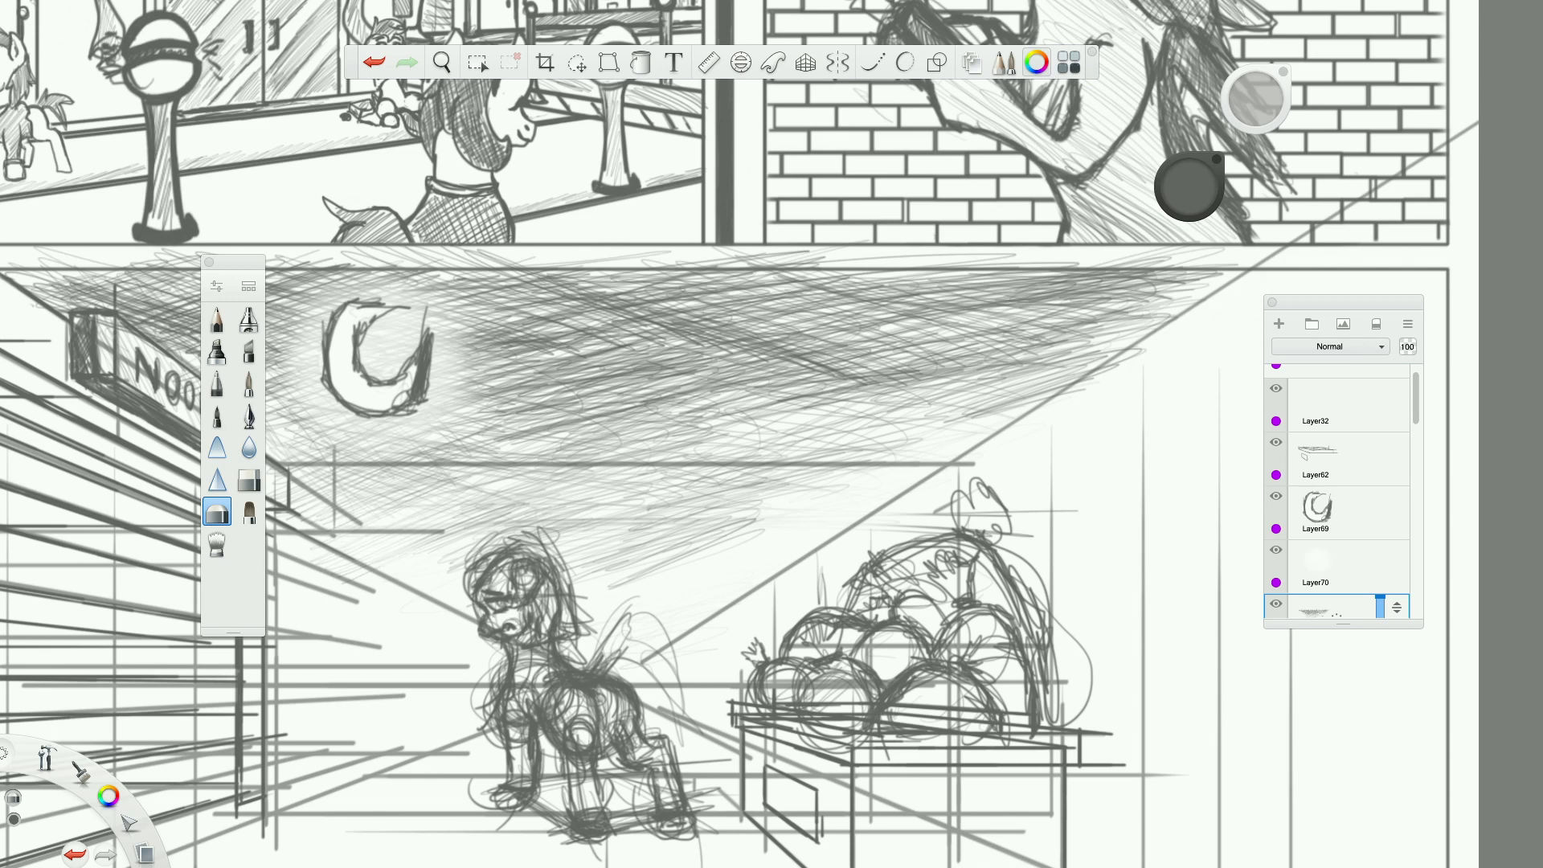
left_click(226, 317)
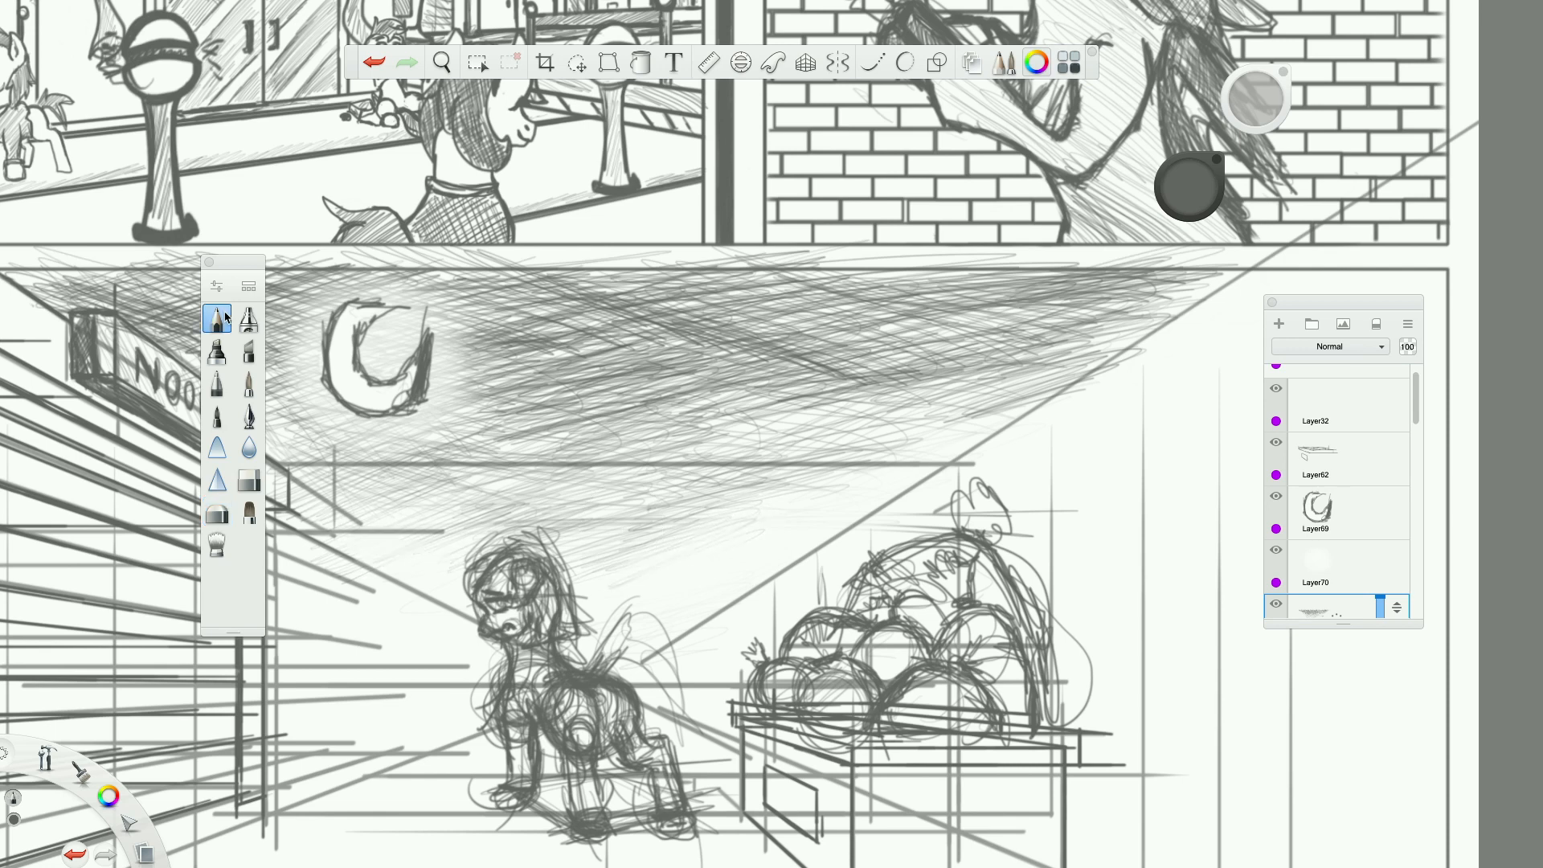
mouse_move(327, 409)
left_mouse_down()
mouse_move(379, 430)
mouse_move(452, 414)
left_mouse_up()
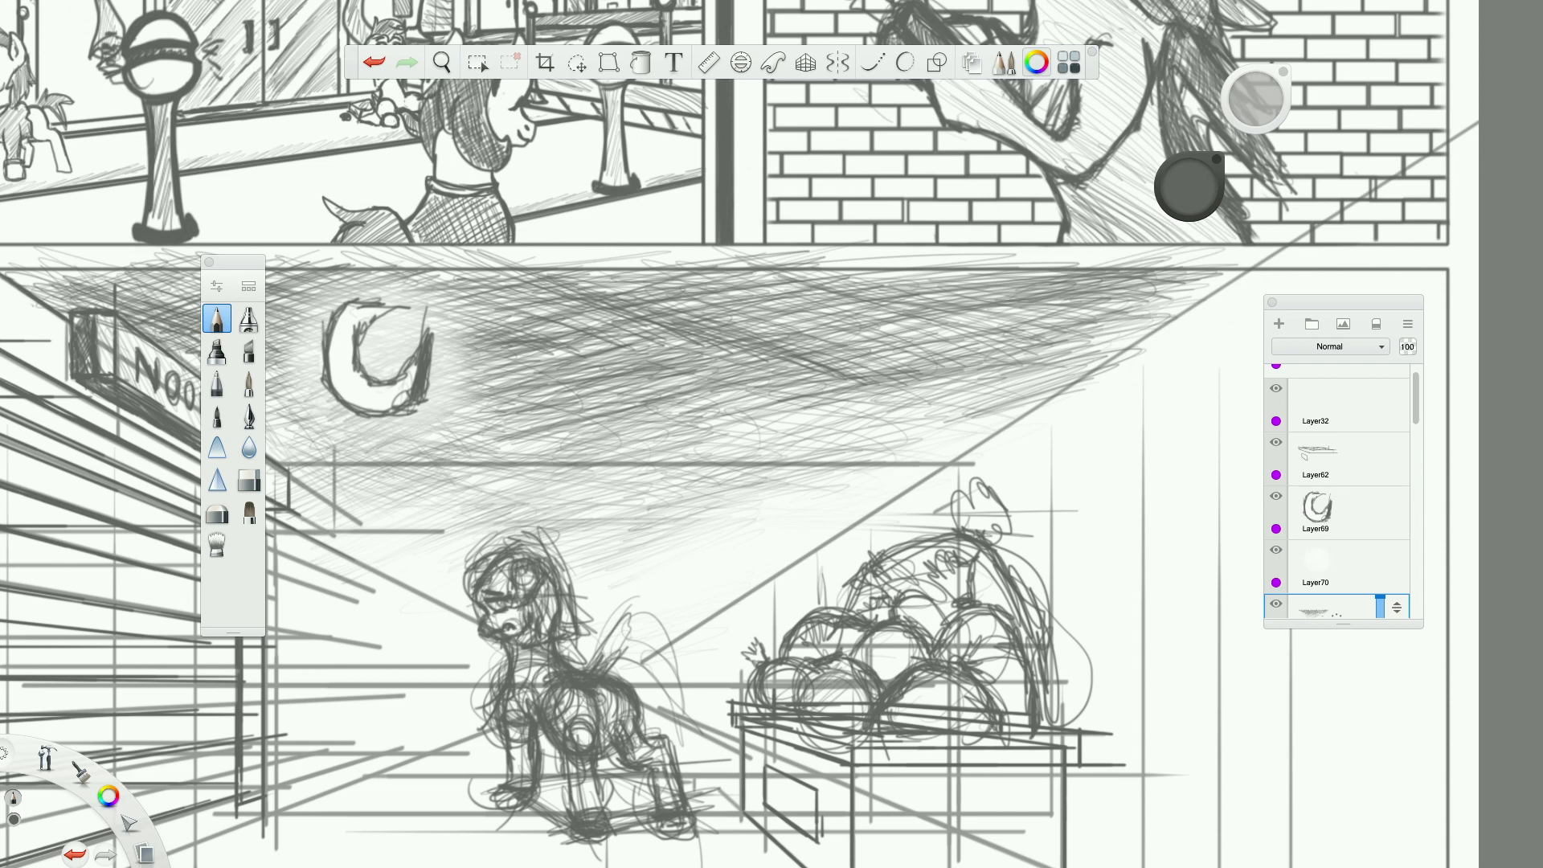
scroll(374, 405, "down", 10)
scroll(547, 482, "down", 4)
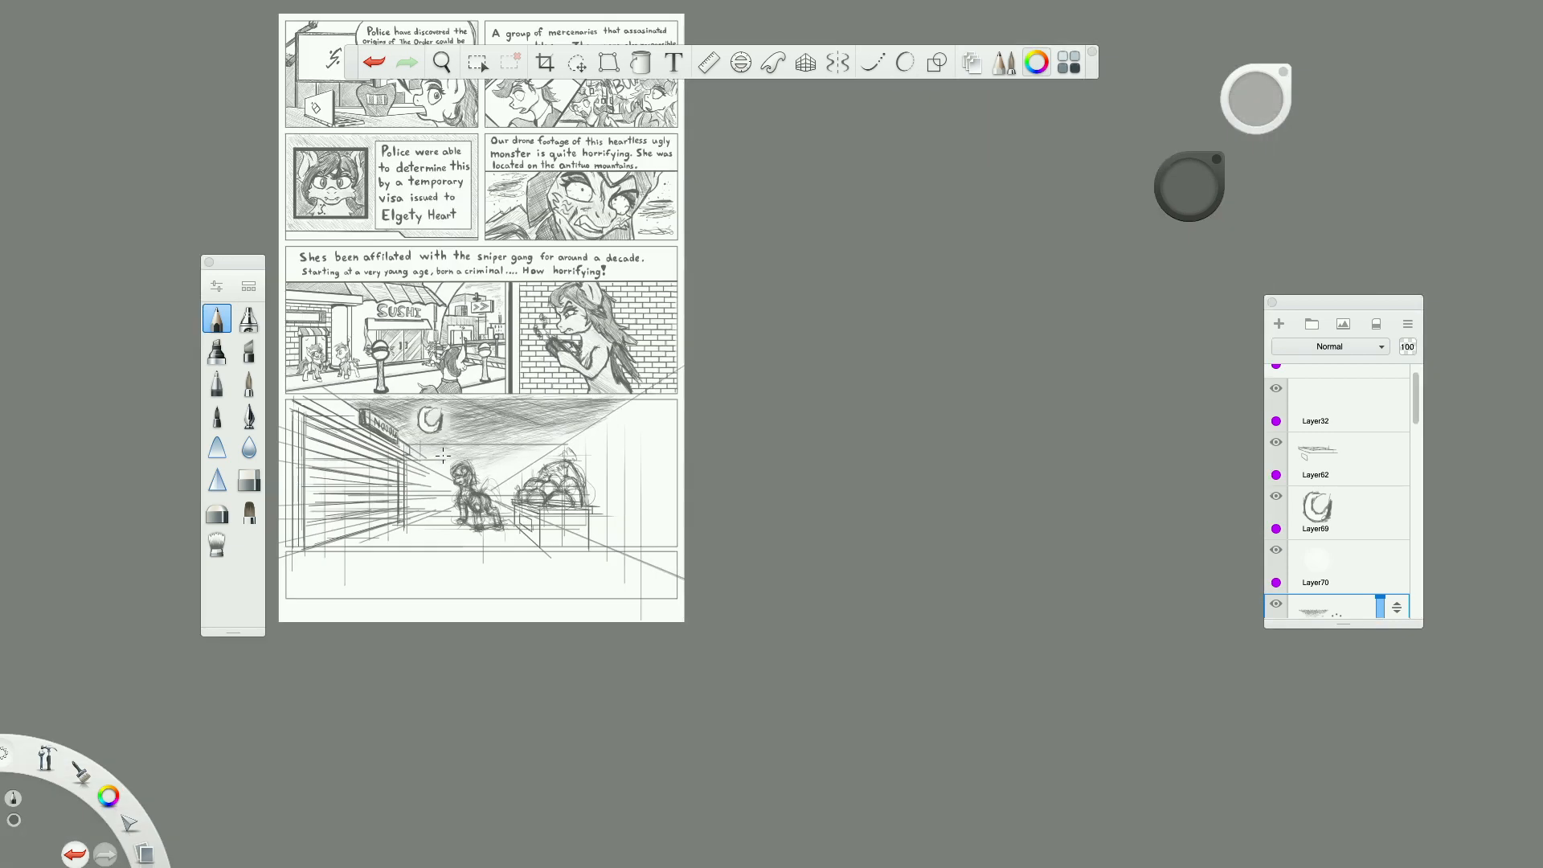
scroll(438, 458, "up", 9)
scroll(473, 503, "down", 1)
scroll(473, 503, "down", 3)
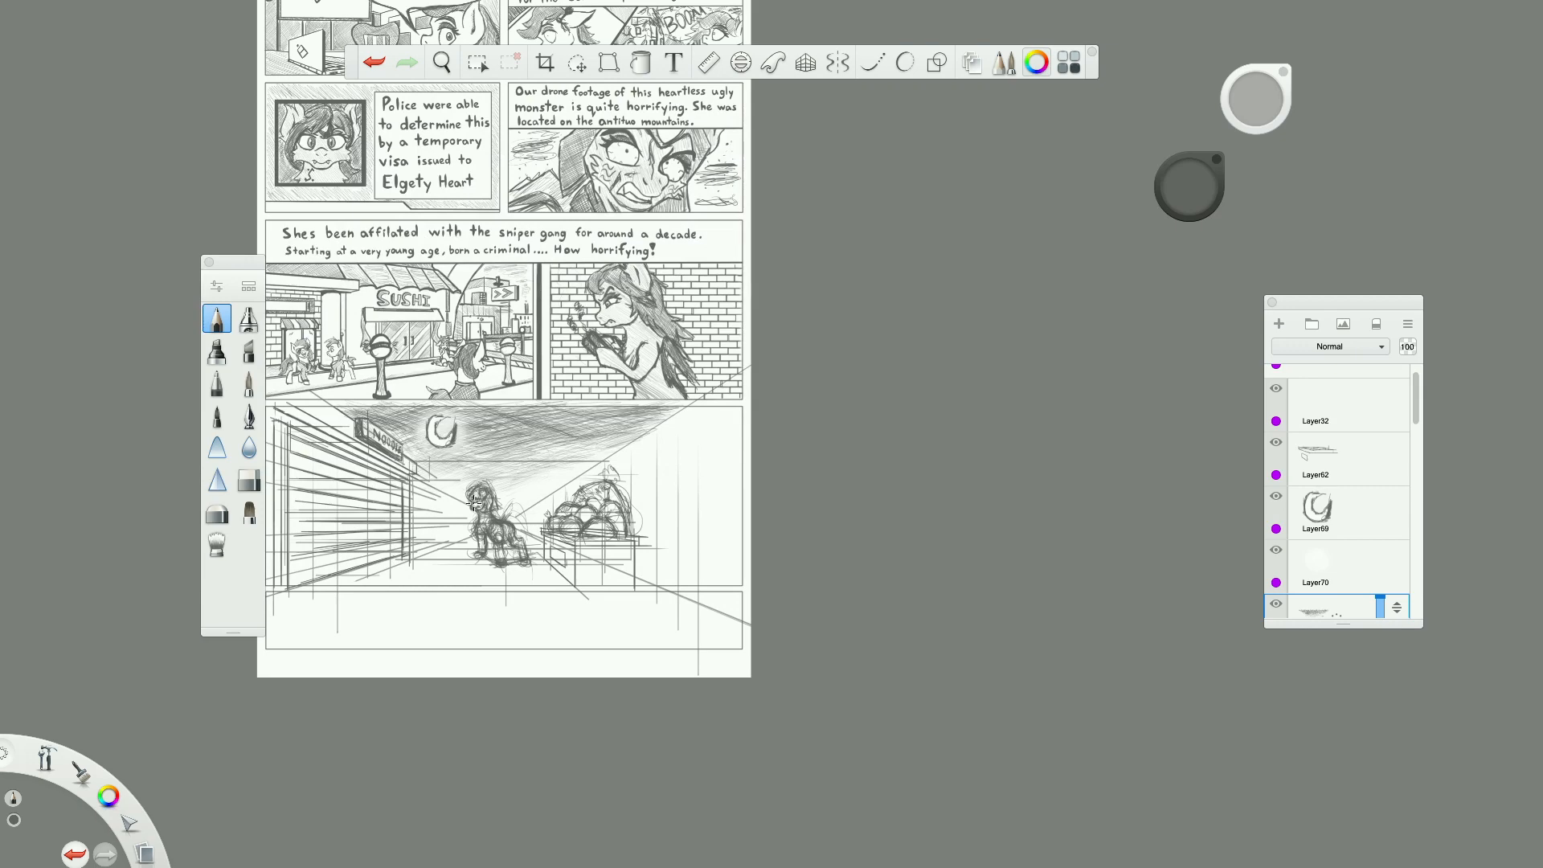
scroll(473, 502, "up", 4)
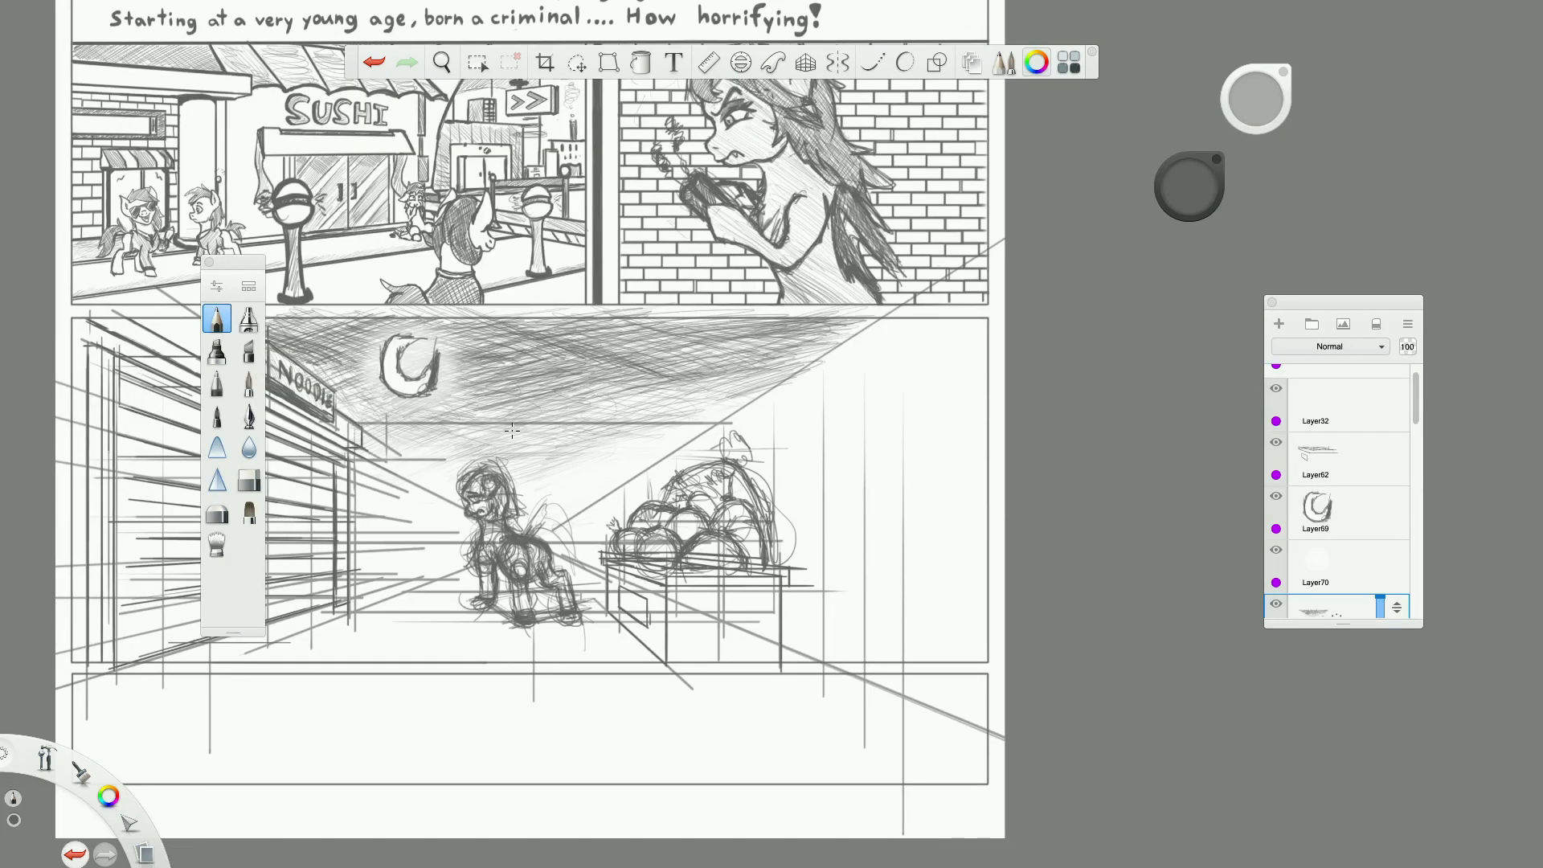
Switch the pencil colour to white and draw small stars in the hatched sky between the moon and the street's far side.
scroll(540, 352, "up", 4)
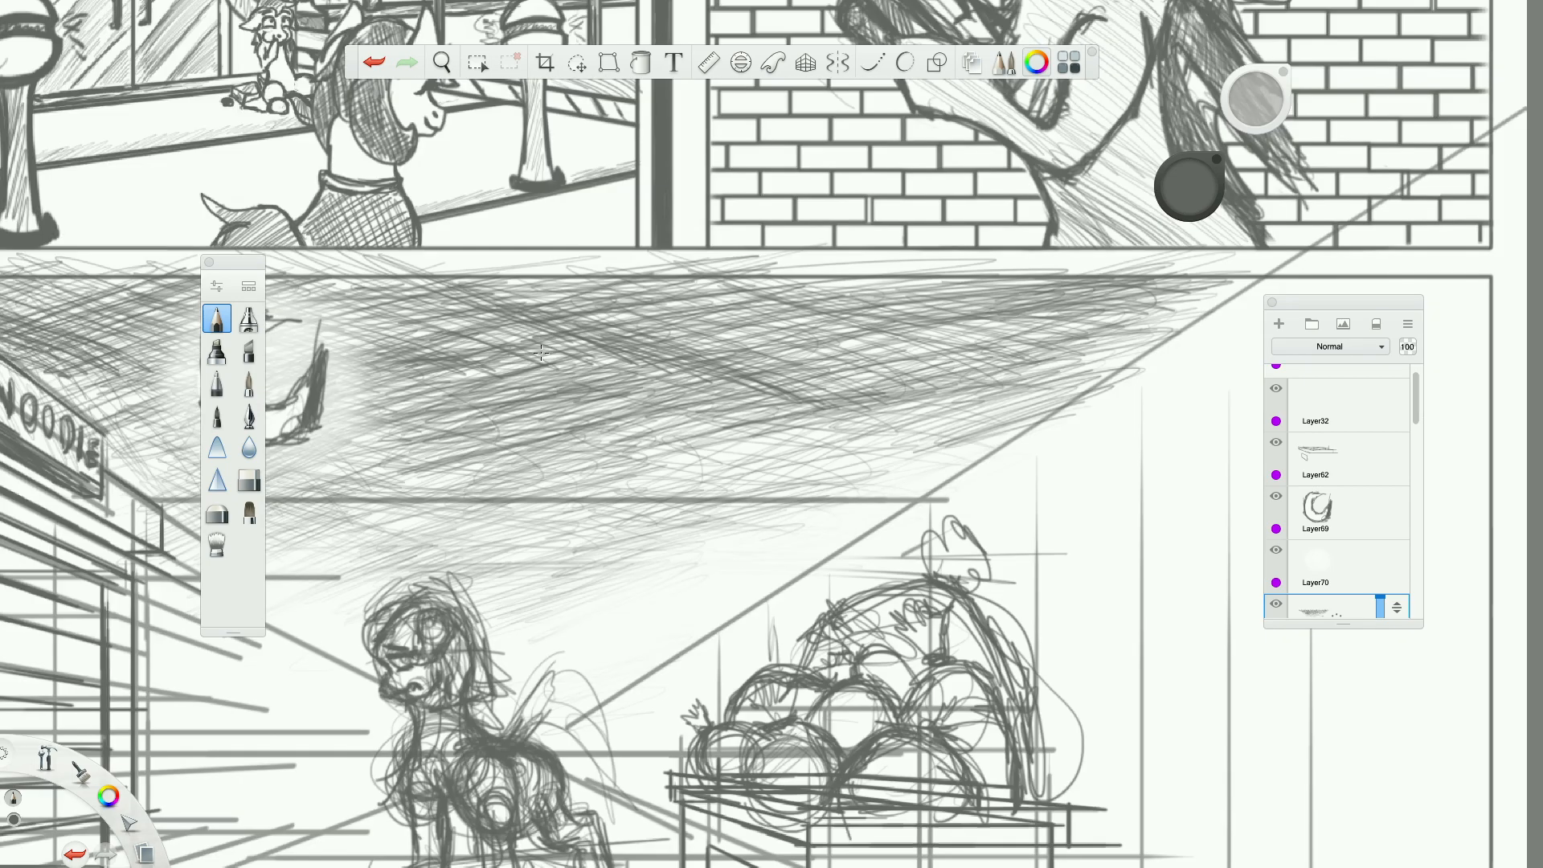
scroll(541, 352, "down", 5)
scroll(541, 352, "up", 4)
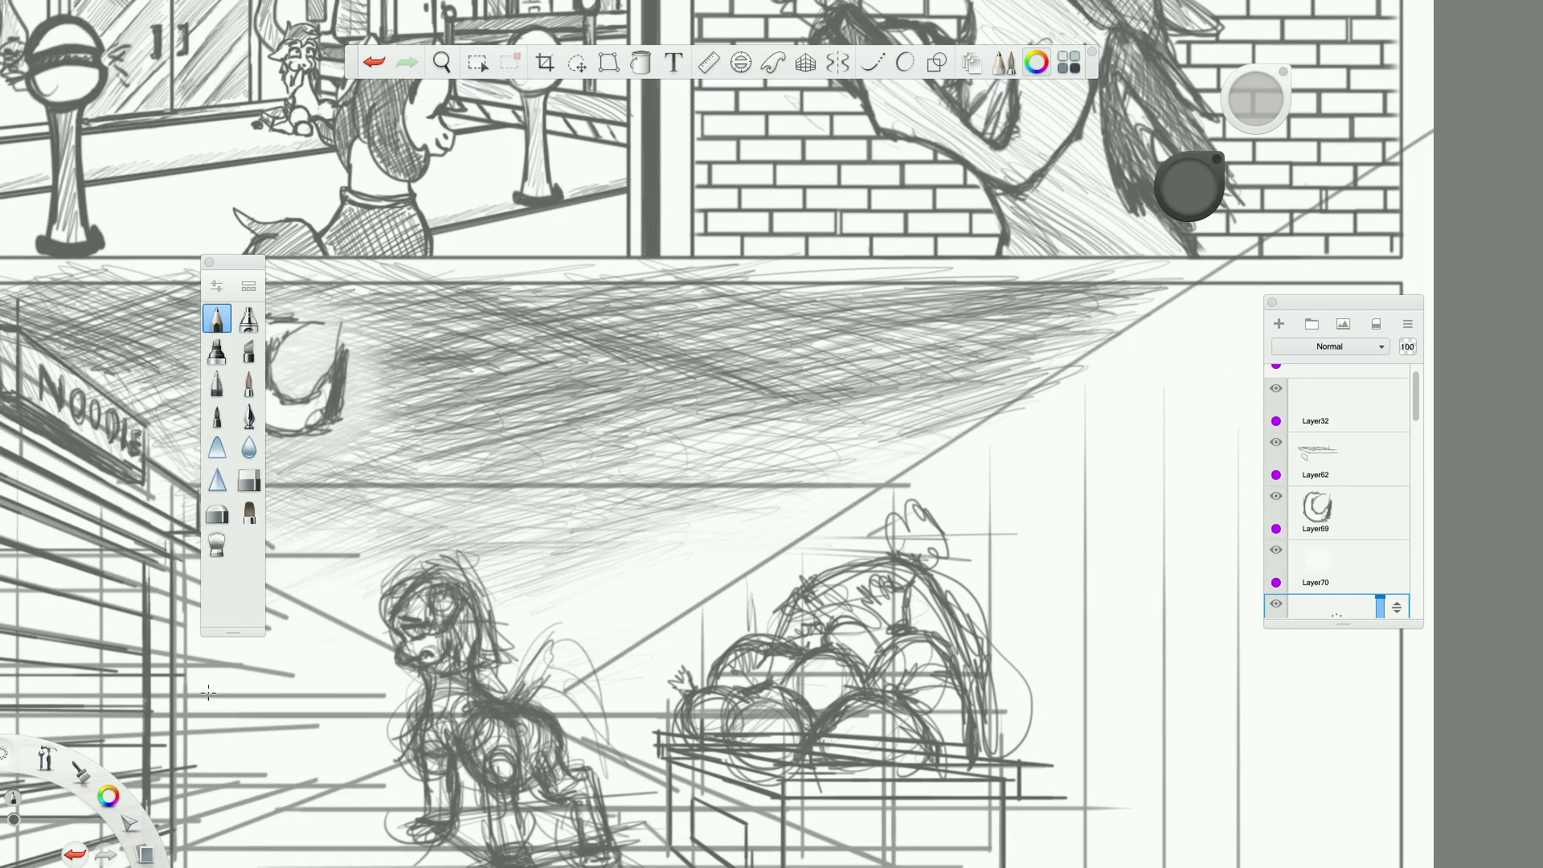
mouse_move(114, 804)
left_click(126, 832)
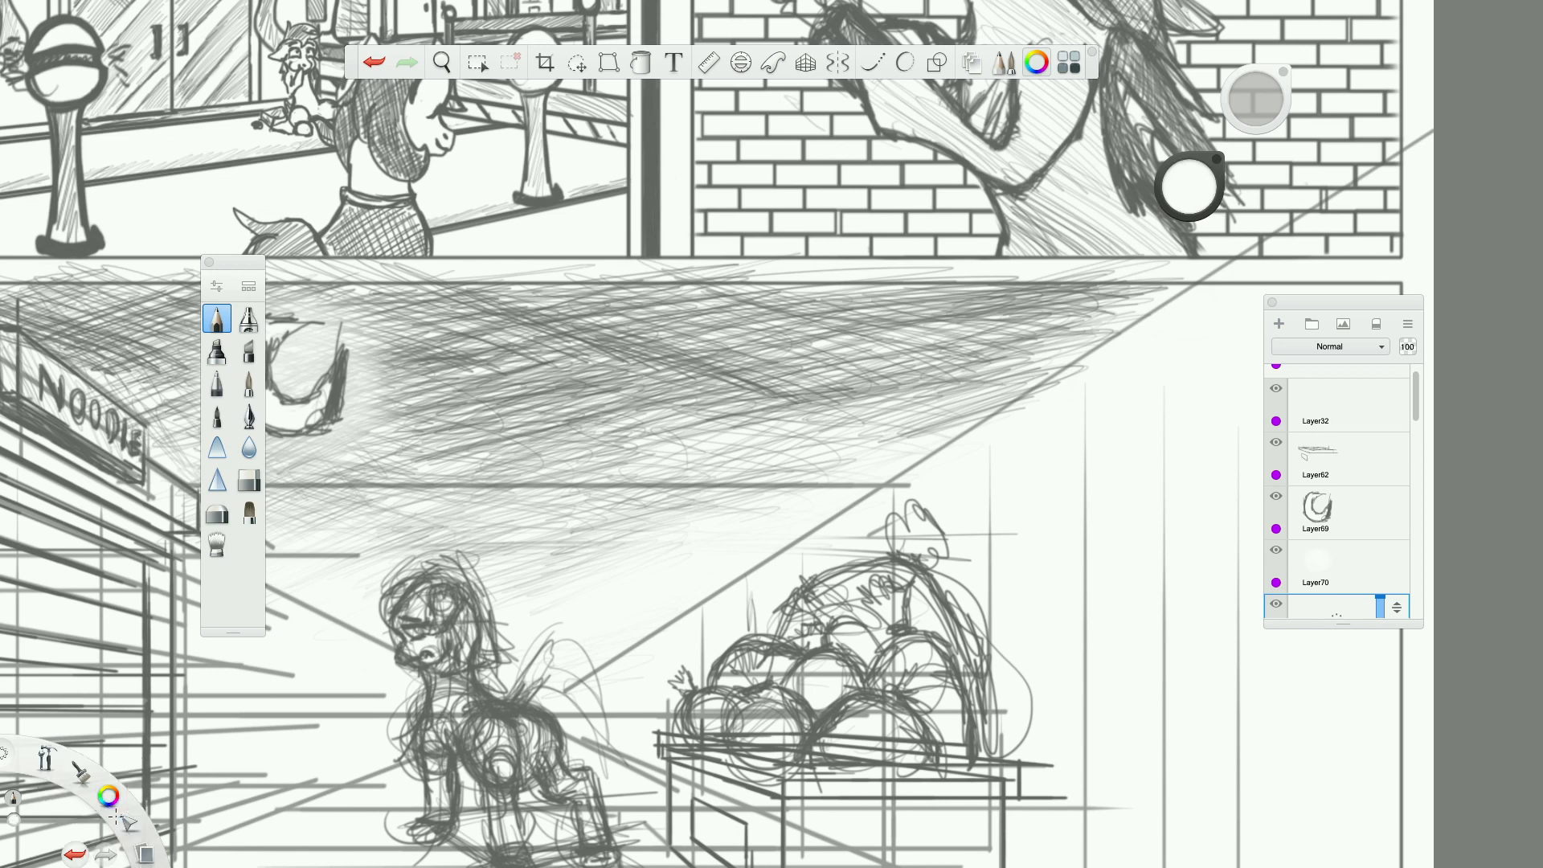
left_click_drag(563, 326, 575, 342)
left_click_drag(700, 374, 720, 362)
left_click_drag(477, 435, 487, 423)
scroll(718, 460, "down", 5)
scroll(613, 465, "up", 3)
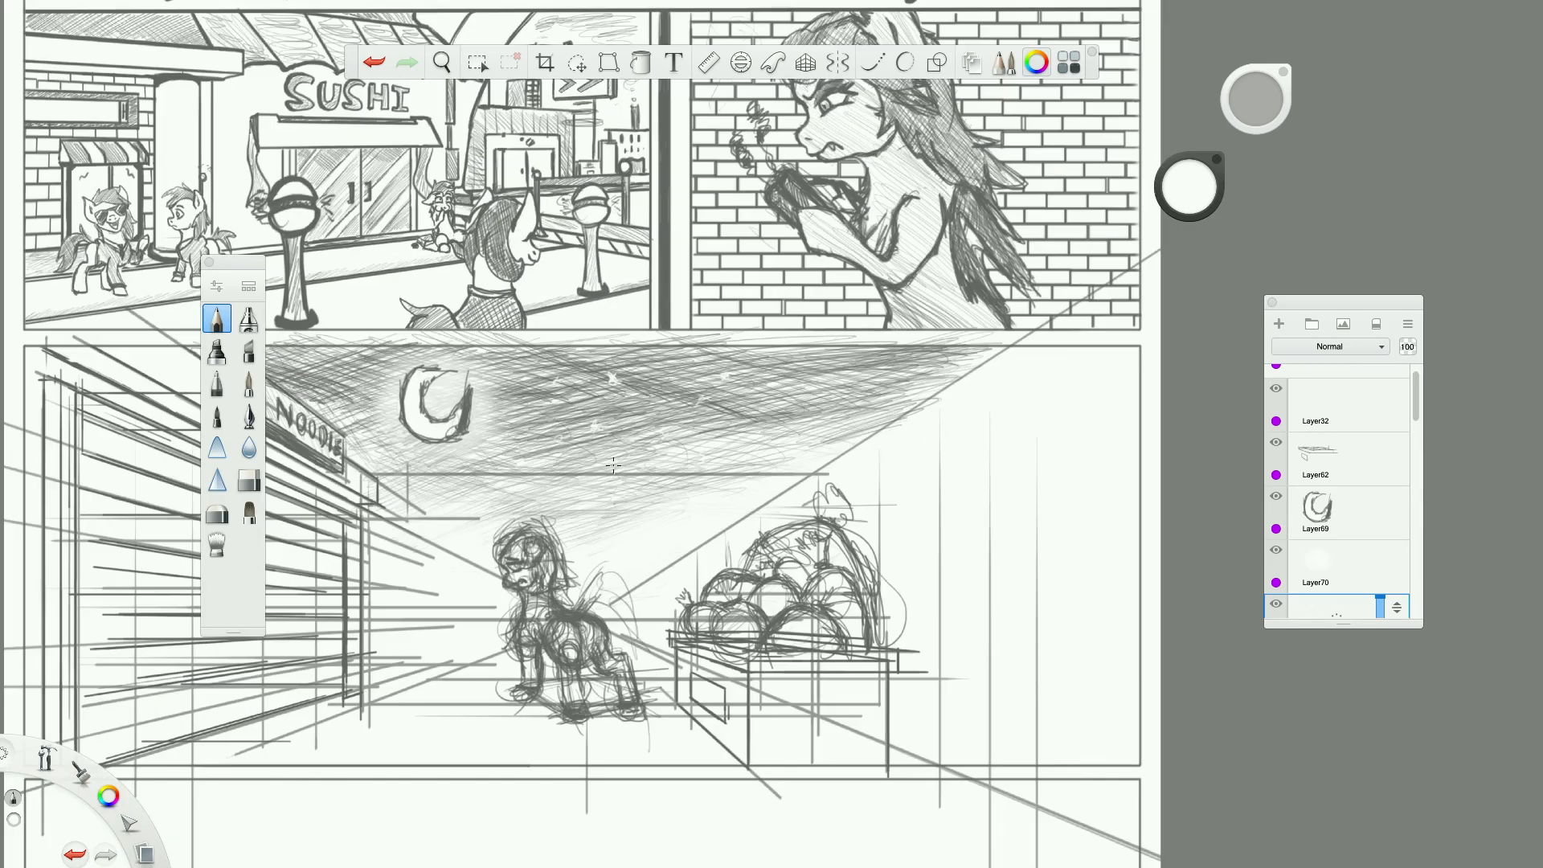
On Layer71, above the sky hatching layer, draw a small white star just beside the crescent moon's glow.
scroll(857, 482, "down", 3)
scroll(1308, 519, "down", 2)
scroll(1310, 511, "down", 3)
left_click(1323, 451)
mouse_move(1333, 458)
left_mouse_down()
mouse_move(1306, 432)
mouse_move(1371, 502)
left_mouse_up()
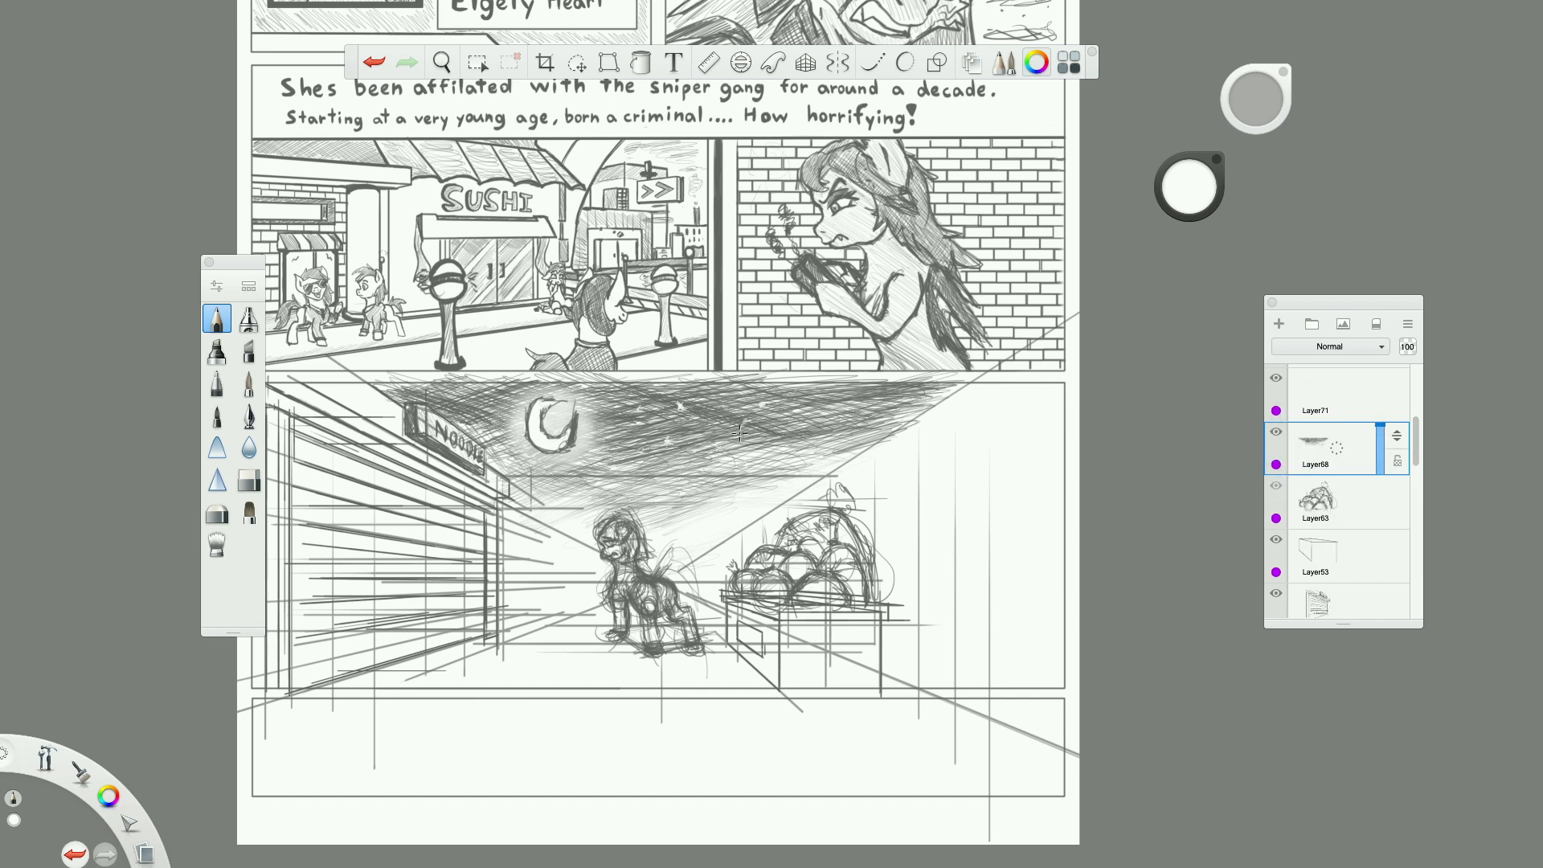
scroll(1353, 454, "up", 2)
left_click(1334, 491)
scroll(807, 472, "up", 3)
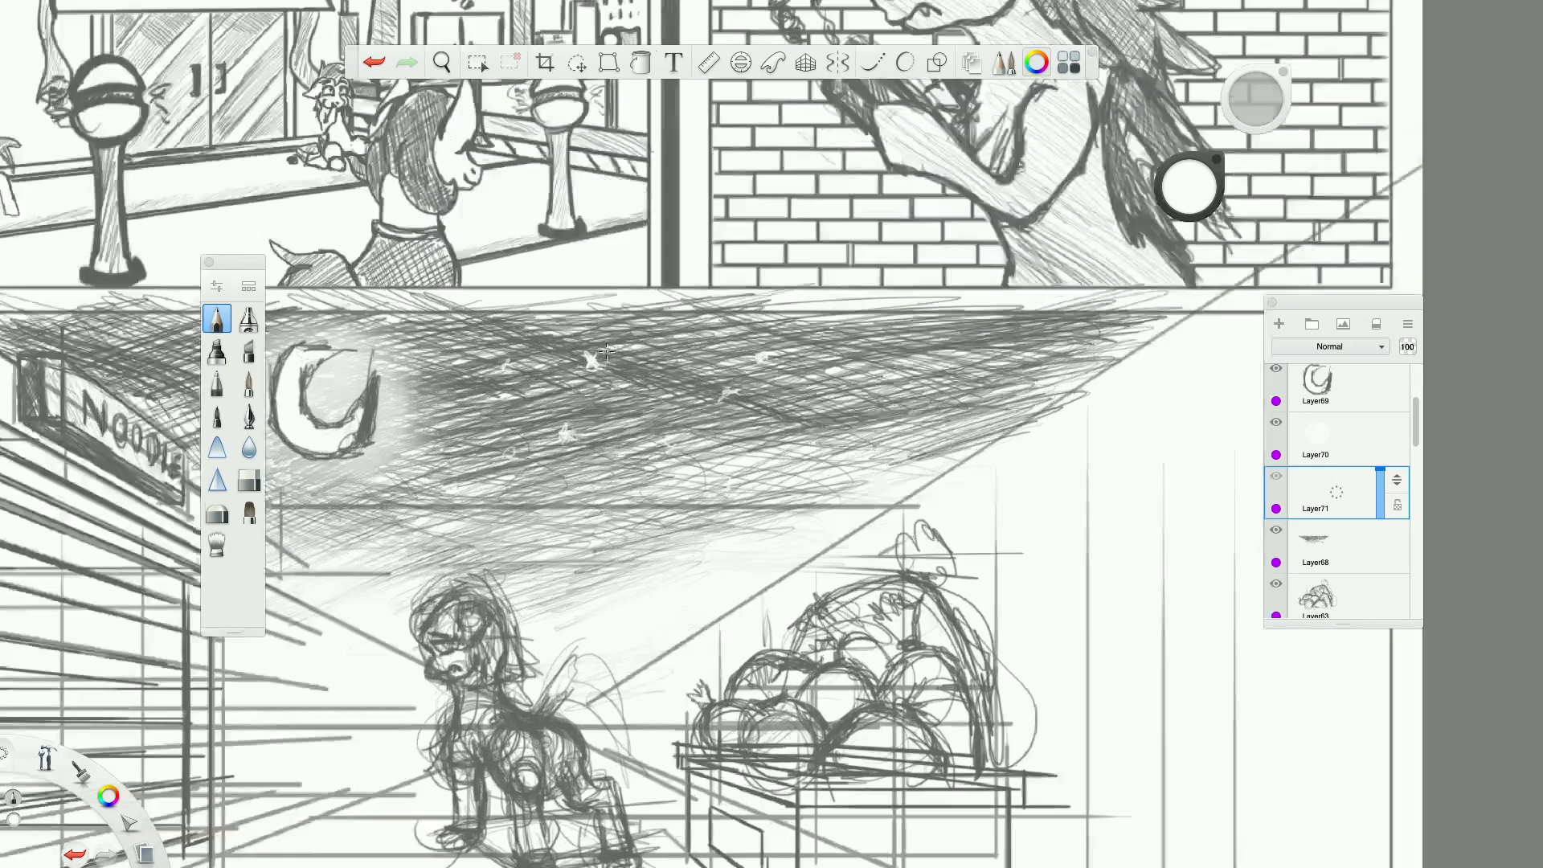
left_click_drag(452, 400, 461, 418)
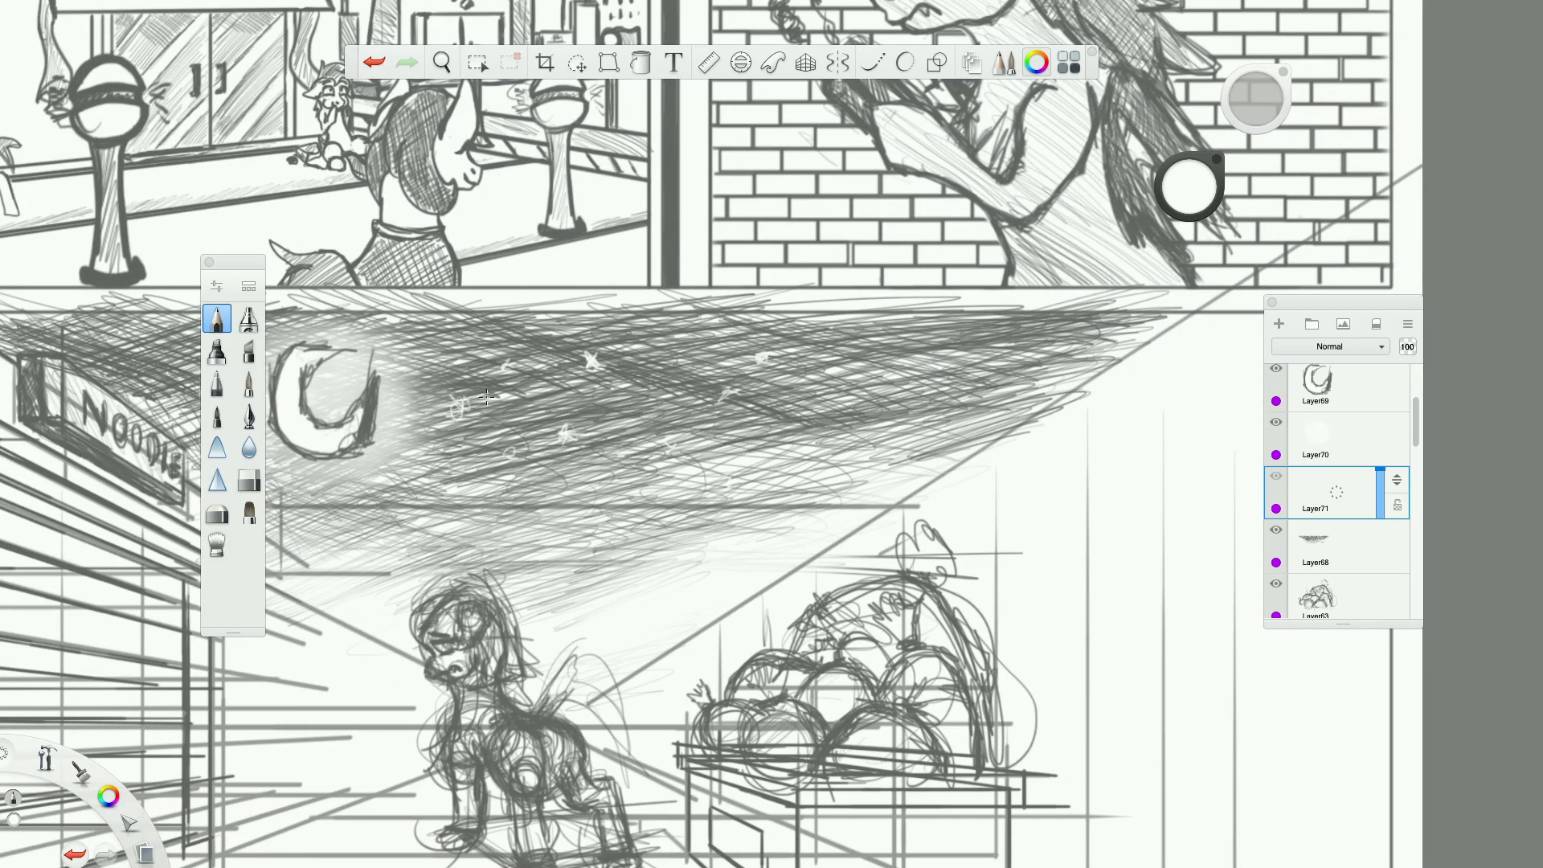
Scatter more small white stars across the upper and middle sky, from the moon toward the area above the vegetable pile.
left_click_drag(916, 403, 933, 416)
left_click_drag(913, 331, 938, 354)
left_click_drag(801, 401, 824, 421)
left_click_drag(610, 392, 615, 401)
left_click_drag(498, 366, 488, 370)
left_click_drag(471, 342, 473, 355)
scroll(825, 481, "down", 5)
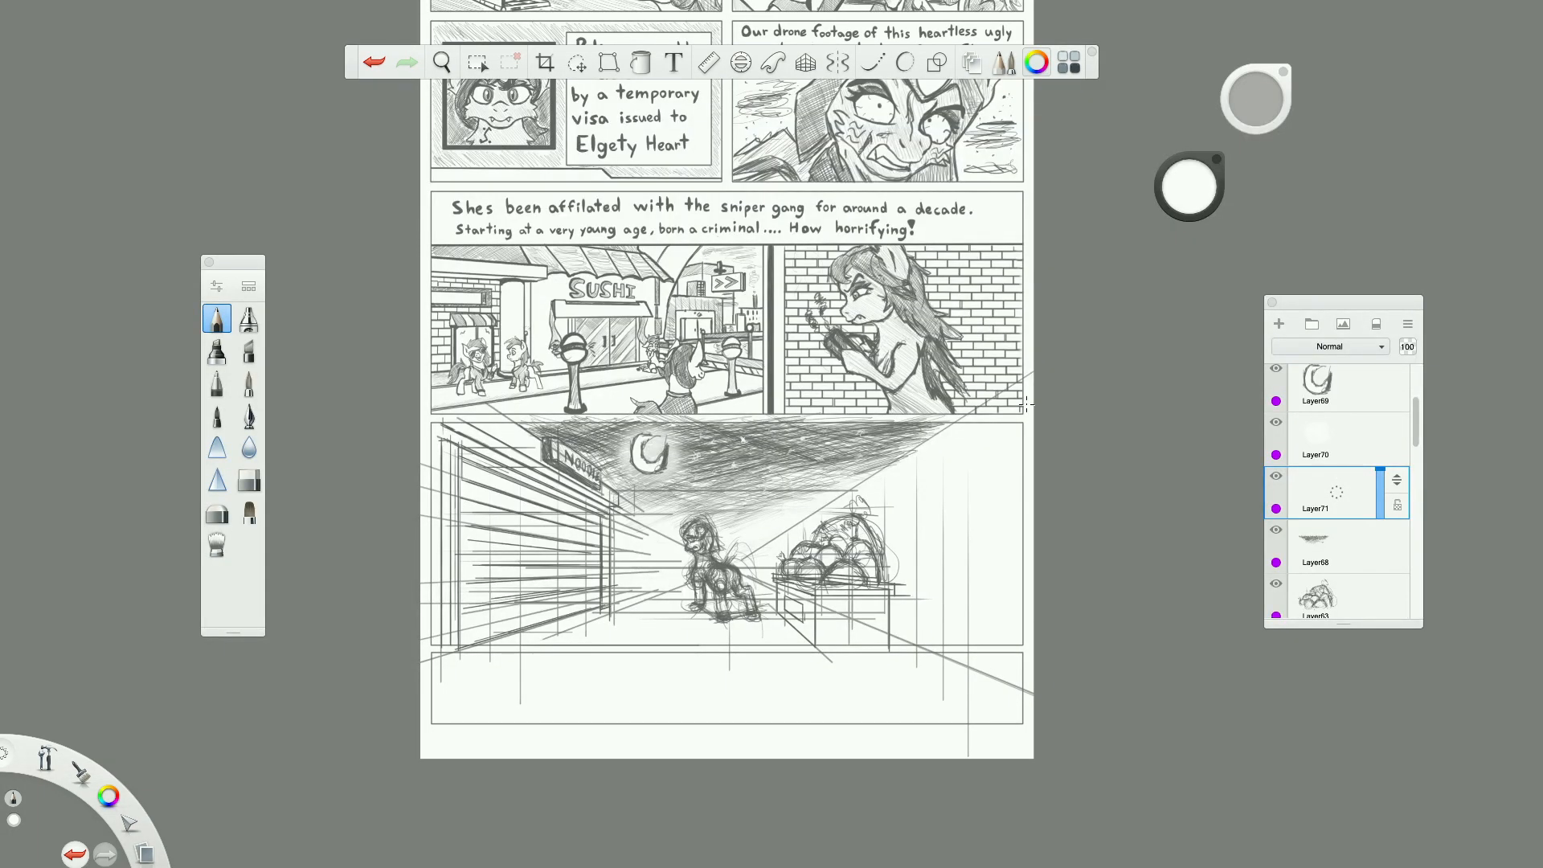
scroll(621, 479, "up", 5)
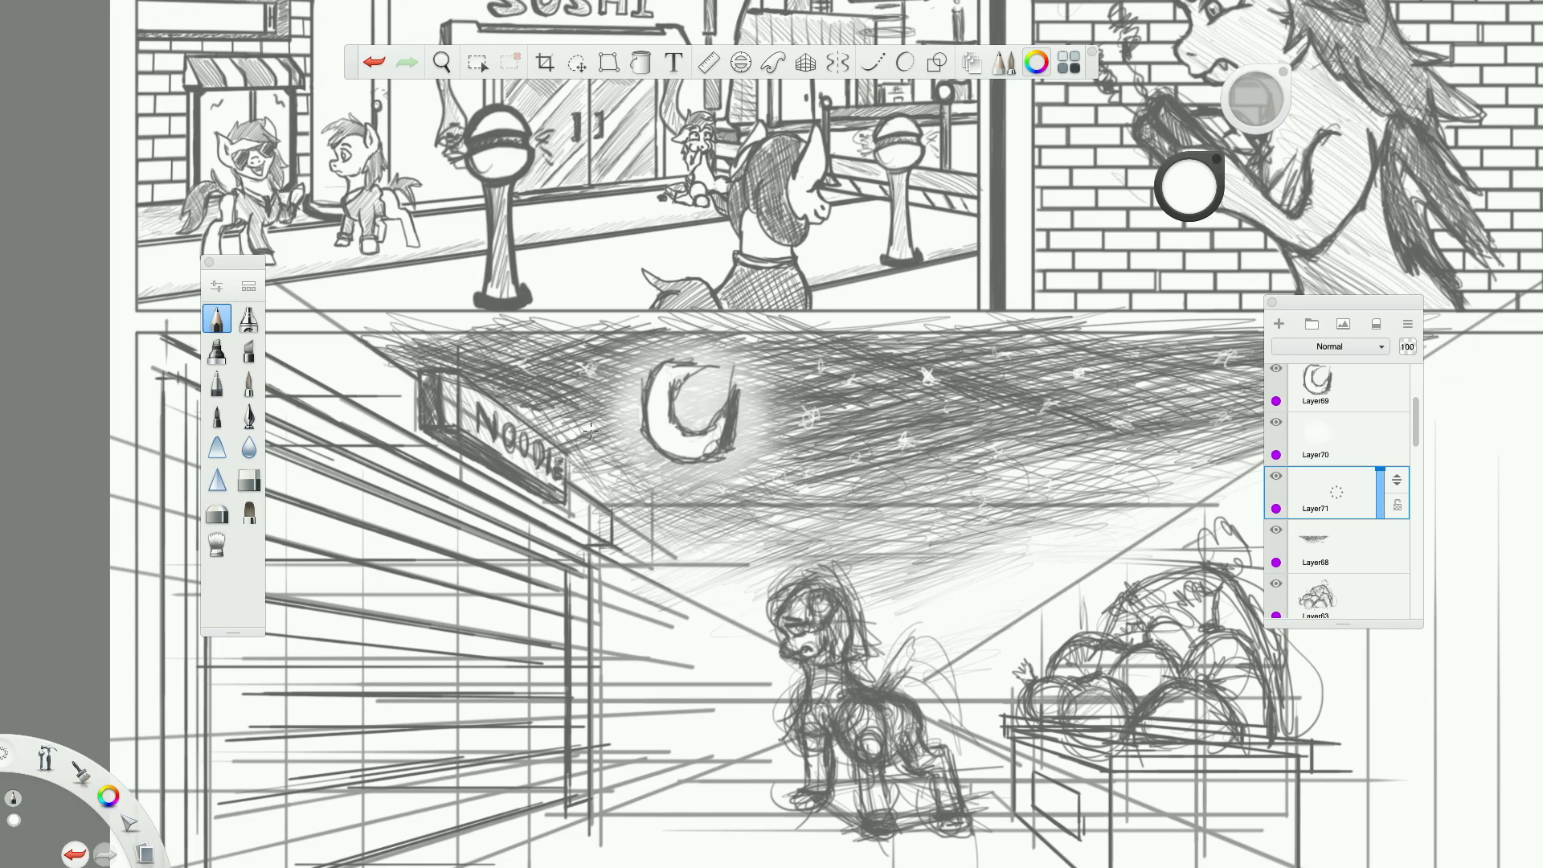
left_click_drag(1062, 429, 1046, 452)
scroll(881, 504, "down", 8)
scroll(844, 542, "right", 5)
scroll(816, 574, "up", 5)
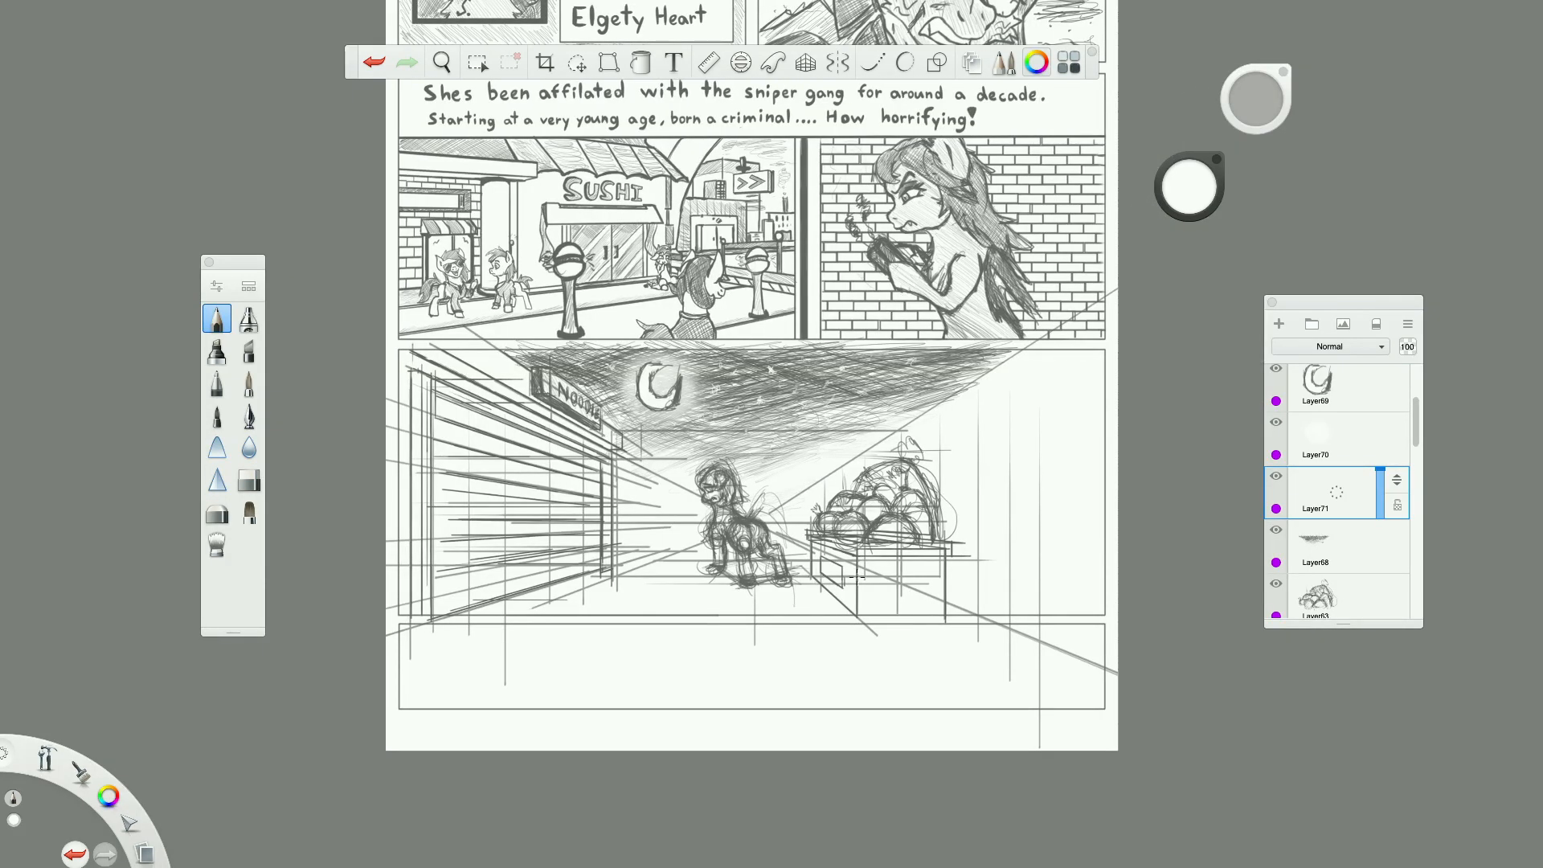
Select Layer33 with the perspective construction lines and turn on the one-point perspective guide.
scroll(927, 540, "up", 2)
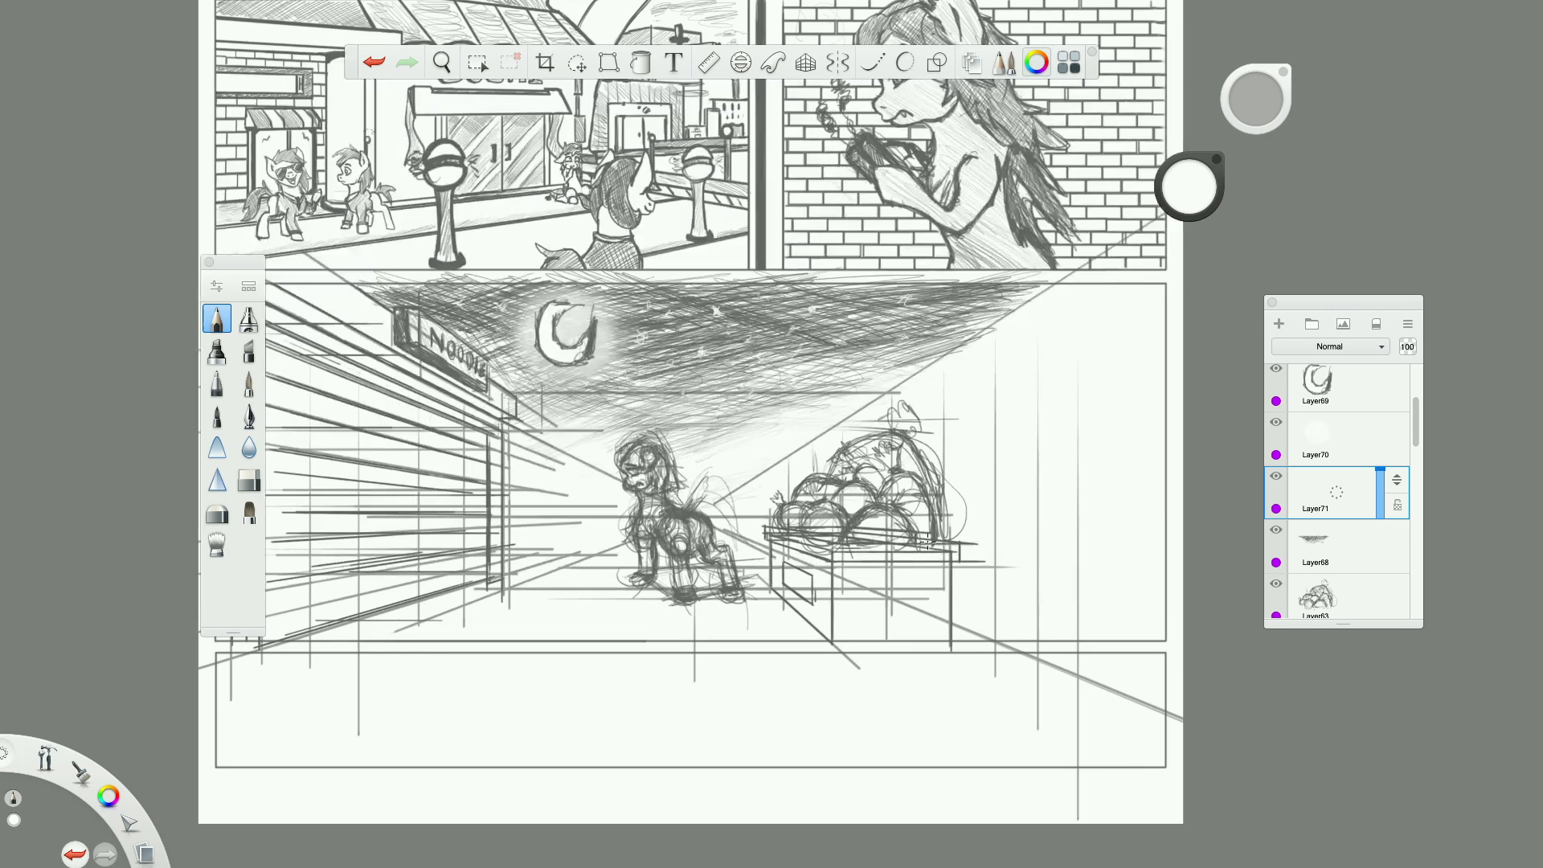
scroll(1322, 541, "down", 3)
scroll(1322, 540, "down", 2)
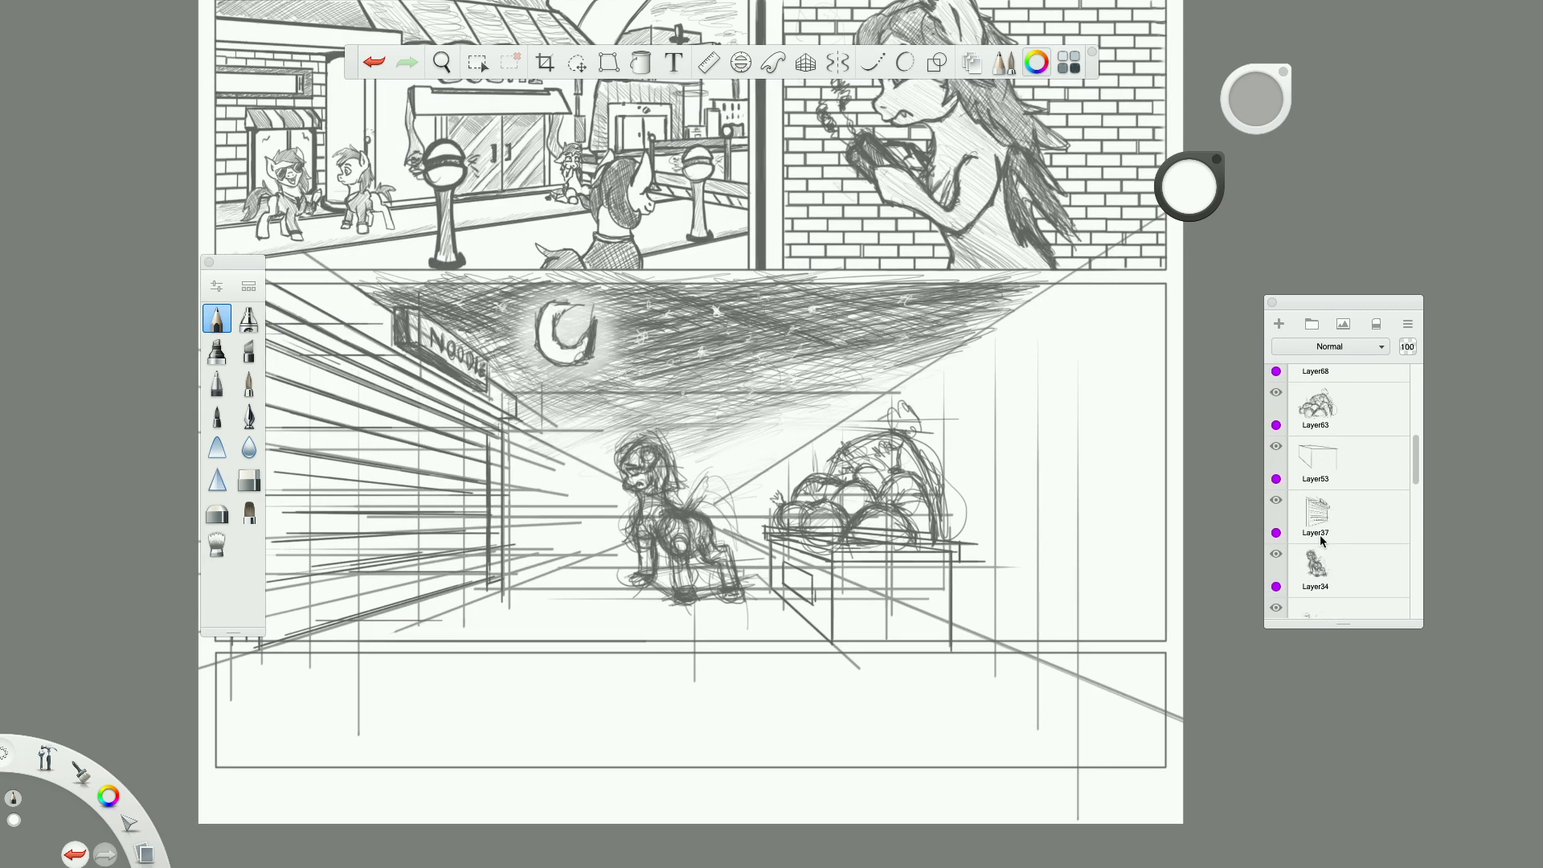
scroll(1299, 512, "down", 3)
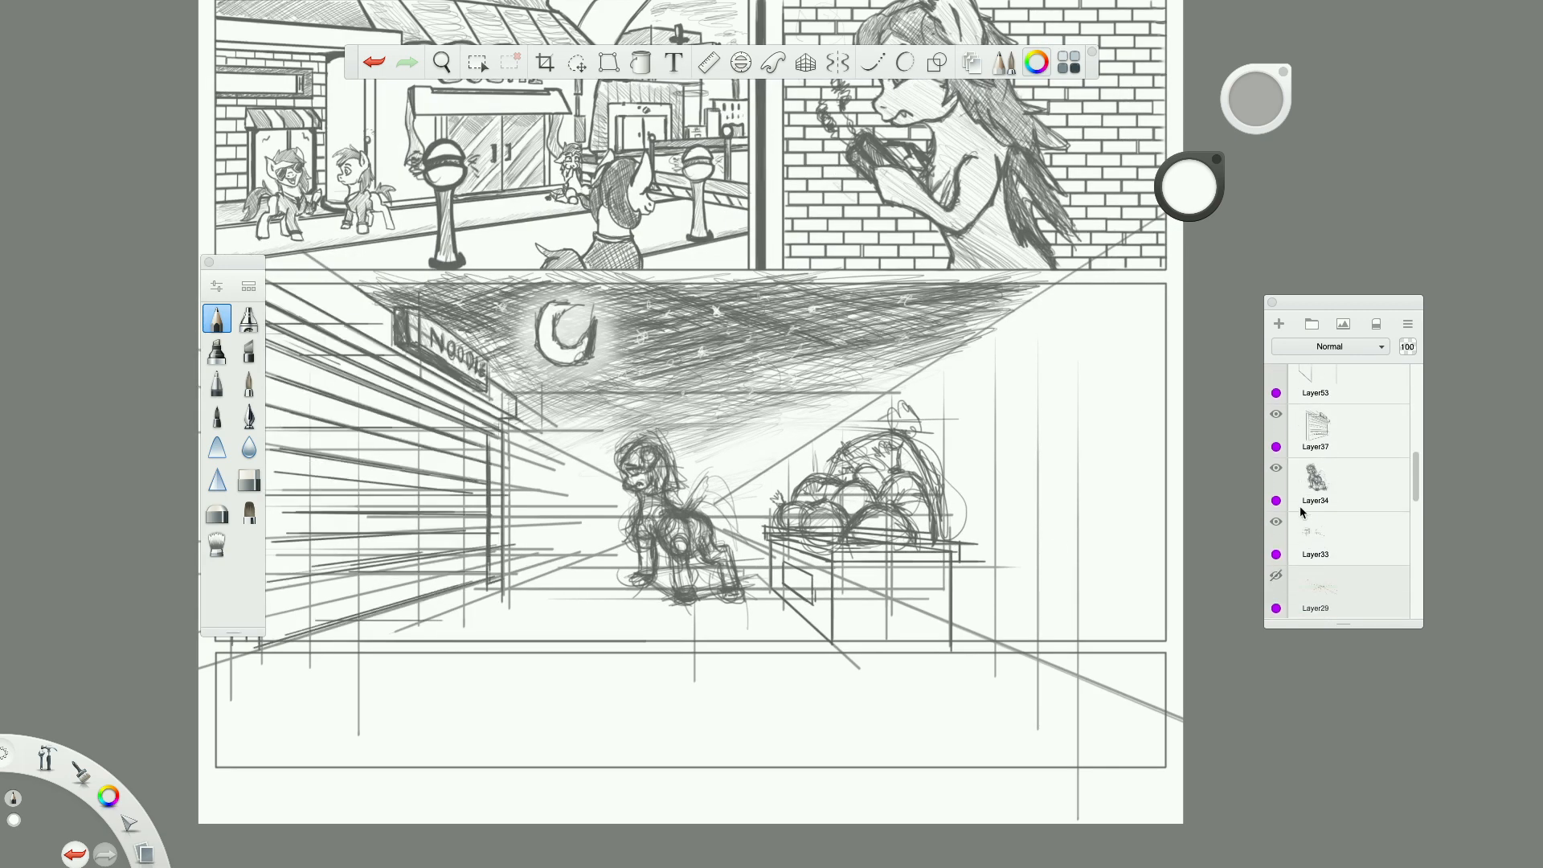
left_click(1347, 481)
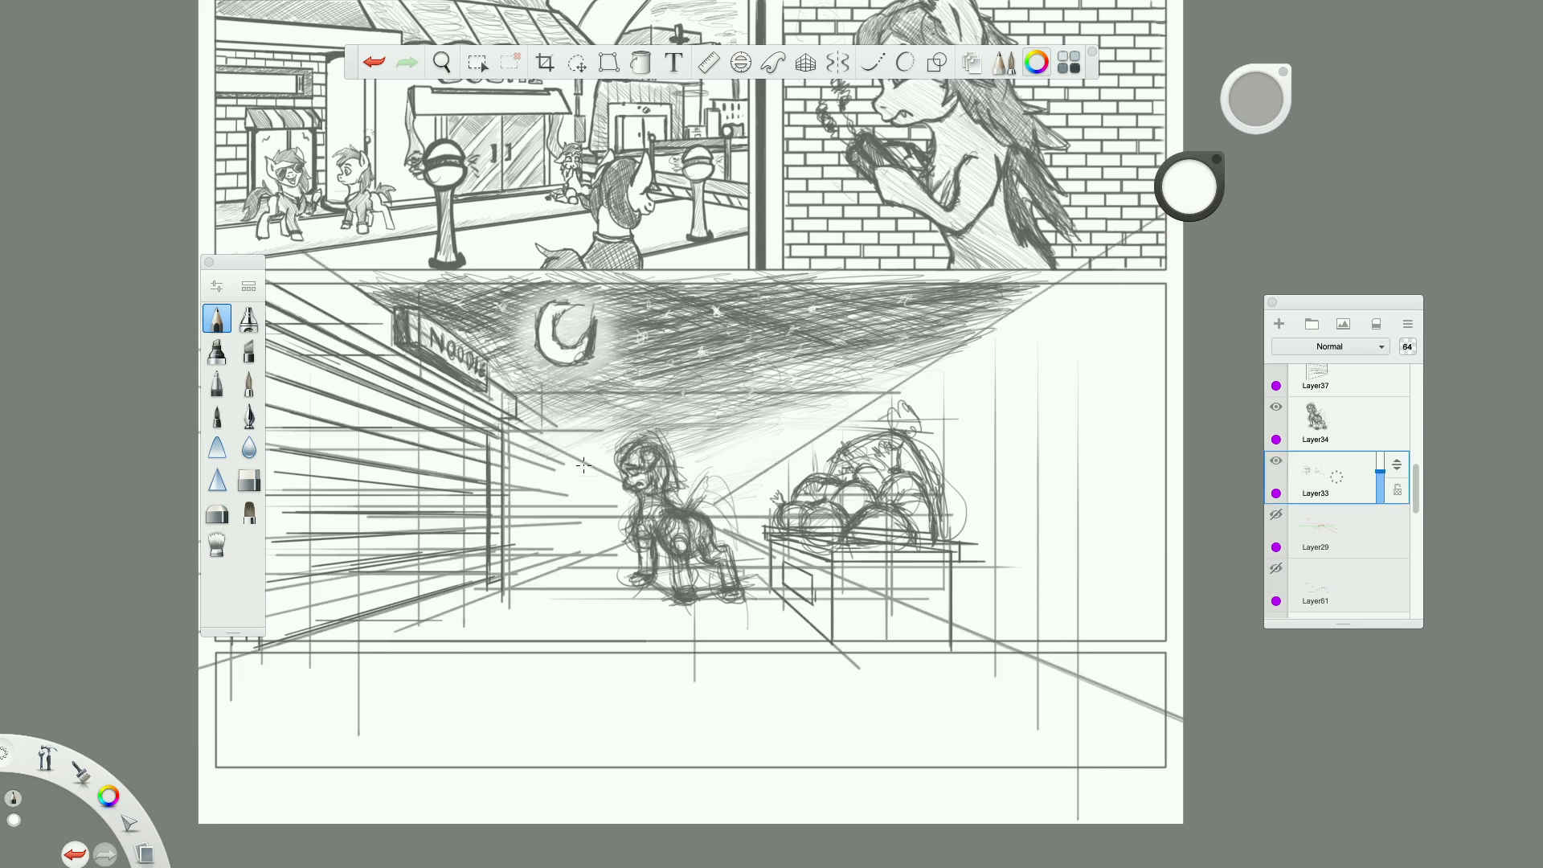
scroll(576, 466, "up", 2)
left_click(805, 62)
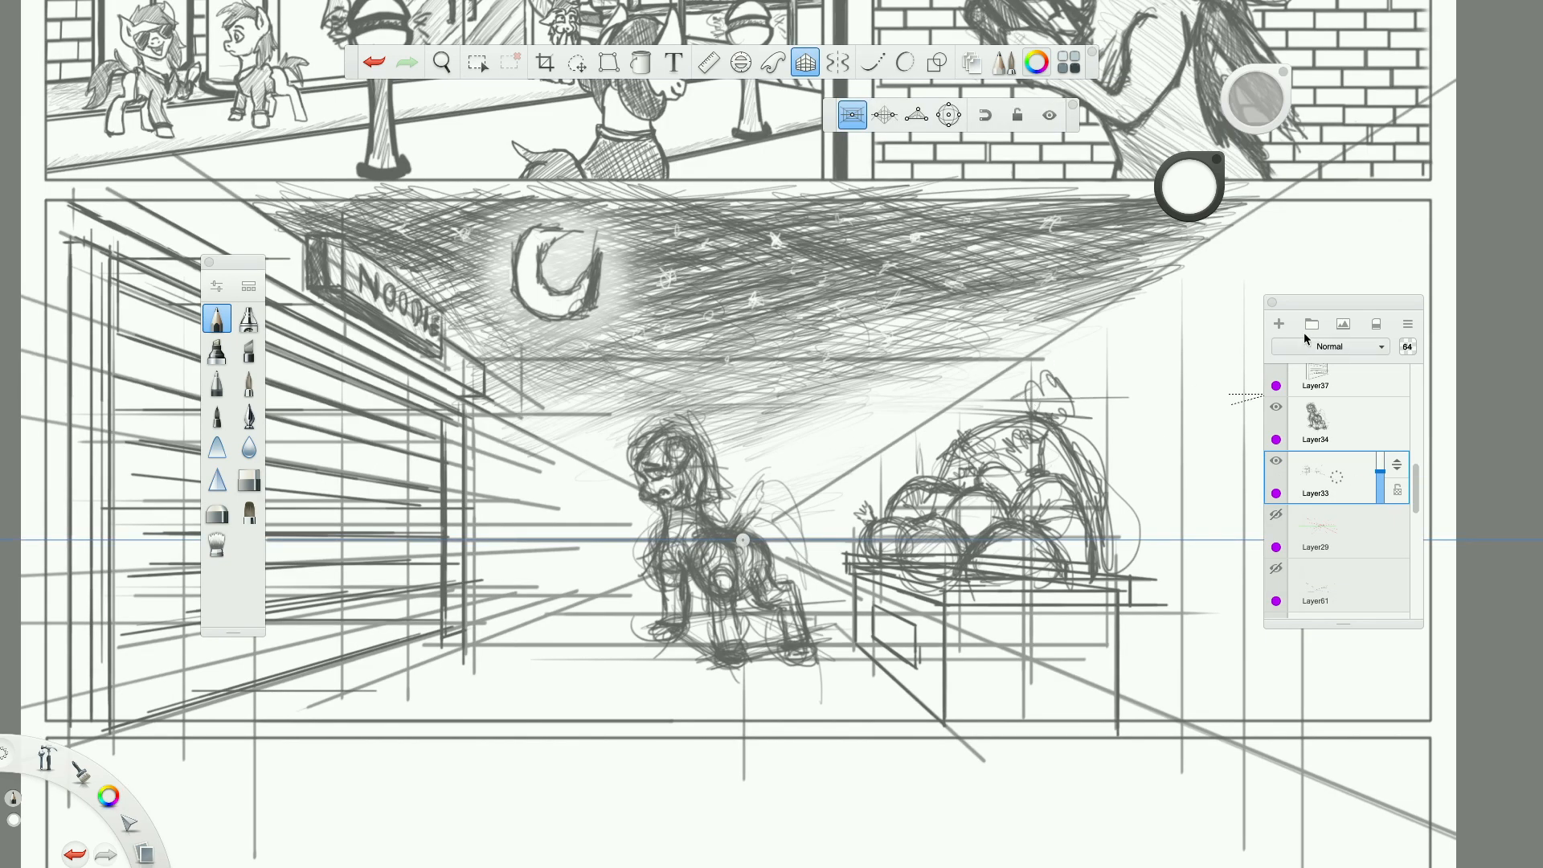
scroll(514, 508, "up", 3)
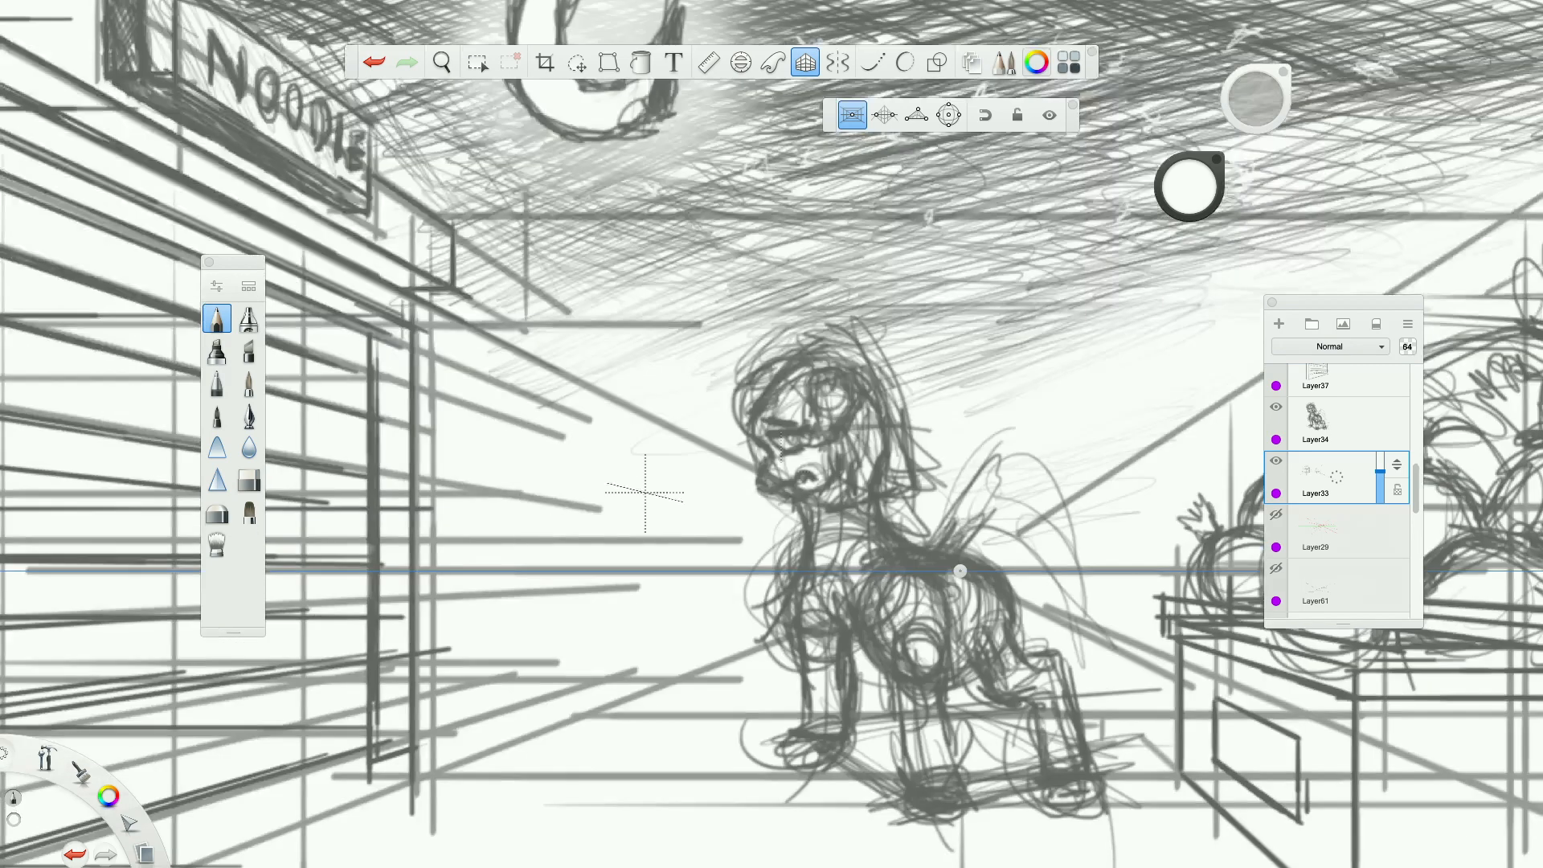
Set the perspective construction layer's opacity to 52 after trying it at full opacity.
left_click_drag(1380, 469, 1378, 434)
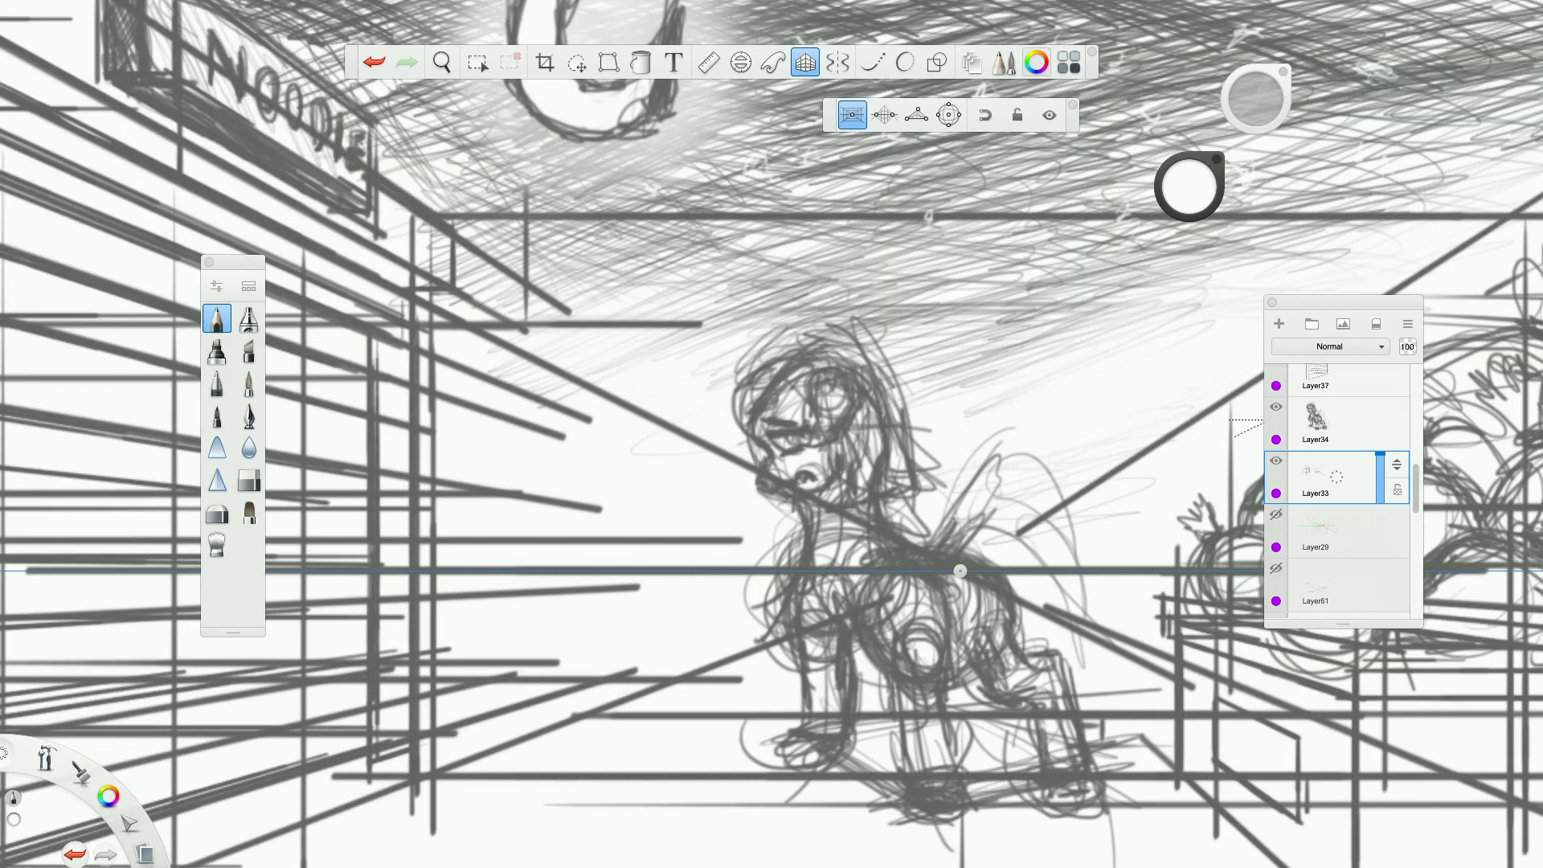
scroll(1083, 679, "down", 4)
scroll(1084, 679, "right", 3)
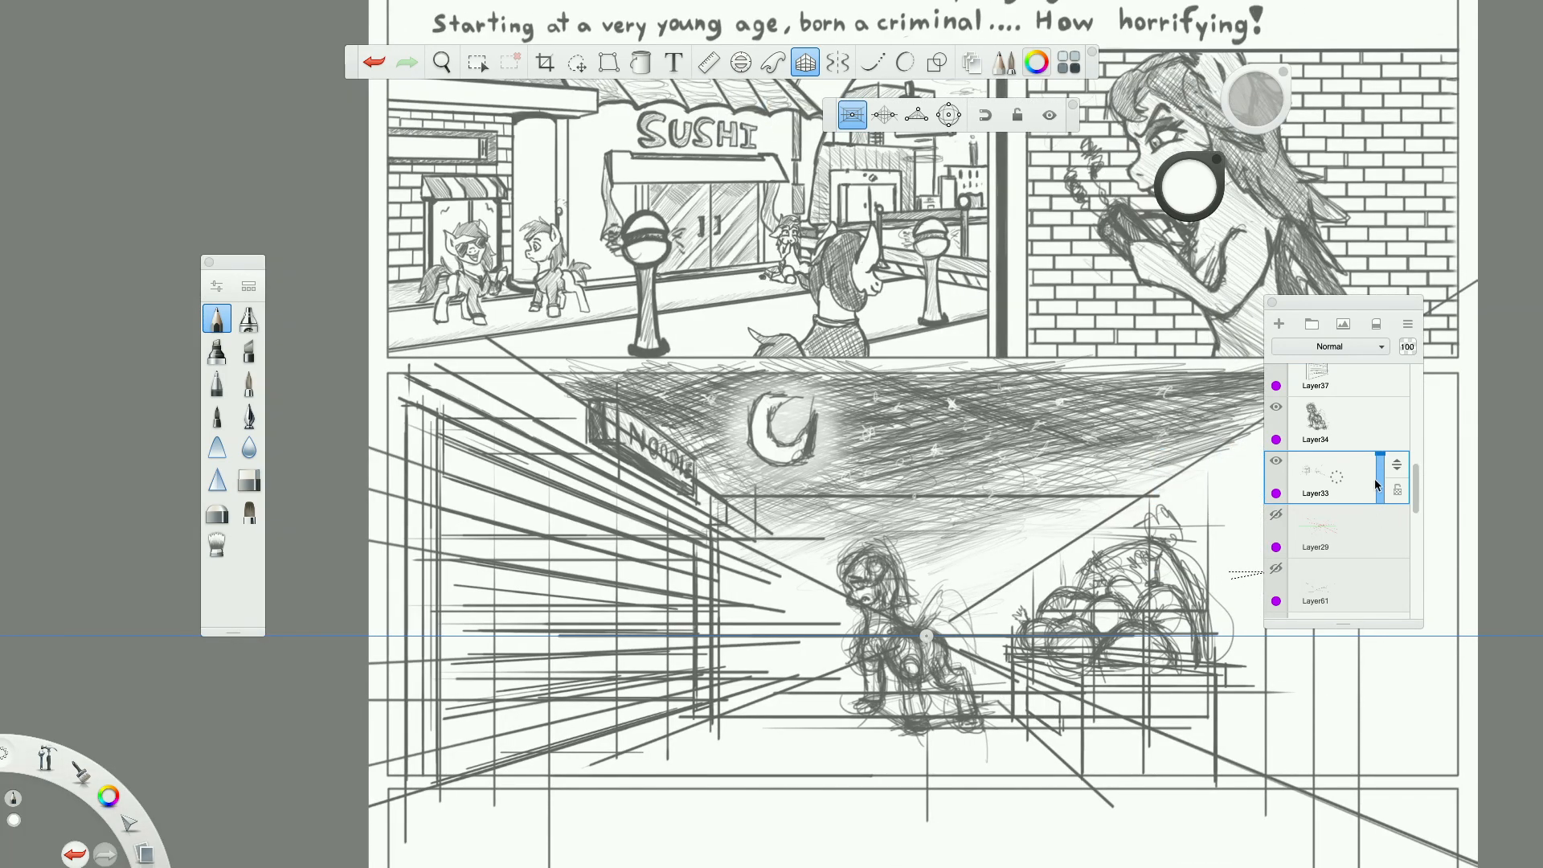
left_click(1378, 469)
left_click_drag(1380, 473, 1379, 483)
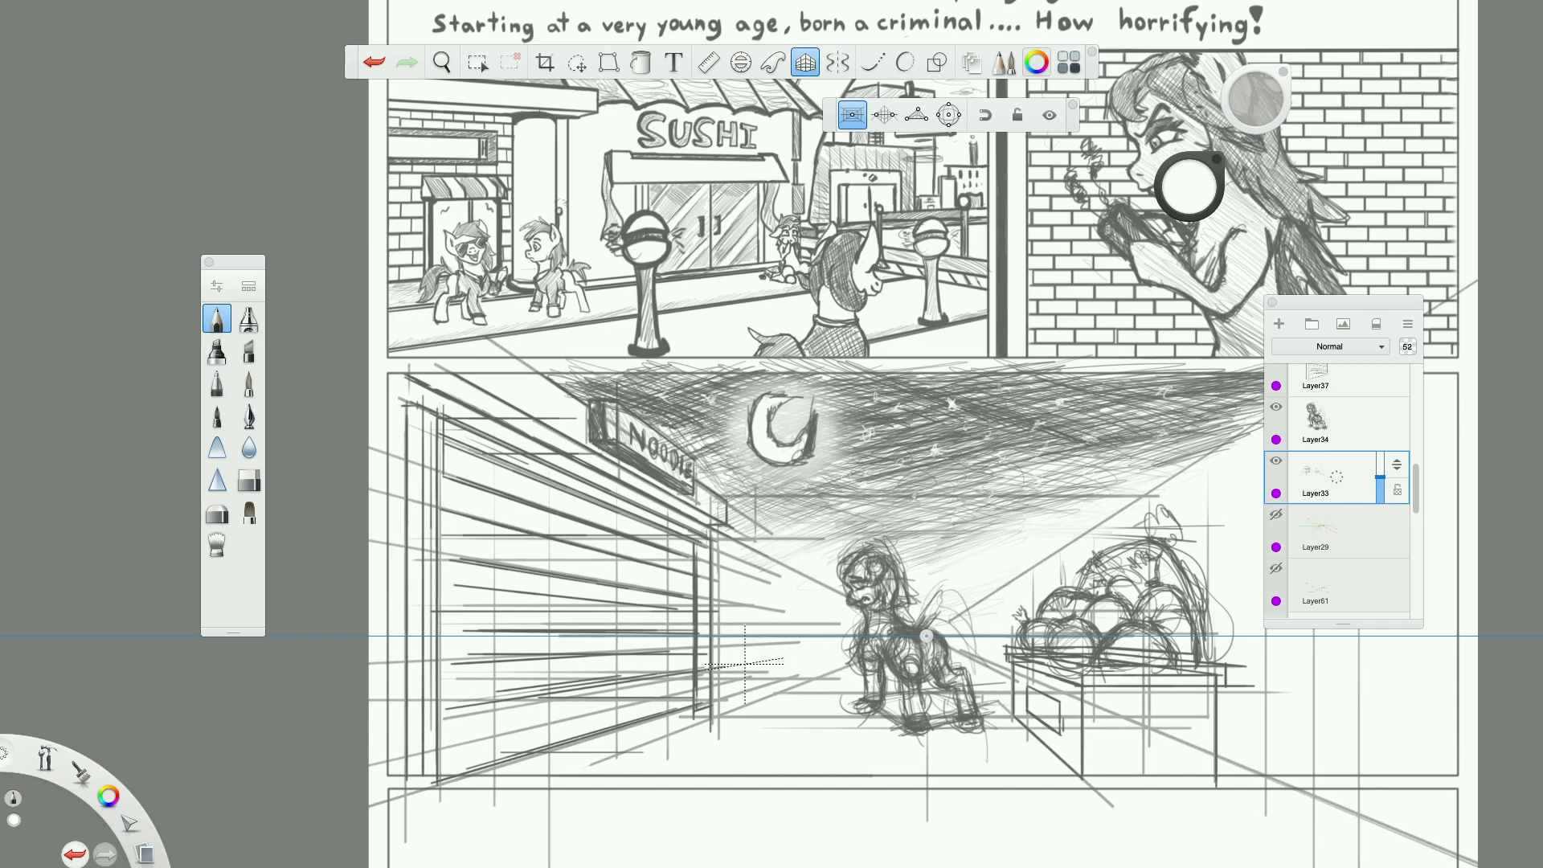
scroll(761, 659, "up", 4)
scroll(760, 659, "down", 5)
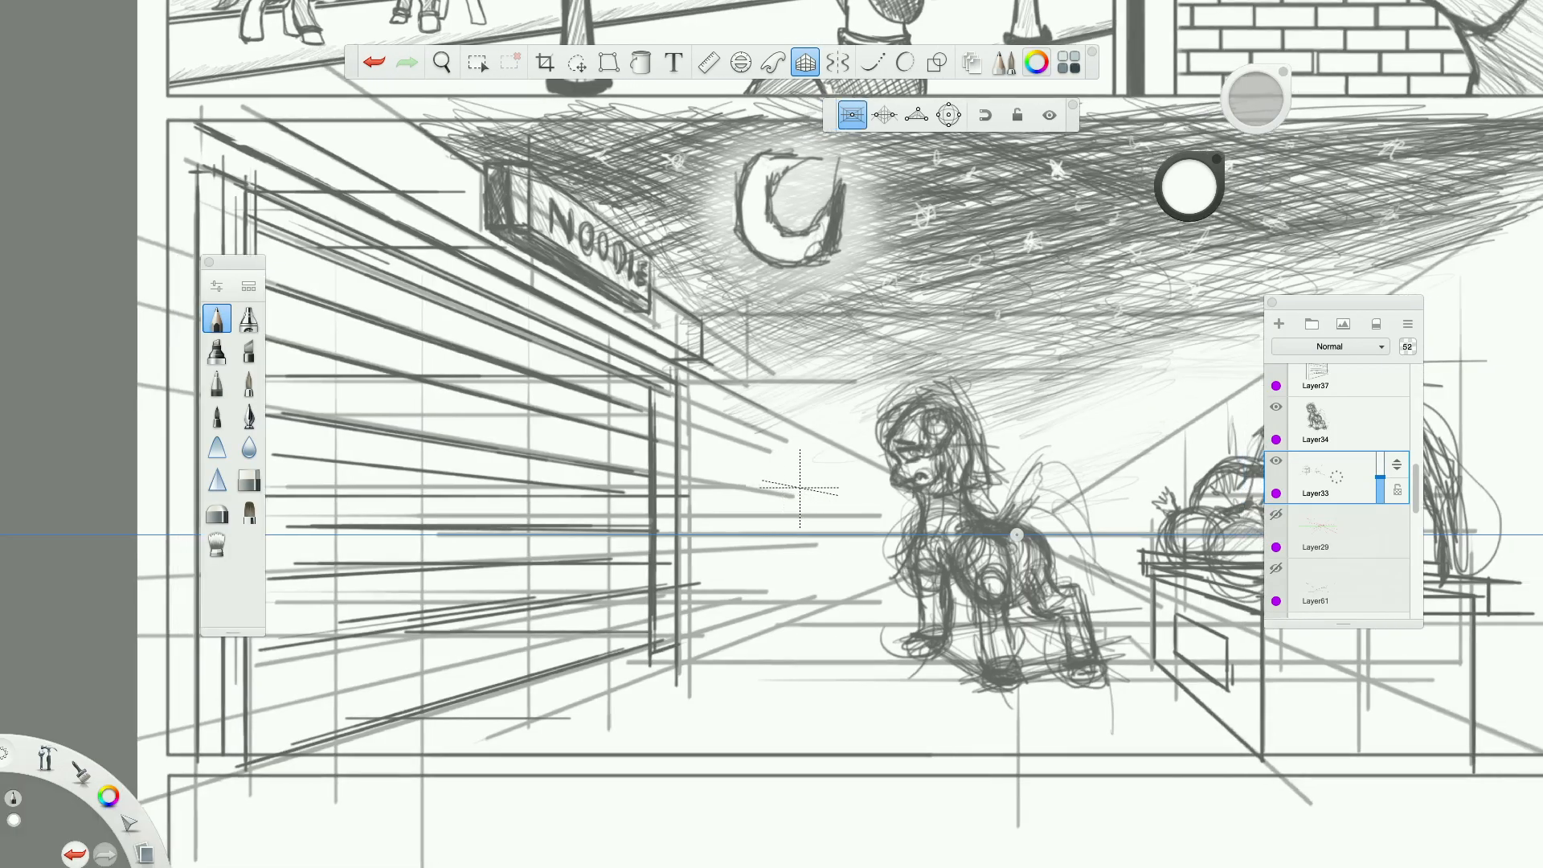
scroll(800, 487, "up", 3)
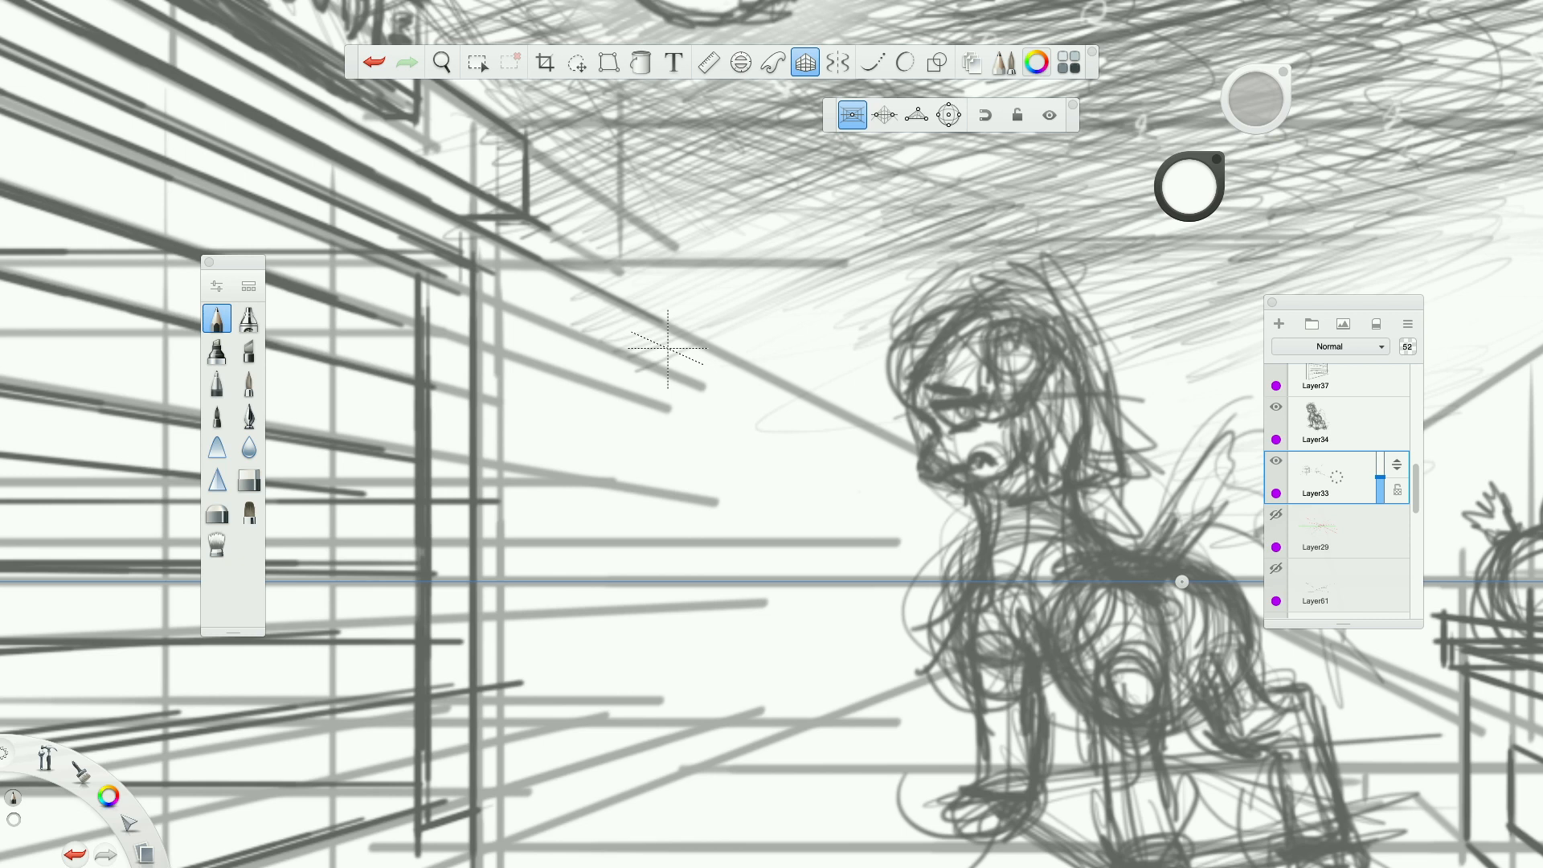
left_click_drag(666, 378, 666, 747)
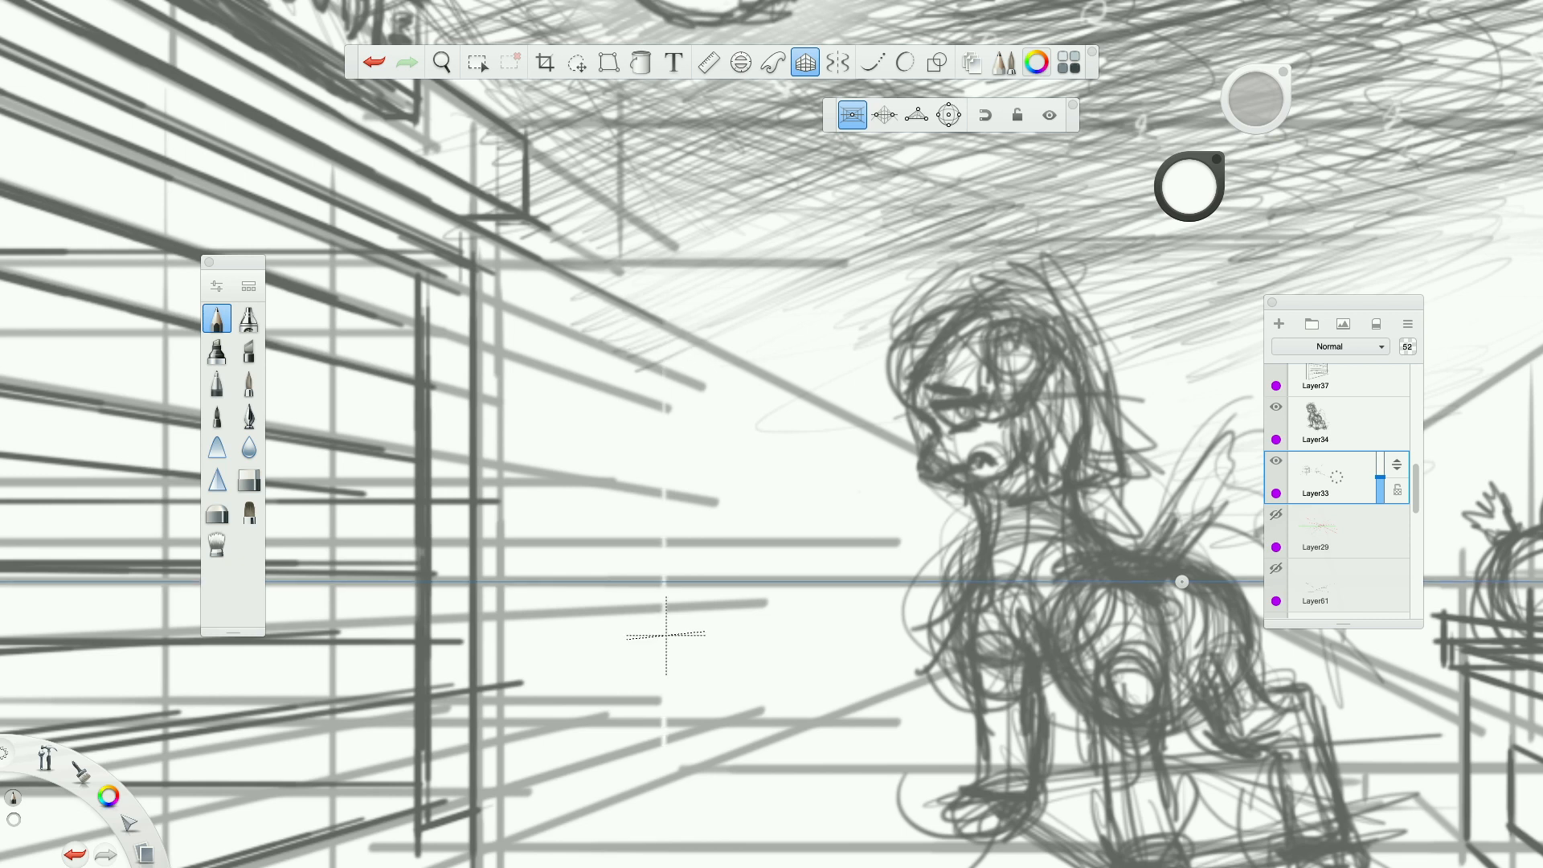
key("ctrl+z")
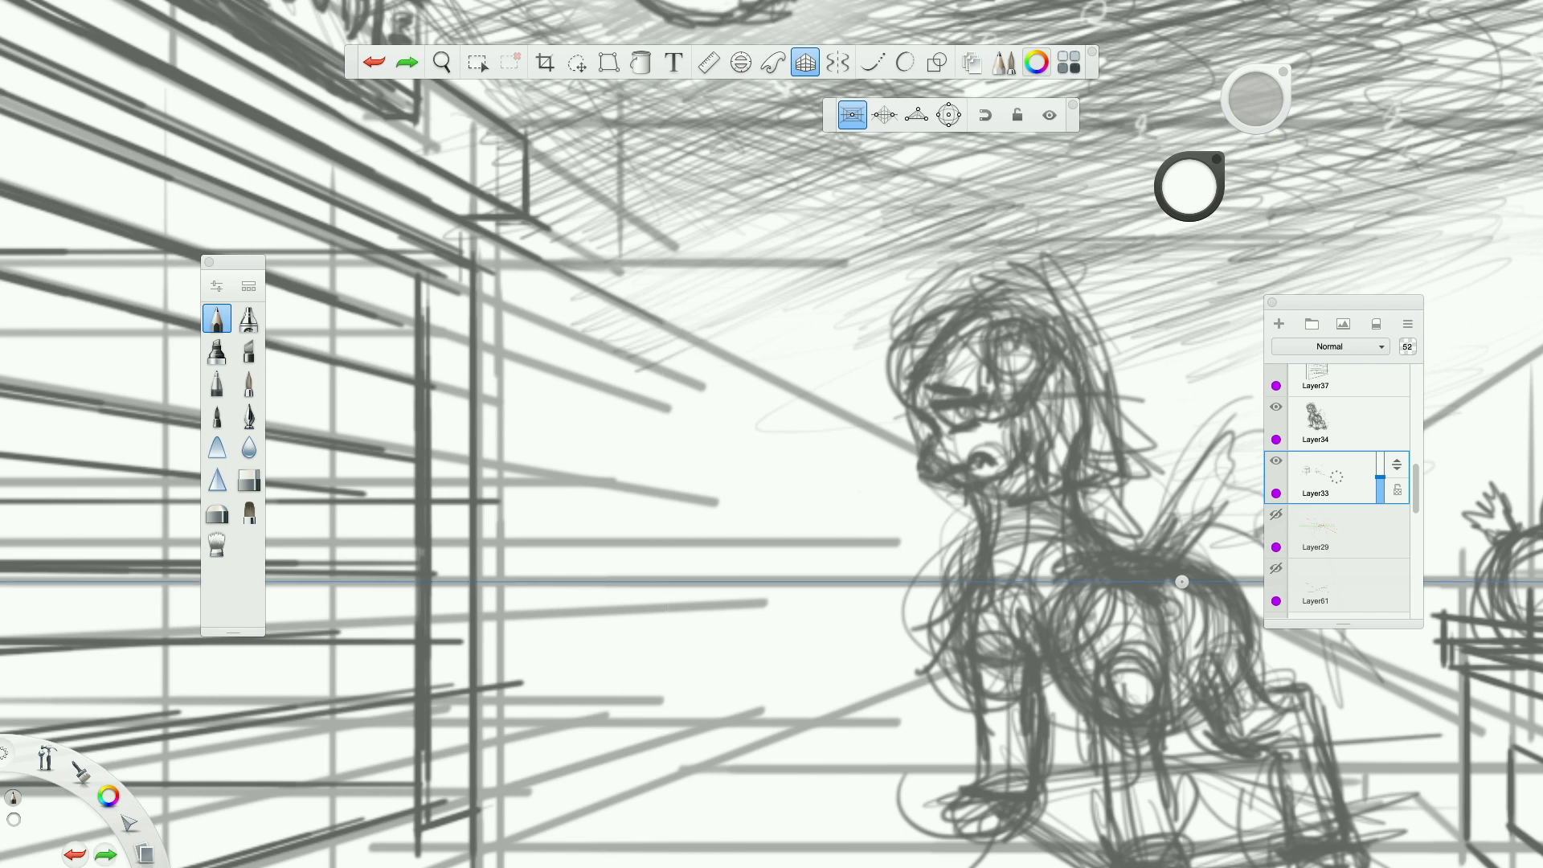
In dark grey, sketch the vertical edge and horizontal lines of a distant building between the noodle shop and the pony.
left_click_drag(107, 796, 145, 759)
scroll(841, 391, "down", 6)
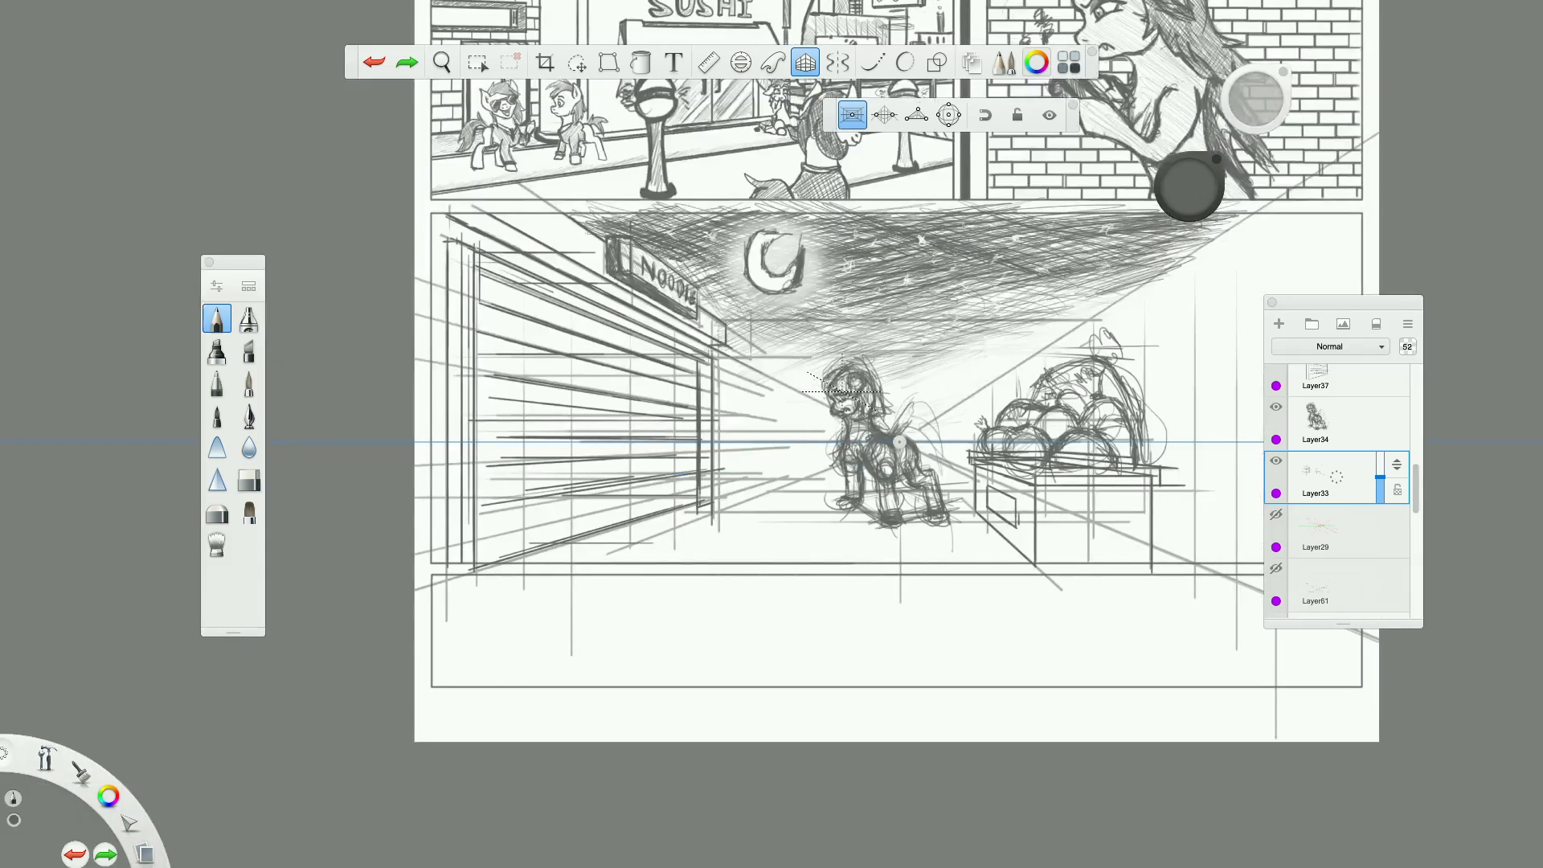
scroll(708, 433, "up", 2)
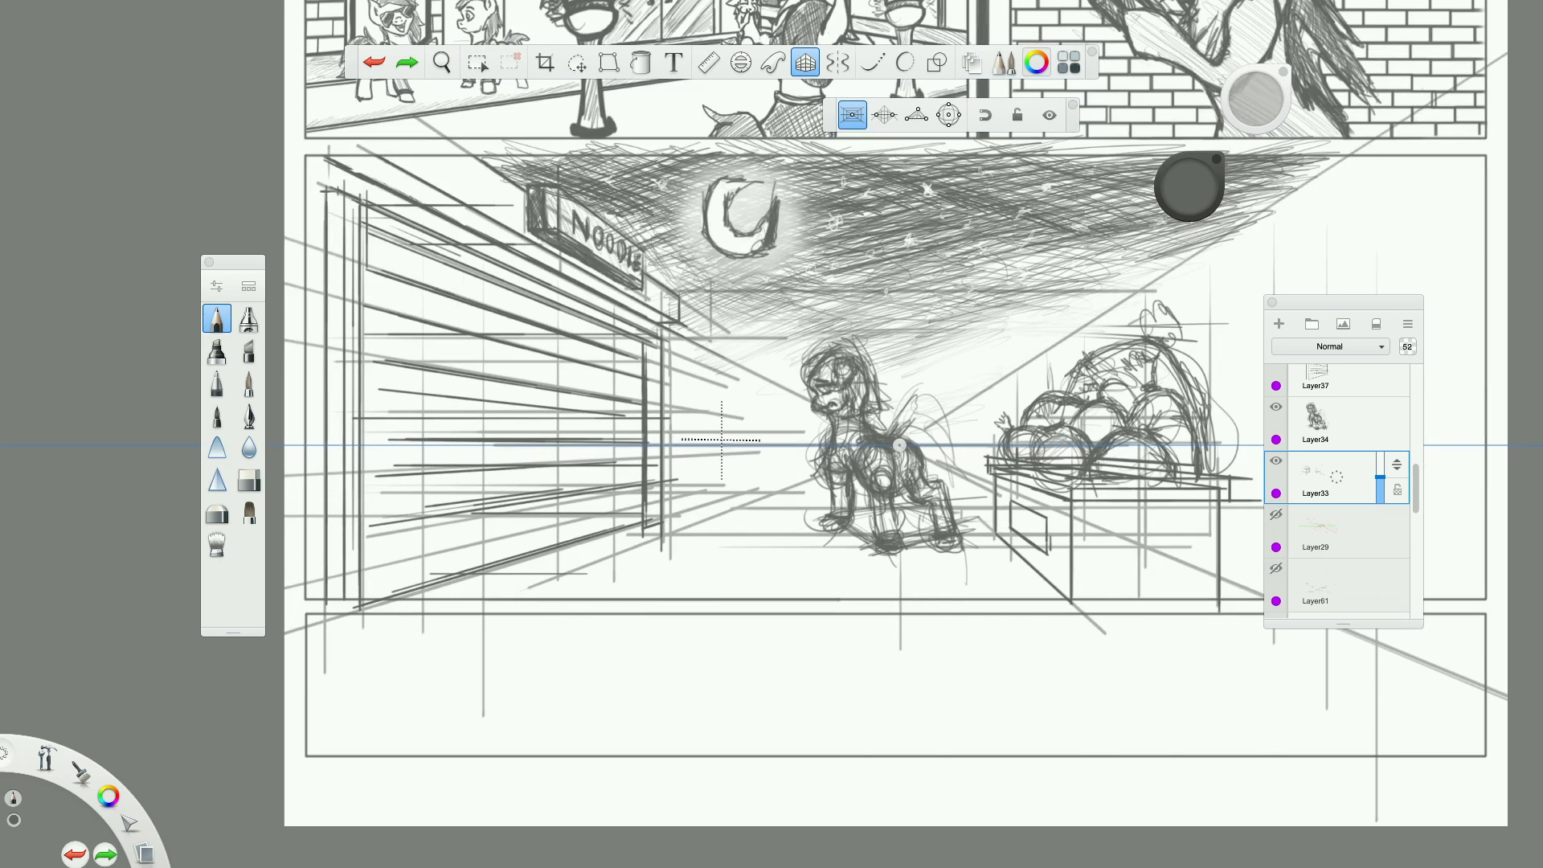
scroll(721, 439, "up", 2)
scroll(720, 439, "right", 5)
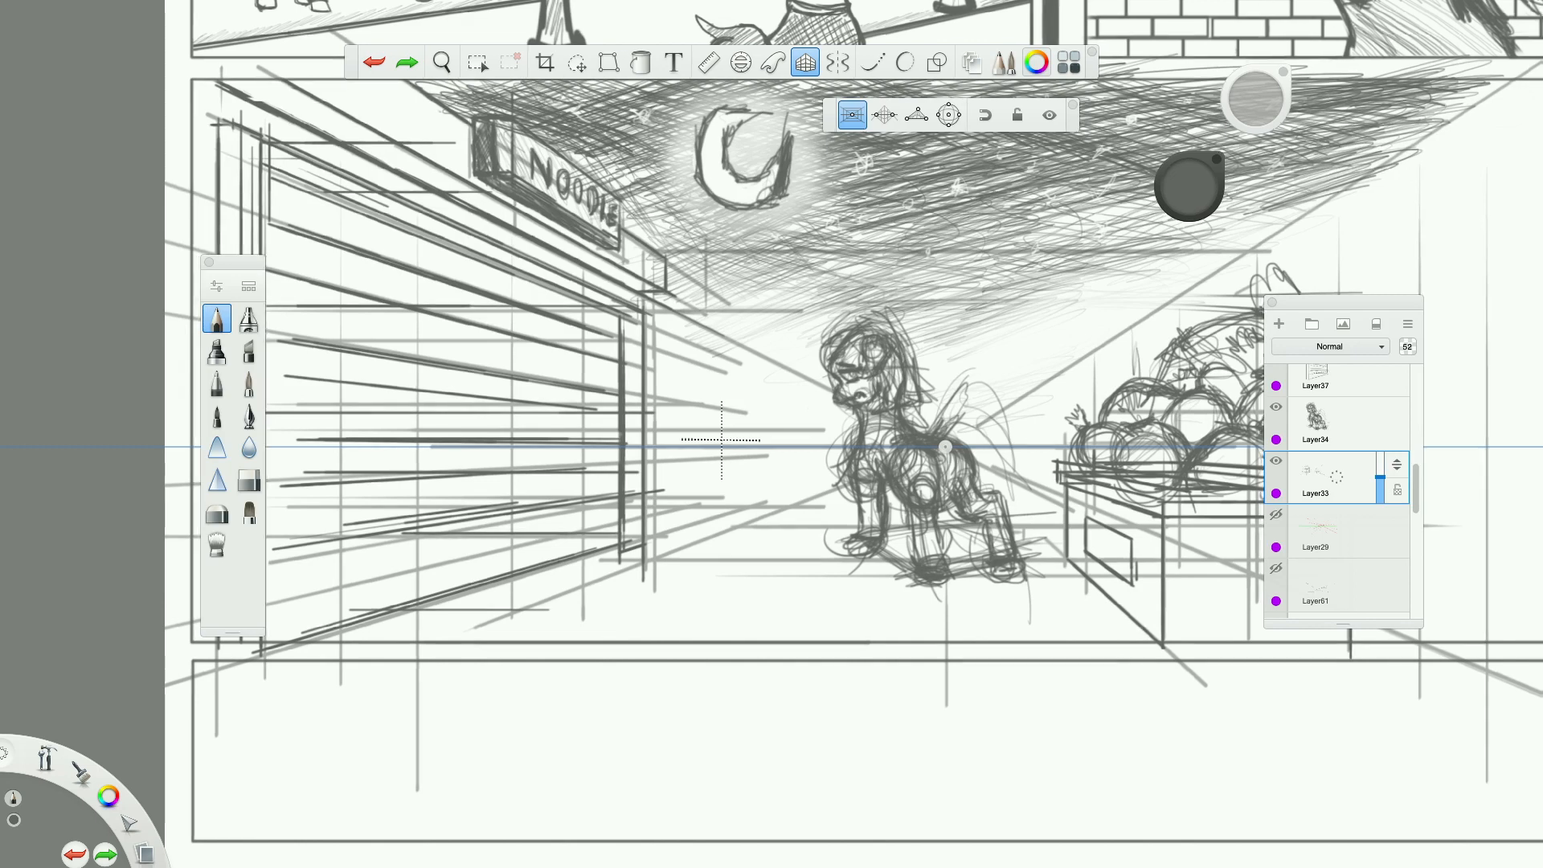
scroll(721, 439, "down", 2)
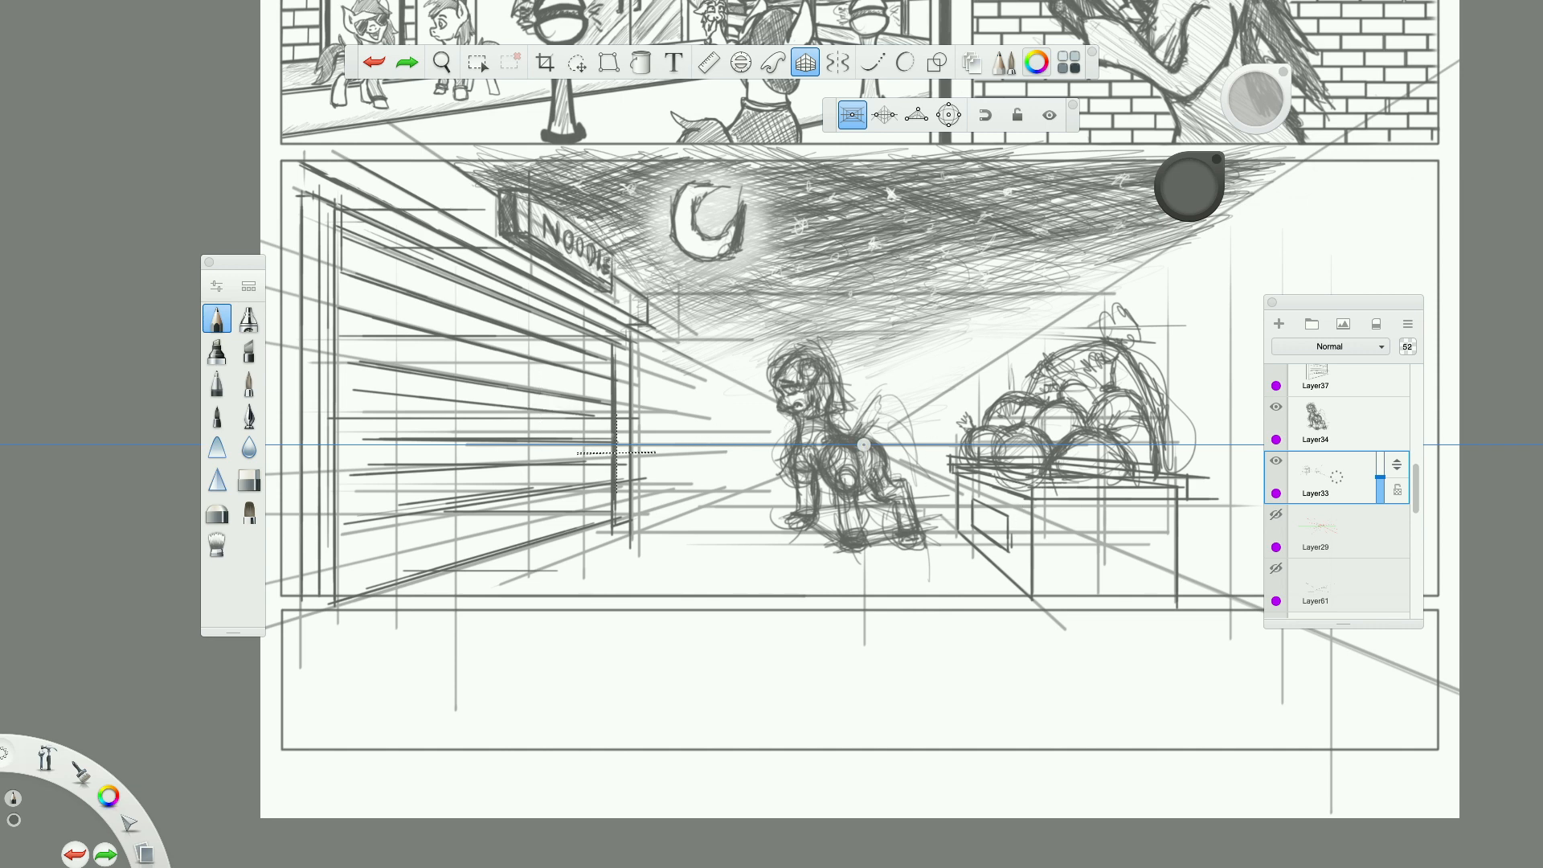
scroll(624, 456, "up", 4)
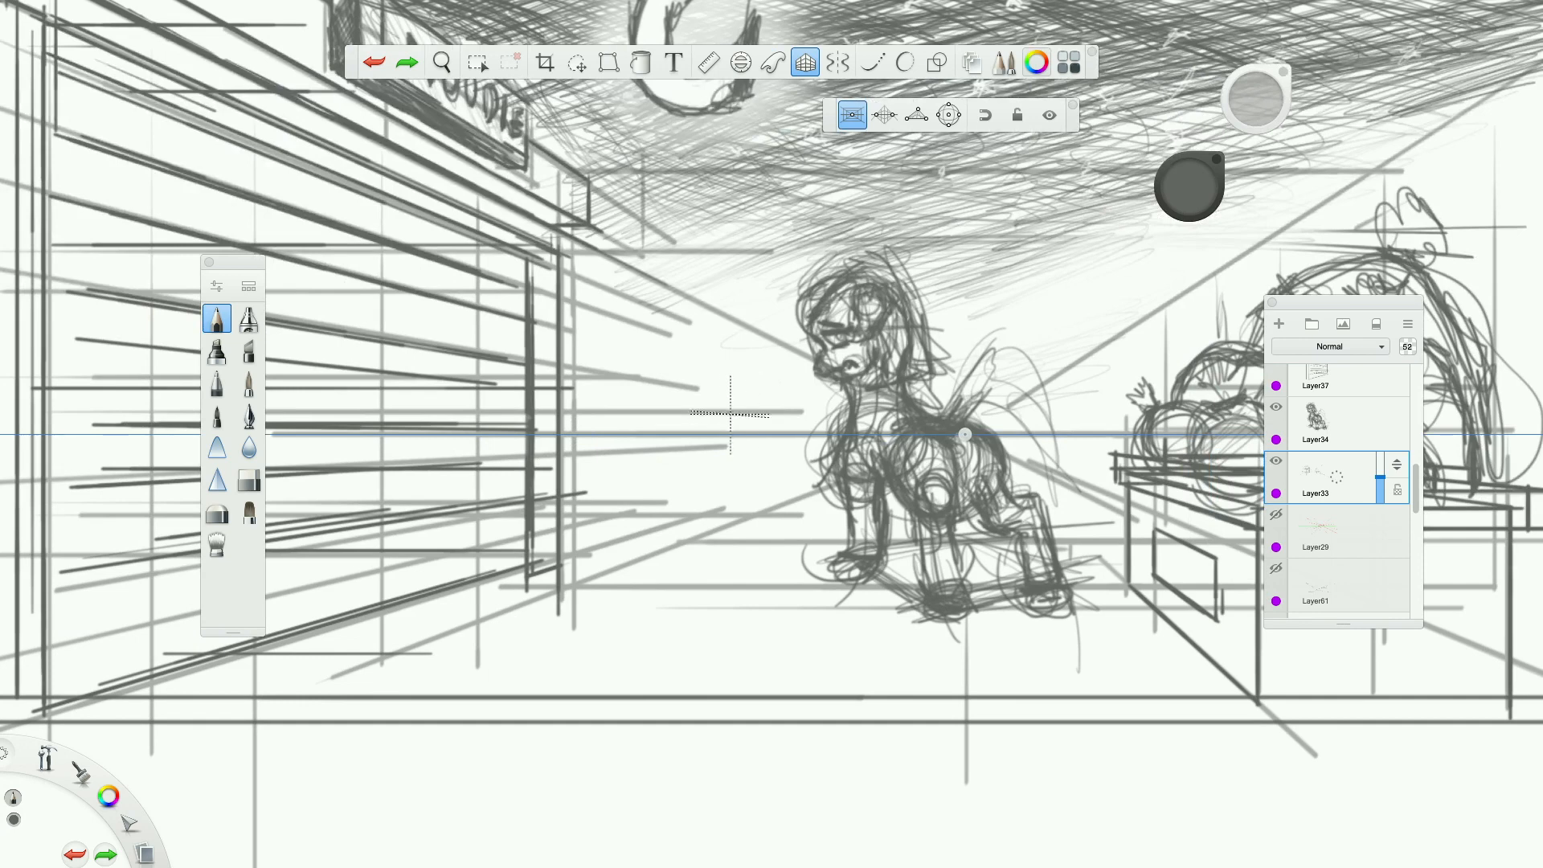
left_click_drag(714, 393, 713, 563)
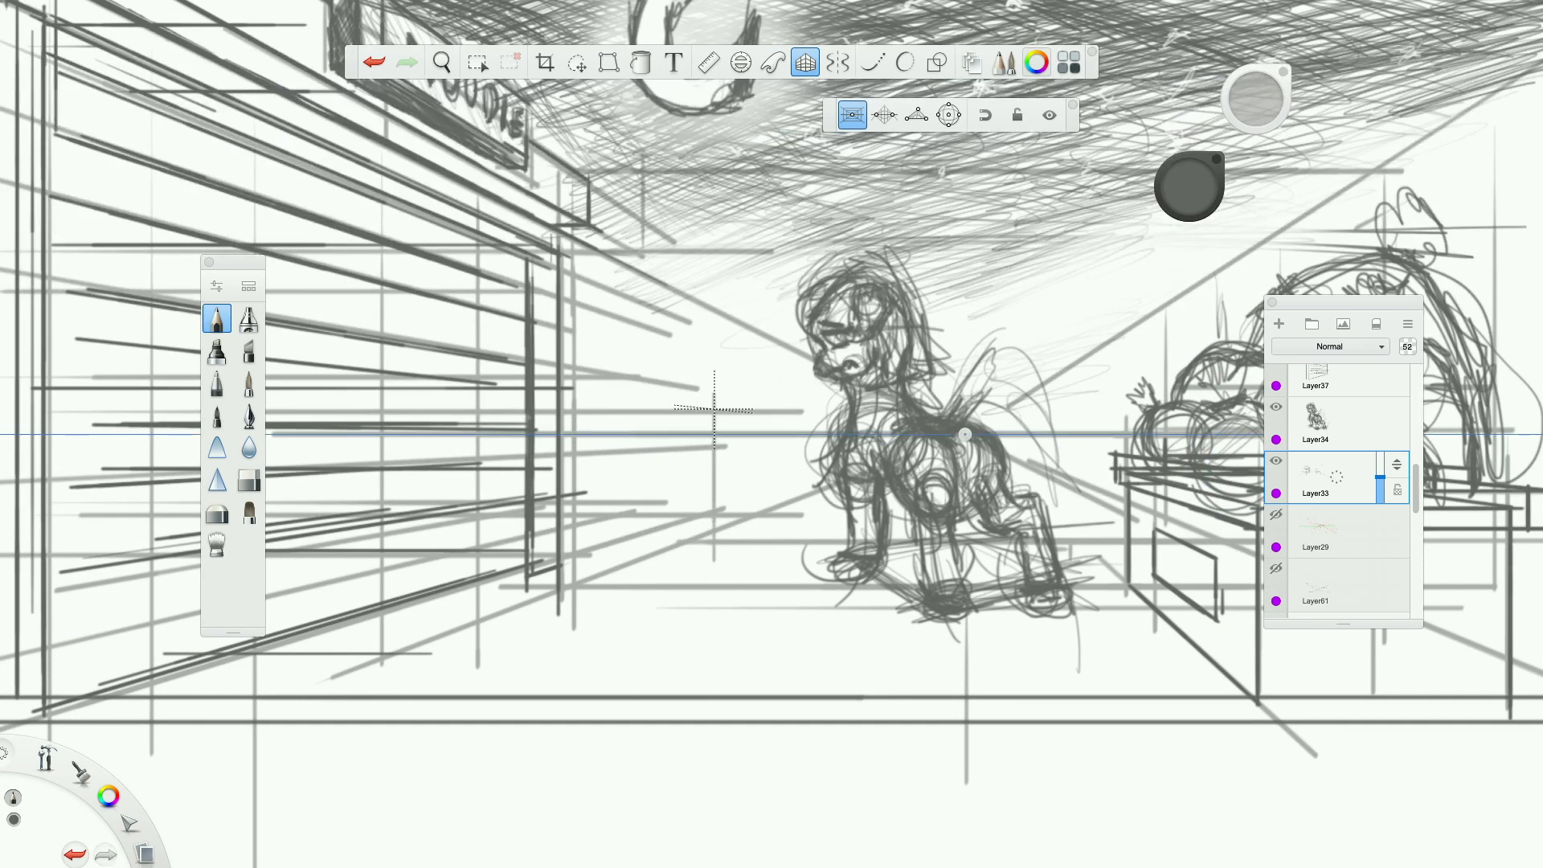
left_click_drag(808, 409, 704, 408)
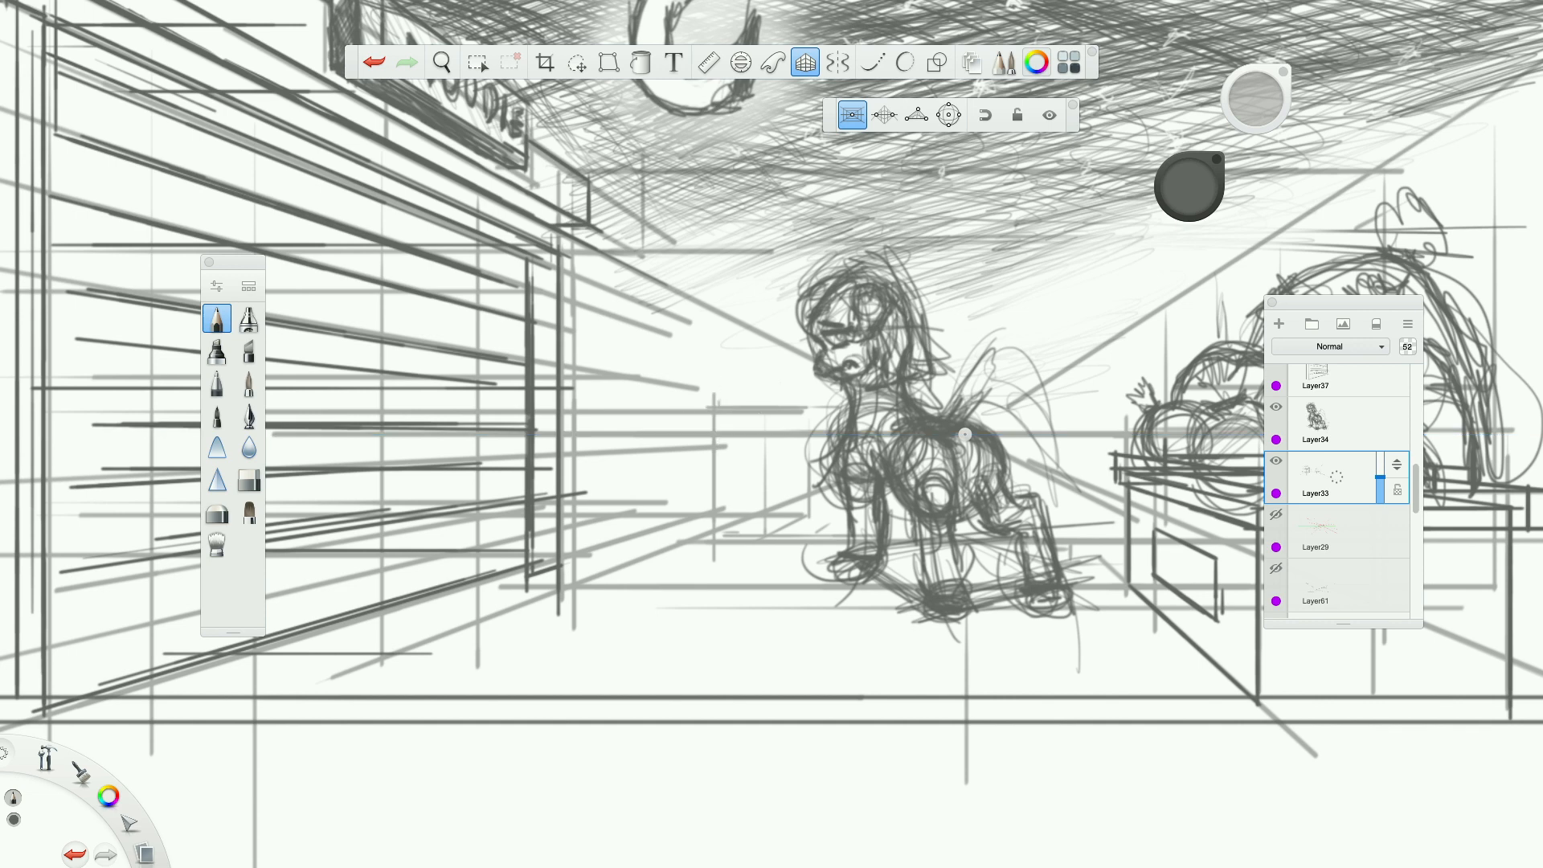
Raise the construction layer's opacity to 100 and add short vertical strokes above the distant building beside the pony's head.
left_click_drag(1380, 465, 1381, 432)
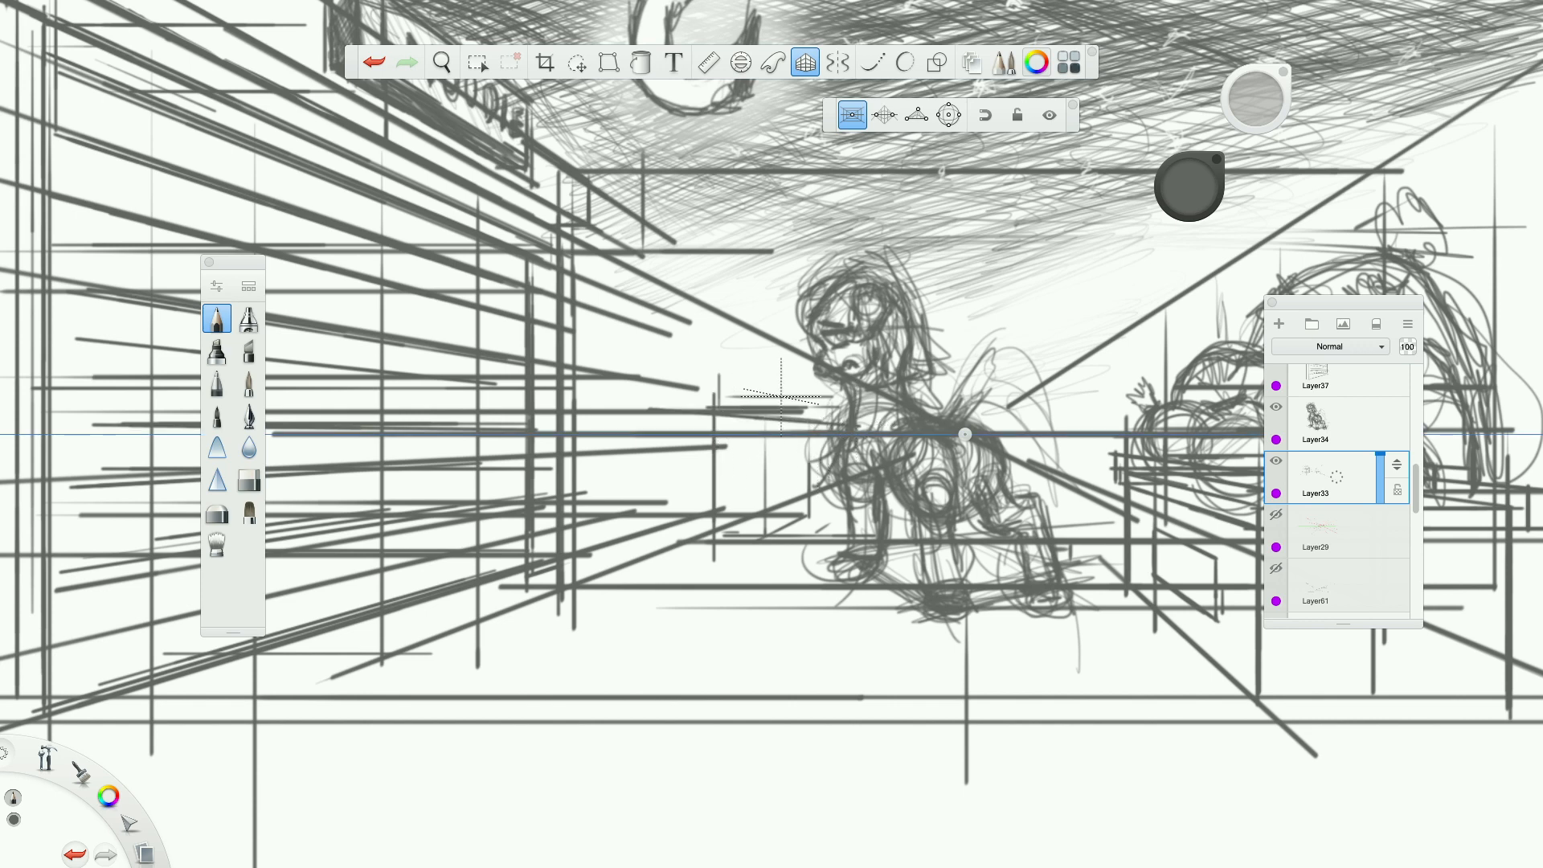
left_click_drag(725, 398, 725, 332)
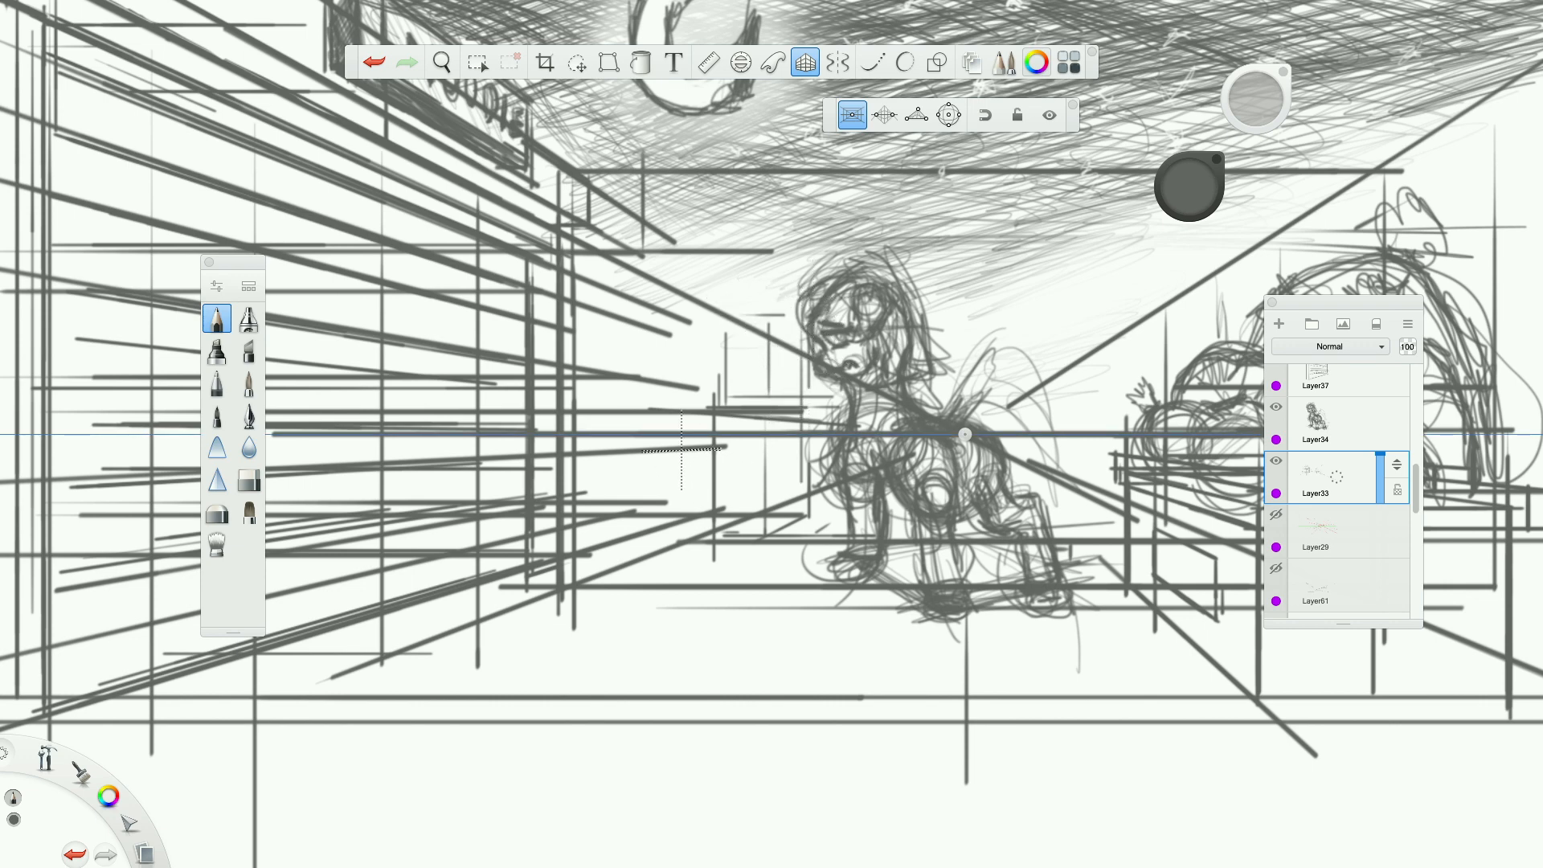
scroll(682, 451, "down", 5)
scroll(935, 486, "down", 2)
scroll(934, 486, "up", 4)
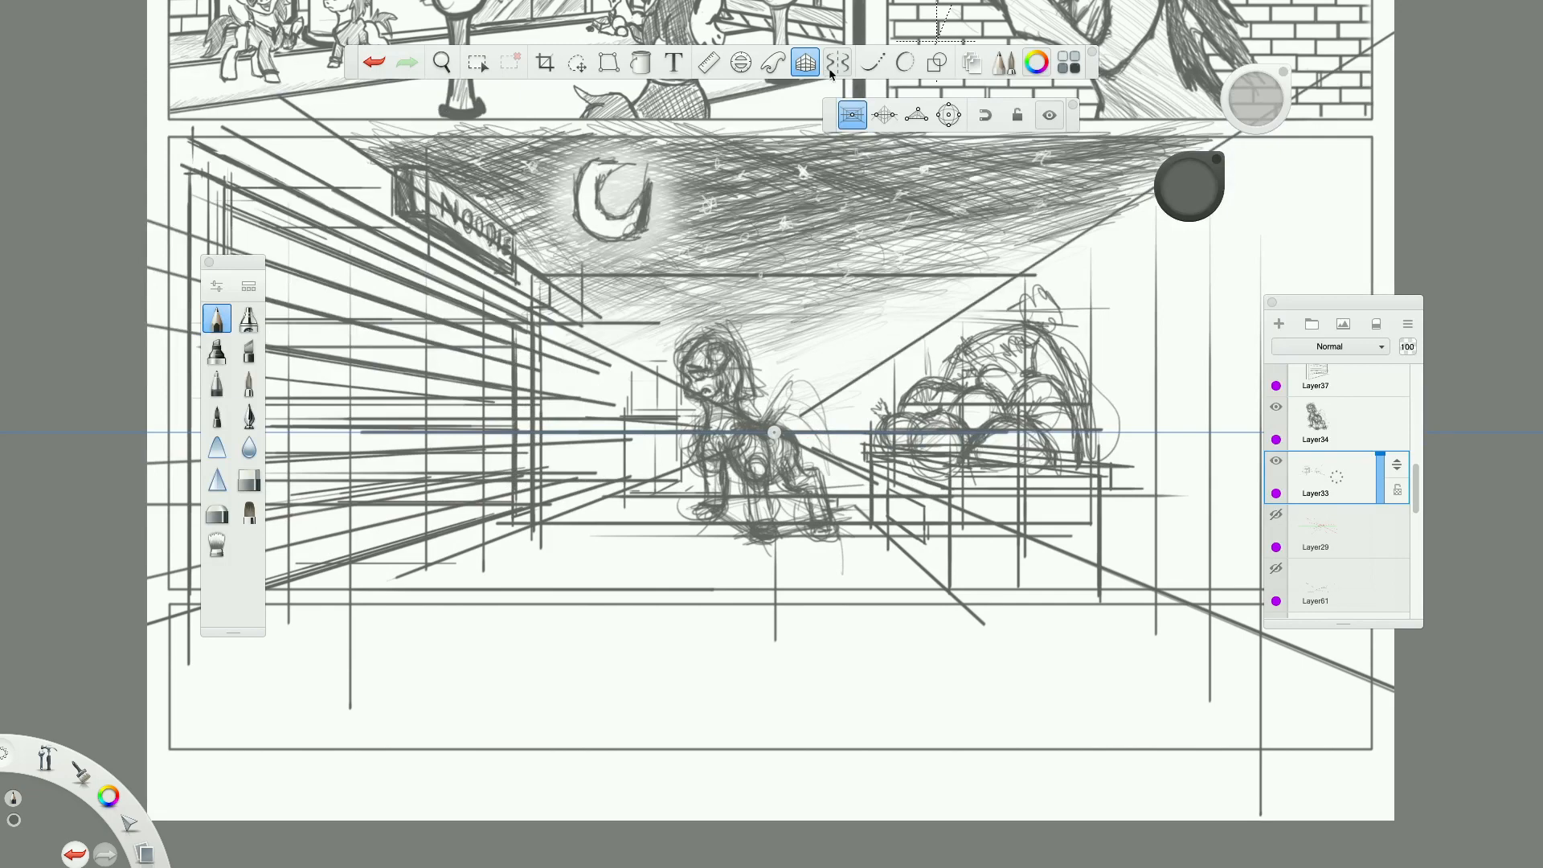
Add vertical perspective guide lines for distant structures on both sides of the pony, beside its chest and before the vegetable stand.
scroll(593, 402, "up", 2)
scroll(1008, 386, "up", 3)
scroll(882, 436, "down", 6)
scroll(823, 437, "up", 3)
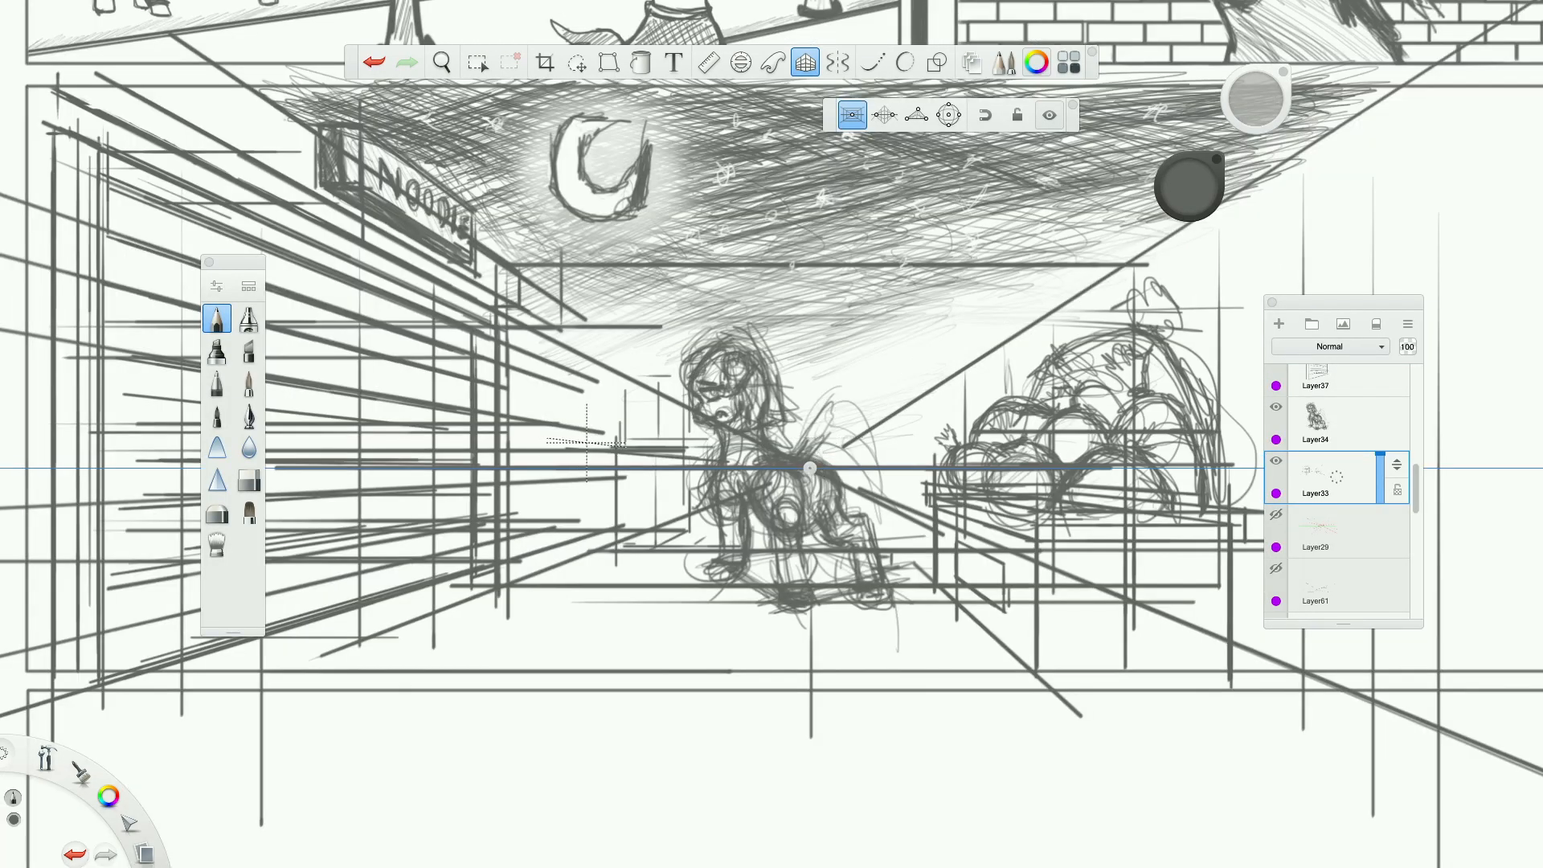
left_click_drag(667, 404, 668, 446)
mouse_move(904, 460)
left_mouse_down()
mouse_move(904, 412)
mouse_move(904, 505)
mouse_move(904, 382)
mouse_move(905, 405)
left_mouse_up()
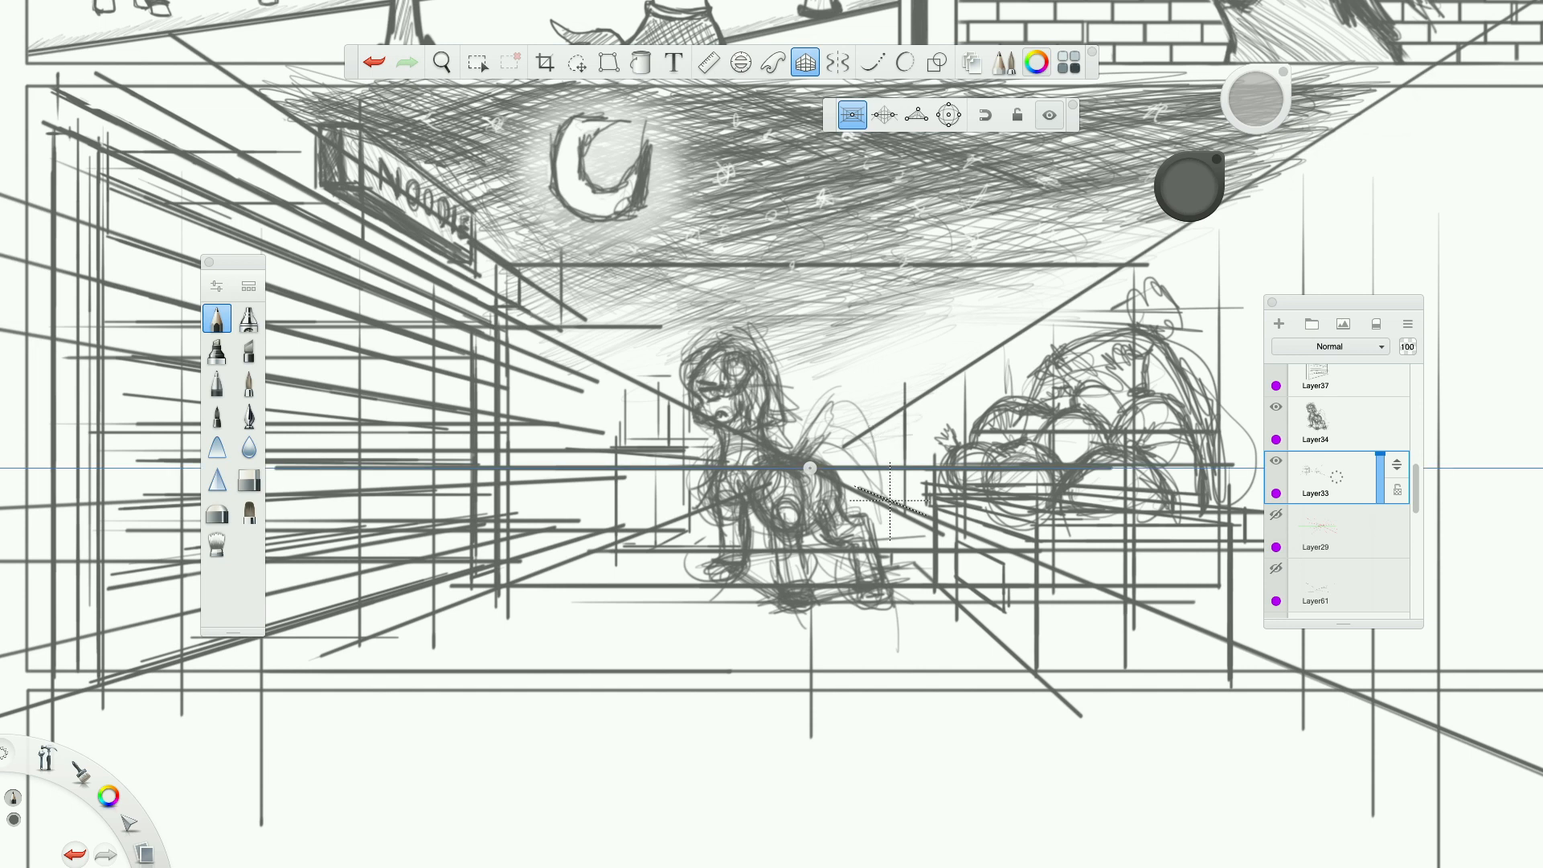
Add a short horizontal guide line just behind the pony's hindquarters, and turn off the perspective guides.
left_click_drag(849, 506, 884, 506)
scroll(932, 468, "up", 5)
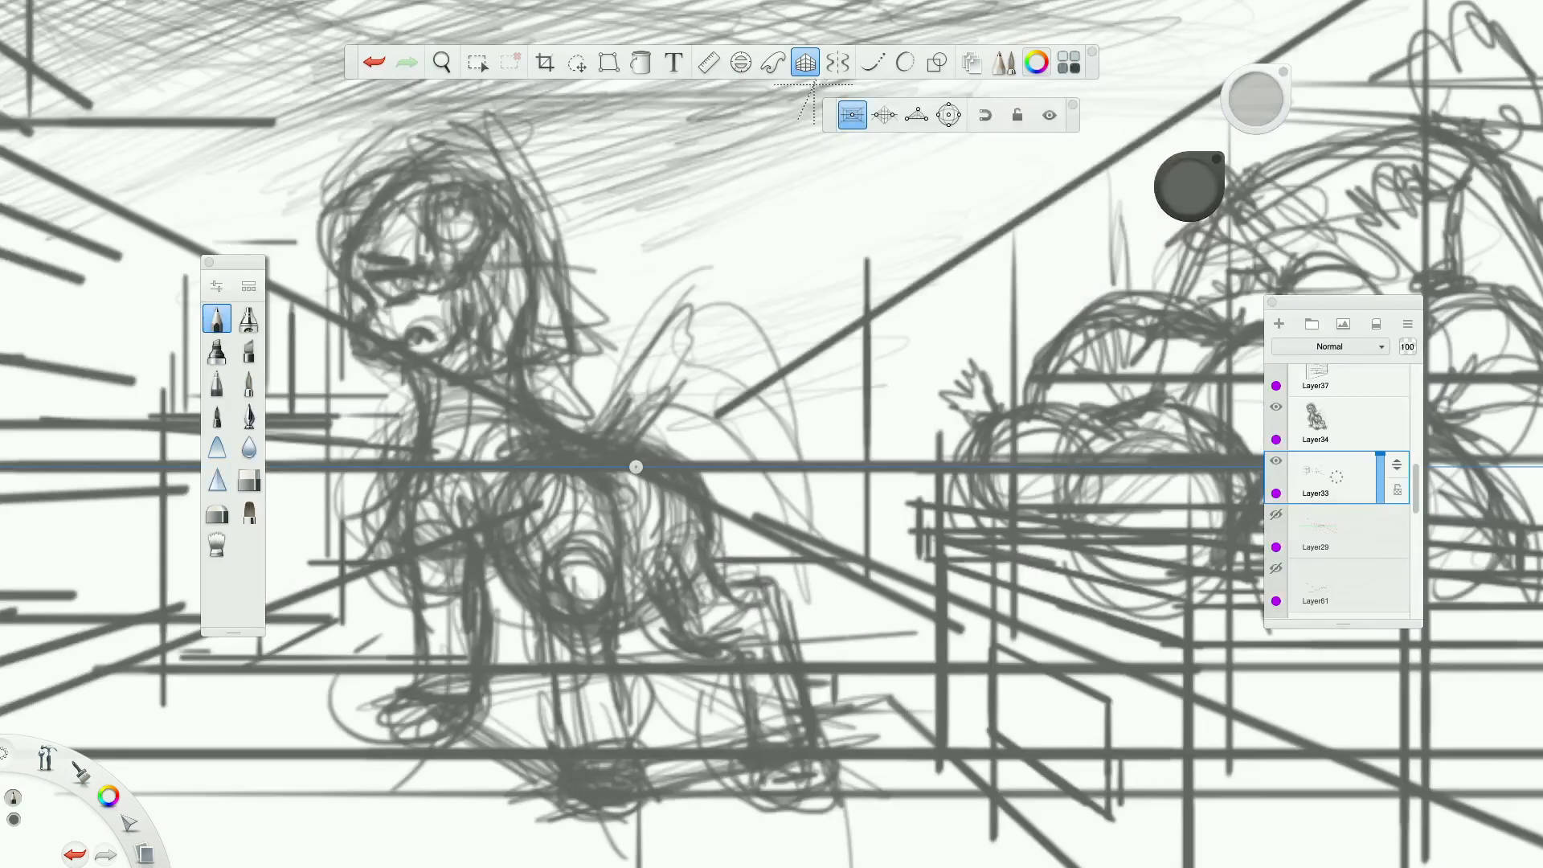
left_click(806, 63)
scroll(815, 228, "down", 6)
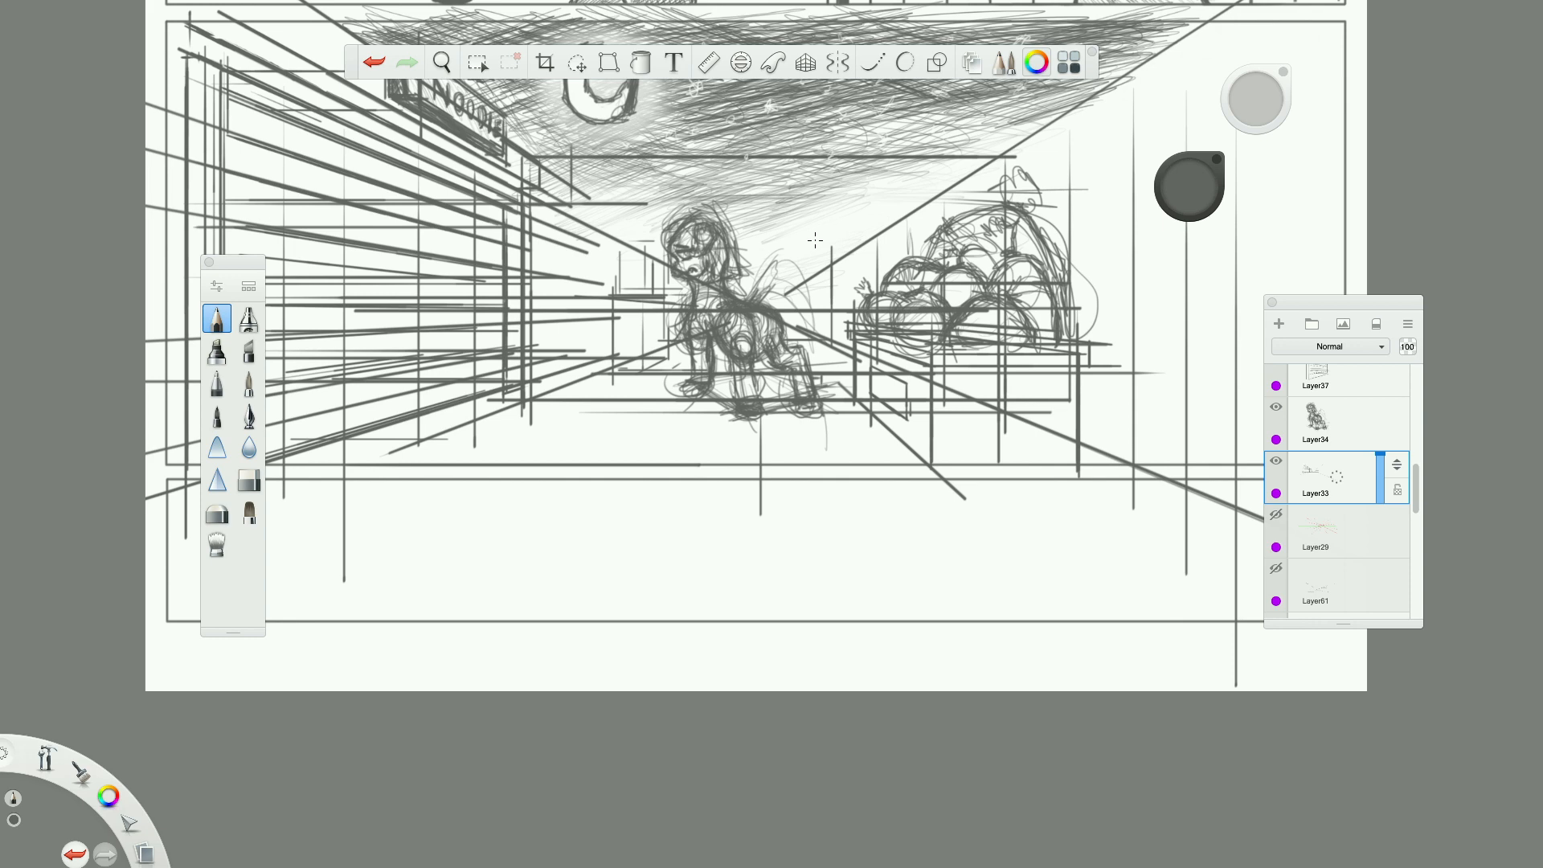
scroll(814, 239, "up", 5)
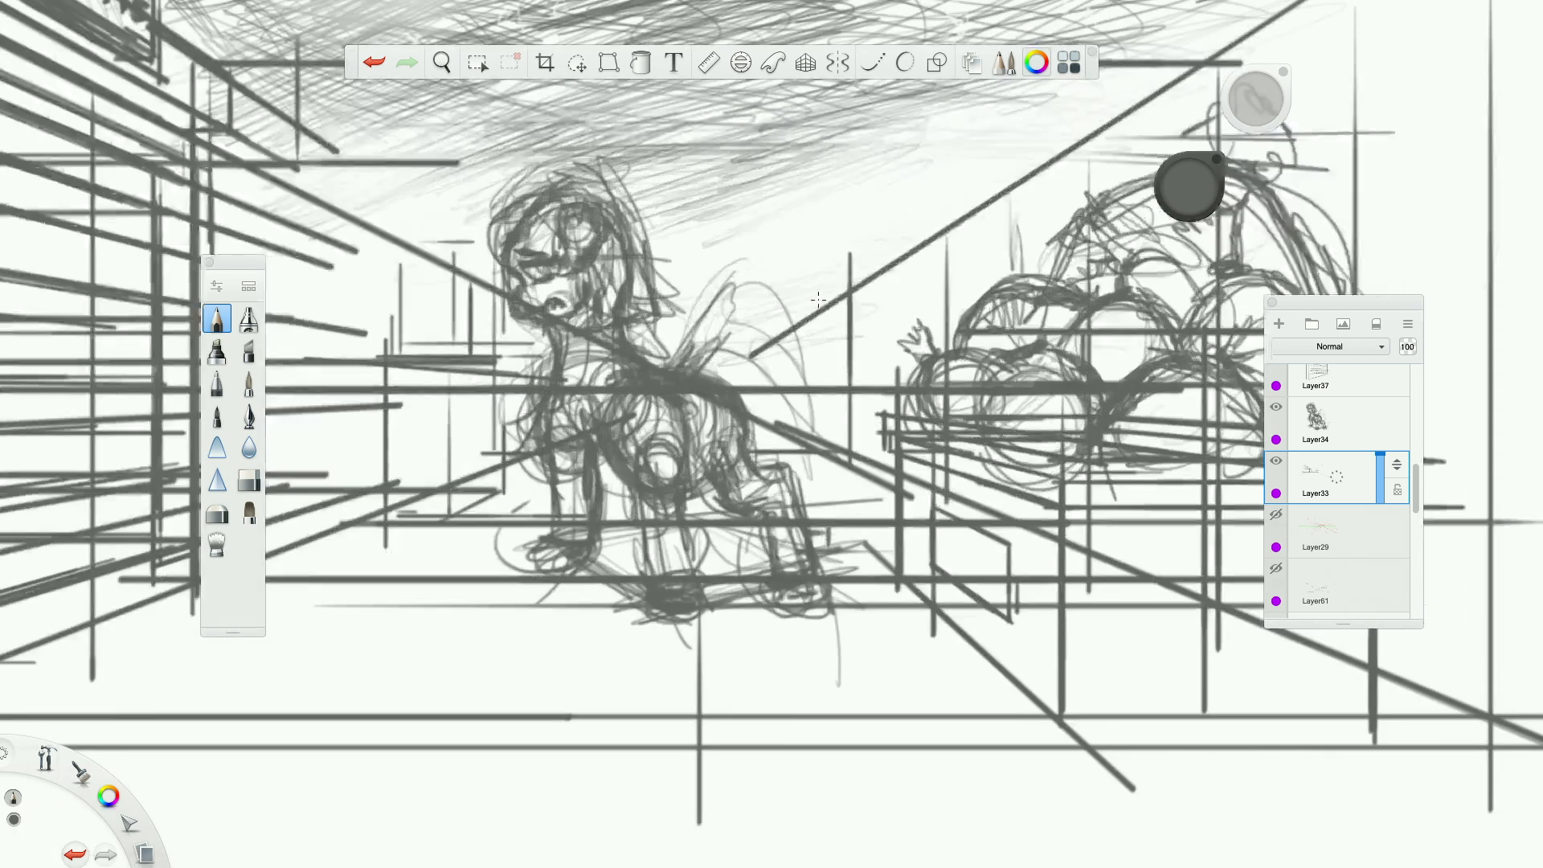
scroll(818, 300, "up", 2)
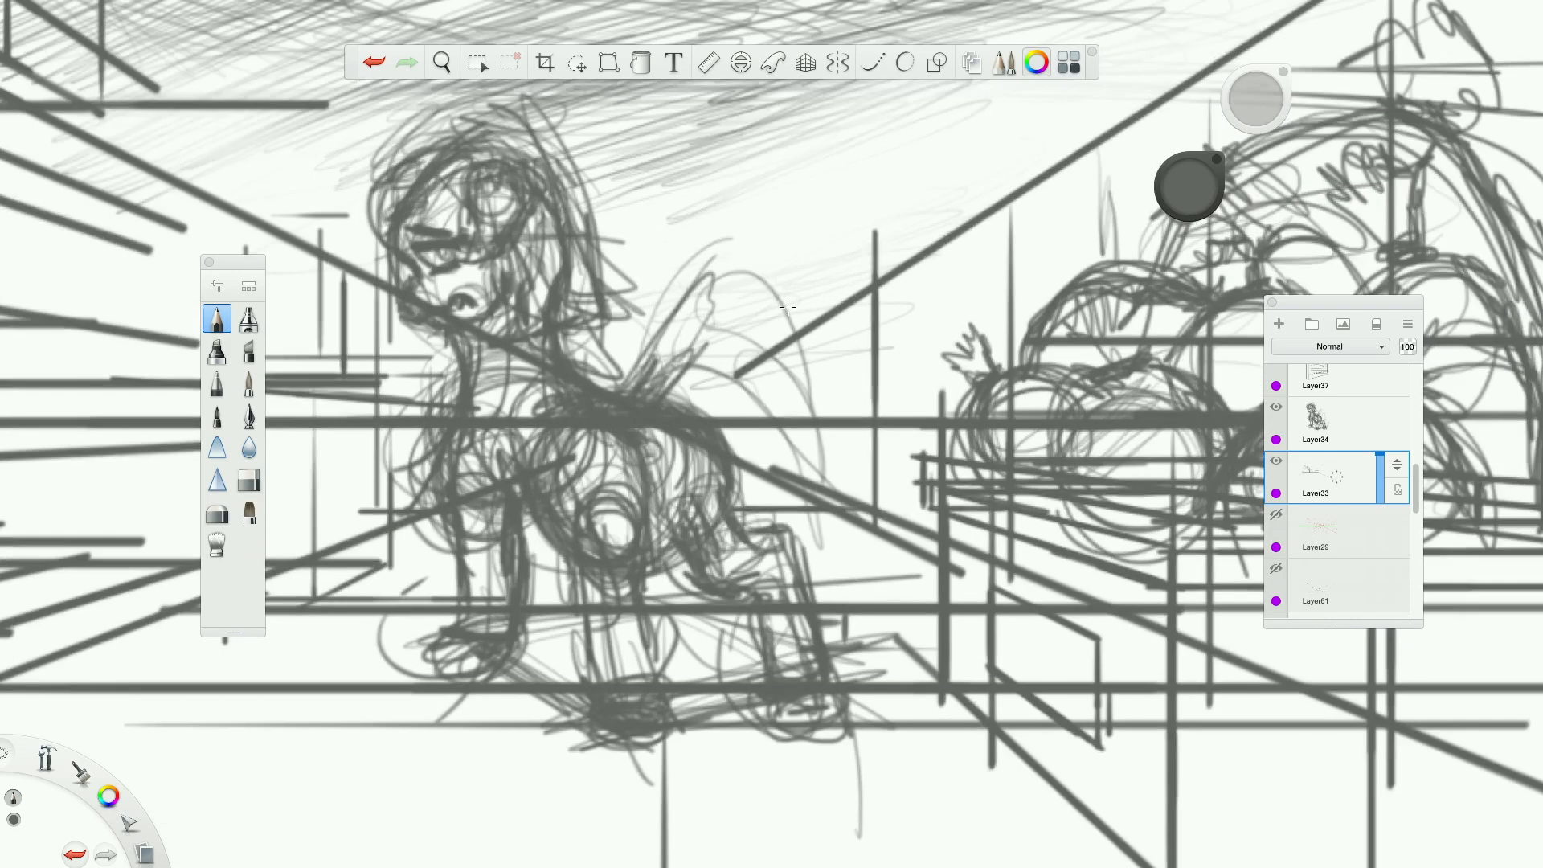
scroll(818, 300, "down", 3)
Erase the perspective and horizon lines crossing the pony's head and body, and trim the roofline of the distant building beside its face.
left_click(249, 479)
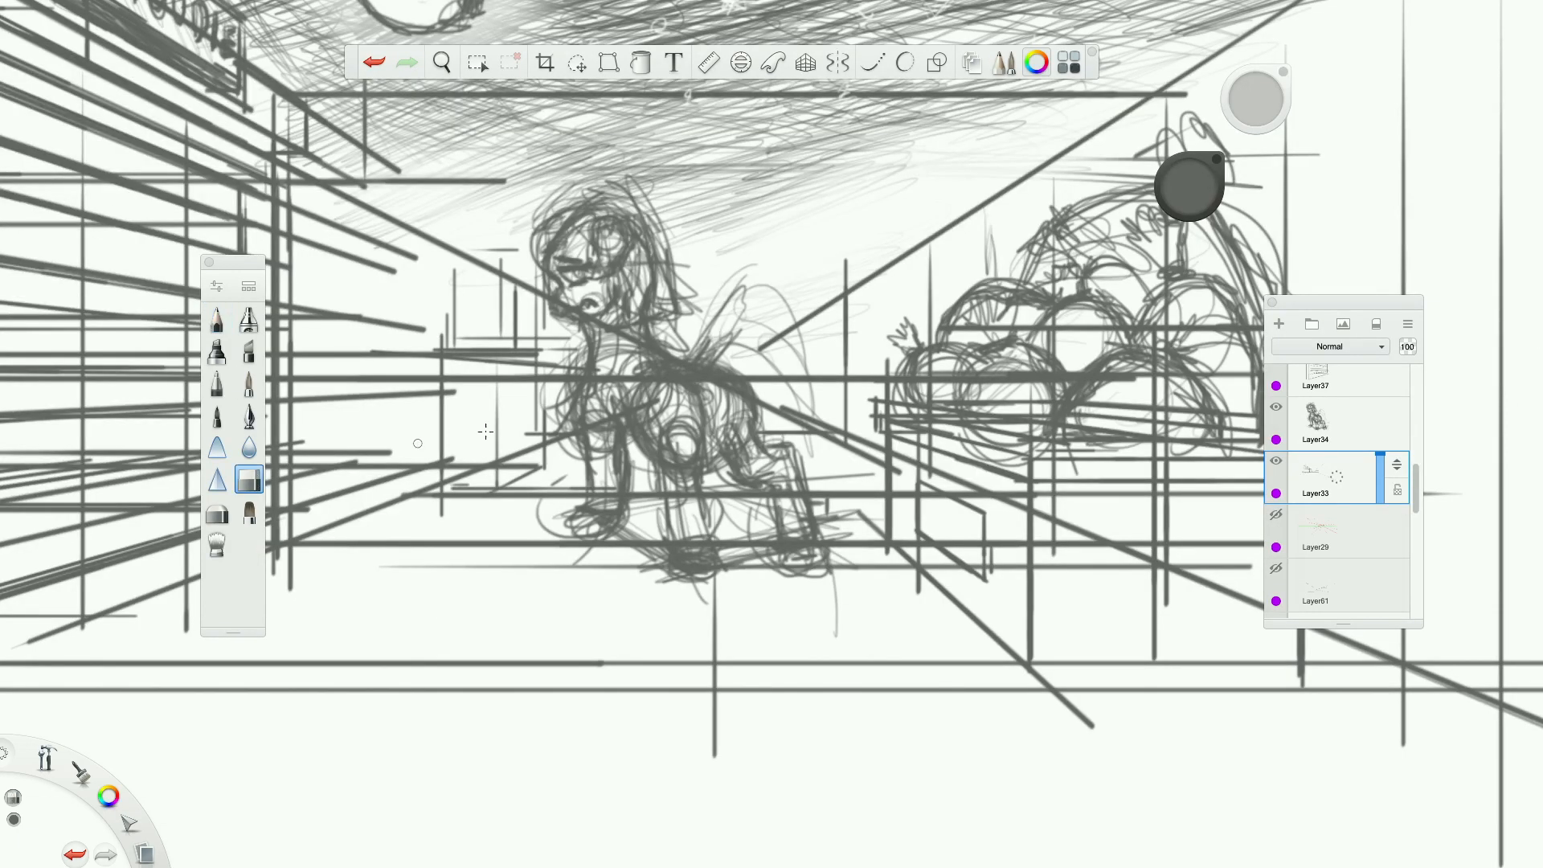
scroll(708, 392, "up", 3)
left_click_drag(1248, 104, 1247, 73)
mouse_move(811, 314)
left_mouse_down()
mouse_move(900, 253)
mouse_move(909, 199)
left_mouse_up()
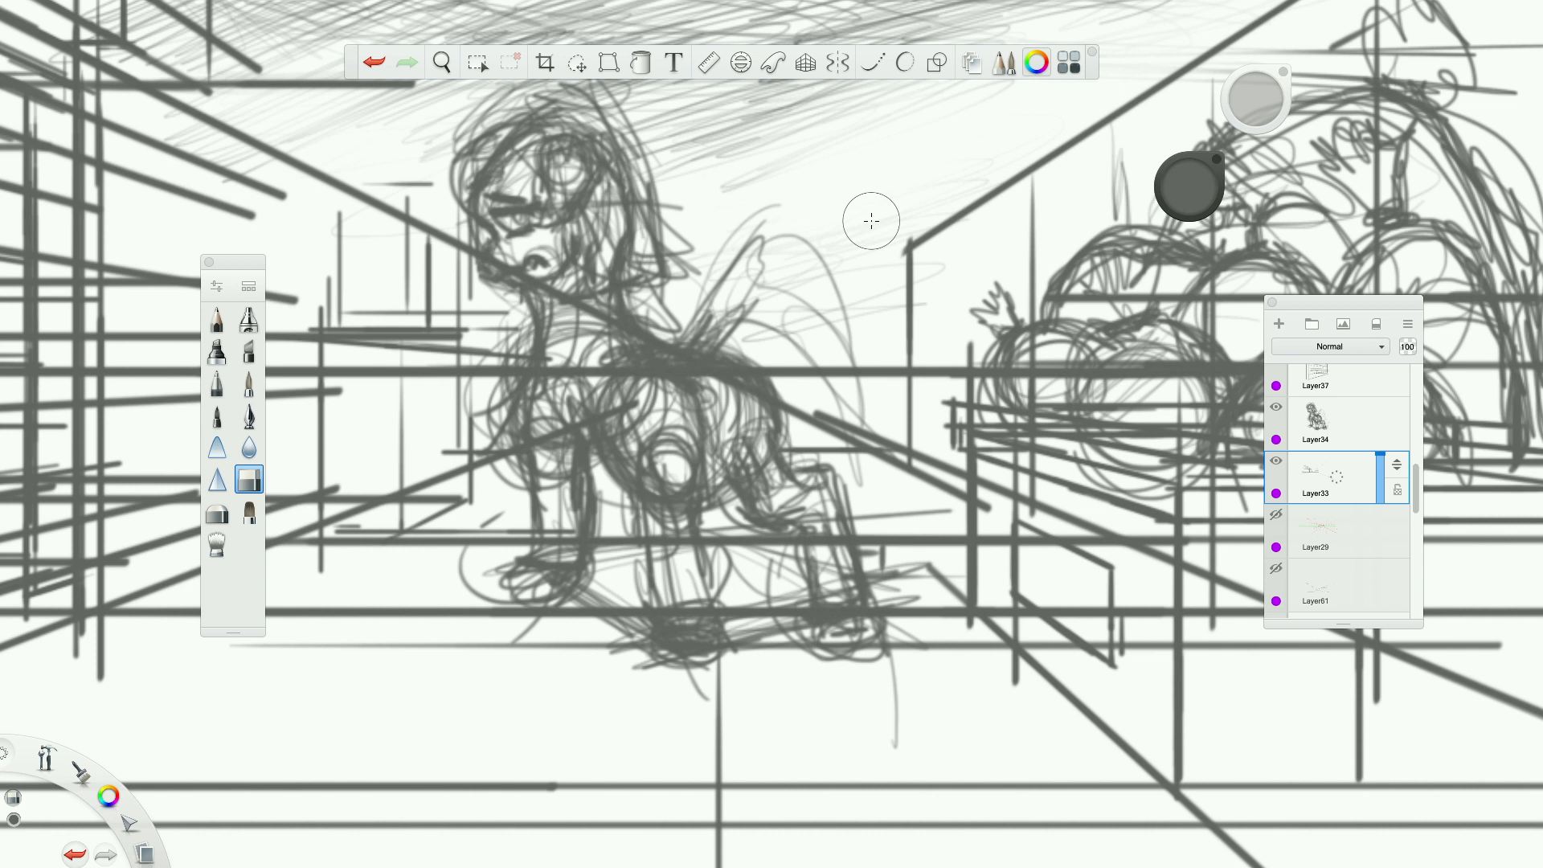
mouse_move(849, 370)
left_mouse_down()
mouse_move(804, 414)
mouse_move(775, 371)
mouse_move(699, 379)
mouse_move(444, 235)
mouse_move(422, 185)
mouse_move(370, 185)
left_mouse_up()
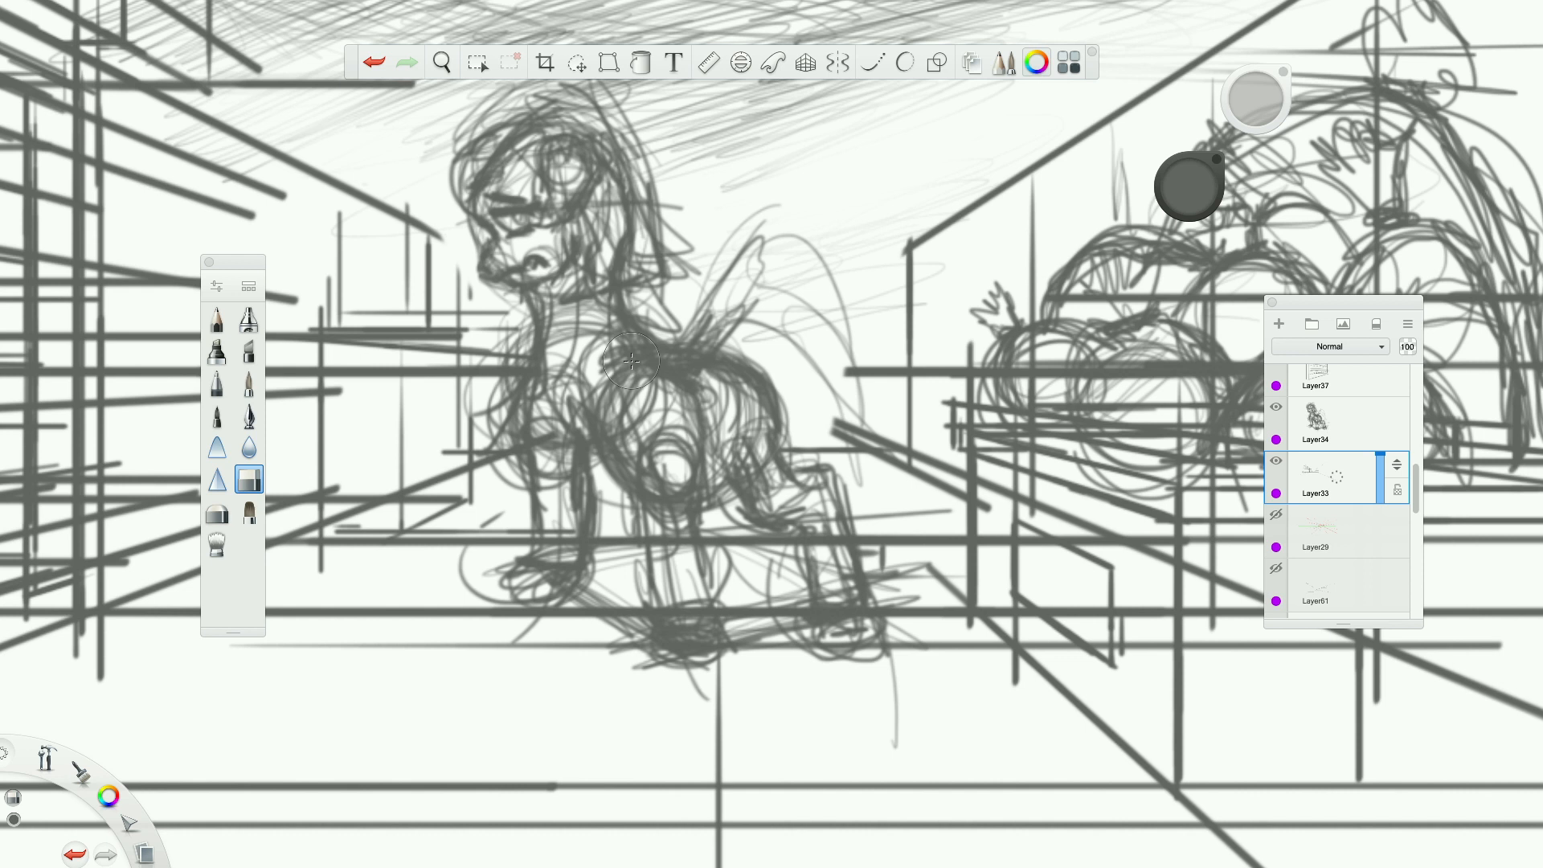
mouse_move(454, 241)
left_mouse_down()
mouse_move(491, 309)
mouse_move(455, 315)
mouse_move(417, 211)
left_mouse_up()
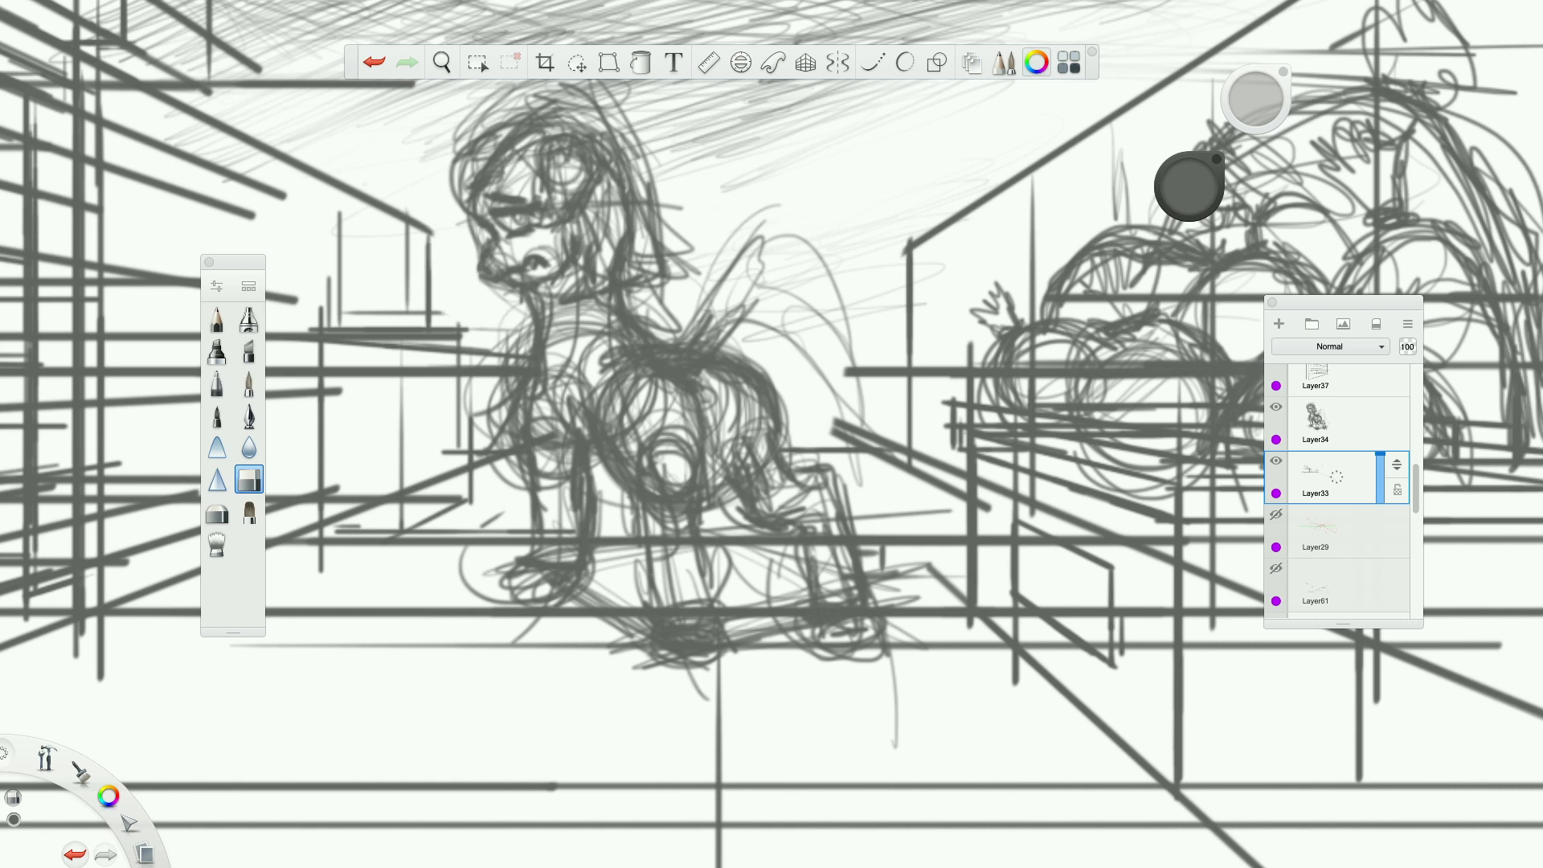
scroll(430, 185, "down", 5)
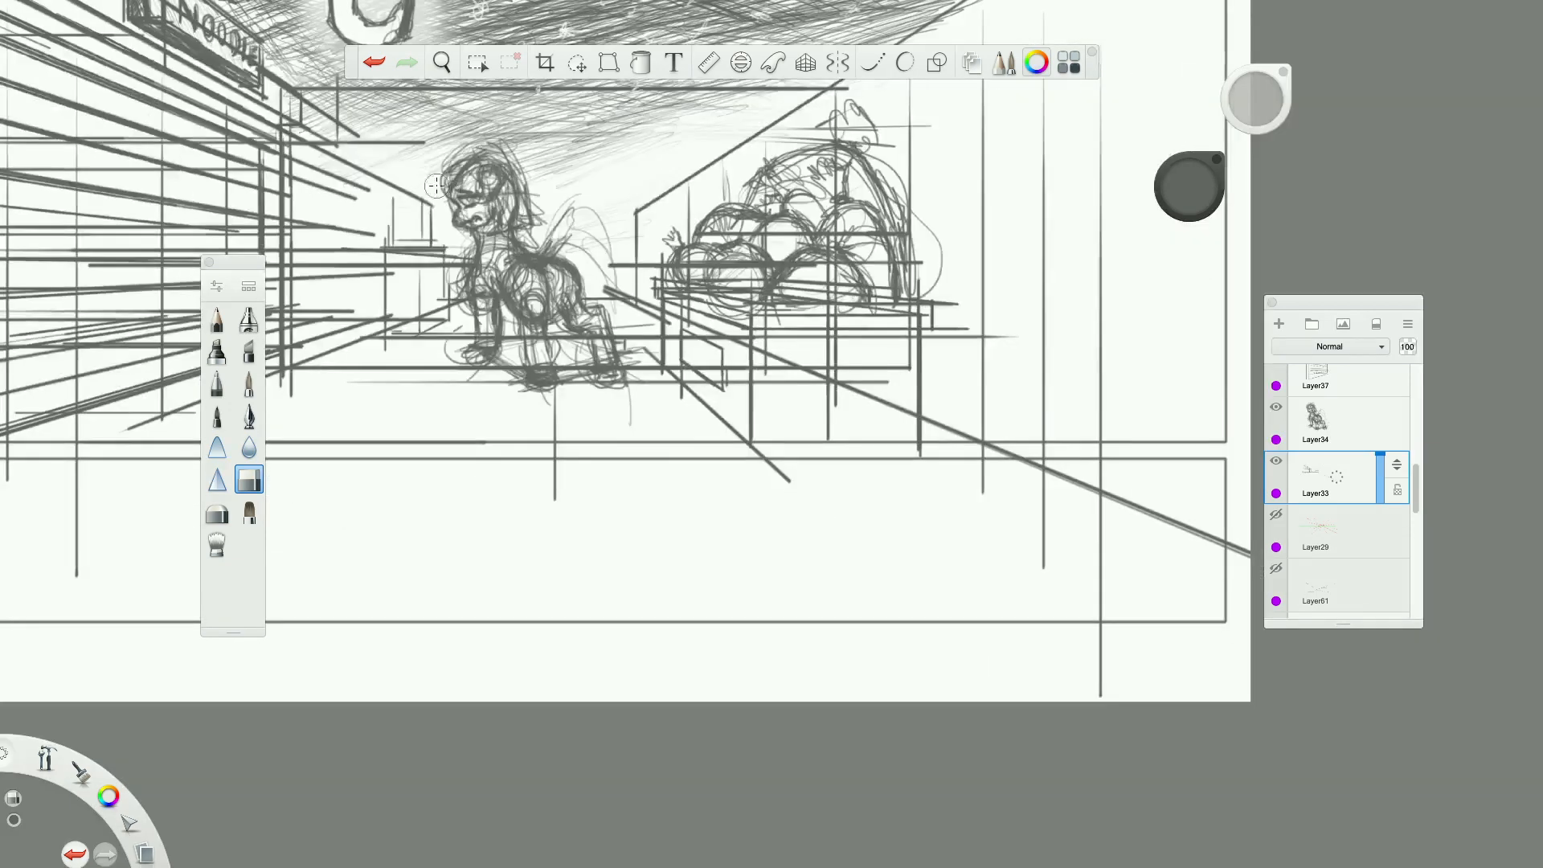
Erase the overhanging end of the horizontal line extending past the noodle-shop buildings toward the pony.
scroll(467, 204, "up", 5)
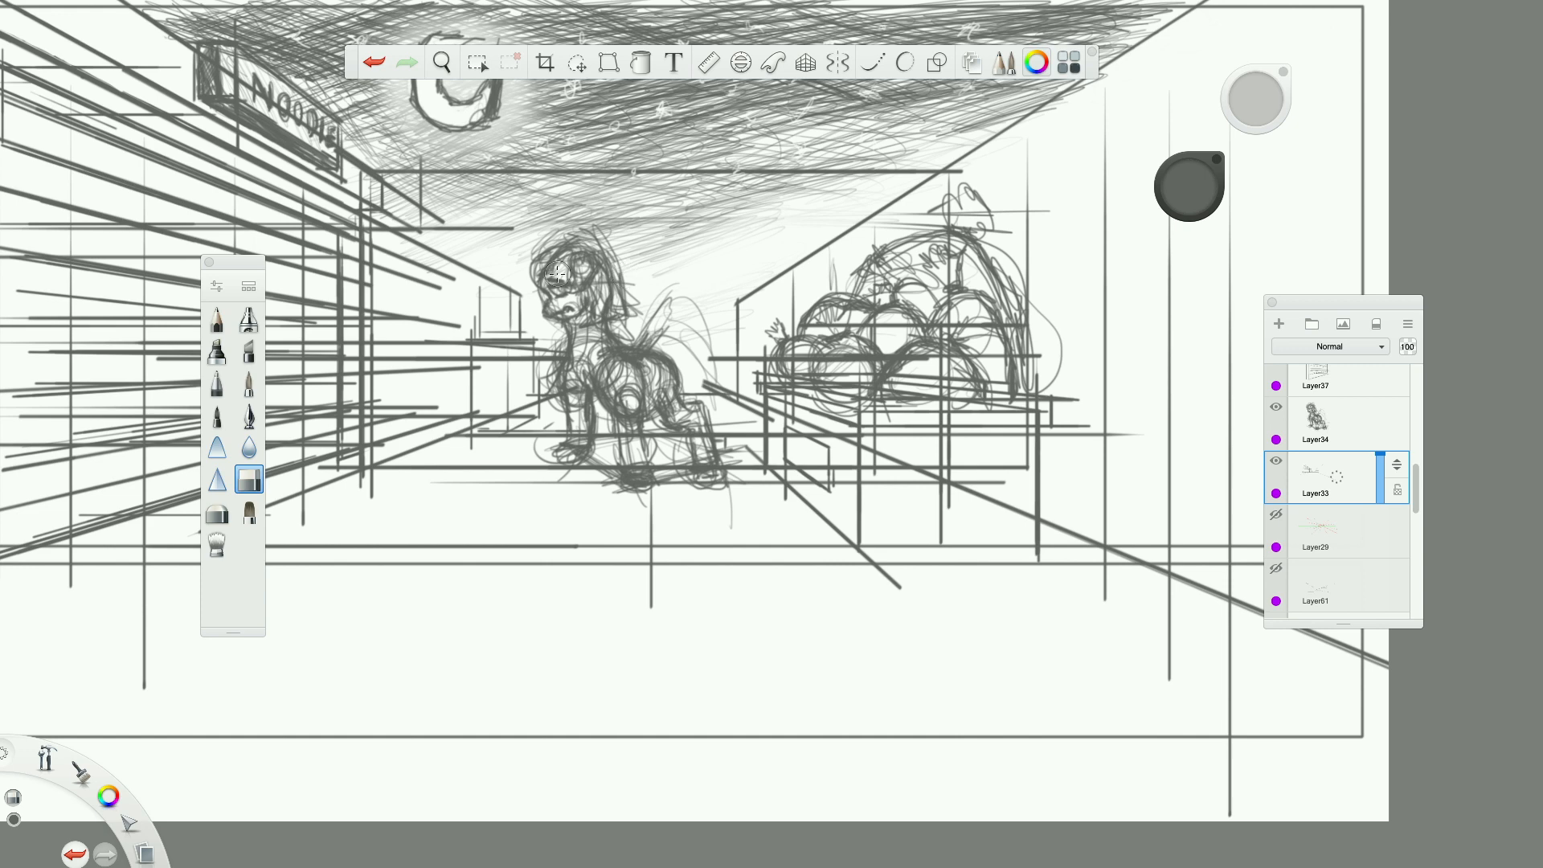
scroll(546, 265, "up", 3)
scroll(547, 263, "up", 1)
left_click_drag(507, 208, 466, 208)
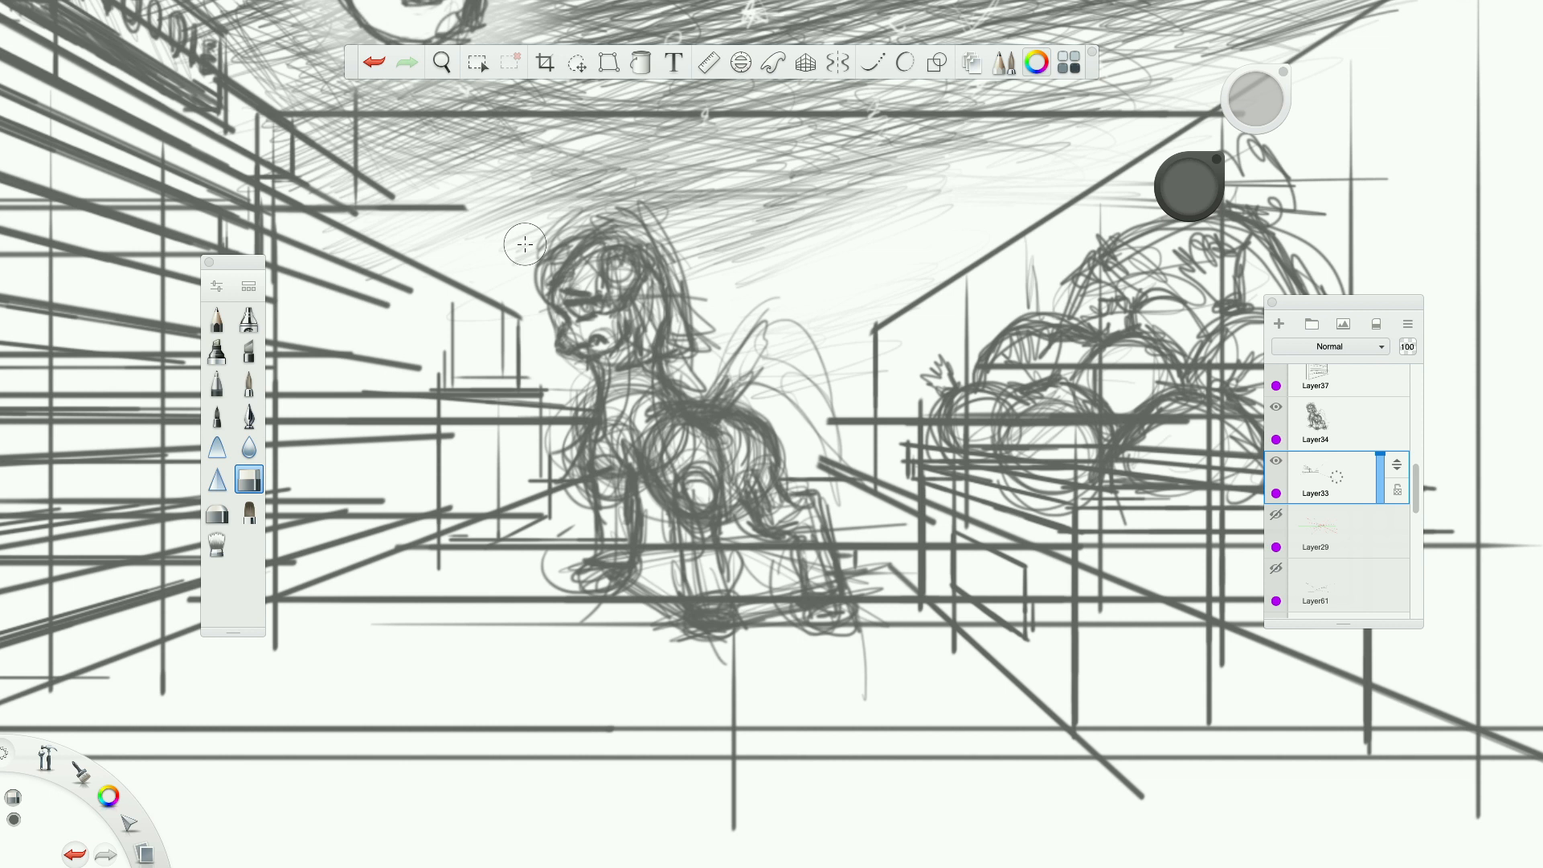
left_click_drag(468, 207, 400, 207)
left_click(375, 64)
left_click_drag(833, 469, 809, 455)
left_click(384, 70)
left_click_drag(867, 342, 868, 419)
left_click(383, 65)
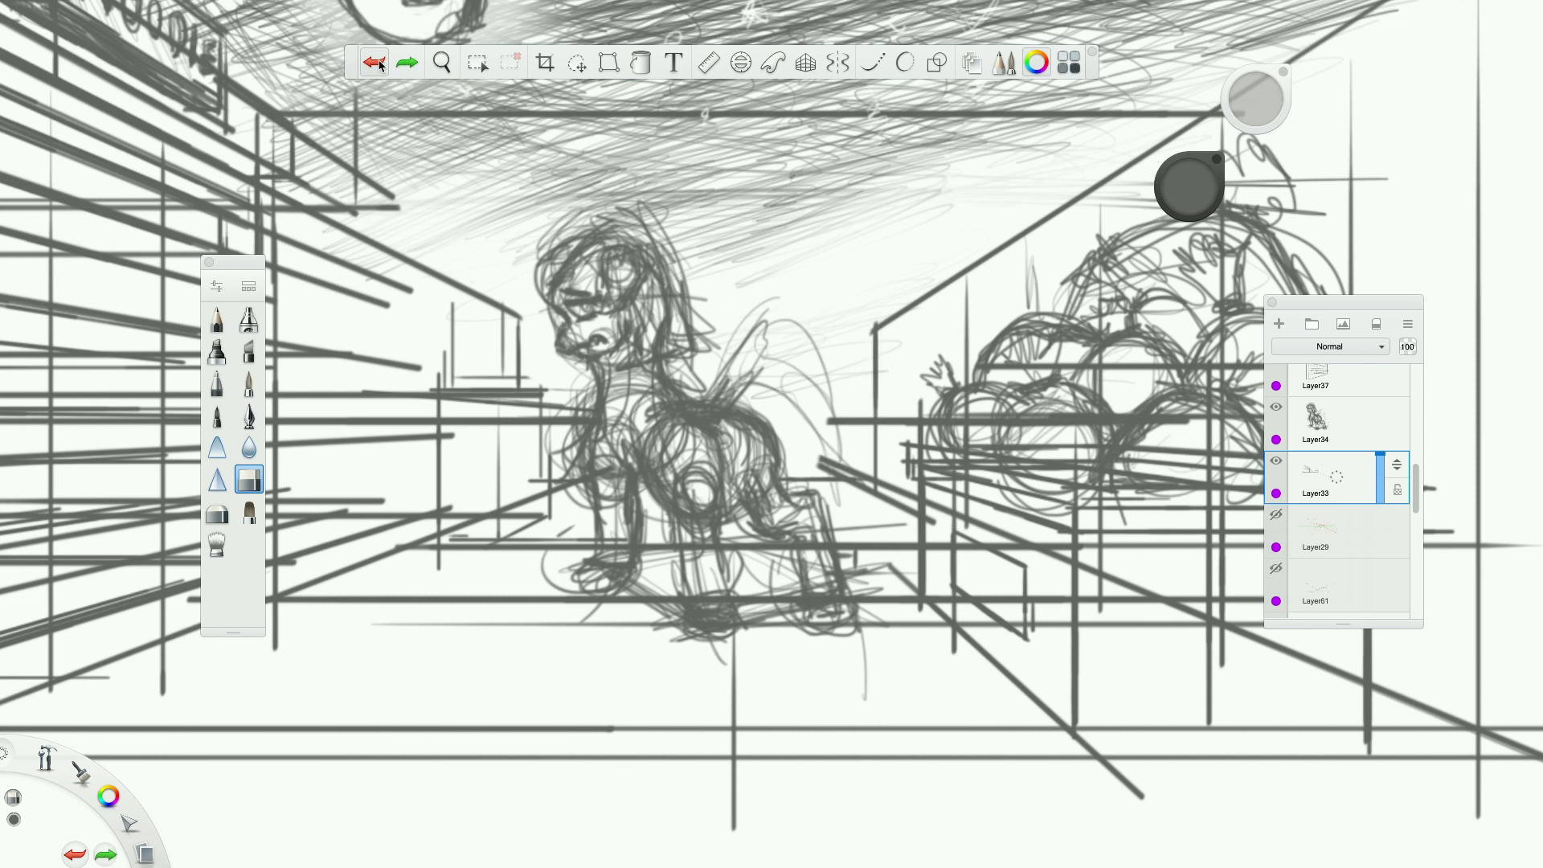
With the pencil, reinforce the vertical corner before the vegetable stand and lightly sketch a horizontal line across the street behind the pony's head.
left_click(219, 321)
mouse_move(874, 335)
left_mouse_down()
mouse_move(872, 475)
mouse_move(869, 376)
left_mouse_up()
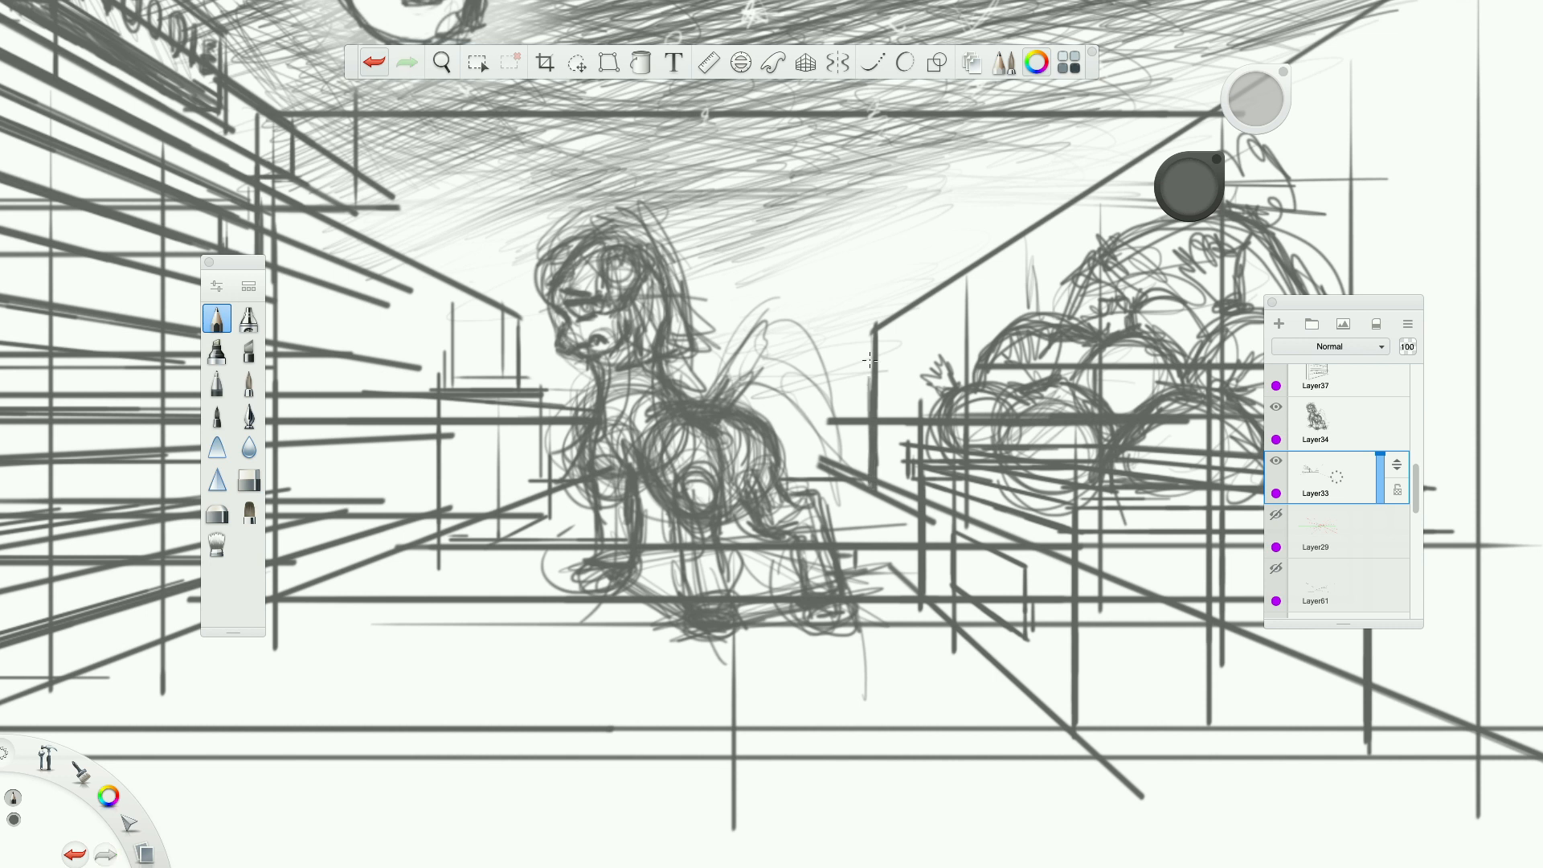
left_click_drag(919, 320, 721, 328)
left_click_drag(832, 321, 704, 332)
left_click_drag(521, 335, 564, 332)
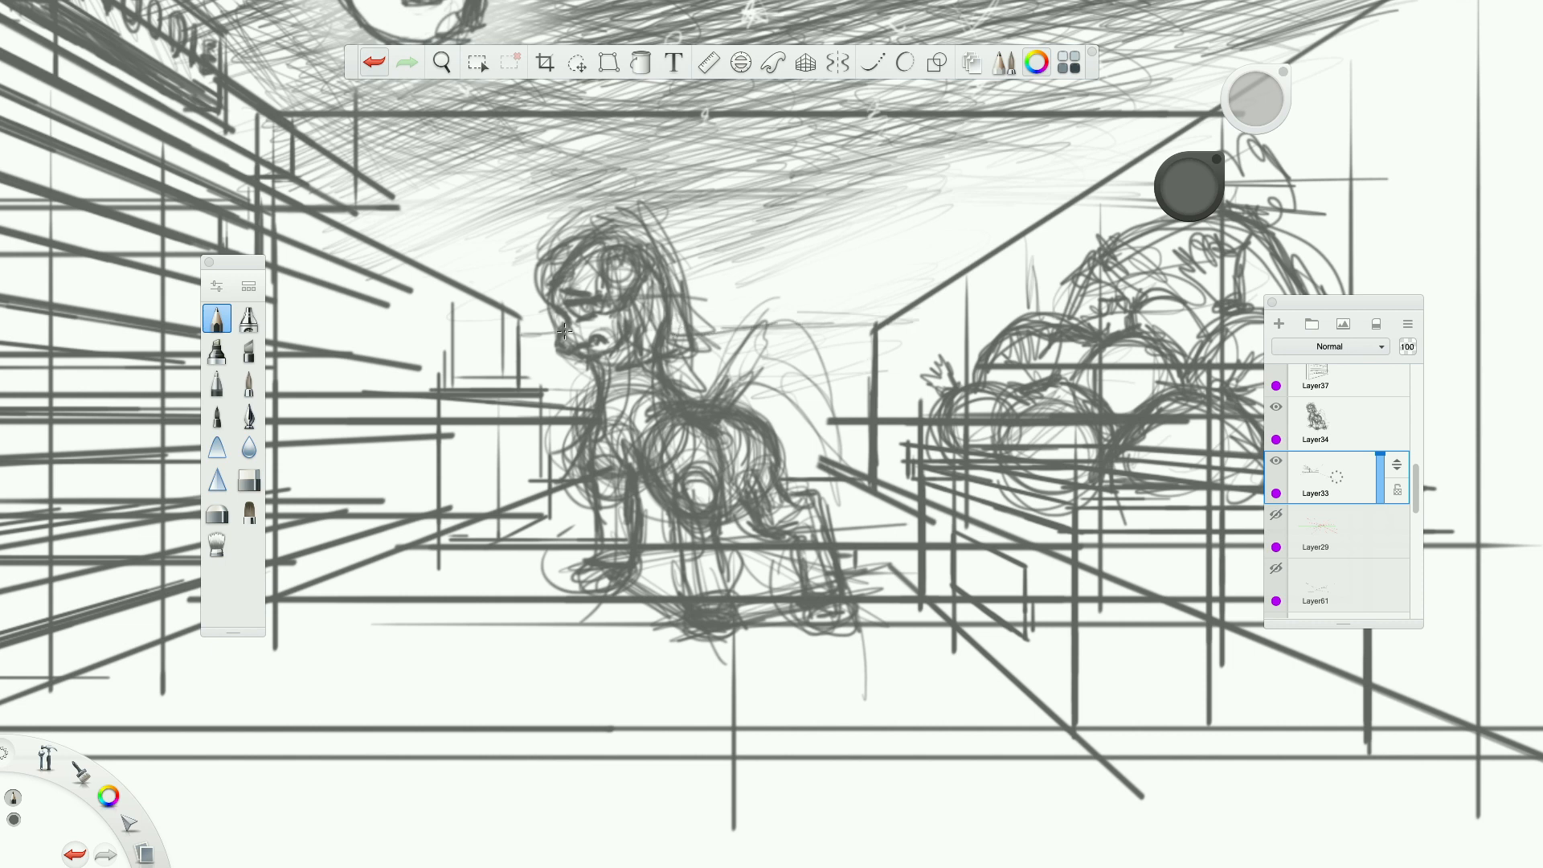
Examine the street composition around the pony, from the whole panel to a close-up of the pony's back.
scroll(564, 331, "down", 2)
scroll(564, 331, "up", 2)
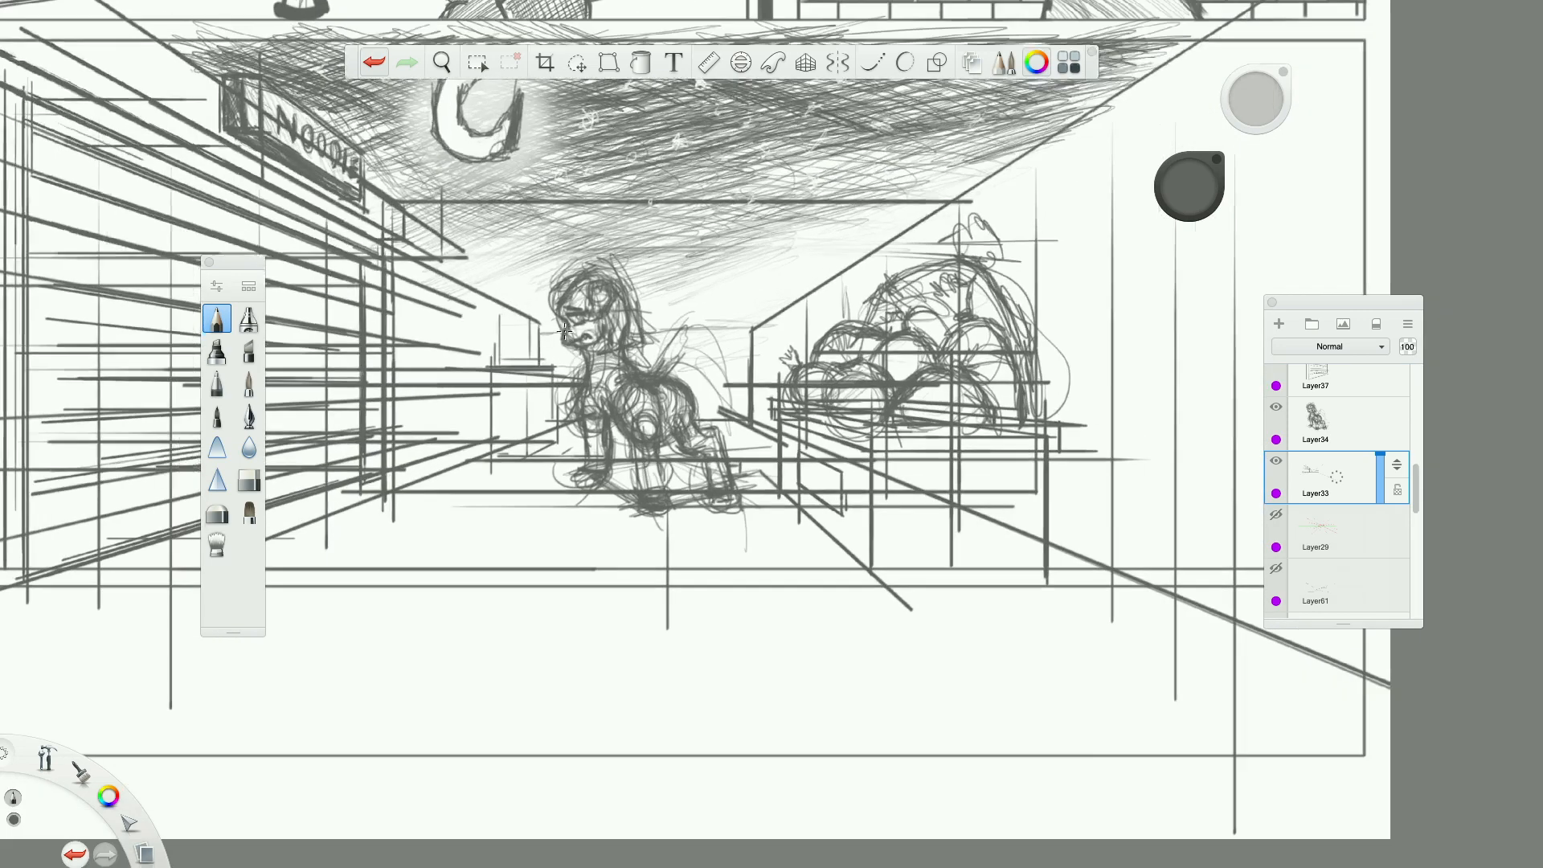
scroll(564, 331, "up", 1)
scroll(564, 332, "up", 1)
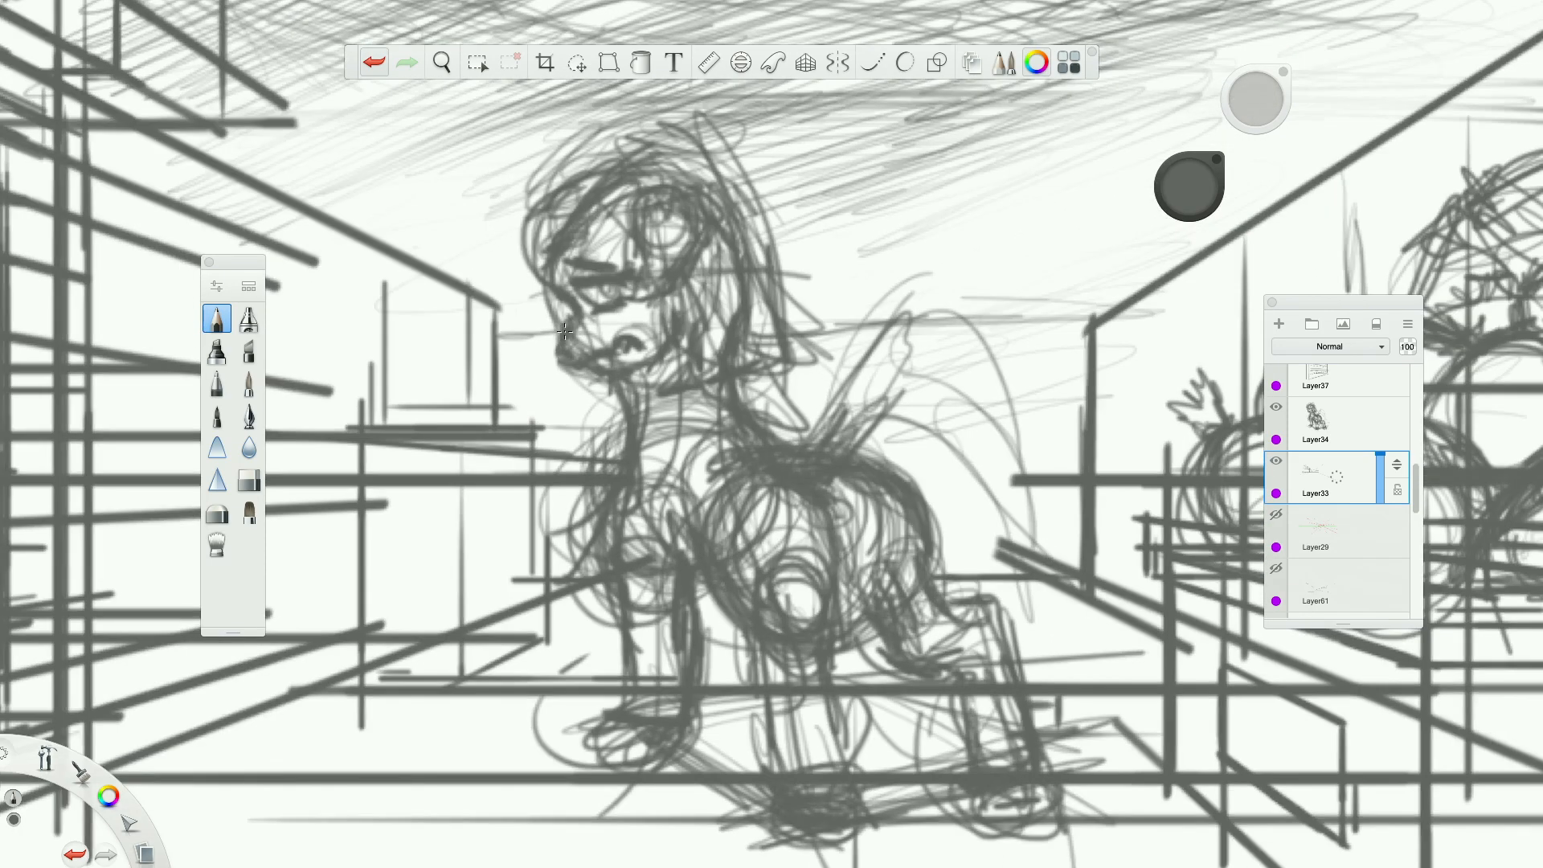
left_click_drag(982, 555, 983, 408)
scroll(984, 408, "down", 5)
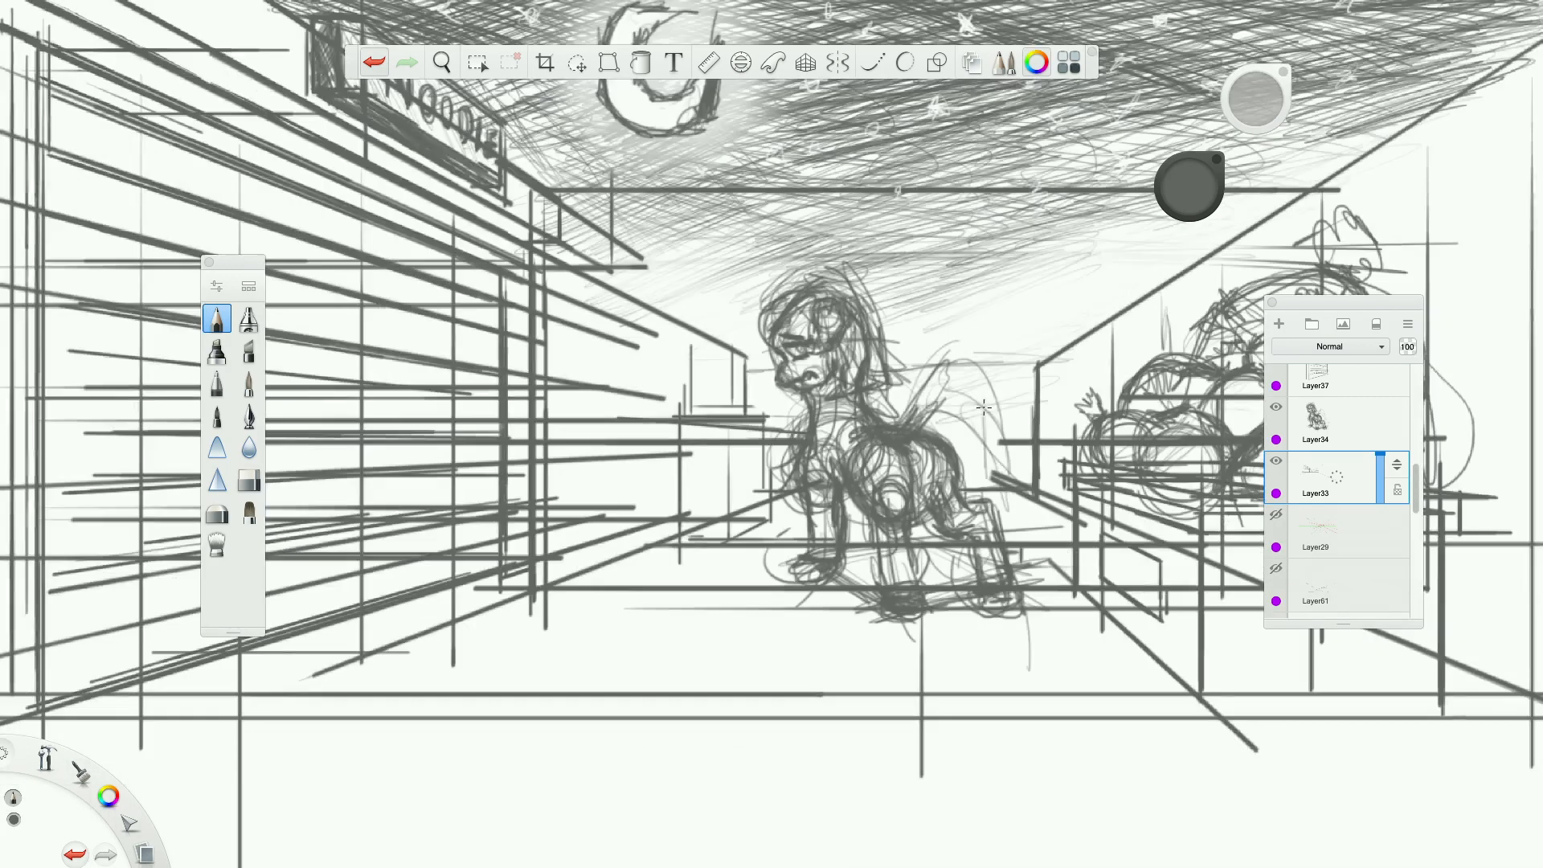
scroll(983, 407, "up", 3)
scroll(984, 407, "right", 1)
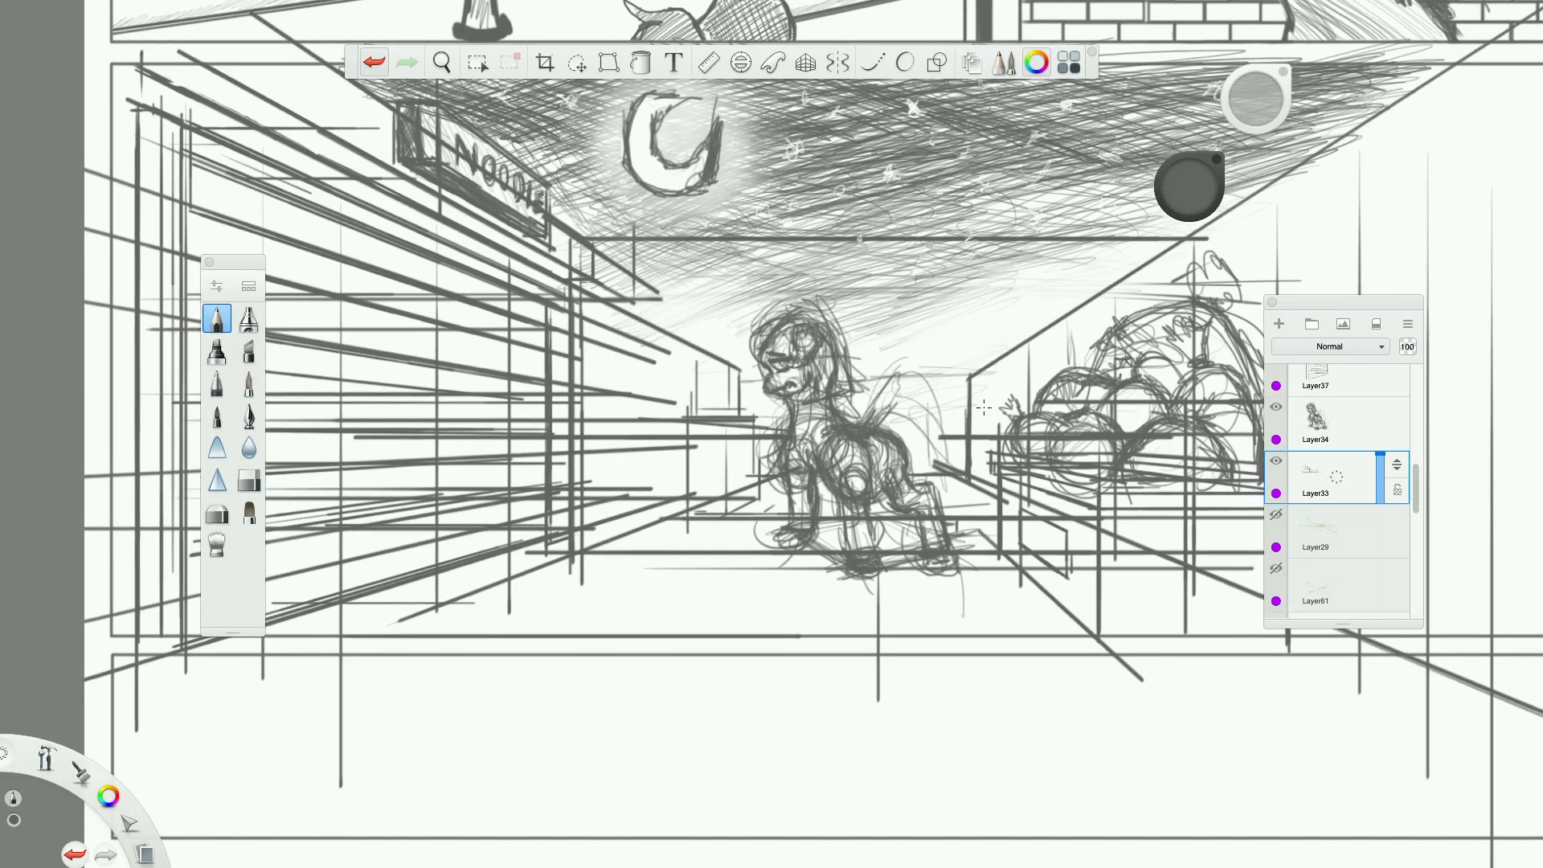
scroll(984, 407, "up", 2)
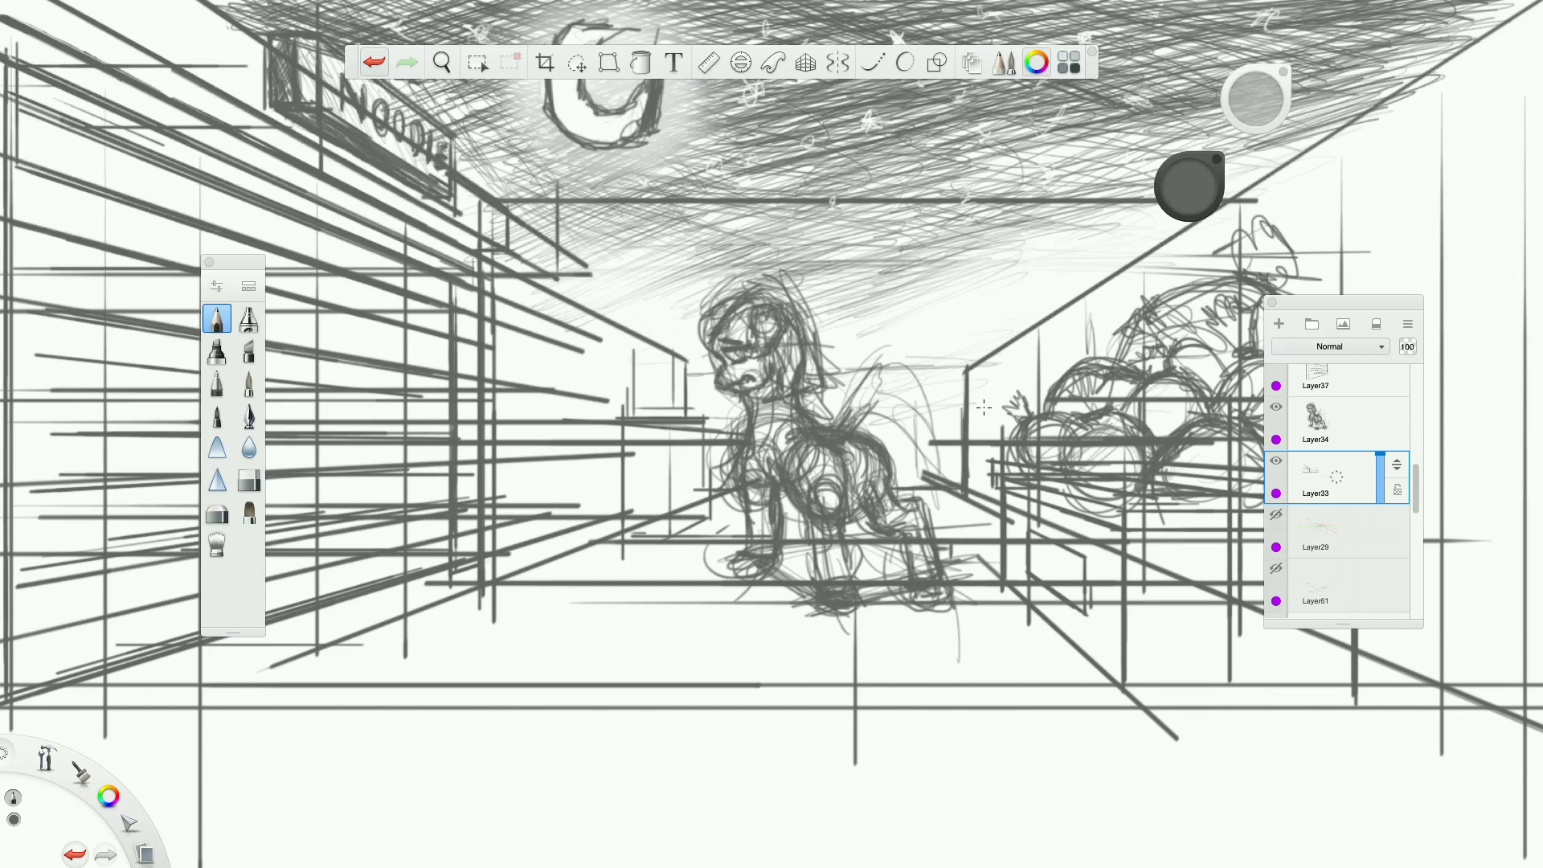
scroll(907, 357, "down", 4)
scroll(930, 347, "up", 3)
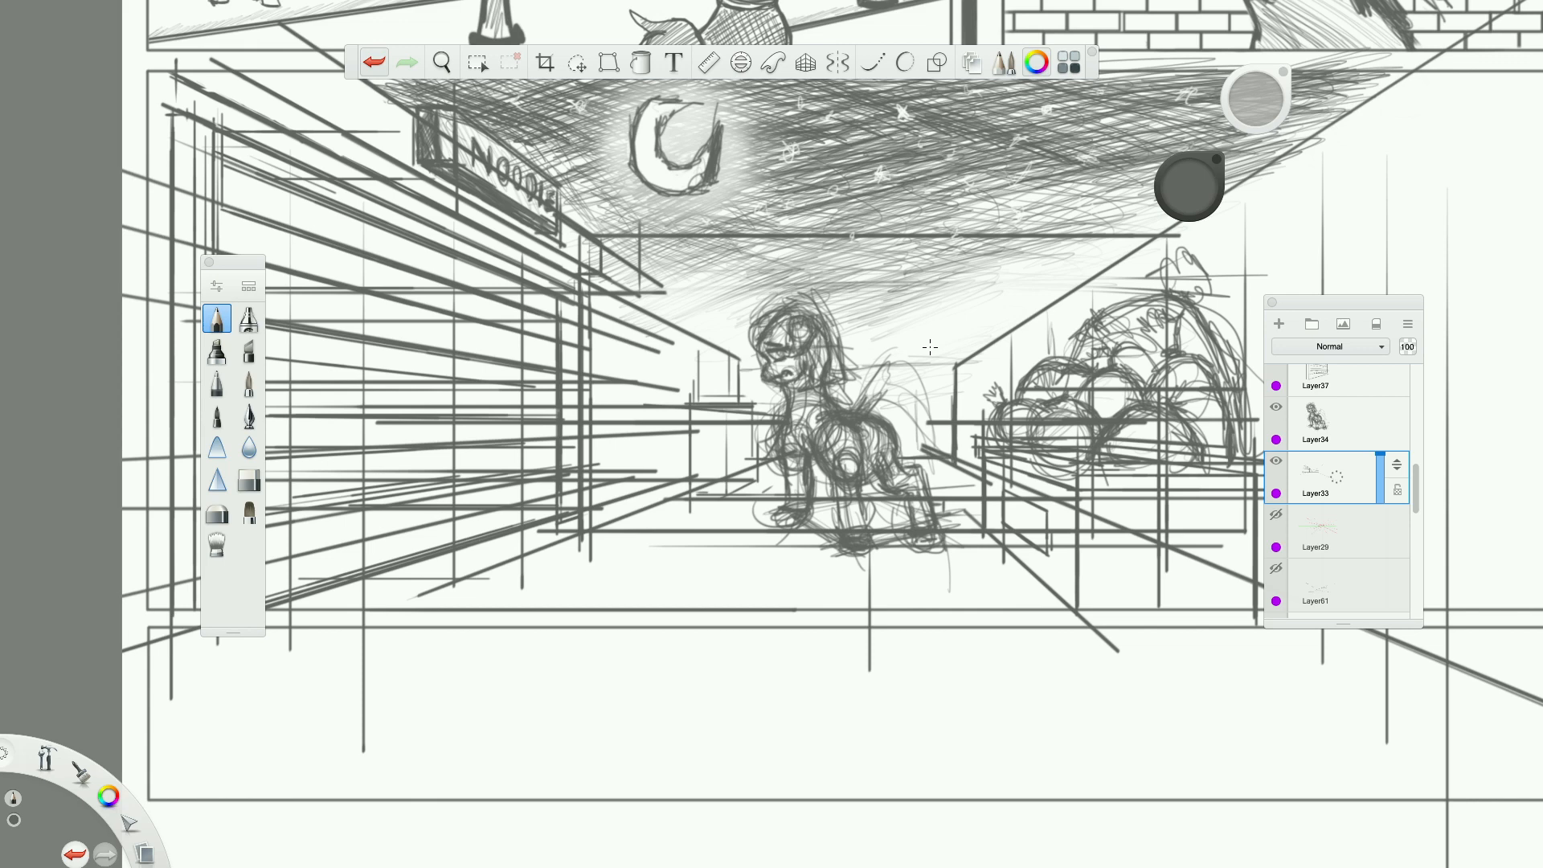
scroll(930, 346, "up", 1)
scroll(862, 367, "up", 3)
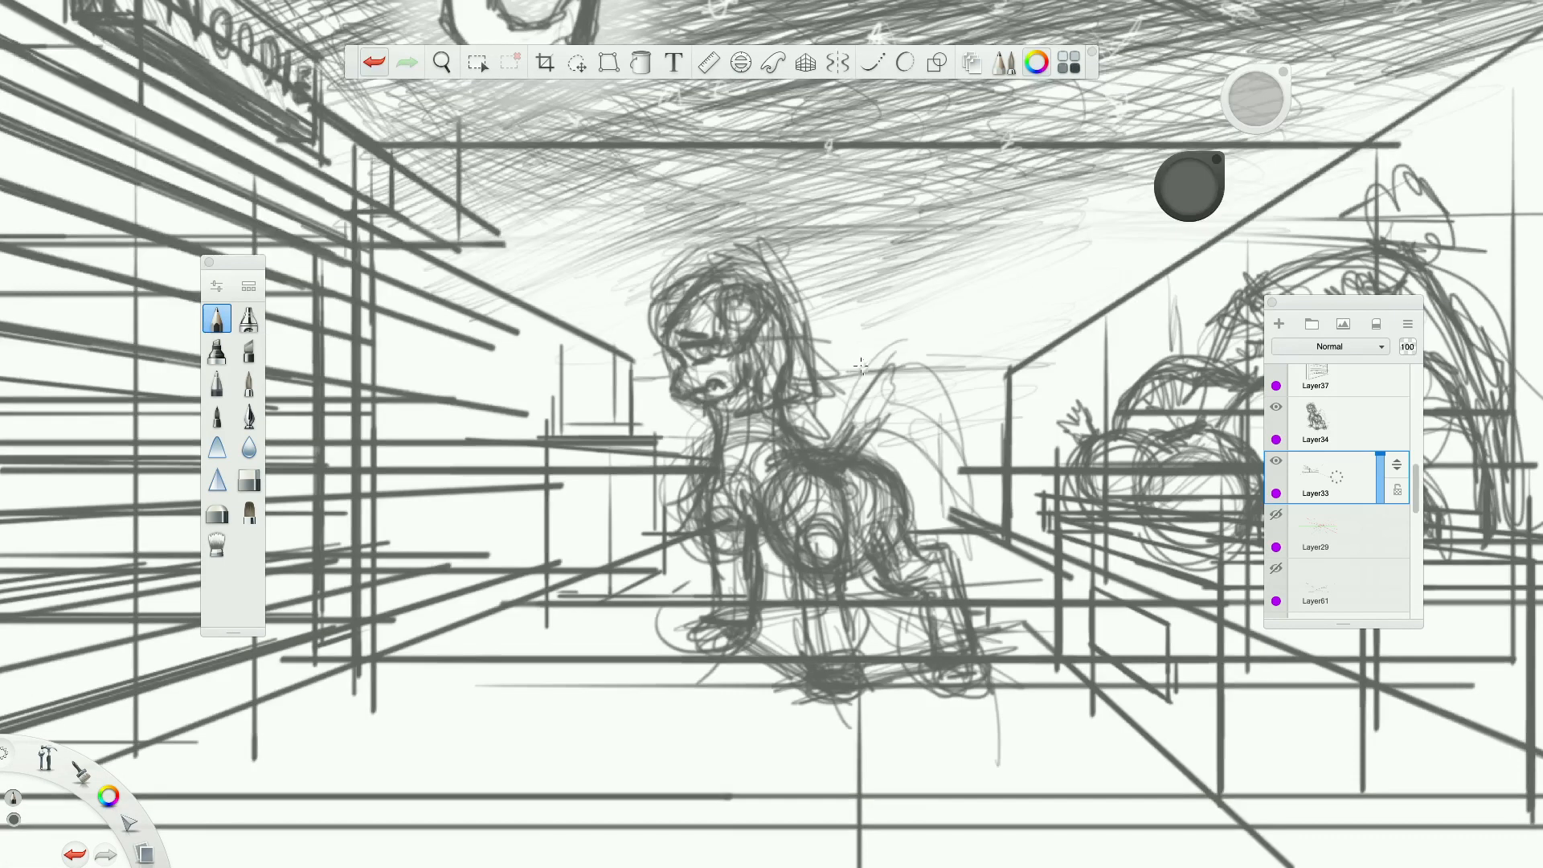
scroll(864, 369, "up", 1)
scroll(980, 407, "up", 5)
Create a new layer and sketch a boxy cart with a slanted rear panel and a round wheel behind the pony's back.
key("ctrl+shift+n")
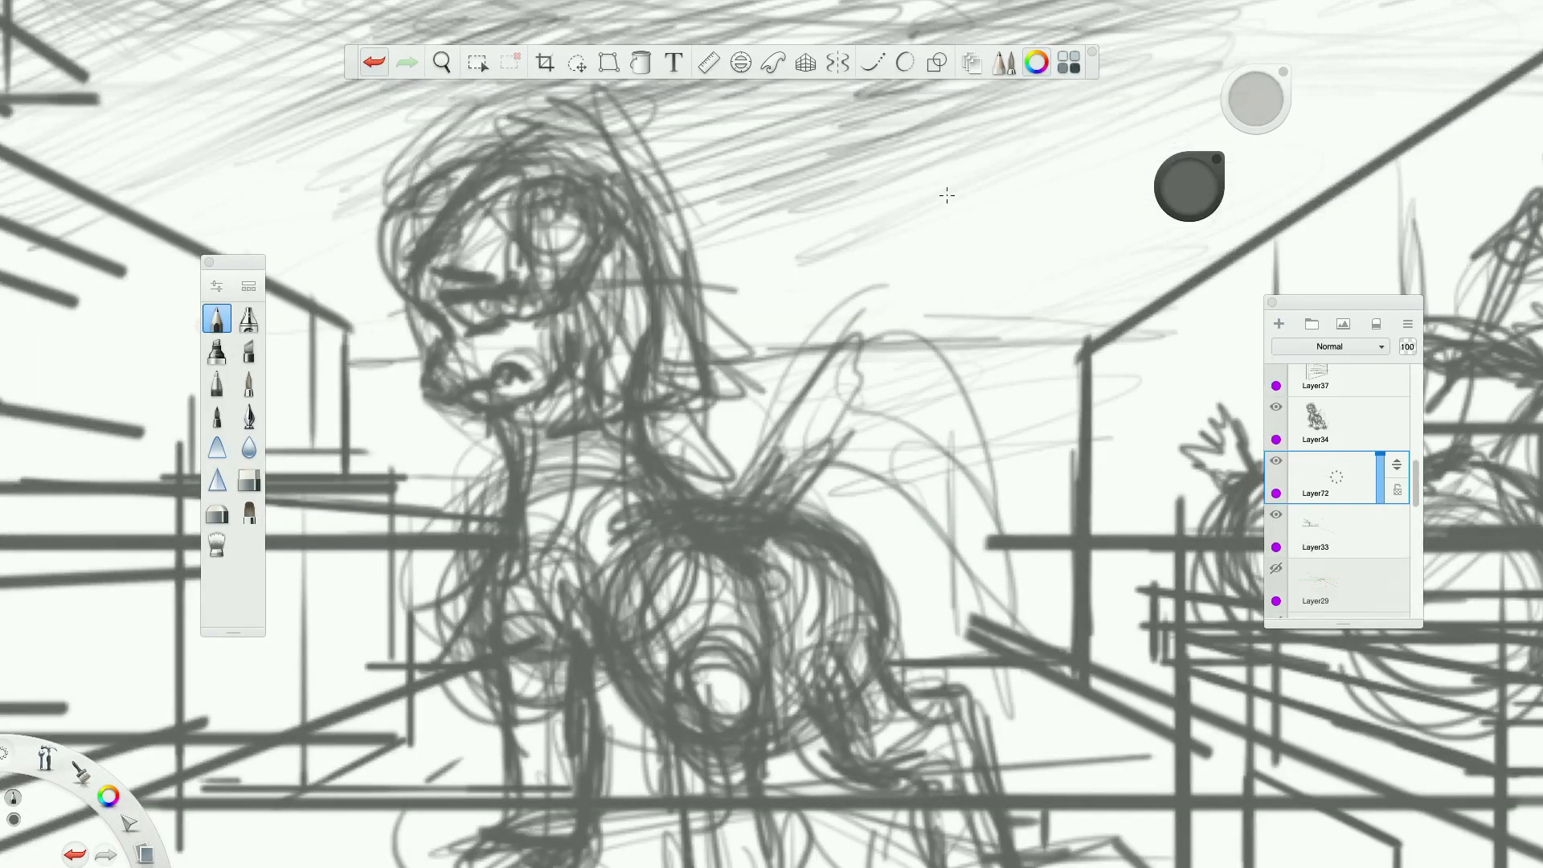
left_click(806, 62)
left_click(806, 63)
mouse_move(724, 389)
left_mouse_down()
mouse_move(885, 377)
mouse_move(749, 391)
mouse_move(858, 390)
left_mouse_up()
left_click_drag(954, 383, 970, 559)
mouse_move(858, 541)
left_mouse_down()
mouse_move(982, 527)
mouse_move(984, 549)
left_mouse_up()
mouse_move(950, 373)
left_mouse_down()
mouse_move(1027, 444)
mouse_move(1020, 509)
left_mouse_up()
left_click_drag(974, 392, 1029, 534)
left_click_drag(990, 419, 1050, 561)
mouse_move(1022, 529)
left_mouse_down()
mouse_move(976, 553)
mouse_move(861, 545)
left_mouse_up()
left_click_drag(861, 545, 987, 543)
left_click_drag(757, 392, 952, 392)
mouse_move(924, 611)
left_mouse_down()
mouse_move(987, 614)
mouse_move(892, 618)
mouse_move(995, 591)
mouse_move(946, 576)
mouse_move(965, 553)
mouse_move(877, 553)
left_mouse_up()
Darken the rear edge of the cart and hatch its slanted rear panel.
mouse_move(969, 538)
left_mouse_down()
mouse_move(985, 406)
mouse_move(976, 491)
left_mouse_up()
left_click_drag(957, 387, 1012, 505)
mouse_move(997, 405)
left_mouse_down()
mouse_move(1011, 535)
mouse_move(976, 537)
mouse_move(1006, 565)
left_mouse_up()
mouse_move(1013, 416)
left_mouse_down()
mouse_move(1004, 366)
mouse_move(1018, 369)
left_mouse_up()
mouse_move(980, 356)
left_mouse_down()
mouse_move(1022, 378)
mouse_move(994, 408)
mouse_move(1022, 432)
left_mouse_up()
left_click_drag(983, 419, 1032, 529)
mouse_move(1015, 445)
left_mouse_down()
mouse_move(1028, 553)
mouse_move(1053, 549)
mouse_move(1038, 516)
left_mouse_up()
mouse_move(948, 404)
left_mouse_down()
mouse_move(1004, 411)
mouse_move(1020, 434)
left_mouse_up()
left_click_drag(1014, 507, 1012, 532)
Hatch diagonal shading across the side of the cart's box above the pony's back.
mouse_move(740, 408)
left_mouse_down()
mouse_move(774, 394)
mouse_move(745, 387)
left_mouse_up()
left_click_drag(854, 415, 904, 397)
left_click_drag(832, 457, 952, 402)
left_click_drag(808, 510, 952, 438)
left_click_drag(875, 529, 956, 495)
left_click_drag(719, 450, 819, 398)
left_click_drag(771, 455, 913, 394)
left_click_drag(842, 462, 939, 408)
left_click_drag(831, 537, 933, 407)
left_click_drag(870, 502, 949, 407)
left_click_drag(707, 429, 740, 395)
left_click_drag(972, 434, 970, 502)
scroll(969, 535, "down", 5)
scroll(970, 535, "up", 4)
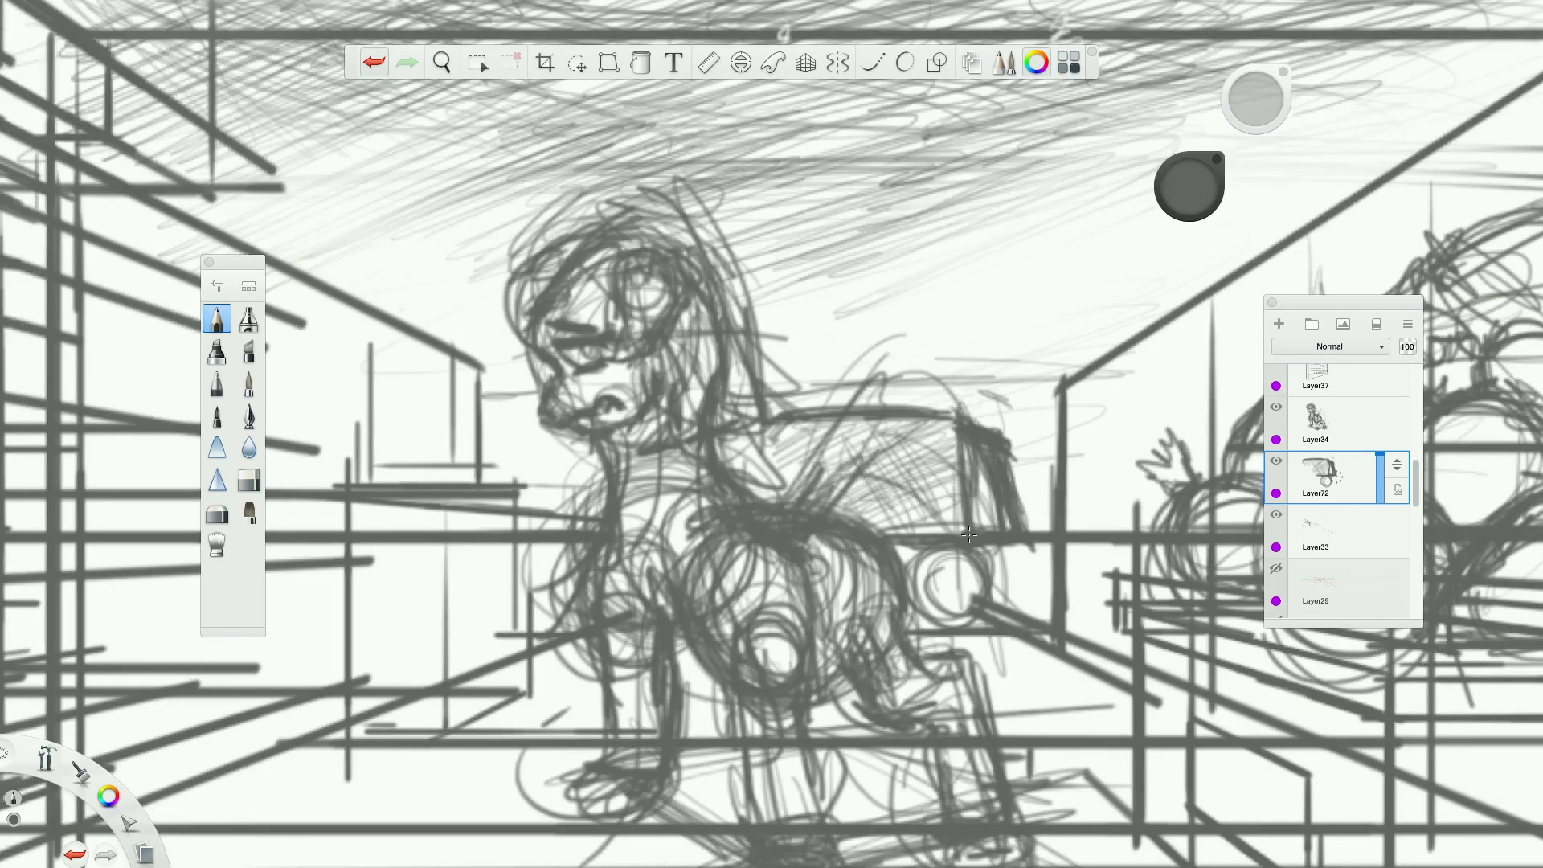
Thicken the cart's rear vertical edge and top edge, and draw a small shaded square on its side.
left_click_drag(956, 413, 960, 511)
left_click_drag(959, 442, 964, 535)
left_click_drag(940, 406, 950, 532)
left_click_drag(950, 432, 957, 533)
left_click_drag(948, 420, 960, 532)
left_click_drag(774, 430, 926, 419)
mouse_move(796, 421)
left_mouse_down()
mouse_move(942, 419)
mouse_move(897, 471)
mouse_move(928, 435)
mouse_move(931, 476)
mouse_move(900, 466)
mouse_move(918, 448)
left_mouse_up()
mouse_move(908, 469)
left_mouse_down()
mouse_move(924, 445)
mouse_move(1018, 487)
left_mouse_up()
Erase the slanted, hatched rear panel of the cart, leaving the thick rear vertical edge.
key("e")
left_click_drag(1009, 434, 1009, 458)
left_click_drag(990, 402, 1006, 490)
left_click_drag(1006, 490, 1018, 526)
left_click_drag(990, 454, 985, 553)
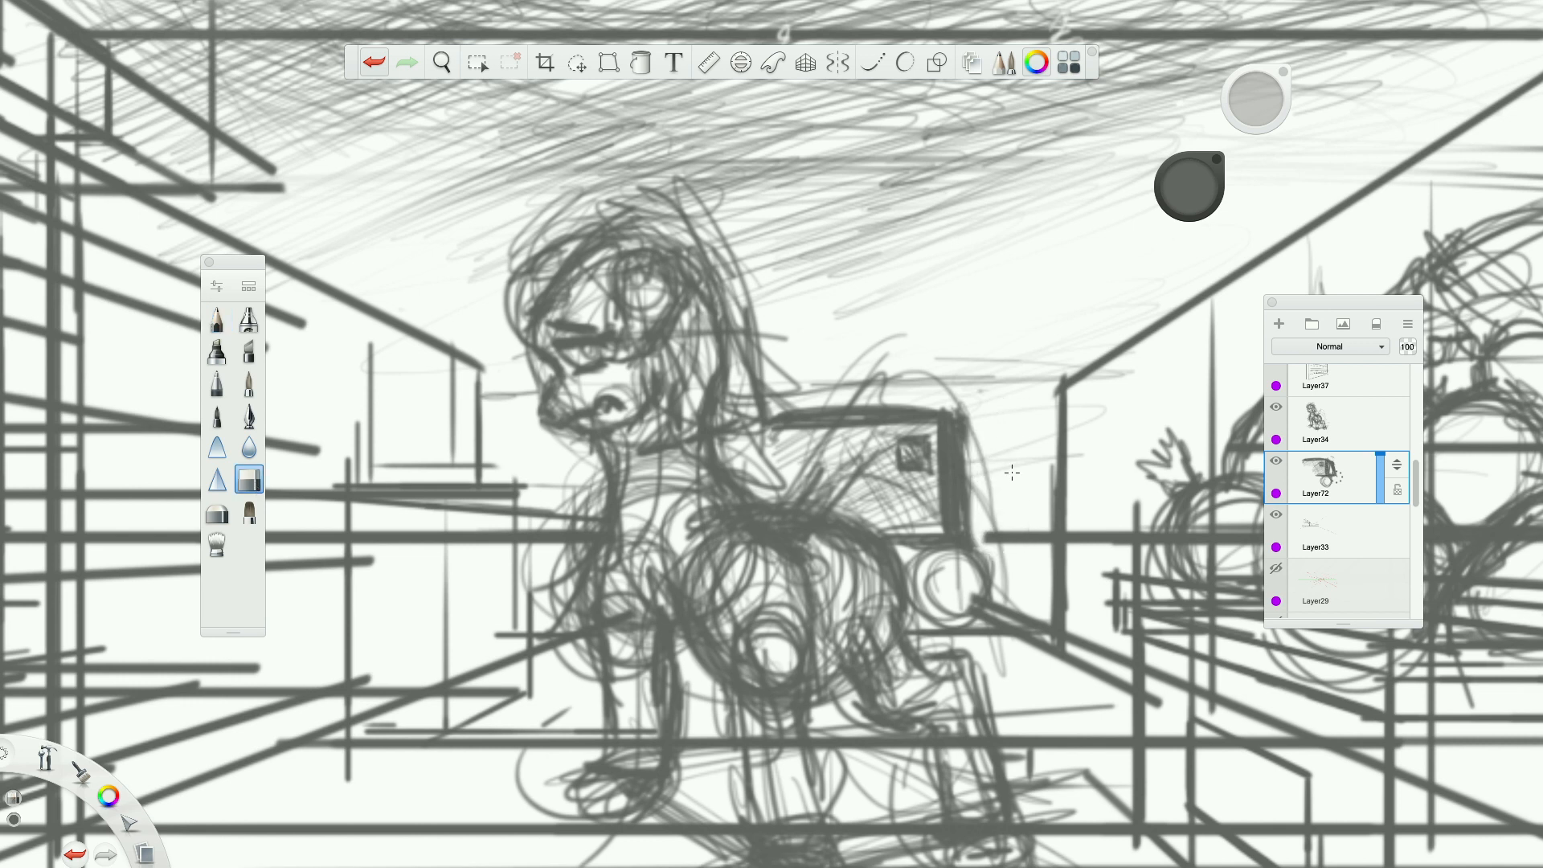
left_click(389, 63)
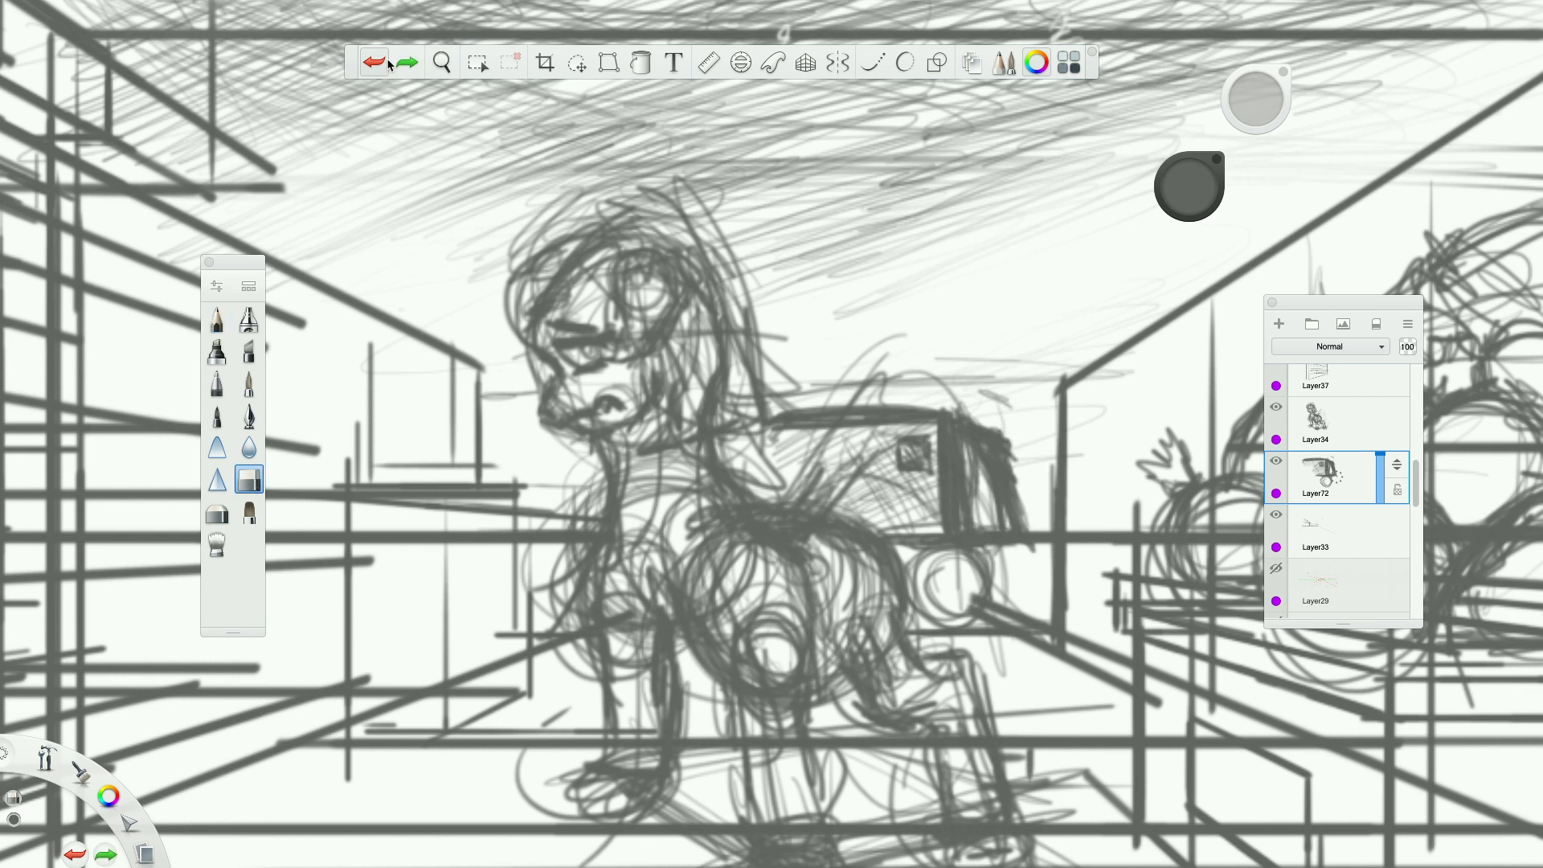
mouse_move(1000, 406)
left_mouse_down()
mouse_move(987, 551)
mouse_move(1024, 514)
left_mouse_up()
With the pencil, redraw the cart's rear as a narrow panel with a top edge, a slanted outer side and a base line.
left_click(217, 320)
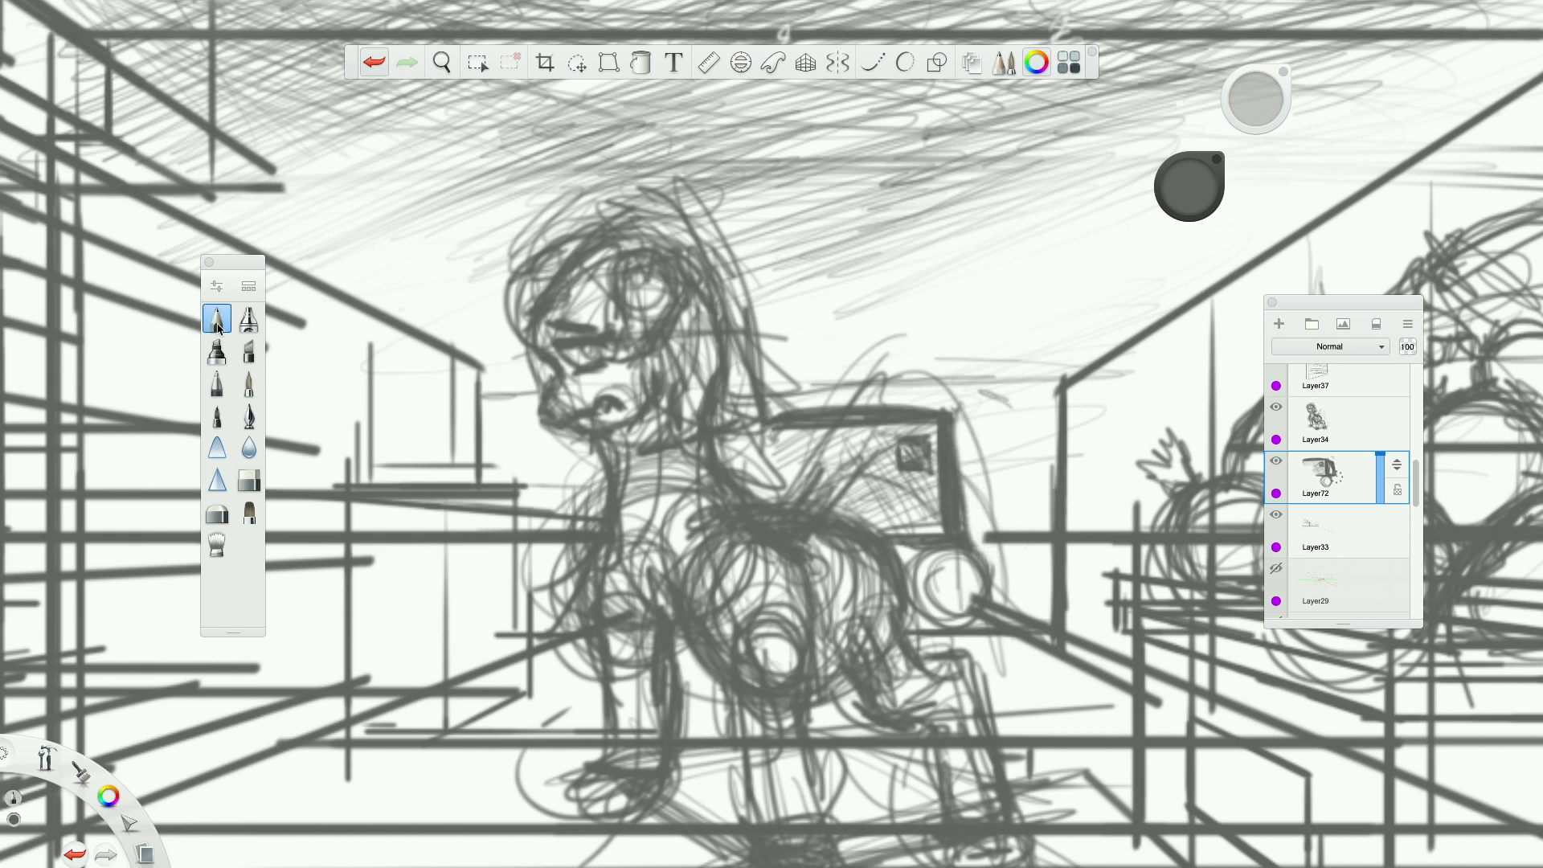
left_click_drag(955, 422, 1014, 424)
left_click_drag(1006, 438, 1011, 473)
mouse_move(1007, 441)
left_mouse_down()
mouse_move(1014, 505)
mouse_move(1039, 523)
left_mouse_up()
left_click_drag(1015, 502, 1083, 564)
mouse_move(997, 550)
left_mouse_down()
mouse_move(1053, 558)
mouse_move(1035, 551)
left_mouse_up()
left_click_drag(971, 542, 1031, 550)
left_click_drag(987, 431, 1002, 449)
mouse_move(985, 431)
left_mouse_down()
mouse_move(1006, 454)
mouse_move(975, 487)
left_mouse_up()
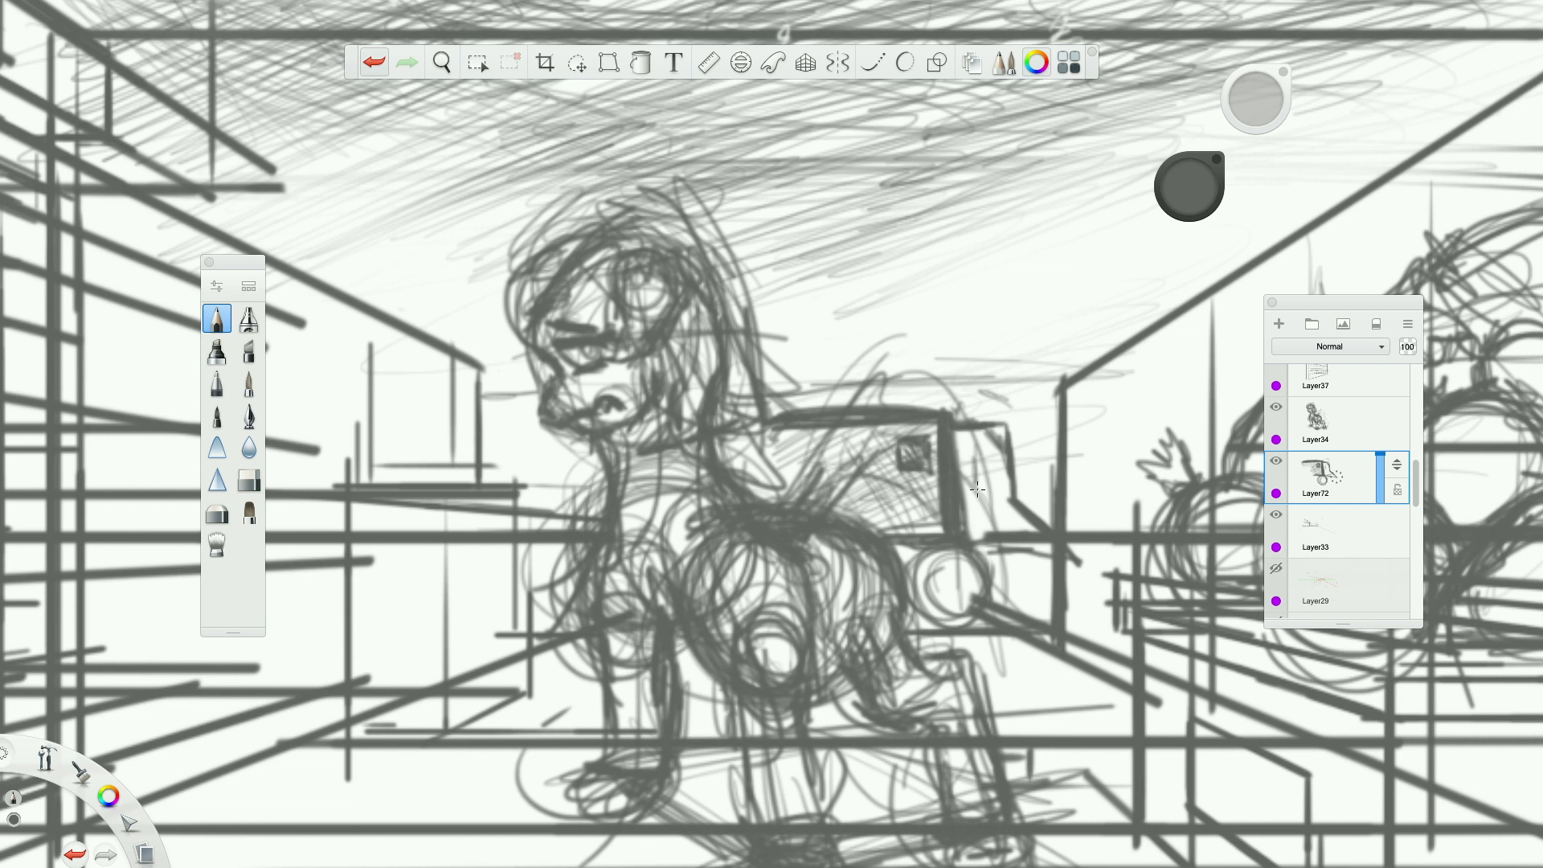
Draw a darkened inner frame inside the cart's narrow rear panel and extend a line from its lower edge.
left_click_drag(971, 453, 973, 496)
left_click_drag(969, 453, 973, 506)
mouse_move(975, 492)
left_mouse_down()
mouse_move(999, 499)
mouse_move(989, 463)
left_mouse_up()
mouse_move(993, 469)
left_mouse_down()
mouse_move(970, 446)
mouse_move(1000, 515)
mouse_move(968, 447)
left_mouse_up()
mouse_move(970, 505)
left_mouse_down()
mouse_move(1004, 474)
mouse_move(1006, 520)
mouse_move(1036, 530)
mouse_move(1033, 511)
left_mouse_up()
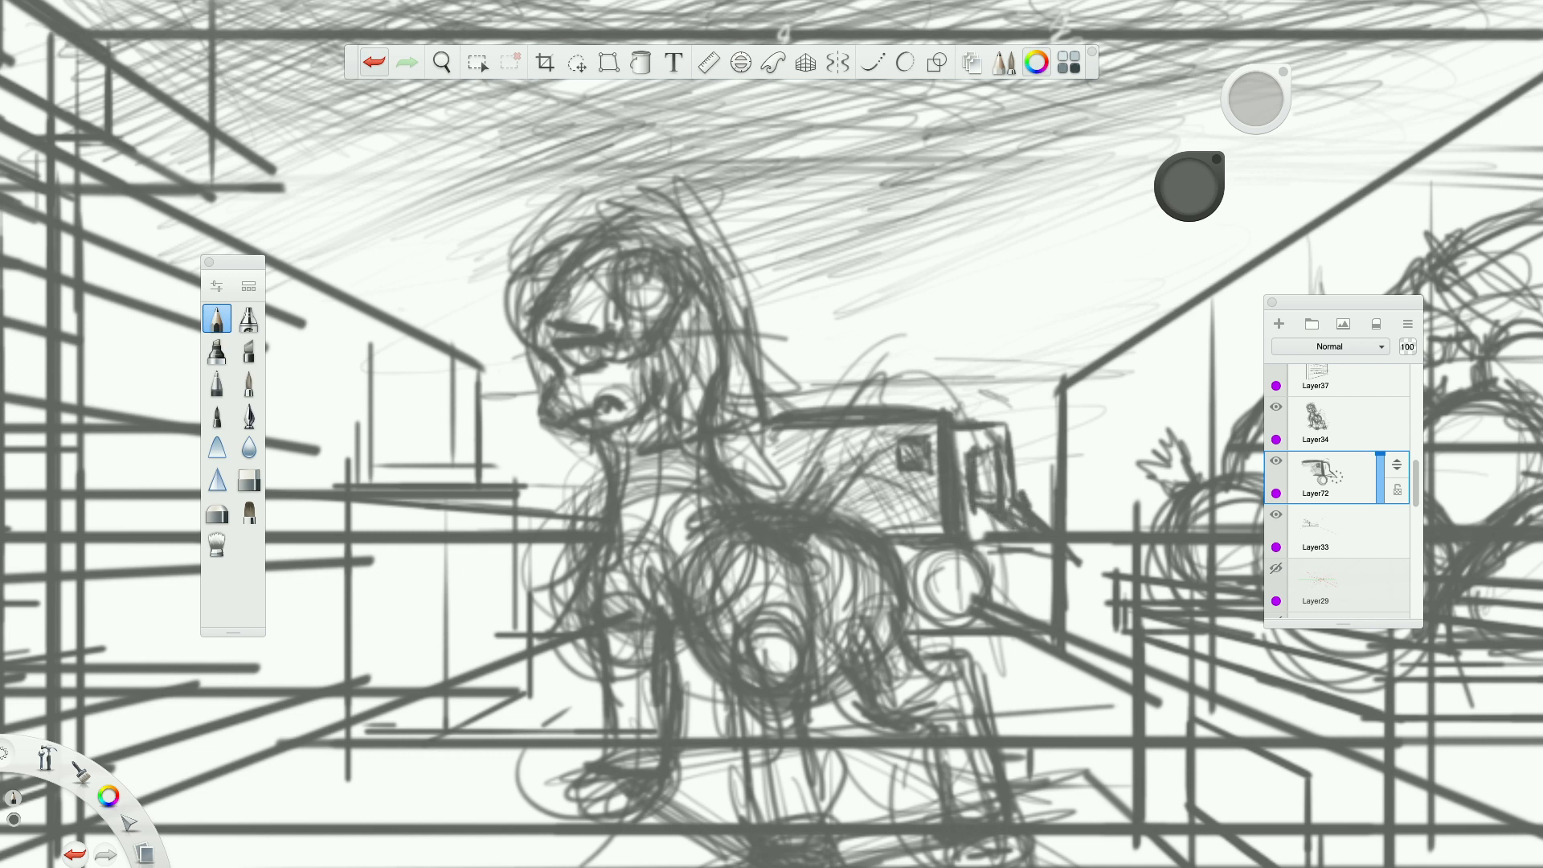
Add an upright post with a rounded tip above the cart's rear panel and an inner ring inside the wheel.
mouse_move(993, 419)
left_mouse_down()
mouse_move(1014, 415)
mouse_move(997, 429)
mouse_move(990, 328)
left_mouse_up()
mouse_move(969, 552)
left_mouse_down()
mouse_move(937, 596)
mouse_move(942, 522)
mouse_move(940, 568)
left_mouse_up()
key("e")
left_click(388, 63)
left_click(210, 322)
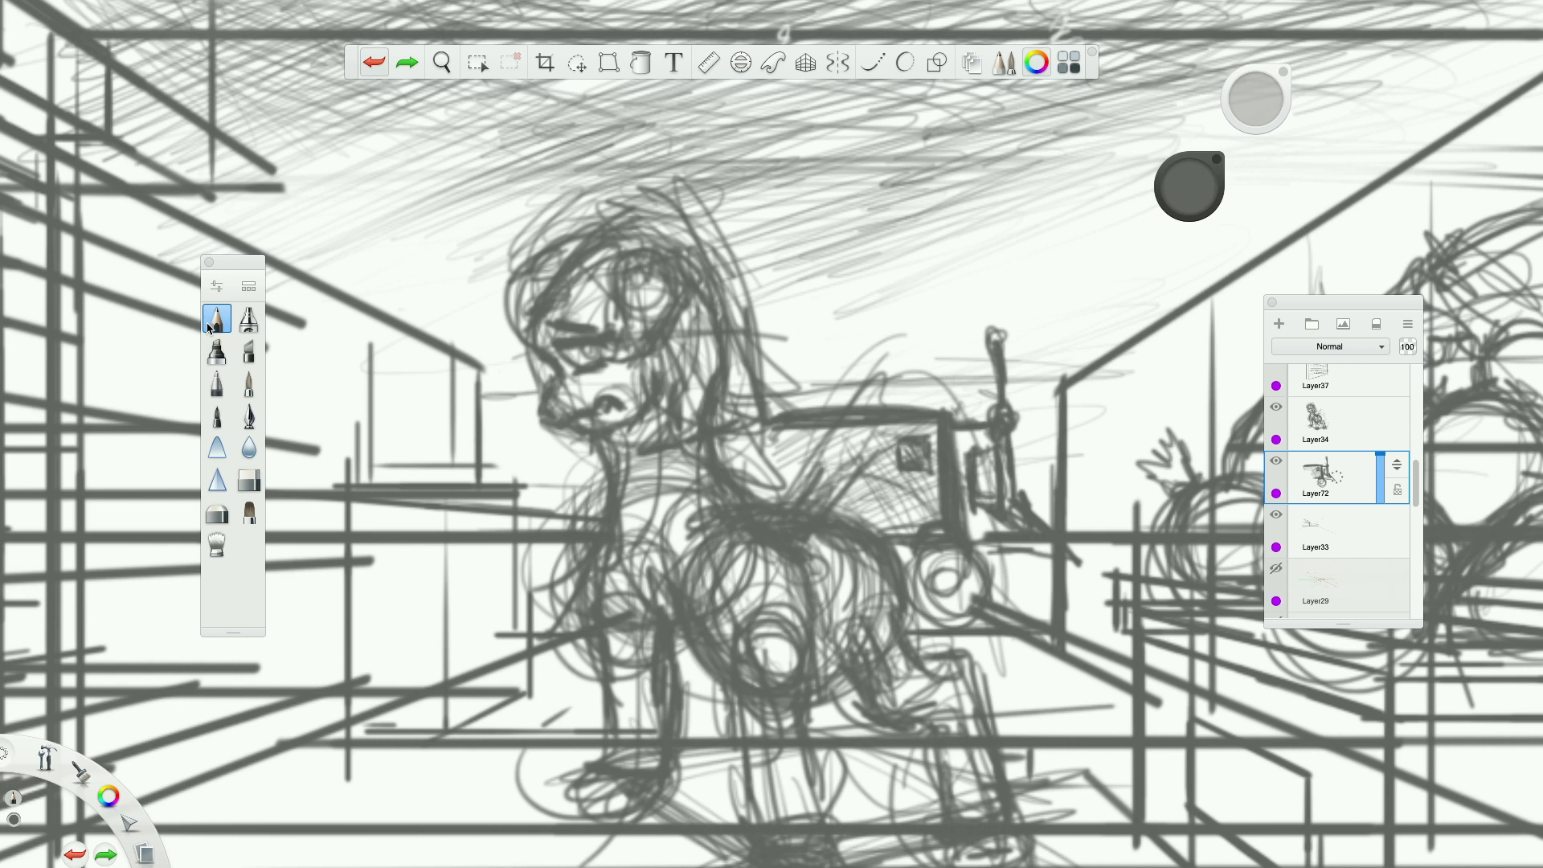
Strengthen the cart's base above the wheel, add a second upright post at the rear, and slant the front of its top edge.
mouse_move(948, 528)
left_mouse_down()
mouse_move(977, 548)
mouse_move(964, 563)
mouse_move(921, 550)
mouse_move(986, 539)
left_mouse_up()
left_click_drag(980, 545, 1054, 547)
left_click_drag(1024, 520, 963, 486)
left_click_drag(950, 403, 974, 423)
mouse_move(952, 398)
left_mouse_down()
mouse_move(963, 423)
mouse_move(954, 341)
mouse_move(969, 421)
left_mouse_up()
left_click_drag(963, 398, 960, 353)
mouse_move(796, 429)
left_mouse_down()
mouse_move(755, 458)
mouse_move(766, 447)
left_mouse_up()
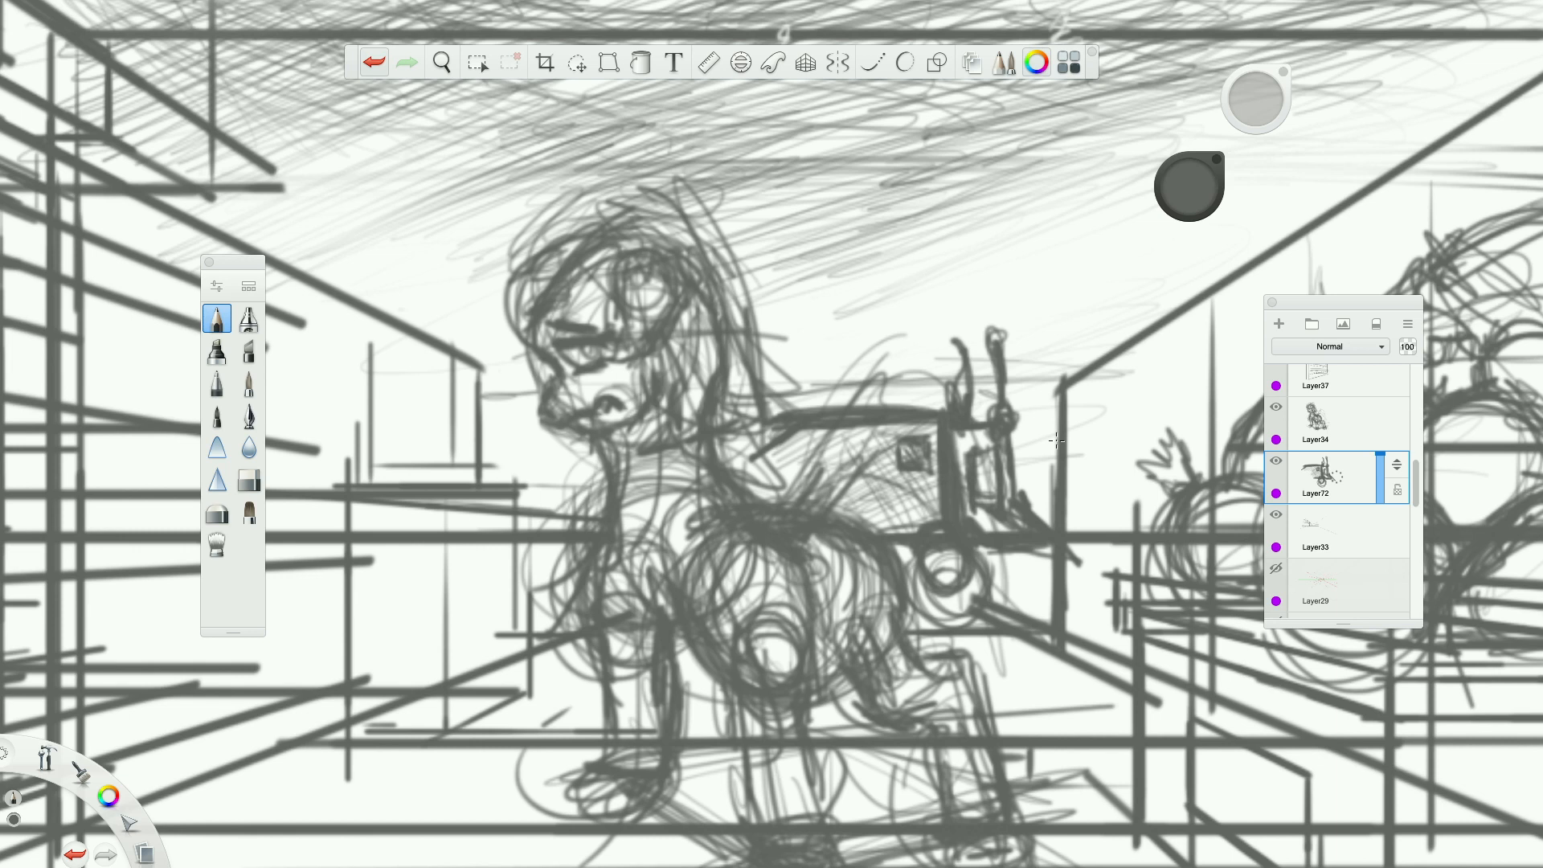
Darken the underside around the cart's wheel and add further shading to its side and top edge.
mouse_move(920, 528)
left_mouse_down()
mouse_move(901, 533)
mouse_move(932, 566)
mouse_move(979, 580)
mouse_move(971, 548)
mouse_move(1004, 555)
mouse_move(988, 551)
left_mouse_up()
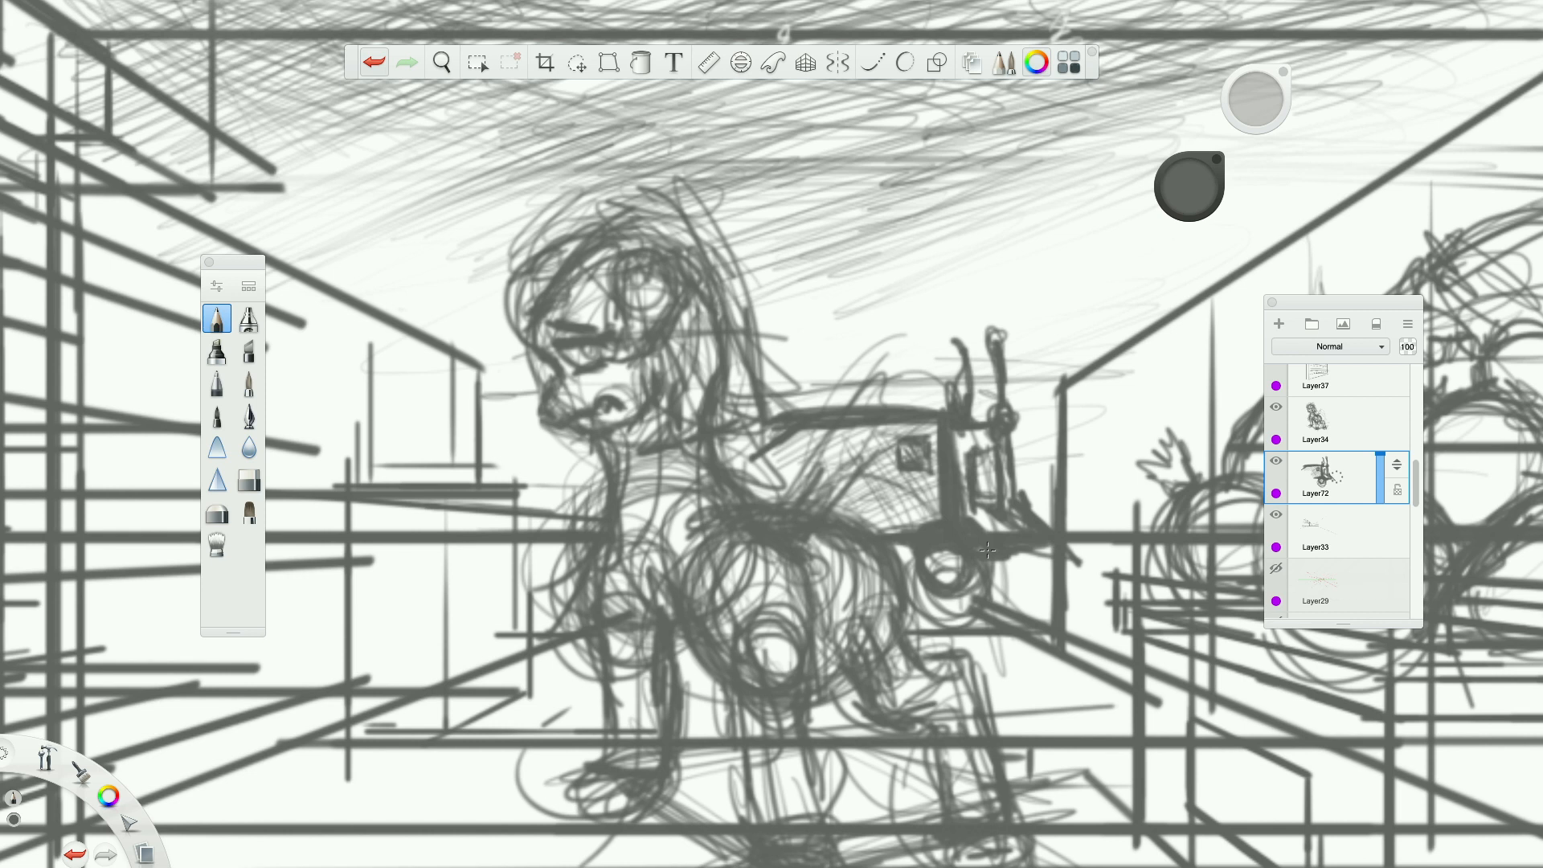
mouse_move(954, 552)
left_mouse_down()
mouse_move(940, 579)
mouse_move(900, 549)
left_mouse_up()
left_click_drag(781, 470, 819, 447)
left_click_drag(867, 450, 934, 530)
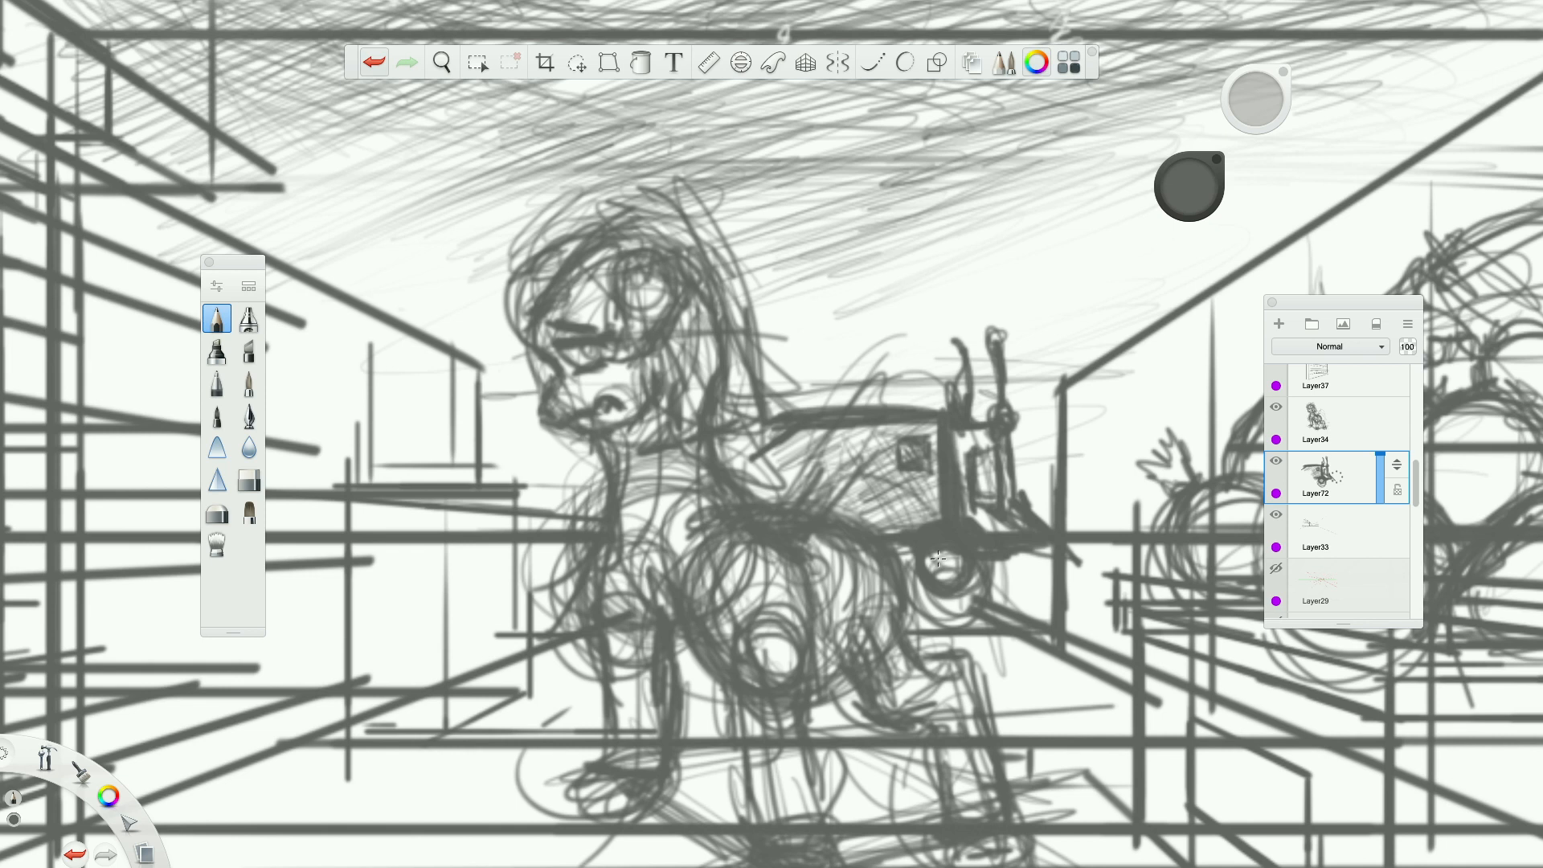
mouse_move(939, 556)
left_mouse_down()
mouse_move(960, 575)
mouse_move(930, 551)
left_mouse_up()
left_click_drag(782, 432, 762, 446)
mouse_move(909, 407)
left_mouse_down()
mouse_move(945, 405)
mouse_move(936, 441)
left_mouse_up()
mouse_move(956, 456)
left_mouse_down()
mouse_move(956, 432)
mouse_move(953, 445)
left_mouse_up()
scroll(832, 416, "down", 5)
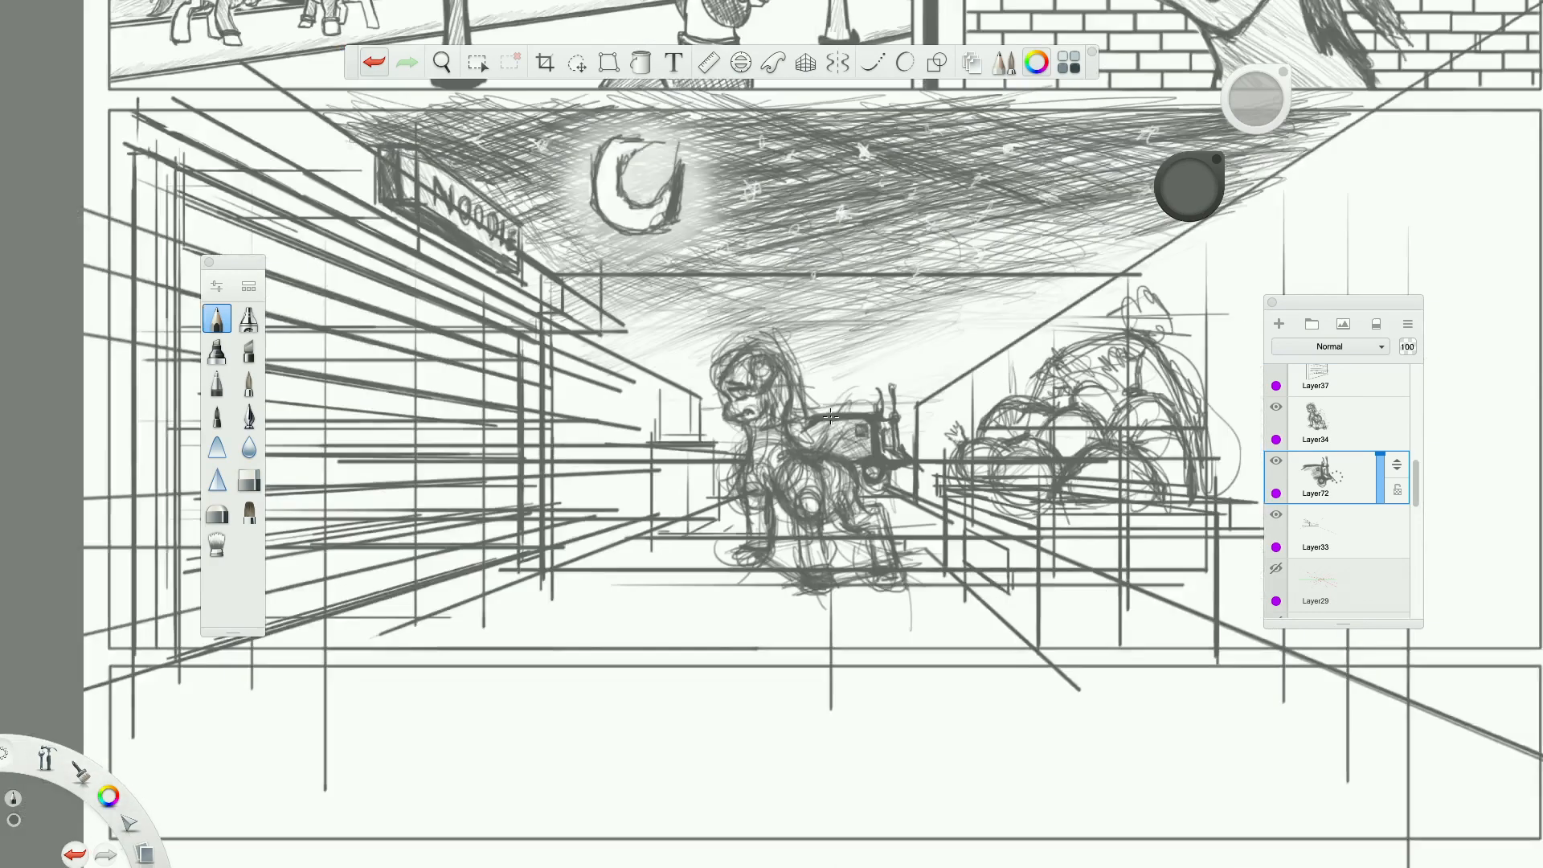
scroll(836, 415, "up", 4)
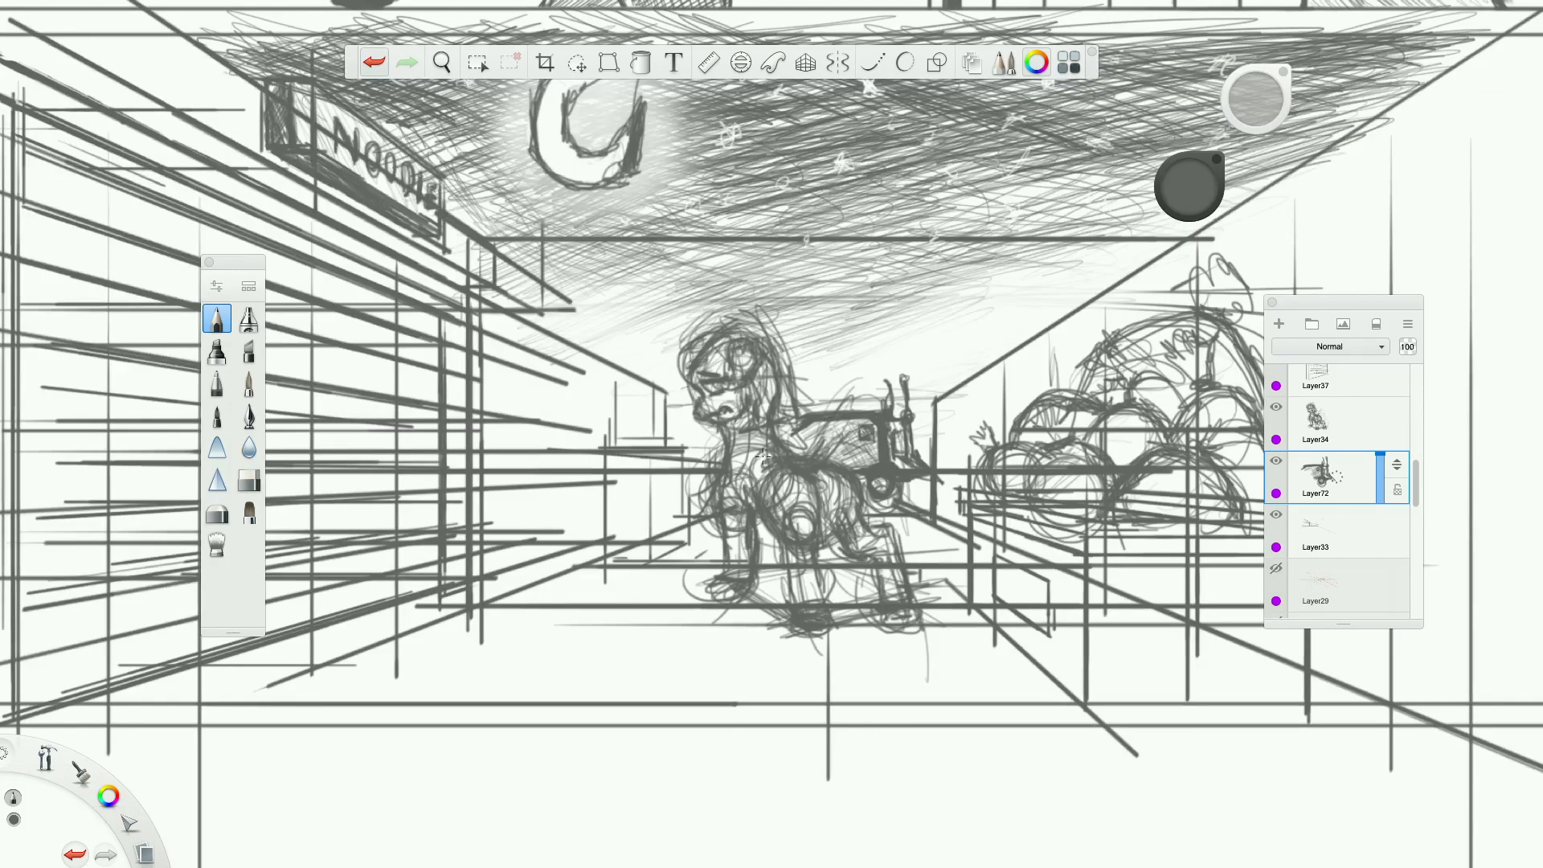
scroll(740, 458, "down", 6)
scroll(740, 458, "up", 4)
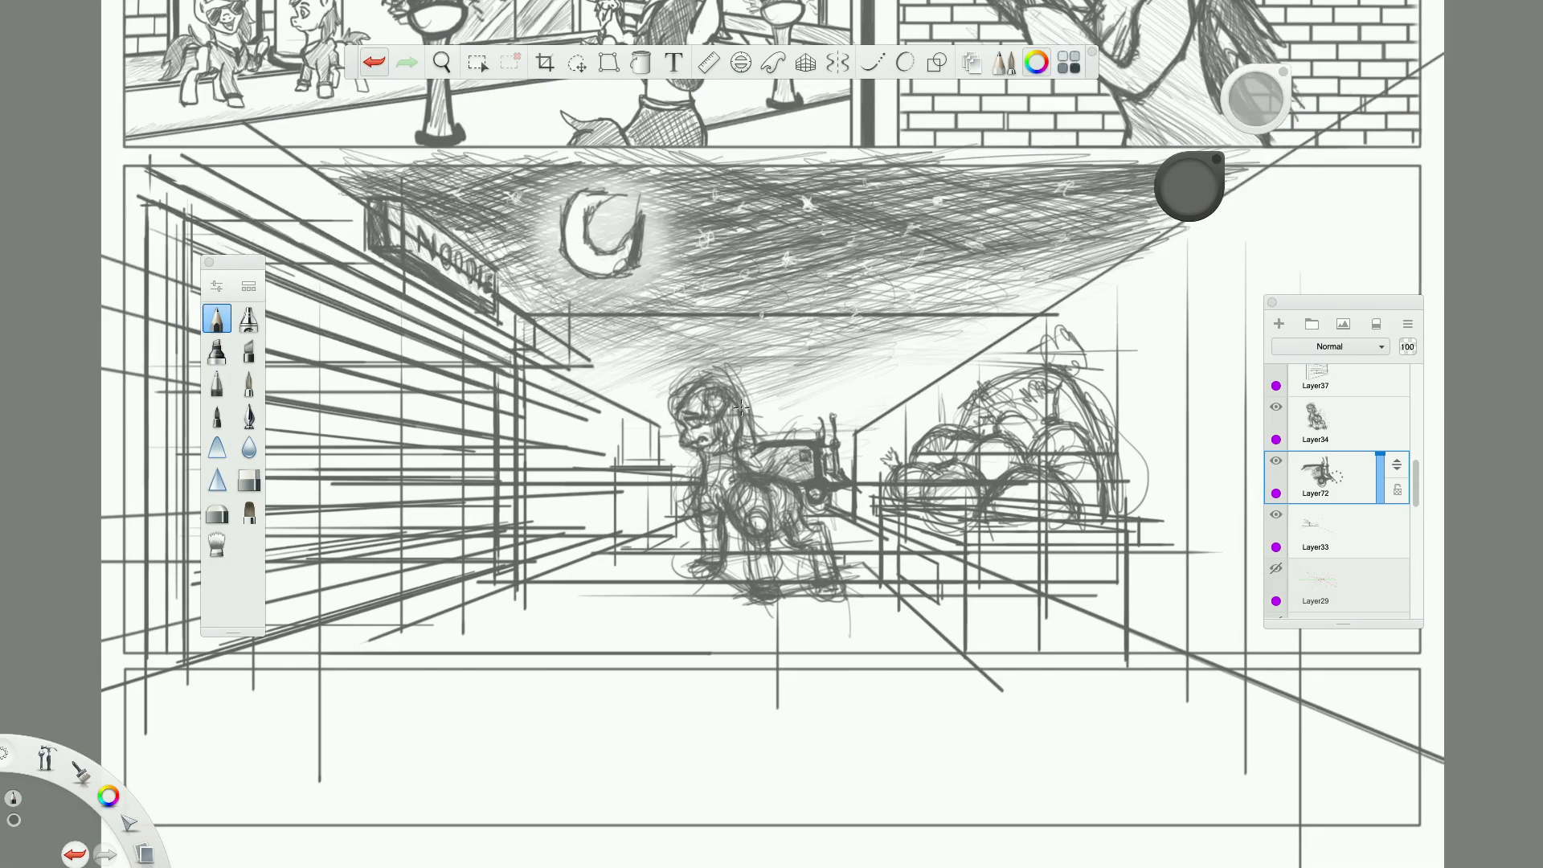
Add a new layer above the cart layer and draw a small perspective-guided grid of lines just in front of the pony's muzzle.
scroll(709, 462, "up", 3)
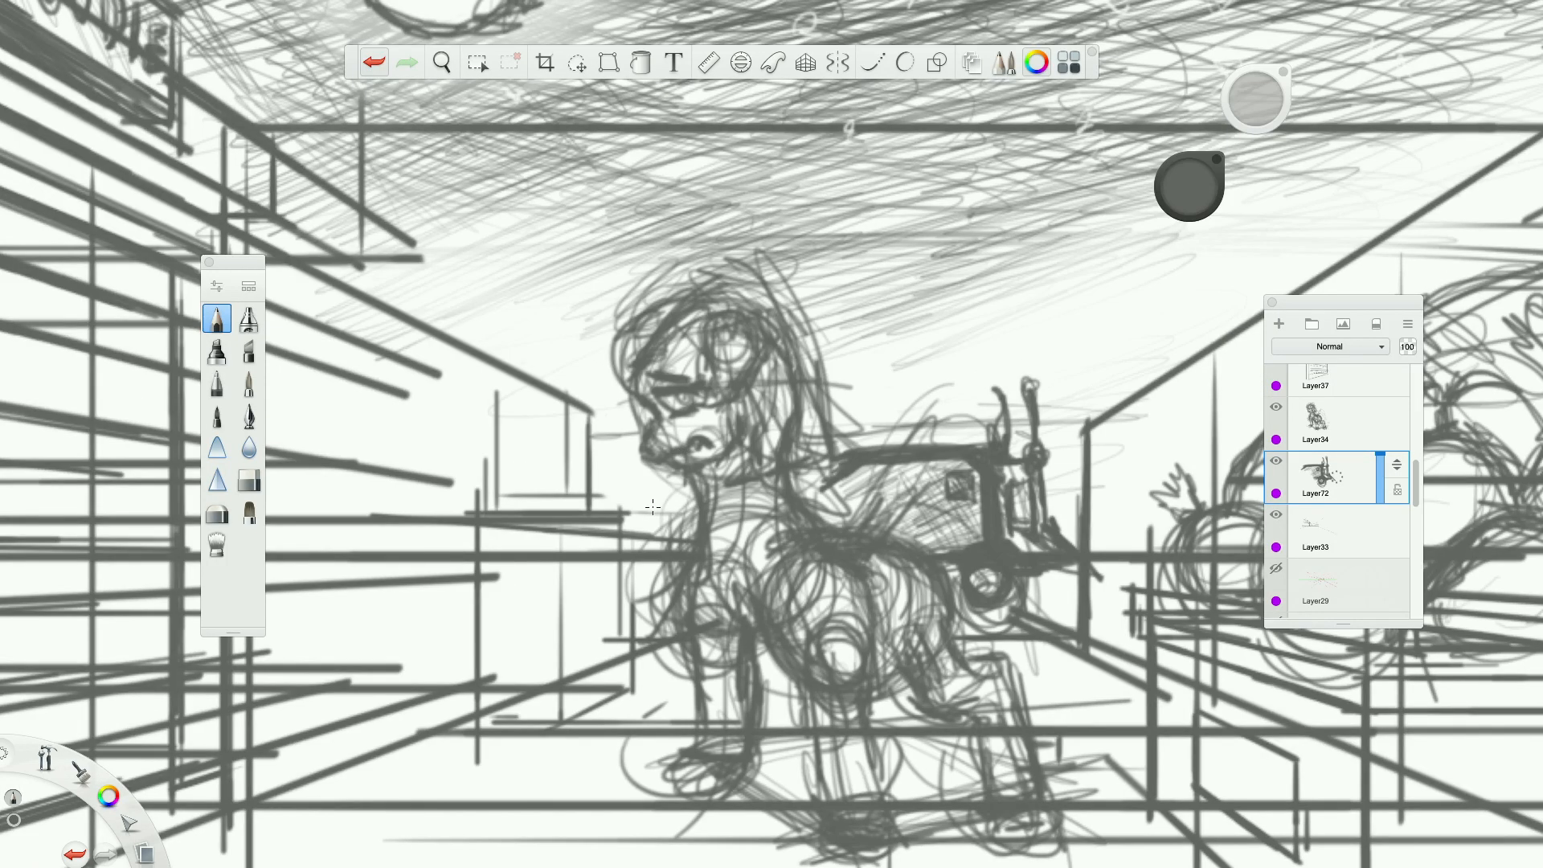
left_click(1278, 325)
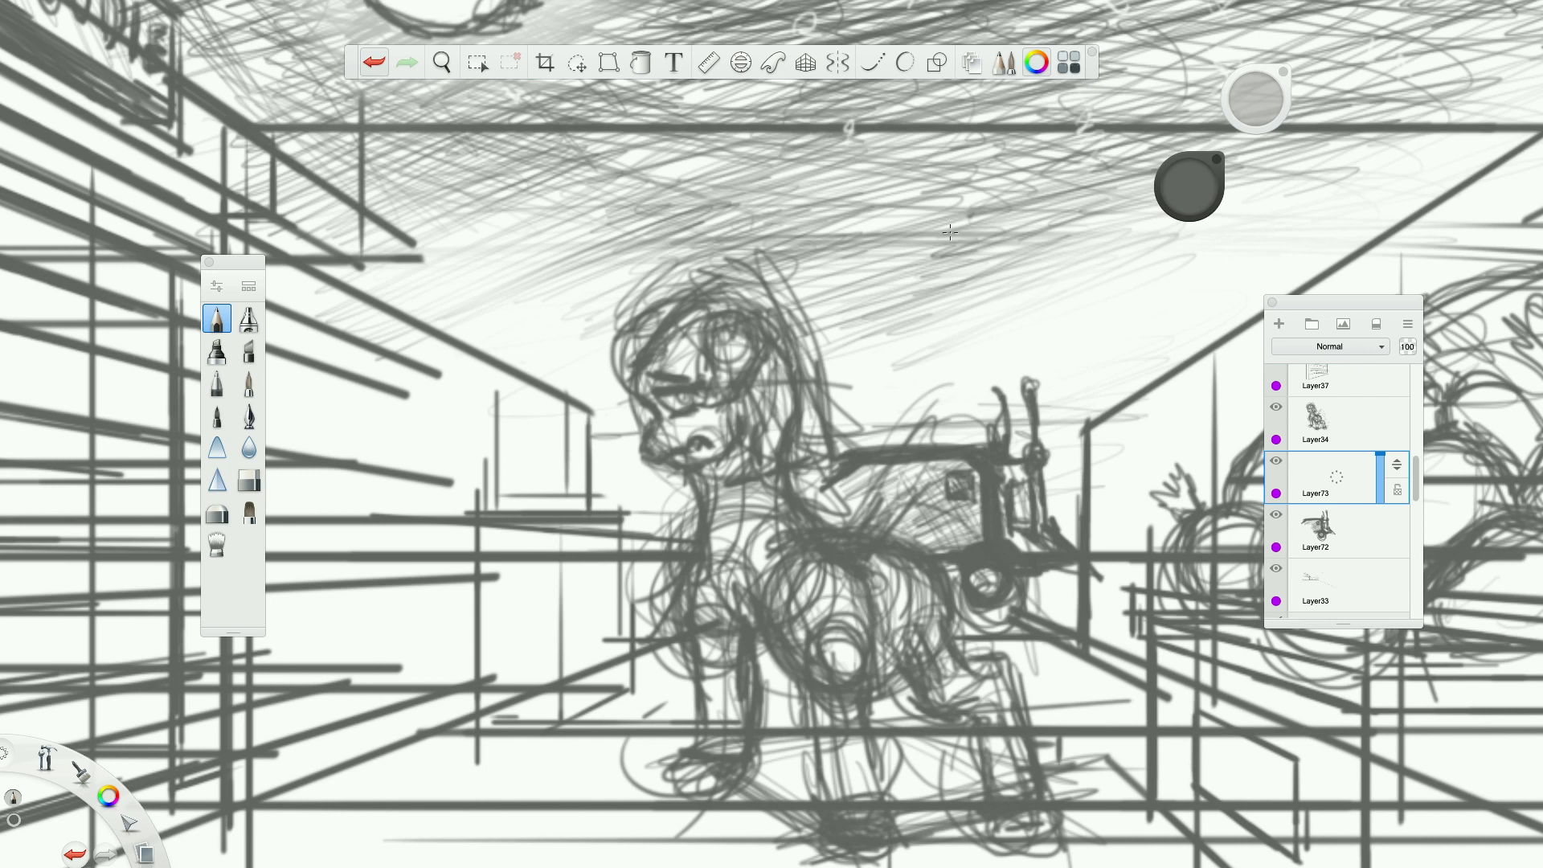
left_click(805, 62)
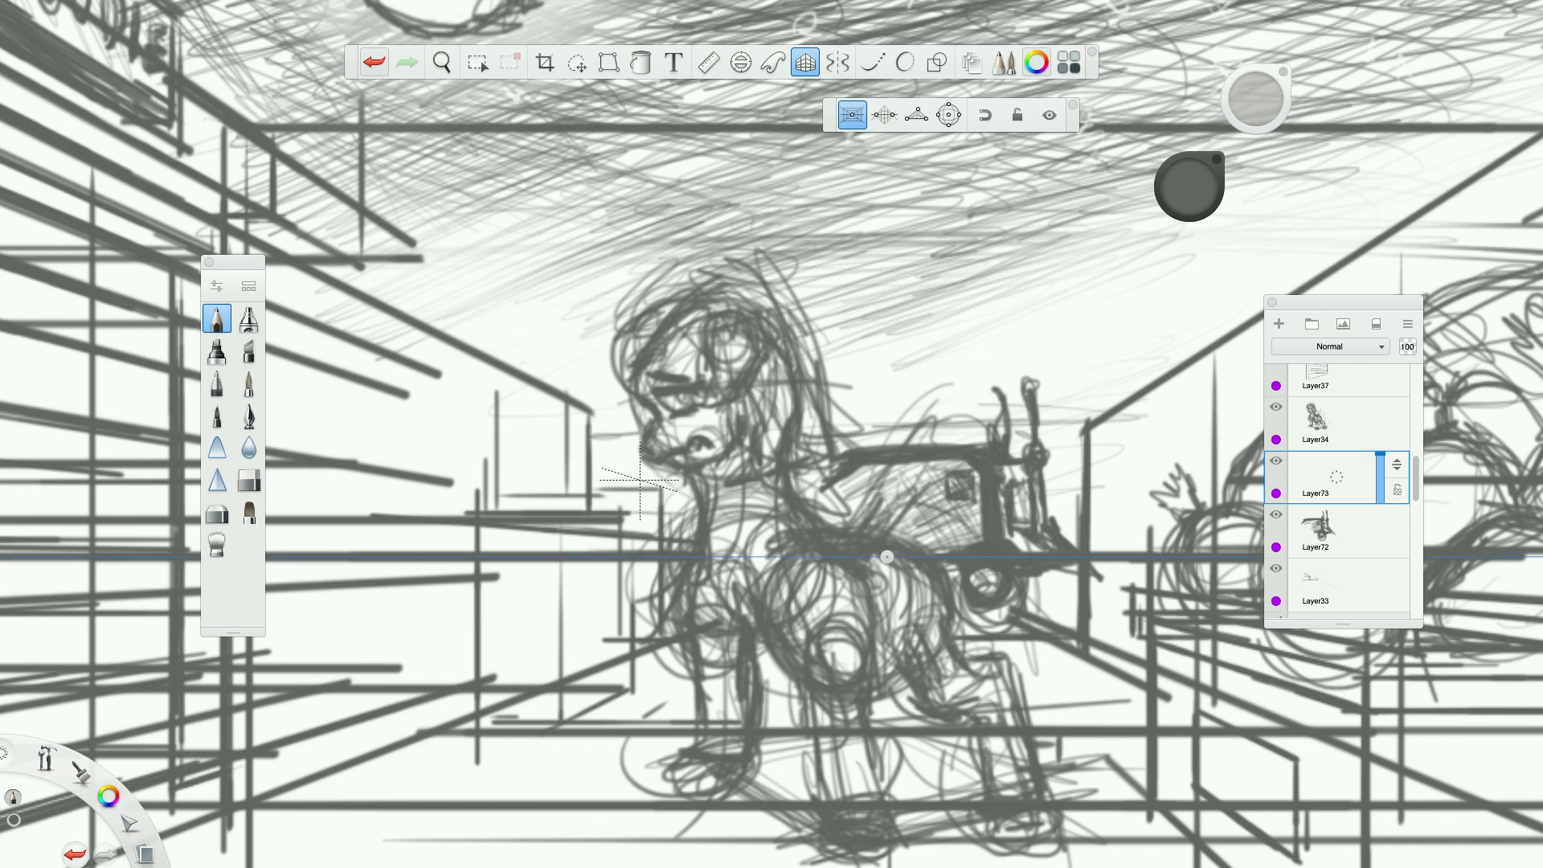
left_click_drag(599, 480, 687, 480)
left_click_drag(609, 481, 609, 411)
left_click_drag(627, 480, 627, 402)
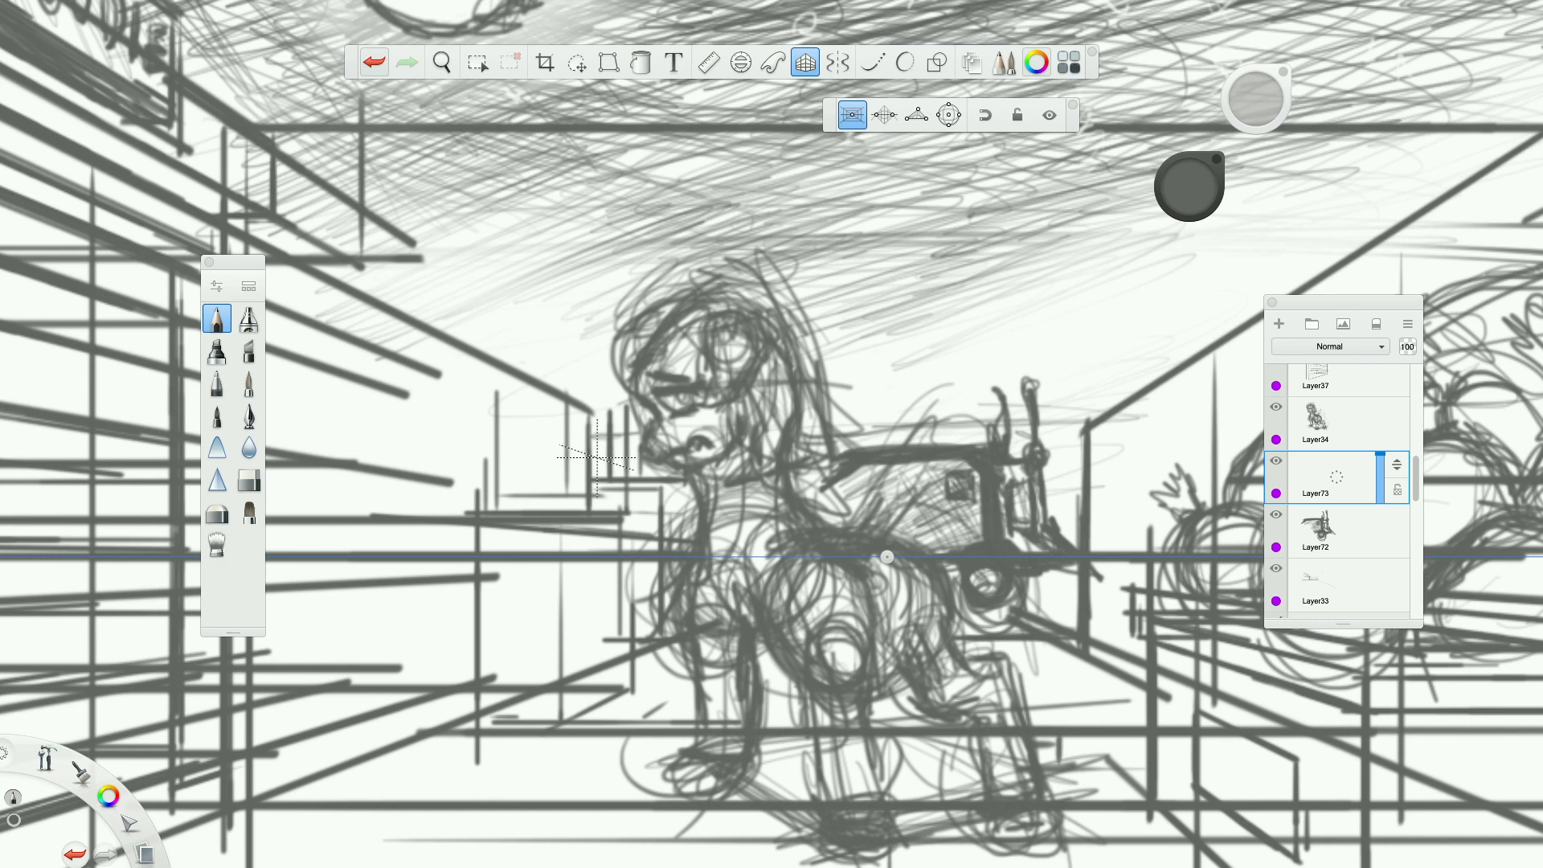
mouse_move(591, 466)
left_mouse_down()
mouse_move(641, 467)
mouse_move(603, 451)
mouse_move(641, 451)
mouse_move(623, 434)
left_mouse_up()
Turn off the perspective guide and lightly sketch freehand strokes in the sky above the cart.
scroll(655, 434, "down", 3)
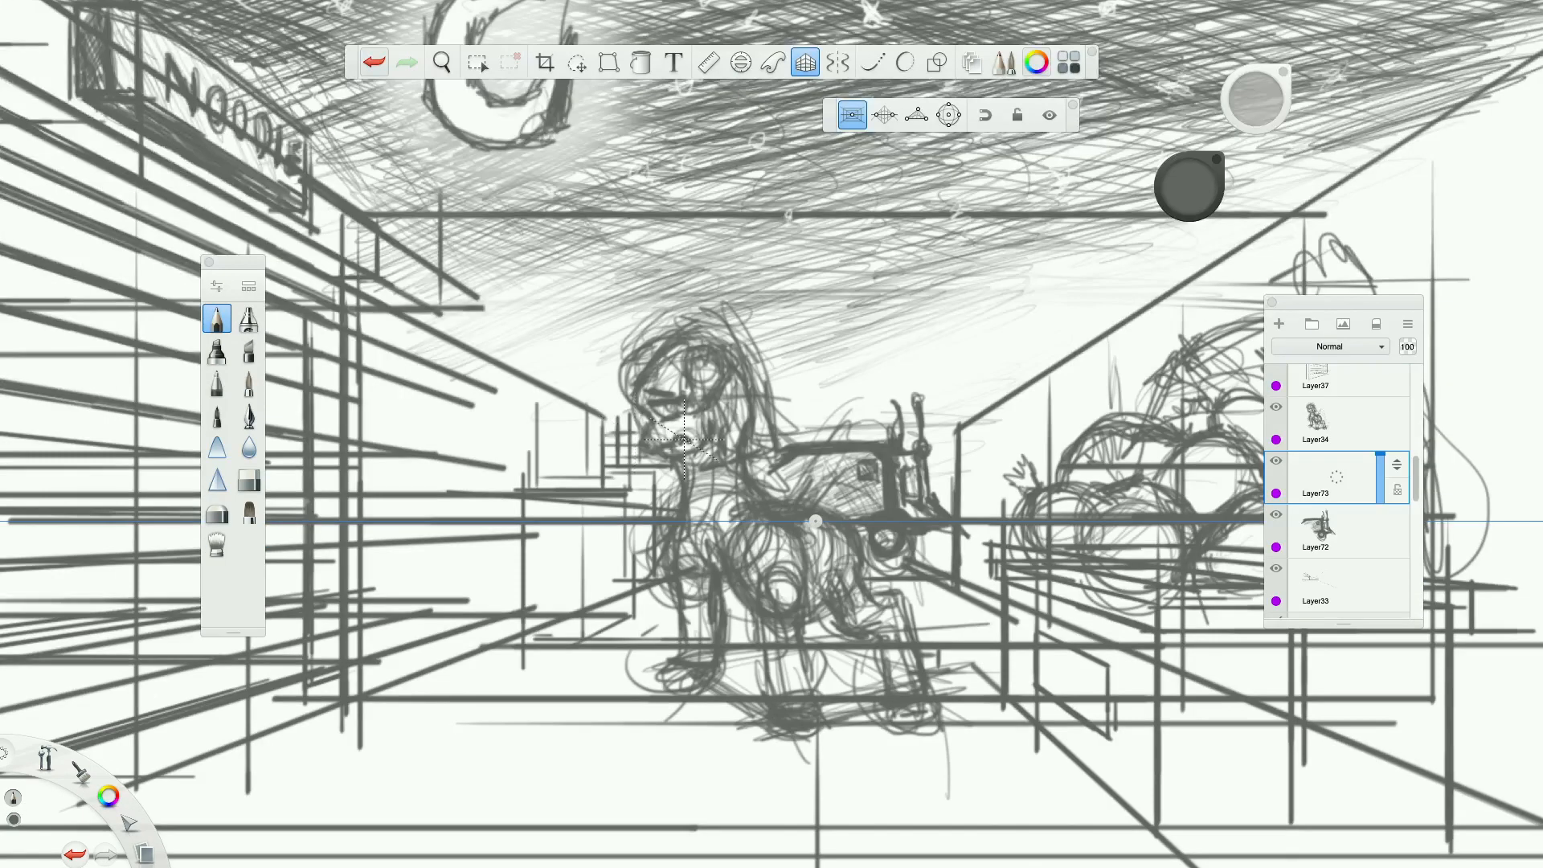
scroll(828, 451, "up", 2)
scroll(832, 498, "down", 1)
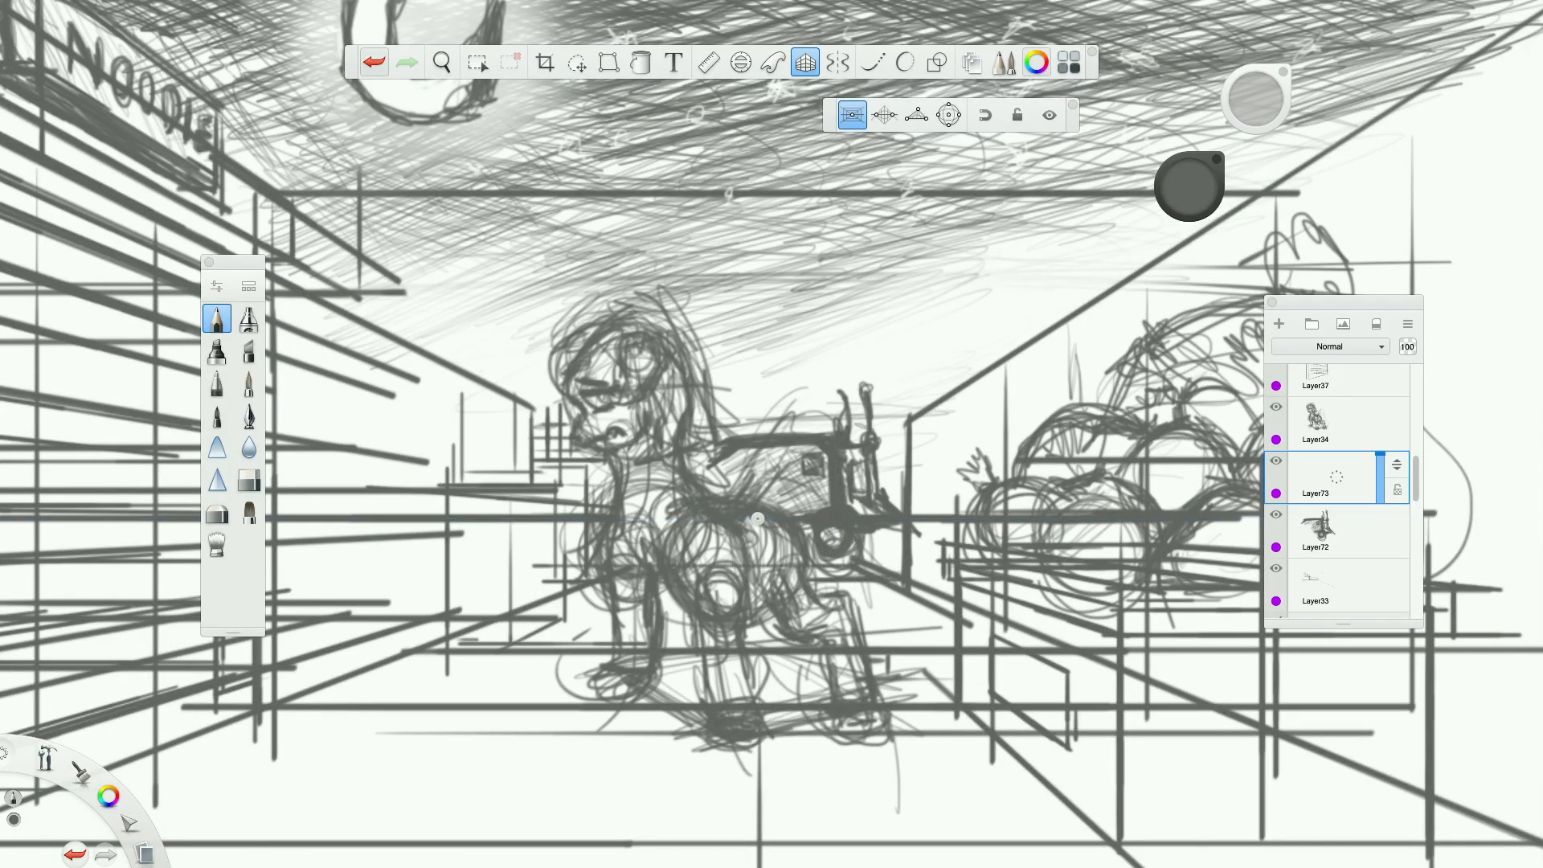
scroll(856, 567, "down", 4)
scroll(856, 566, "up", 5)
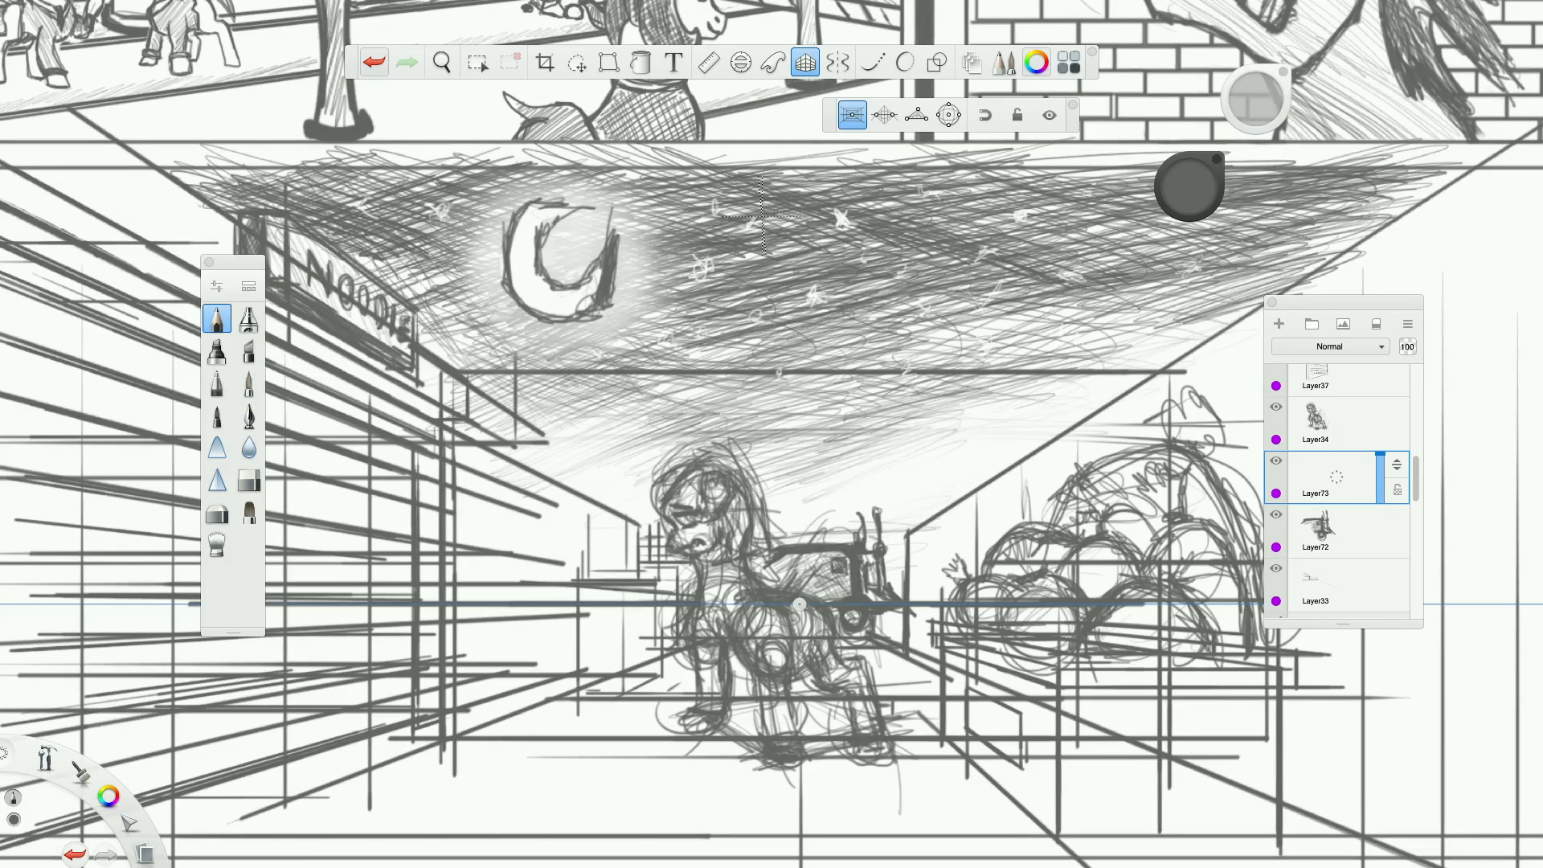
left_click(805, 63)
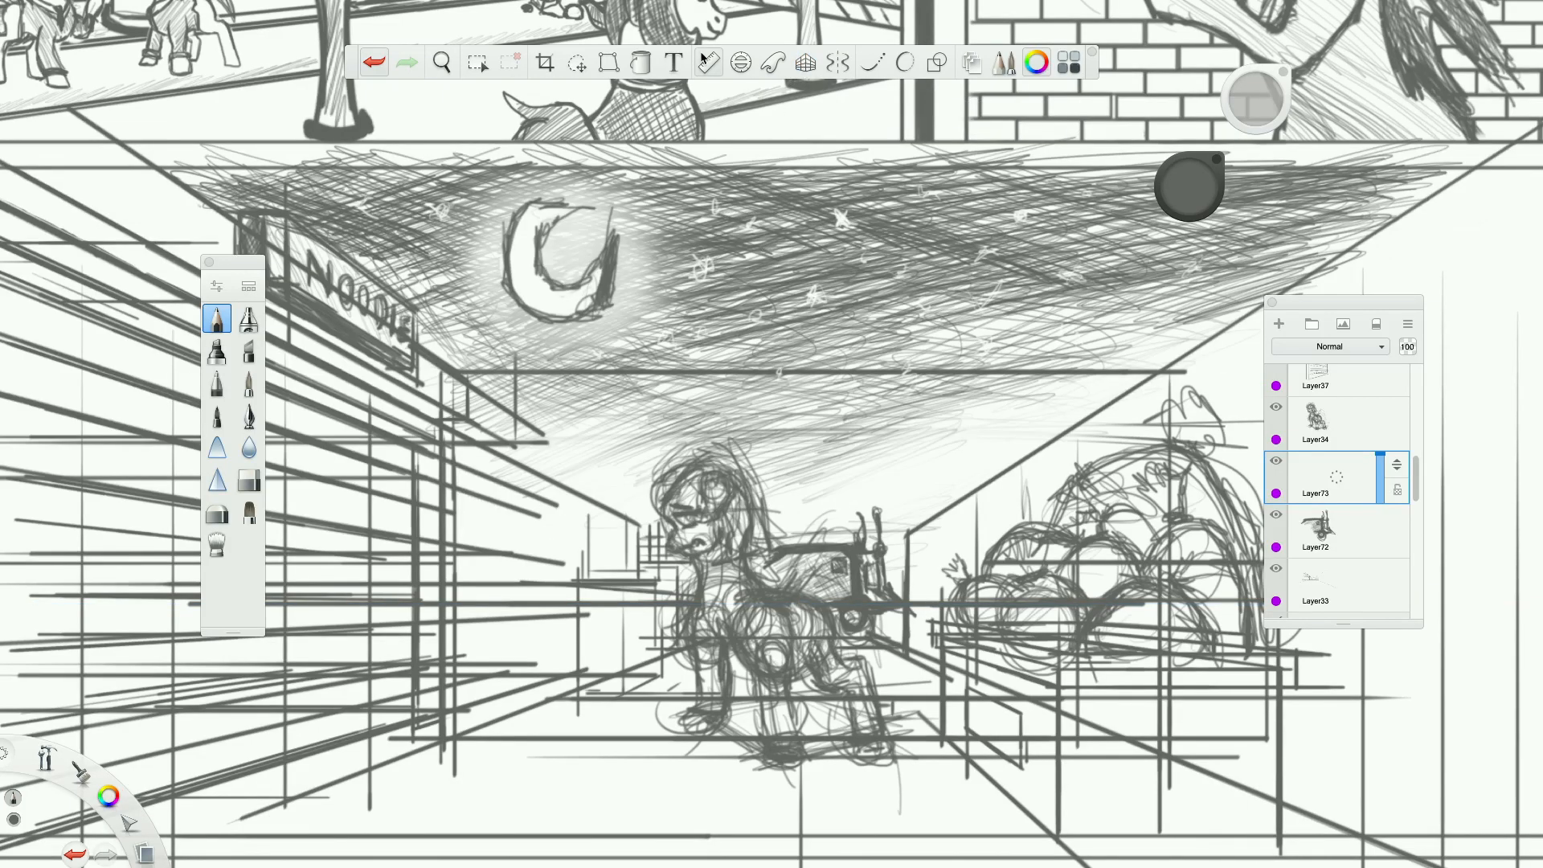
mouse_move(920, 462)
left_mouse_down()
mouse_move(868, 470)
mouse_move(933, 492)
left_mouse_up()
left_click_drag(954, 433, 988, 428)
scroll(897, 491, "down", 8)
left_click_drag(917, 568, 823, 570)
Examine the street panel's composition up close and against the whole comic page.
scroll(823, 569, "up", 5)
scroll(822, 570, "down", 2)
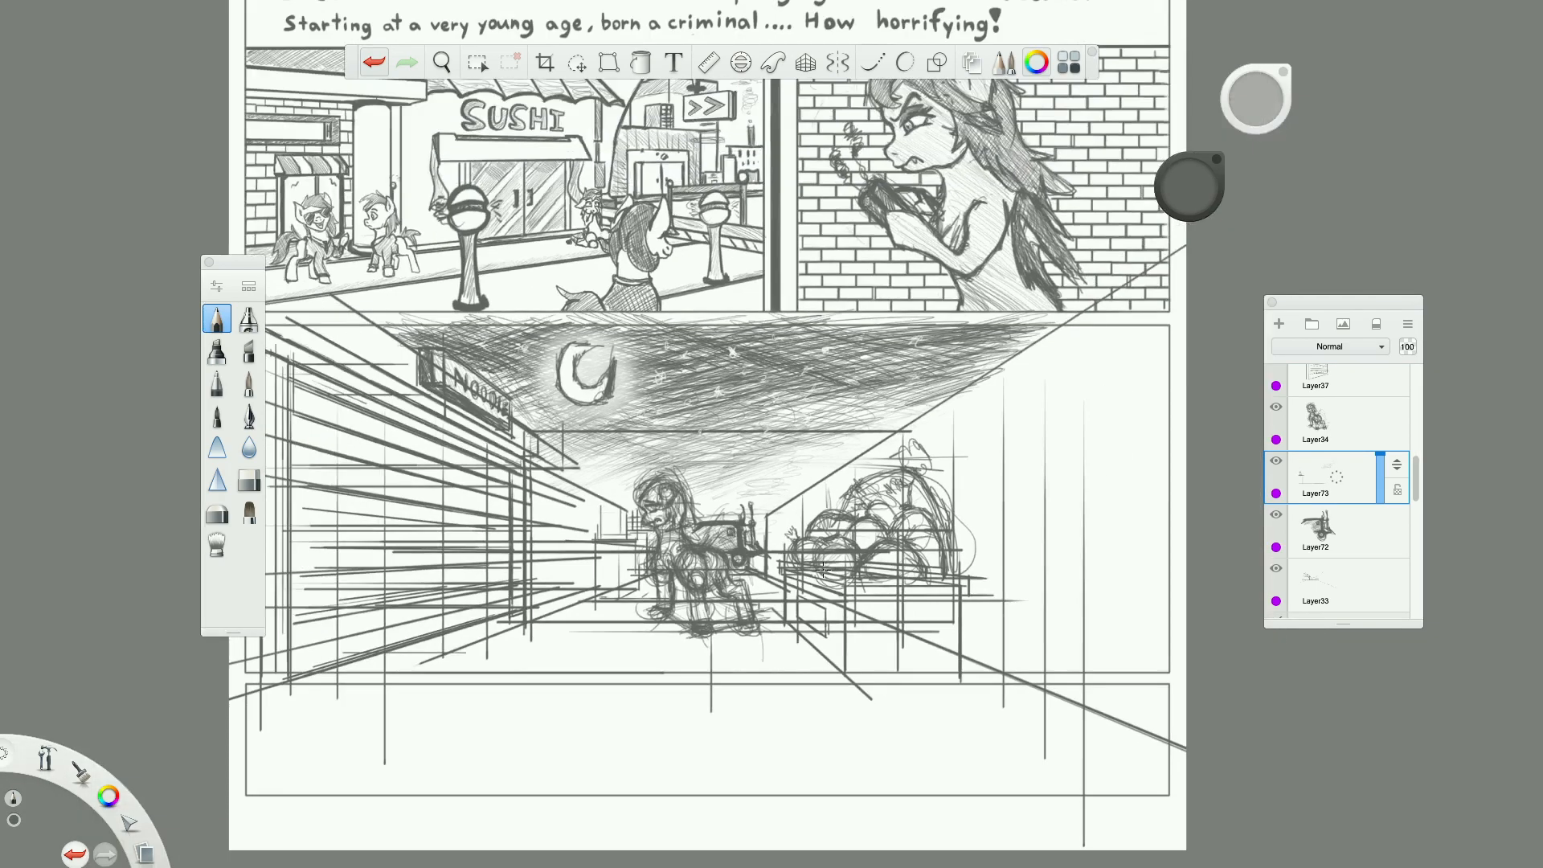
scroll(823, 570, "up", 2)
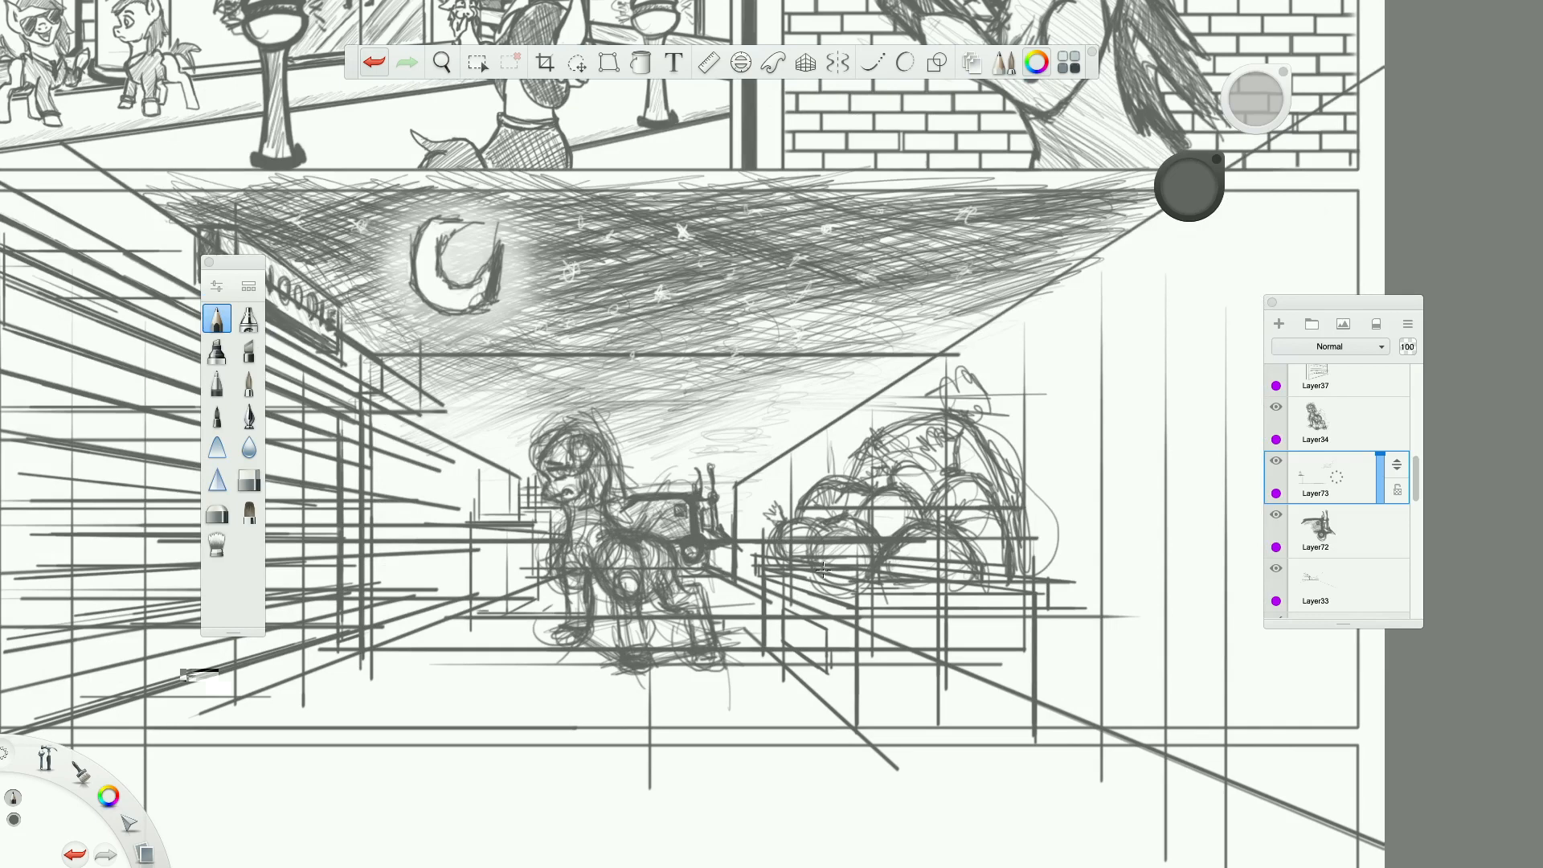
scroll(823, 570, "down", 2)
scroll(778, 627, "up", 3)
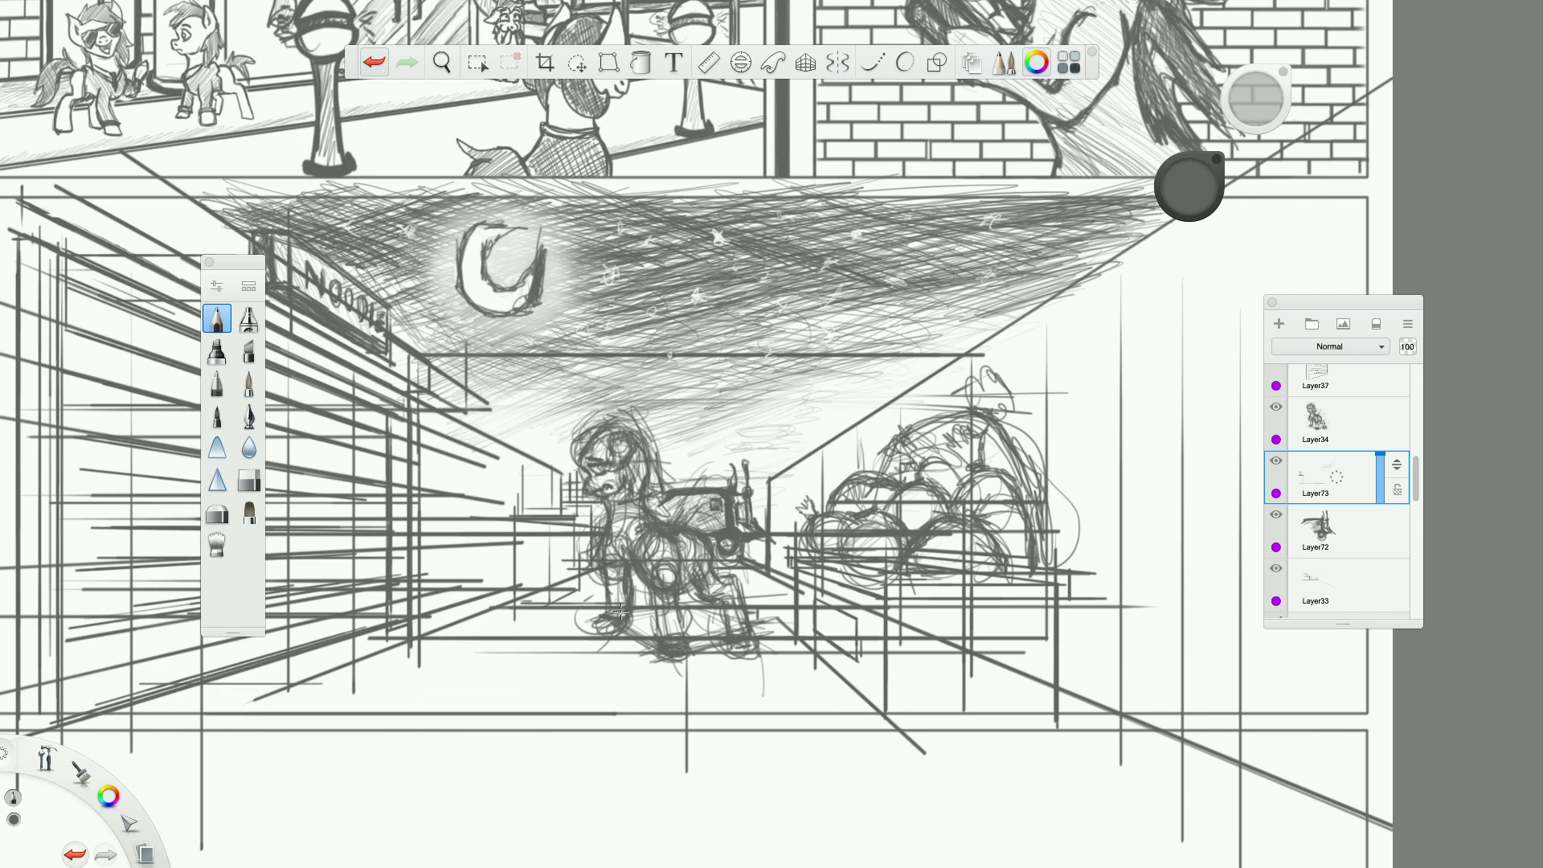
scroll(620, 610, "down", 4)
scroll(619, 611, "up", 4)
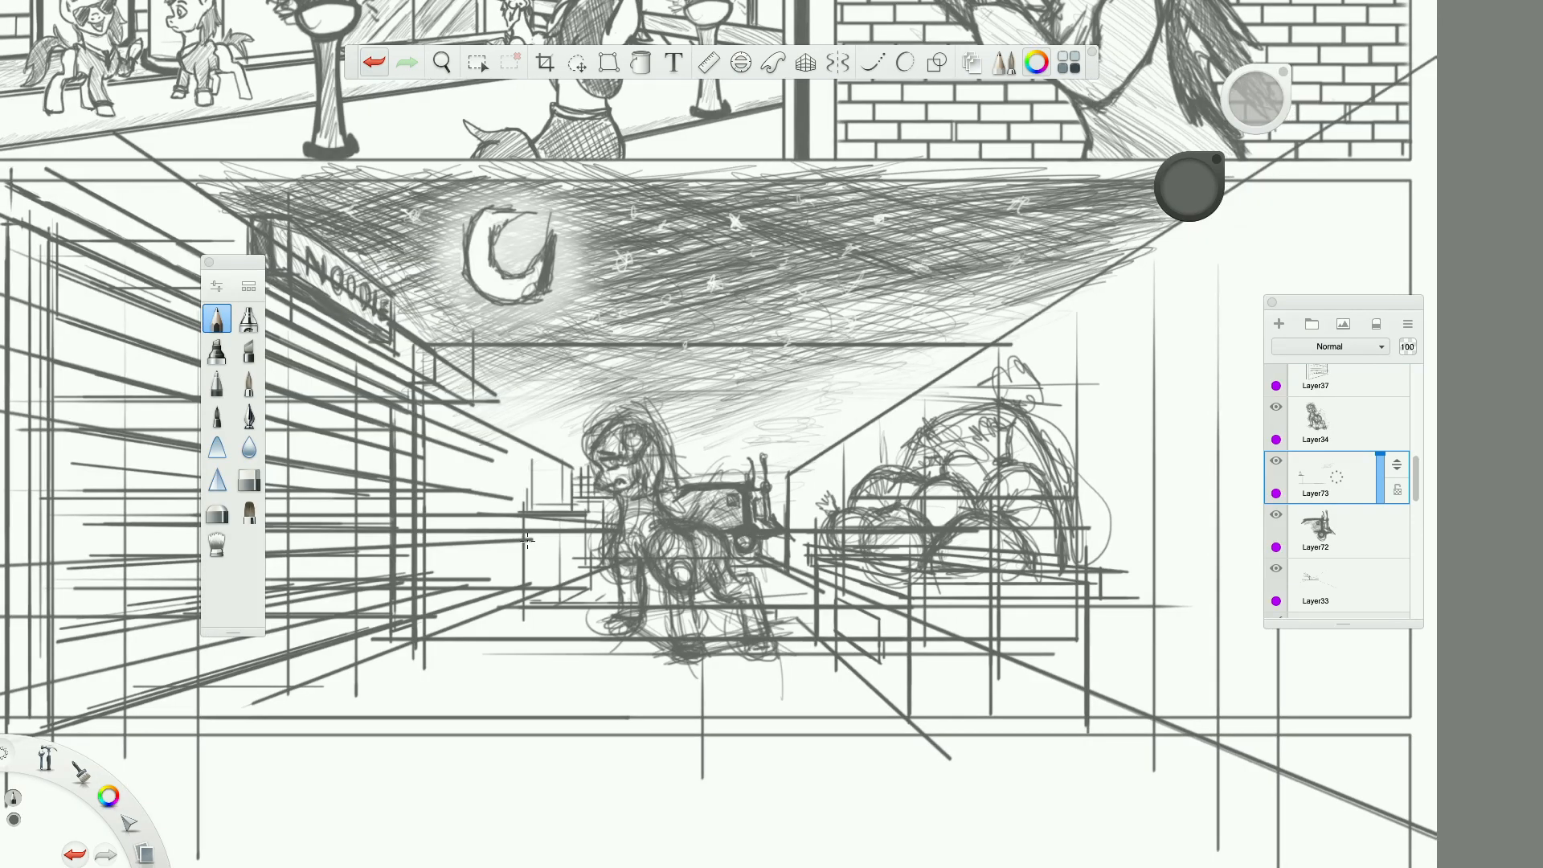
scroll(527, 540, "down", 4)
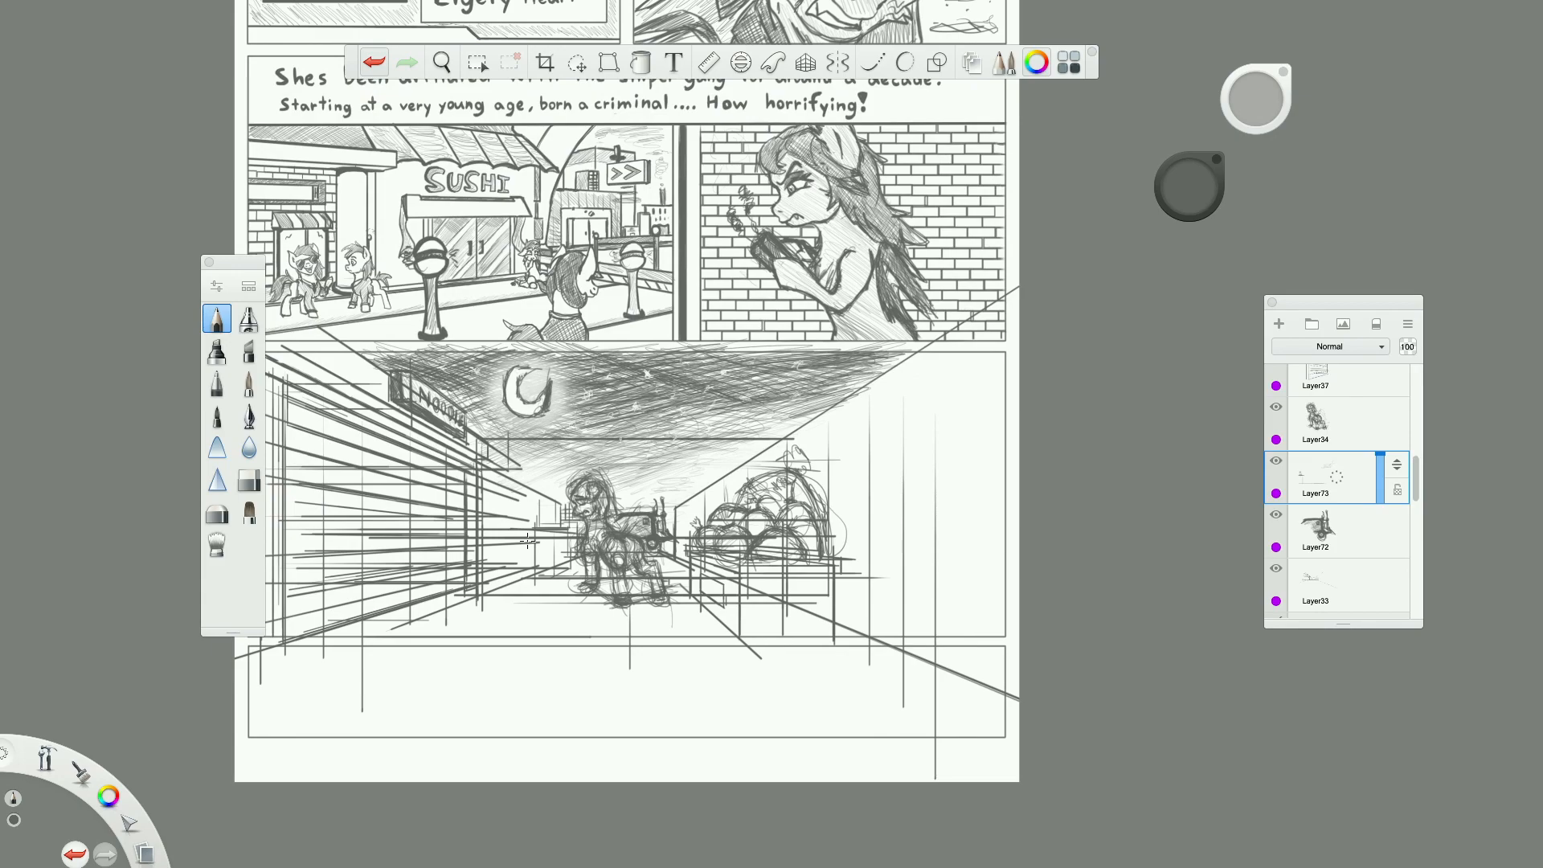
scroll(527, 541, "up", 5)
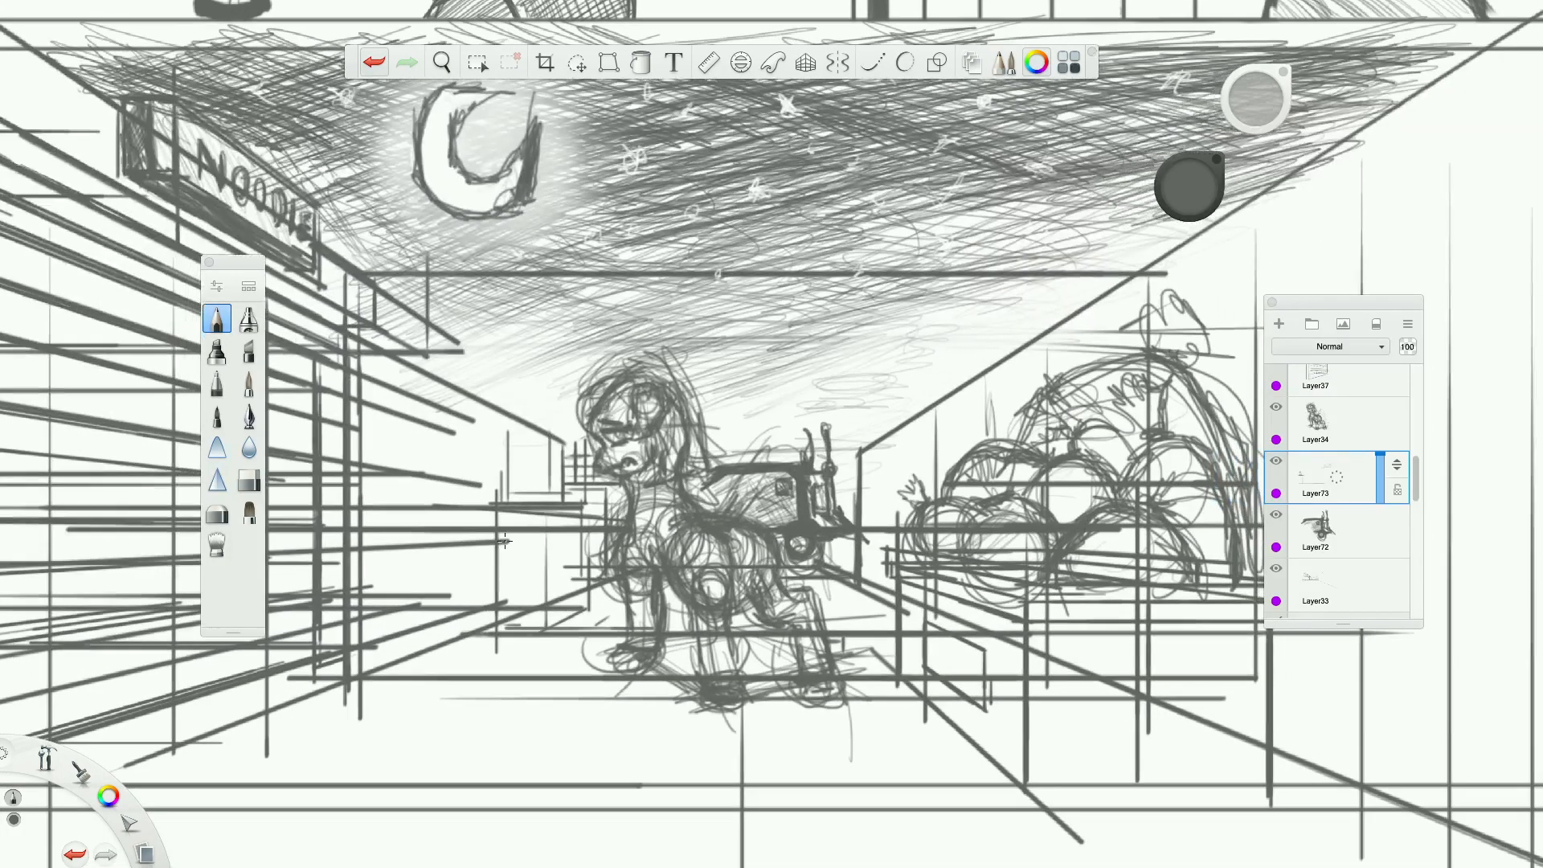
scroll(505, 540, "up", 3)
scroll(441, 457, "down", 4)
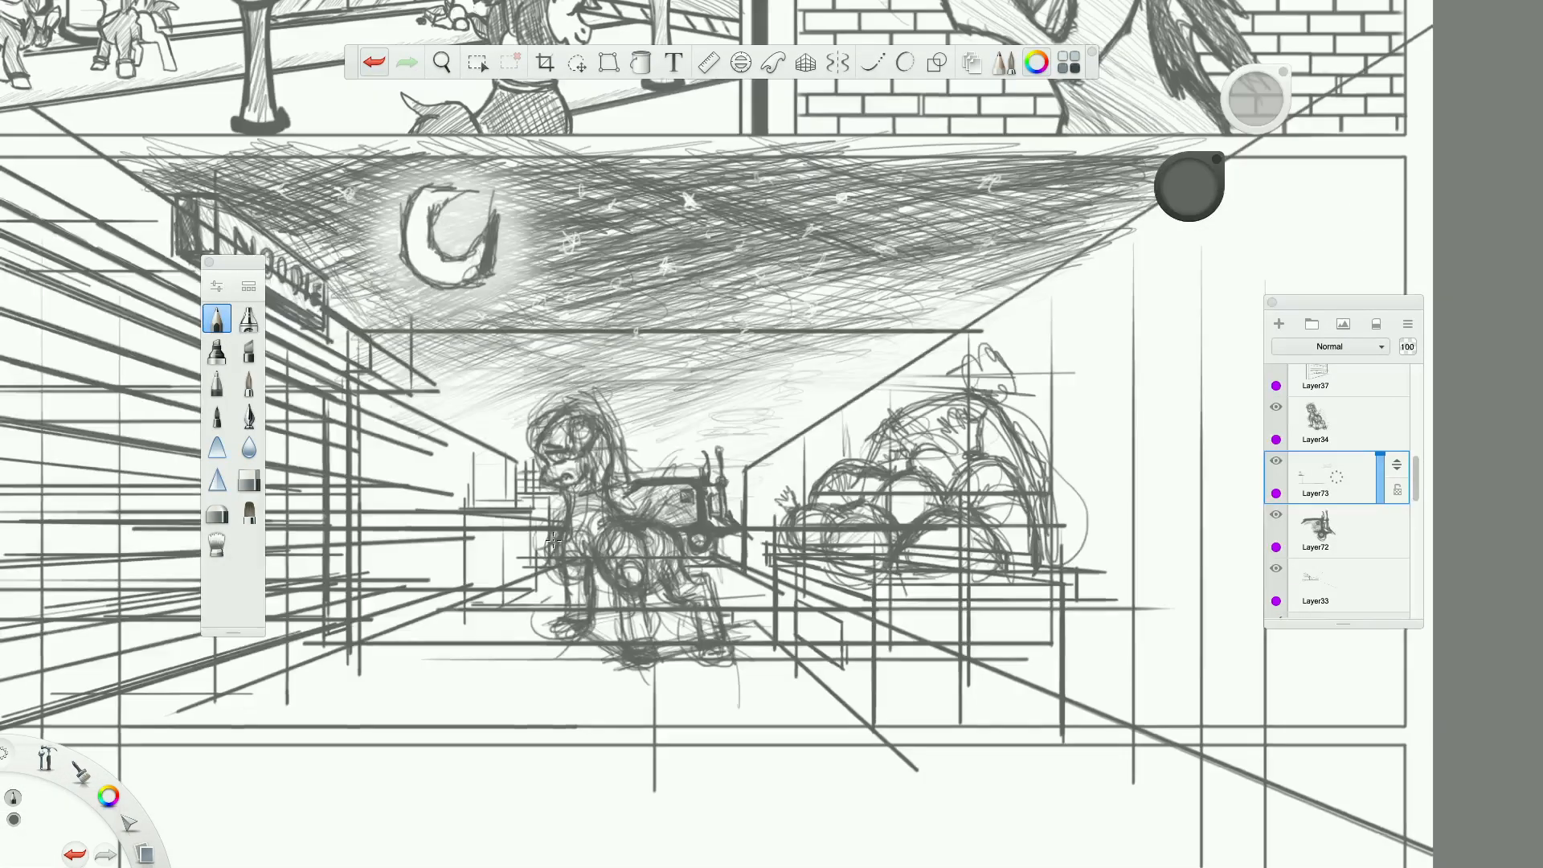
scroll(441, 458, "down", 4)
scroll(602, 494, "up", 6)
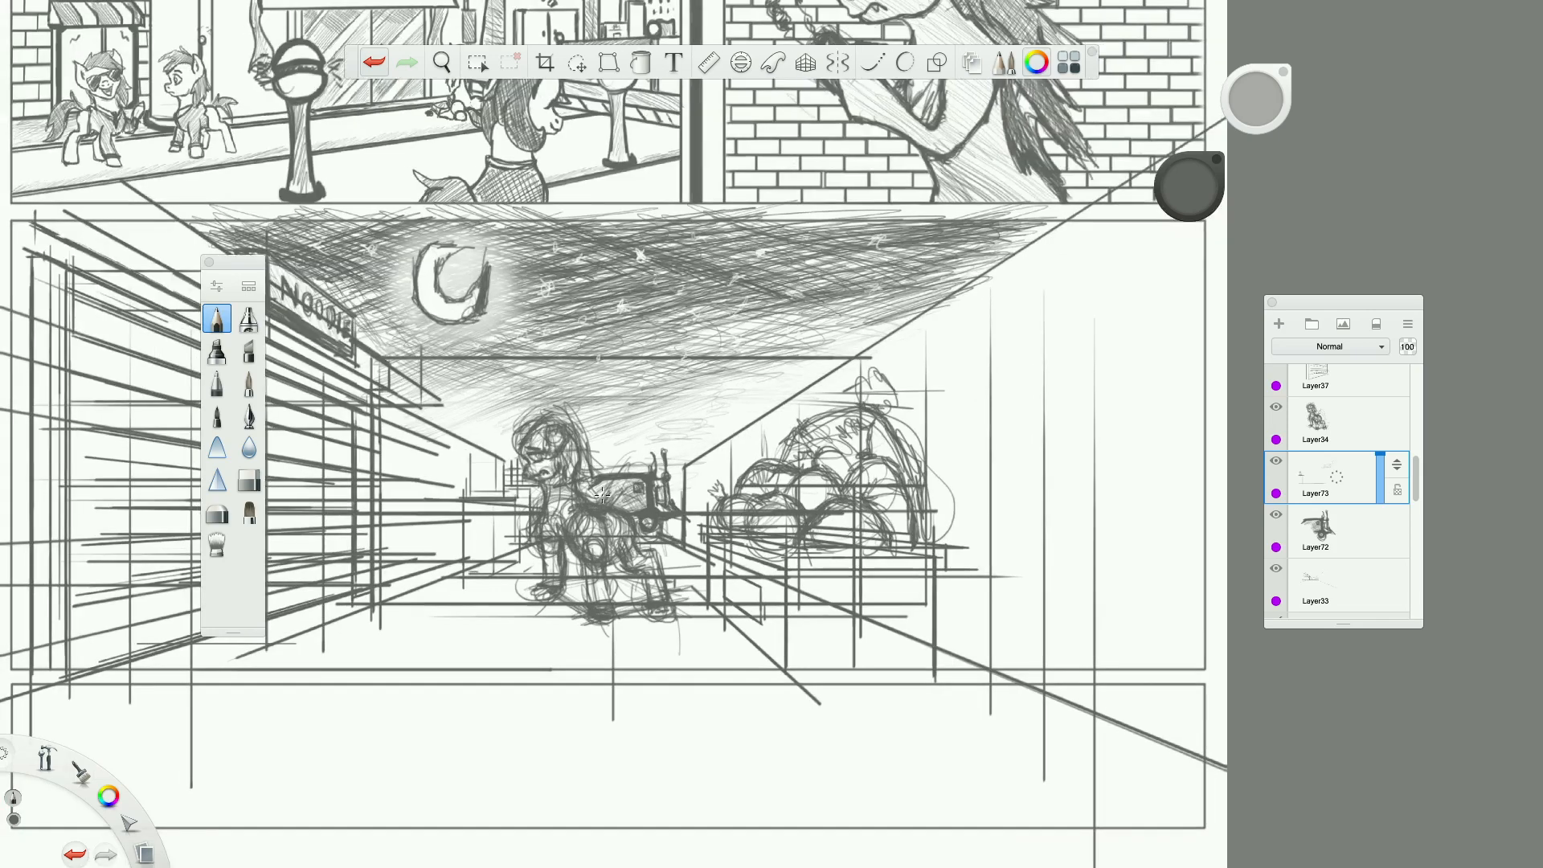
scroll(602, 494, "down", 4)
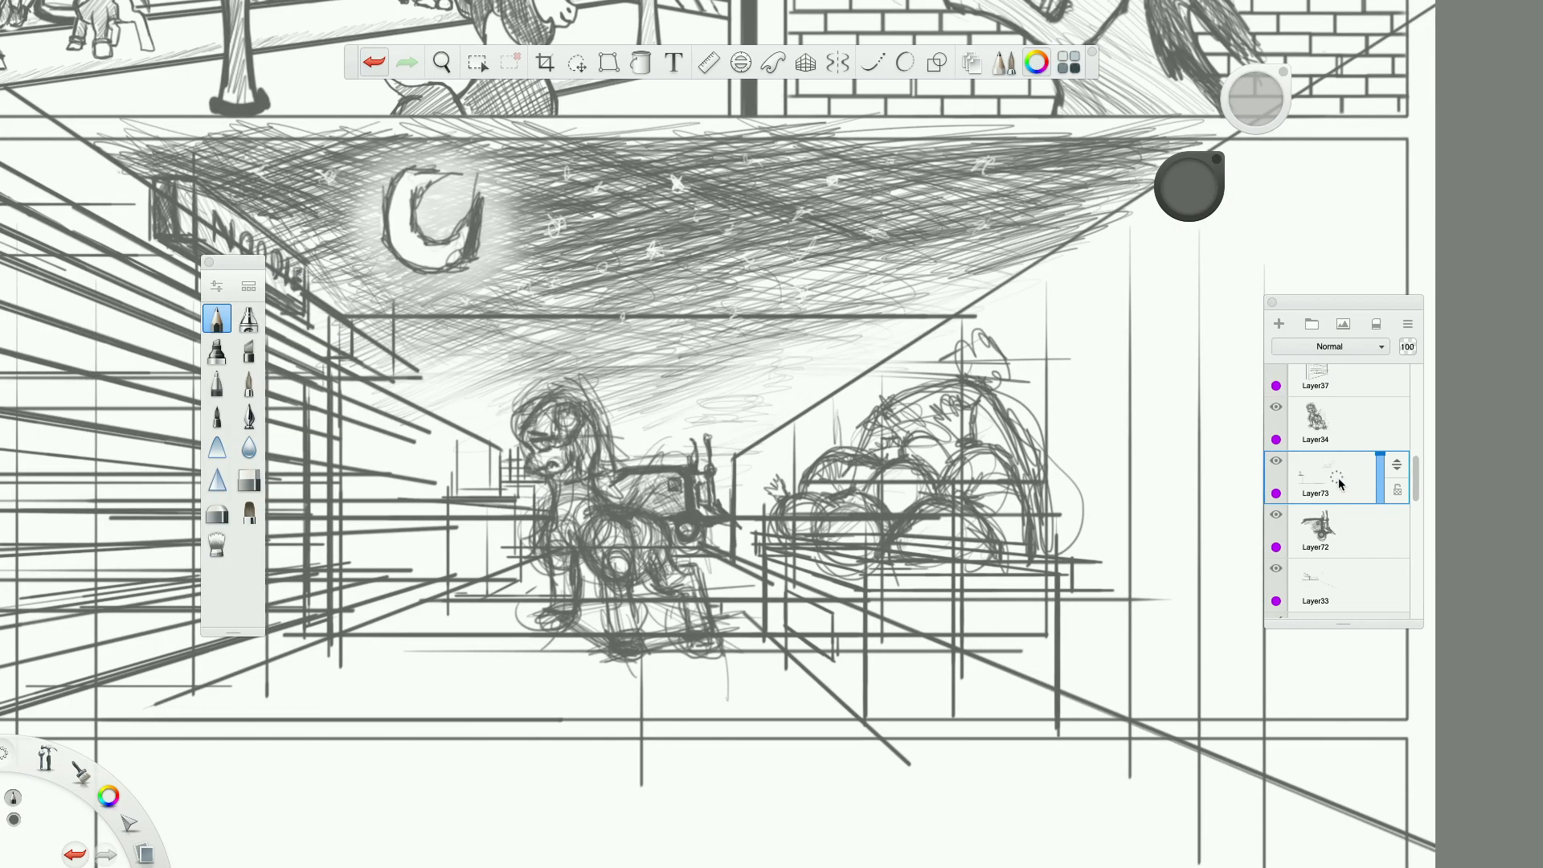
Lower the opacity of the street perspective lines on Layer33 to 22%.
mouse_move(1340, 483)
left_mouse_down()
mouse_move(1408, 485)
mouse_move(1383, 487)
mouse_move(1379, 420)
left_mouse_up()
scroll(1376, 492, "down", 3)
left_click(1369, 507)
mouse_move(1376, 520)
left_mouse_down()
mouse_move(1380, 464)
mouse_move(1377, 529)
left_mouse_up()
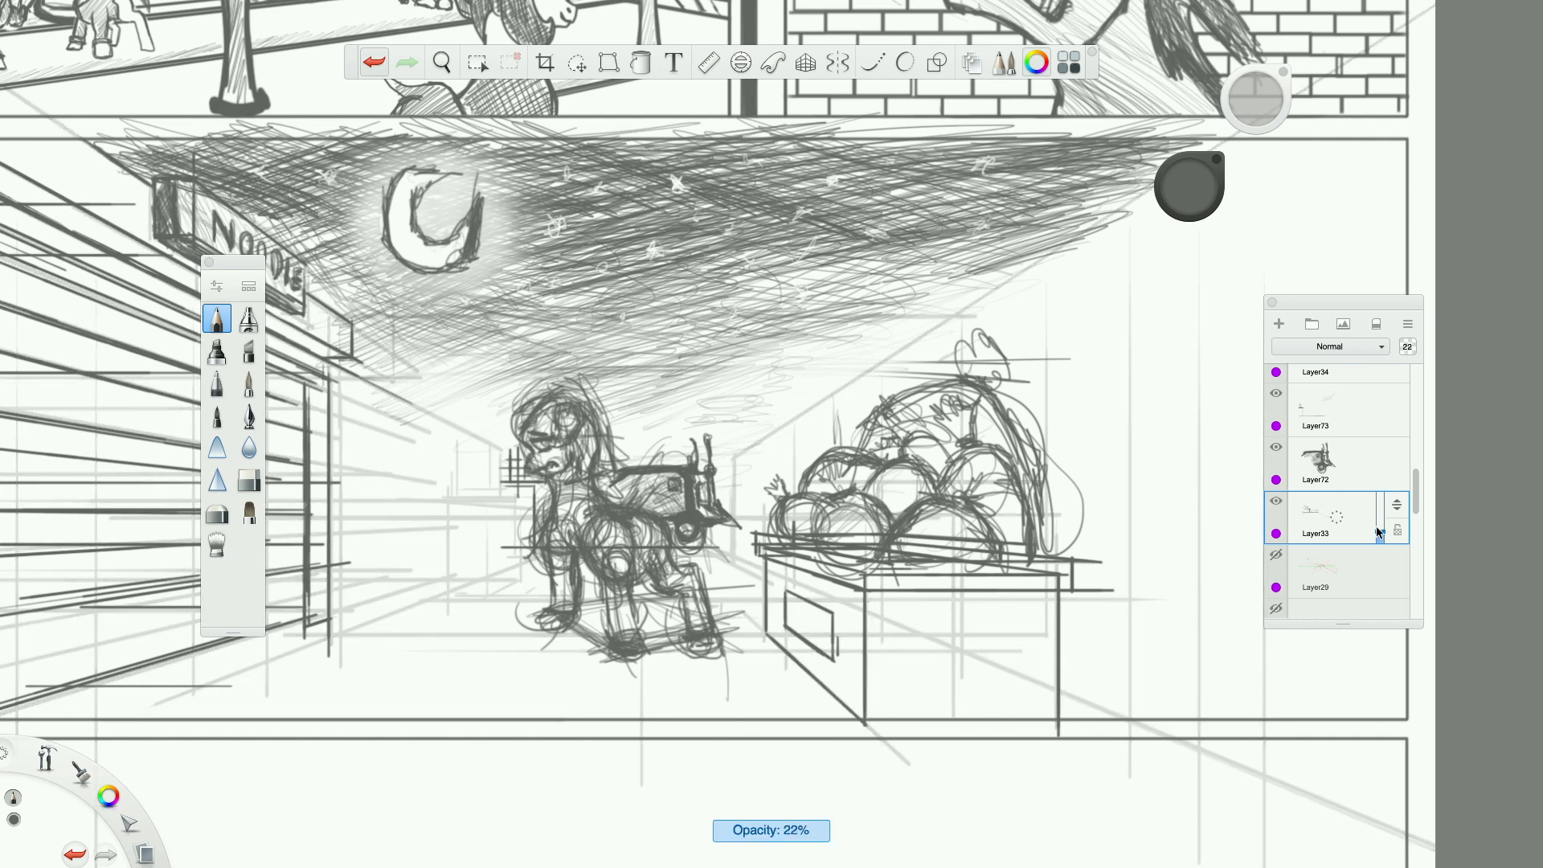
Fade the cart sketch on Layer72 and set the opacity of Layer73 to 27%.
scroll(1286, 502, "up", 3)
left_click(1300, 516)
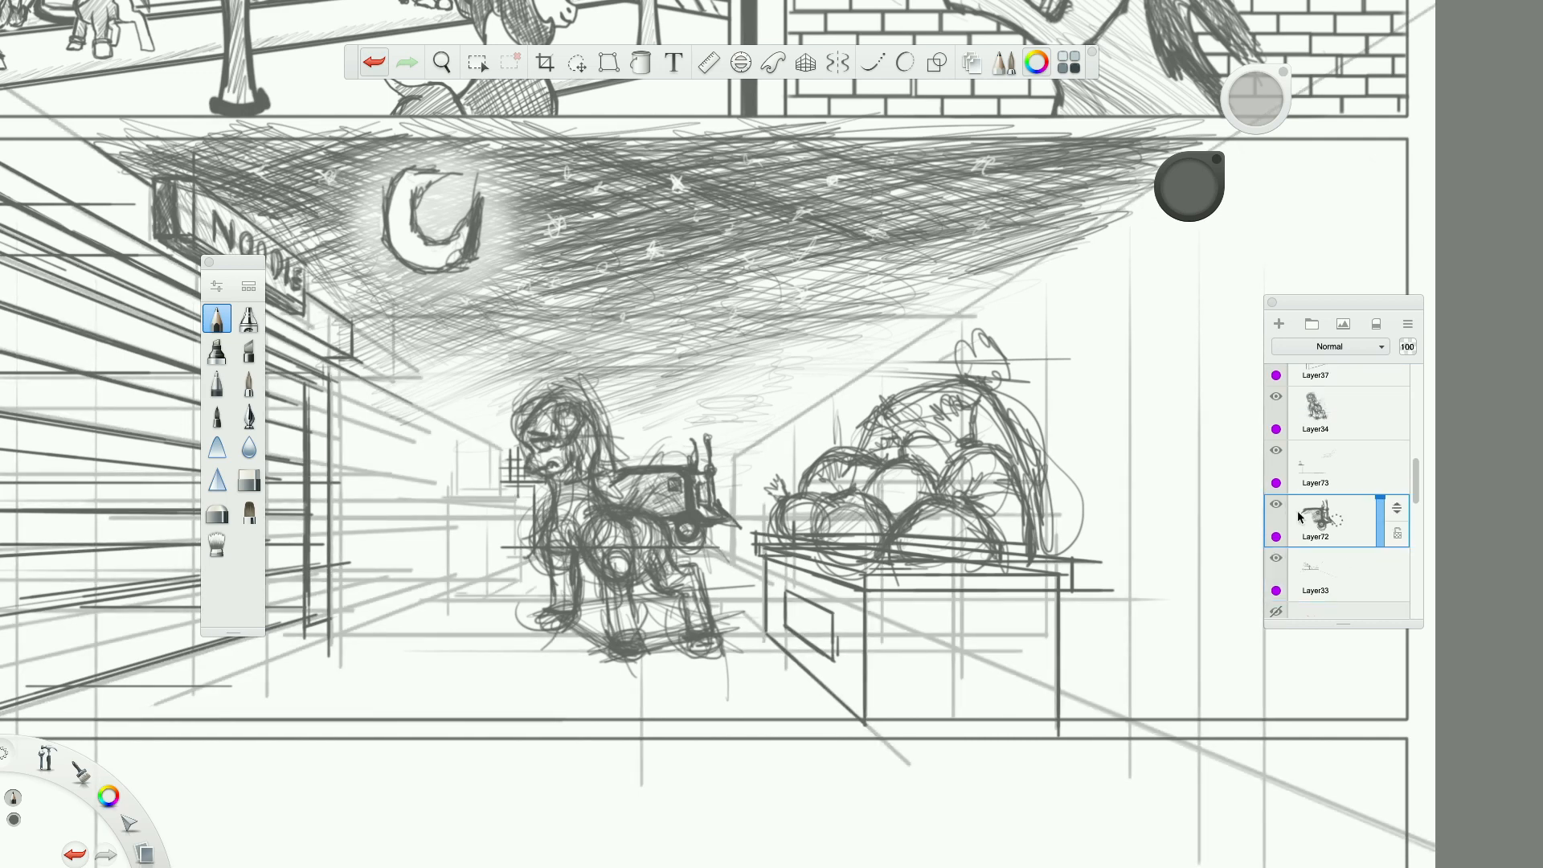
mouse_move(1376, 526)
left_mouse_down()
mouse_move(1378, 483)
mouse_move(1377, 509)
left_mouse_up()
scroll(1334, 455, "up", 1)
left_click(1336, 474)
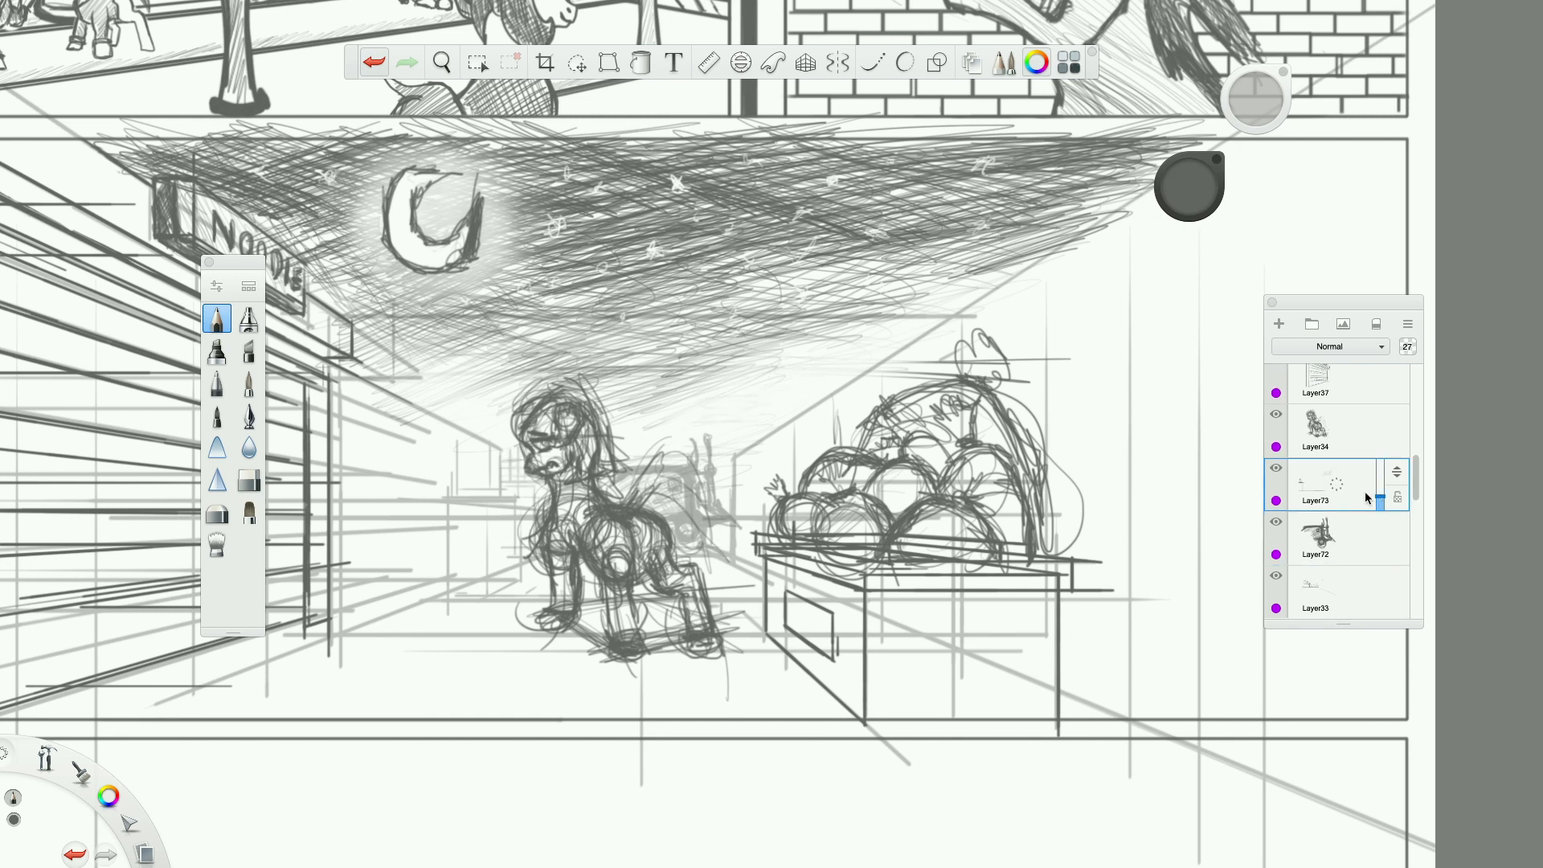
Reduce the opacity of the rough pony sketch on Layer34 to 56%.
scroll(1365, 490, "up", 1)
left_click(1365, 491)
mouse_move(1379, 494)
left_mouse_down()
mouse_move(1377, 471)
mouse_move(1381, 489)
left_mouse_up()
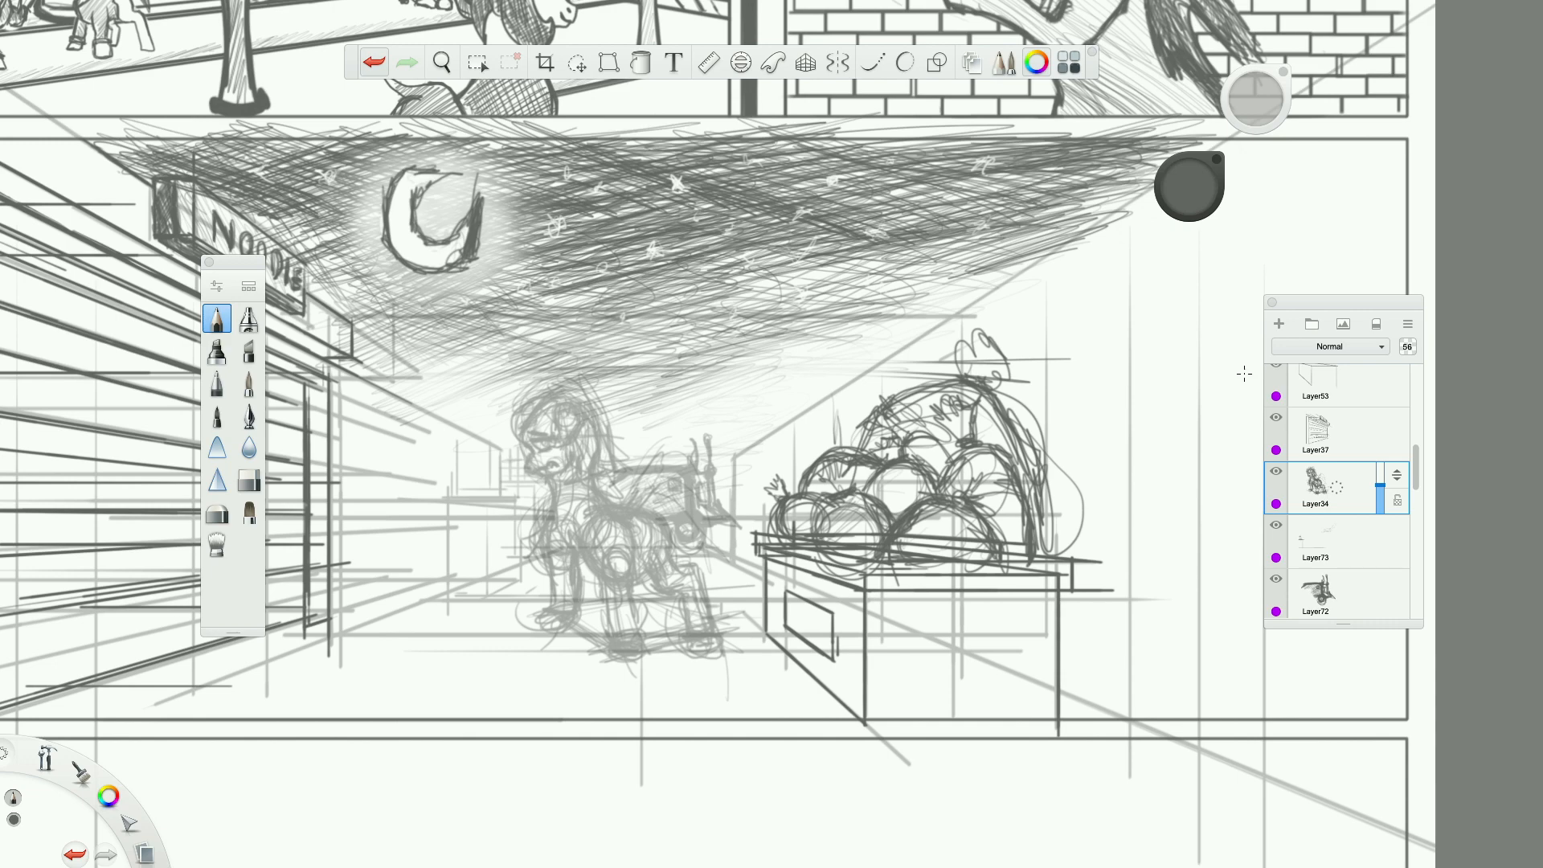
Add a new layer above the rough pony sketch and draw the face's profile, muzzle, mouth and jaw in dark pencil.
left_click(1279, 324)
scroll(402, 488, "up", 5)
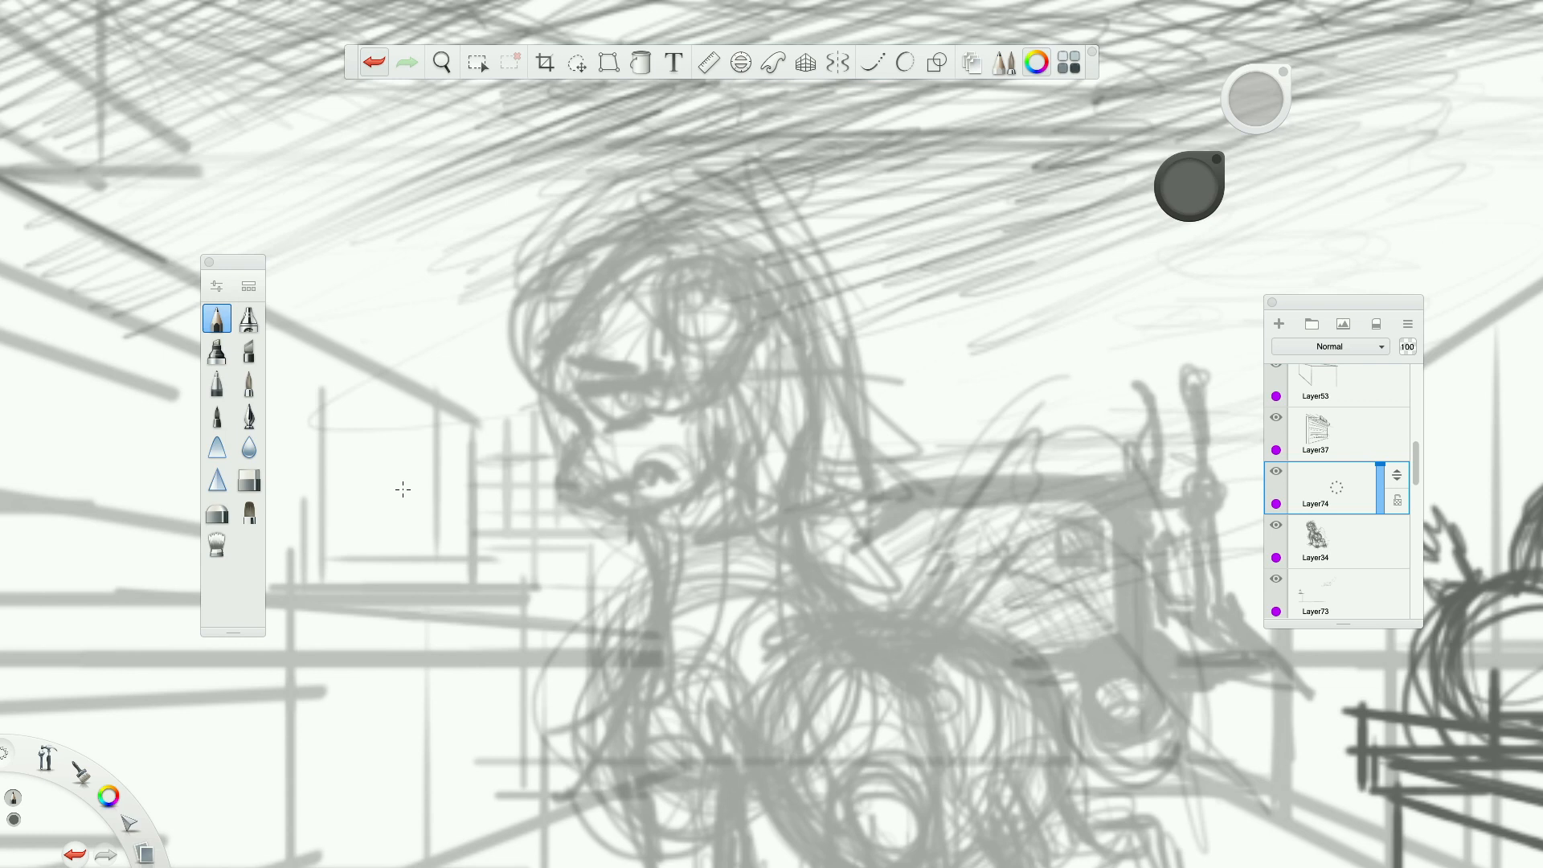
mouse_move(556, 326)
left_mouse_down()
mouse_move(547, 379)
mouse_move(595, 436)
mouse_move(572, 462)
mouse_move(582, 485)
mouse_move(617, 491)
mouse_move(651, 458)
mouse_move(673, 473)
mouse_move(641, 455)
mouse_move(628, 501)
mouse_move(704, 496)
mouse_move(739, 433)
mouse_move(726, 404)
mouse_move(699, 495)
mouse_move(652, 506)
mouse_move(745, 445)
mouse_move(730, 411)
mouse_move(747, 408)
left_mouse_up()
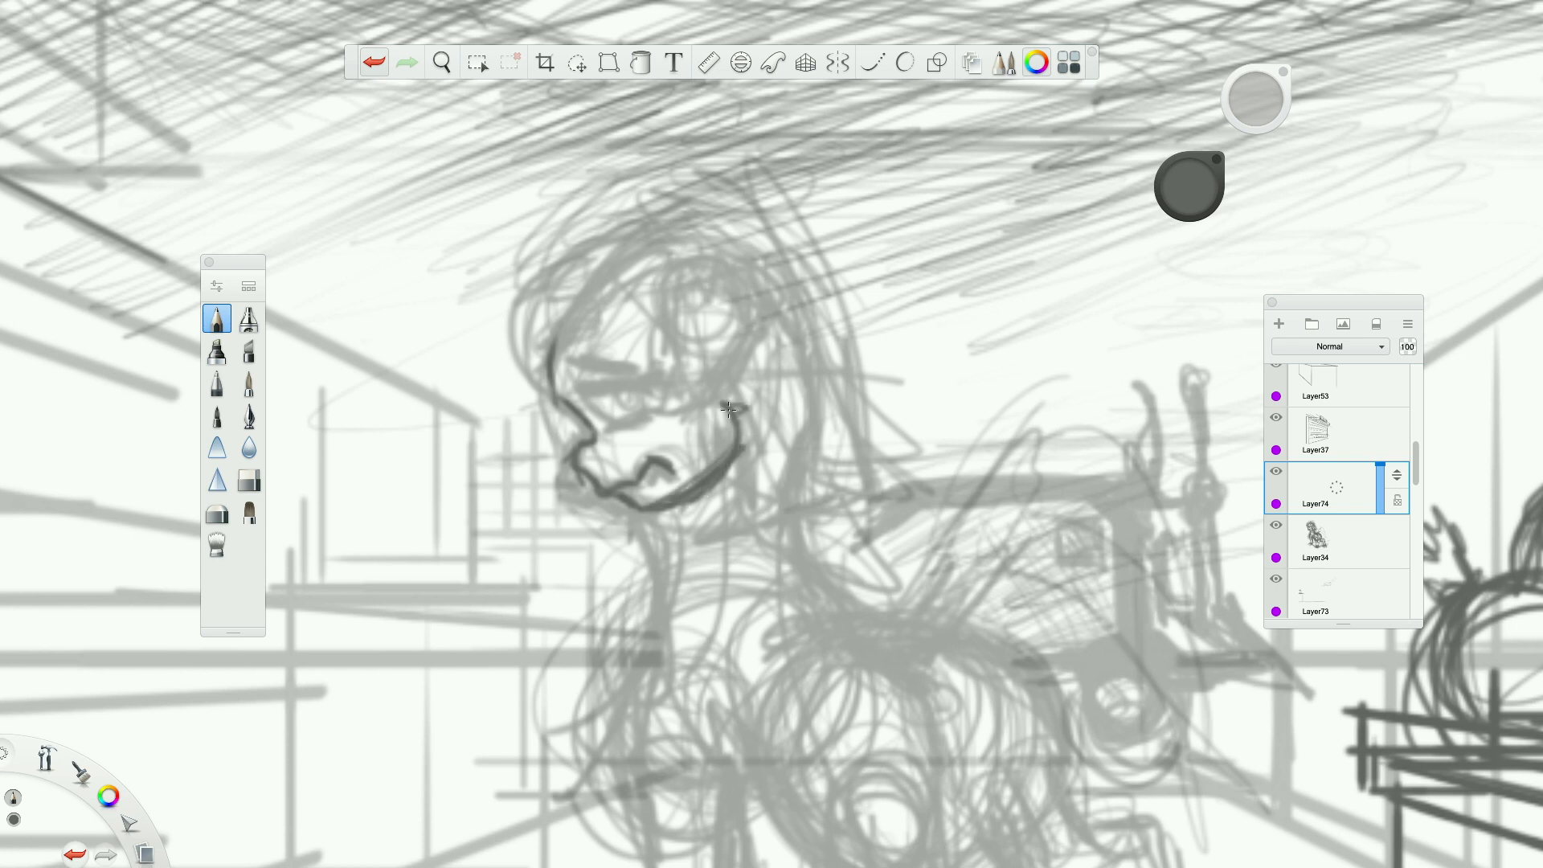
Draw the pony's eye with a round iris and heavy upper lid, and add a slanted brow above it.
mouse_move(562, 356)
left_mouse_down()
mouse_move(635, 369)
mouse_move(562, 353)
mouse_move(642, 374)
mouse_move(586, 407)
mouse_move(660, 376)
left_mouse_up()
mouse_move(622, 378)
left_mouse_down()
mouse_move(665, 385)
mouse_move(621, 435)
mouse_move(597, 419)
mouse_move(643, 423)
left_mouse_up()
mouse_move(597, 418)
left_mouse_down()
mouse_move(613, 435)
mouse_move(619, 413)
left_mouse_up()
key("ctrl+z")
mouse_move(619, 414)
left_mouse_down()
mouse_move(640, 399)
mouse_move(633, 414)
left_mouse_up()
mouse_move(581, 371)
left_mouse_down()
mouse_move(627, 378)
mouse_move(577, 356)
mouse_move(657, 376)
left_mouse_up()
left_click_drag(570, 352, 605, 365)
left_click_drag(577, 347, 612, 360)
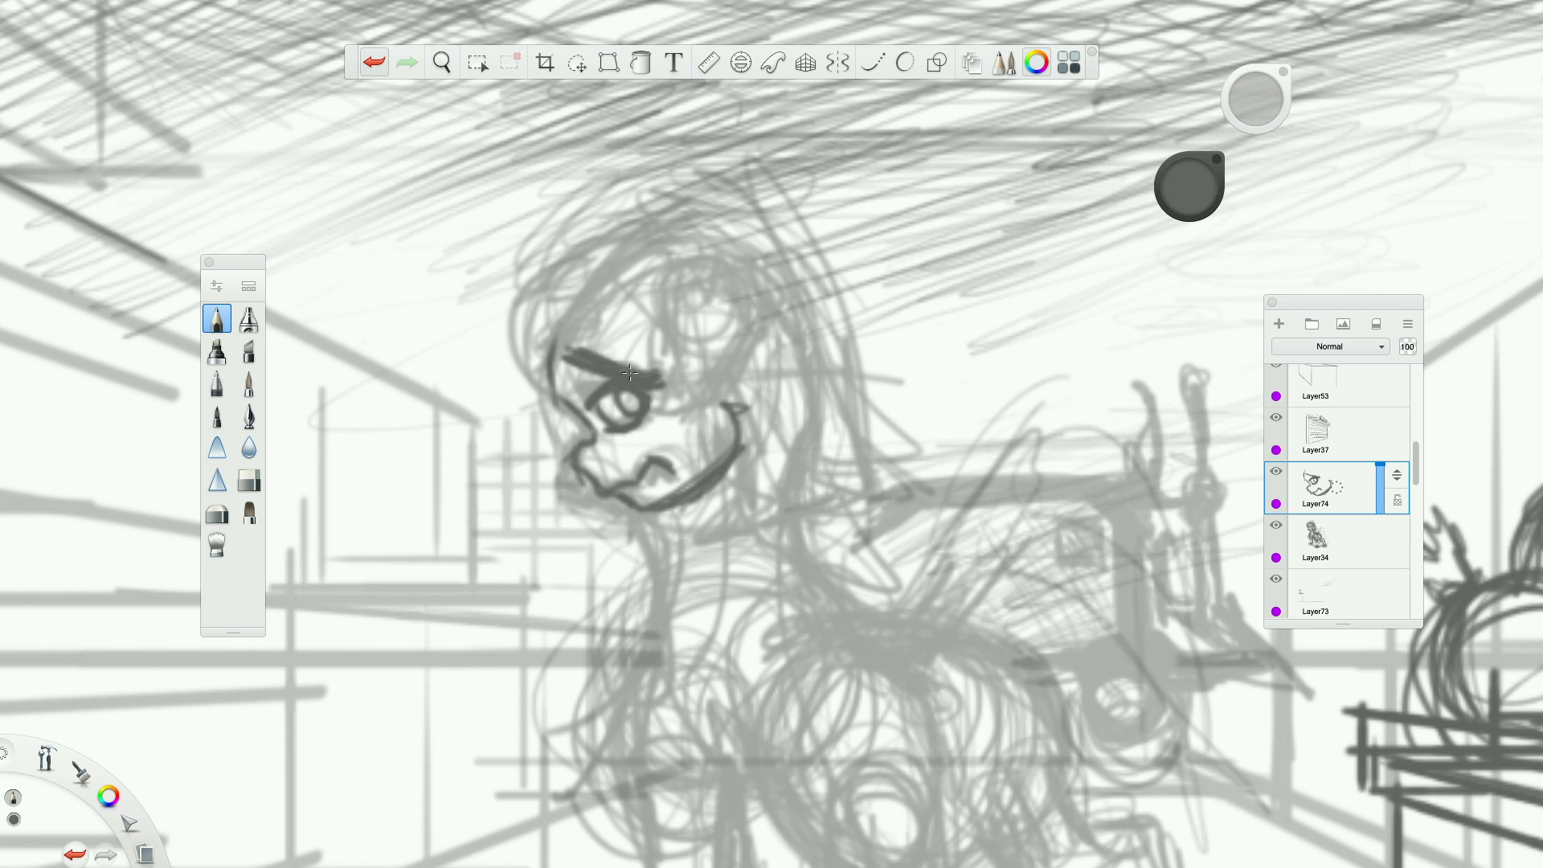
Try to erase the slanted brow above the pony's eye.
scroll(634, 374, "down", 5)
scroll(630, 372, "up", 4)
scroll(630, 372, "up", 3)
key("e")
left_click_drag(537, 341, 679, 368)
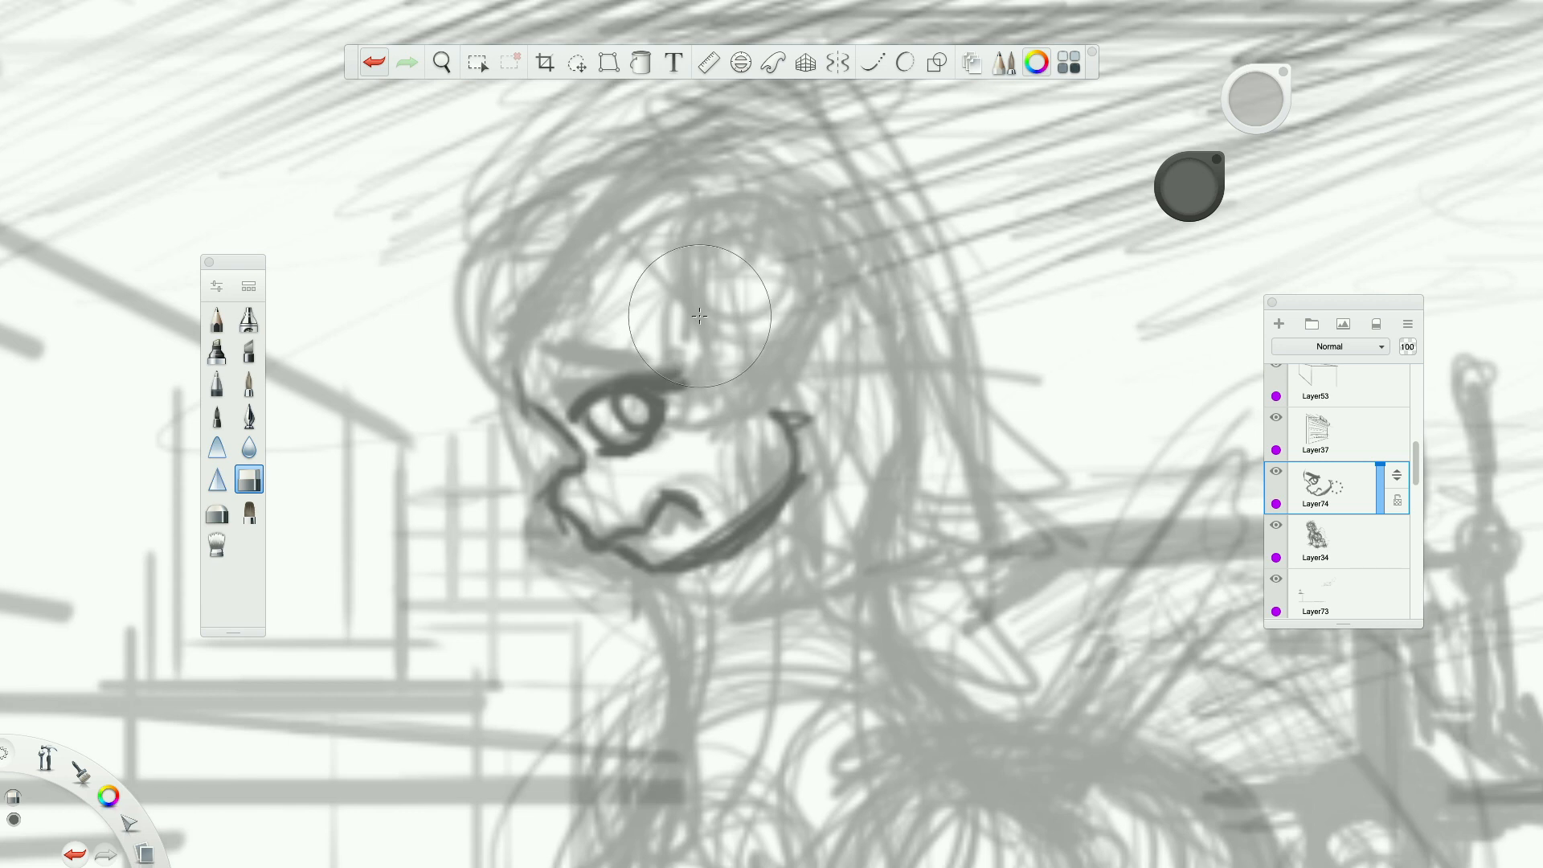
Undo the erasing and the slanted brow strokes, keeping the eye and face outline.
left_click(372, 63)
left_click(370, 65)
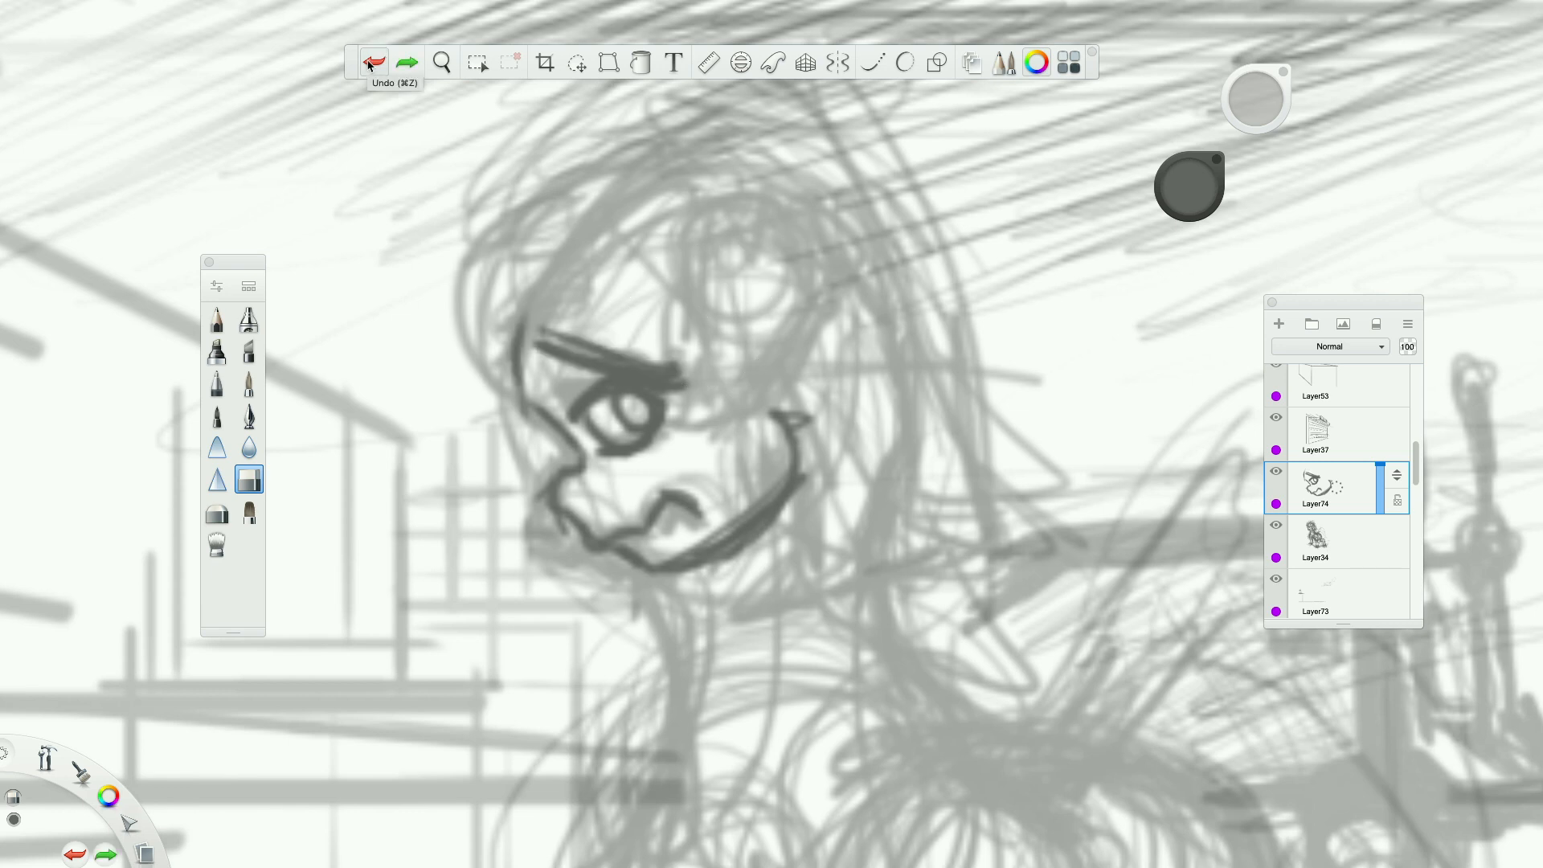
left_click(372, 65)
left_click(372, 65)
left_click(373, 65)
left_click(375, 64)
left_click(376, 62)
left_click(376, 62)
left_click(376, 63)
left_click(376, 63)
left_click(375, 62)
left_click(408, 62)
Redraw the pony's brow as a thick, flatter pencil stroke and thicken the lower edge of the eye.
left_click(216, 321)
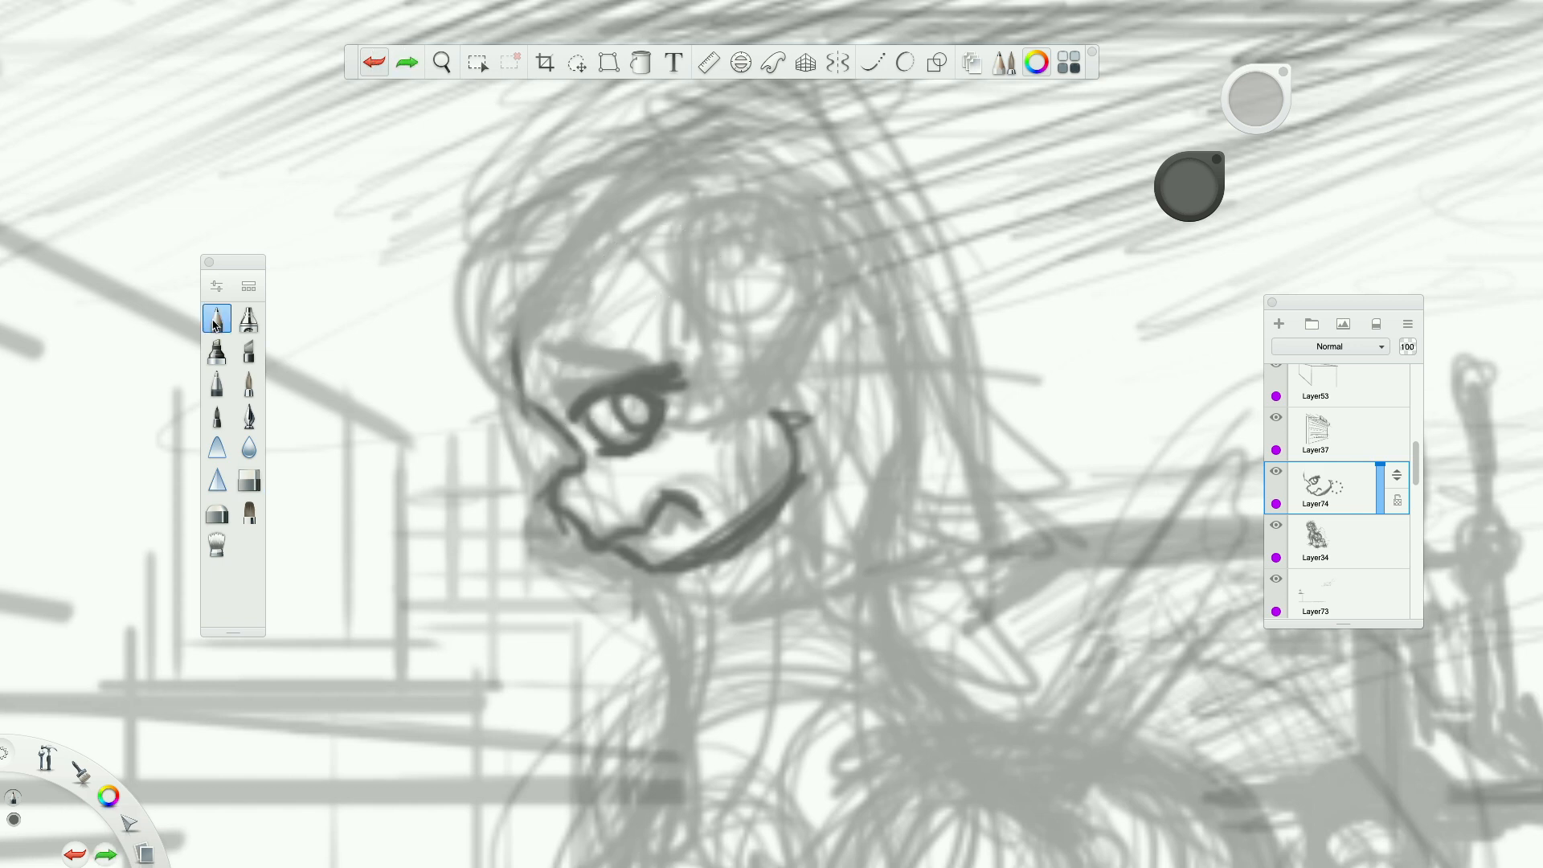
mouse_move(540, 354)
left_mouse_down()
mouse_move(642, 369)
mouse_move(612, 366)
mouse_move(572, 392)
mouse_move(608, 382)
mouse_move(537, 353)
mouse_move(553, 377)
mouse_move(661, 351)
mouse_move(557, 356)
left_mouse_up()
mouse_move(549, 352)
left_mouse_down()
mouse_move(601, 361)
mouse_move(670, 340)
left_mouse_up()
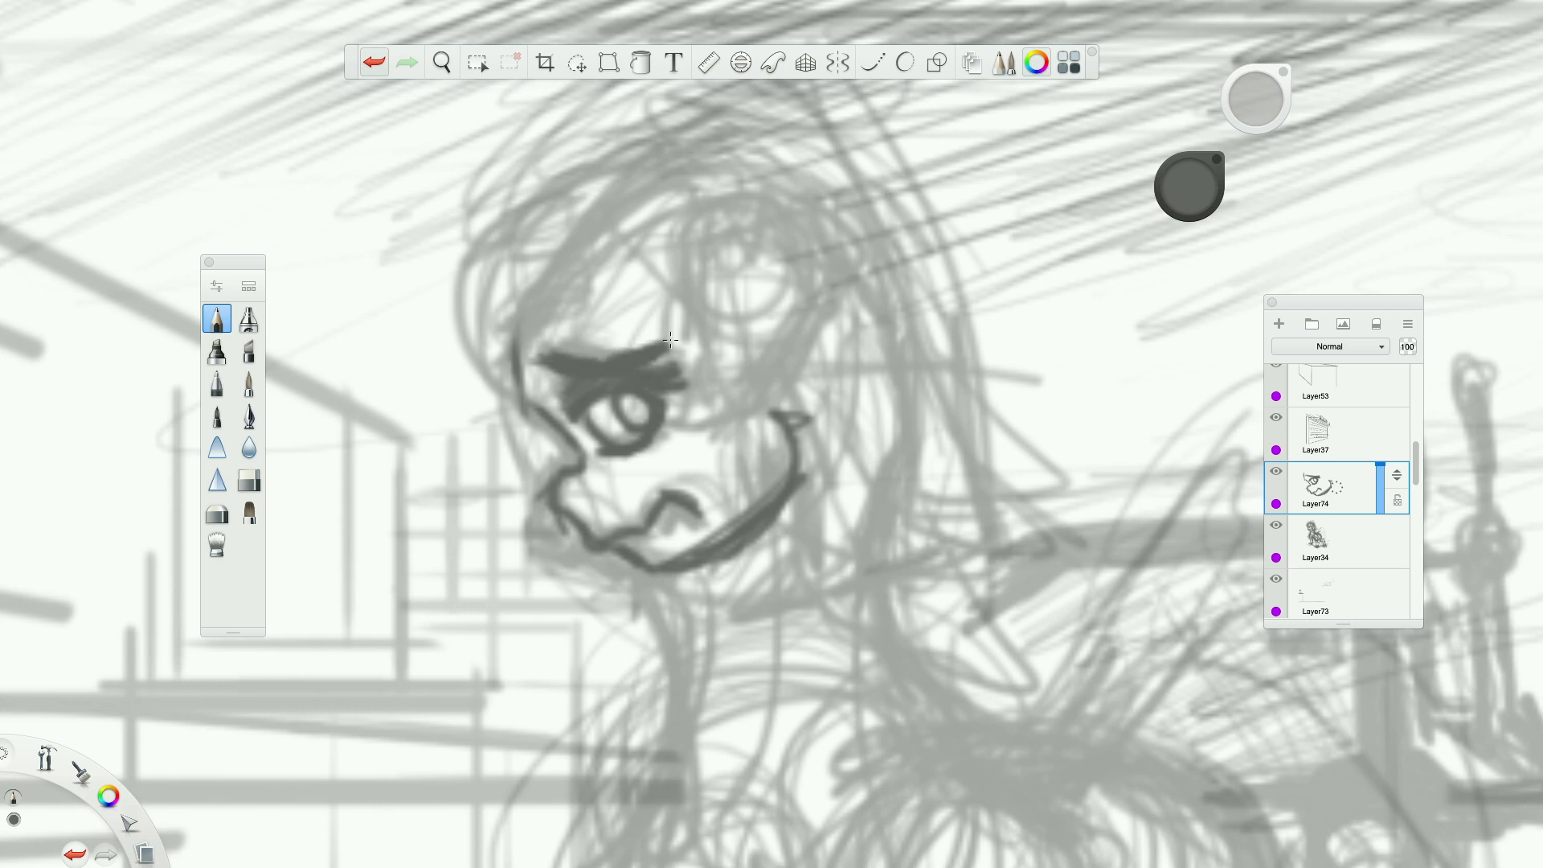
mouse_move(645, 440)
left_mouse_down()
mouse_move(679, 426)
mouse_move(647, 462)
left_mouse_up()
Resize the eraser and remove the lower outline of the pony's eye.
left_click(249, 512)
left_click(249, 481)
left_click(376, 65)
left_click_drag(1260, 100, 1260, 141)
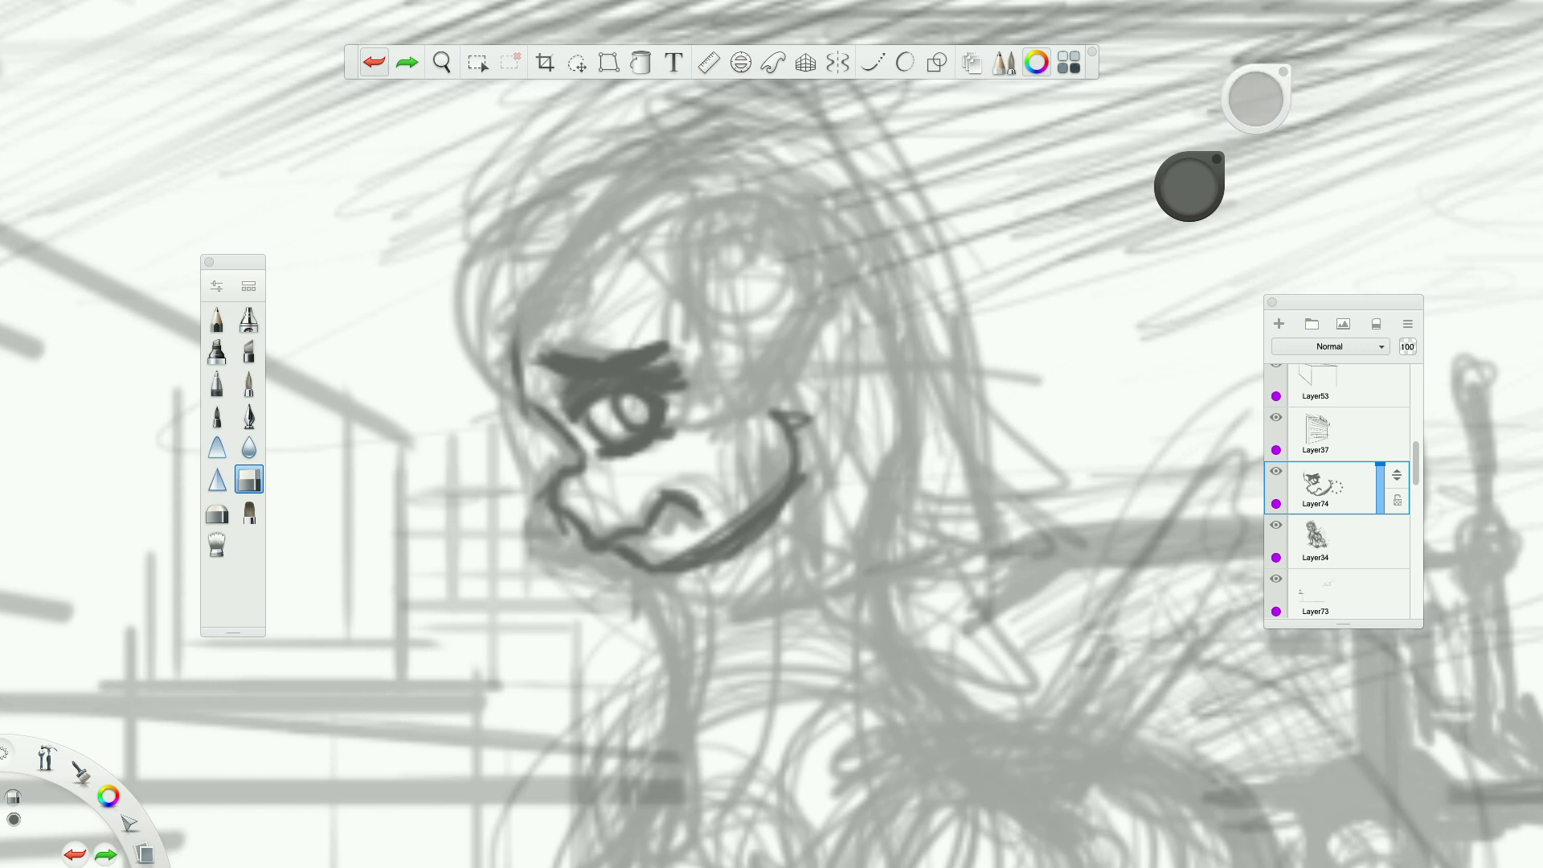
left_click_drag(675, 430, 610, 460)
Redraw the lower eyelid as a straighter slanted pencil line and darken the iris.
left_click(219, 319)
mouse_move(617, 438)
left_mouse_down()
mouse_move(668, 426)
mouse_move(600, 459)
left_mouse_up()
left_click_drag(600, 460, 679, 427)
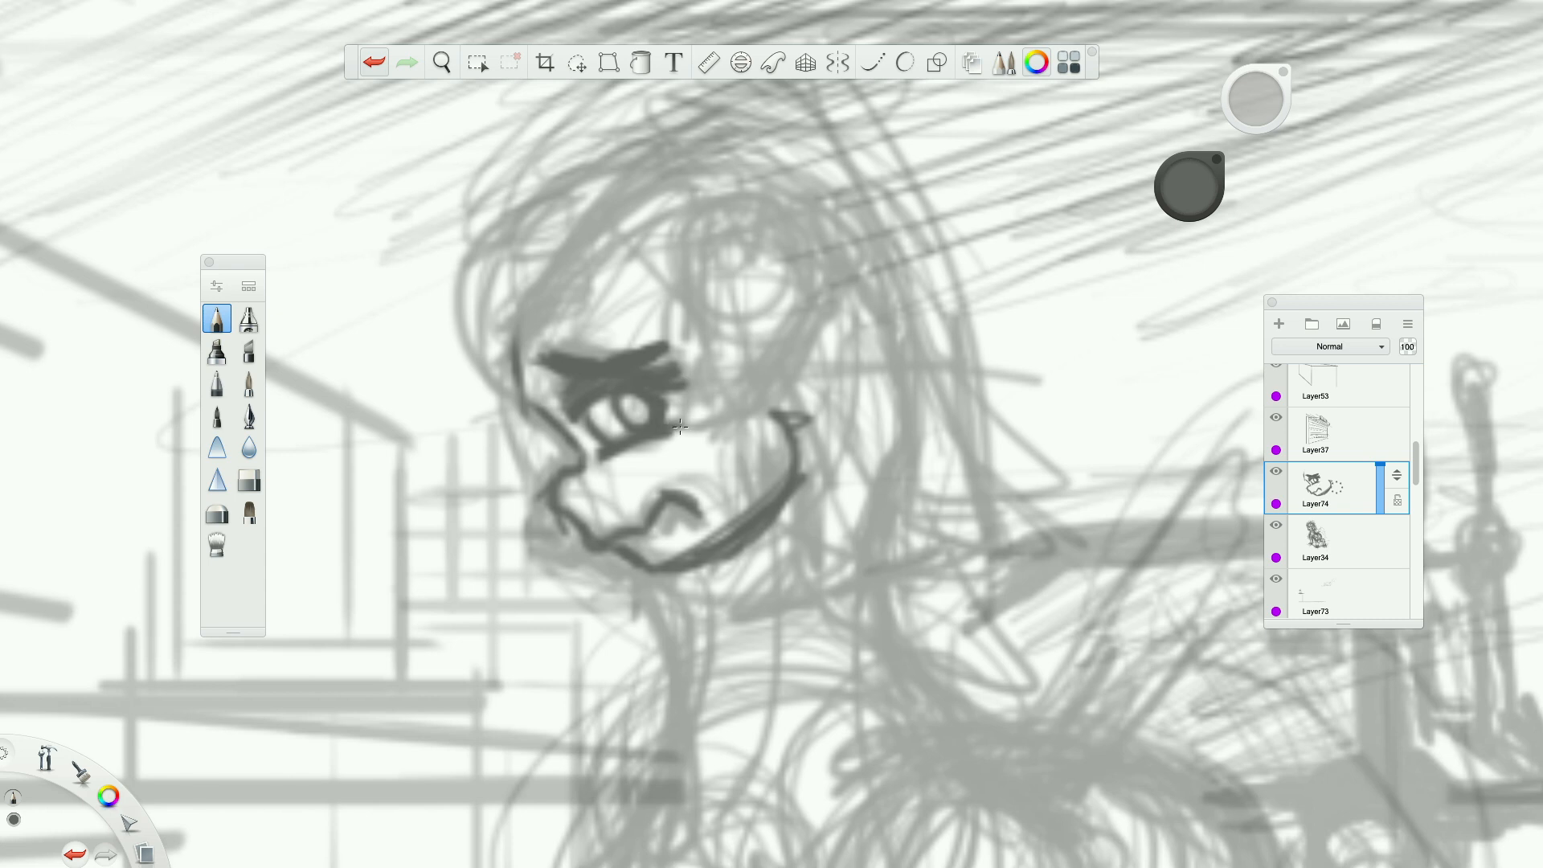
left_click_drag(602, 459, 687, 433)
left_click_drag(633, 416, 643, 406)
Switch the pencil colour to white and add a highlight inside the pony's eye.
left_click_drag(109, 795, 139, 824)
left_click_drag(631, 400, 628, 418)
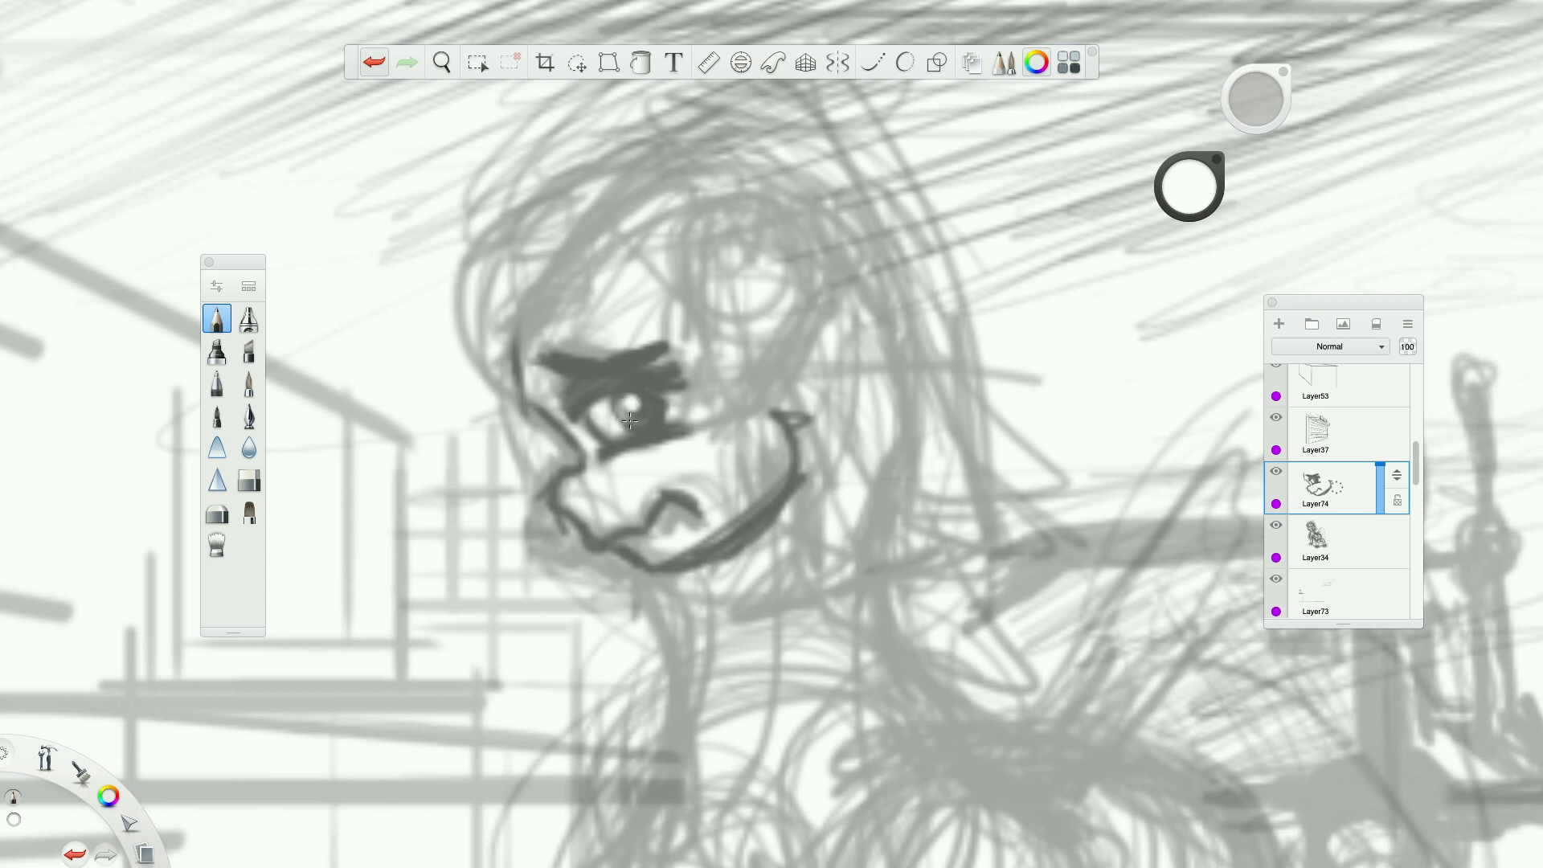
scroll(630, 419, "down", 6)
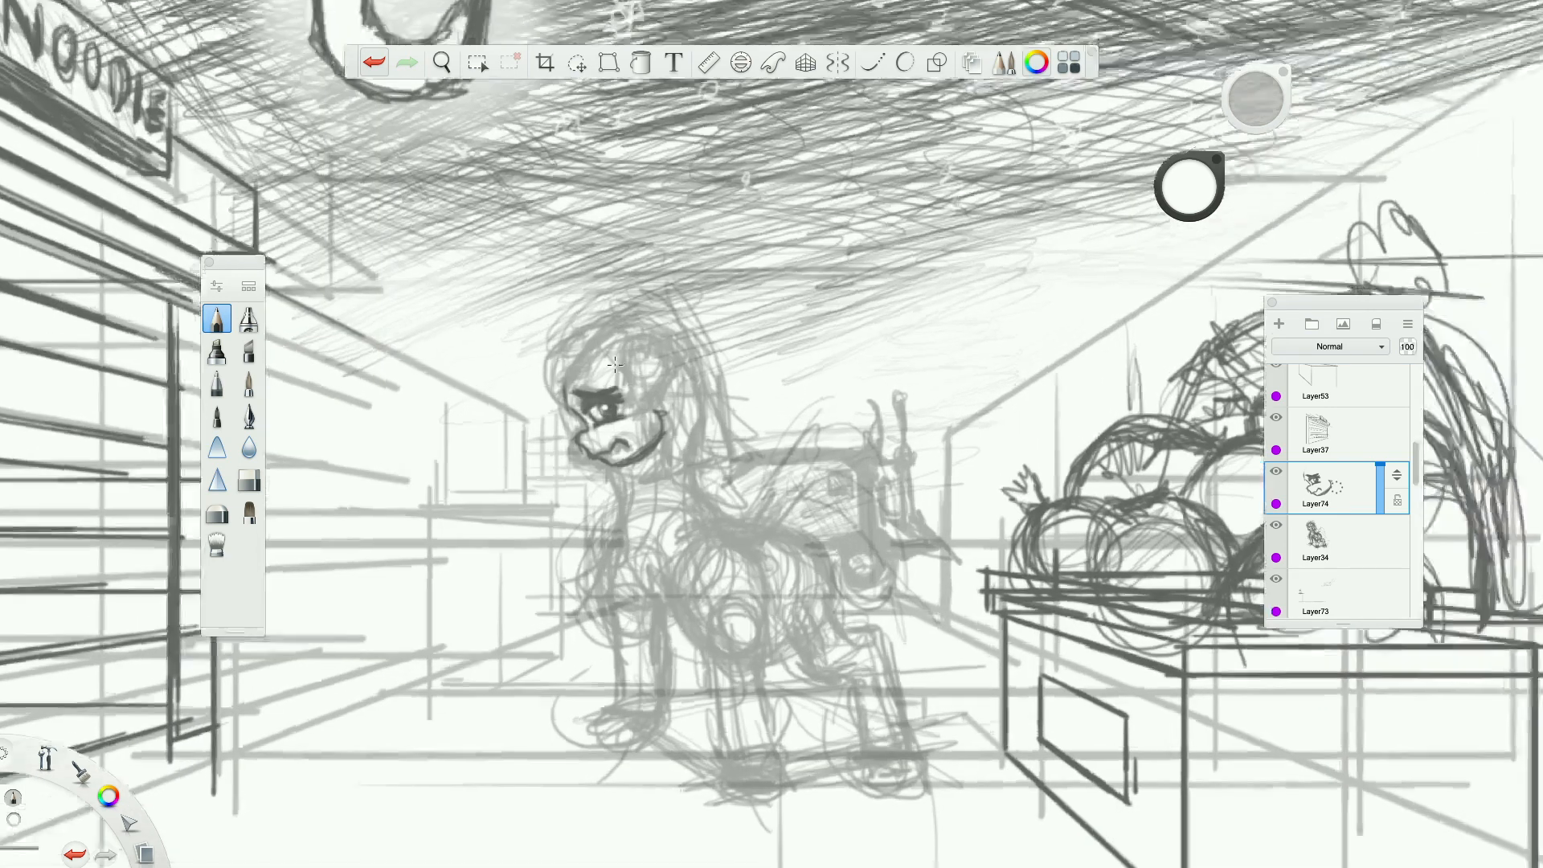
scroll(615, 364, "up", 3)
Switch back to dark grey and extend the pony's forehead line upward from the brow.
left_click_drag(108, 796, 143, 761)
scroll(596, 551, "up", 3)
mouse_move(537, 372)
left_mouse_down()
mouse_move(521, 360)
mouse_move(530, 272)
left_mouse_up()
left_click_drag(499, 325, 551, 220)
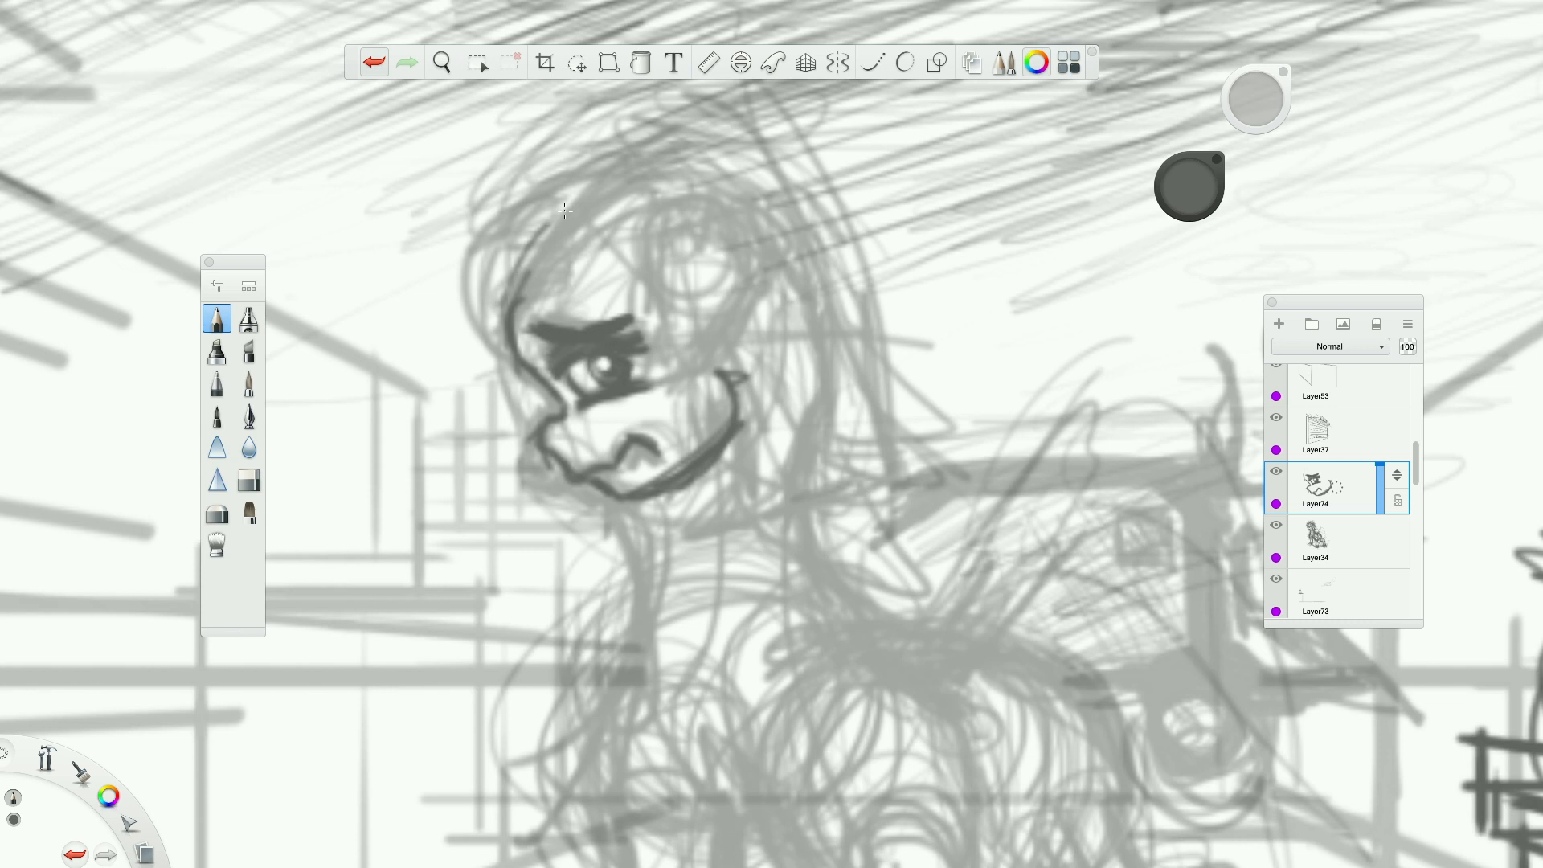
Add a nostril, darken the mouth, and refine the pony's jaw with tufts of fur at the cheek.
left_click_drag(565, 441, 653, 459)
mouse_move(713, 385)
left_mouse_down()
mouse_move(727, 357)
mouse_move(783, 402)
mouse_move(739, 418)
mouse_move(736, 344)
mouse_move(782, 395)
mouse_move(677, 473)
mouse_move(715, 429)
mouse_move(696, 481)
mouse_move(663, 493)
left_mouse_up()
left_click(249, 480)
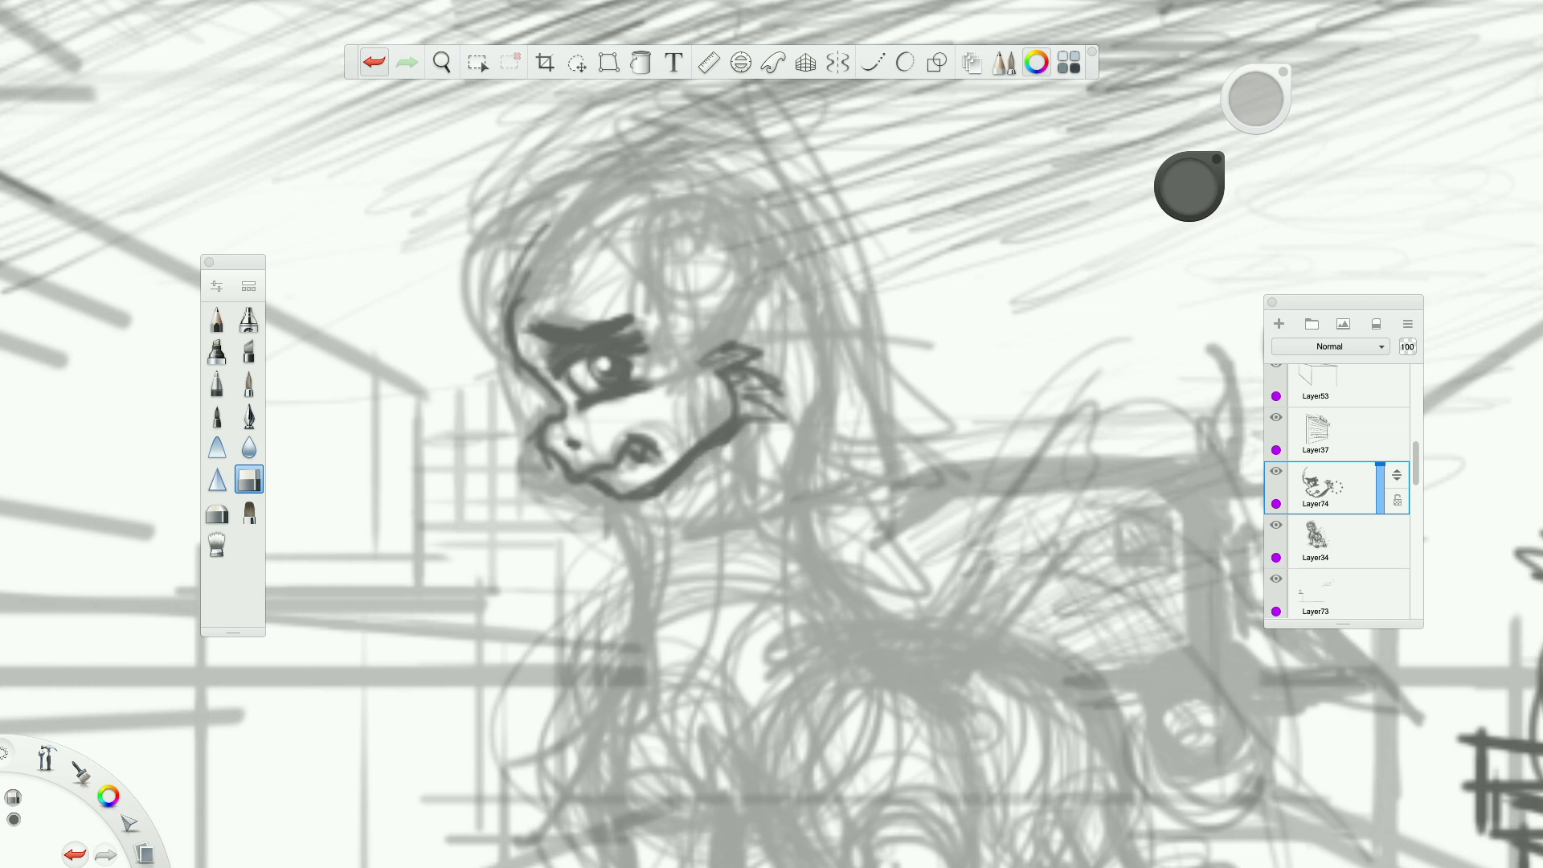
left_click(228, 321)
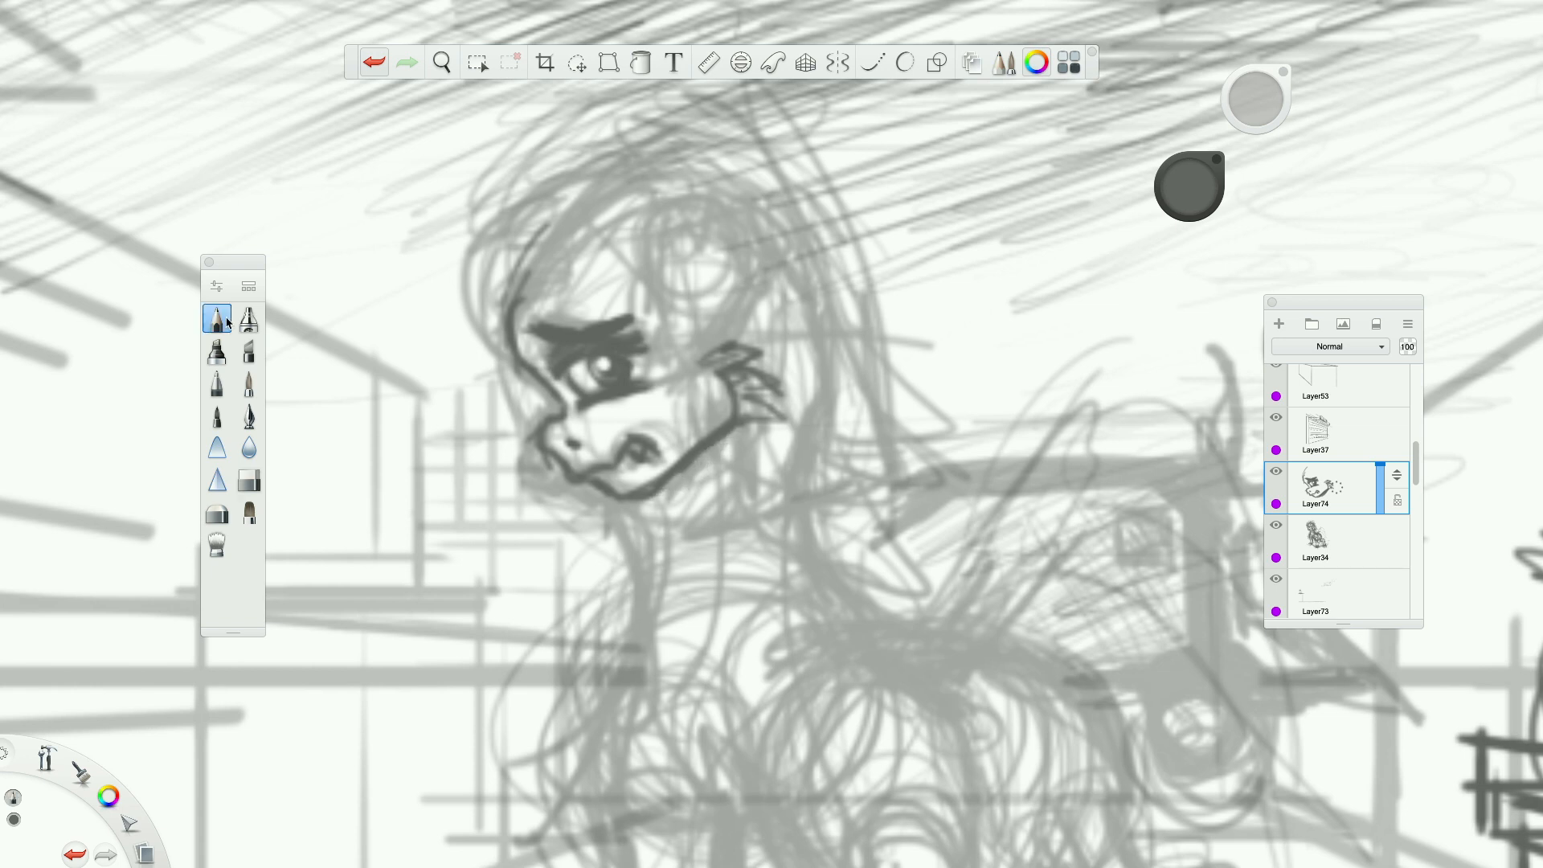
Extend the pony's forehead line upward in a curve towards the top of the head.
scroll(794, 422, "down", 6)
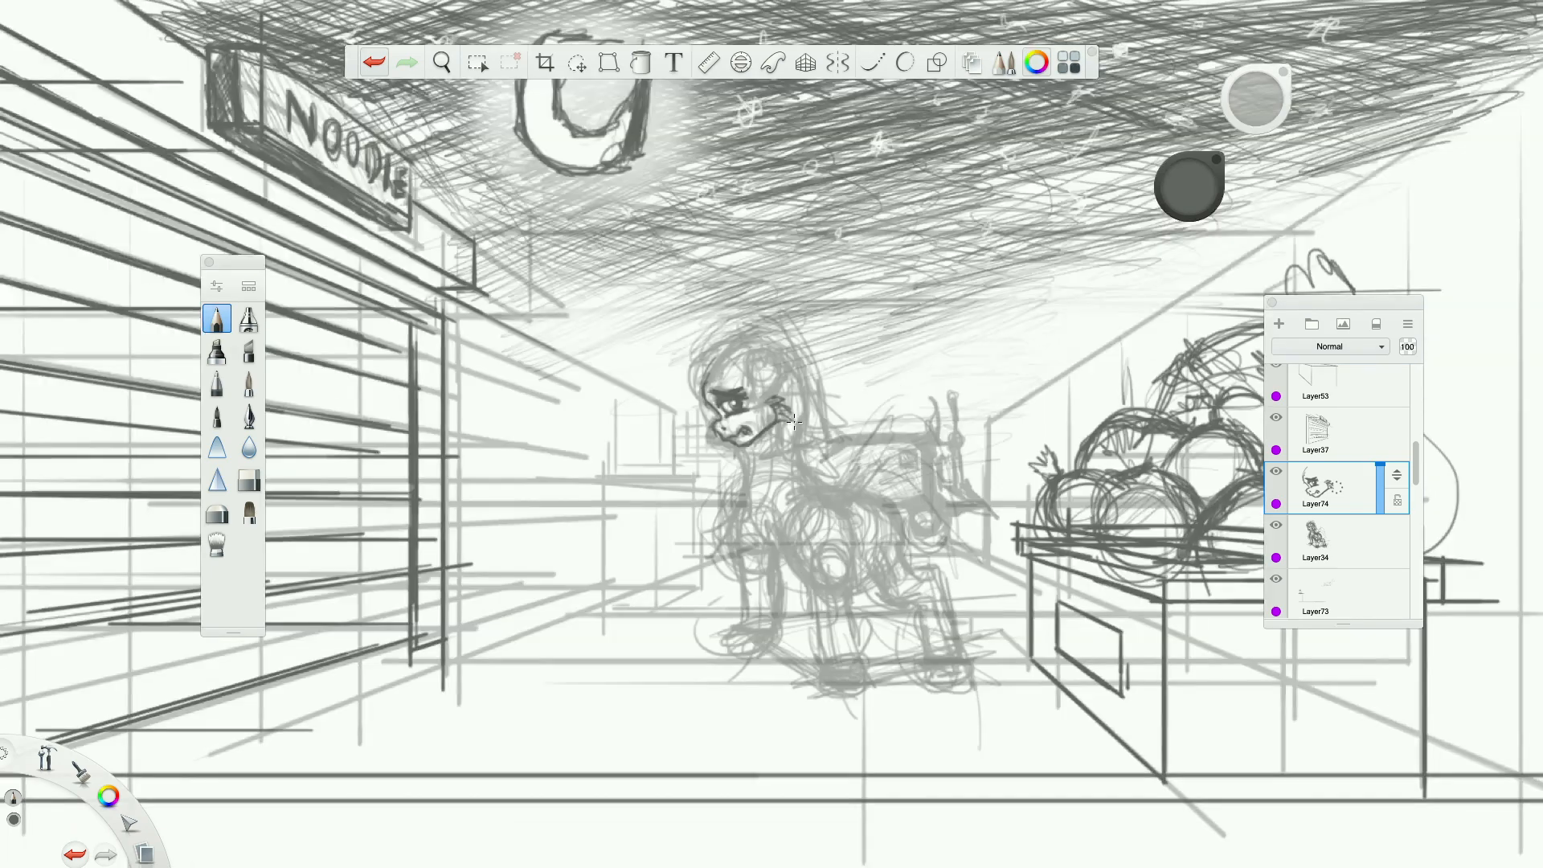
scroll(787, 420, "up", 4)
scroll(459, 370, "up", 2)
scroll(277, 342, "down", 5)
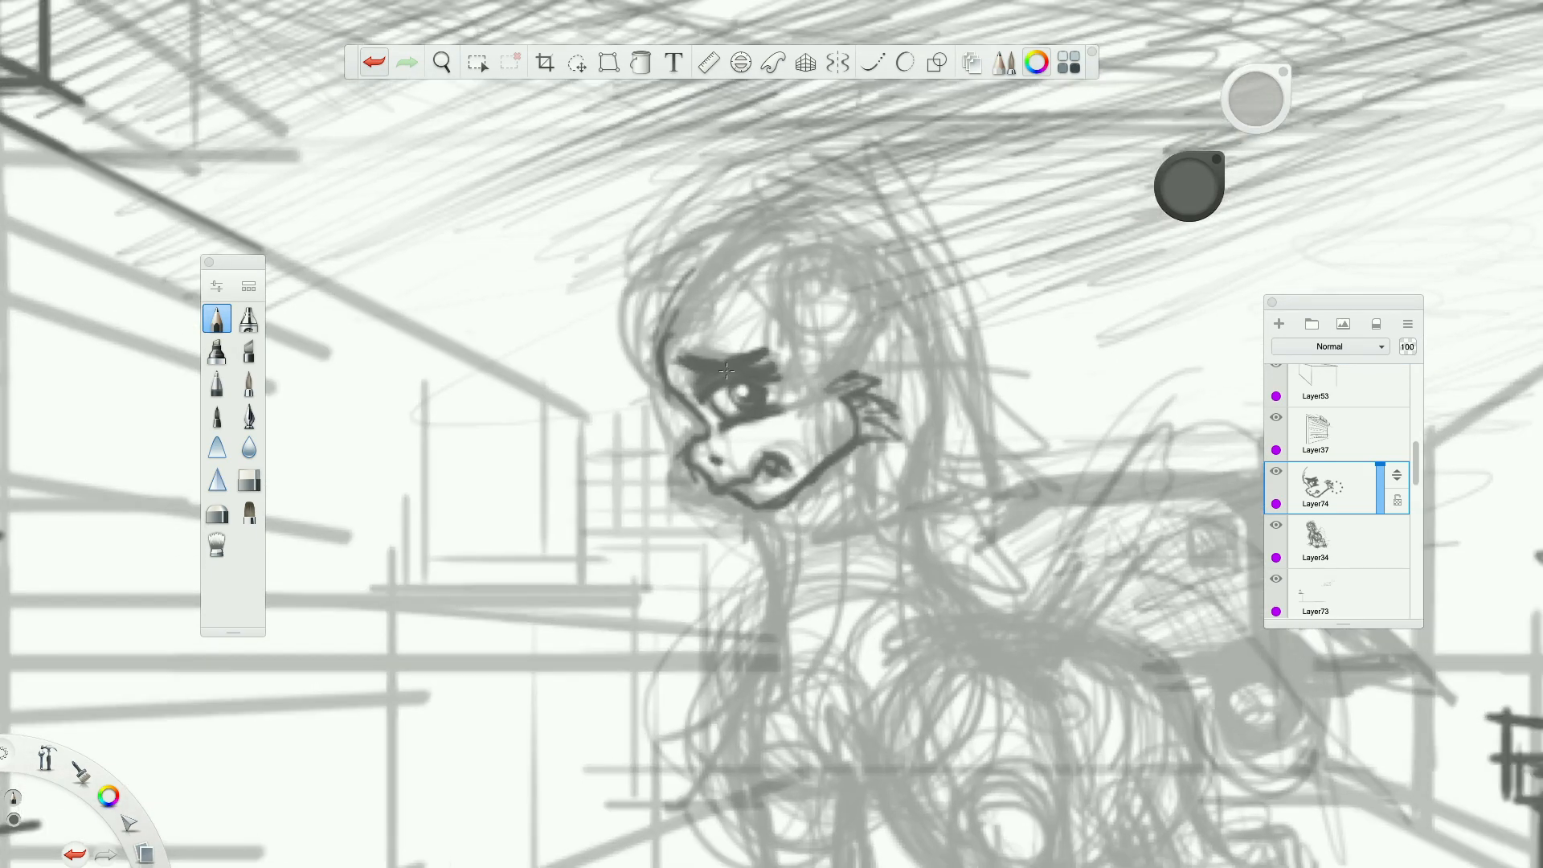
scroll(726, 370, "up", 6)
mouse_move(445, 470)
left_mouse_down()
mouse_move(470, 313)
mouse_move(514, 281)
left_mouse_up()
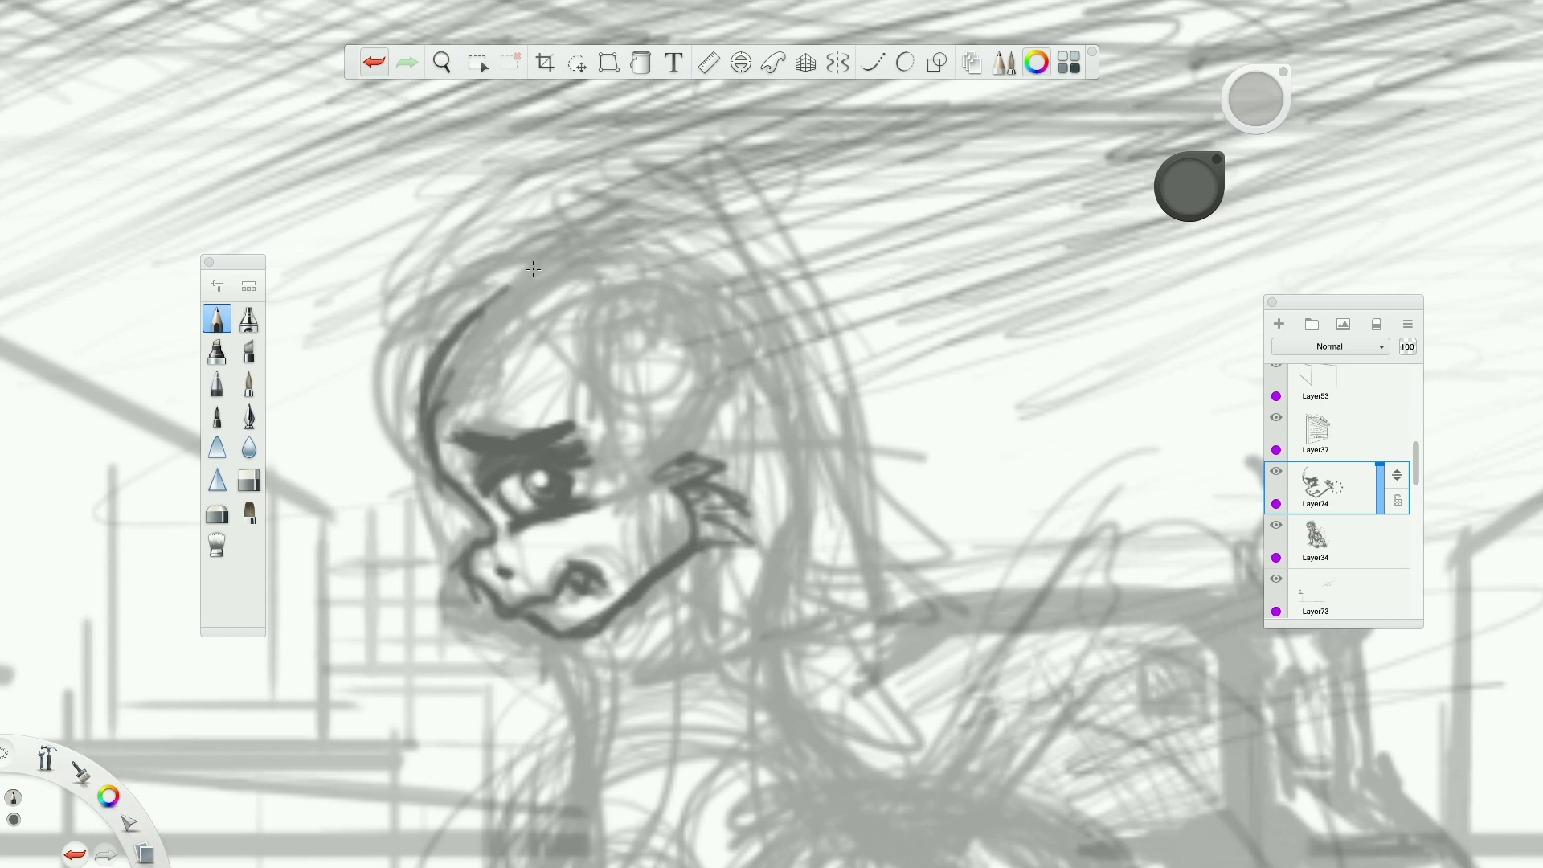
scroll(532, 270, "down", 5)
scroll(607, 289, "up", 3)
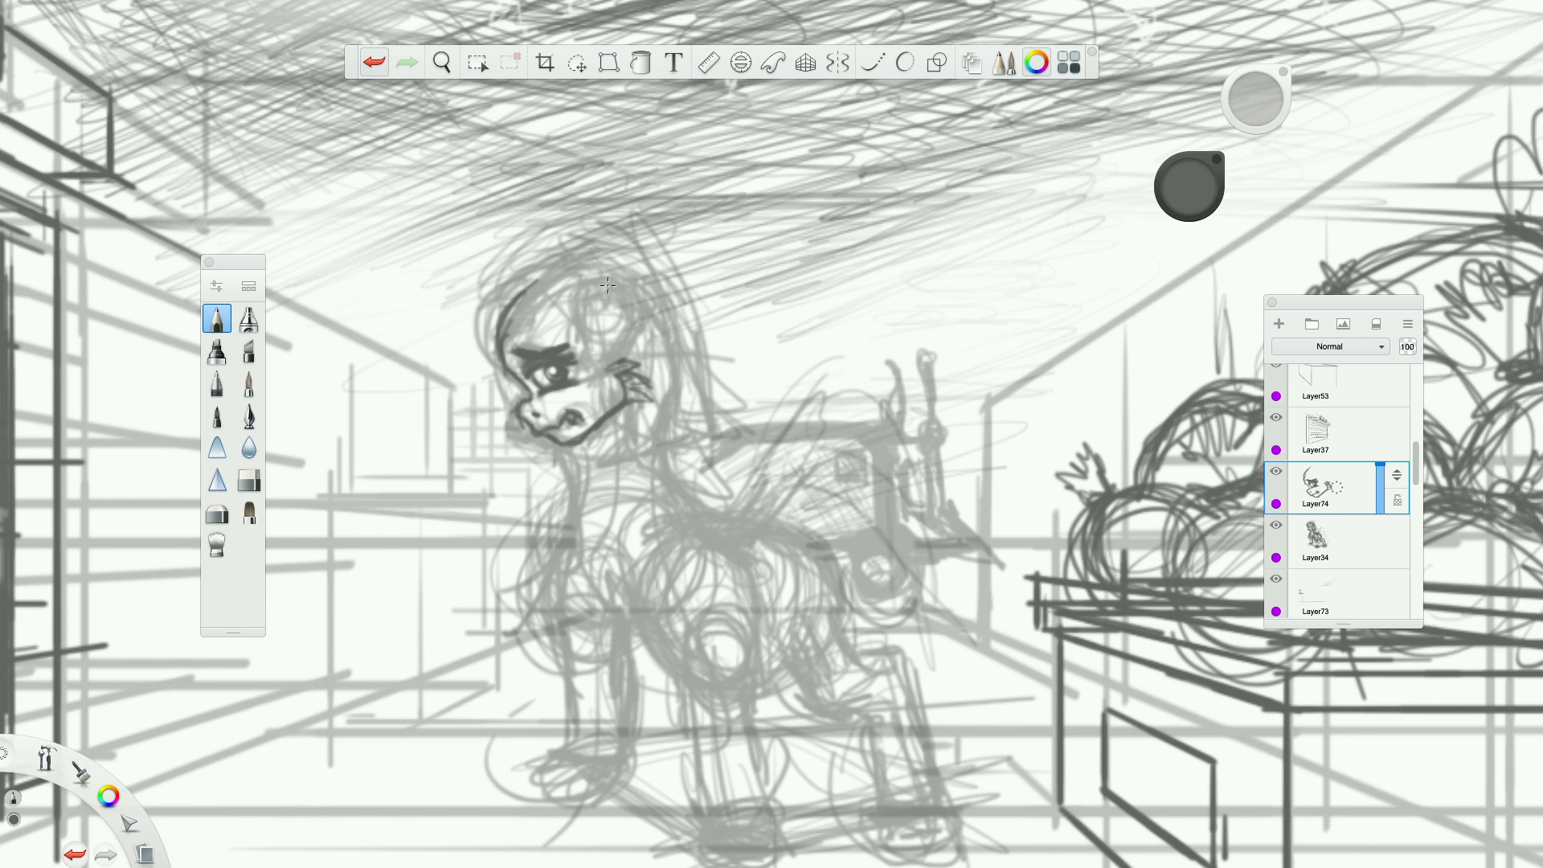
scroll(619, 286, "up", 2)
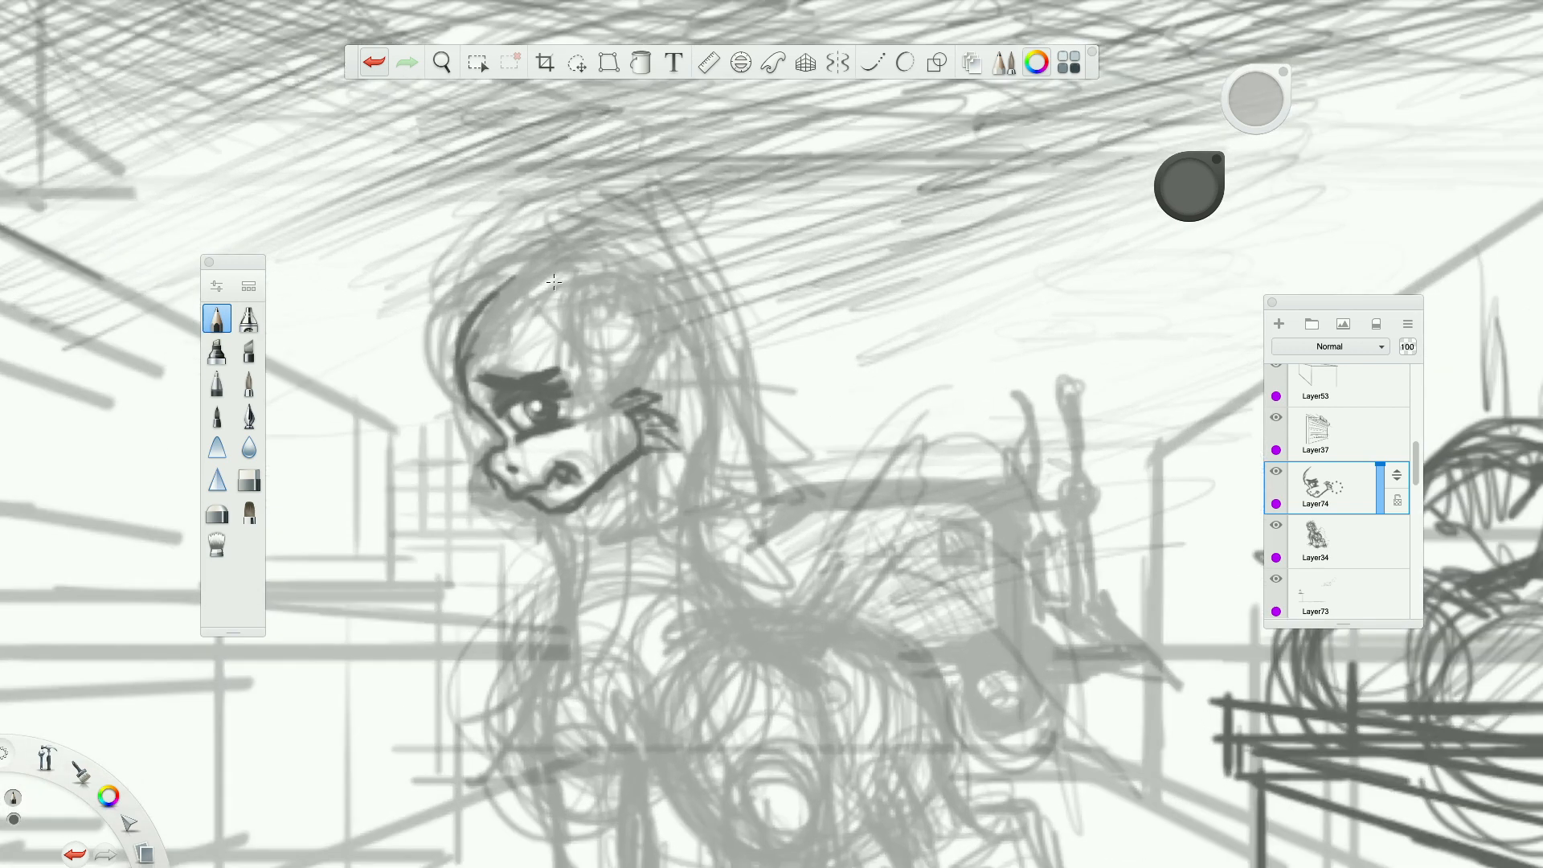
Add a new layer above the face drawing and sketch the pony's hairline, pointed ear and the side of the head below it.
left_click(1279, 324)
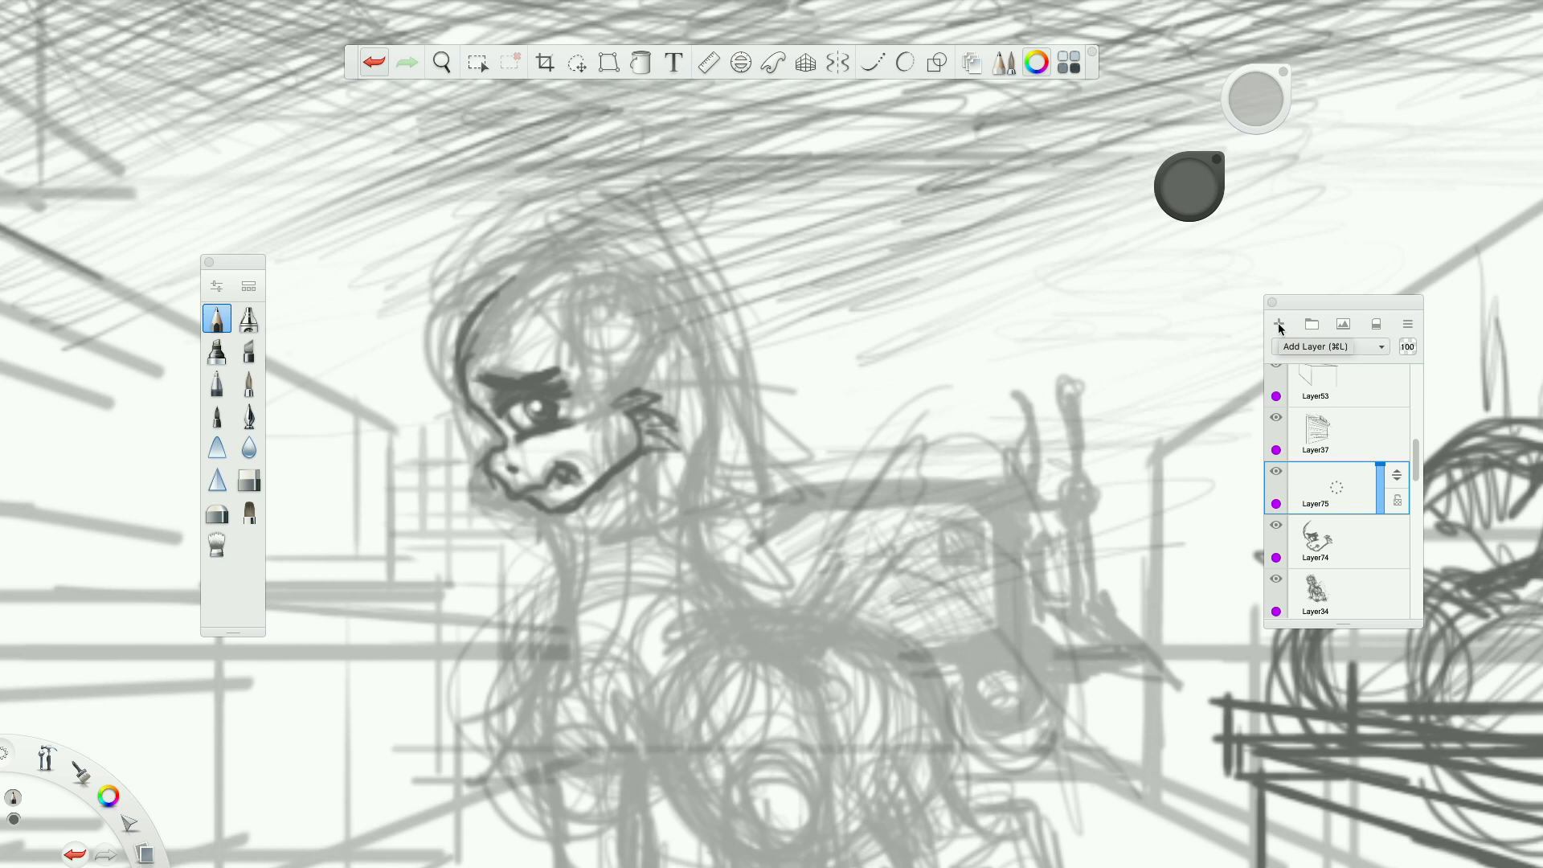
mouse_move(493, 298)
left_mouse_down()
mouse_move(555, 304)
mouse_move(476, 323)
mouse_move(592, 309)
mouse_move(639, 371)
left_mouse_up()
mouse_move(594, 296)
left_mouse_down()
mouse_move(601, 354)
mouse_move(566, 202)
left_mouse_up()
mouse_move(561, 201)
left_mouse_down()
mouse_move(554, 245)
mouse_move(651, 273)
mouse_move(643, 310)
left_mouse_up()
mouse_move(627, 241)
left_mouse_down()
mouse_move(670, 346)
mouse_move(643, 378)
mouse_move(603, 388)
left_mouse_up()
mouse_move(593, 336)
left_mouse_down()
mouse_move(553, 282)
mouse_move(579, 181)
mouse_move(636, 269)
mouse_move(650, 430)
left_mouse_up()
left_click_drag(672, 354, 659, 373)
left_click_drag(664, 370, 595, 380)
Sketch curved forelock strands hanging in front of the pony's forehead.
left_click_drag(474, 306, 481, 382)
left_click_drag(418, 267, 444, 400)
left_click_drag(497, 255, 406, 402)
mouse_move(442, 344)
left_mouse_down()
mouse_move(449, 409)
mouse_move(407, 406)
left_mouse_up()
left_click_drag(421, 317, 408, 354)
Sketch the front of the pony's neck and the rounded chest and shoulder below it.
mouse_move(564, 513)
left_mouse_down()
mouse_move(602, 566)
mouse_move(576, 648)
left_mouse_up()
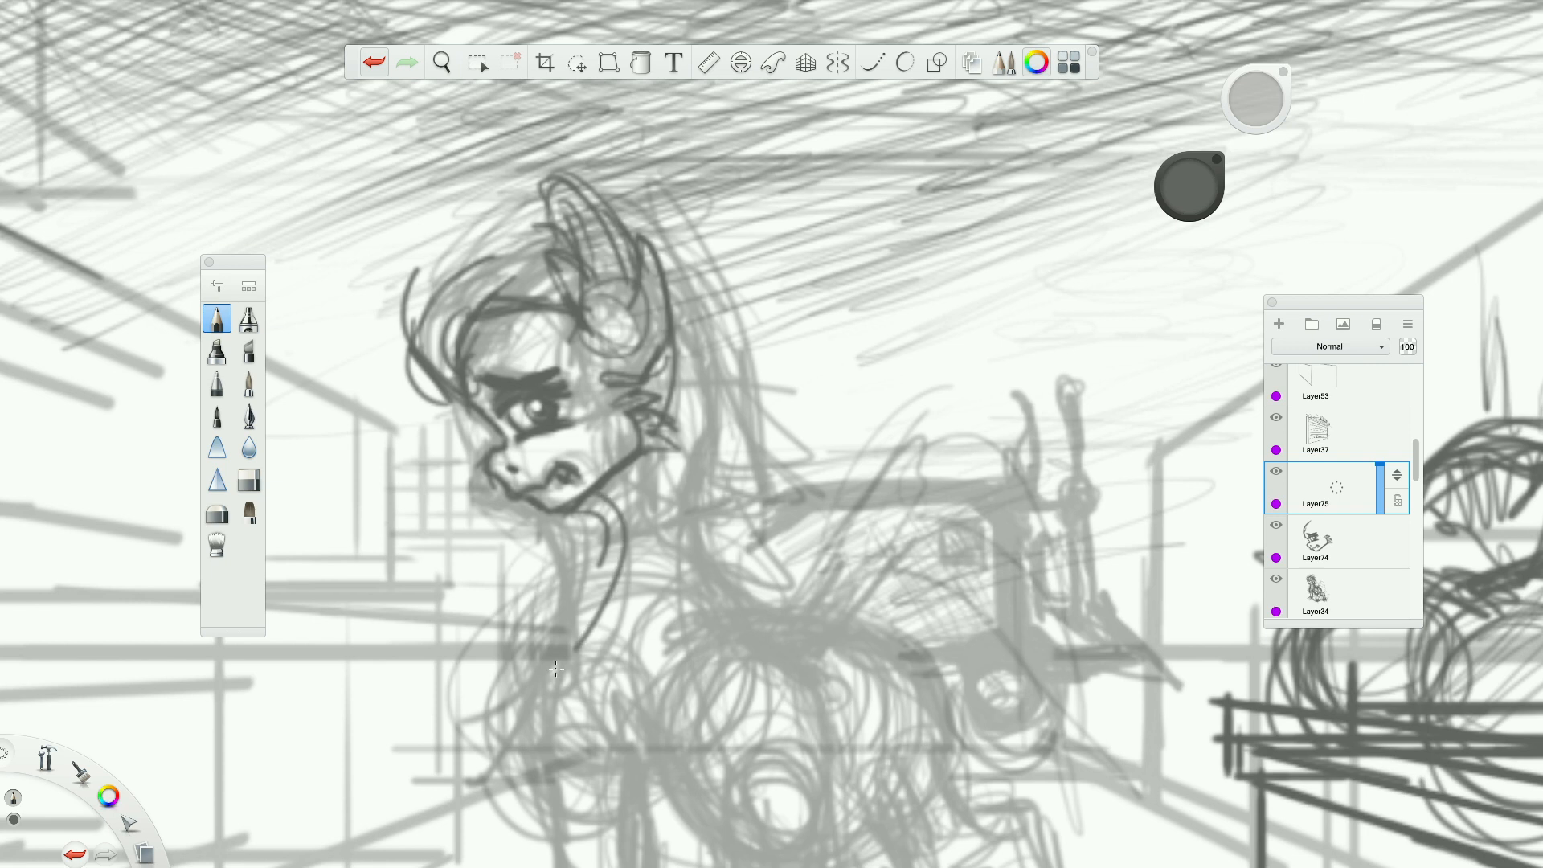
left_click_drag(608, 506, 663, 788)
mouse_move(592, 505)
left_mouse_down()
mouse_move(623, 598)
mouse_move(502, 718)
left_mouse_up()
mouse_move(594, 562)
left_mouse_down()
mouse_move(619, 760)
mouse_move(668, 767)
left_mouse_up()
mouse_move(582, 786)
left_mouse_down()
mouse_move(609, 620)
mouse_move(581, 788)
left_mouse_up()
left_click_drag(580, 510, 605, 530)
mouse_move(604, 504)
left_mouse_down()
mouse_move(577, 516)
mouse_move(537, 676)
mouse_move(515, 671)
left_mouse_up()
mouse_move(589, 578)
left_mouse_down()
mouse_move(562, 682)
mouse_move(603, 768)
left_mouse_up()
mouse_move(594, 759)
left_mouse_down()
mouse_move(712, 773)
mouse_move(653, 701)
left_mouse_up()
Draw the mane behind the pony's neck as pointed, overlapping locks of hair.
left_click_drag(681, 291, 800, 441)
left_click_drag(710, 405, 741, 420)
left_click_drag(730, 356, 802, 459)
mouse_move(687, 466)
left_mouse_down()
mouse_move(791, 452)
mouse_move(813, 528)
left_mouse_up()
left_click_drag(813, 530, 667, 500)
left_click_drag(771, 514, 788, 529)
left_click_drag(716, 409, 699, 466)
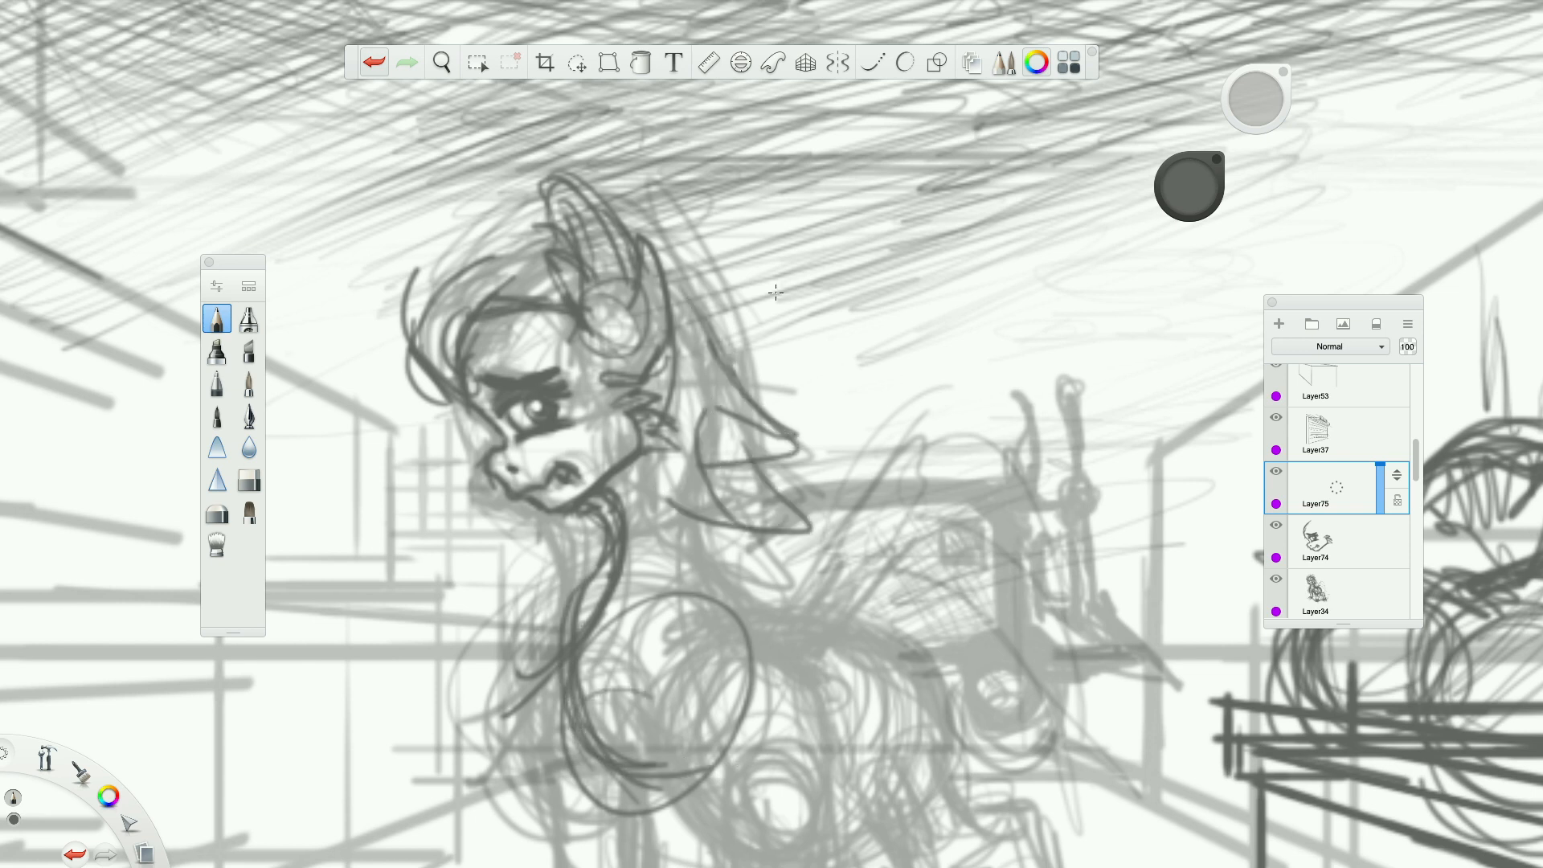
Draw the mane over the crown, with loose curling strands behind the ear and short hair strokes around it.
mouse_move(646, 236)
left_mouse_down()
mouse_move(815, 281)
mouse_move(684, 330)
mouse_move(684, 275)
mouse_move(624, 228)
mouse_move(427, 283)
left_mouse_up()
mouse_move(426, 317)
left_mouse_down()
mouse_move(475, 238)
mouse_move(438, 290)
left_mouse_up()
mouse_move(517, 260)
left_mouse_down()
mouse_move(458, 280)
mouse_move(497, 262)
mouse_move(443, 305)
left_mouse_up()
mouse_move(696, 297)
left_mouse_down()
mouse_move(709, 252)
mouse_move(676, 204)
mouse_move(721, 230)
left_mouse_up()
mouse_move(739, 366)
left_mouse_down()
mouse_move(760, 397)
mouse_move(735, 383)
left_mouse_up()
left_click_drag(680, 250, 667, 238)
left_click_drag(633, 218, 673, 251)
left_click_drag(577, 258, 555, 292)
mouse_move(601, 281)
left_mouse_down()
mouse_move(544, 189)
mouse_move(624, 251)
left_mouse_up()
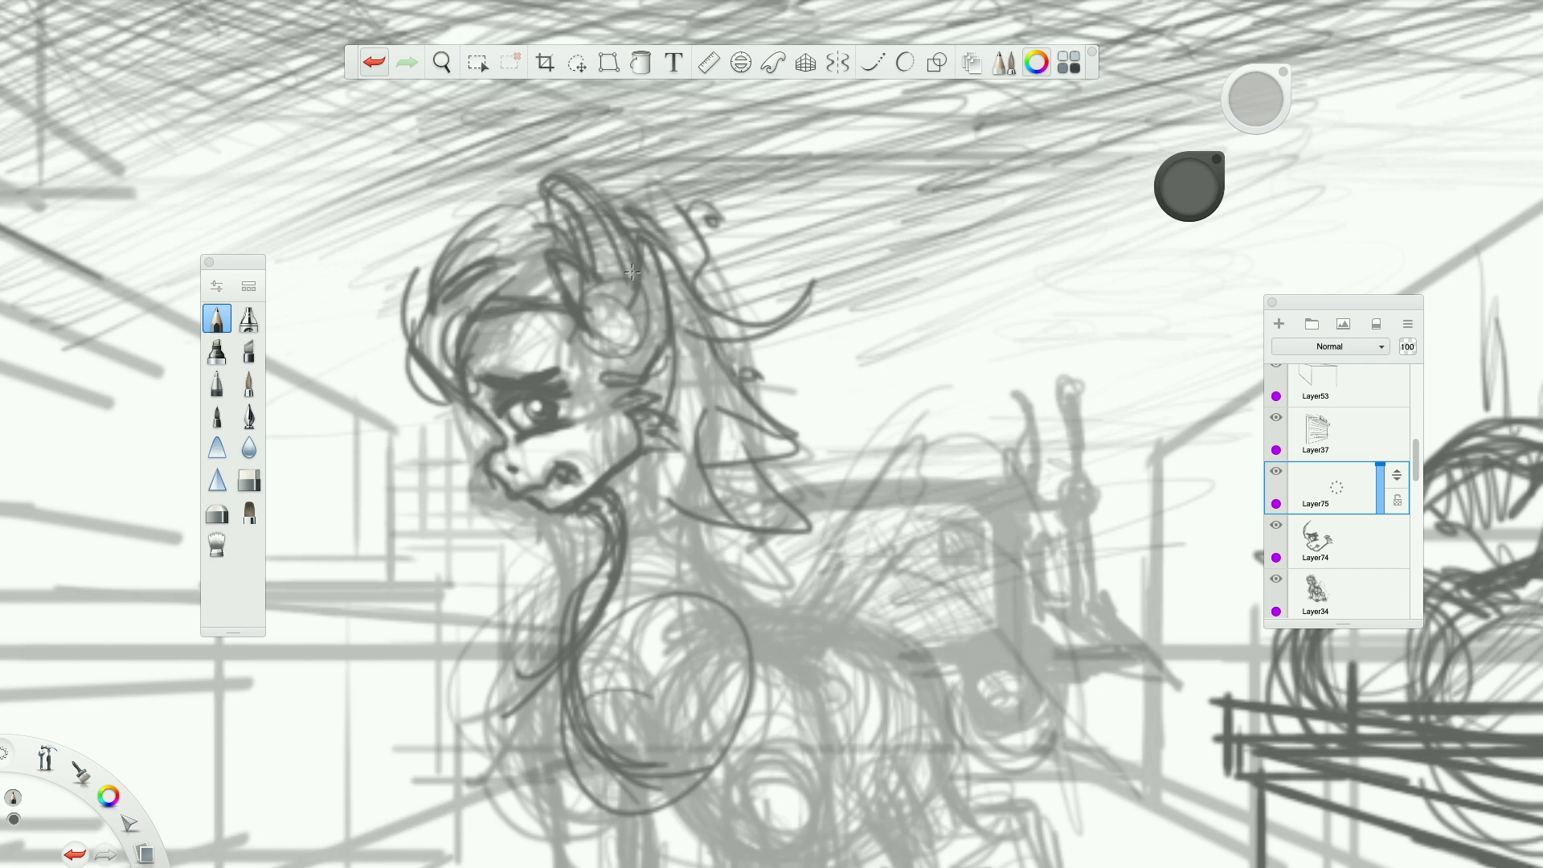
Sketch the pony's near foreleg from the shoulder down to the hoof.
scroll(632, 270, "down", 5)
scroll(772, 418, "up", 3)
scroll(747, 466, "down", 6)
scroll(720, 518, "up", 6)
mouse_move(651, 393)
left_mouse_down()
mouse_move(643, 414)
mouse_move(683, 484)
mouse_move(649, 450)
mouse_move(667, 368)
left_mouse_up()
mouse_move(690, 458)
left_mouse_down()
mouse_move(717, 435)
mouse_move(769, 621)
left_mouse_up()
left_click_drag(733, 465, 768, 639)
left_click_drag(689, 455, 716, 635)
mouse_move(696, 559)
left_mouse_down()
mouse_move(760, 655)
mouse_move(763, 627)
mouse_move(768, 641)
mouse_move(739, 655)
left_mouse_up()
mouse_move(753, 559)
left_mouse_down()
mouse_move(730, 450)
mouse_move(693, 521)
left_mouse_up()
Sketch the pony's flank, rump and bent hind leg down to the hoof.
mouse_move(716, 364)
left_mouse_down()
mouse_move(758, 422)
mouse_move(752, 526)
mouse_move(768, 506)
left_mouse_up()
mouse_move(748, 400)
left_mouse_down()
mouse_move(711, 363)
mouse_move(765, 475)
left_mouse_up()
mouse_move(752, 356)
left_mouse_down()
mouse_move(789, 363)
mouse_move(833, 465)
left_mouse_up()
mouse_move(807, 406)
left_mouse_down()
mouse_move(838, 484)
mouse_move(765, 350)
mouse_move(800, 370)
left_mouse_up()
mouse_move(824, 450)
left_mouse_down()
mouse_move(853, 476)
mouse_move(875, 461)
mouse_move(823, 487)
mouse_move(850, 486)
mouse_move(884, 536)
left_mouse_up()
left_click_drag(874, 467, 924, 607)
mouse_move(892, 522)
left_mouse_down()
mouse_move(926, 612)
mouse_move(850, 604)
mouse_move(837, 548)
left_mouse_up()
mouse_move(766, 472)
left_mouse_down()
mouse_move(810, 526)
mouse_move(848, 517)
mouse_move(876, 605)
left_mouse_up()
mouse_move(854, 535)
left_mouse_down()
mouse_move(871, 603)
mouse_move(921, 612)
mouse_move(783, 479)
left_mouse_up()
left_click_drag(722, 373, 766, 416)
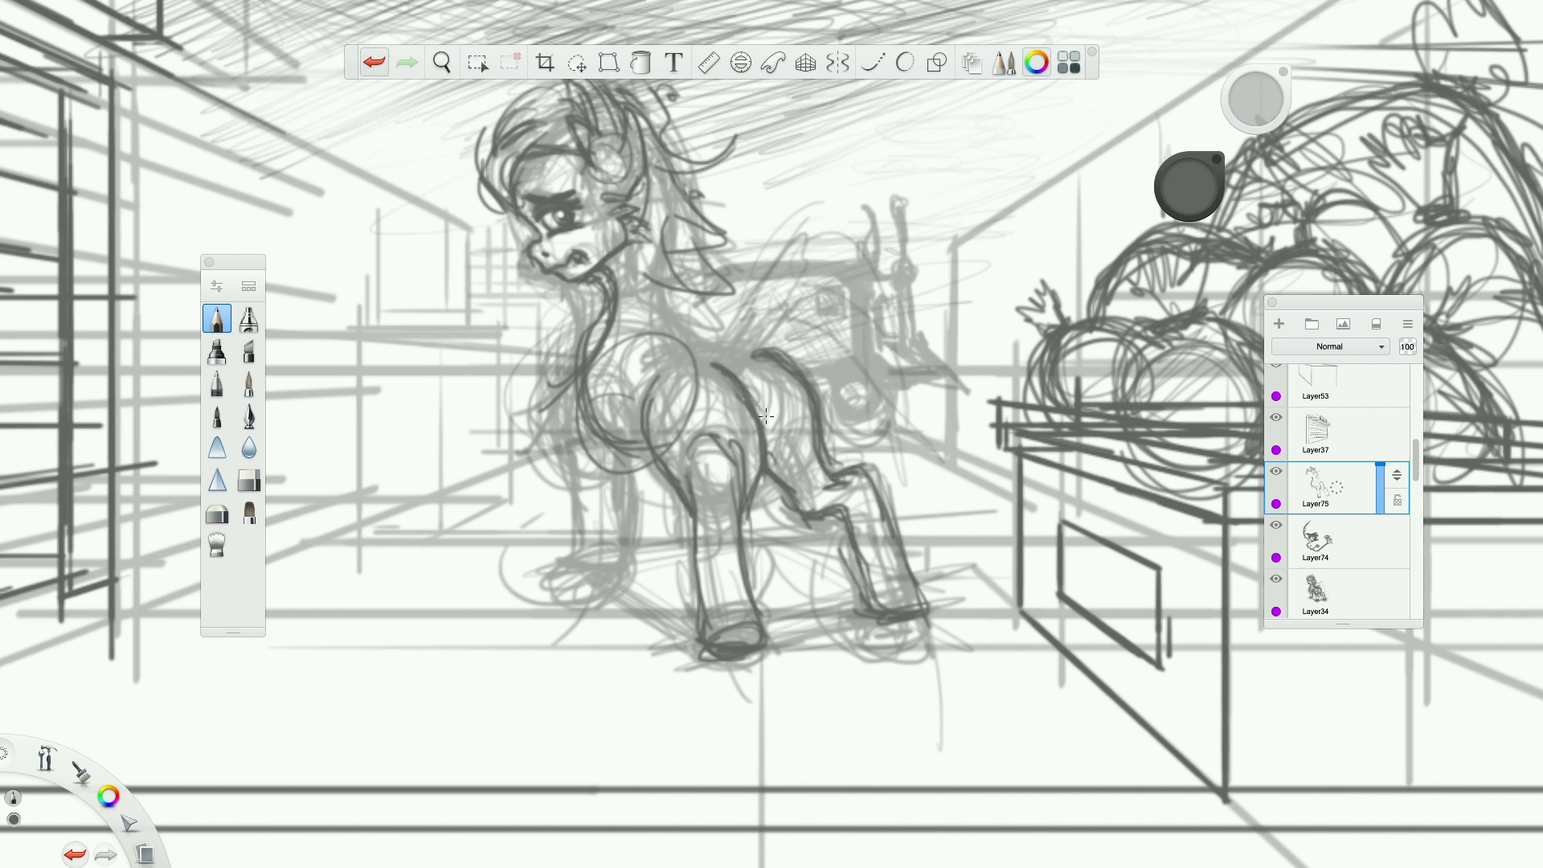
Erase the upper end of the flank line and touch it up with the pencil.
left_click(248, 480)
mouse_move(713, 364)
left_mouse_down()
mouse_move(749, 398)
mouse_move(714, 377)
left_mouse_up()
left_click(217, 319)
left_click(248, 480)
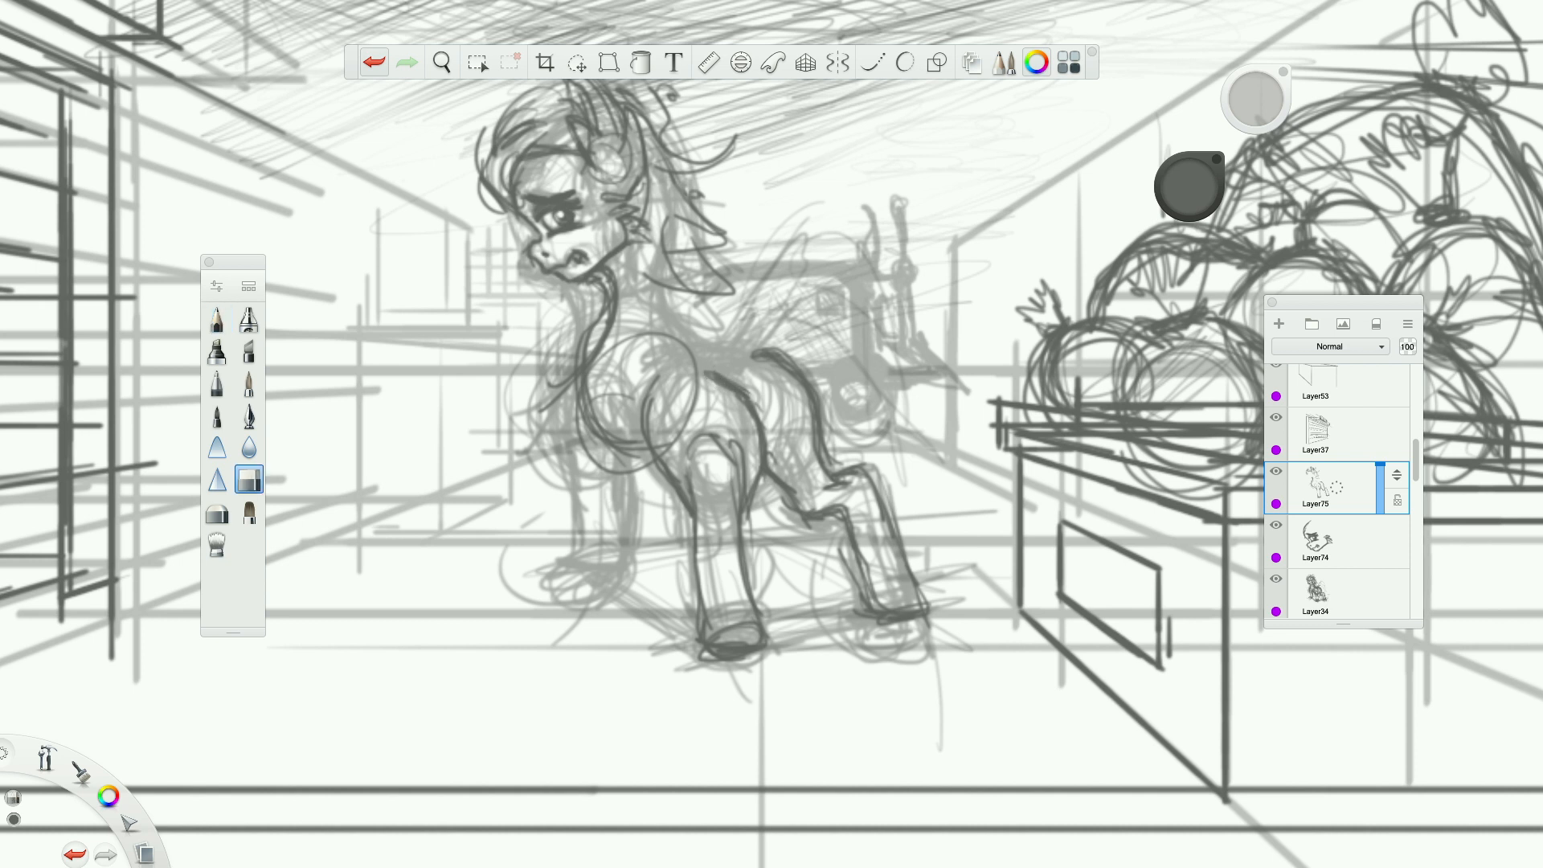
left_click_drag(747, 392, 707, 371)
left_click(217, 322)
mouse_move(749, 395)
left_mouse_down()
mouse_move(712, 371)
mouse_move(732, 393)
mouse_move(797, 361)
mouse_move(726, 381)
mouse_move(740, 400)
left_mouse_up()
left_click(253, 473)
left_click(215, 319)
Sketch the pony's far foreleg with its hoof and reinforce the front and underside of the chest.
left_click_drag(728, 368, 740, 330)
mouse_move(598, 384)
left_mouse_down()
mouse_move(625, 438)
mouse_move(584, 459)
mouse_move(595, 482)
left_mouse_up()
mouse_move(572, 386)
left_mouse_down()
mouse_move(594, 488)
mouse_move(626, 480)
mouse_move(623, 525)
left_mouse_up()
left_click_drag(618, 462, 648, 605)
left_click_drag(629, 492, 638, 573)
left_click_drag(635, 567, 580, 582)
left_click_drag(619, 571, 568, 583)
left_click_drag(585, 438, 565, 581)
left_click_drag(572, 387, 566, 434)
mouse_move(608, 323)
left_mouse_down()
mouse_move(578, 366)
mouse_move(589, 351)
left_mouse_up()
mouse_move(568, 422)
left_mouse_down()
mouse_move(565, 444)
mouse_move(654, 456)
left_mouse_up()
Draw the back of the neck, the shoulder curve and the back line, and reinforce the hind leg.
left_click_drag(683, 279, 668, 355)
left_click_drag(679, 176, 684, 352)
mouse_move(712, 291)
left_mouse_down()
mouse_move(689, 371)
mouse_move(665, 347)
mouse_move(625, 420)
left_mouse_up()
mouse_move(670, 354)
left_mouse_down()
mouse_move(621, 432)
mouse_move(635, 428)
left_mouse_up()
left_click_drag(718, 340, 781, 368)
mouse_move(819, 447)
left_mouse_down()
mouse_move(900, 537)
mouse_move(931, 617)
mouse_move(894, 617)
left_mouse_up()
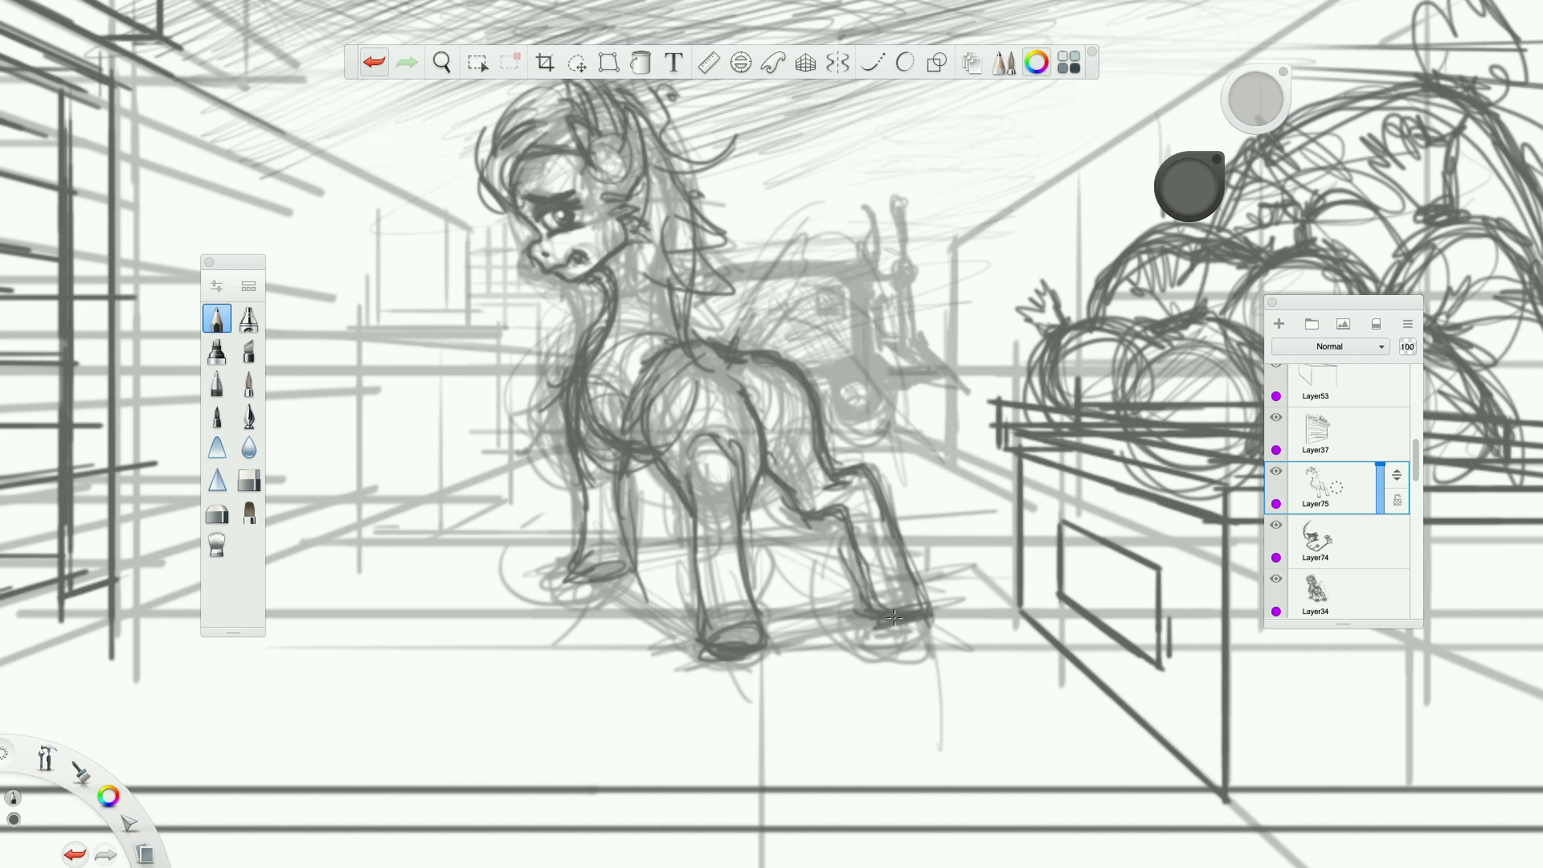
Add a new layer above the body drawing and sketch the base of the tail at the rump.
left_click(1283, 325)
mouse_move(746, 296)
left_mouse_down()
mouse_move(731, 372)
mouse_move(788, 431)
mouse_move(770, 377)
mouse_move(786, 417)
left_mouse_up()
left_click_drag(763, 366, 796, 389)
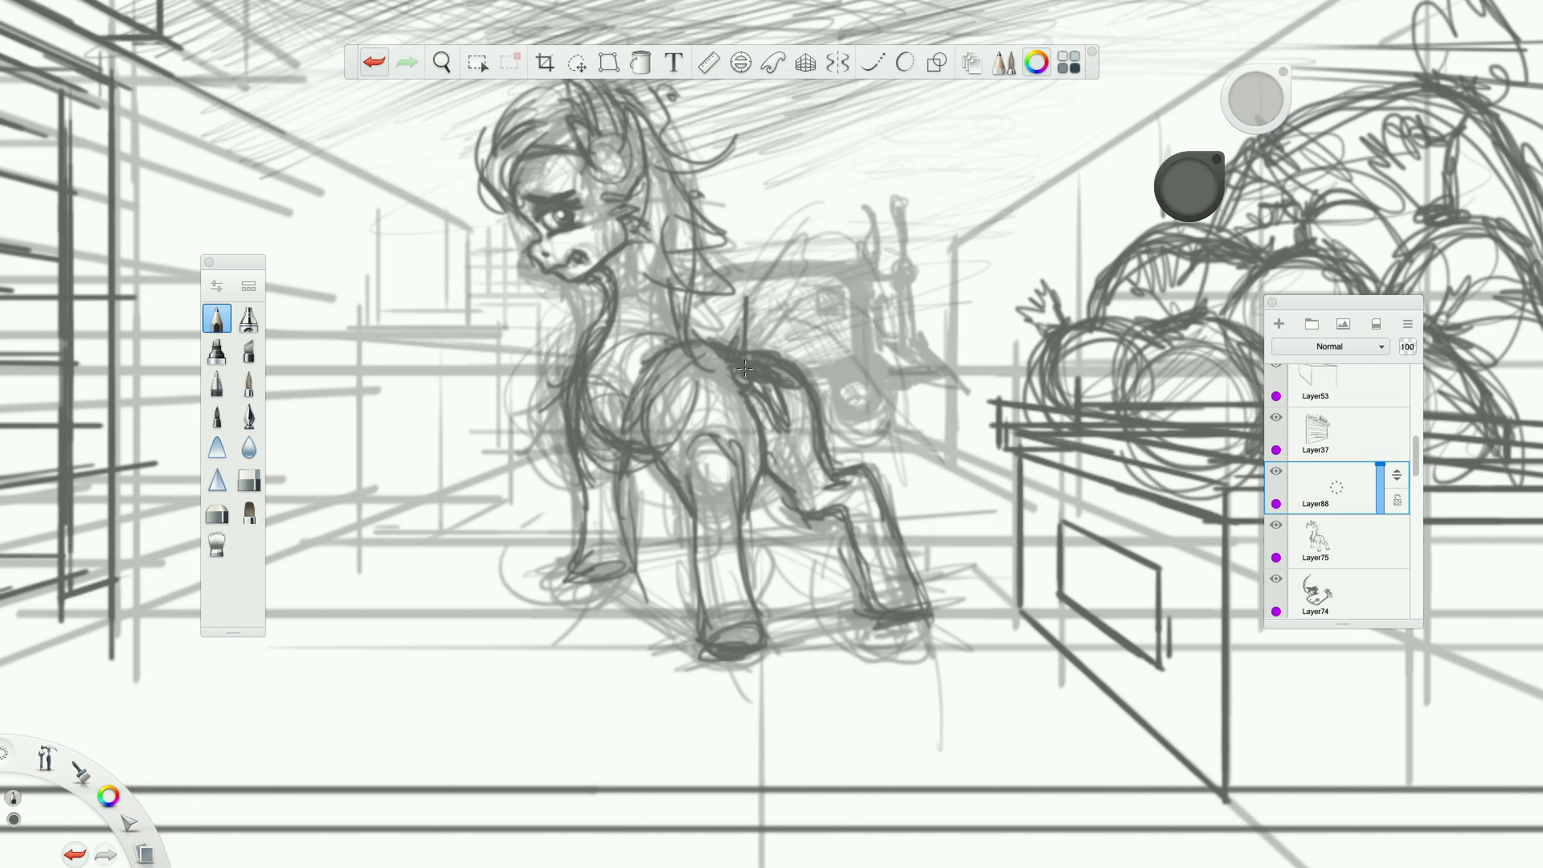
Sketch the pony's long flowing tail with arching strands and pointed tips sweeping behind the hind leg.
mouse_move(744, 345)
left_mouse_down()
mouse_move(840, 219)
mouse_move(894, 234)
mouse_move(835, 261)
mouse_move(990, 390)
mouse_move(1029, 378)
left_mouse_up()
mouse_move(878, 256)
left_mouse_down()
mouse_move(908, 313)
mouse_move(915, 407)
left_mouse_up()
left_click_drag(990, 440, 869, 358)
mouse_move(889, 446)
left_mouse_down()
mouse_move(843, 346)
mouse_move(783, 354)
mouse_move(940, 514)
left_mouse_up()
mouse_move(850, 470)
left_mouse_down()
mouse_move(833, 359)
mouse_move(823, 466)
mouse_move(964, 521)
left_mouse_up()
left_click_drag(880, 446, 932, 524)
left_click_drag(848, 482, 876, 508)
left_click_drag(763, 348, 851, 336)
mouse_move(827, 257)
left_mouse_down()
mouse_move(945, 269)
mouse_move(880, 431)
mouse_move(932, 491)
left_mouse_up()
Examine the pony's face, body and proportions up close and within the whole street panel.
scroll(853, 425, "down", 5)
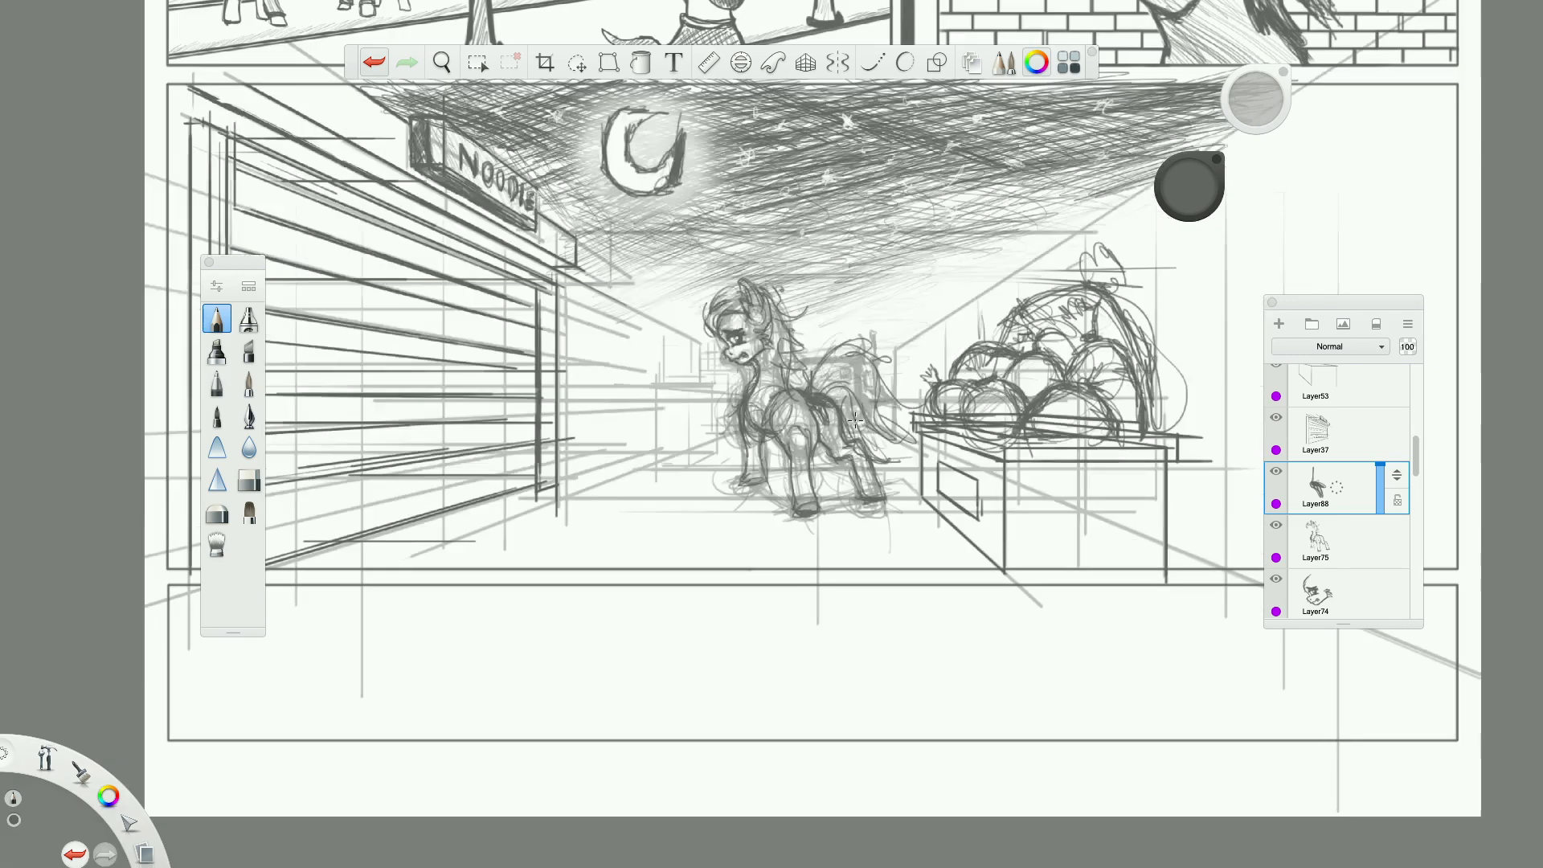
scroll(786, 342, "up", 5)
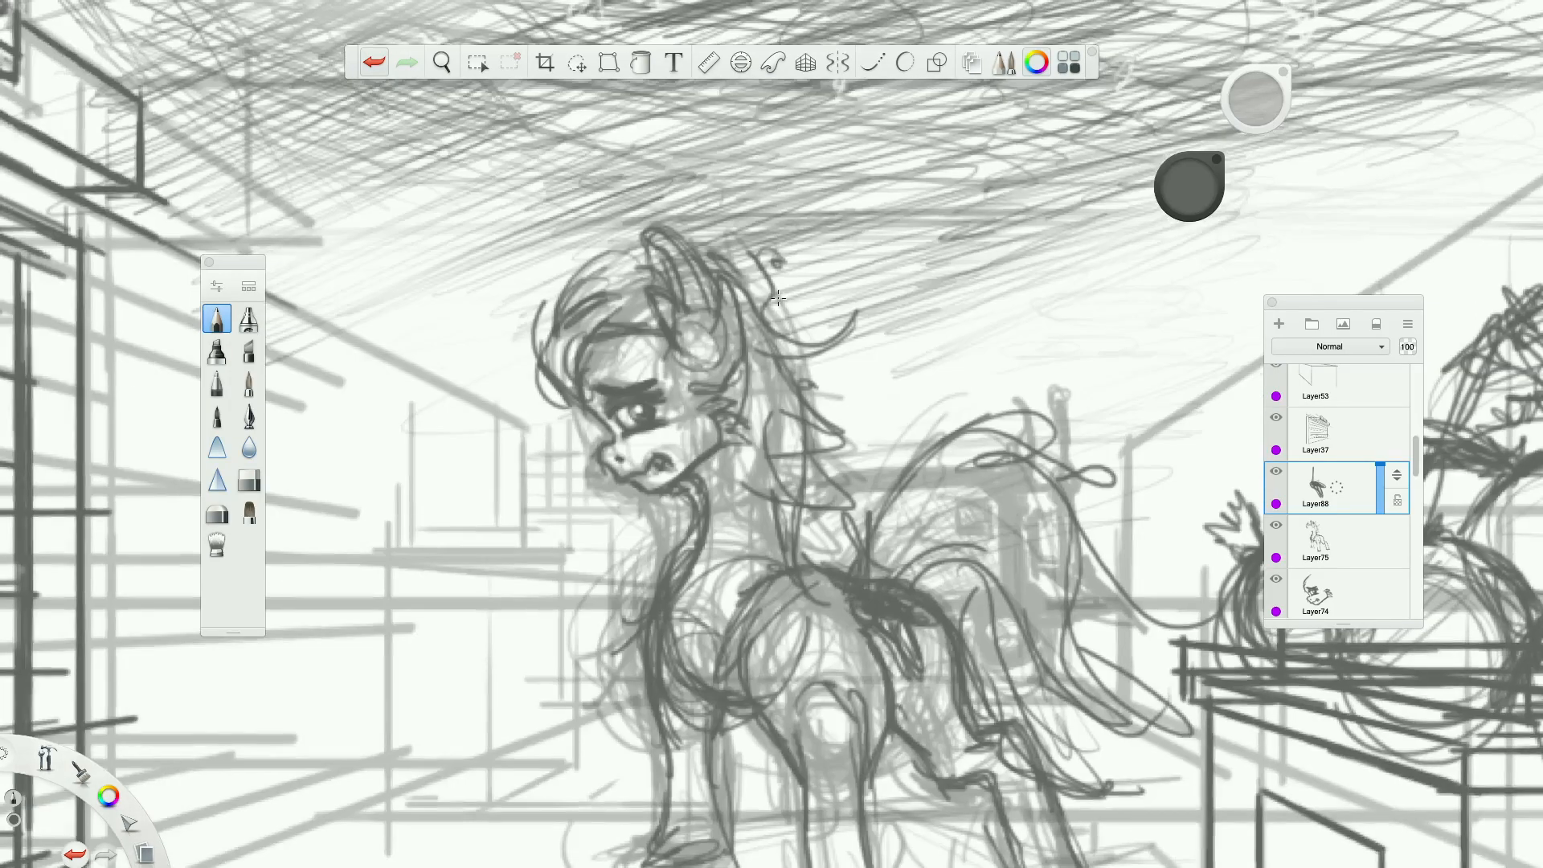
scroll(607, 359, "down", 3)
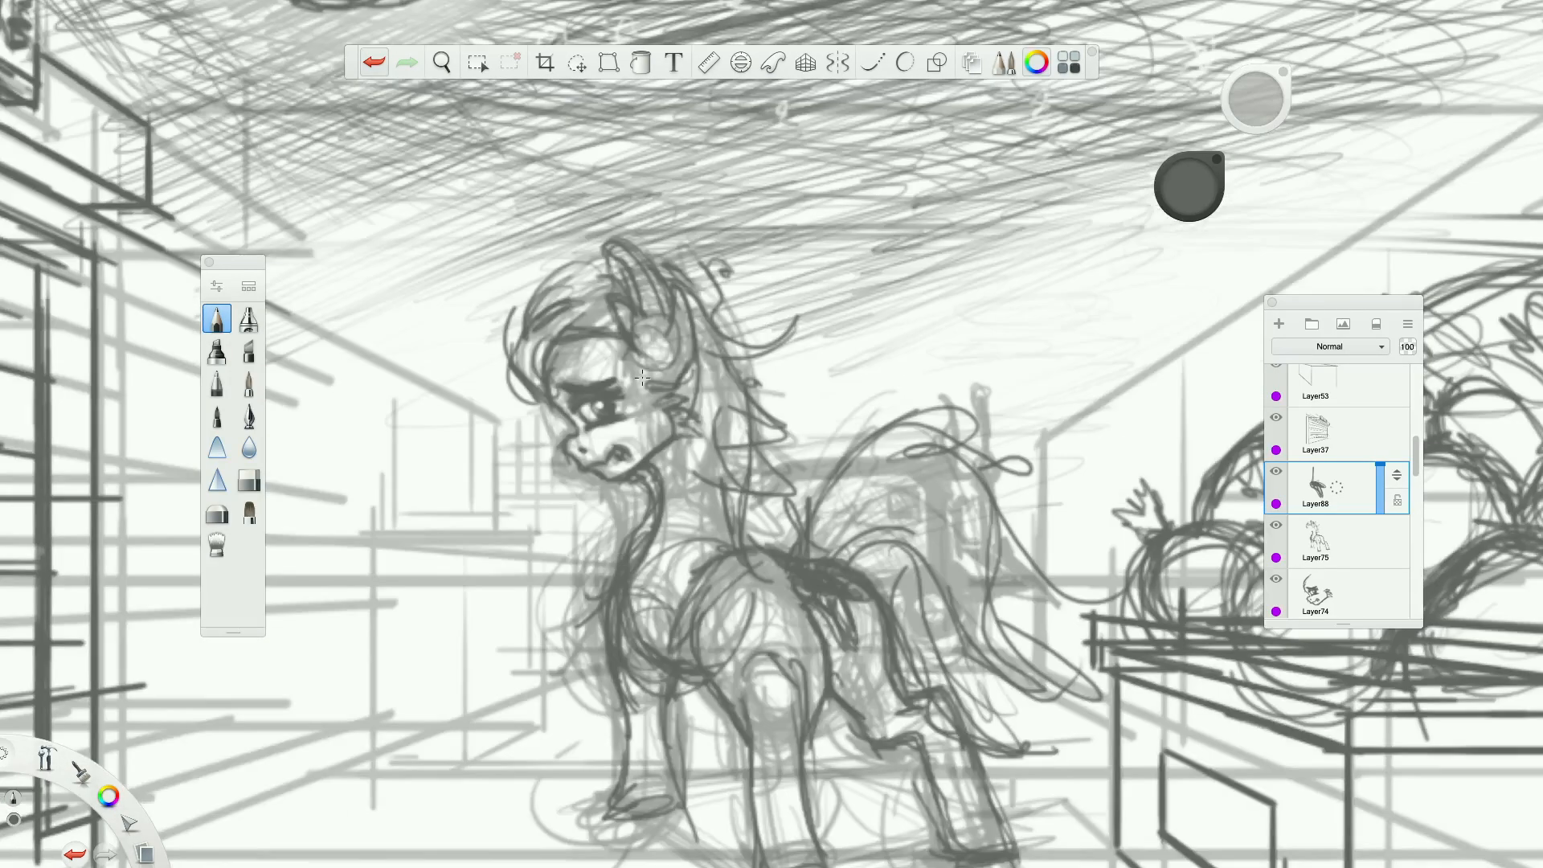
scroll(588, 385, "up", 3)
scroll(588, 385, "up", 1)
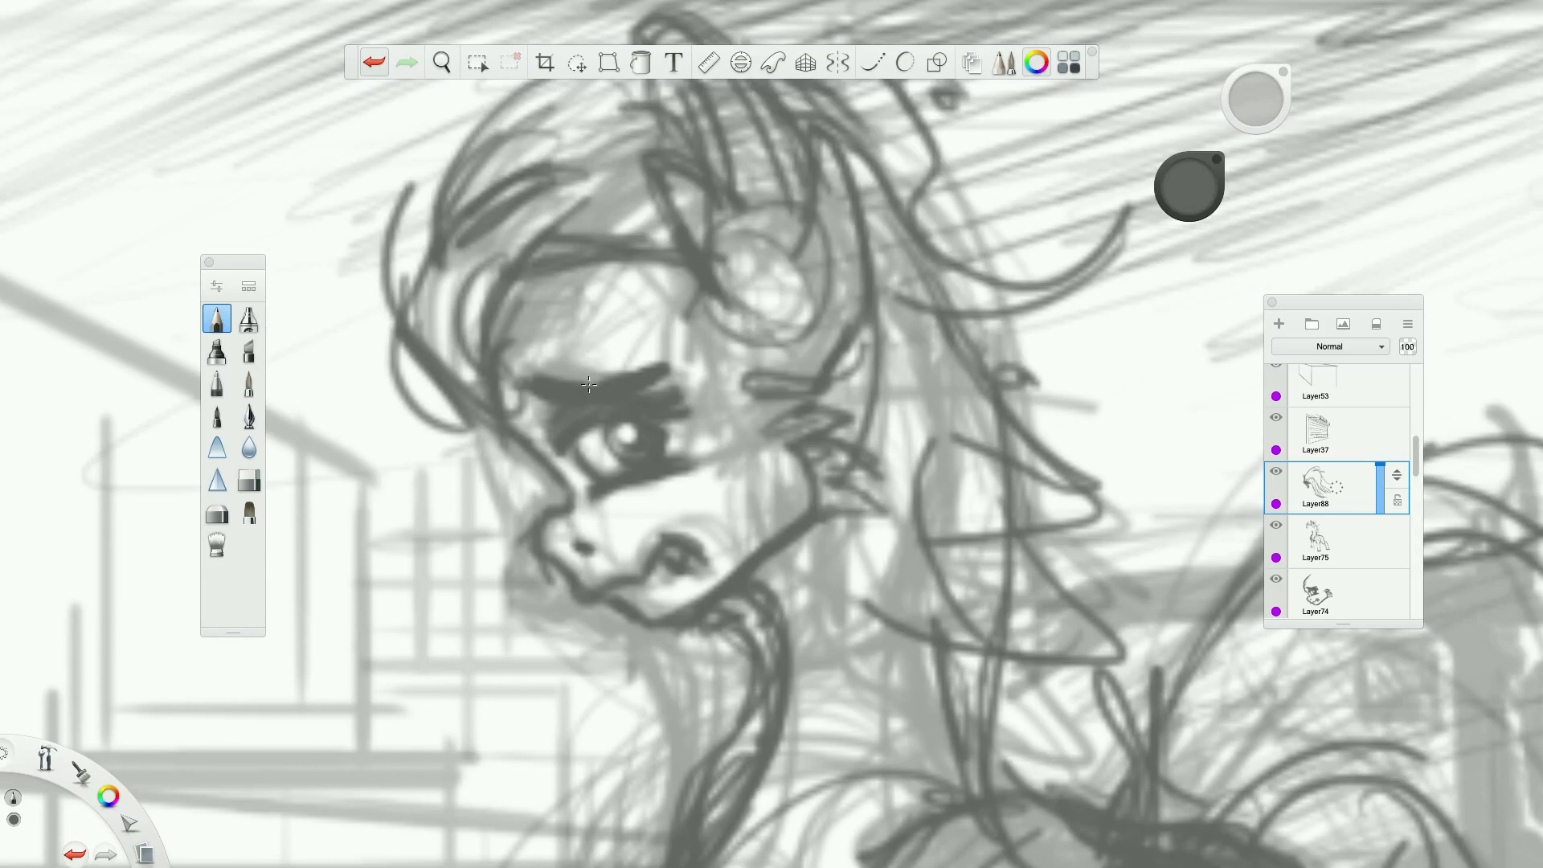
scroll(624, 411, "down", 5)
scroll(623, 411, "down", 3)
scroll(804, 488, "up", 3)
scroll(779, 490, "up", 1)
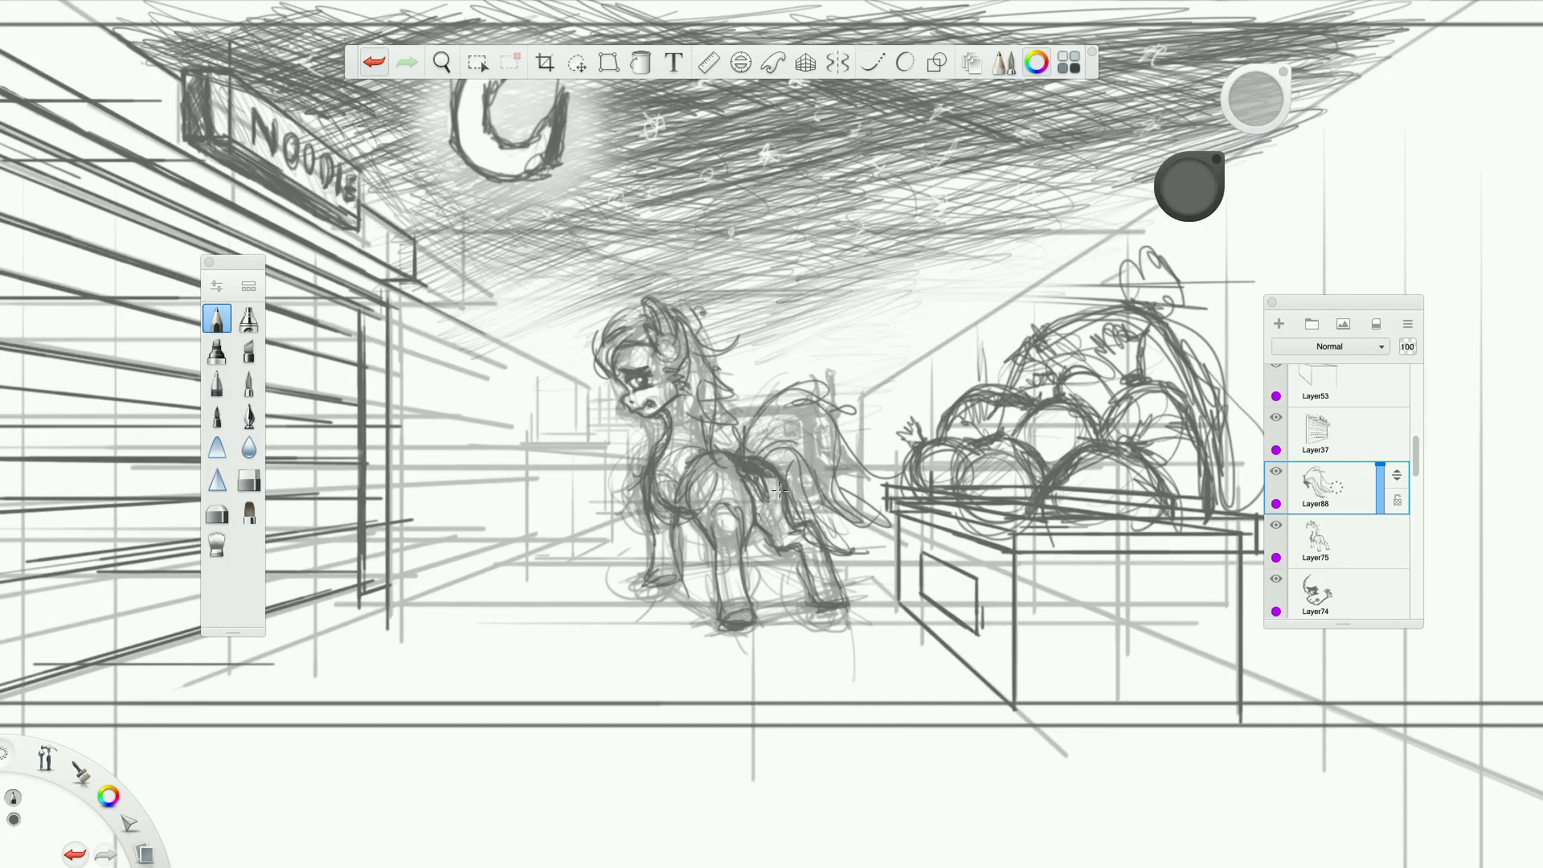
scroll(765, 485, "down", 2)
scroll(759, 595, "up", 4)
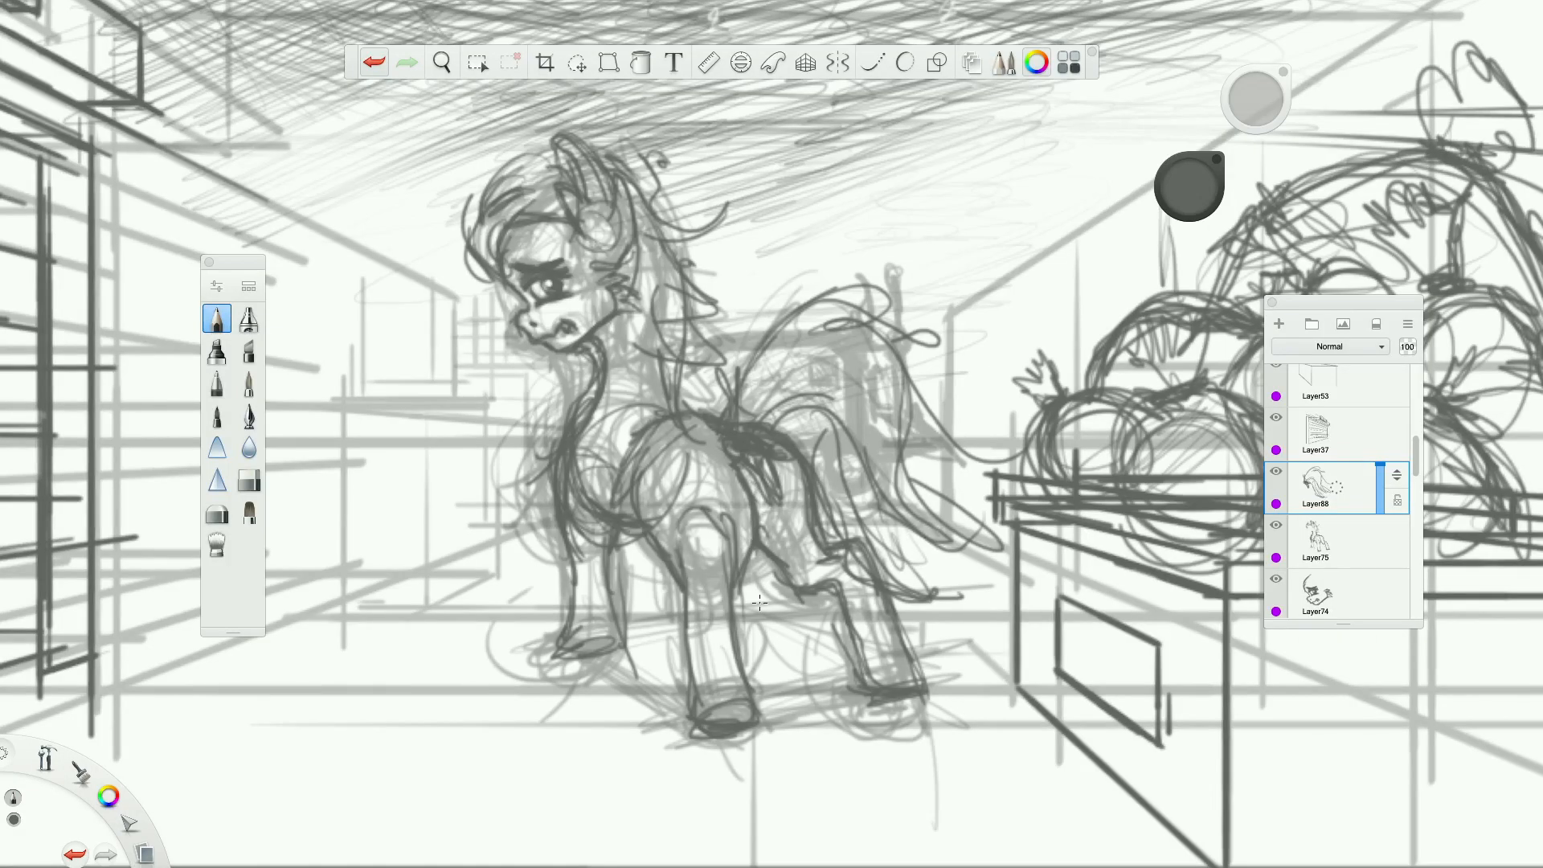
Select the body layer, draw a curve across the top of the near foreleg and erase the extra lines around it.
left_click(1351, 546)
left_click_drag(682, 554, 725, 536)
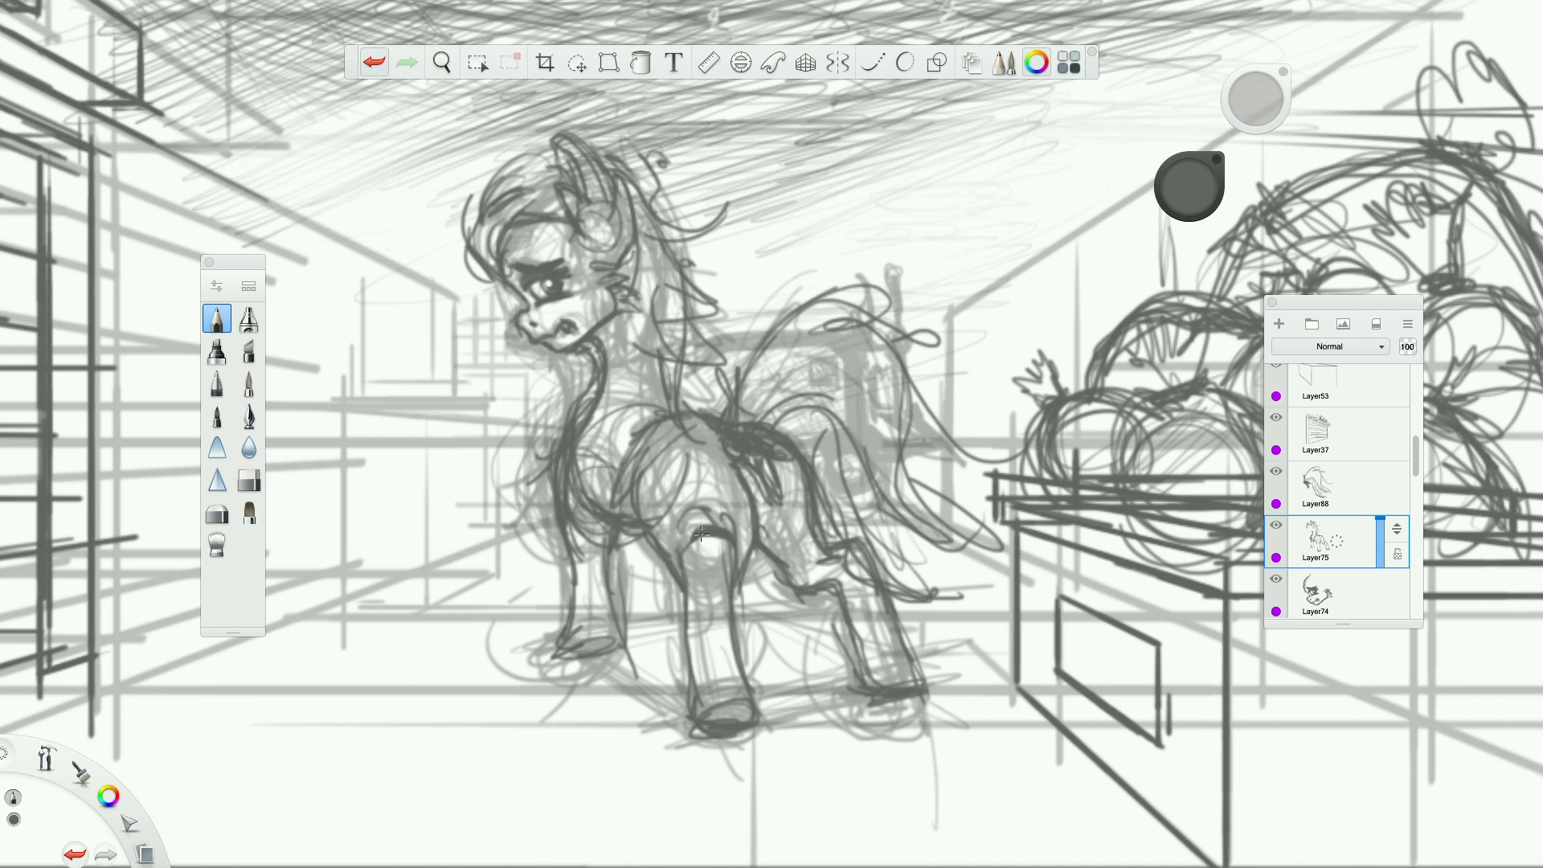
left_click(251, 483)
left_click_drag(706, 511, 732, 521)
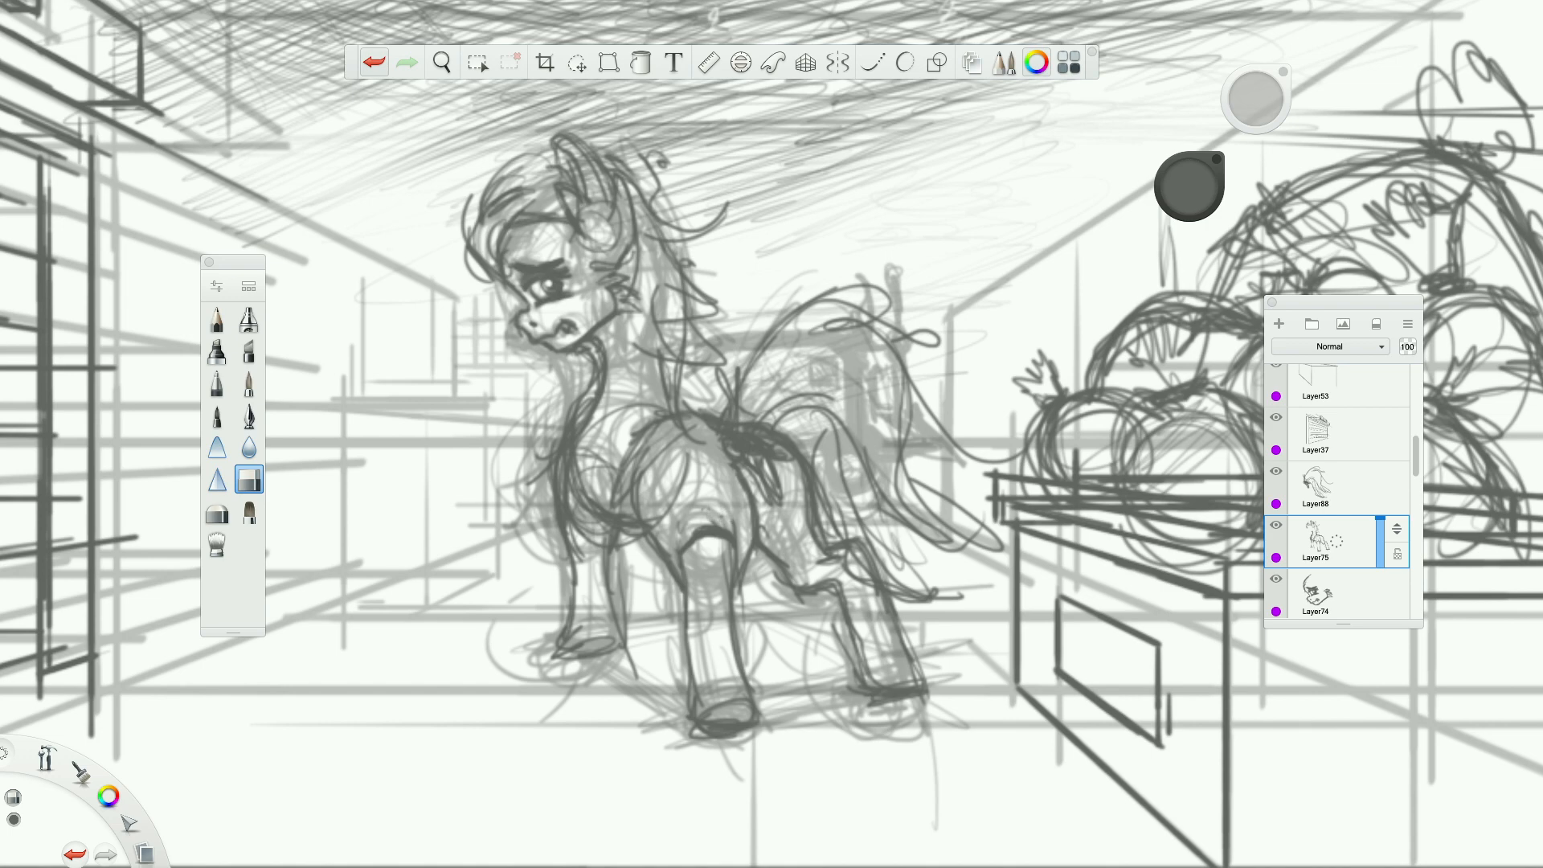
scroll(676, 506, "down", 6)
scroll(675, 430, "up", 4)
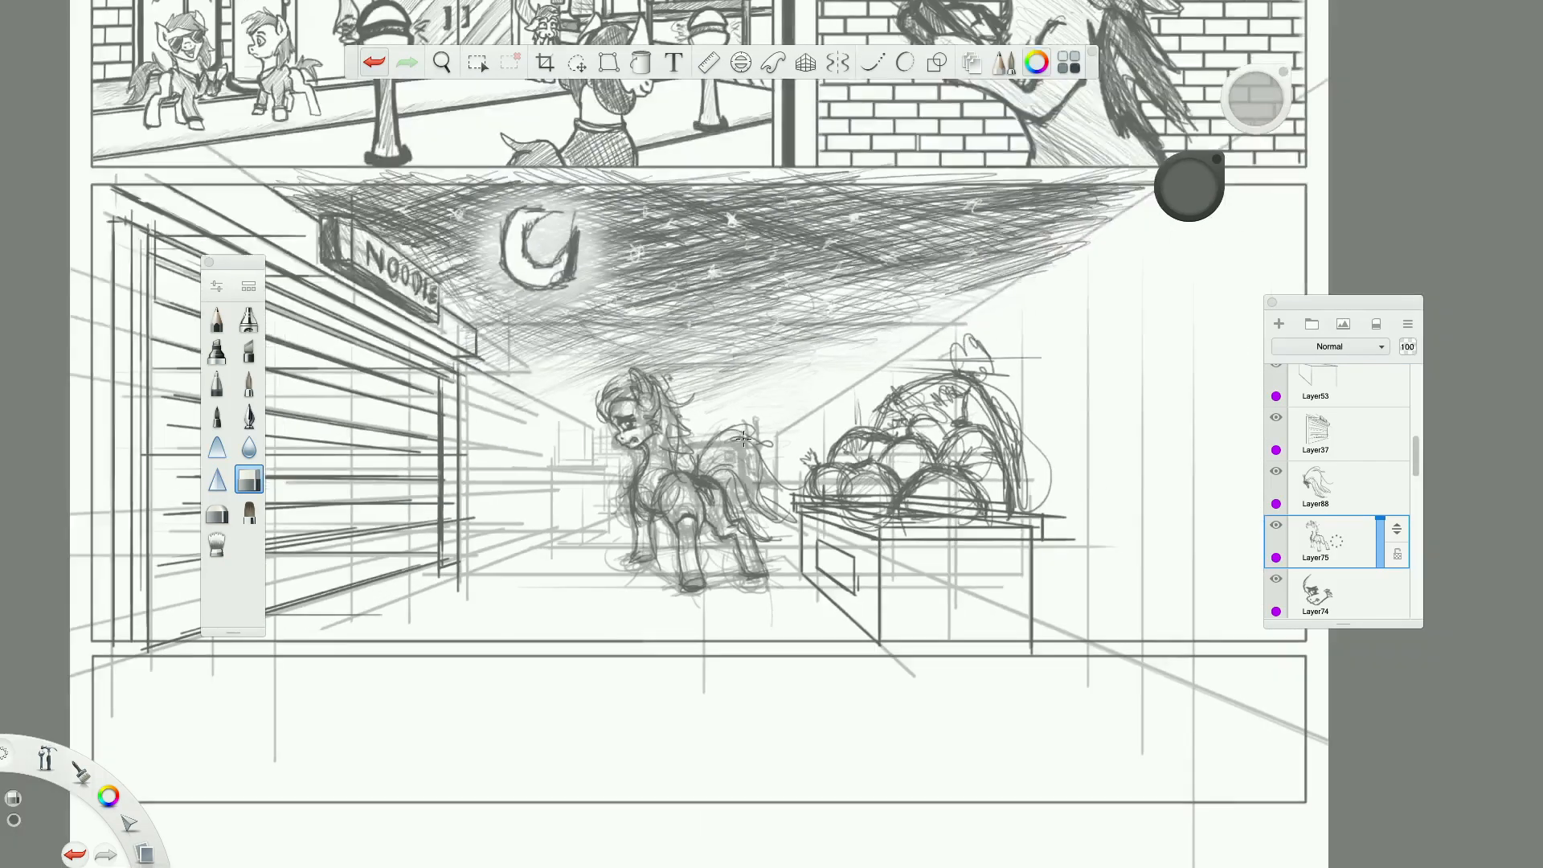
scroll(673, 426, "up", 2)
Toggle the rough pony sketch layer's visibility repeatedly to compare the clean drawing with and without it.
left_click(1322, 497)
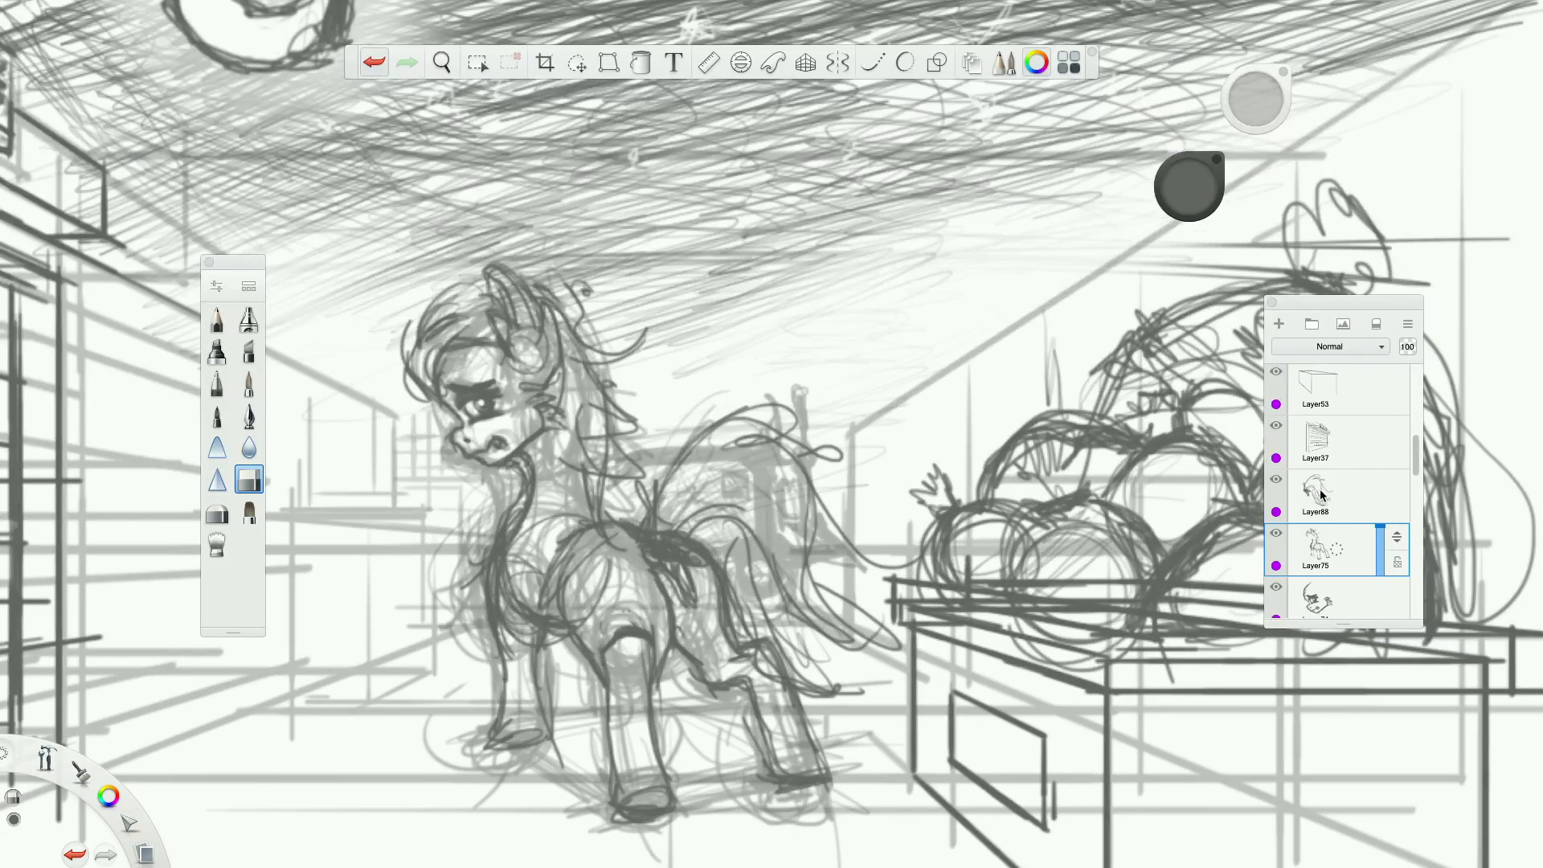
scroll(1322, 511, "down", 2)
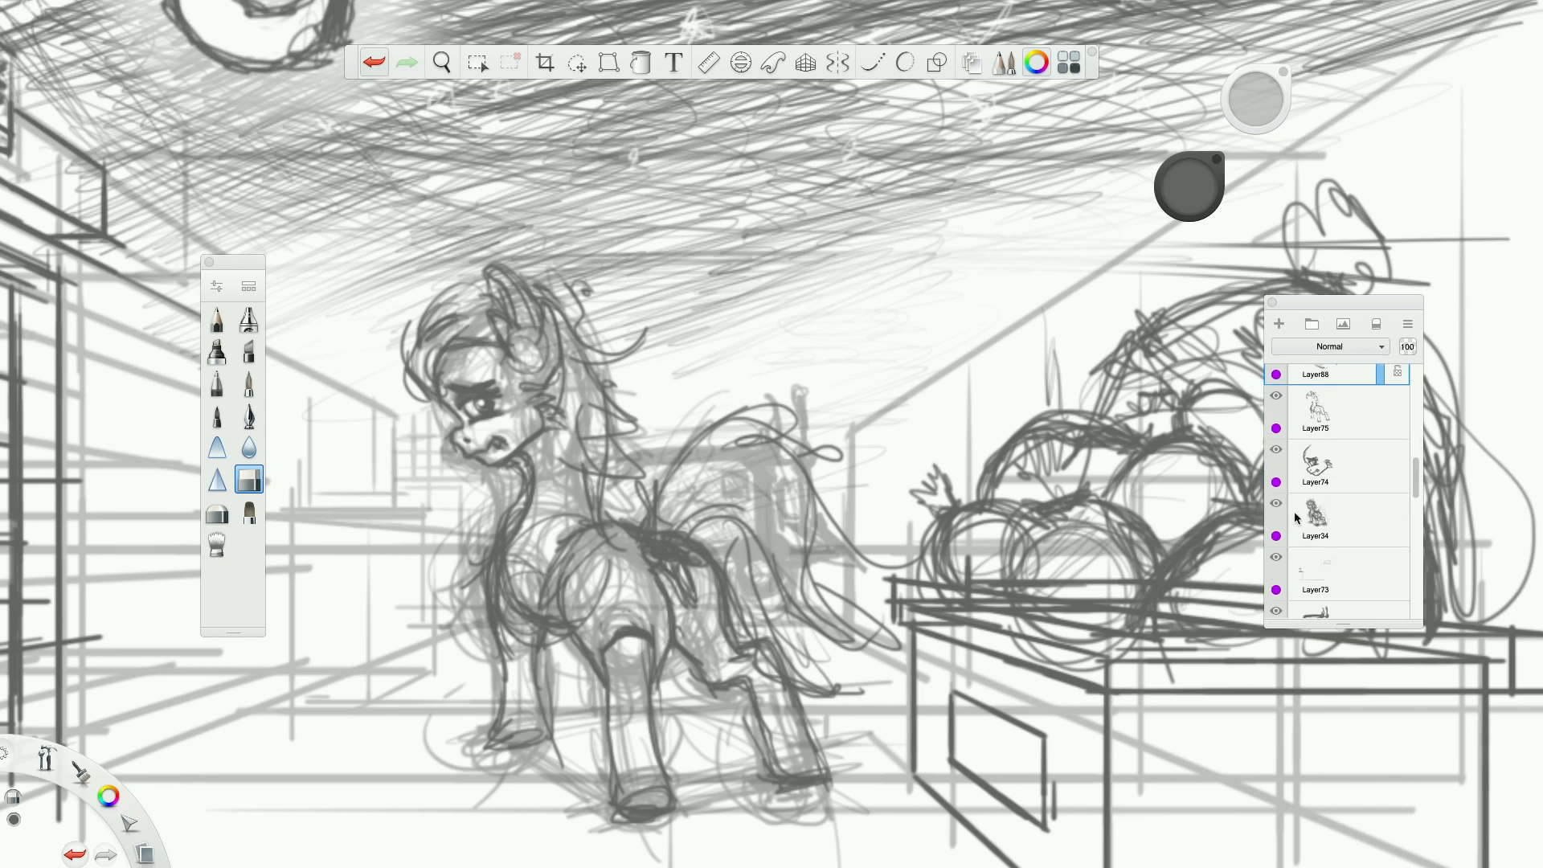
left_click(1278, 506)
left_click(1279, 508)
left_click(1277, 505)
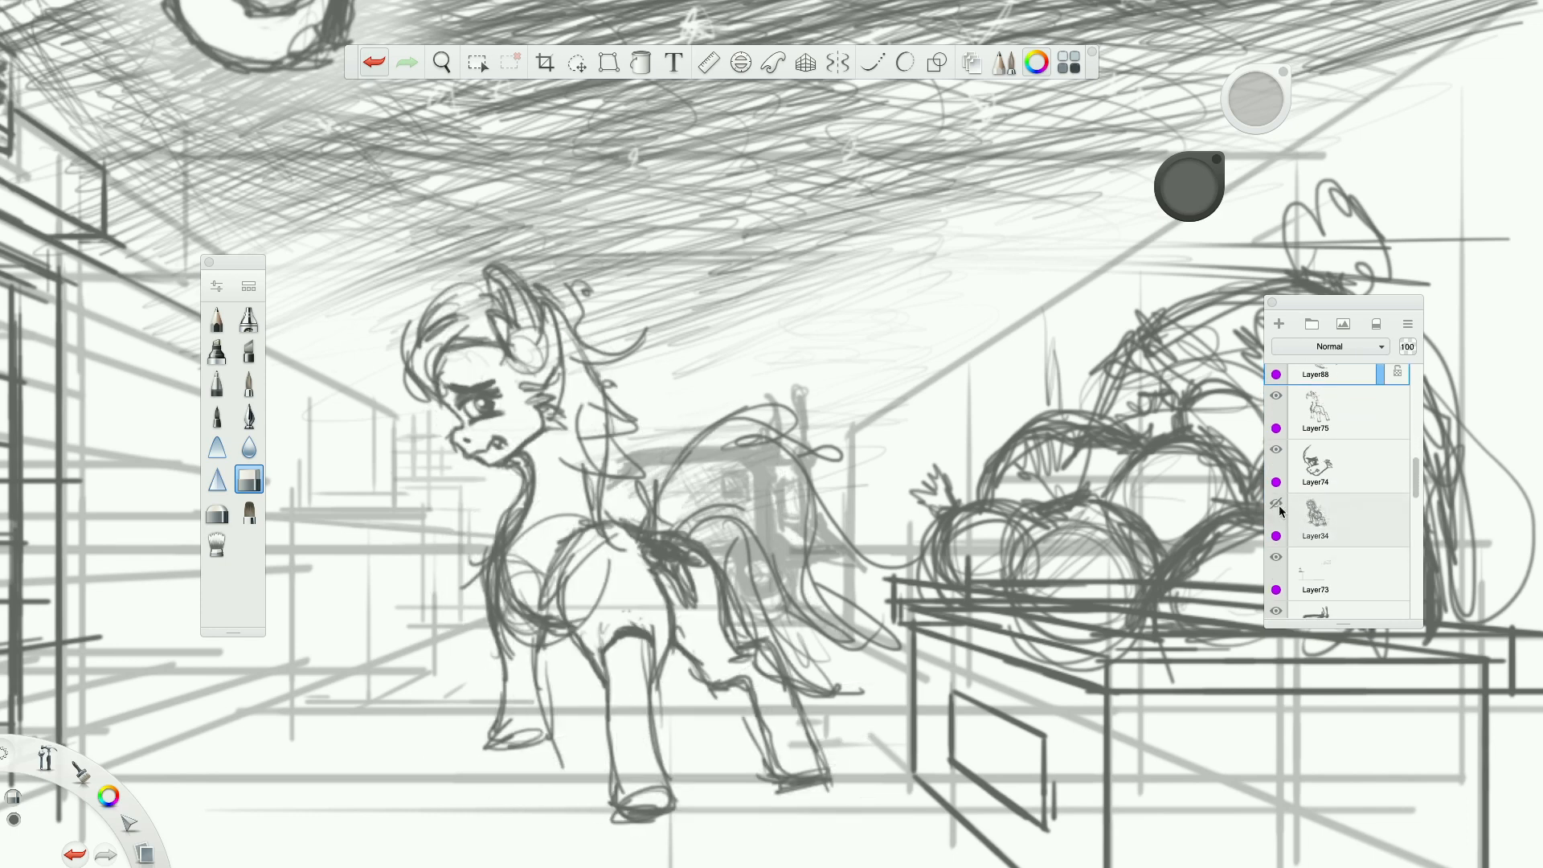
left_click(1279, 506)
left_click(1279, 506)
left_click(1279, 506)
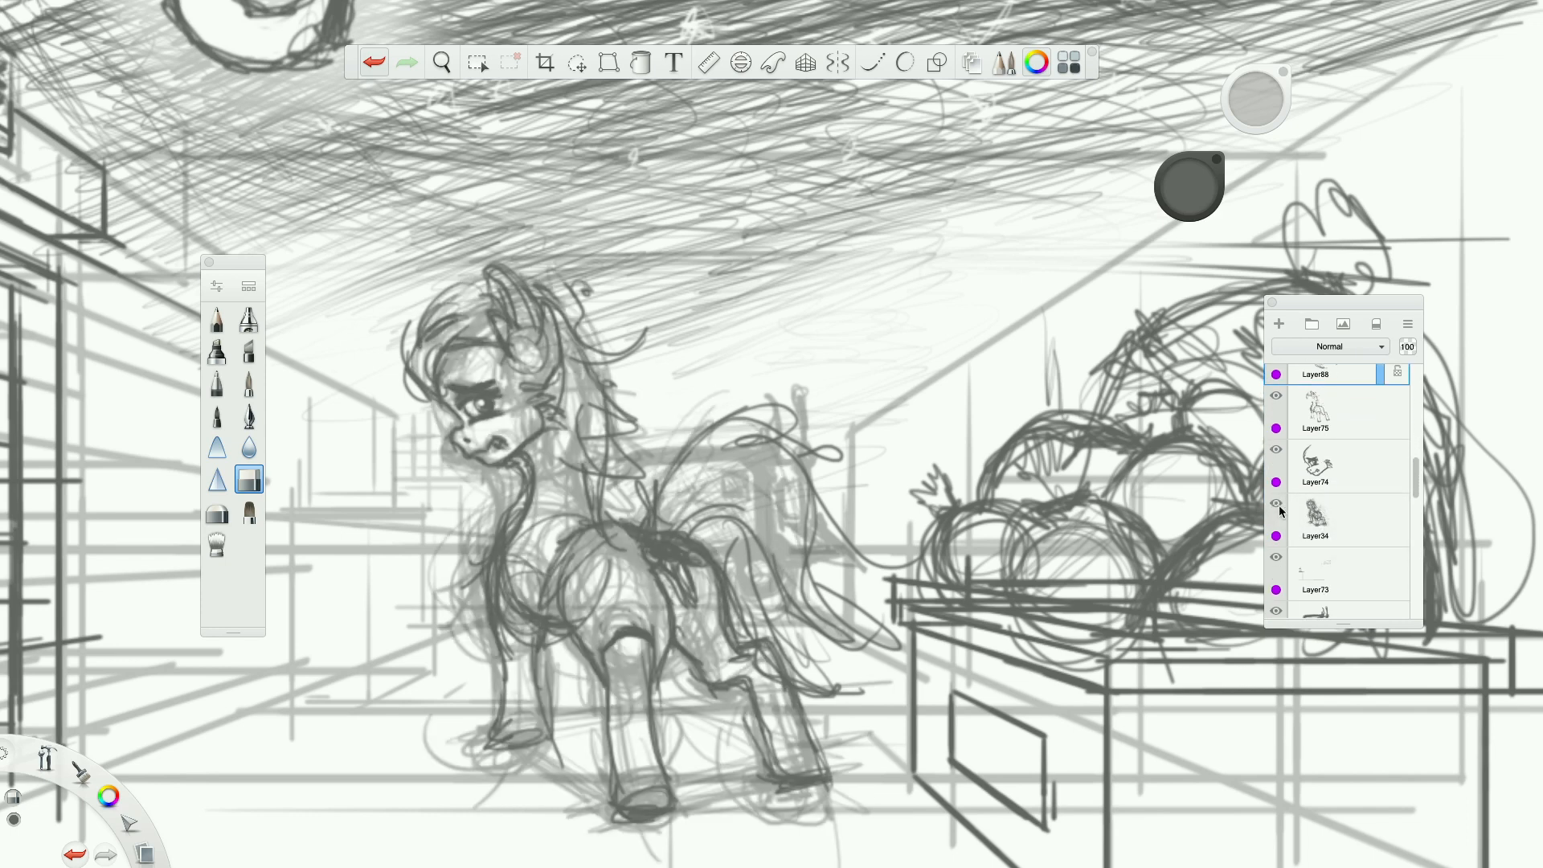
left_click(1279, 506)
left_click(1279, 506)
left_click(1279, 506)
left_click(1279, 506)
left_click(1279, 507)
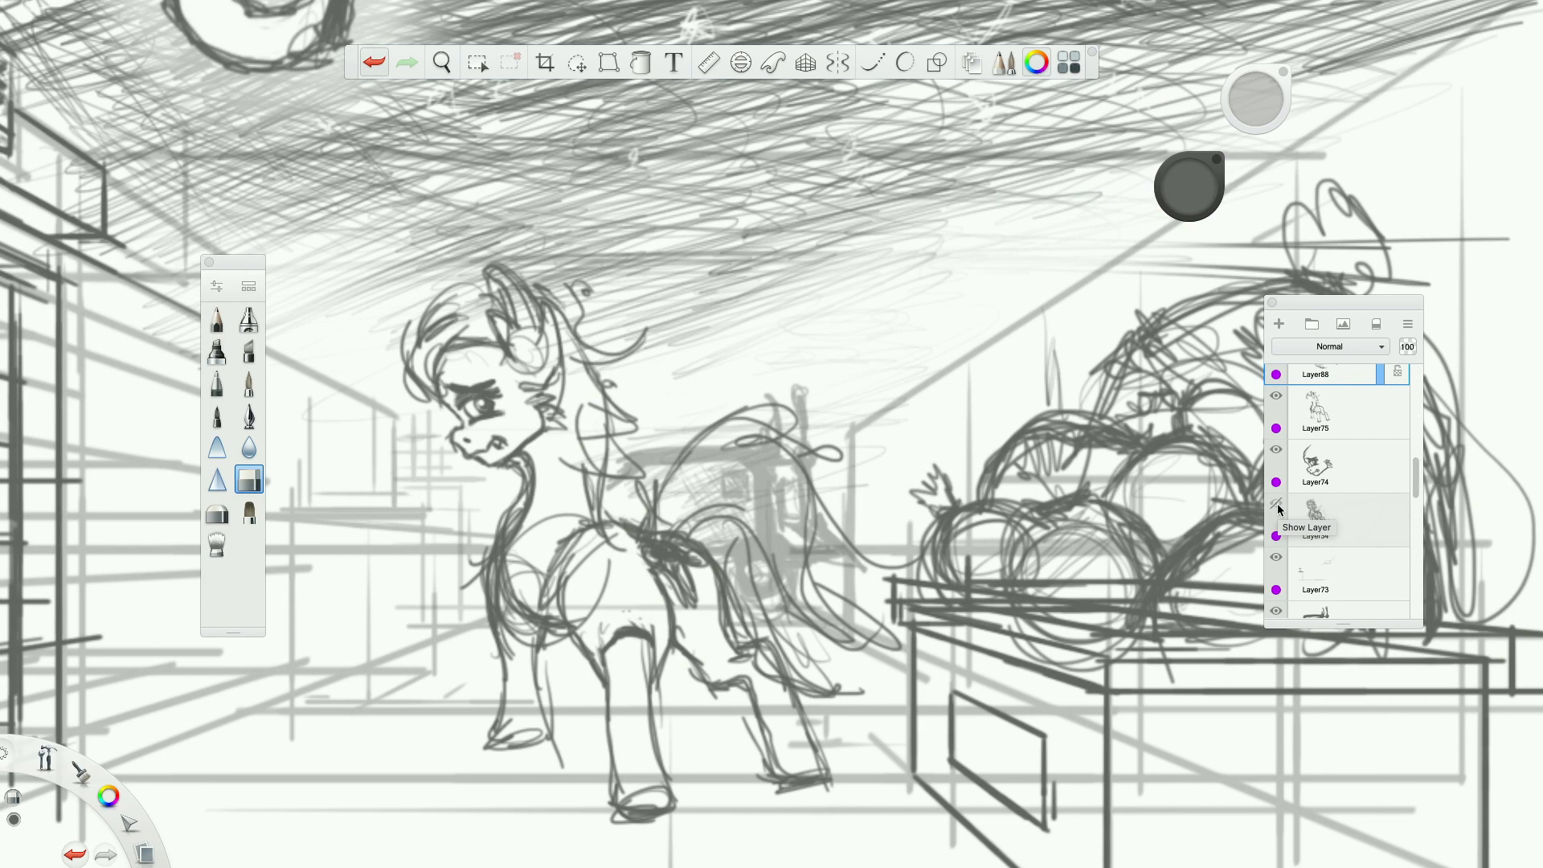
left_click(1278, 508)
scroll(1286, 502, "up", 2)
Select the body layer again, erase the rear edge of the far foreleg and start redrawing it in pencil.
left_click(1321, 464)
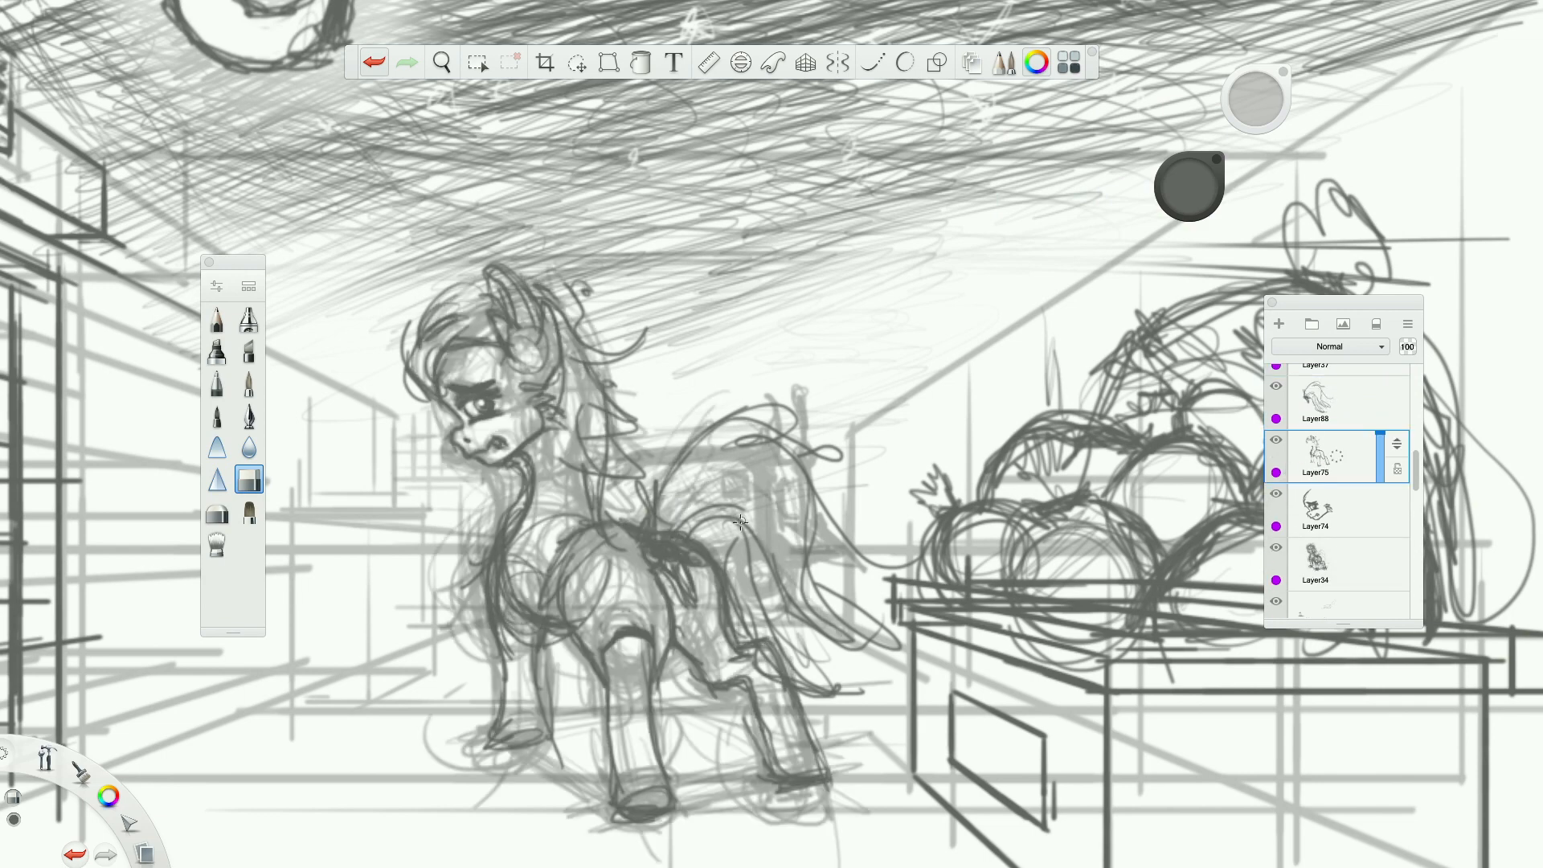
scroll(683, 587, "up", 5)
scroll(683, 586, "down", 5)
scroll(584, 658, "up", 5)
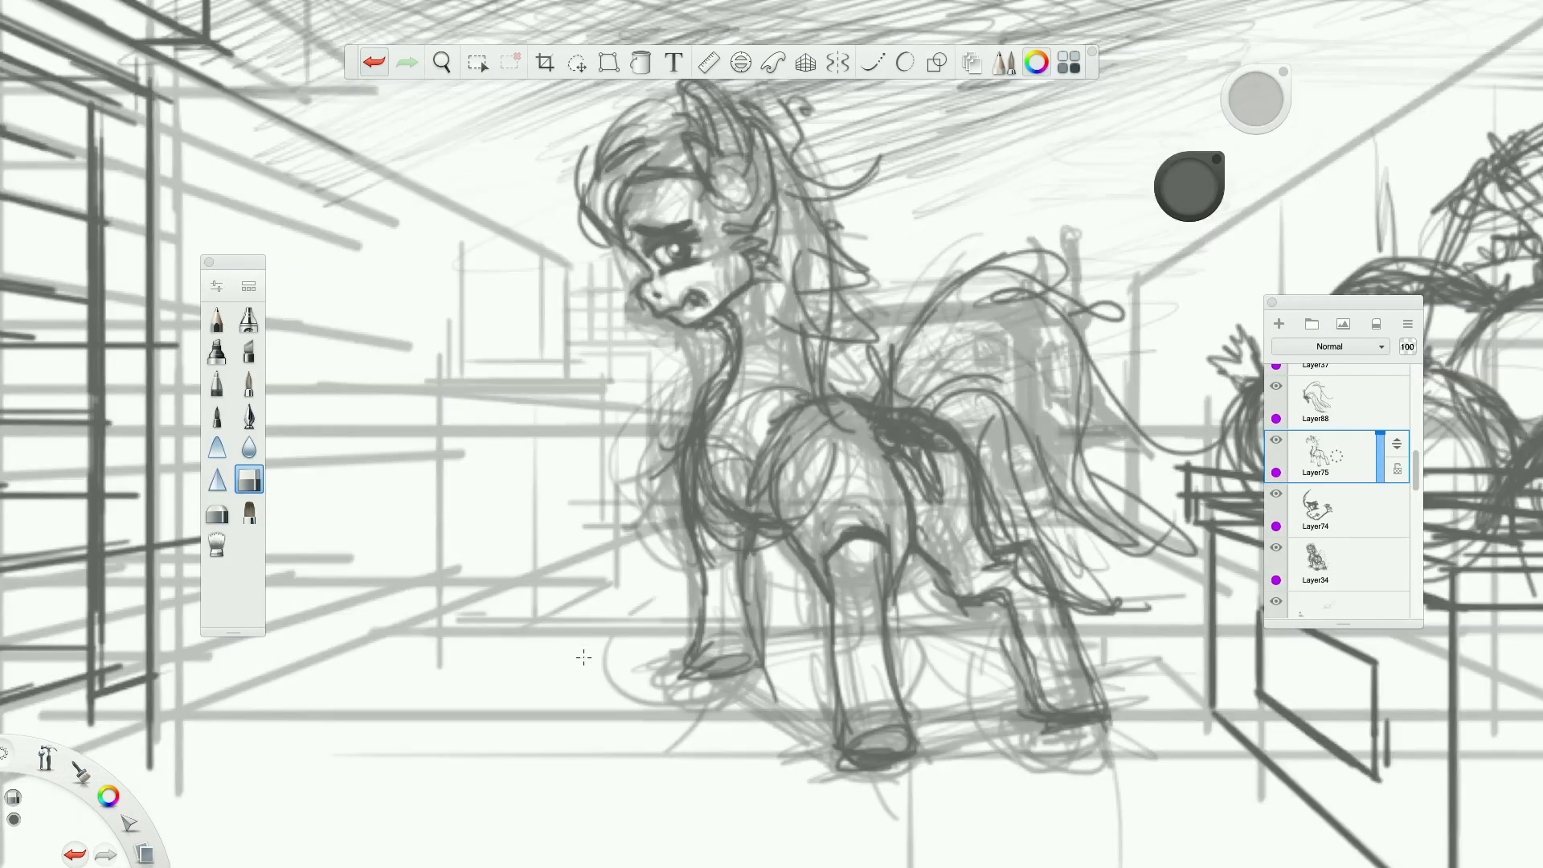
left_click_drag(754, 524, 762, 647)
left_click_drag(109, 796, 150, 757)
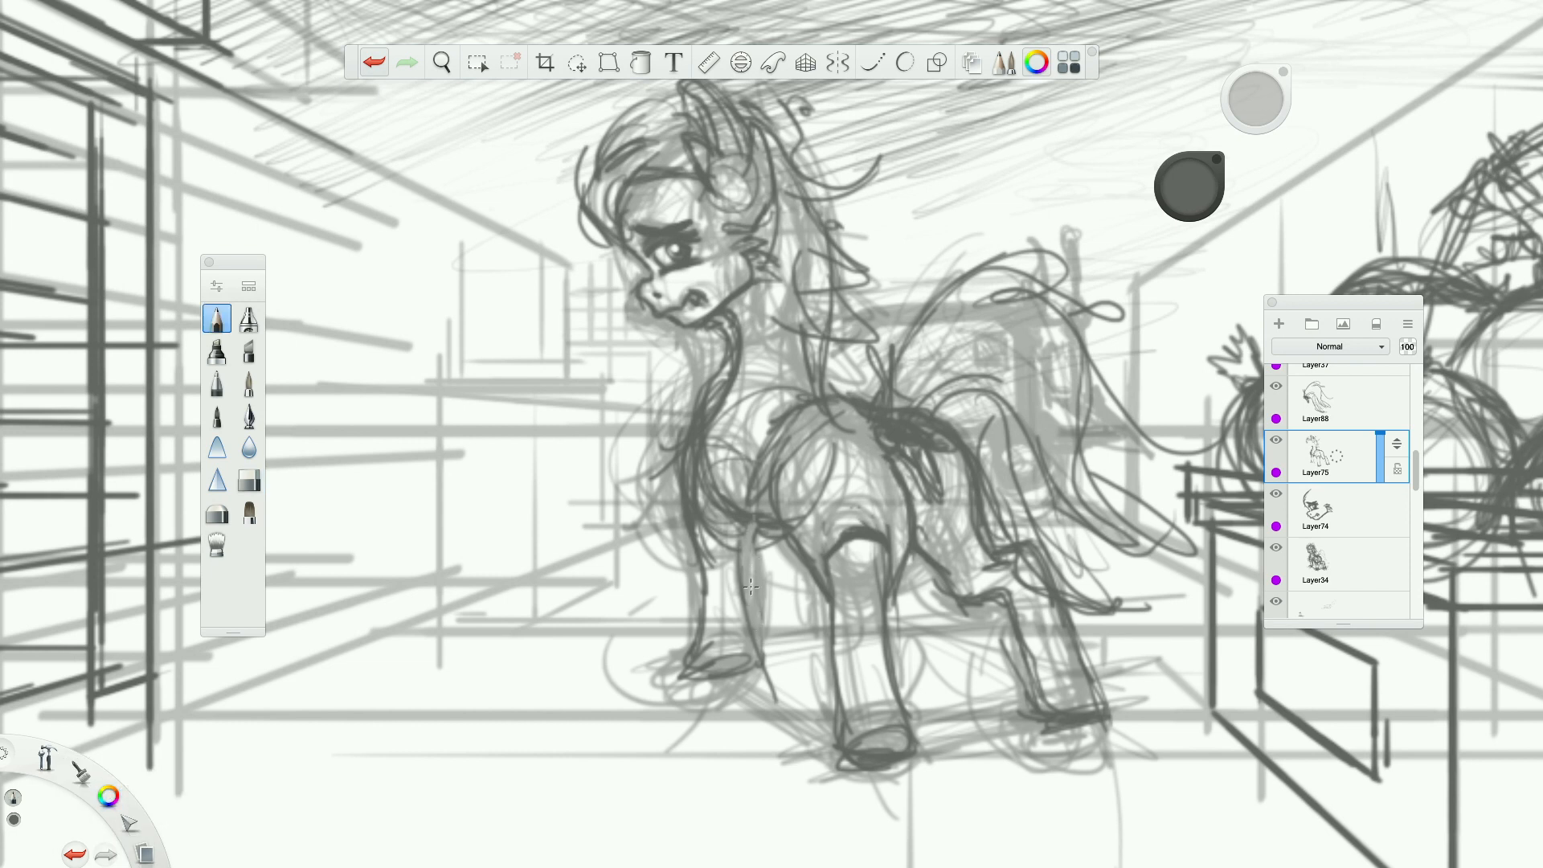
left_click_drag(109, 796, 140, 769)
left_click_drag(740, 558, 745, 593)
Move the colour puck out of the way, undo a stray chest stroke and redraw the far foreleg's rear edge and hoof.
left_click_drag(1221, 183, 1170, 115)
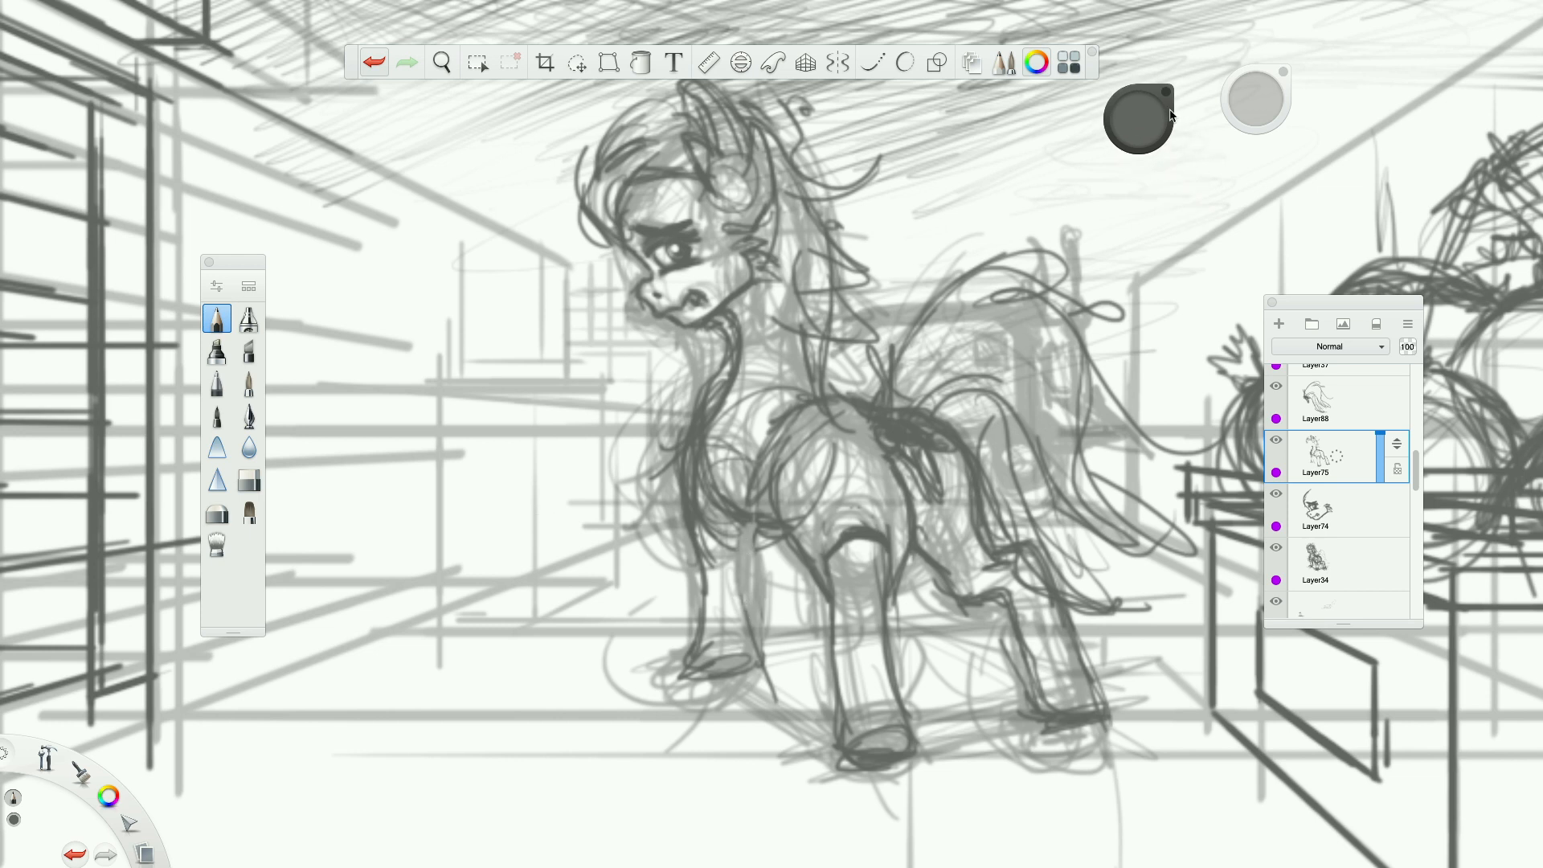
left_click_drag(710, 462, 676, 484)
key("ctrl+z")
key("e")
left_click(217, 321)
mouse_move(763, 549)
left_mouse_down()
mouse_move(759, 651)
mouse_move(684, 678)
left_mouse_up()
left_click_drag(768, 565, 767, 585)
Add pencil strokes along the front of the pony's neck and chest to build up its outline.
mouse_move(739, 384)
left_mouse_down()
mouse_move(712, 408)
mouse_move(699, 498)
left_mouse_up()
mouse_move(723, 346)
left_mouse_down()
mouse_move(674, 389)
mouse_move(665, 468)
left_mouse_up()
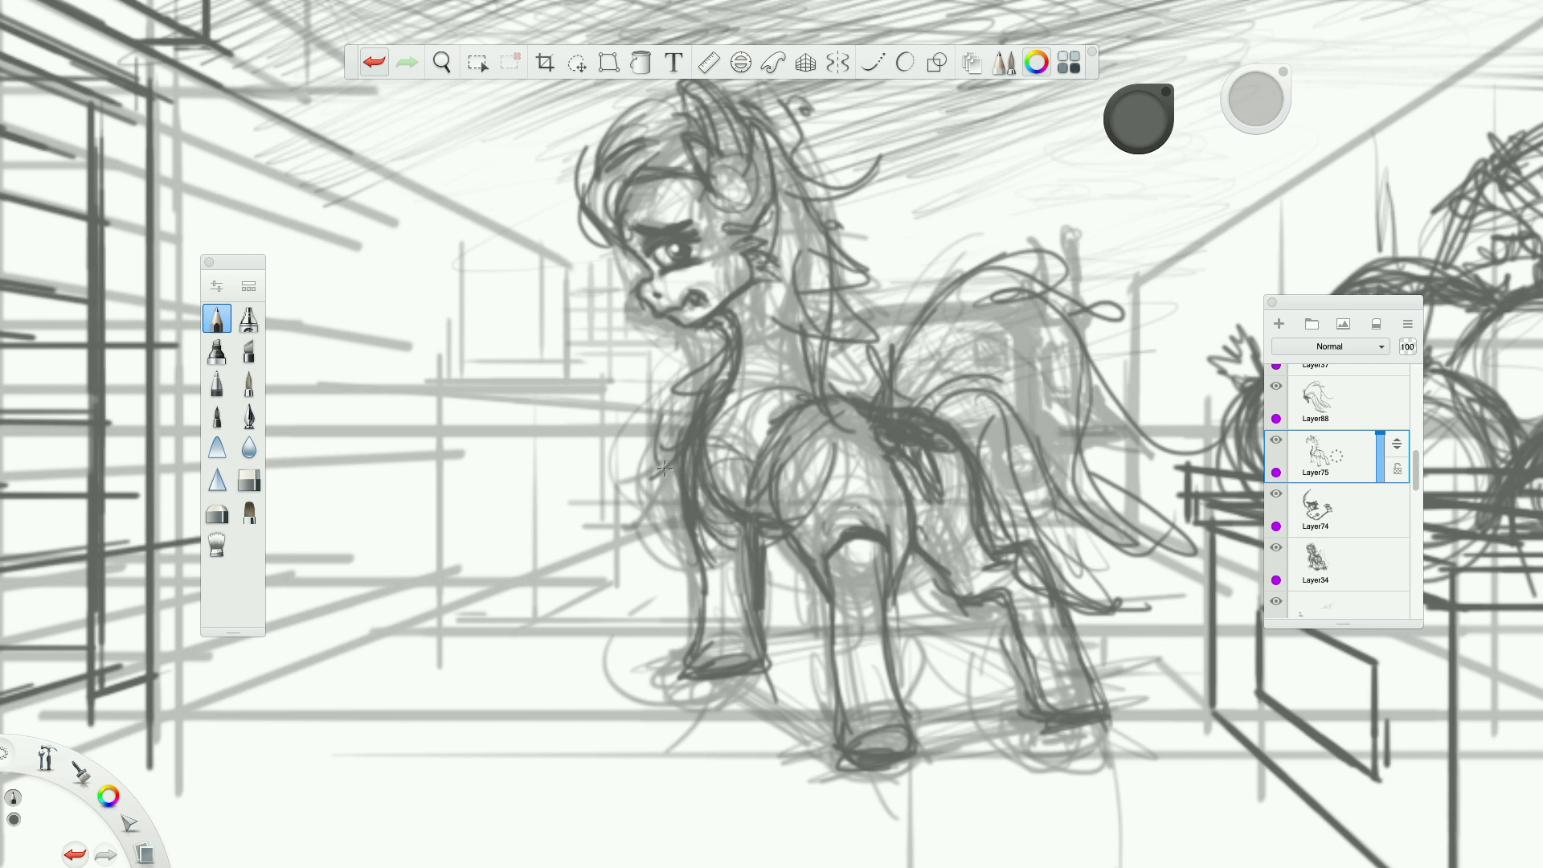
left_click_drag(705, 377, 665, 462)
scroll(753, 480, "down", 5)
scroll(753, 480, "up", 6)
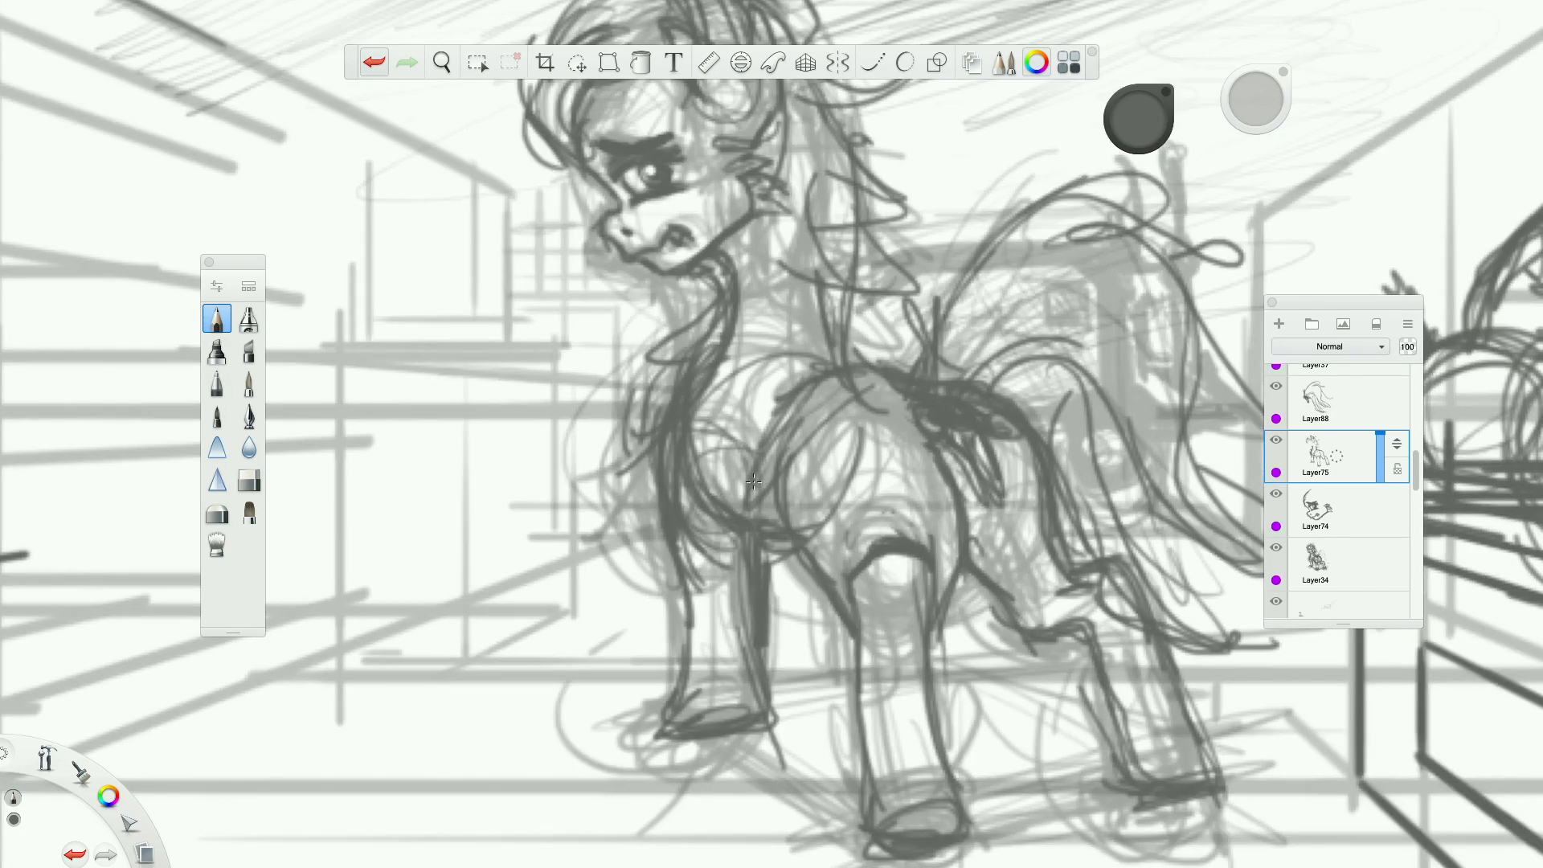
Add two new layers above the body layer and pencil the outline and rough hatching of a dark patch over the pony's shoulder.
left_click(1278, 325)
left_click(1281, 325)
mouse_move(722, 428)
left_mouse_down()
mouse_move(794, 487)
mouse_move(770, 499)
left_mouse_up()
left_click_drag(757, 375, 837, 469)
mouse_move(760, 375)
left_mouse_down()
mouse_move(842, 477)
mouse_move(703, 421)
left_mouse_up()
left_click_drag(707, 438, 746, 490)
mouse_move(707, 424)
left_mouse_down()
mouse_move(752, 509)
mouse_move(862, 494)
left_mouse_up()
left_click_drag(791, 397, 886, 484)
left_click_drag(827, 450, 781, 495)
mouse_move(774, 443)
left_mouse_down()
mouse_move(749, 474)
mouse_move(773, 474)
left_mouse_up()
left_click_drag(734, 426, 836, 477)
left_click_drag(770, 382, 807, 372)
Fill out the shoulder patch with denser hatching and jagged, feathered strokes along its rear edge.
mouse_move(779, 378)
left_mouse_down()
mouse_move(854, 381)
mouse_move(868, 413)
left_mouse_up()
mouse_move(840, 423)
left_mouse_down()
mouse_move(869, 456)
mouse_move(793, 491)
left_mouse_up()
mouse_move(720, 414)
left_mouse_down()
mouse_move(764, 382)
mouse_move(703, 414)
left_mouse_up()
mouse_move(703, 414)
left_mouse_down()
mouse_move(708, 476)
mouse_move(738, 490)
left_mouse_up()
mouse_move(712, 400)
left_mouse_down()
mouse_move(772, 362)
mouse_move(817, 371)
left_mouse_up()
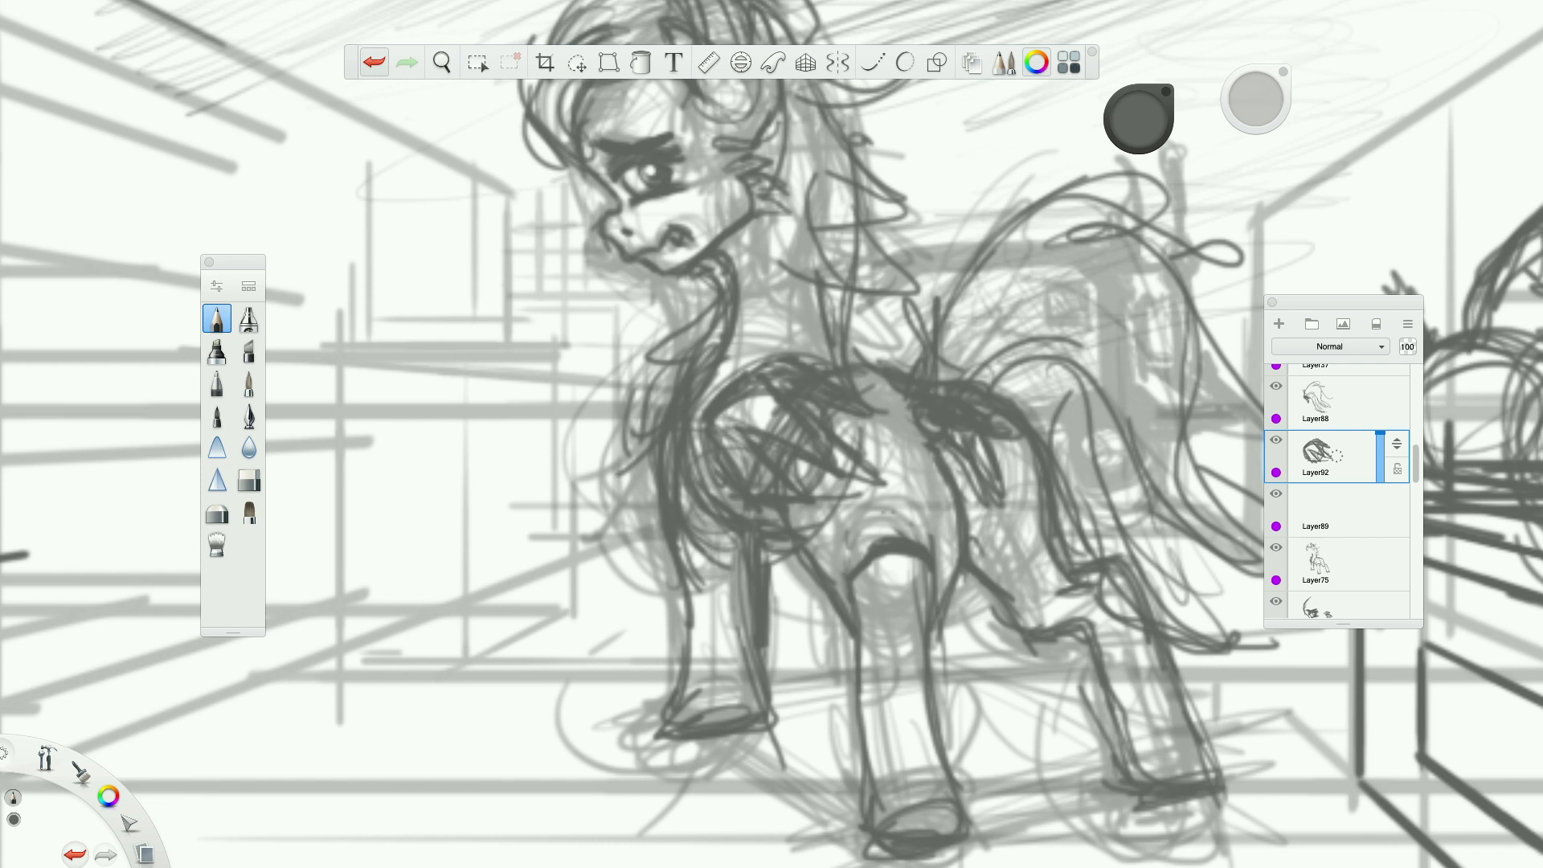
left_click_drag(719, 390, 853, 463)
mouse_move(718, 431)
left_mouse_down()
mouse_move(750, 475)
mouse_move(823, 506)
left_mouse_up()
left_click_drag(831, 409, 864, 422)
mouse_move(830, 361)
left_mouse_down()
mouse_move(714, 393)
mouse_move(711, 458)
mouse_move(760, 494)
left_mouse_up()
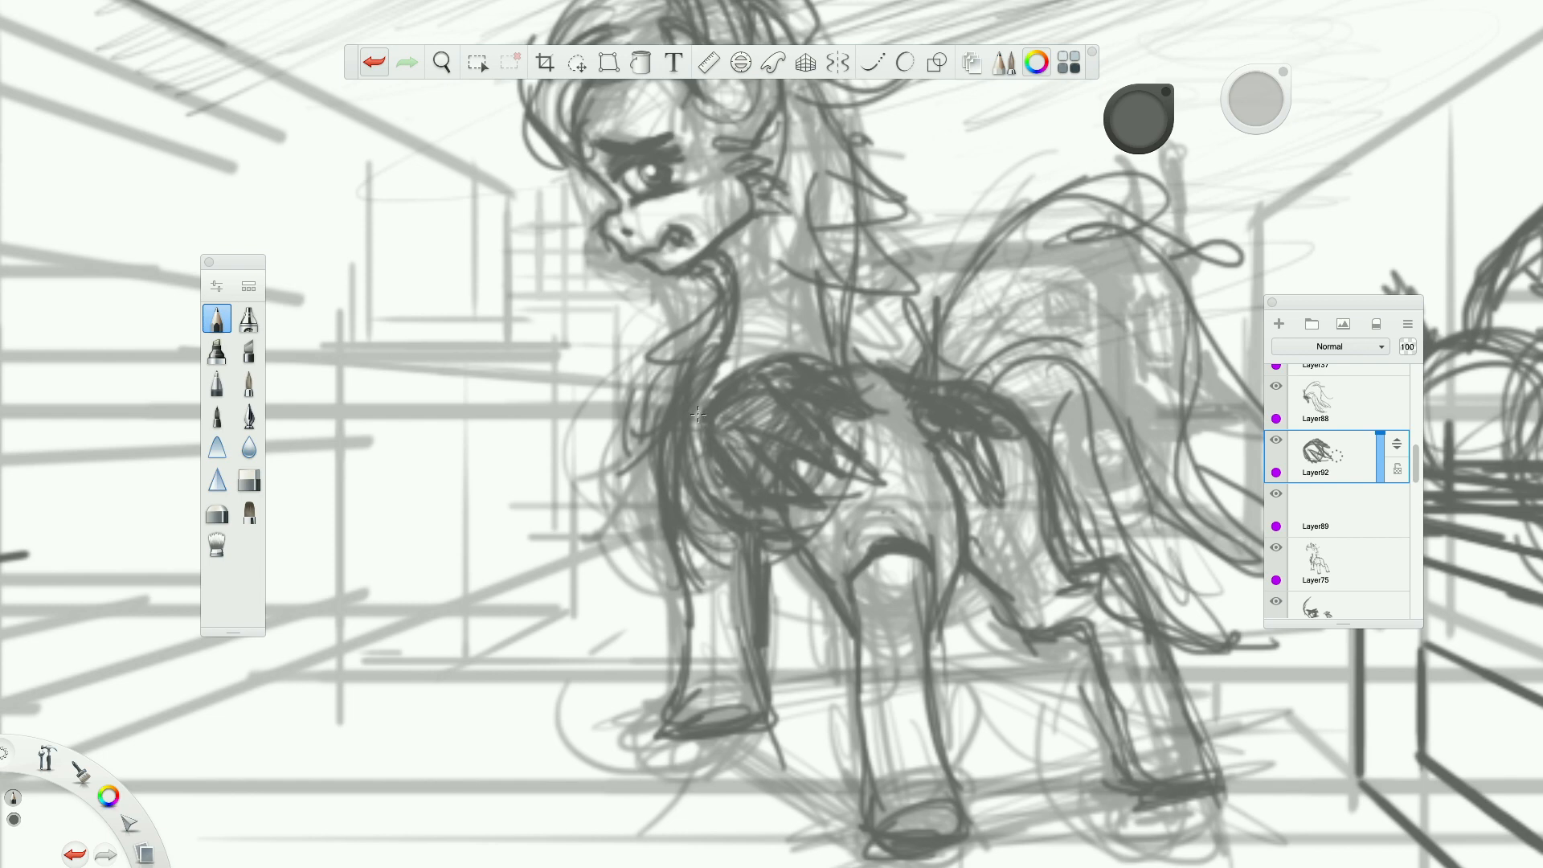
left_click_drag(727, 438, 771, 481)
left_click_drag(761, 397, 773, 412)
Scale the shoulder patch layer to 95% and shift it slightly into place on the pony's shoulder.
scroll(827, 388, "down", 5)
scroll(827, 387, "up", 5)
left_click(577, 63)
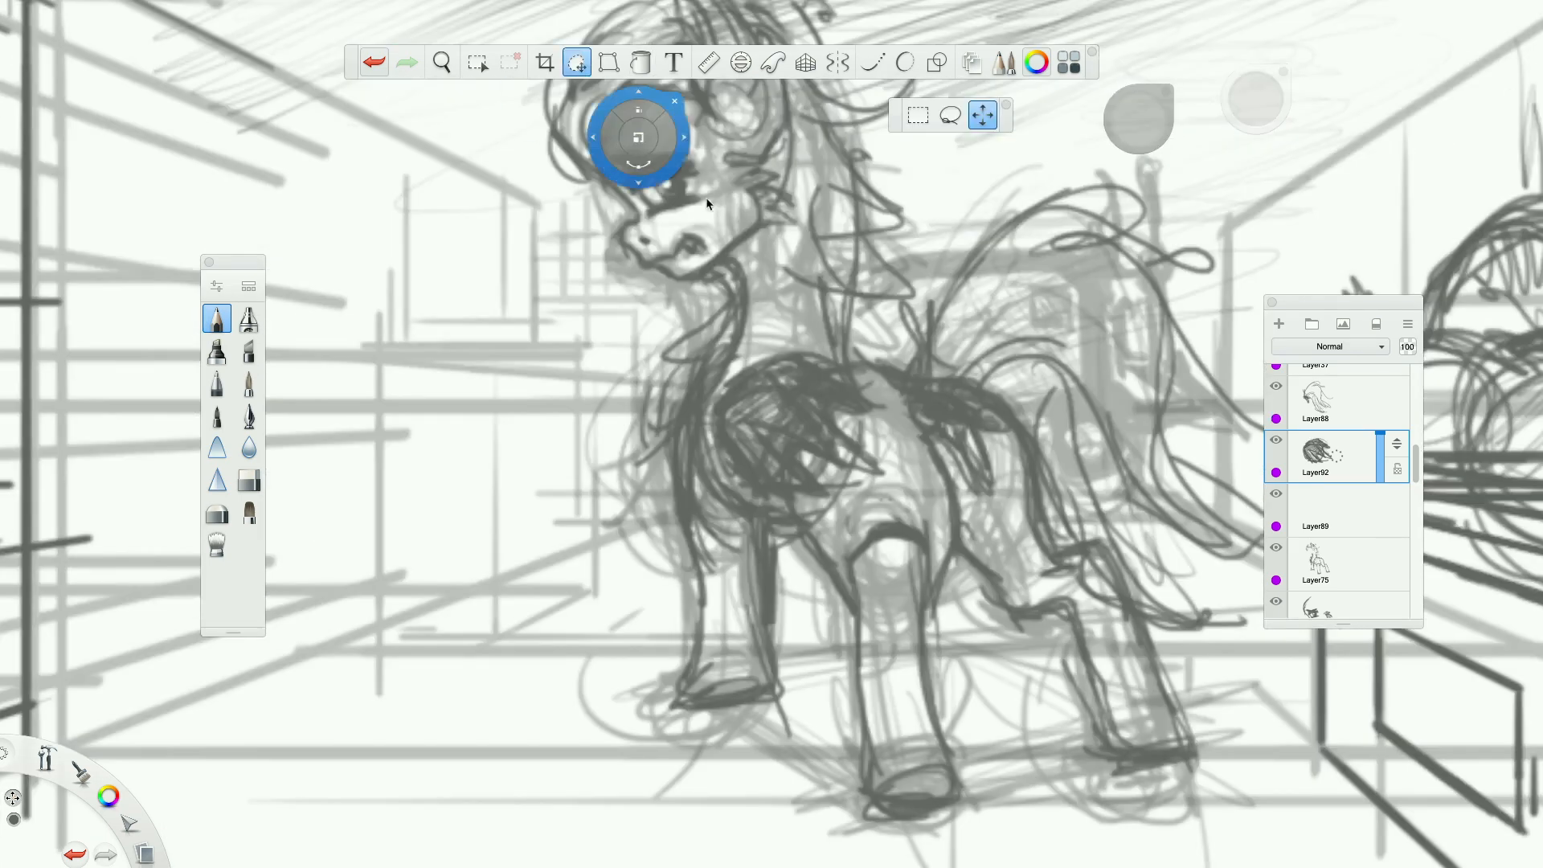
left_click_drag(770, 243, 660, 147)
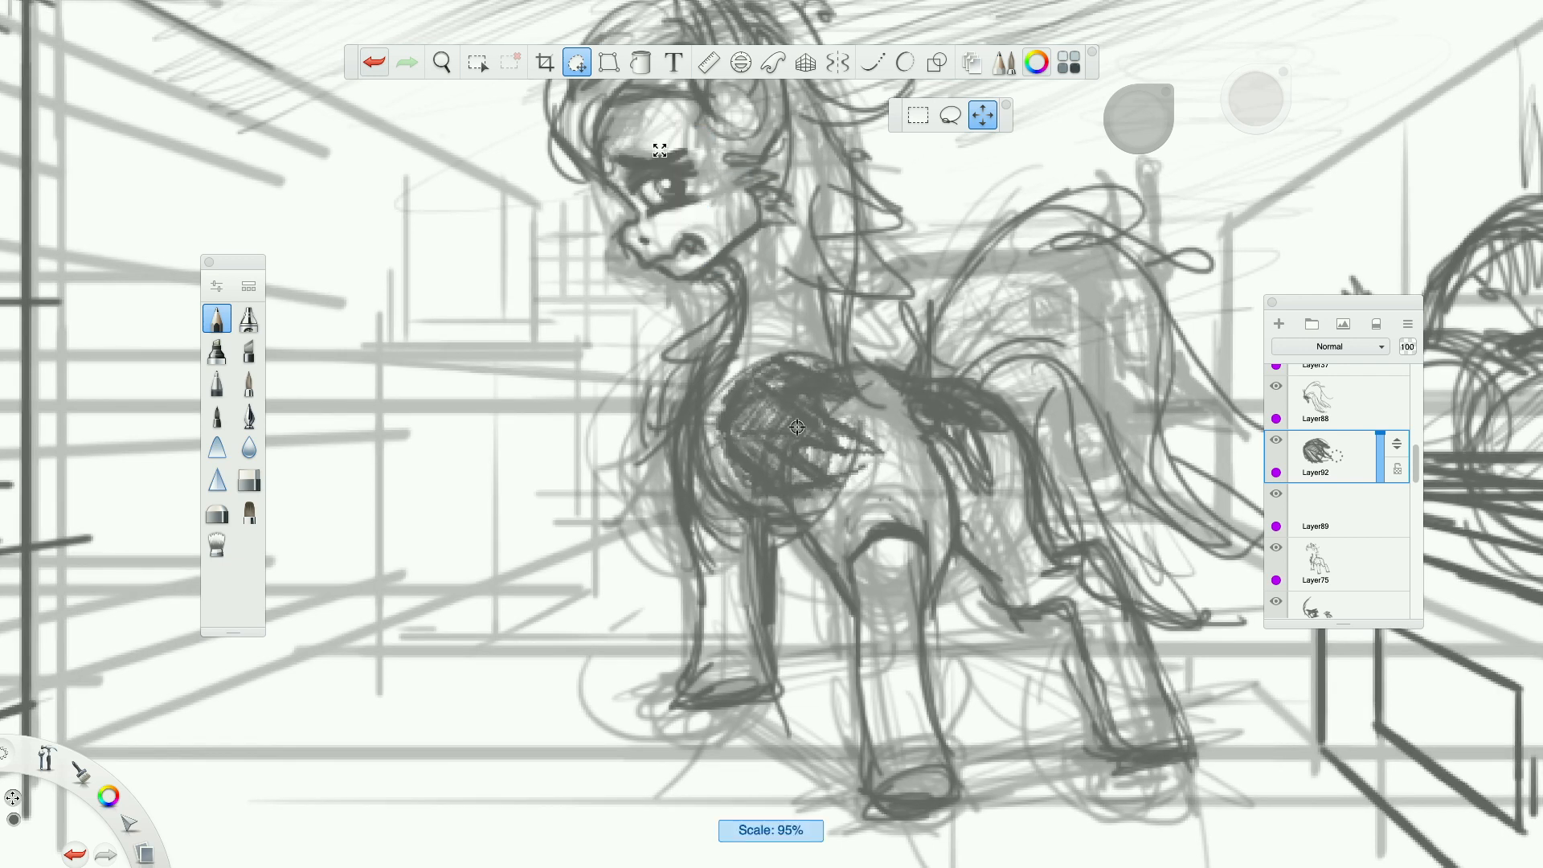
mouse_move(828, 195)
left_mouse_down()
mouse_move(826, 216)
mouse_move(785, 210)
mouse_move(827, 224)
mouse_move(820, 198)
left_mouse_up()
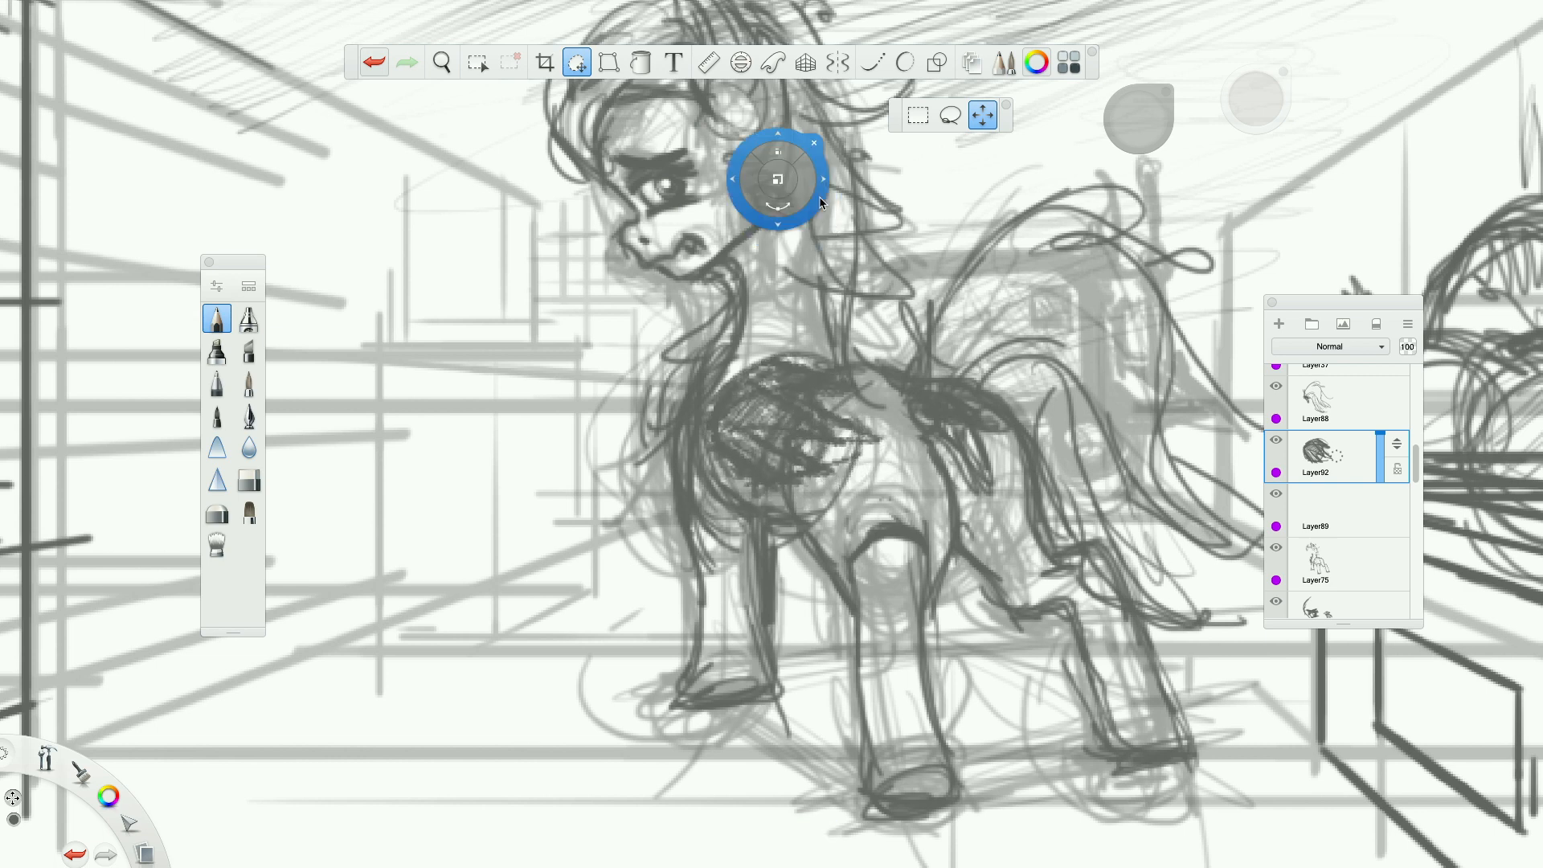
left_click(815, 144)
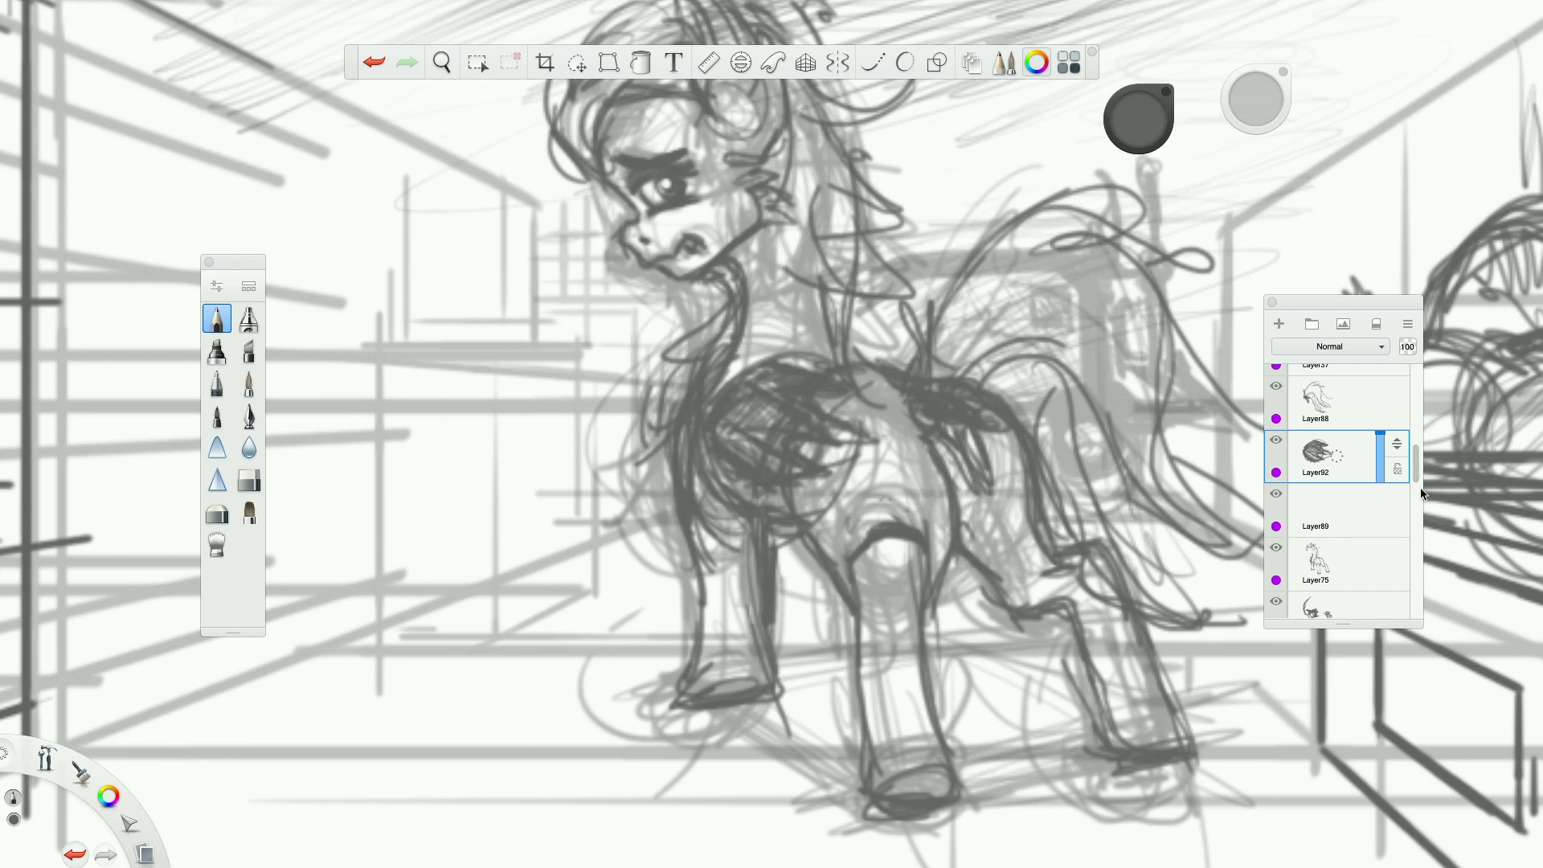
Select the body layer and pencil the chest line running from behind the shoulder patch down to the near foreleg.
left_click(1350, 557)
scroll(926, 551, "up", 2)
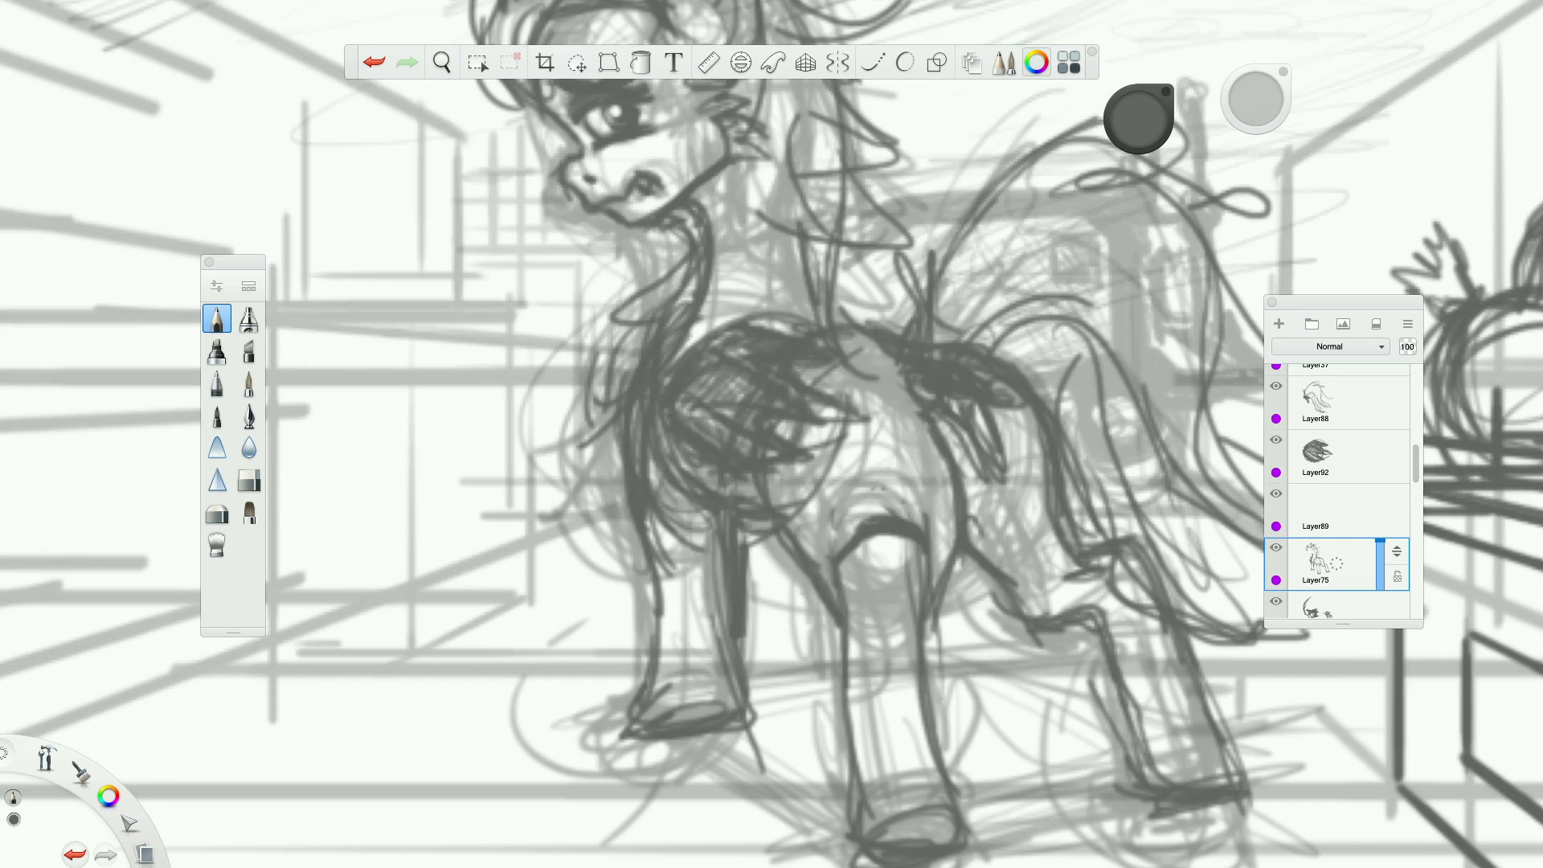
left_click_drag(793, 421, 810, 528)
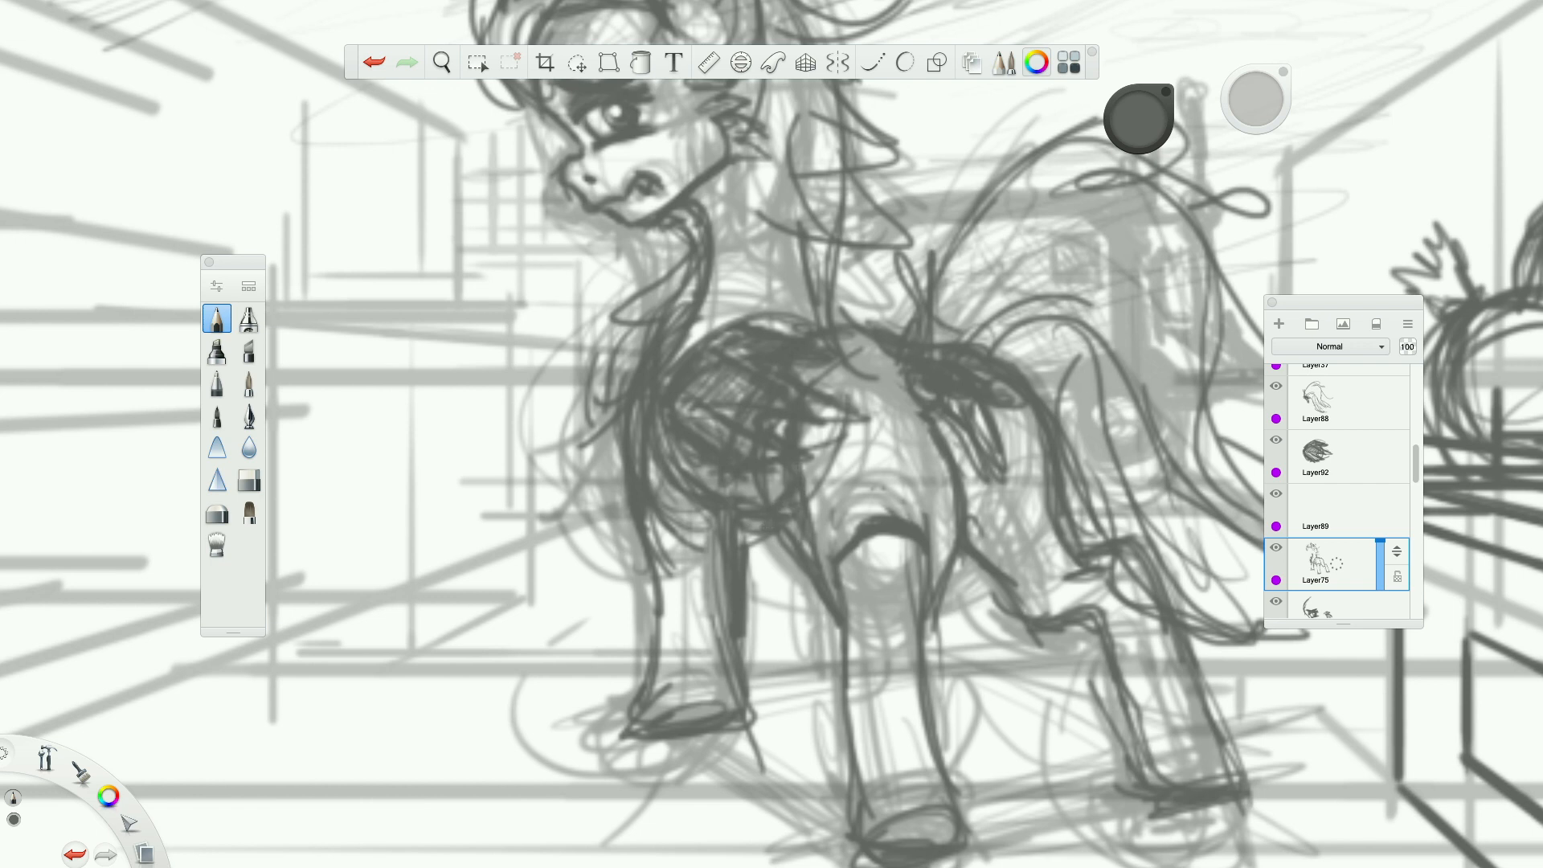
left_click_drag(794, 492, 831, 588)
mouse_move(784, 419)
left_mouse_down()
mouse_move(776, 473)
mouse_move(827, 563)
left_mouse_up()
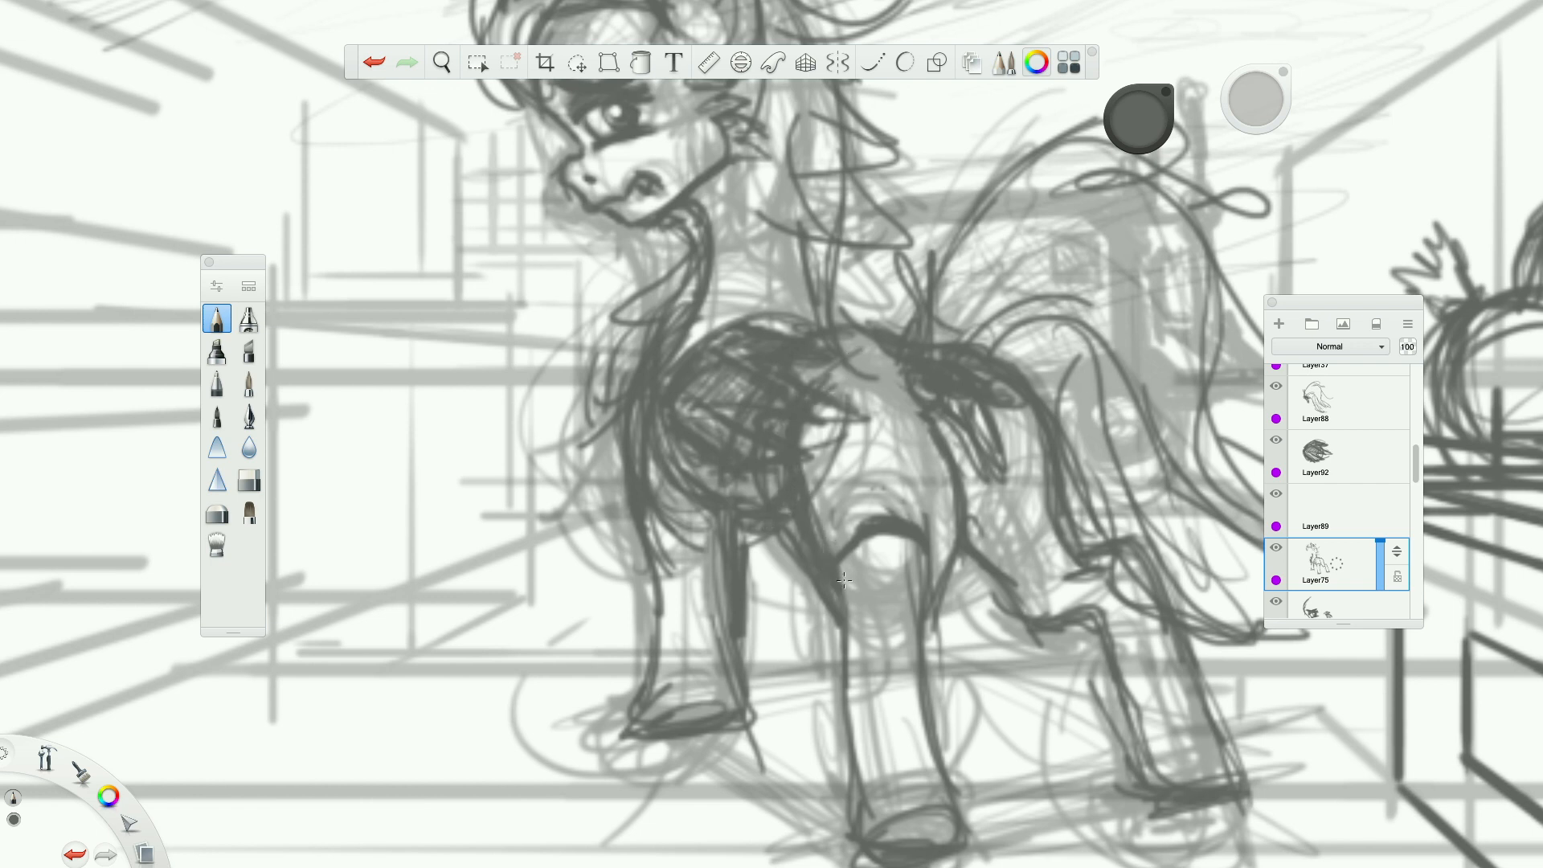
Erase the excess lines beside the new chest line and on the pony's back behind the shoulder patch.
left_click(251, 479)
left_click_drag(818, 485, 830, 537)
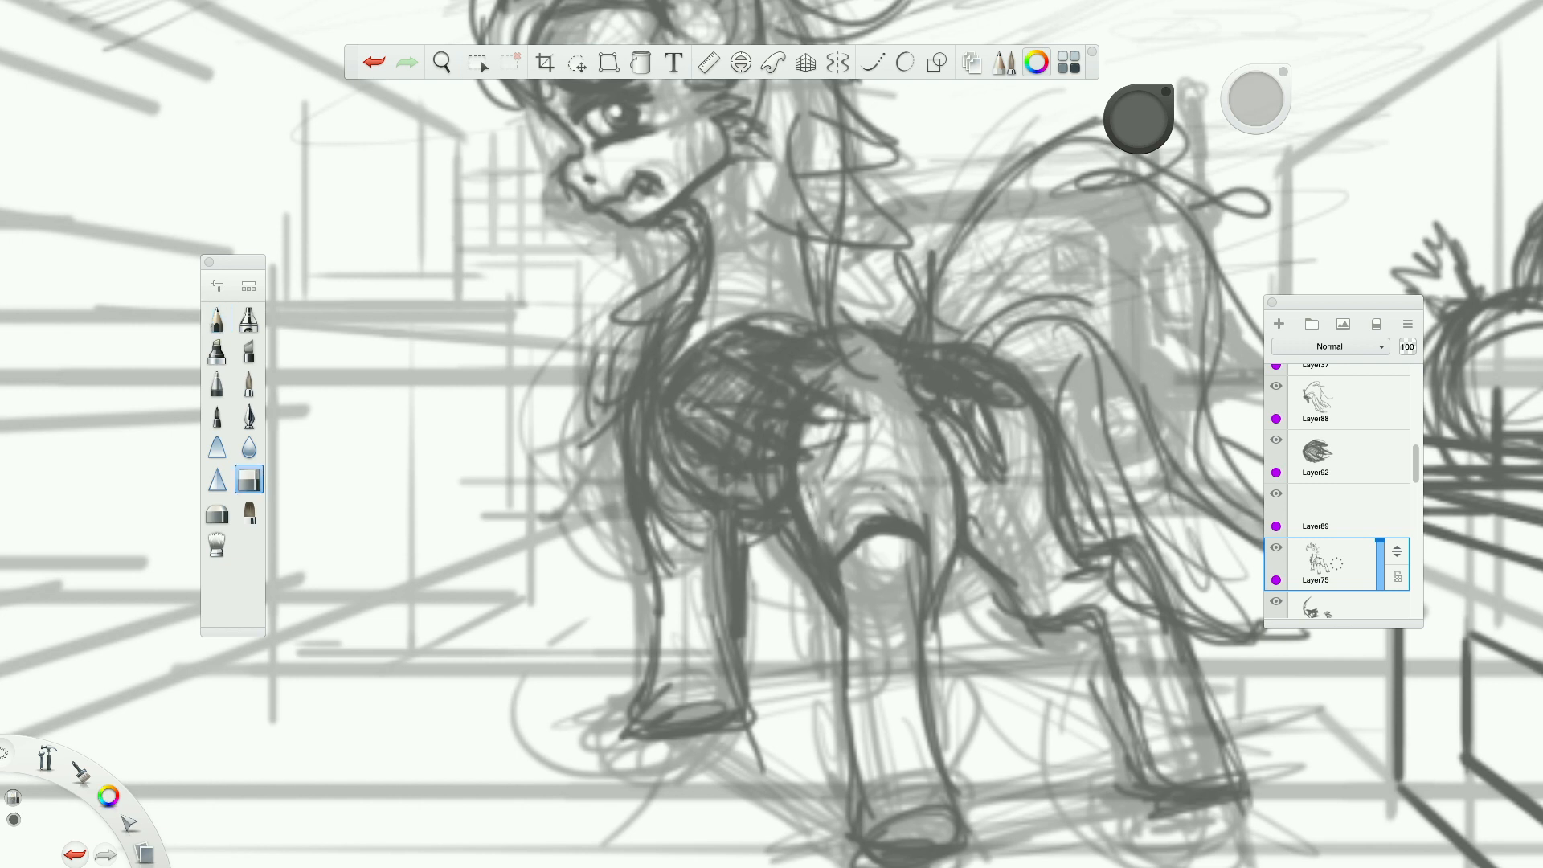
left_click_drag(853, 369, 842, 426)
left_click_drag(815, 526, 837, 440)
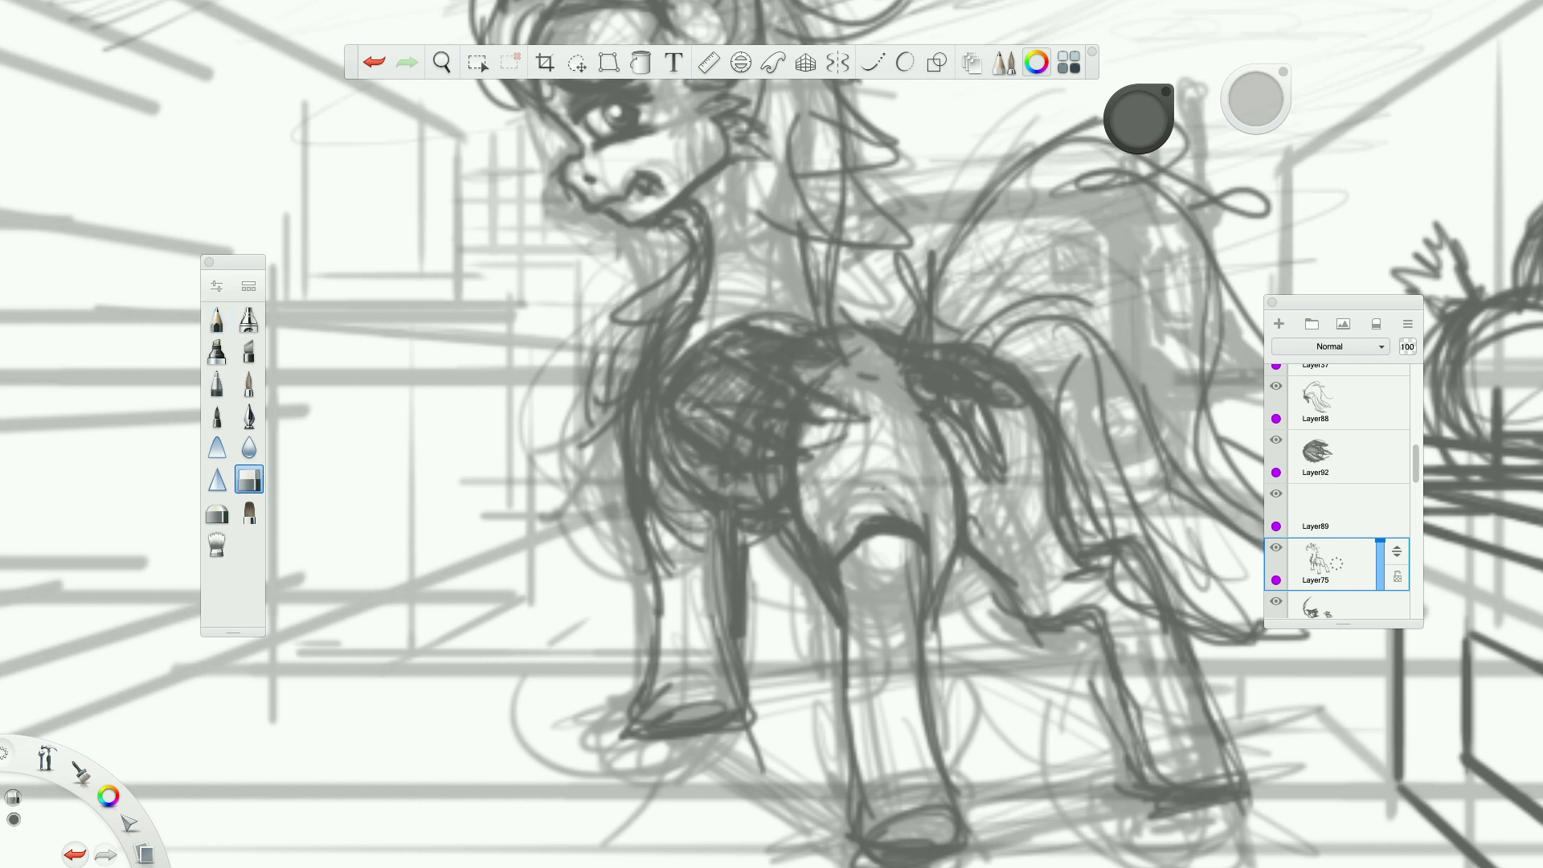
Hide the rough pony sketch layer after comparing the drawing with and without it.
scroll(871, 403, "down", 8)
scroll(874, 406, "up", 8)
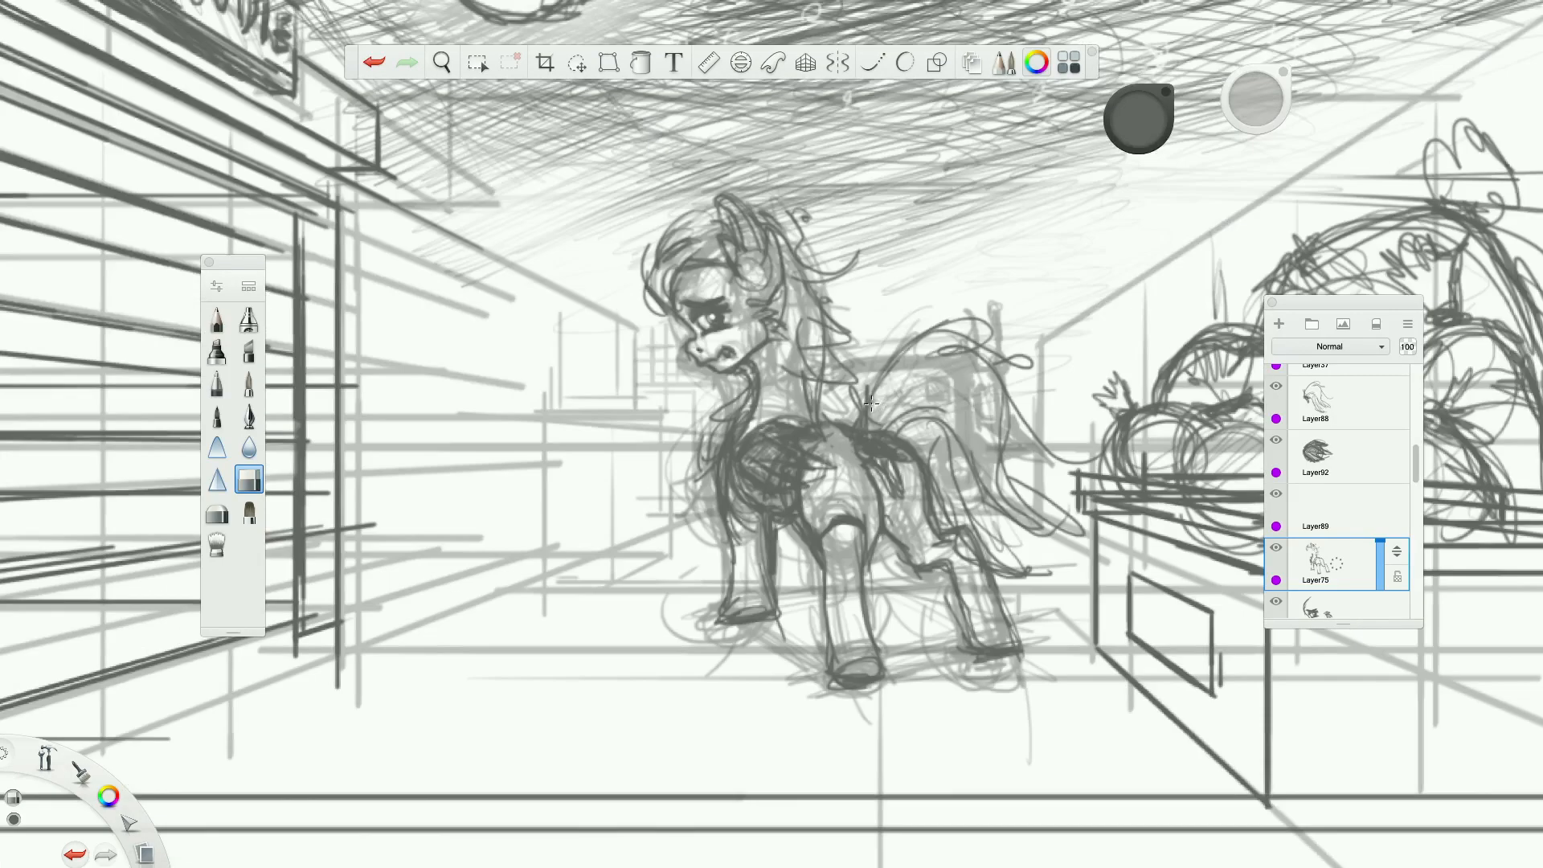
scroll(884, 409, "down", 6)
scroll(885, 409, "up", 6)
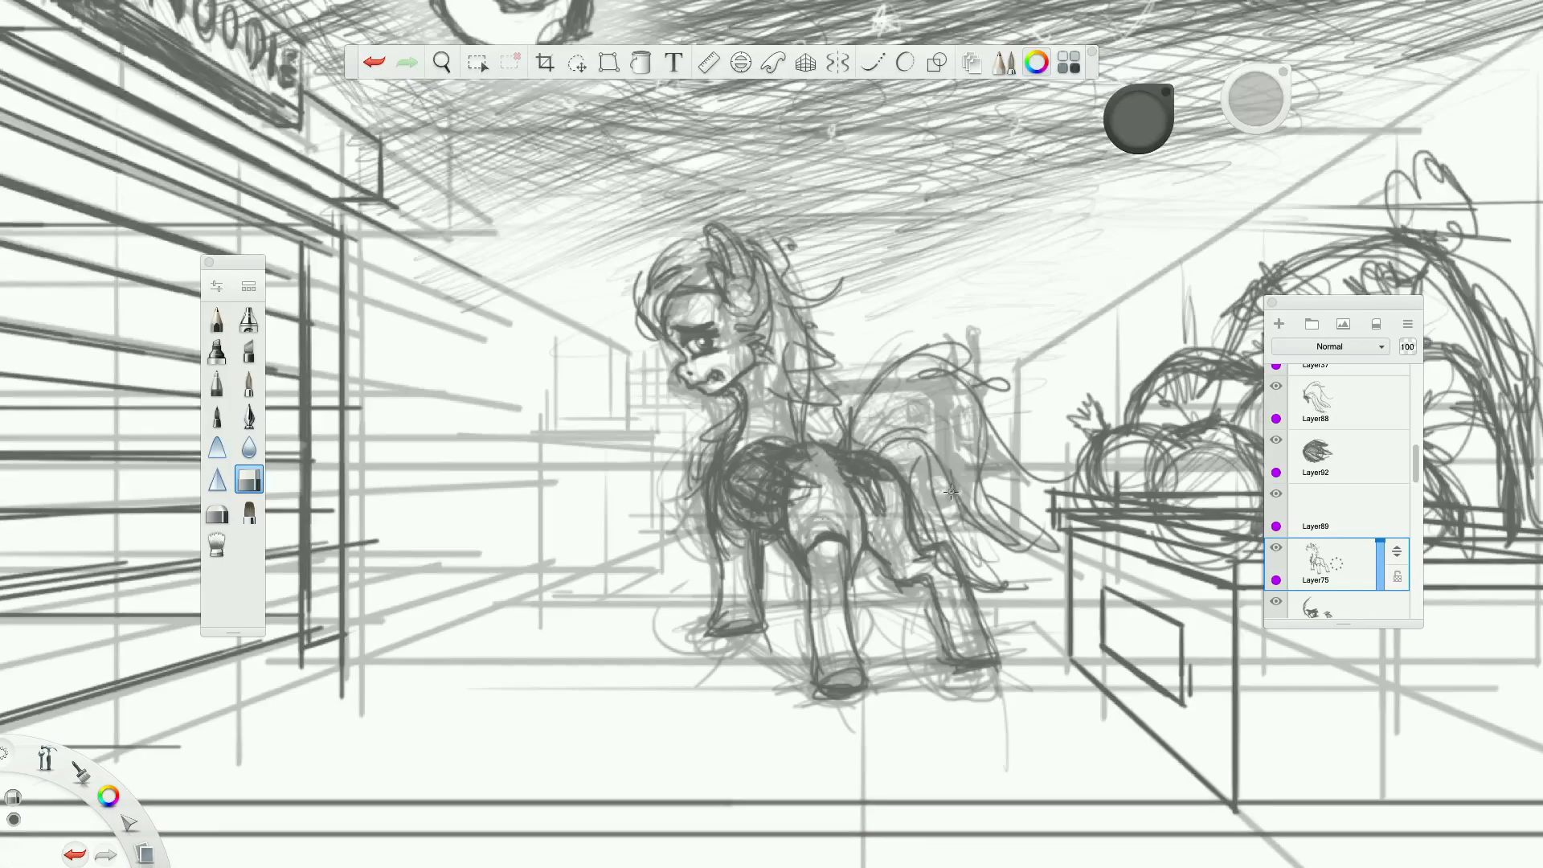
scroll(888, 408, "down", 2)
scroll(949, 390, "up", 1)
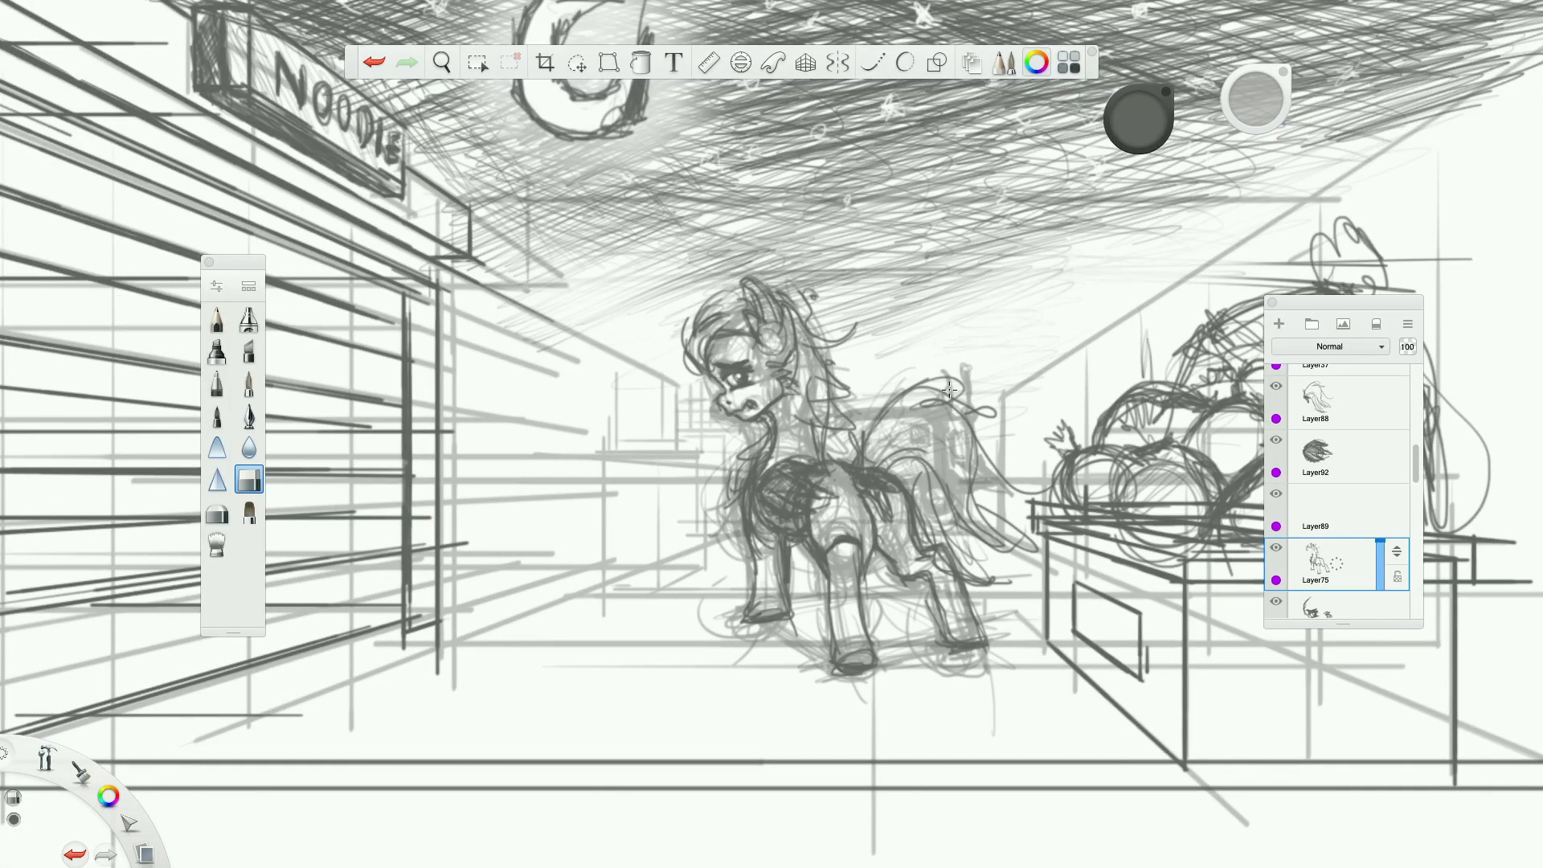
scroll(1289, 543, "down", 2)
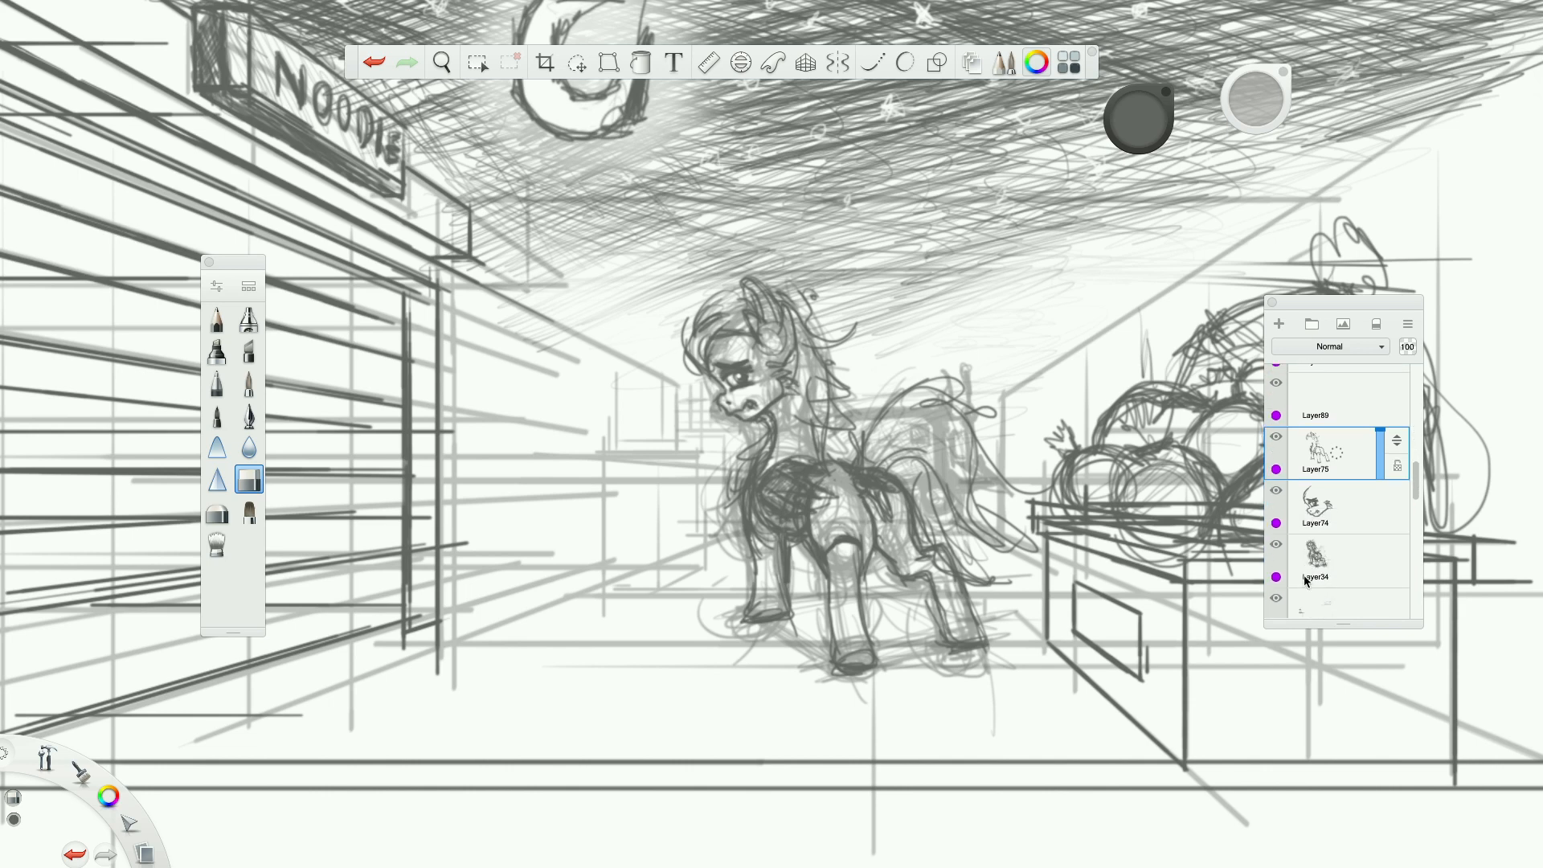
left_click(1277, 545)
left_click(1276, 544)
left_click(1276, 544)
Look through the lower layers and flick the body layer's visibility off and on to check its content.
scroll(1315, 555, "down", 1)
scroll(1314, 554, "down", 3)
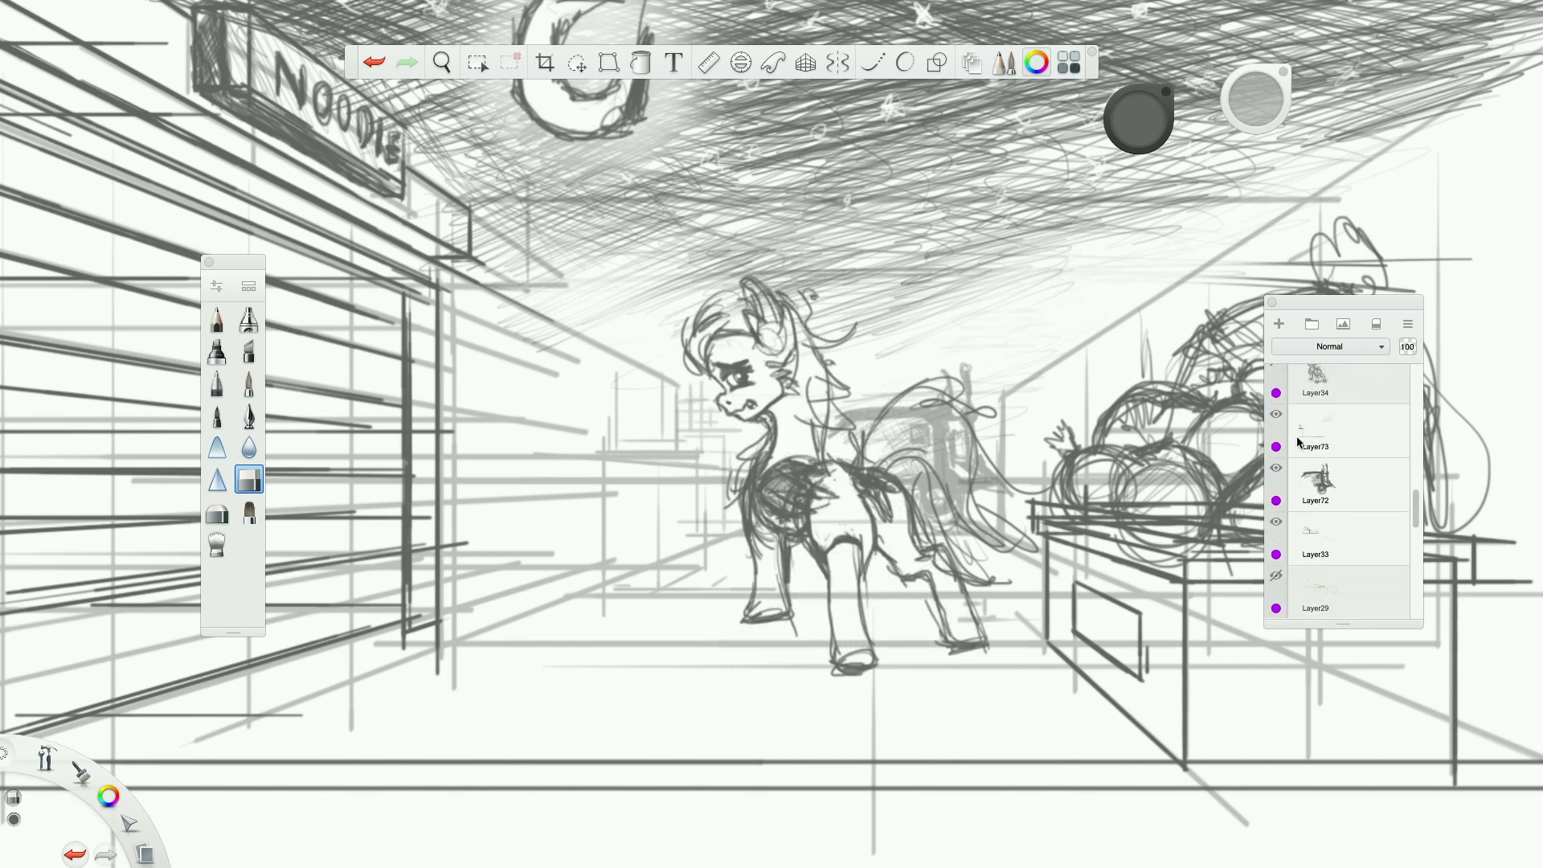
scroll(1290, 530, "down", 1)
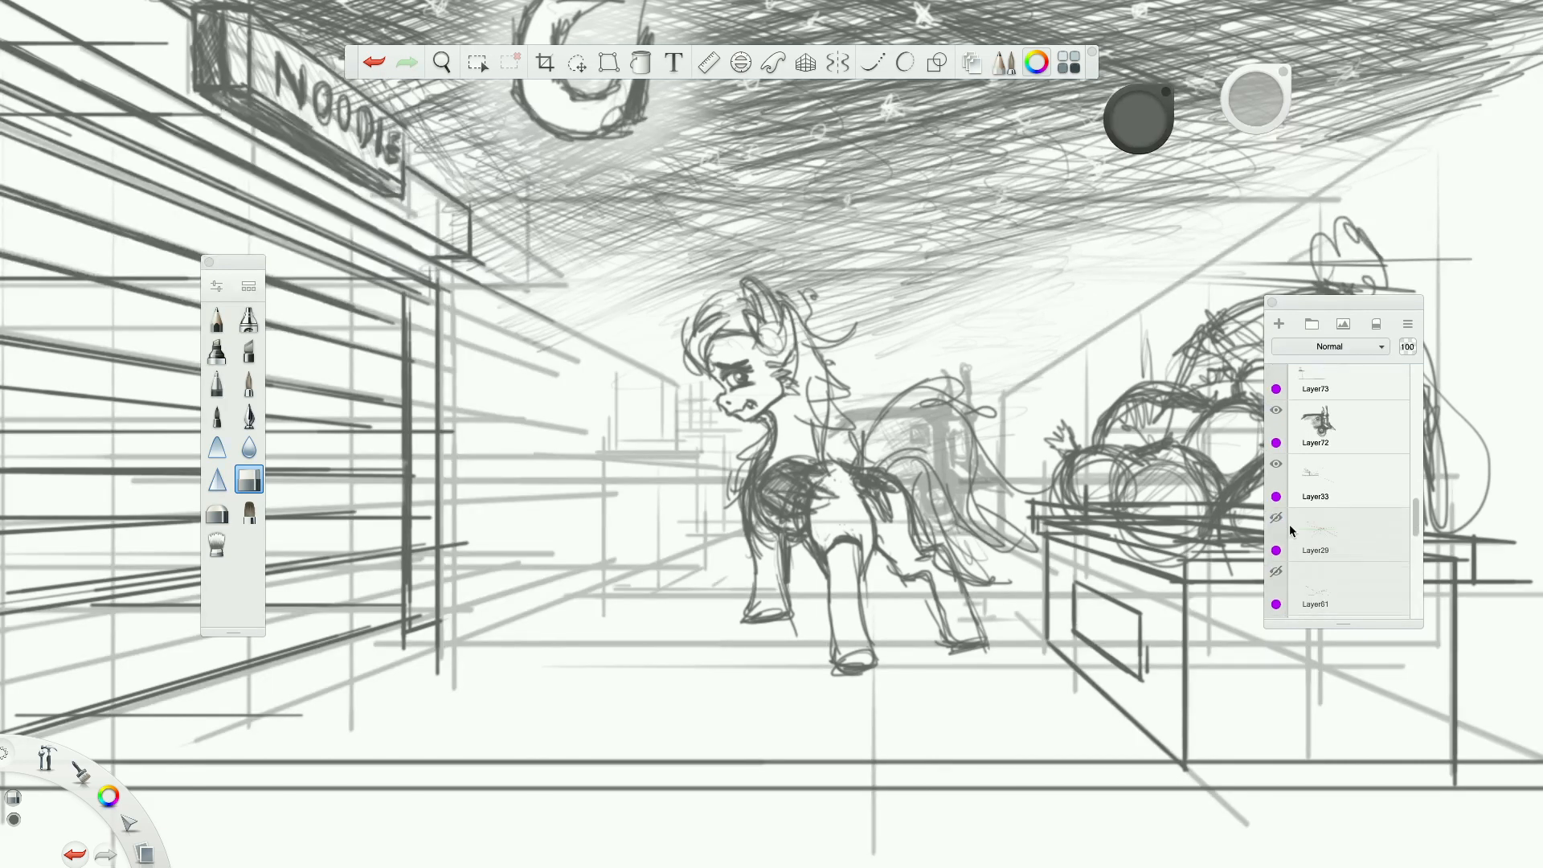
scroll(1290, 538, "up", 5)
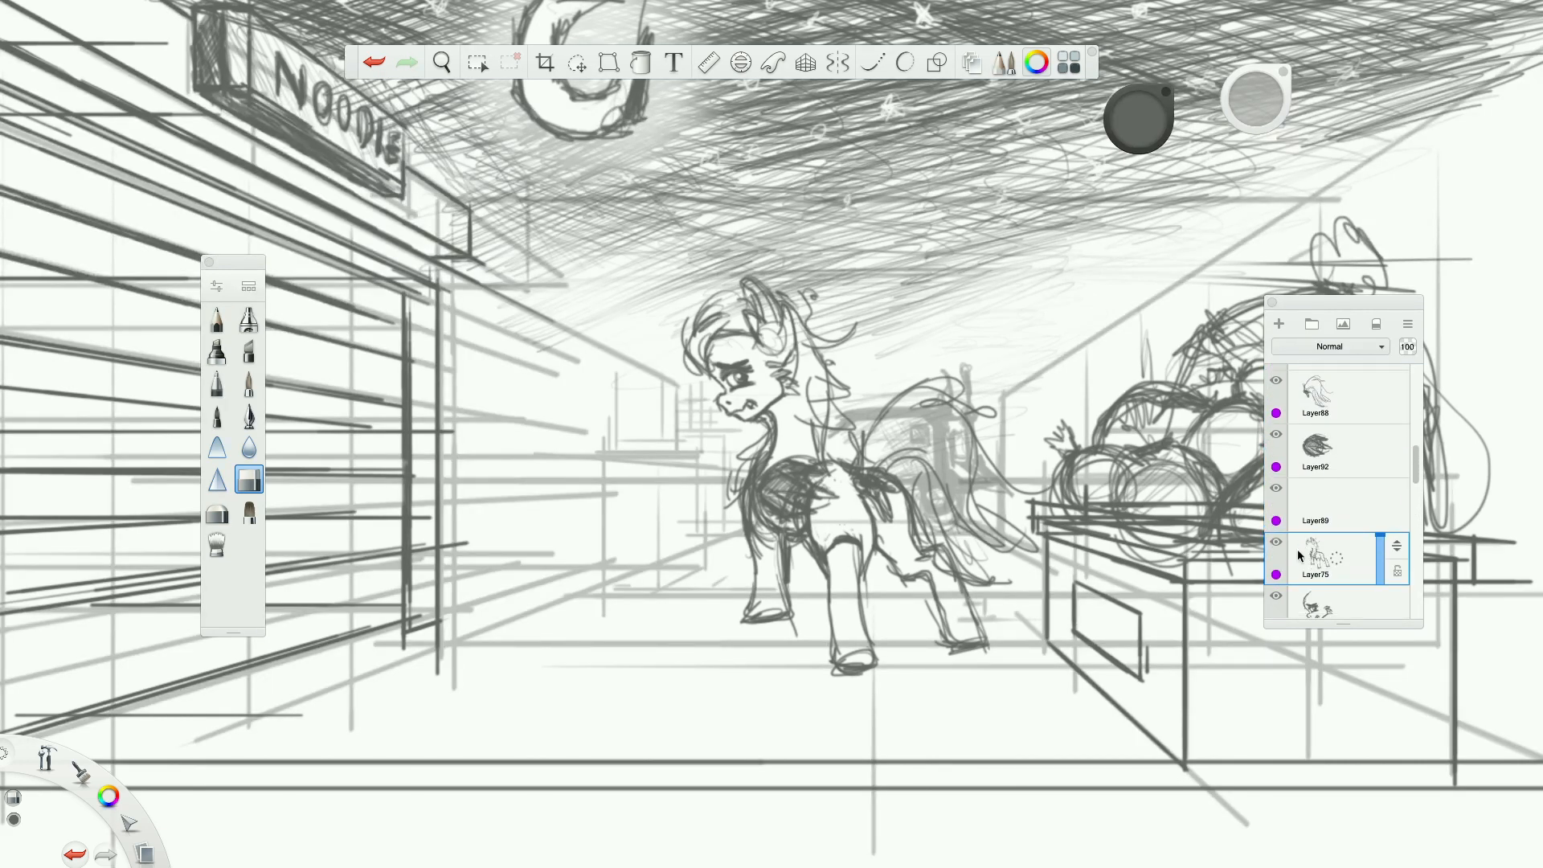
left_click(1276, 543)
left_click(1277, 544)
Pencil new mane strands behind the pony's ear, down the back of the neck and below the cheek.
scroll(784, 313, "up", 5)
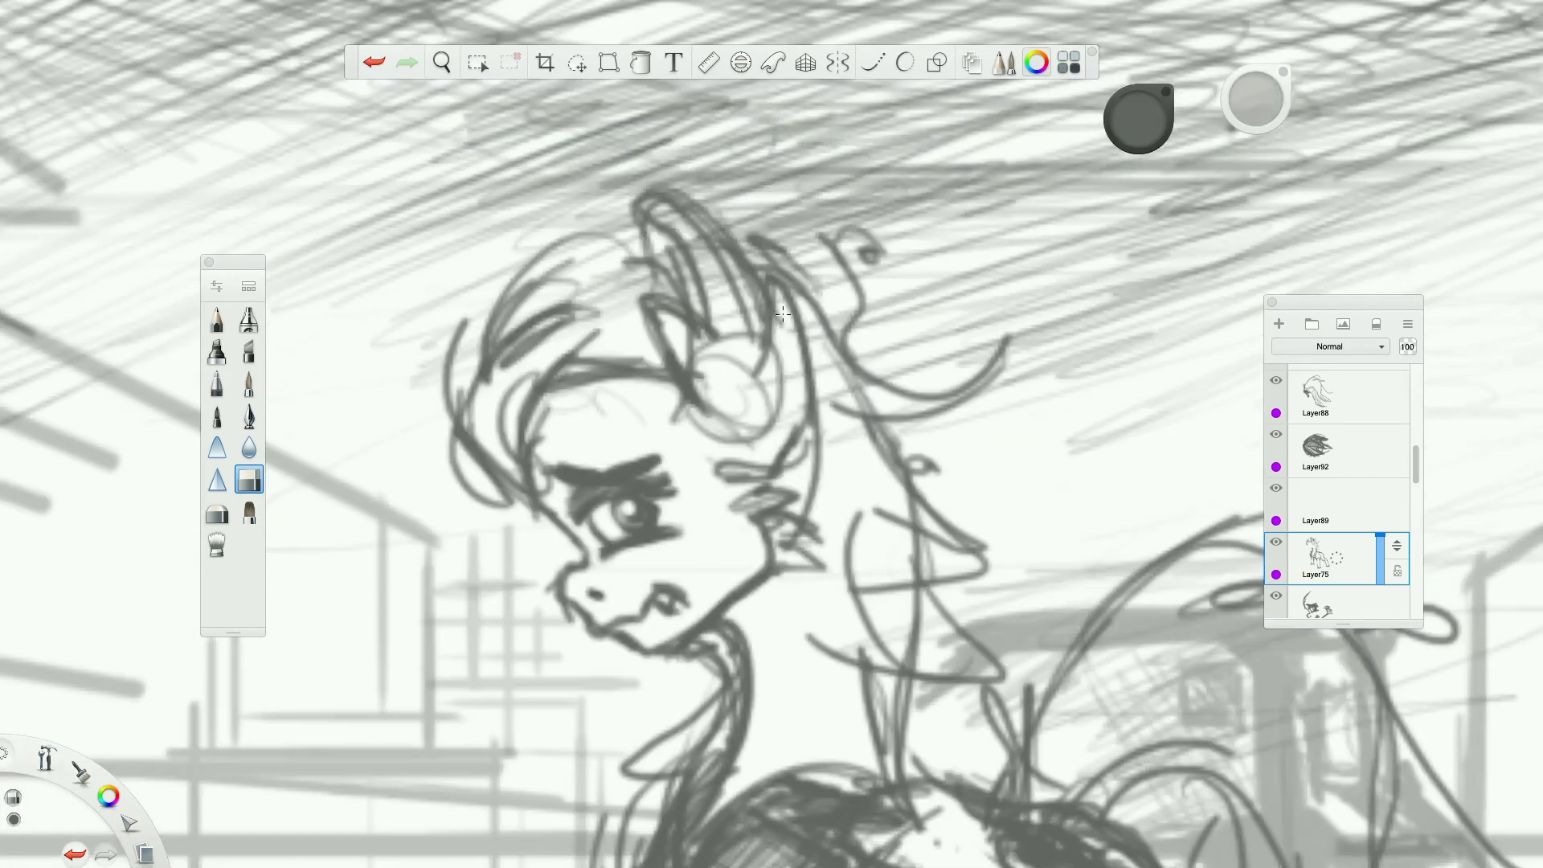
left_click(217, 319)
mouse_move(874, 376)
left_mouse_down()
mouse_move(813, 207)
mouse_move(783, 328)
mouse_move(1020, 398)
left_mouse_up()
mouse_move(894, 402)
left_mouse_down()
mouse_move(953, 520)
mouse_move(874, 633)
mouse_move(754, 685)
left_mouse_up()
mouse_move(828, 659)
left_mouse_down()
mouse_move(784, 662)
mouse_move(814, 577)
mouse_move(769, 667)
left_mouse_up()
left_click_drag(813, 564, 763, 677)
mouse_move(810, 551)
left_mouse_down()
mouse_move(765, 684)
mouse_move(880, 613)
left_mouse_up()
mouse_move(921, 541)
left_mouse_down()
mouse_move(891, 611)
mouse_move(966, 643)
left_mouse_up()
left_click_drag(879, 611, 837, 733)
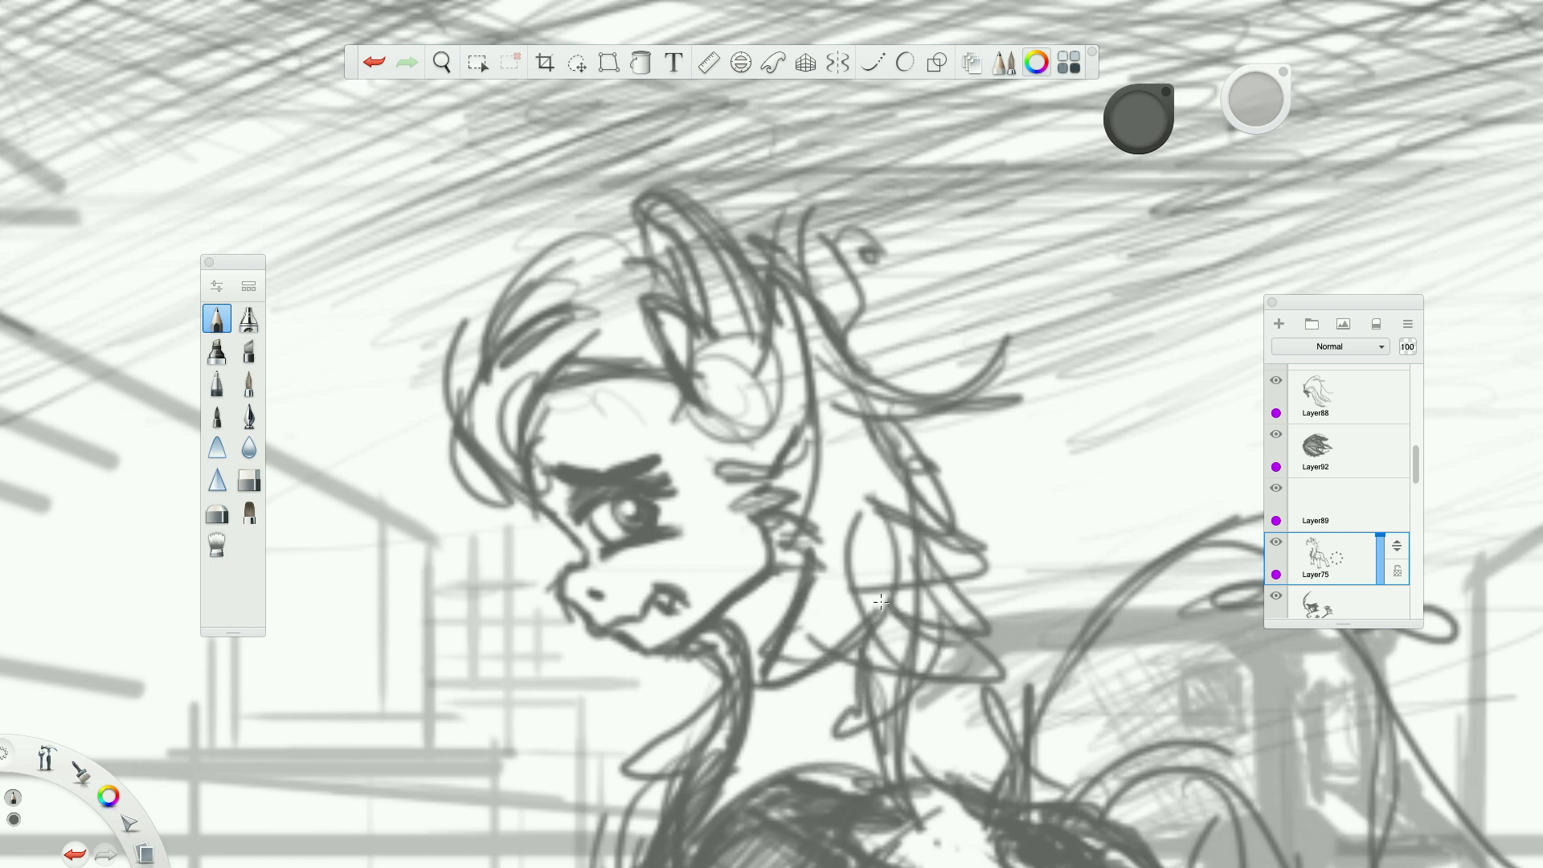
Erase the old overlapping mane lines inside the new mane shape behind the cheek.
left_click(249, 512)
left_click(249, 480)
mouse_move(885, 502)
left_mouse_down()
mouse_move(889, 532)
mouse_move(858, 524)
left_mouse_up()
left_click_drag(872, 588, 887, 609)
left_click_drag(851, 532, 916, 700)
mouse_move(900, 508)
left_mouse_down()
mouse_move(940, 643)
mouse_move(823, 401)
mouse_move(922, 523)
left_mouse_up()
Redraw the mane's outer edge and its jagged lower tips in pencil, and refine the line behind the cheek.
left_click(217, 319)
left_click_drag(876, 400, 1002, 556)
mouse_move(887, 507)
left_mouse_down()
mouse_move(1000, 550)
mouse_move(773, 725)
left_mouse_up()
left_click_drag(858, 646, 818, 731)
left_click_drag(850, 618, 844, 682)
left_click_drag(814, 415, 794, 491)
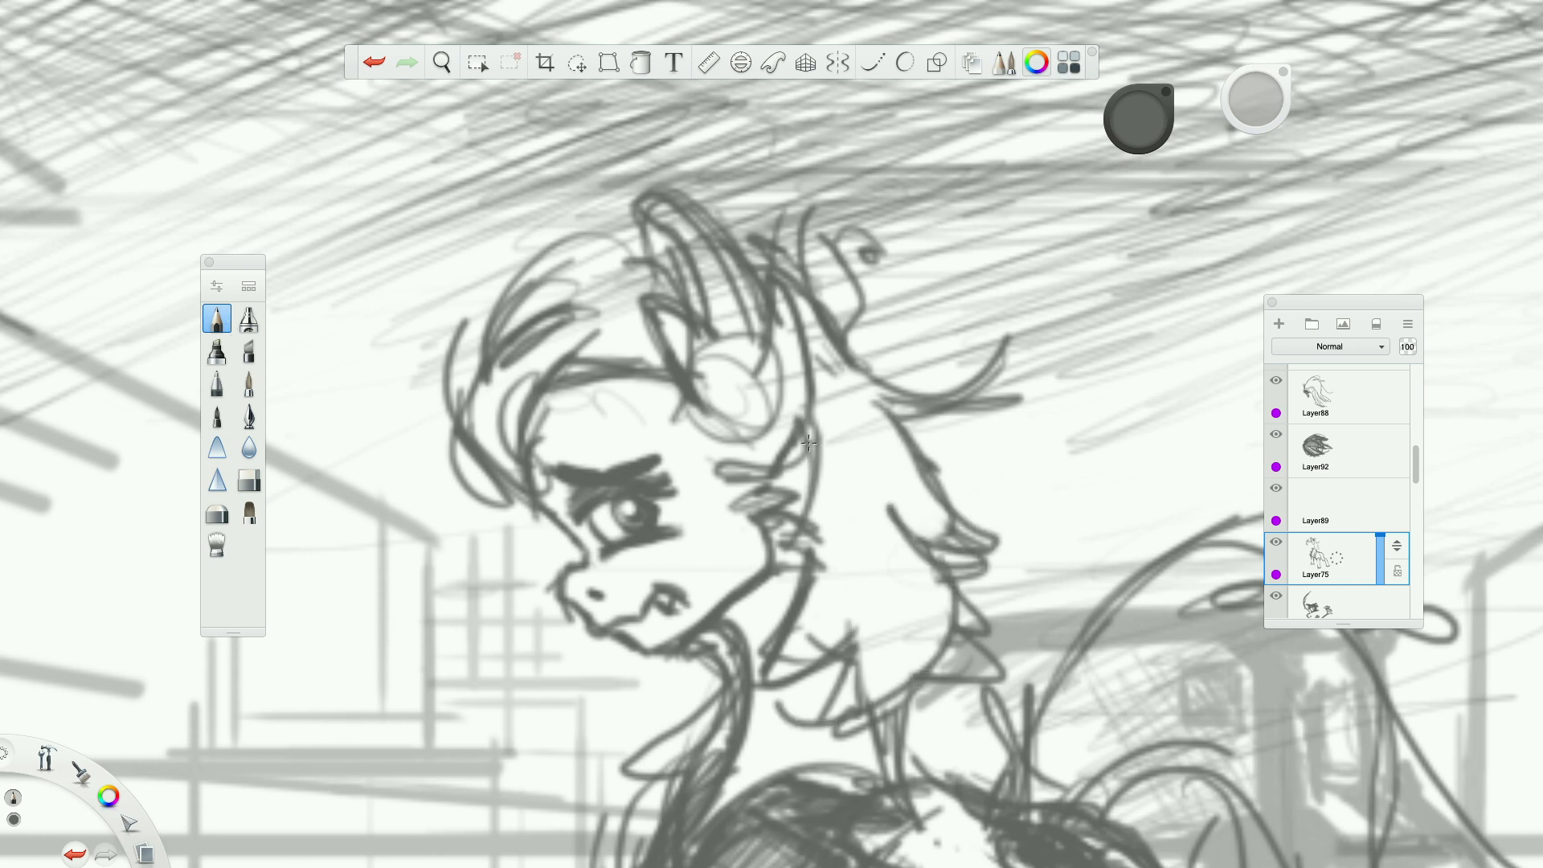
Draw curled locks at the back of the mane, one behind the ear and one beside the neck.
mouse_move(804, 261)
left_mouse_down()
mouse_move(904, 313)
mouse_move(854, 387)
left_mouse_up()
mouse_move(863, 296)
left_mouse_down()
mouse_move(950, 273)
mouse_move(908, 294)
left_mouse_up()
mouse_move(901, 419)
left_mouse_down()
mouse_move(995, 553)
mouse_move(1006, 444)
left_mouse_up()
left_click_drag(1008, 470, 1014, 506)
mouse_move(1003, 444)
left_mouse_down()
mouse_move(999, 540)
mouse_move(1042, 552)
mouse_move(1051, 486)
left_mouse_up()
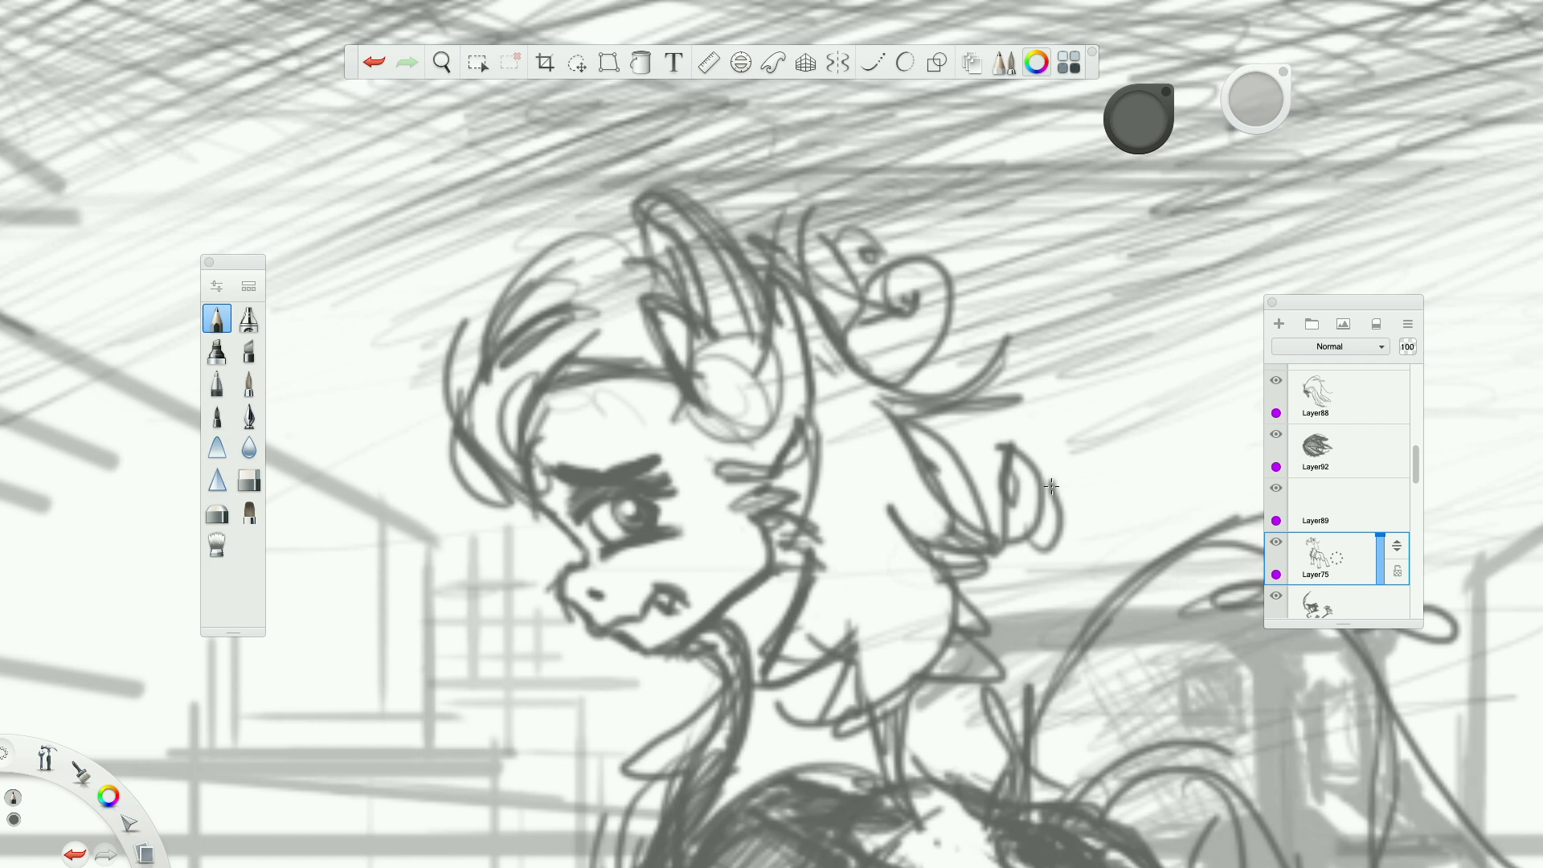
Add a few shading strokes to the pony's forelock.
scroll(1051, 486, "down", 5)
mouse_move(760, 440)
left_mouse_down()
mouse_move(818, 381)
mouse_move(763, 442)
left_mouse_up()
mouse_move(844, 383)
left_mouse_down()
mouse_move(754, 459)
mouse_move(797, 421)
mouse_move(804, 452)
left_mouse_up()
left_click_drag(830, 430, 796, 455)
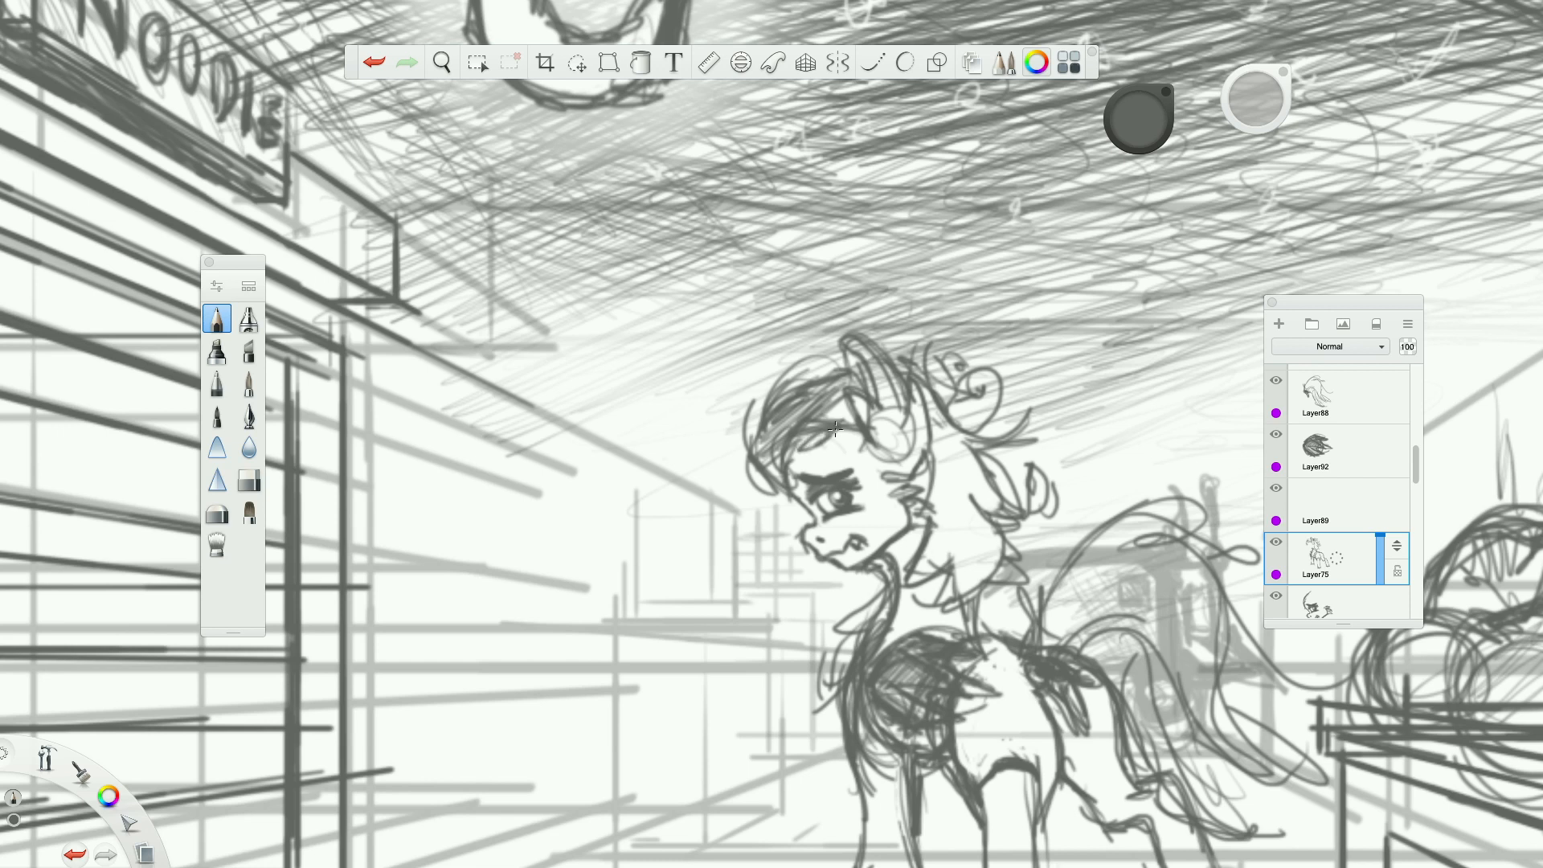
Shade the mane behind the pony's head and neck with parallel diagonal hatching from the ear to the lower tips.
left_click_drag(951, 424, 930, 454)
left_click_drag(965, 435, 931, 471)
left_click_drag(986, 435, 928, 486)
left_click_drag(993, 442, 928, 506)
left_click_drag(986, 471, 923, 528)
left_click_drag(996, 478, 928, 540)
left_click_drag(1011, 483, 913, 571)
left_click_drag(998, 509, 923, 578)
left_click_drag(1006, 525, 938, 585)
left_click_drag(1007, 532, 954, 589)
left_click_drag(1018, 547, 963, 600)
left_click_drag(1004, 568, 965, 602)
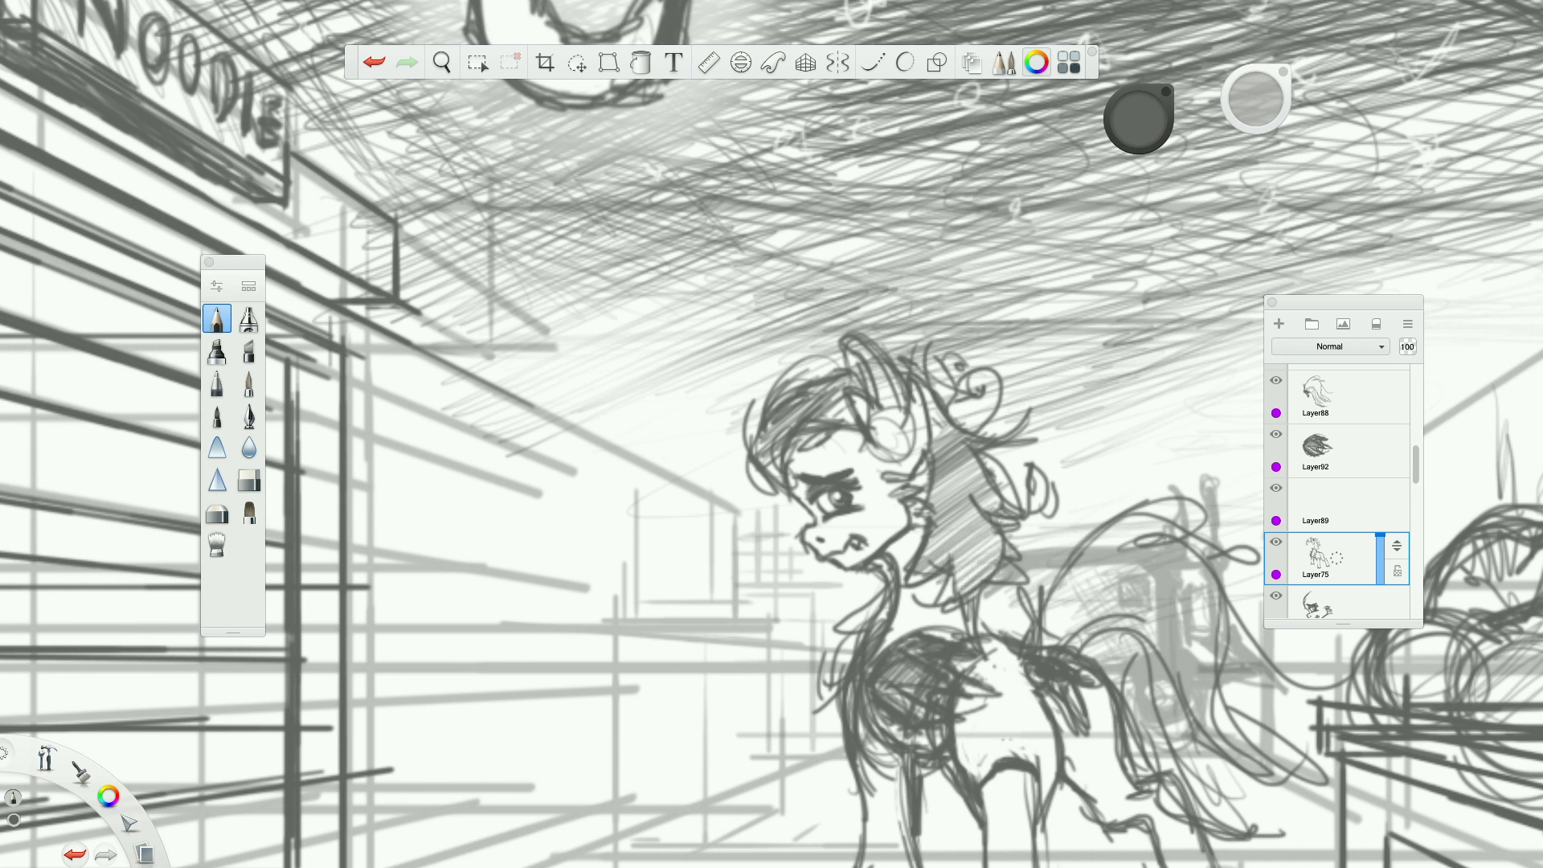
left_click_drag(948, 407, 928, 454)
left_click_drag(946, 379, 924, 427)
Erase the lines inside the pony's ear and redraw the ear with a pointed tip and darker inner edges in pencil.
left_click(250, 480)
left_click_drag(1256, 103, 1260, 126)
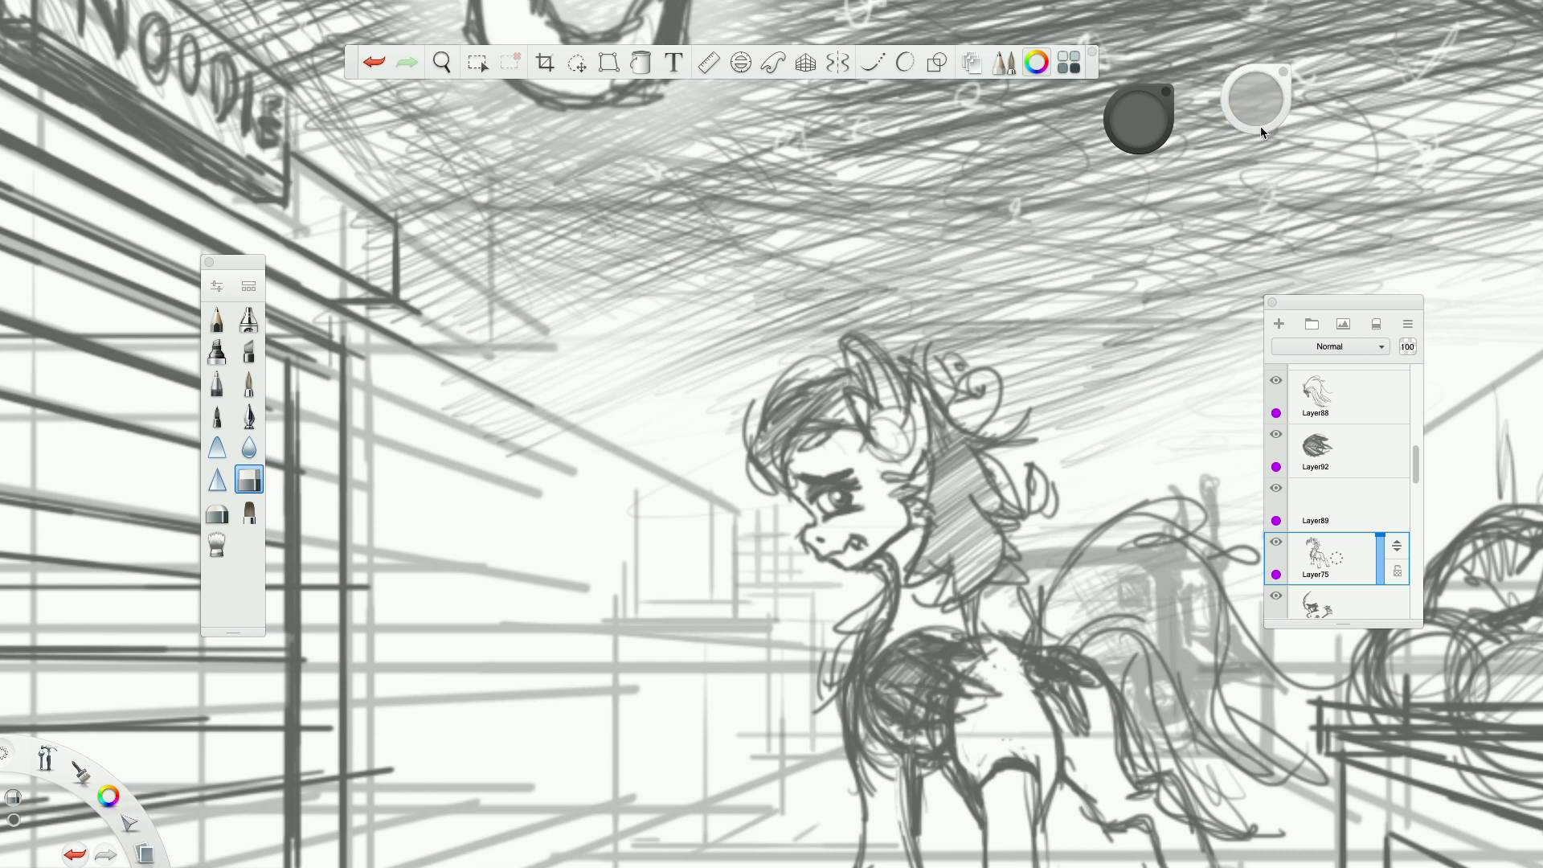
mouse_move(887, 417)
left_mouse_down()
mouse_move(870, 426)
mouse_move(891, 402)
mouse_move(868, 358)
mouse_move(910, 438)
mouse_move(892, 478)
left_mouse_up()
left_click(218, 322)
mouse_move(847, 352)
left_mouse_down()
mouse_move(887, 445)
mouse_move(875, 422)
left_mouse_up()
mouse_move(845, 355)
left_mouse_down()
mouse_move(858, 336)
mouse_move(887, 358)
left_mouse_up()
mouse_move(898, 378)
left_mouse_down()
mouse_move(916, 413)
mouse_move(908, 474)
mouse_move(916, 463)
left_mouse_up()
mouse_move(890, 302)
left_mouse_down()
mouse_move(878, 368)
mouse_move(882, 351)
left_mouse_up()
left_click_drag(884, 365, 903, 394)
mouse_move(889, 379)
left_mouse_down()
mouse_move(923, 418)
mouse_move(863, 432)
mouse_move(887, 455)
left_mouse_up()
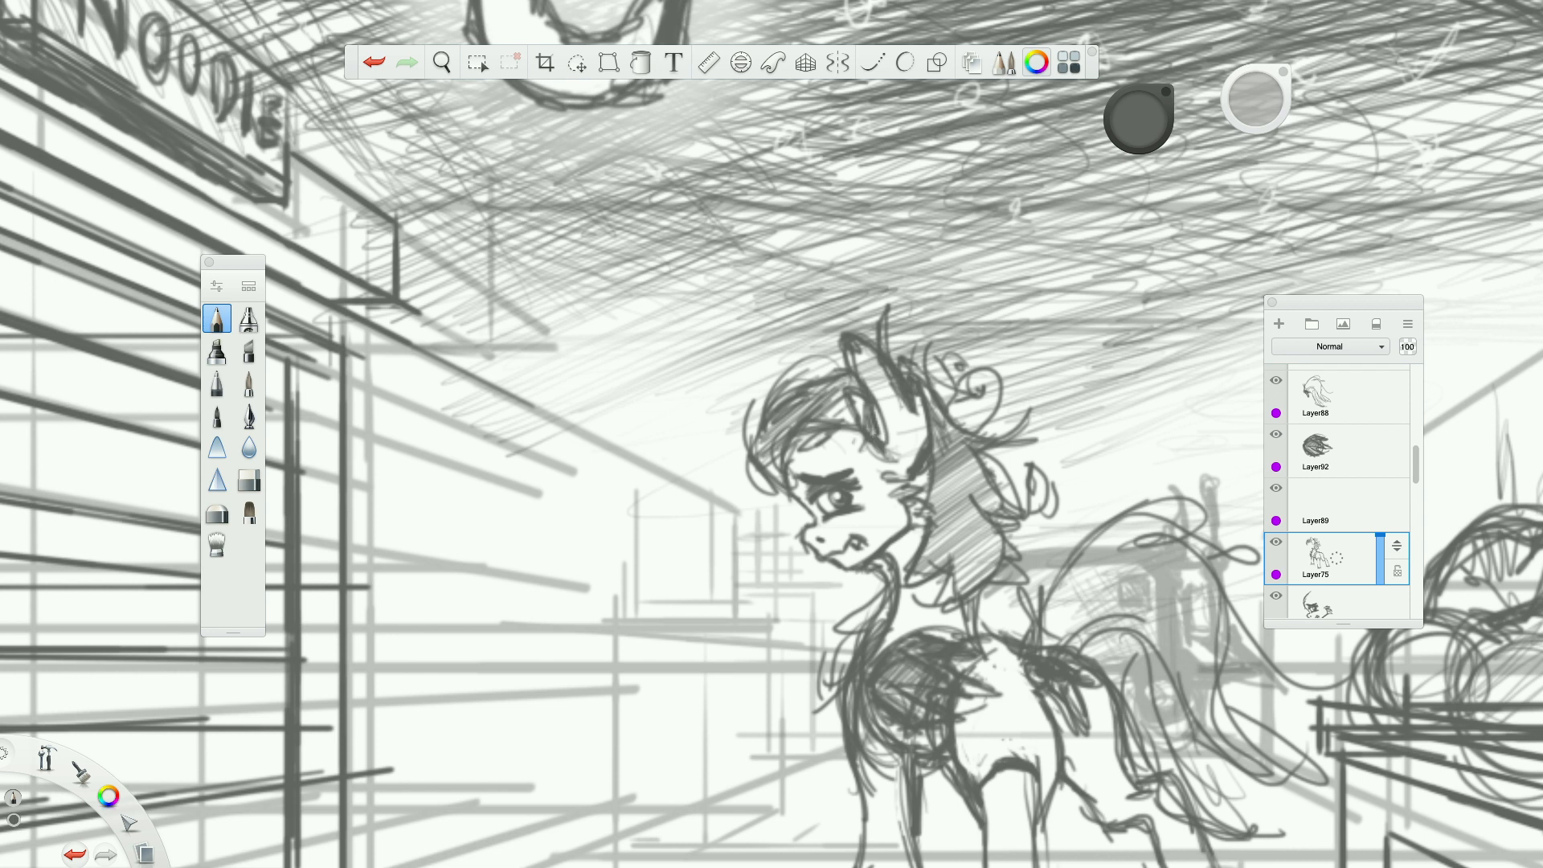
mouse_move(850, 455)
left_mouse_down()
mouse_move(869, 491)
mouse_move(880, 464)
left_mouse_up()
Darken the near foreleg's rear edge and hoof base in pencil, and briefly hide the interface to check the drawing.
scroll(880, 465, "down", 5)
scroll(899, 513, "up", 3)
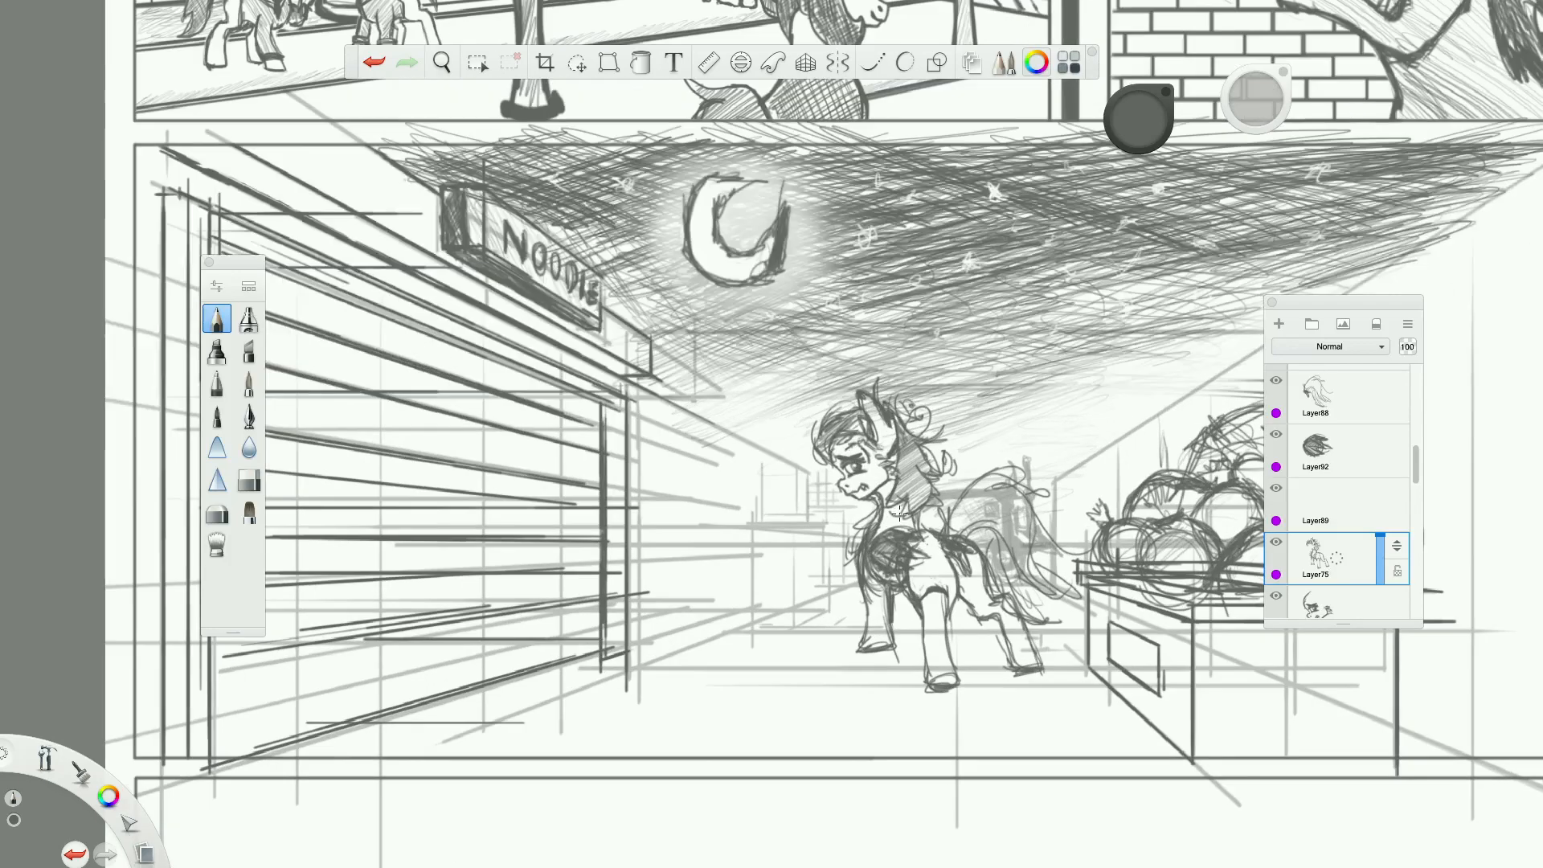
scroll(947, 640, "down", 5)
scroll(948, 644, "up", 6)
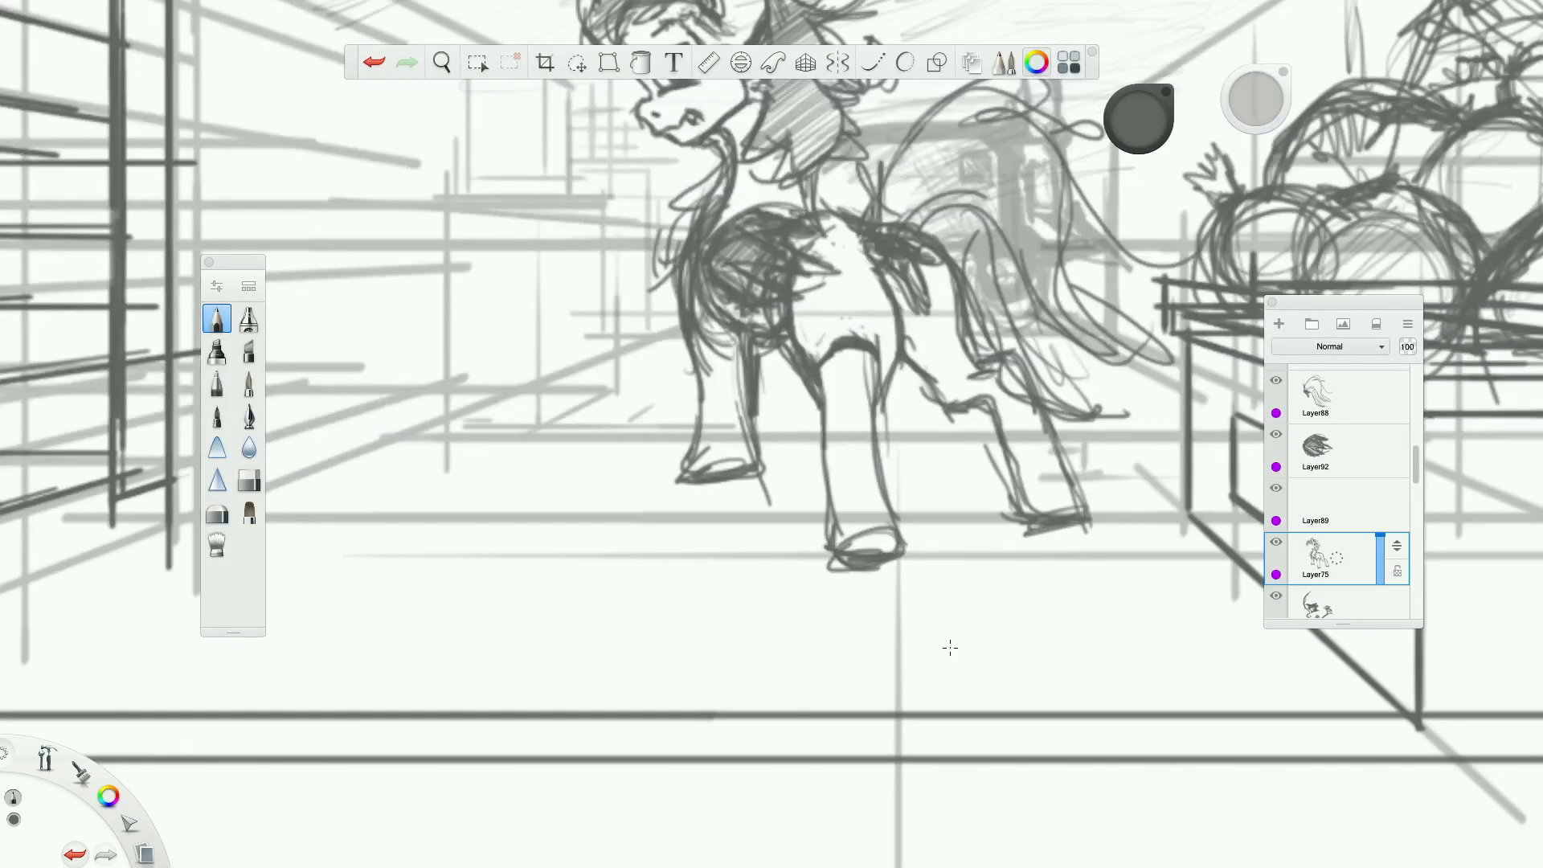
left_click_drag(868, 408, 900, 536)
mouse_move(880, 482)
left_mouse_down()
mouse_move(892, 526)
mouse_move(846, 554)
mouse_move(872, 566)
mouse_move(828, 571)
left_mouse_up()
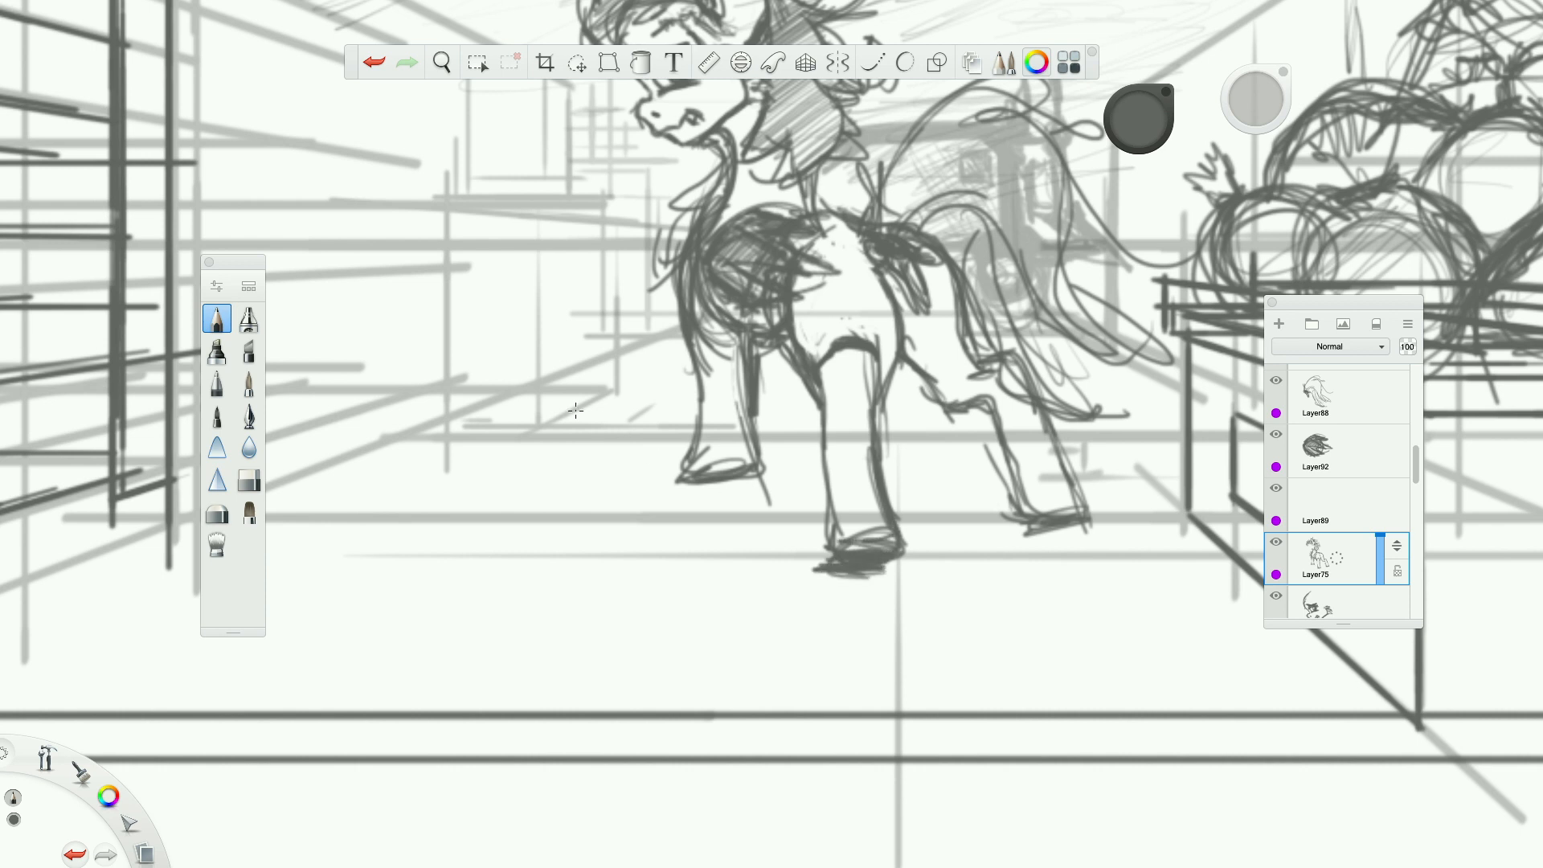
key("Tab")
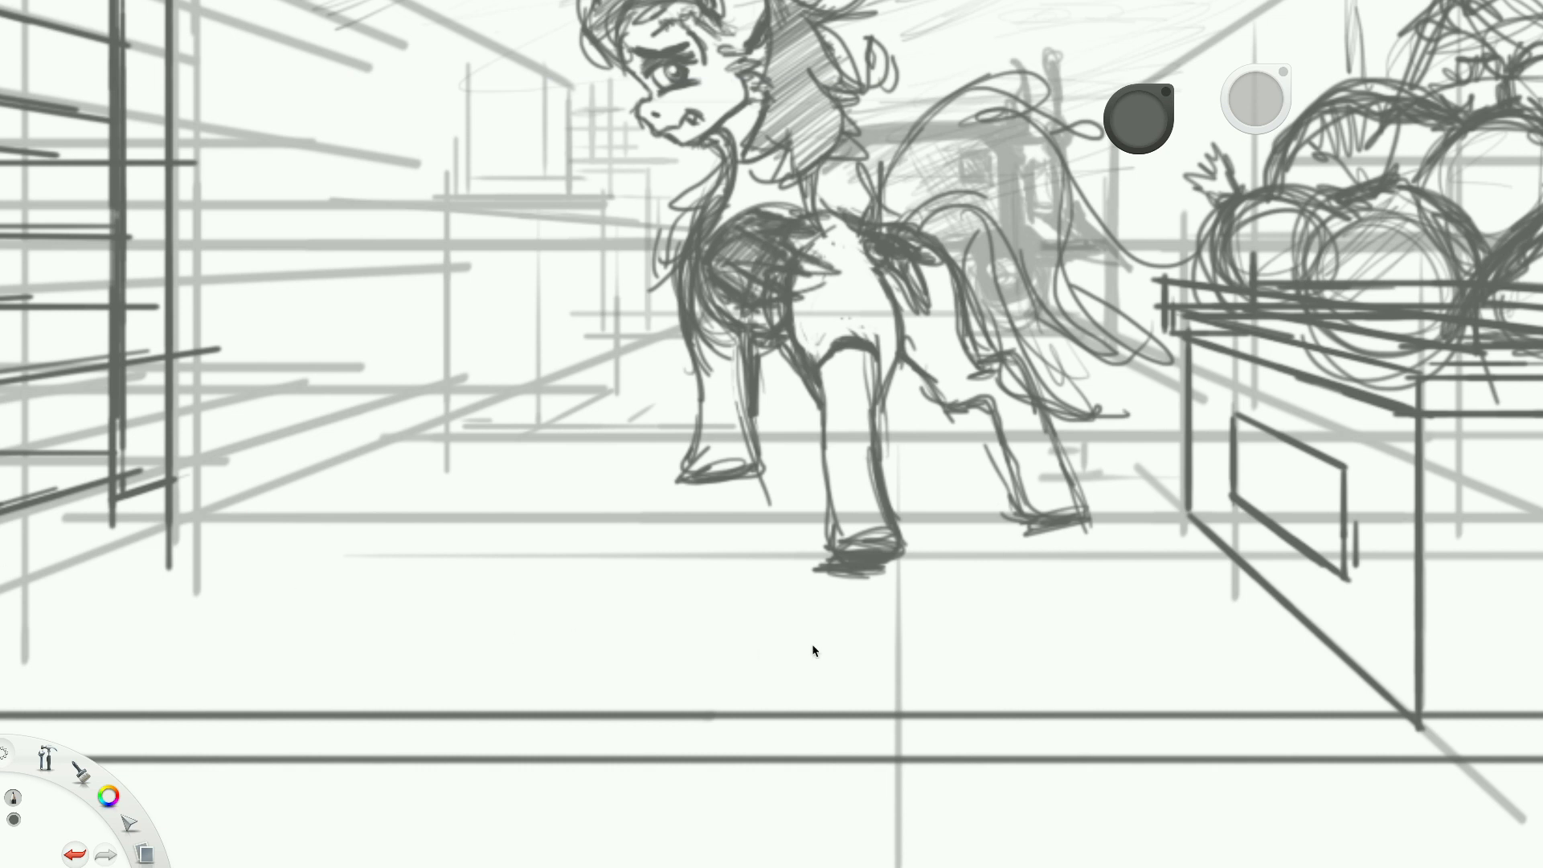
scroll(979, 358, "up", 1)
key("Tab")
Strengthen the pencil lines along the pony's flank, thigh and the underside of the hind leg.
scroll(962, 393, "up", 2)
mouse_move(897, 354)
left_mouse_down()
mouse_move(930, 395)
mouse_move(987, 399)
left_mouse_up()
mouse_move(989, 346)
left_mouse_down()
mouse_move(1054, 337)
mouse_move(1129, 514)
mouse_move(1077, 559)
mouse_move(1016, 413)
mouse_move(1082, 585)
mouse_move(961, 217)
mouse_move(958, 266)
left_mouse_up()
left_click_drag(853, 213, 870, 306)
Erase stray marks on the pony's flank and back and the old outlines of the far foreleg.
left_click(250, 481)
mouse_move(836, 211)
left_mouse_down()
mouse_move(865, 268)
mouse_move(744, 299)
left_mouse_up()
left_click_drag(772, 156, 784, 173)
left_click_drag(650, 397, 654, 438)
left_click_drag(616, 363, 617, 301)
mouse_move(618, 480)
left_mouse_down()
mouse_move(635, 477)
mouse_move(647, 507)
mouse_move(683, 486)
mouse_move(666, 430)
left_mouse_up()
Redraw the far foreleg's front and rear edges and its hoof in pencil.
key("e")
mouse_move(599, 348)
left_mouse_down()
mouse_move(587, 508)
mouse_move(683, 495)
left_mouse_up()
mouse_move(674, 416)
left_mouse_down()
mouse_move(585, 491)
mouse_move(700, 480)
mouse_move(585, 495)
left_mouse_up()
left_click_drag(608, 392, 591, 487)
left_click_drag(610, 422, 618, 417)
mouse_move(592, 326)
left_mouse_down()
mouse_move(608, 430)
mouse_move(648, 491)
mouse_move(588, 487)
left_mouse_up()
mouse_move(589, 488)
left_mouse_down()
mouse_move(669, 472)
mouse_move(617, 492)
left_mouse_up()
mouse_move(622, 486)
left_mouse_down()
mouse_move(672, 467)
mouse_move(679, 487)
mouse_move(646, 506)
mouse_move(681, 483)
left_mouse_up()
Erase the leftover lines inside and around the far foreleg to clean up its shape.
key("e")
left_click_drag(697, 543, 703, 558)
mouse_move(656, 424)
left_mouse_down()
mouse_move(643, 331)
mouse_move(655, 418)
left_mouse_up()
left_click_drag(651, 321, 656, 365)
left_click_drag(614, 447, 610, 417)
mouse_move(610, 416)
left_mouse_down()
mouse_move(596, 273)
mouse_move(618, 206)
mouse_move(652, 407)
left_mouse_up()
left_click(219, 321)
left_click(258, 478)
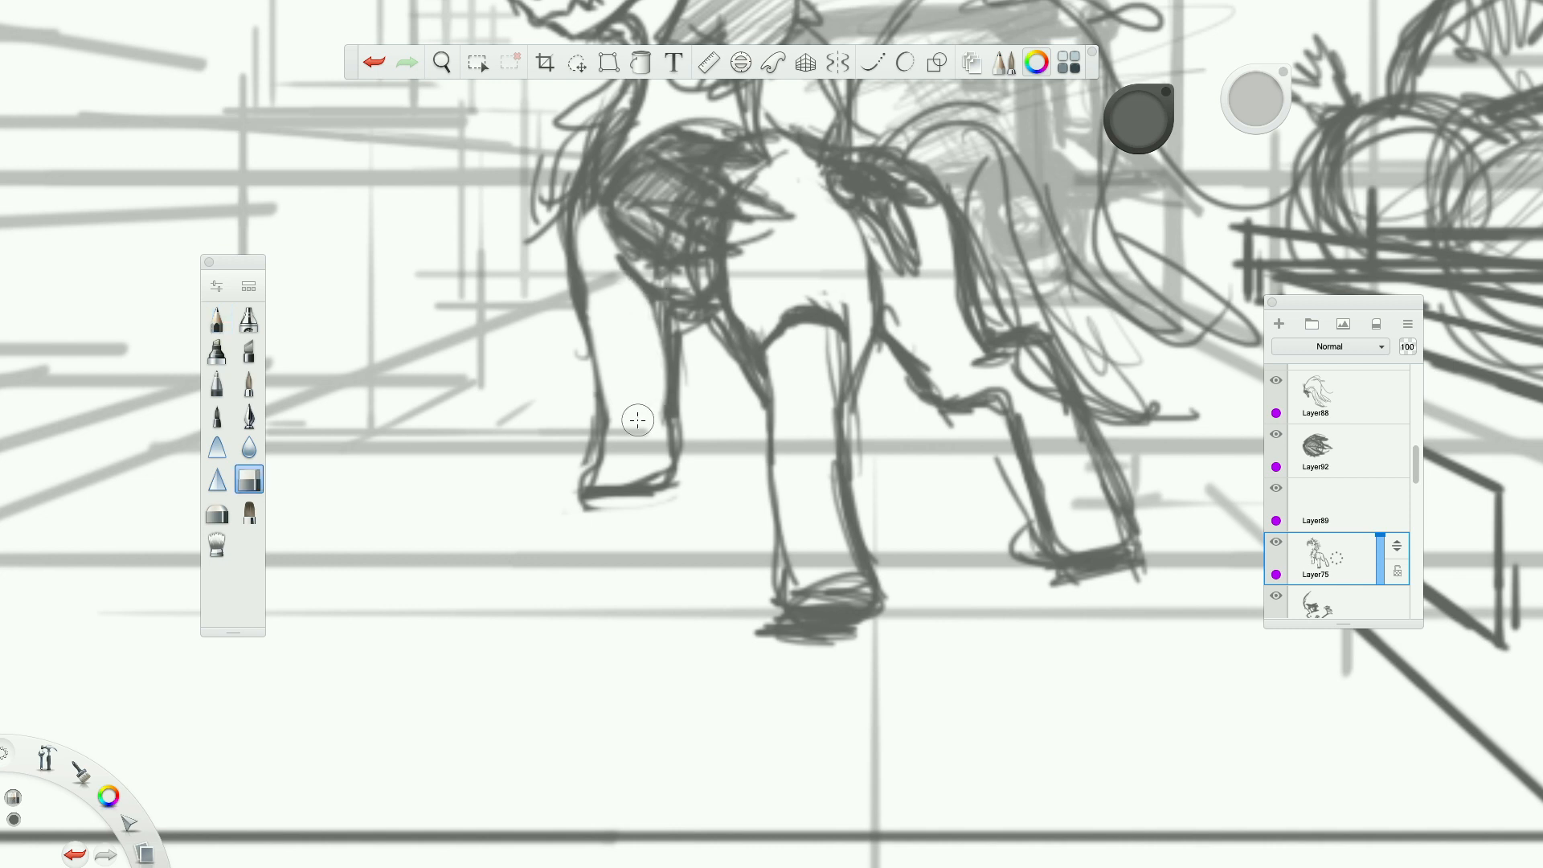
left_click_drag(654, 317, 662, 423)
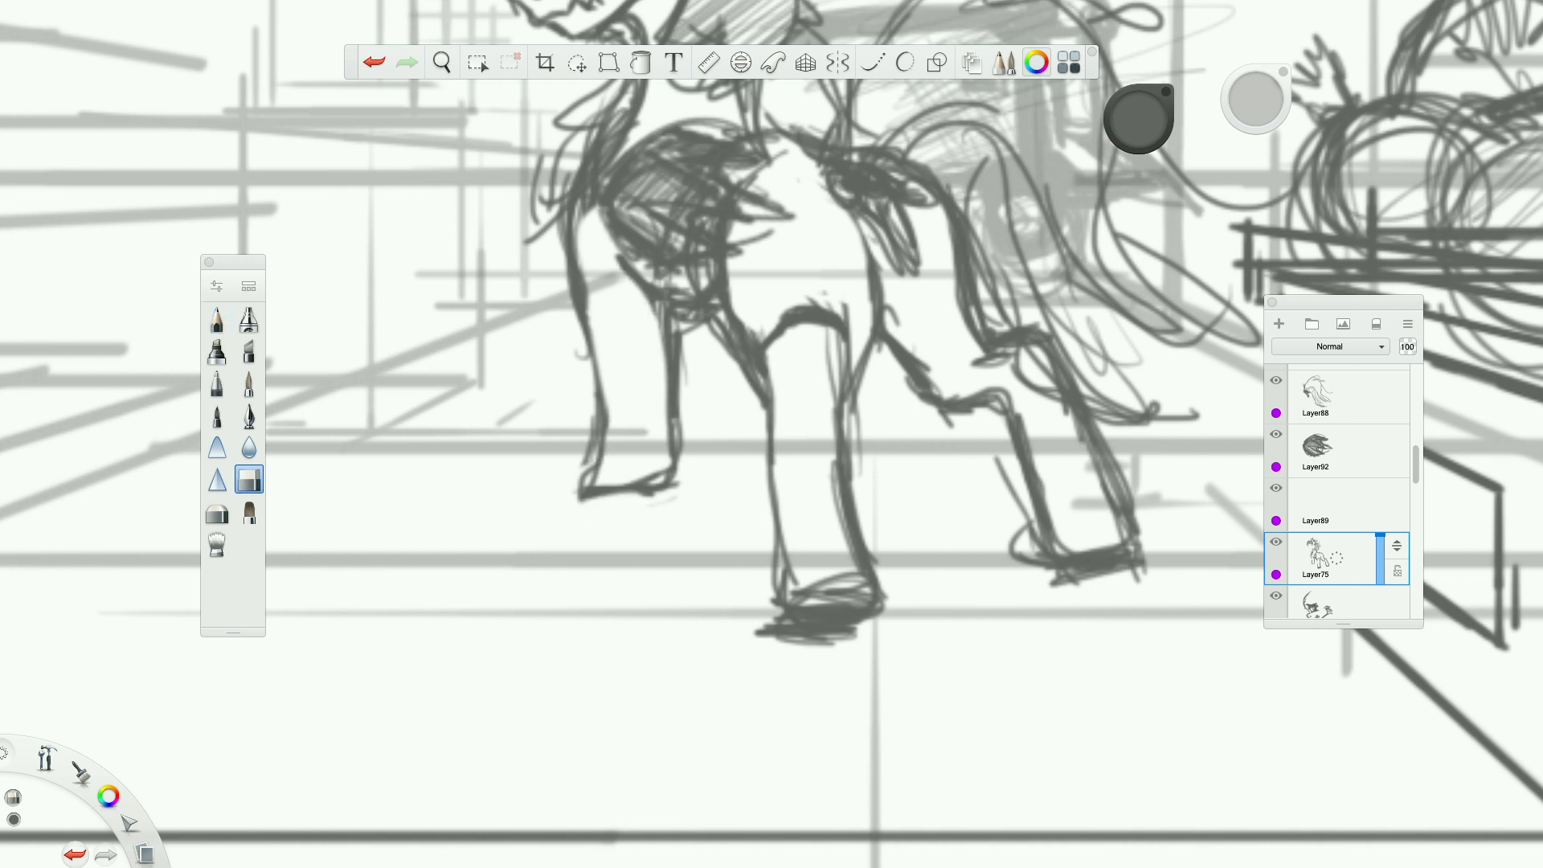
Add a new empty layer directly above the body layer.
scroll(686, 509, "down", 5)
scroll(727, 482, "up", 2)
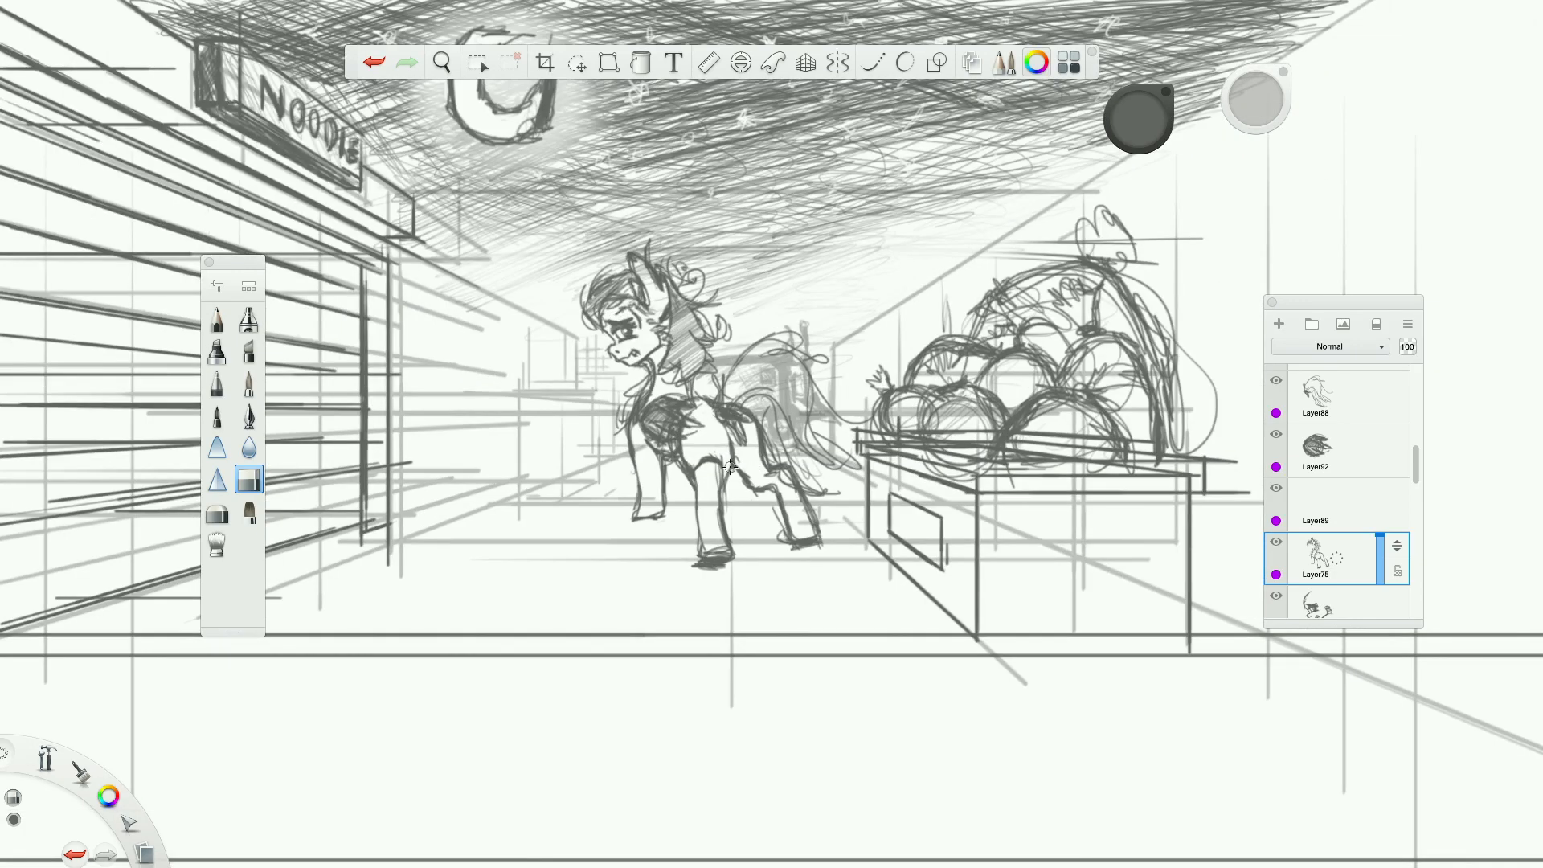
scroll(677, 467, "up", 2)
scroll(677, 467, "down", 4)
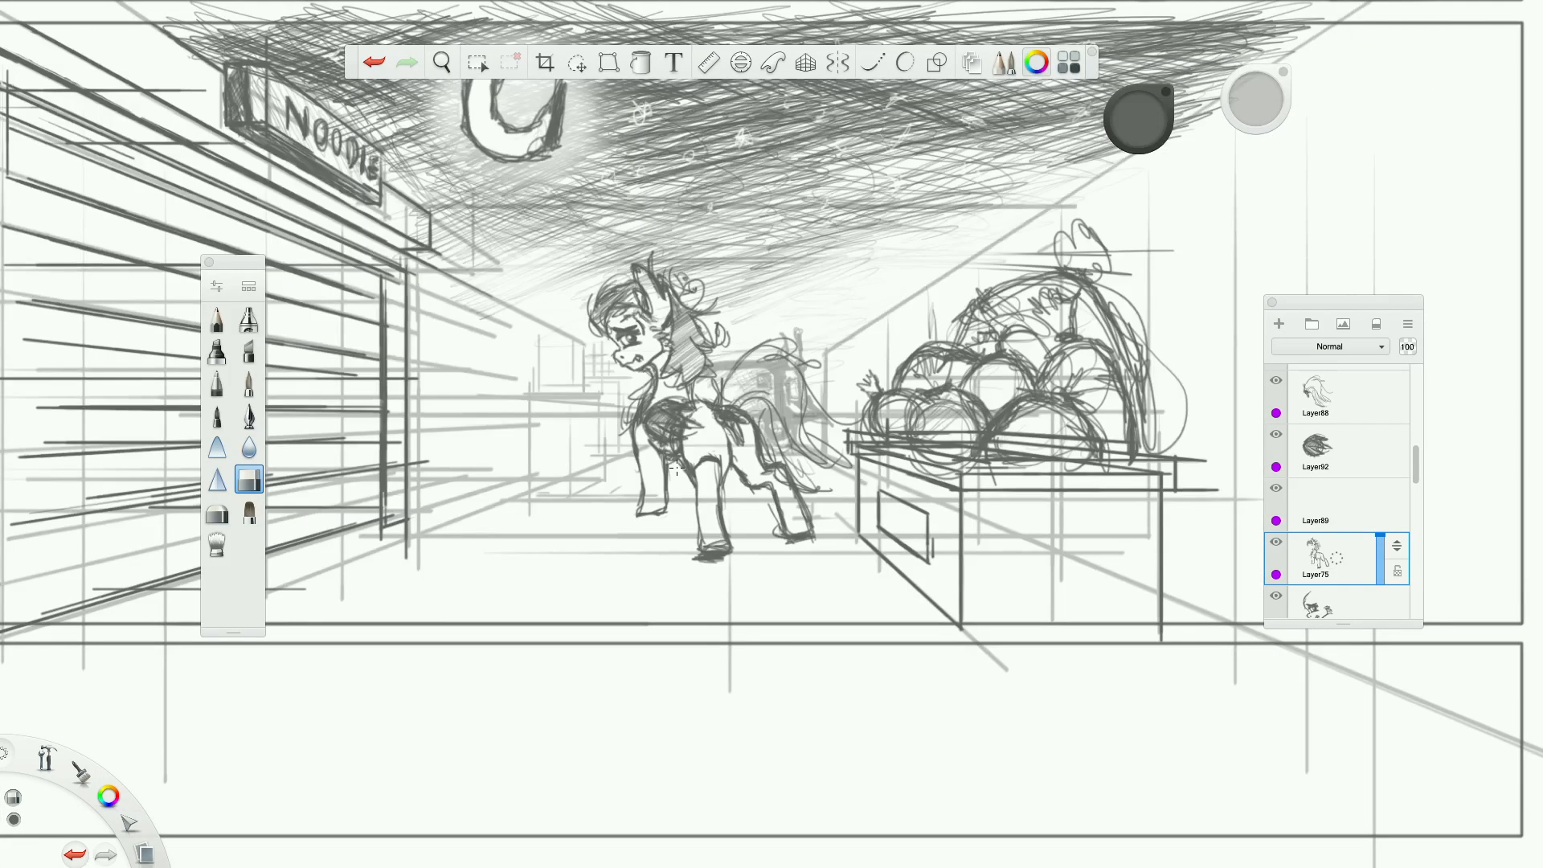
left_click(1279, 324)
scroll(710, 517, "up", 1)
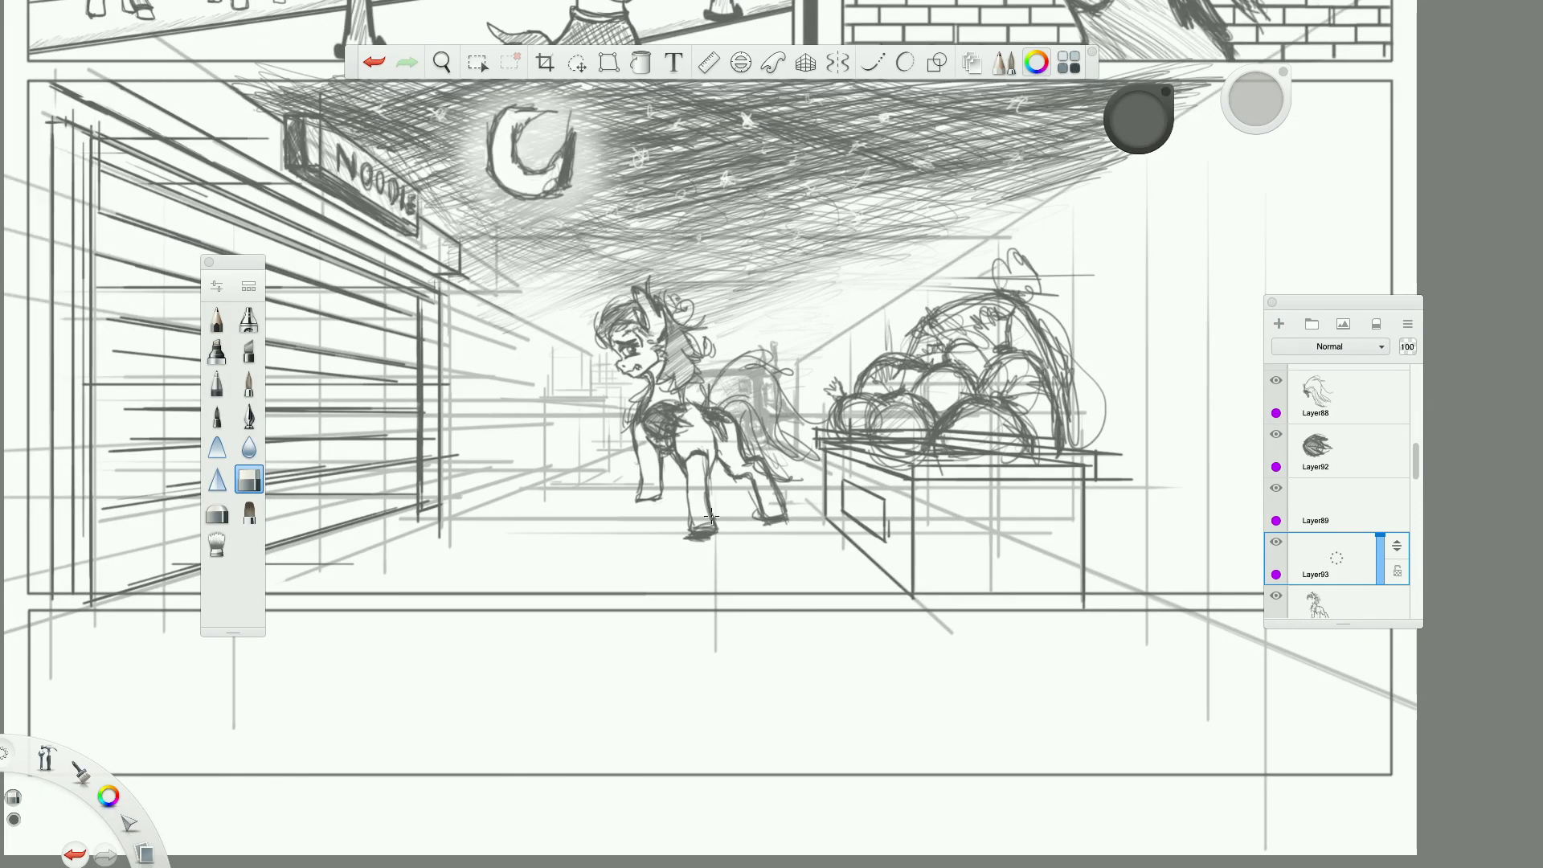
Select Layer33 with the perspective background lines and raise its opacity to 79.
scroll(1391, 554, "down", 5)
scroll(1392, 549, "down", 3)
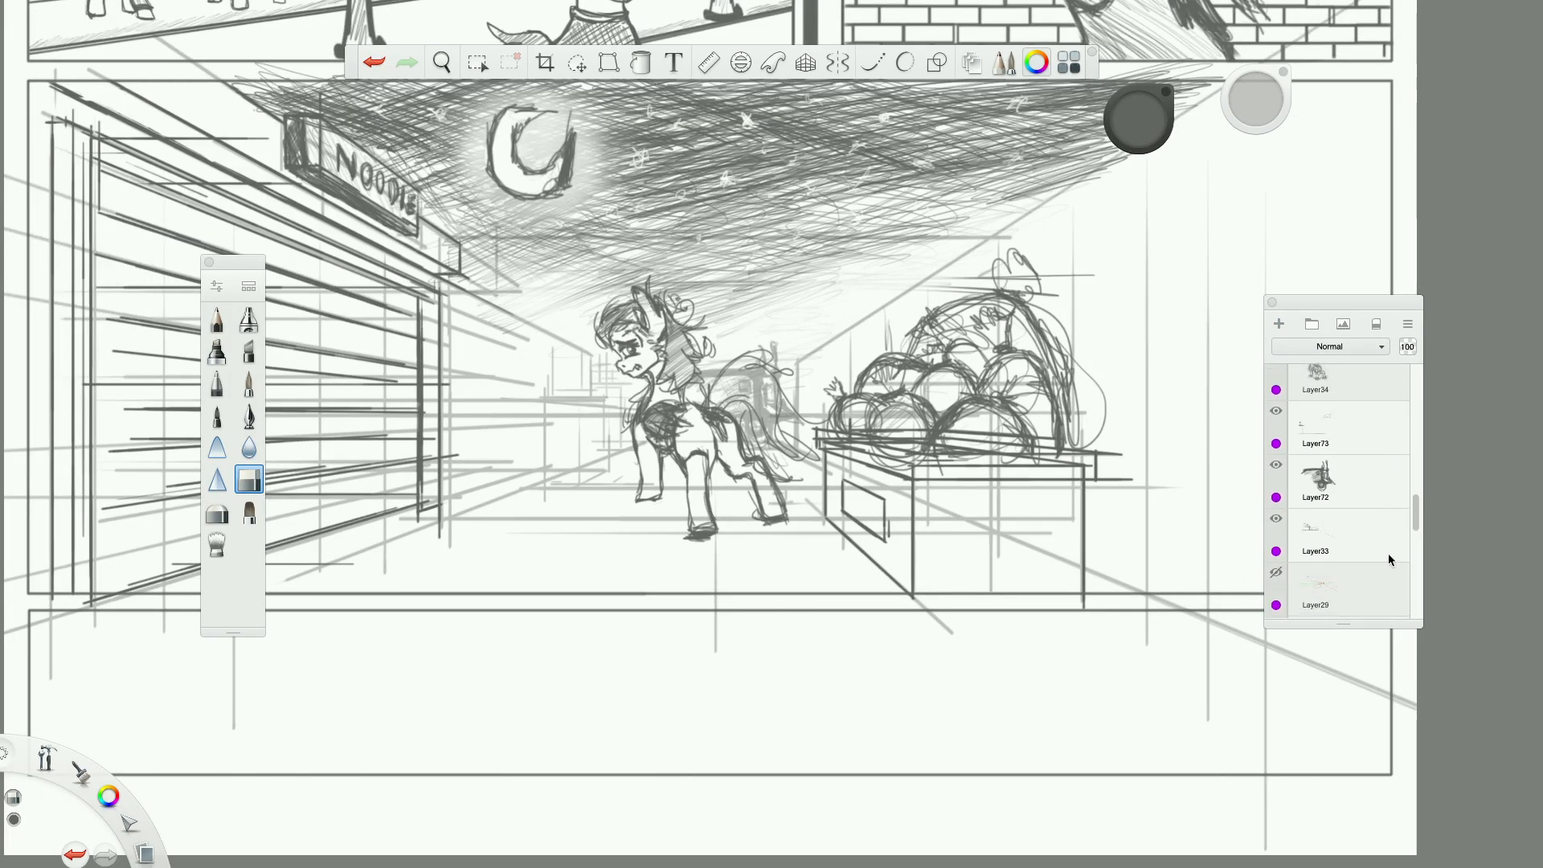
scroll(1369, 474, "up", 1)
left_click(1350, 456)
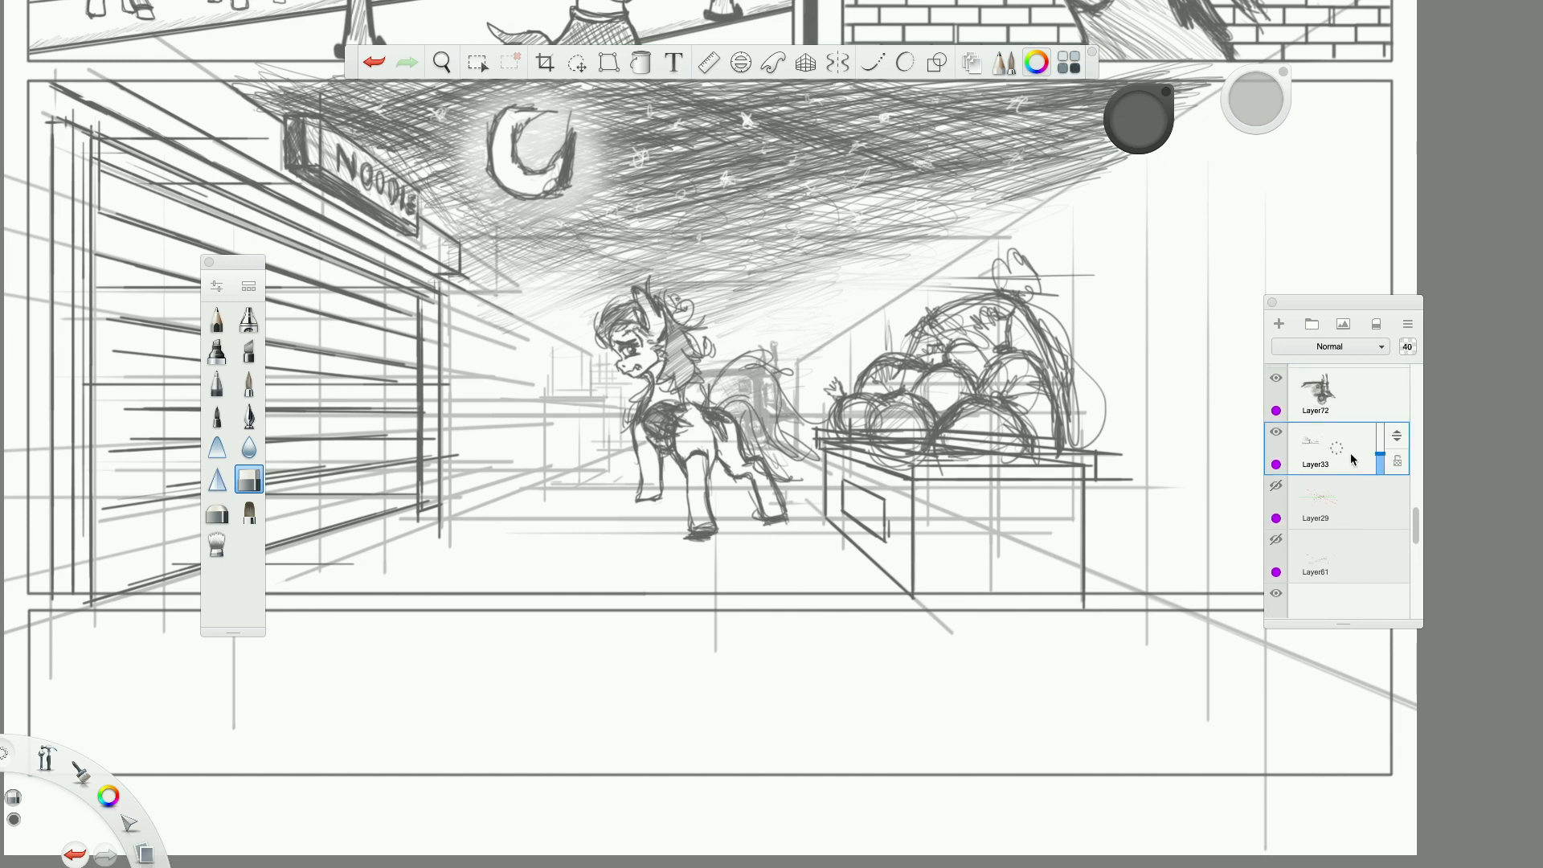
left_click_drag(1380, 442, 1380, 435)
Add a new layer above Layer33 and hatch a loose pencil shadow on the ground beneath the pony's hooves.
left_click(217, 319)
scroll(587, 559, "up", 2)
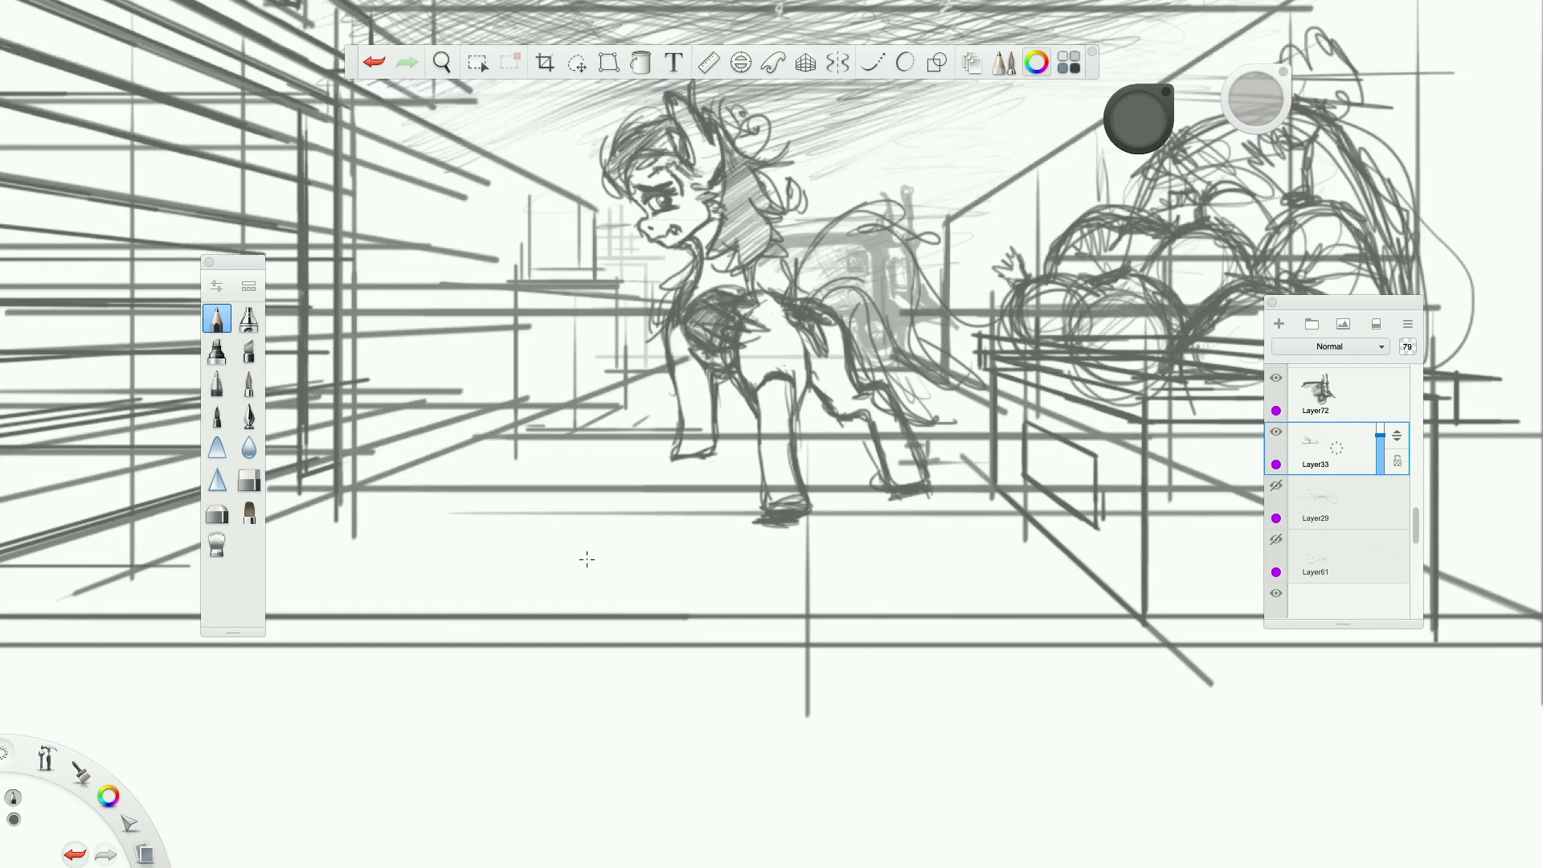
left_click(1279, 324)
mouse_move(715, 457)
left_mouse_down()
mouse_move(776, 446)
mouse_move(691, 476)
mouse_move(759, 519)
mouse_move(864, 524)
mouse_move(872, 487)
mouse_move(804, 449)
mouse_move(880, 498)
mouse_move(968, 521)
mouse_move(949, 459)
mouse_move(835, 538)
mouse_move(622, 458)
mouse_move(711, 483)
mouse_move(745, 550)
mouse_move(627, 474)
mouse_move(744, 462)
mouse_move(760, 446)
mouse_move(864, 454)
mouse_move(832, 429)
mouse_move(739, 467)
mouse_move(731, 526)
mouse_move(876, 523)
mouse_move(965, 499)
mouse_move(892, 542)
mouse_move(708, 566)
mouse_move(611, 494)
mouse_move(647, 442)
left_mouse_up()
mouse_move(804, 464)
left_mouse_down()
mouse_move(828, 442)
mouse_move(847, 466)
mouse_move(844, 505)
mouse_move(953, 519)
mouse_move(936, 446)
mouse_move(981, 454)
mouse_move(960, 527)
mouse_move(836, 528)
mouse_move(908, 578)
mouse_move(835, 574)
mouse_move(876, 542)
mouse_move(1009, 522)
left_mouse_up()
mouse_move(852, 548)
left_mouse_down()
mouse_move(695, 518)
mouse_move(759, 508)
left_mouse_up()
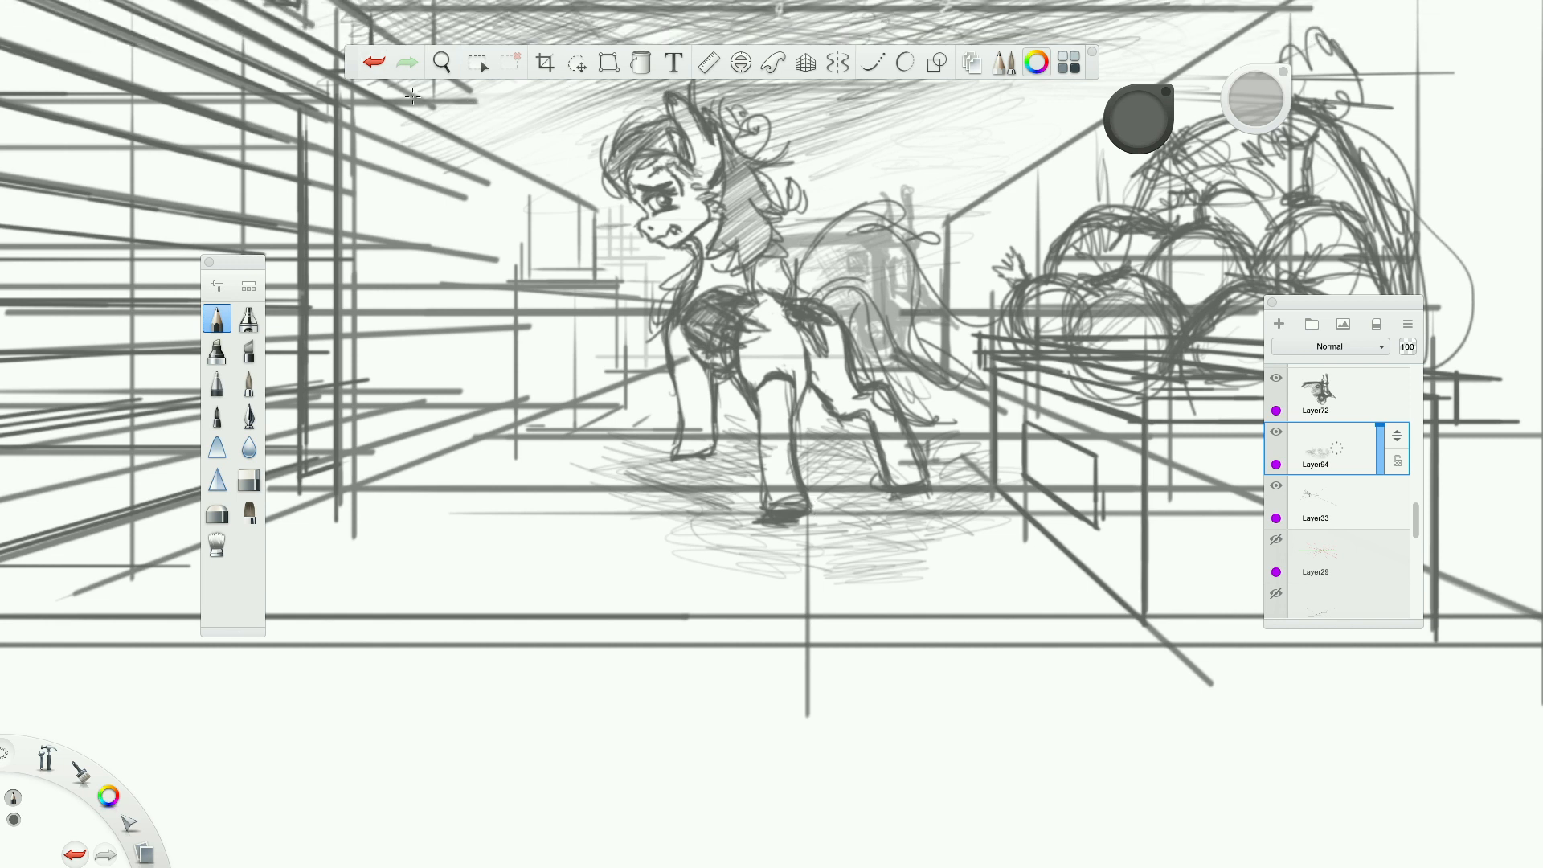
Transform the ground shadow to make it slightly smaller and closer beneath the pony's hooves.
left_click(608, 62)
mouse_move(821, 578)
left_mouse_down()
mouse_move(823, 529)
mouse_move(820, 562)
left_mouse_up()
left_click(621, 72)
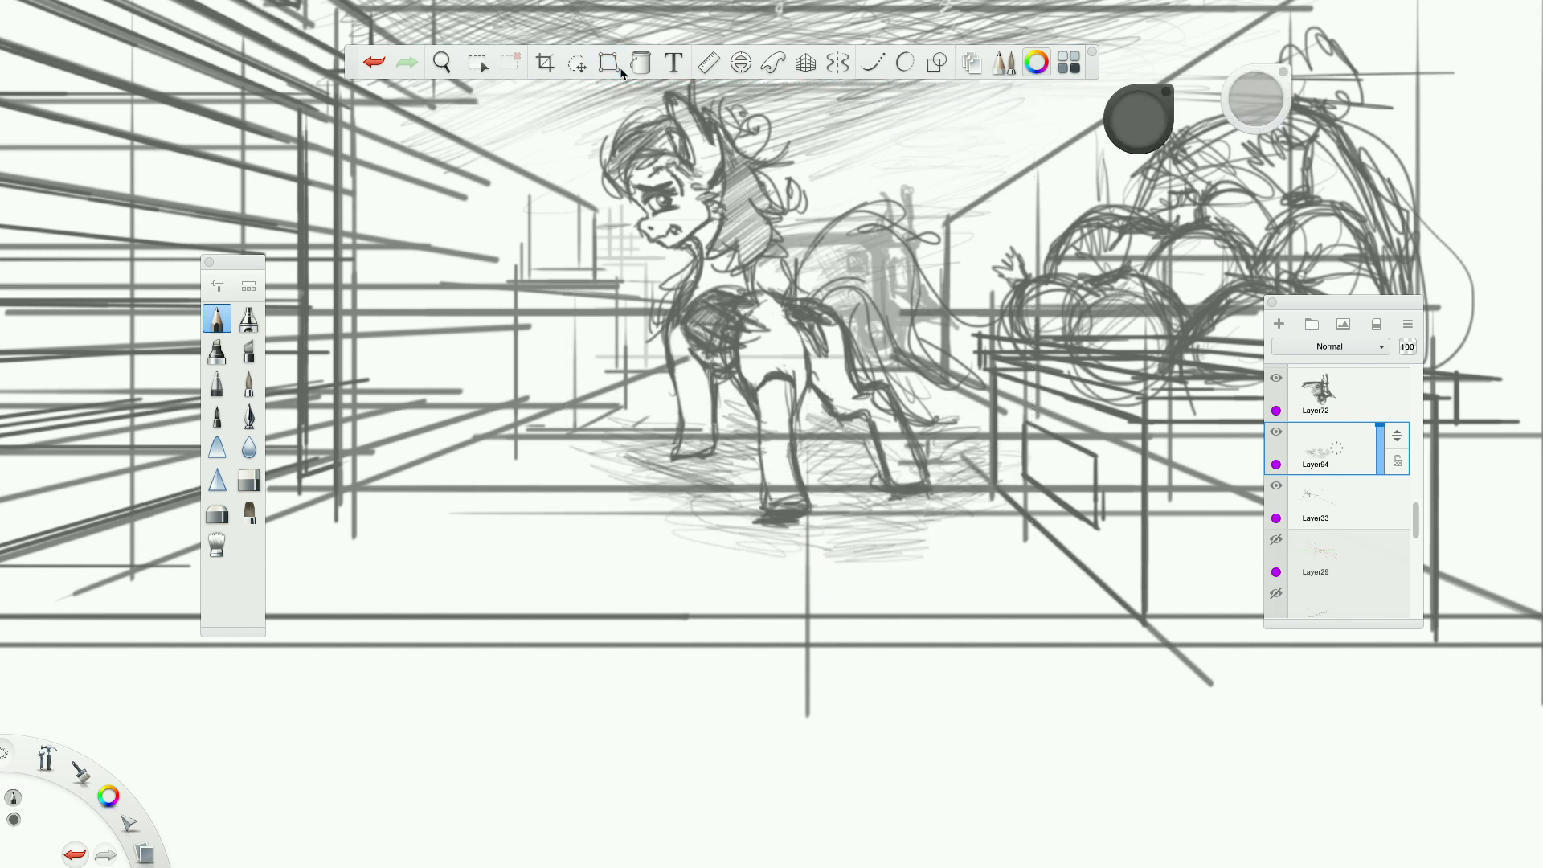
Examine the night street panel and the whole comic page at different magnifications to judge the overall composition.
scroll(857, 419, "down", 5)
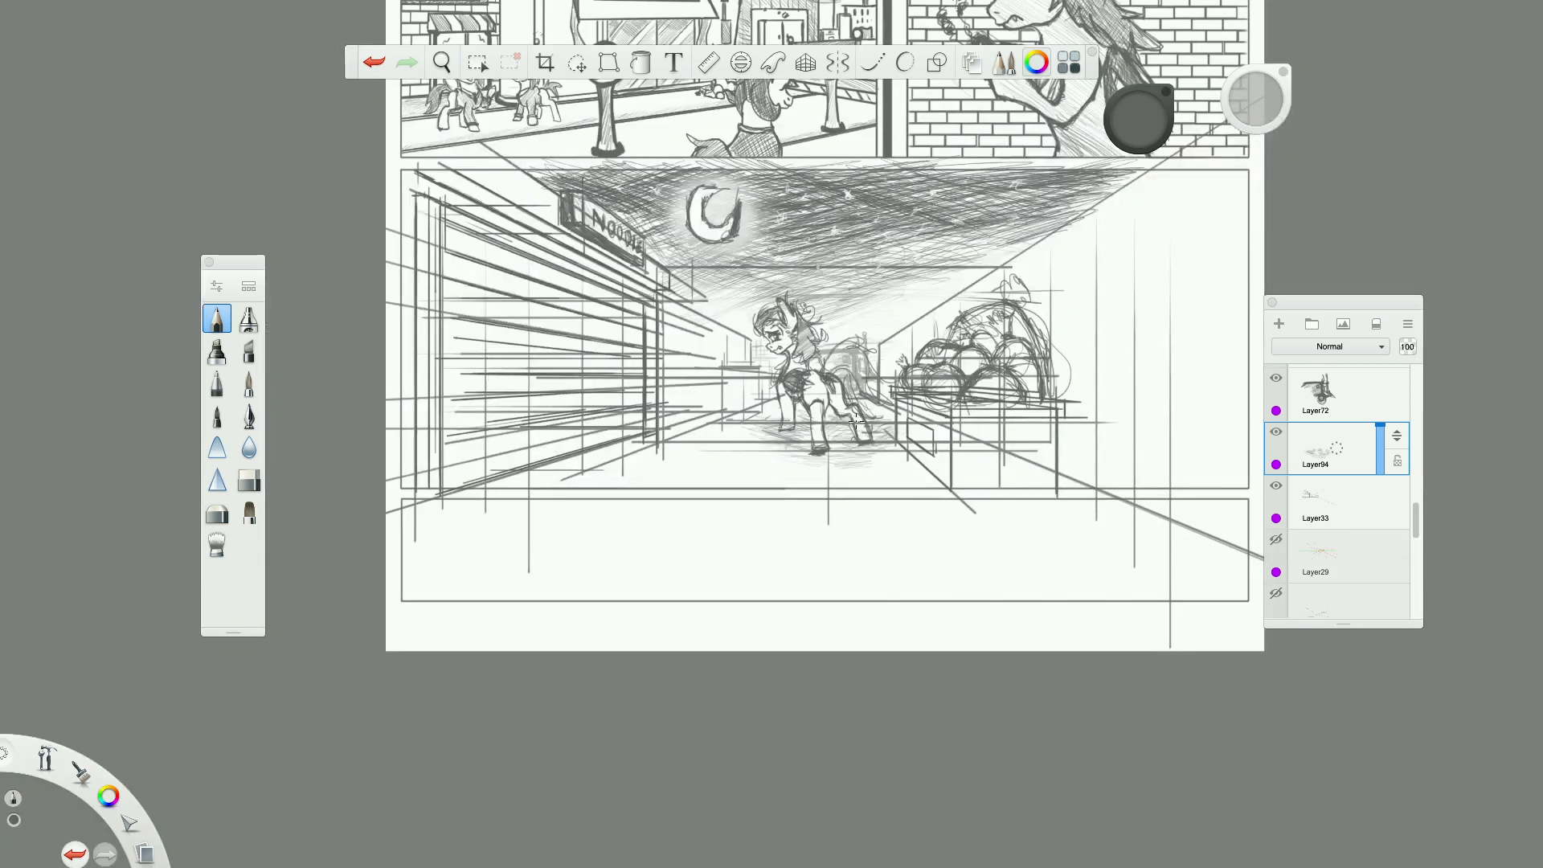
scroll(857, 419, "up", 3)
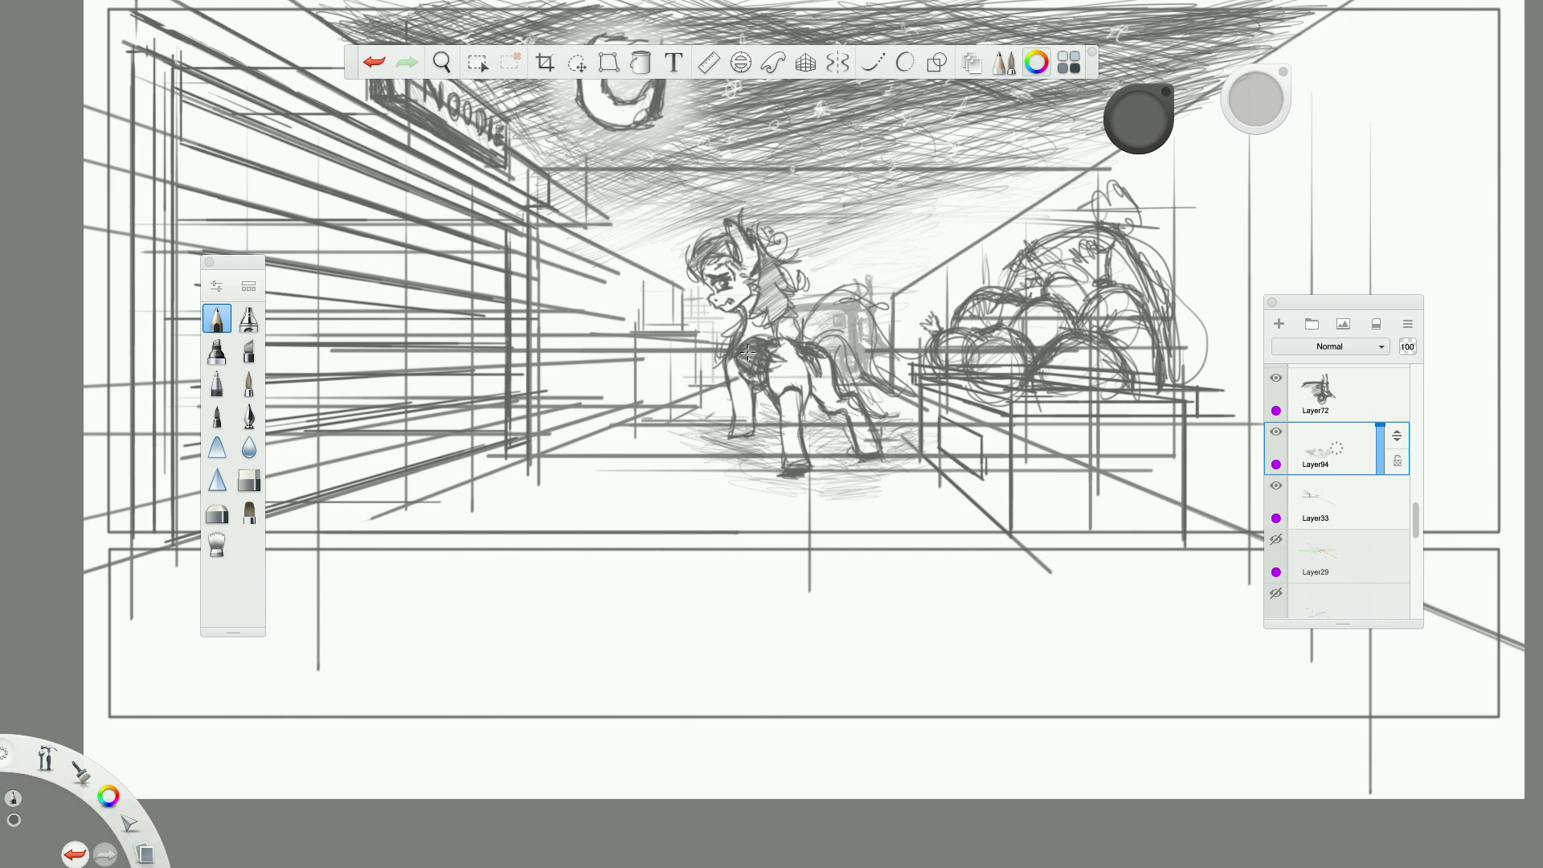
scroll(747, 352, "down", 10)
scroll(747, 352, "up", 4)
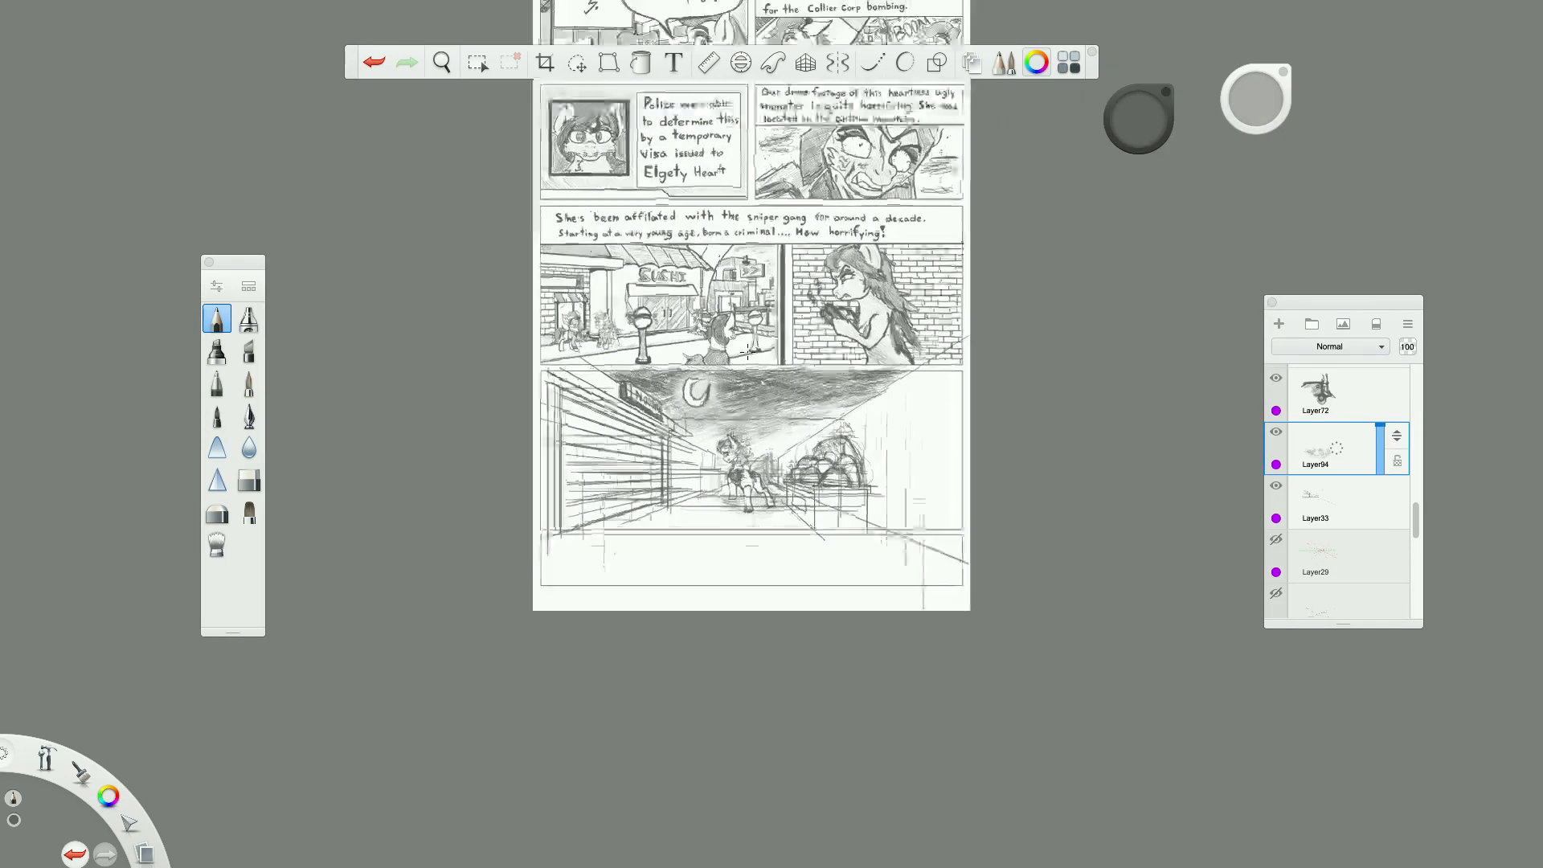
scroll(748, 352, "down", 5)
scroll(753, 308, "up", 5)
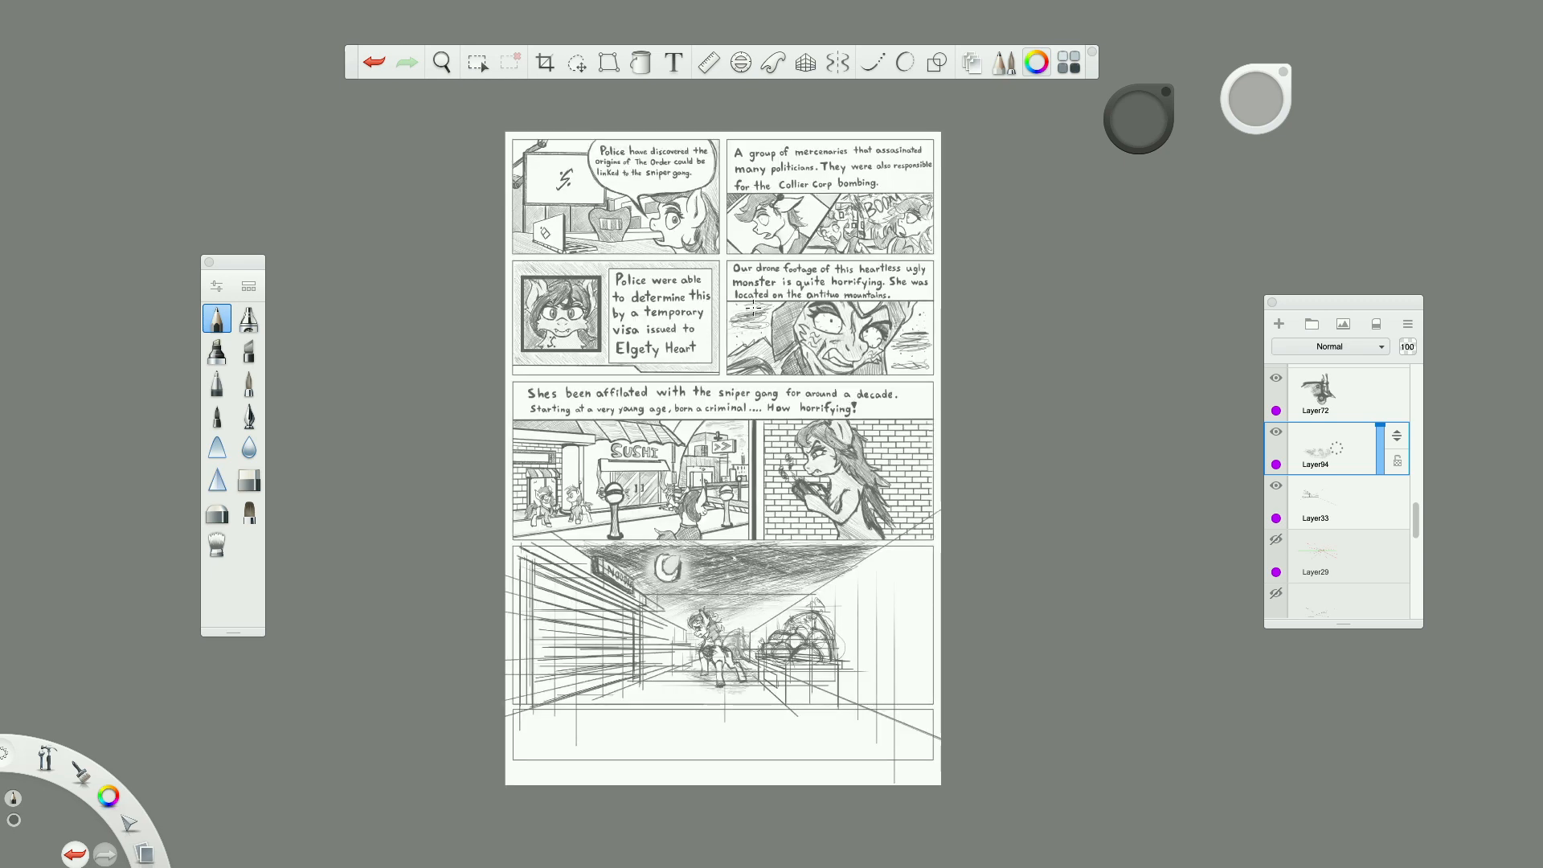
scroll(767, 673, "up", 5)
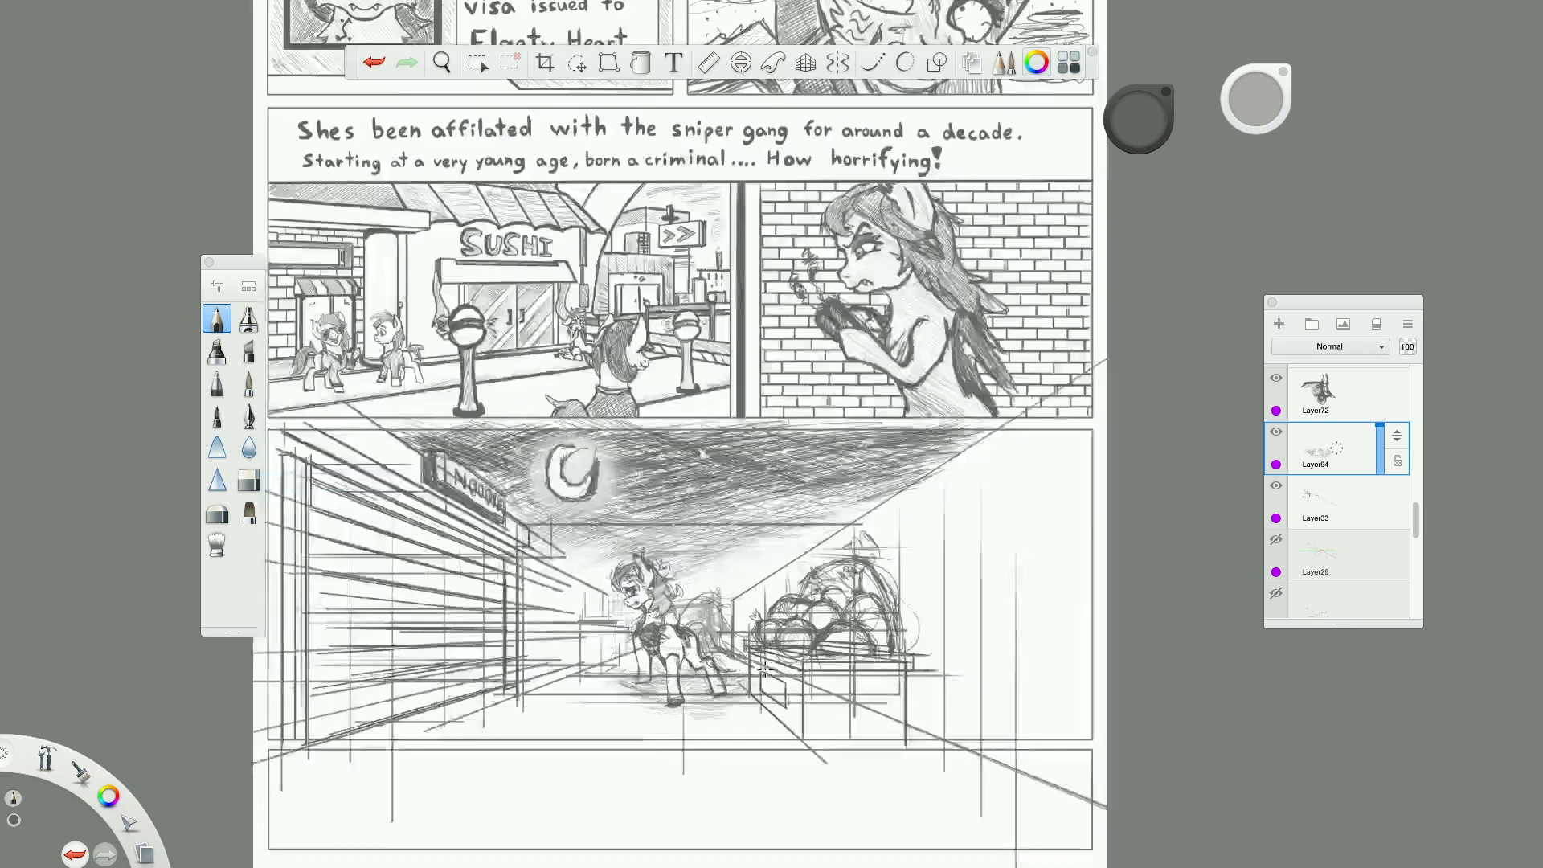
scroll(765, 670, "down", 5)
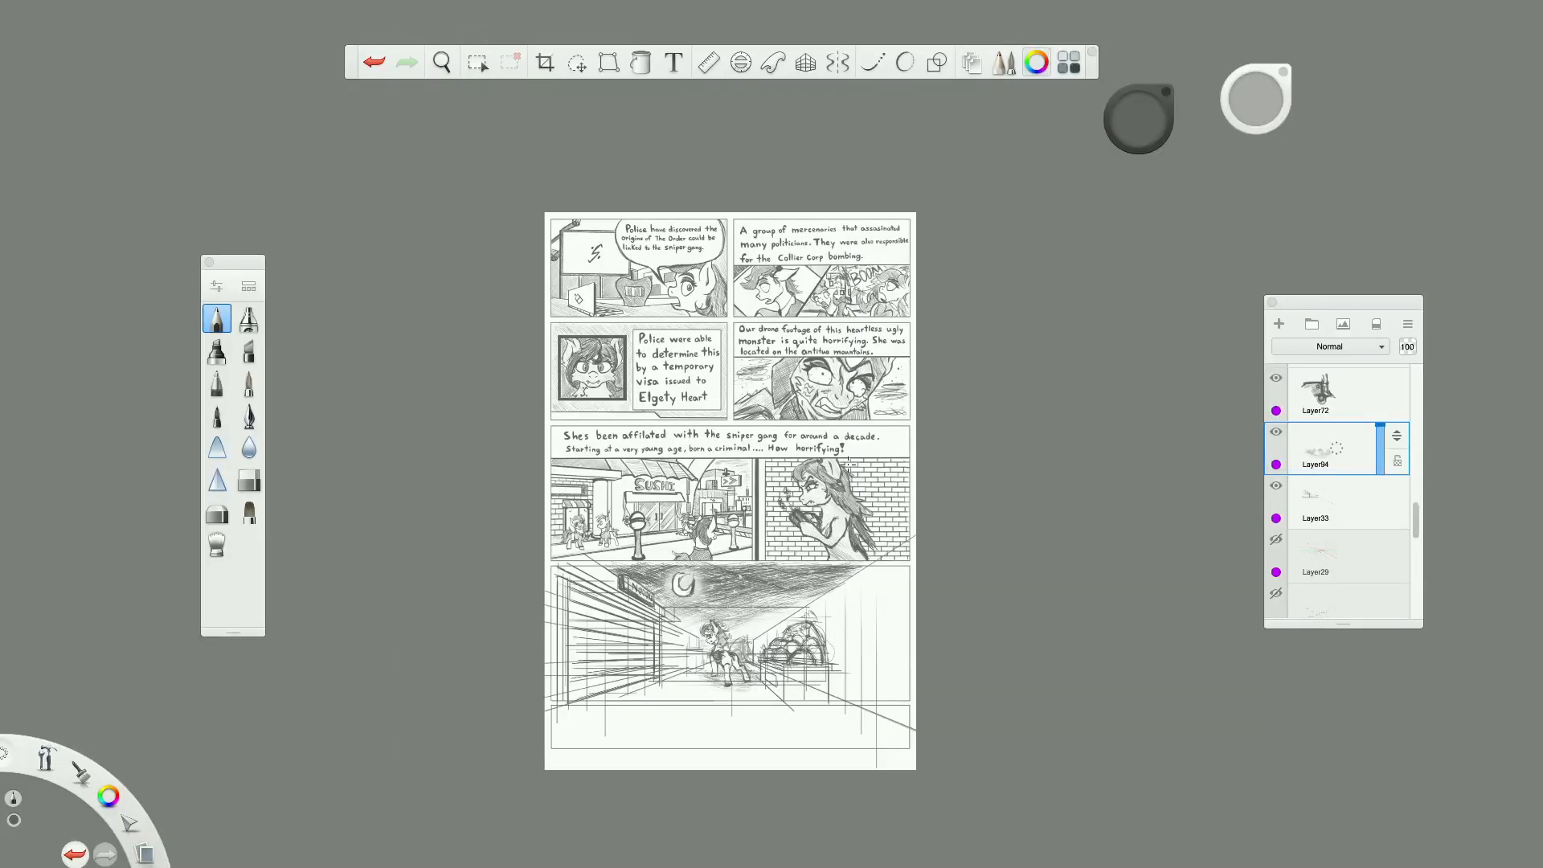
scroll(792, 442, "up", 5)
scroll(792, 442, "down", 4)
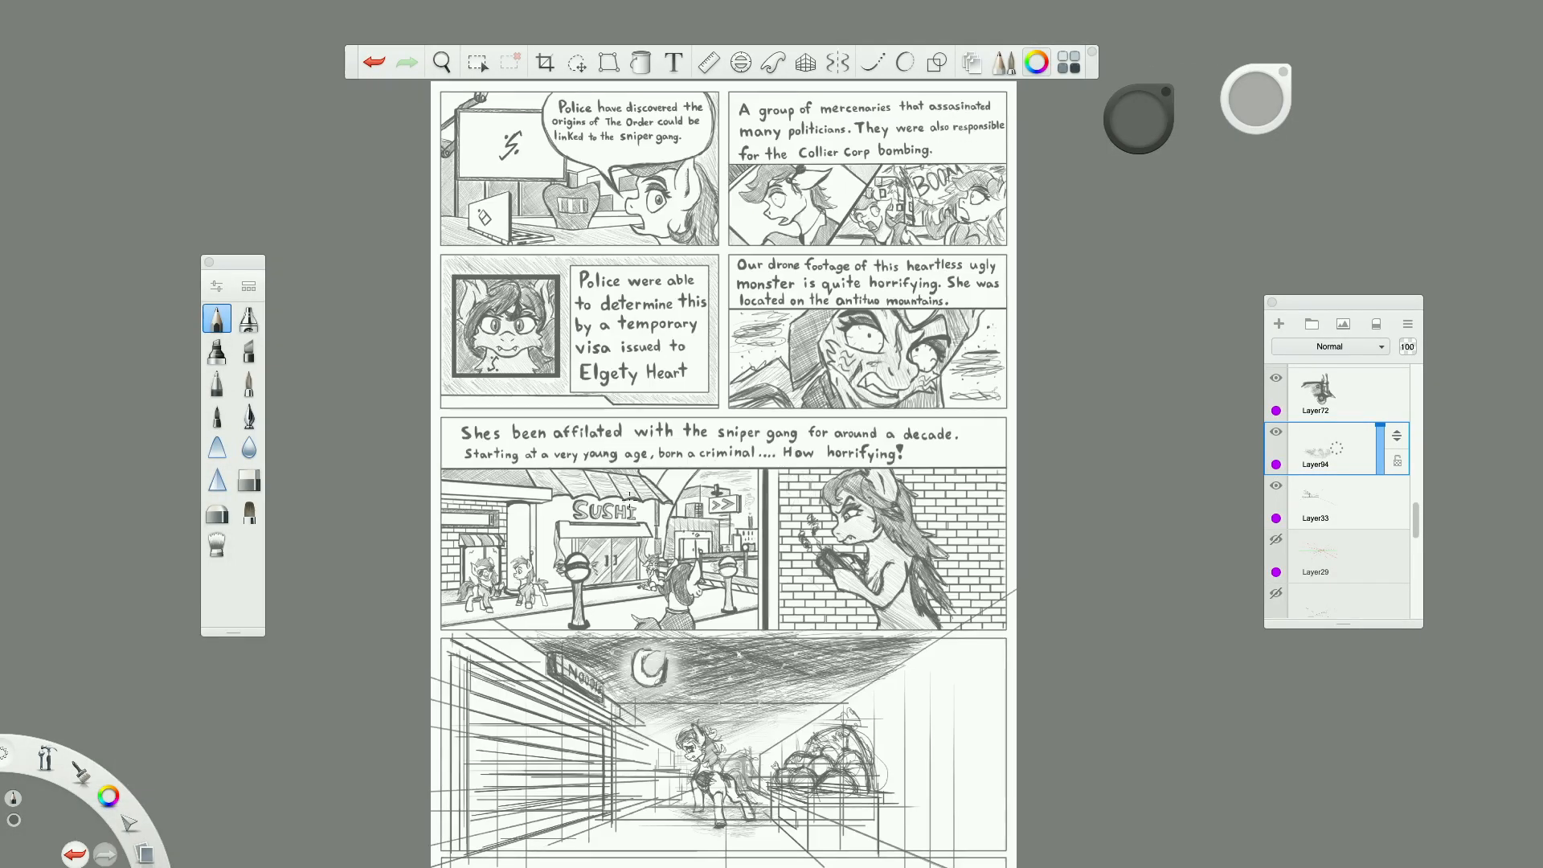
scroll(587, 594, "up", 4)
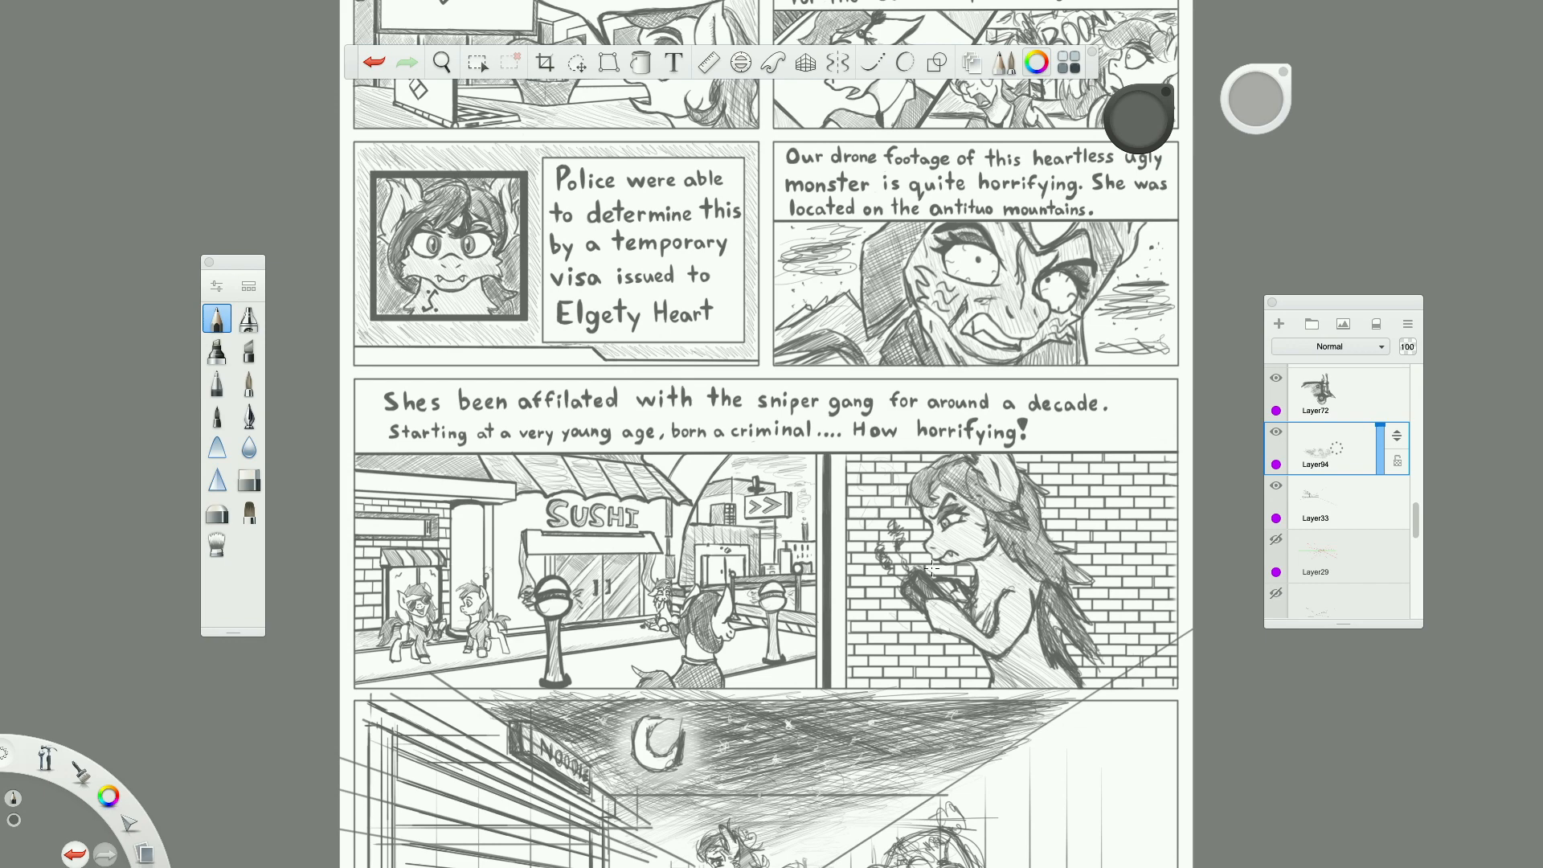
scroll(932, 568, "down", 3)
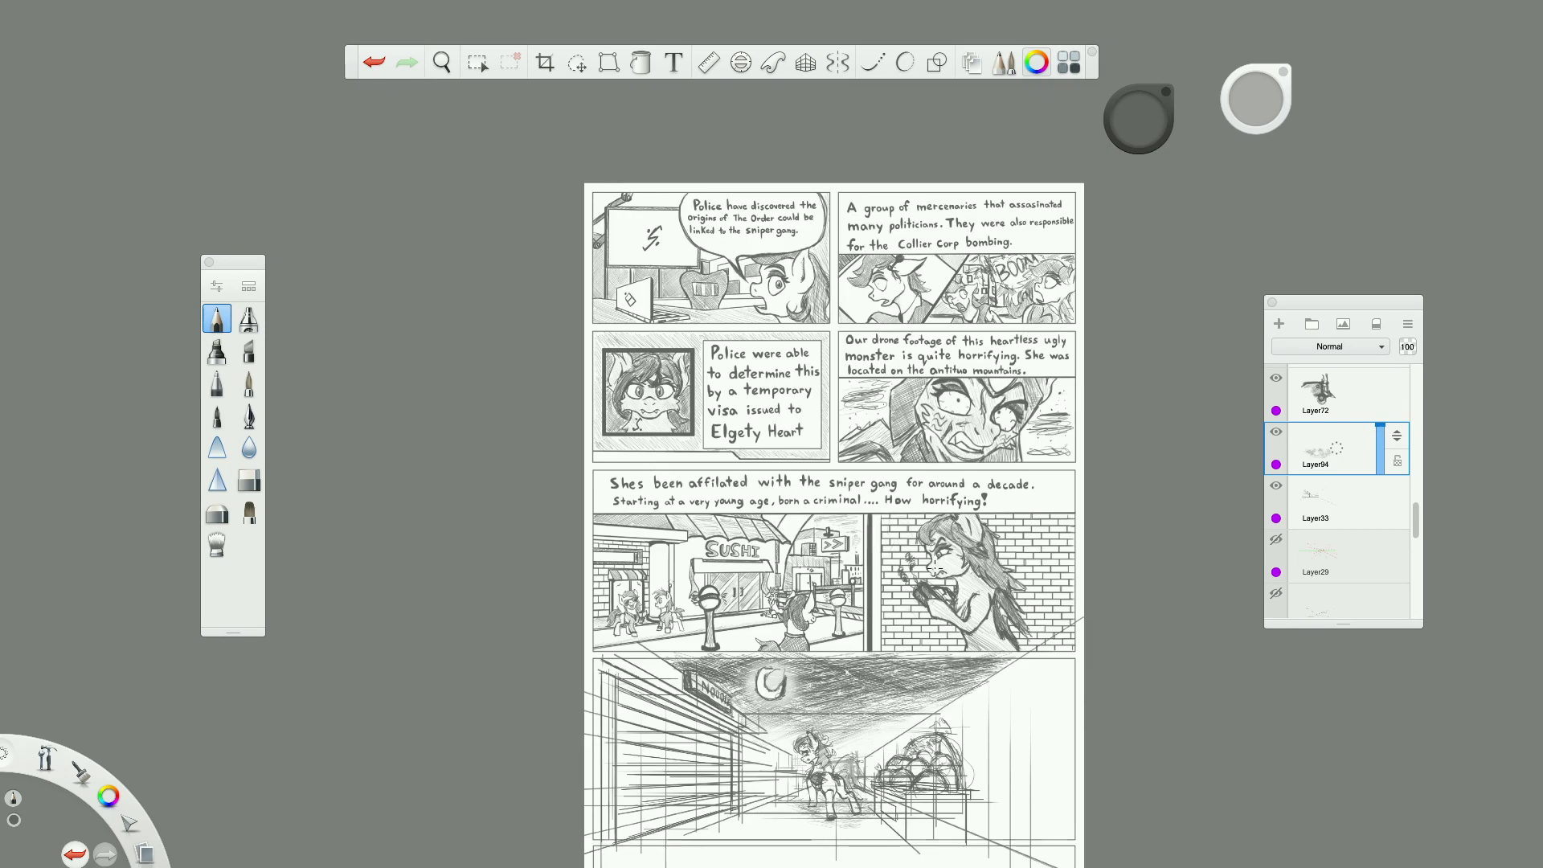
scroll(976, 370, "up", 3)
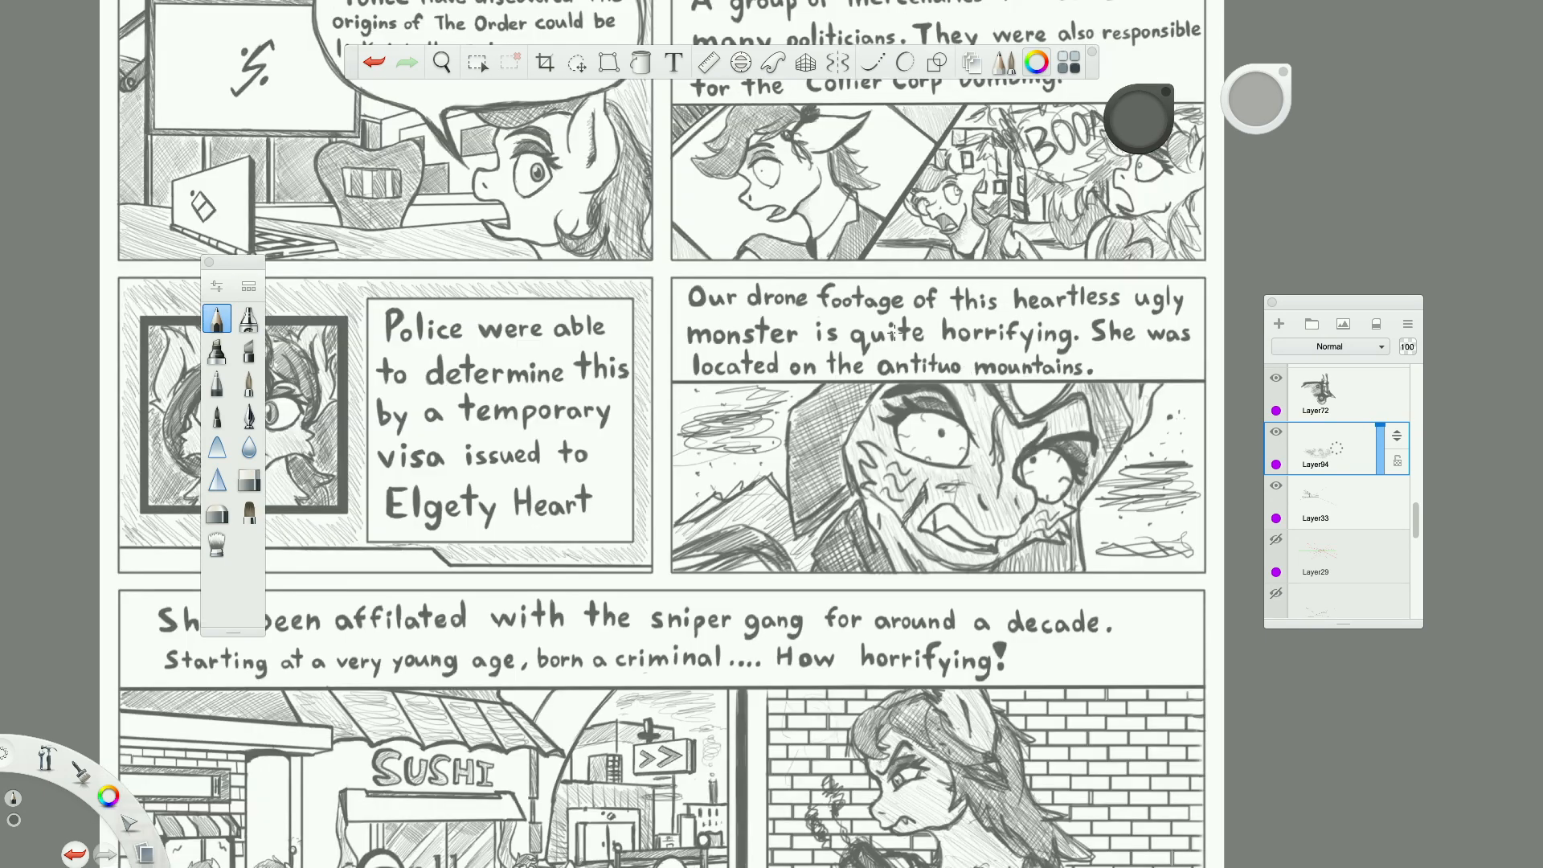
scroll(984, 387, "down", 1)
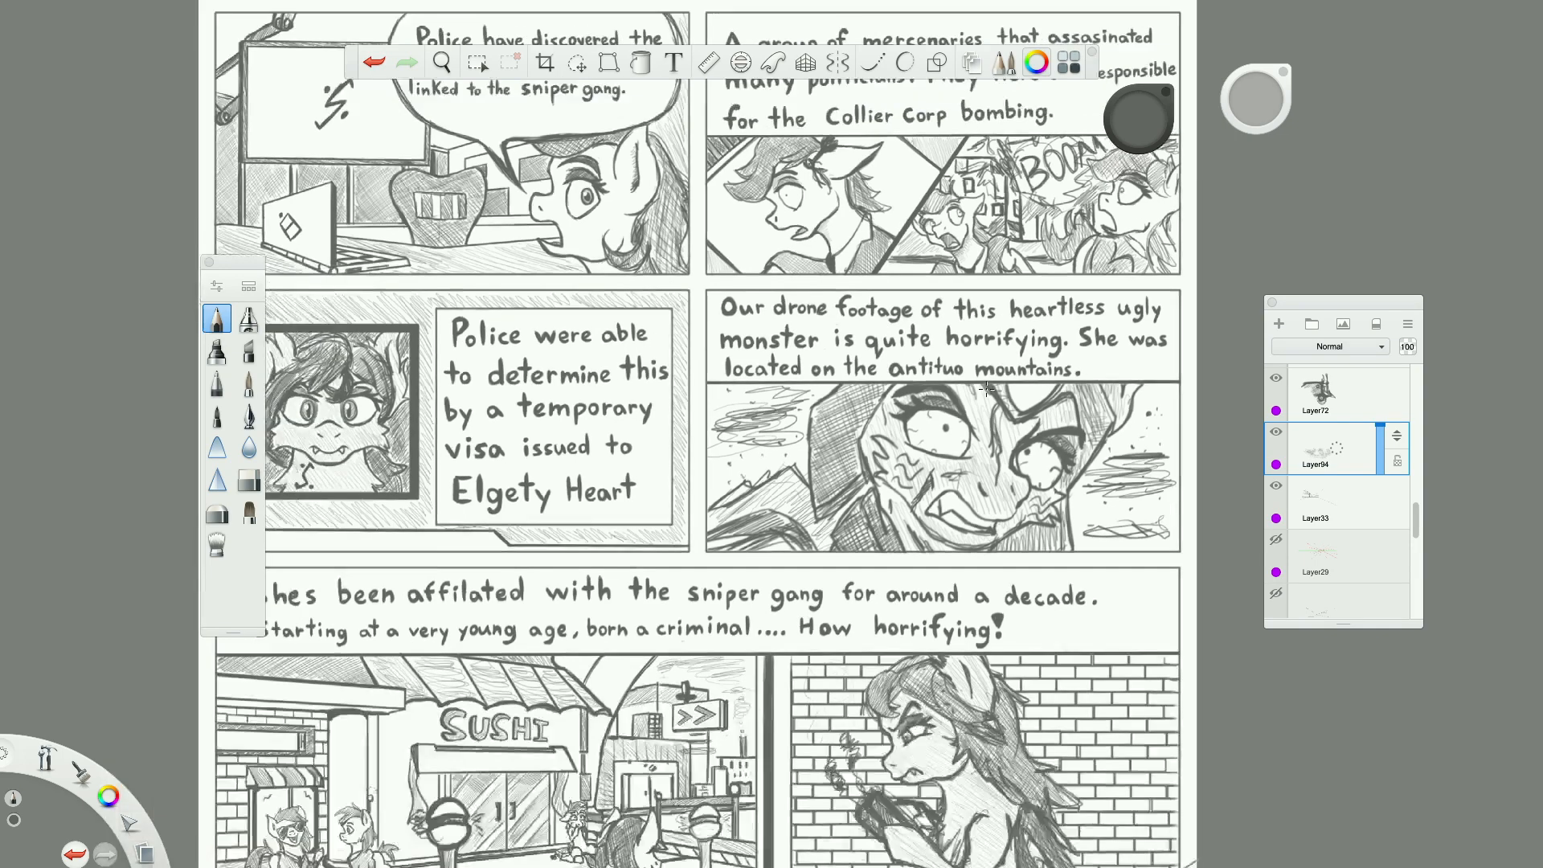
scroll(986, 389, "down", 5)
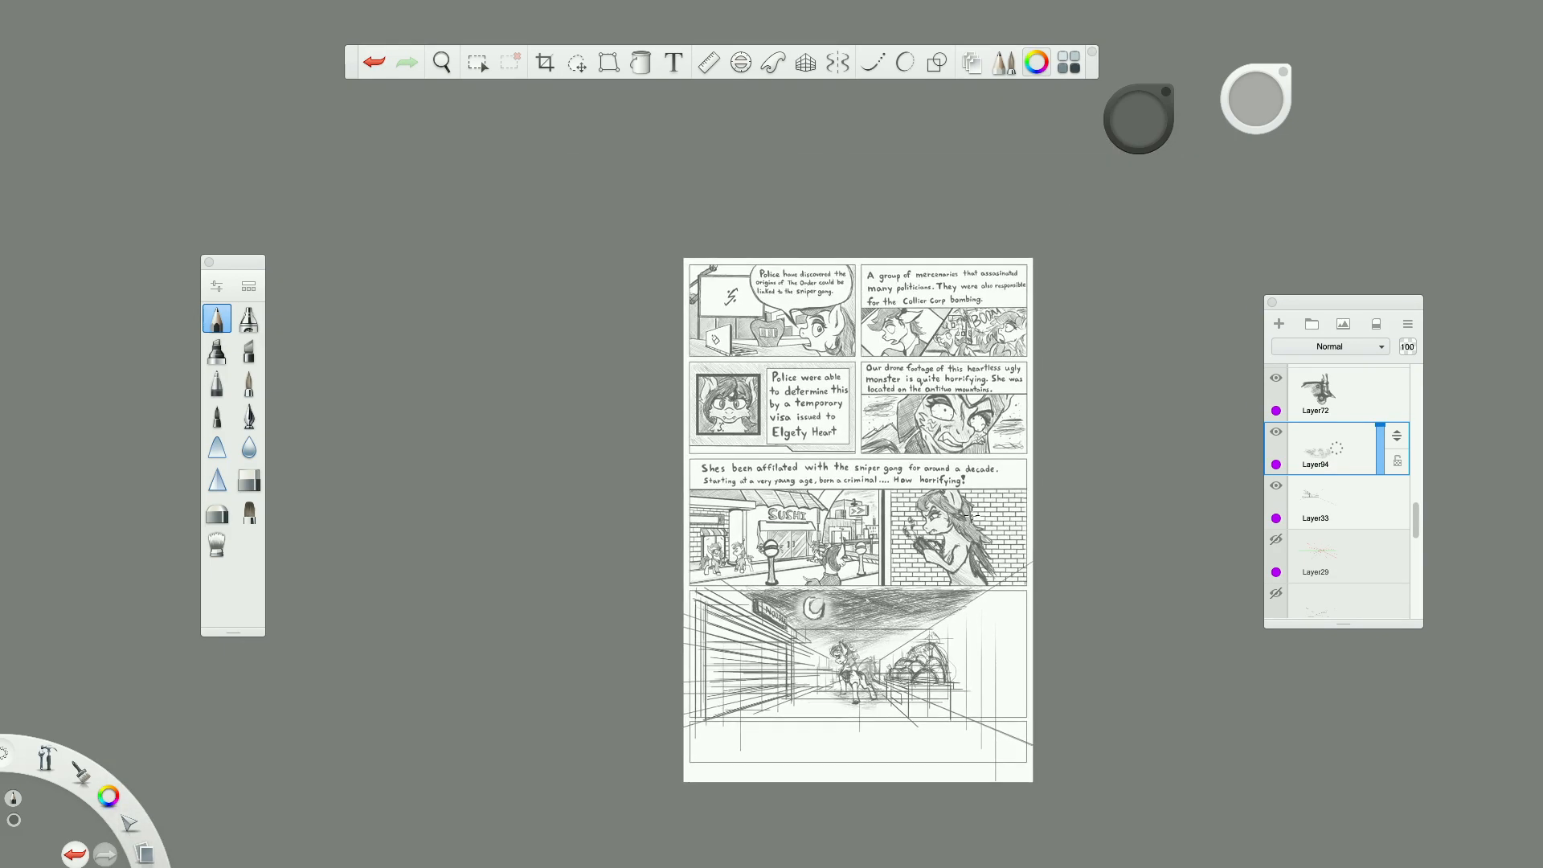
scroll(972, 515, "up", 3)
scroll(980, 554, "down", 5)
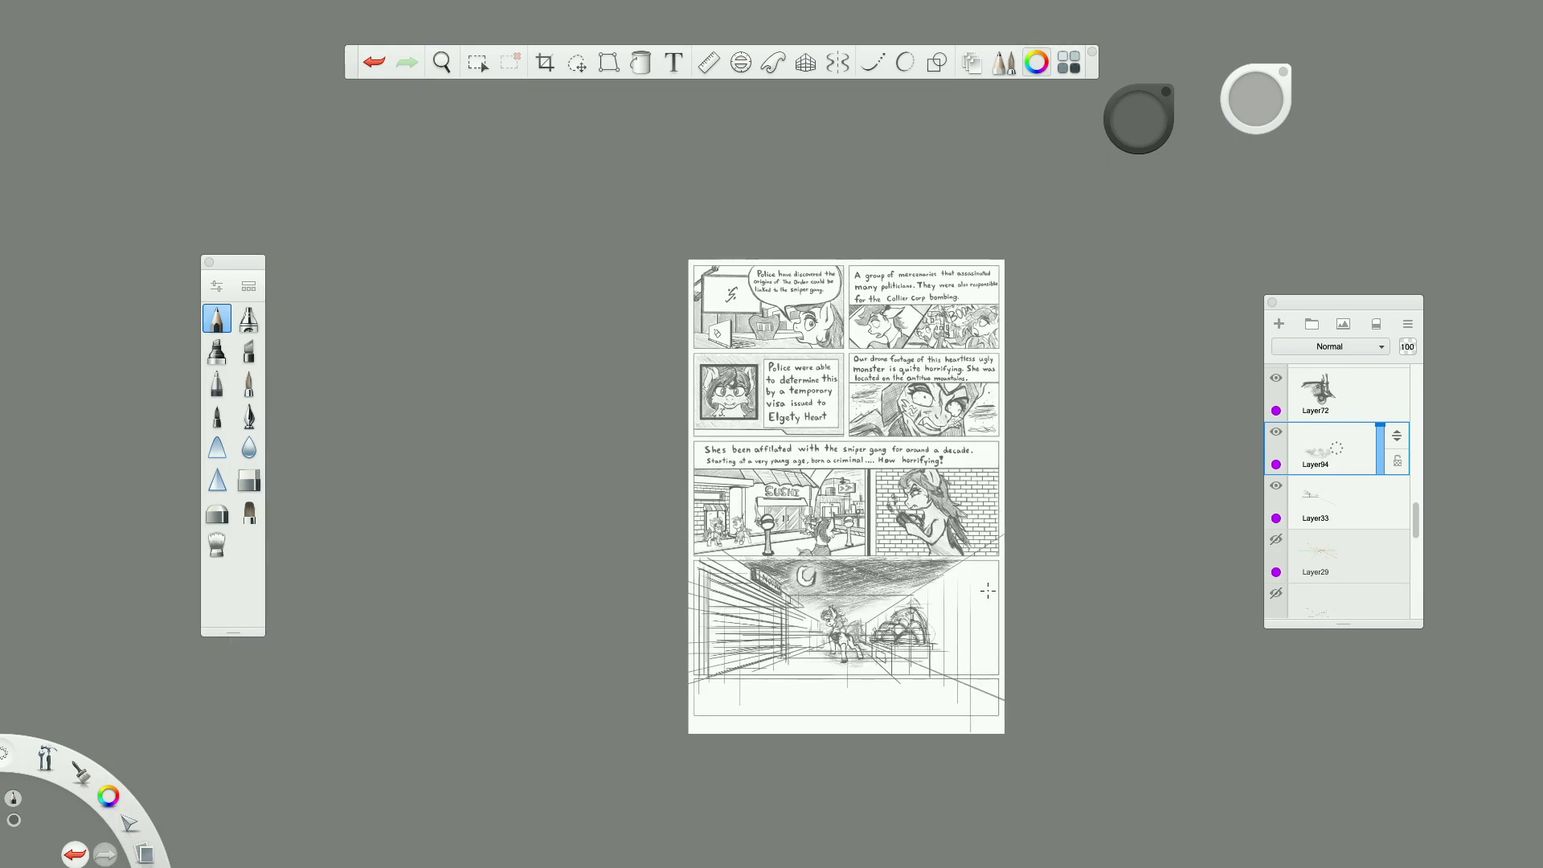
scroll(984, 576, "up", 4)
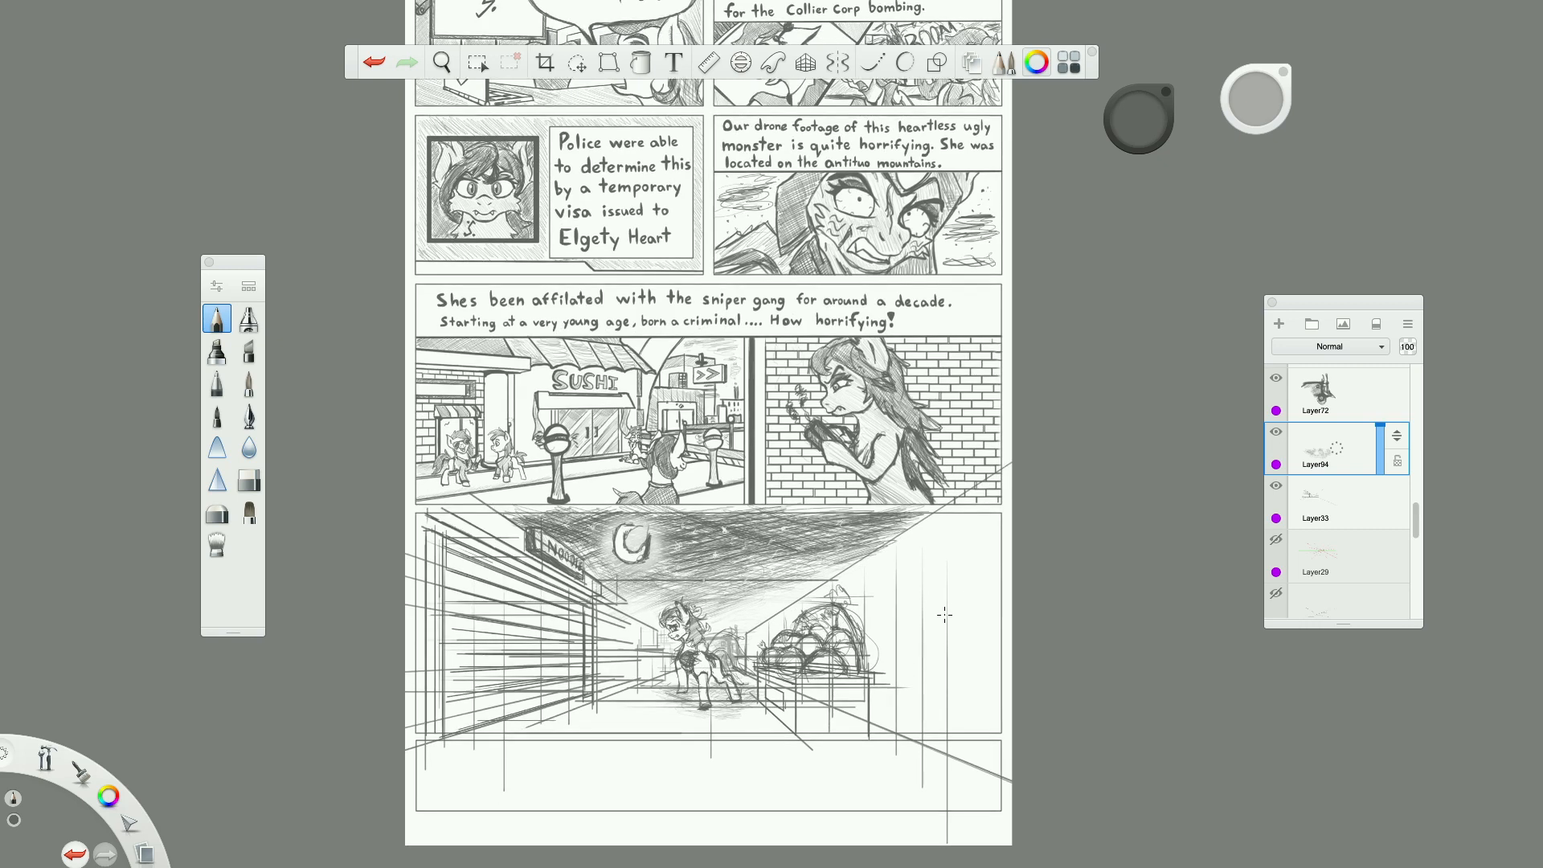